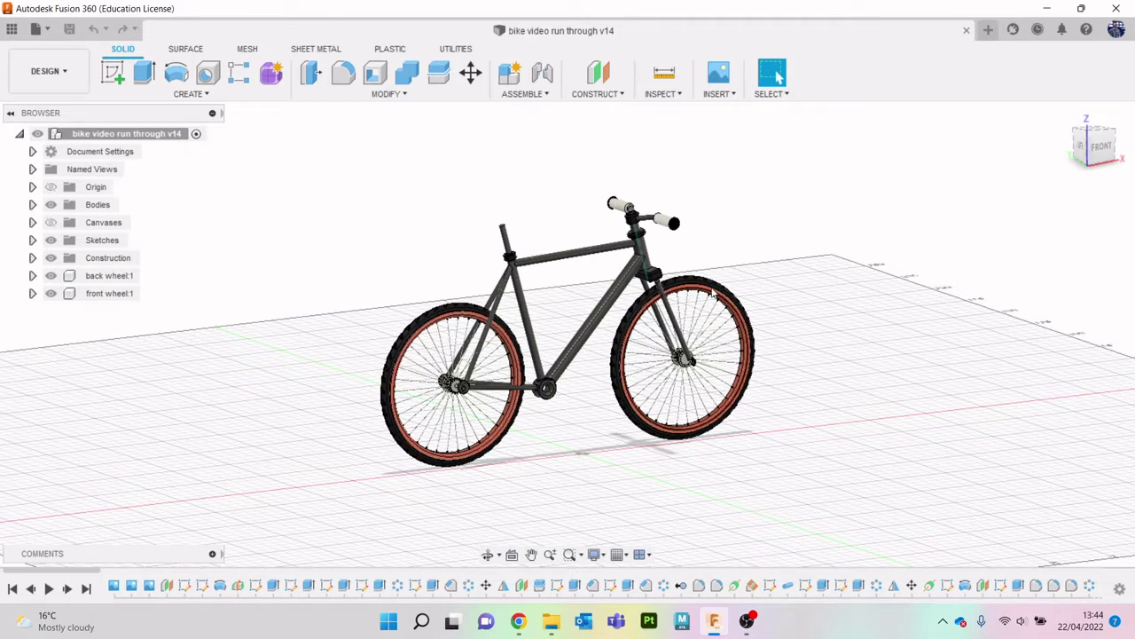
# Zoom in and out around the finished bike model to review it.
pyautogui.scroll(5, 621, 304)
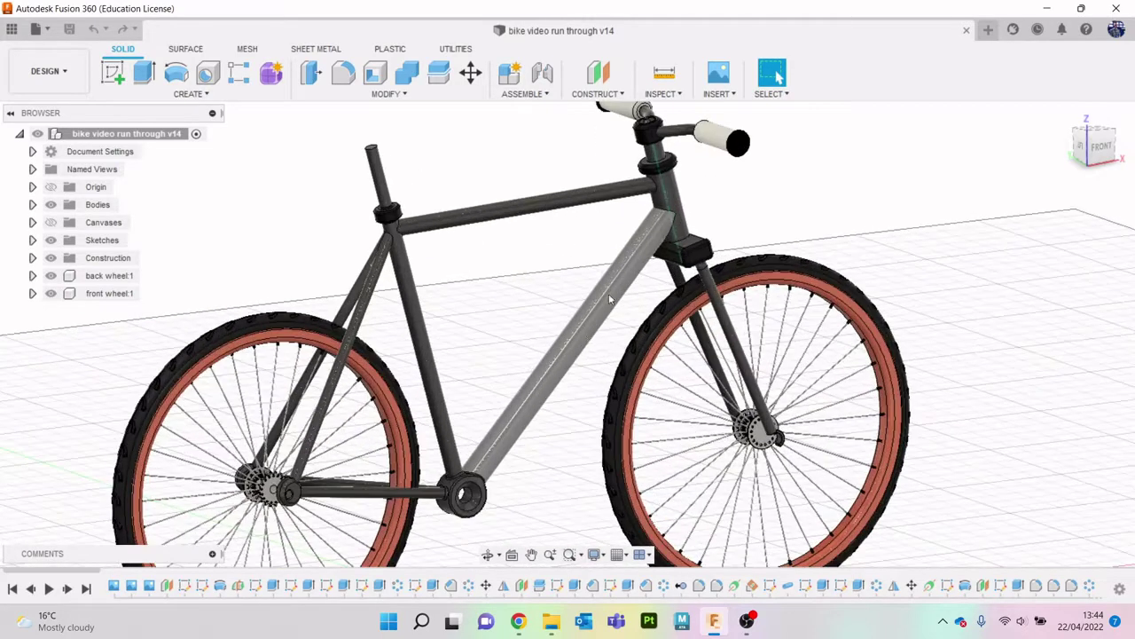
pyautogui.scroll(-3, 586, 350)
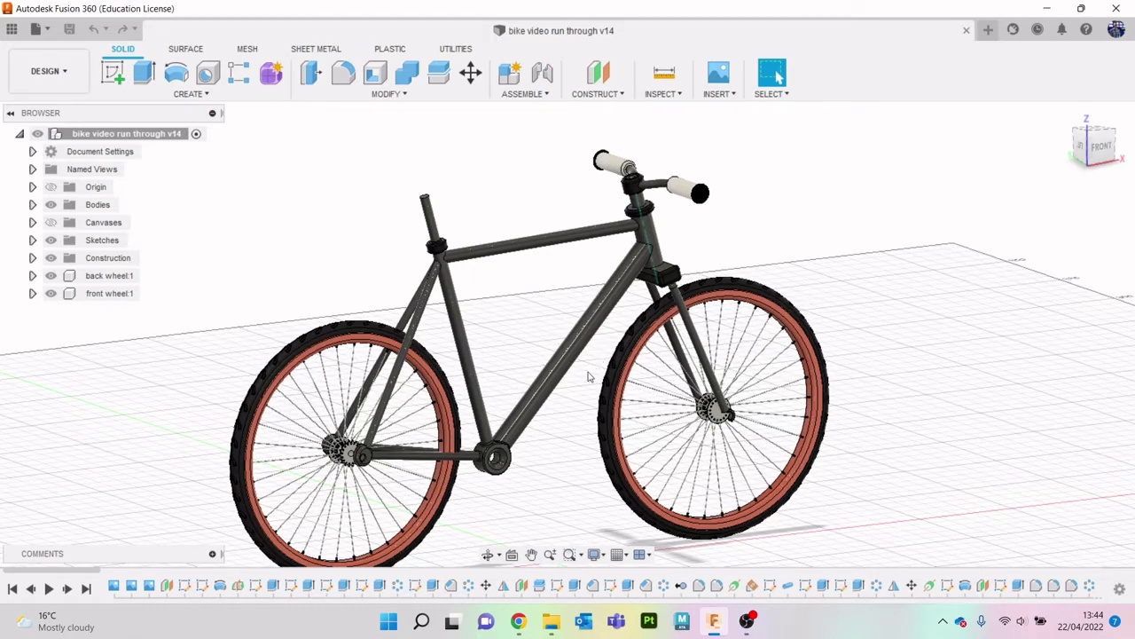
pyautogui.scroll(2, 581, 382)
pyautogui.scroll(2, 574, 390)
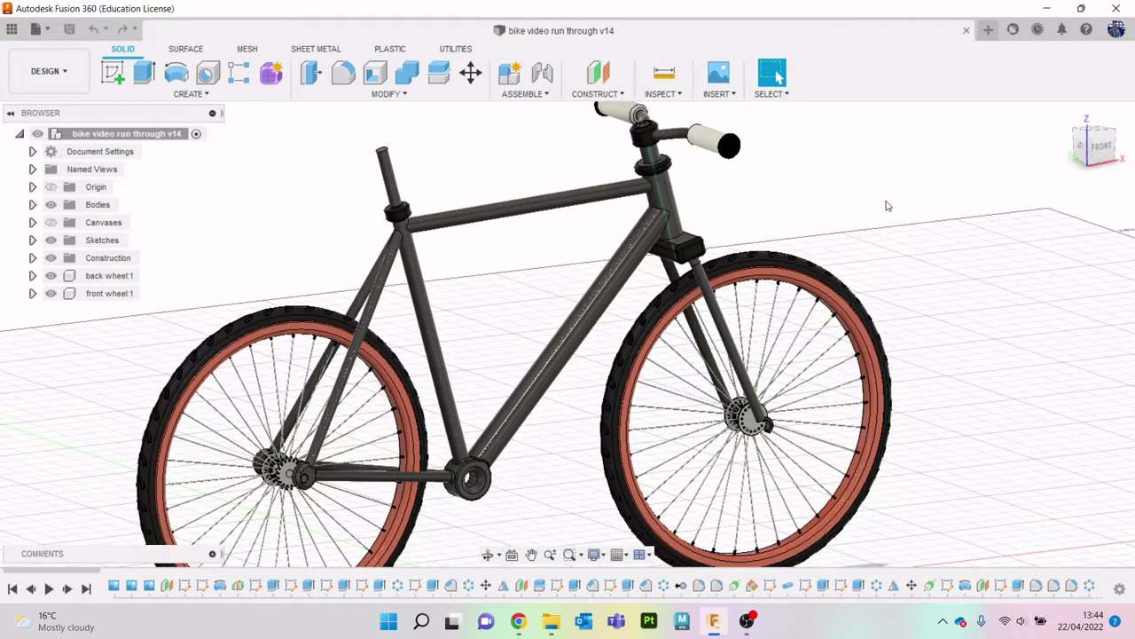
# Inspect the carbon-fibre down tube with the Appearance panel moved aside, then close the panel.
pyautogui.press('a')
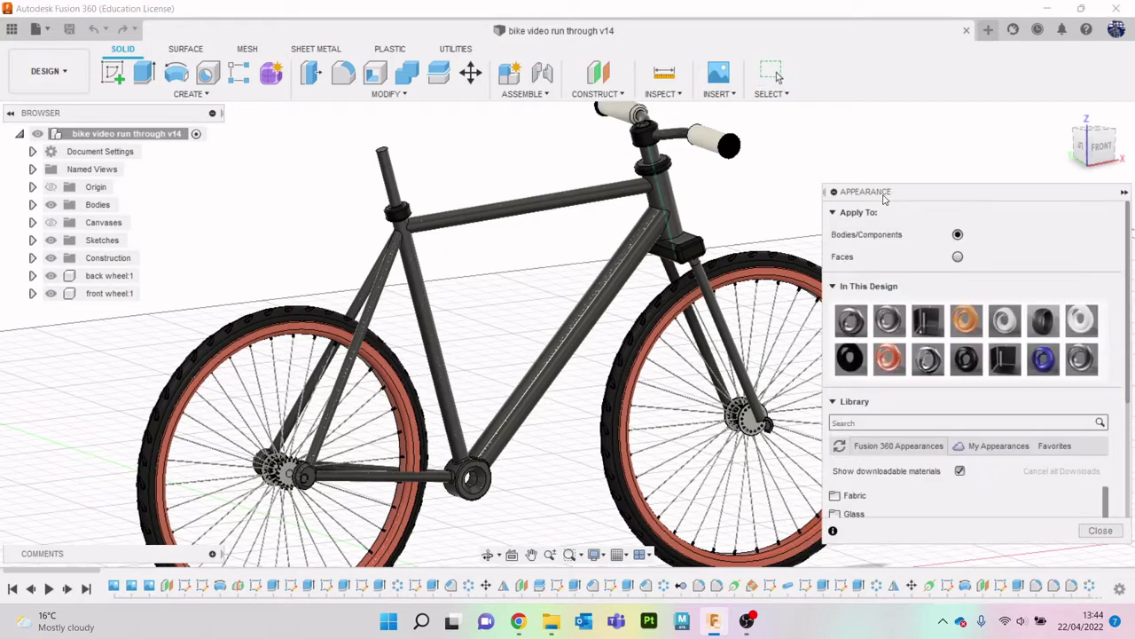
pyautogui.moveTo(903, 186); pyautogui.dragTo(839, 134)
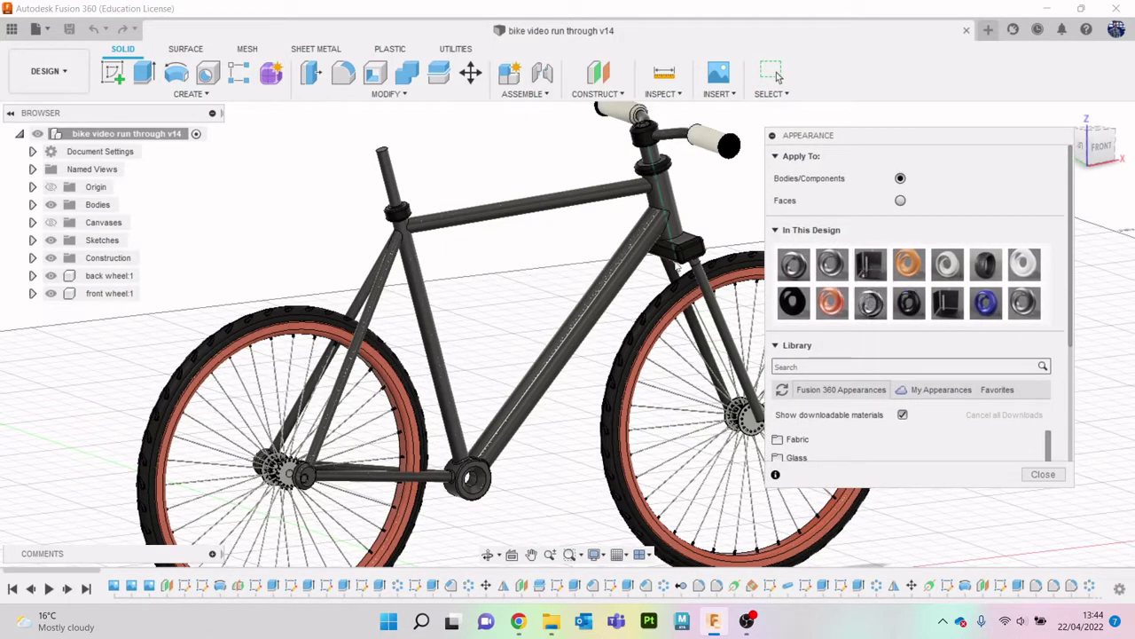
pyautogui.scroll(3, 505, 364)
pyautogui.scroll(3, 575, 371)
pyautogui.scroll(3, 597, 384)
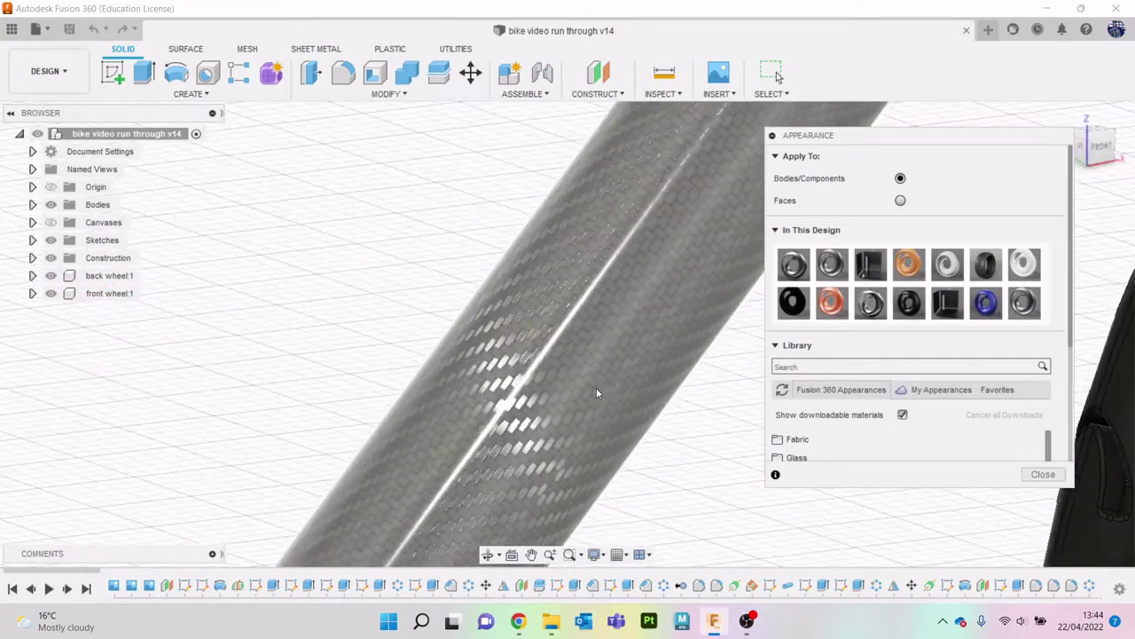
pyautogui.scroll(2, 542, 385)
pyautogui.scroll(-5, 598, 363)
pyautogui.scroll(-5, 599, 369)
pyautogui.scroll(-5, 599, 369)
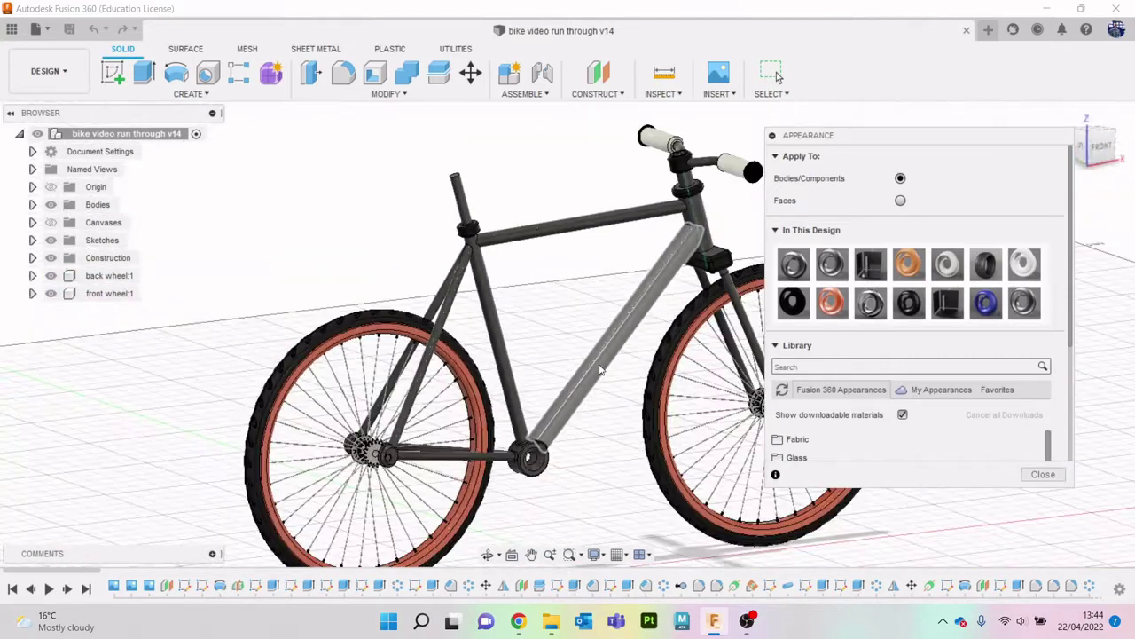
pyautogui.click(1043, 473)
# Reframe the bike and bring up the workspace list to choose Render.
pyautogui.scroll(-1, 920, 261)
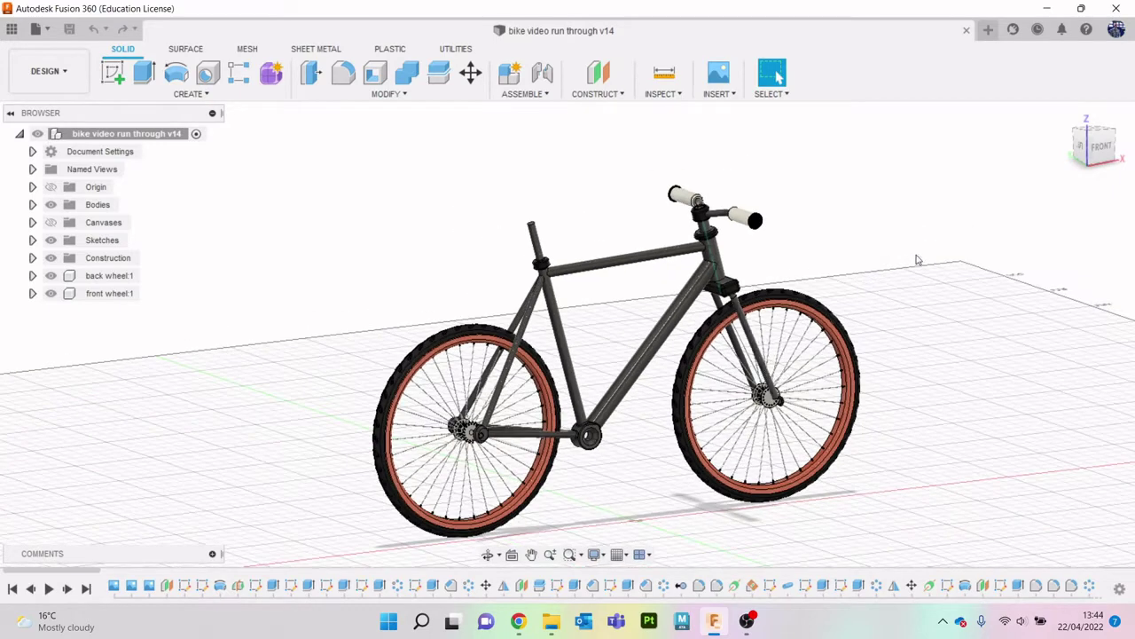
pyautogui.moveTo(1018, 271); pyautogui.dragTo(986, 258, button='middle')
pyautogui.click(48, 71)
pyautogui.click(42, 159)
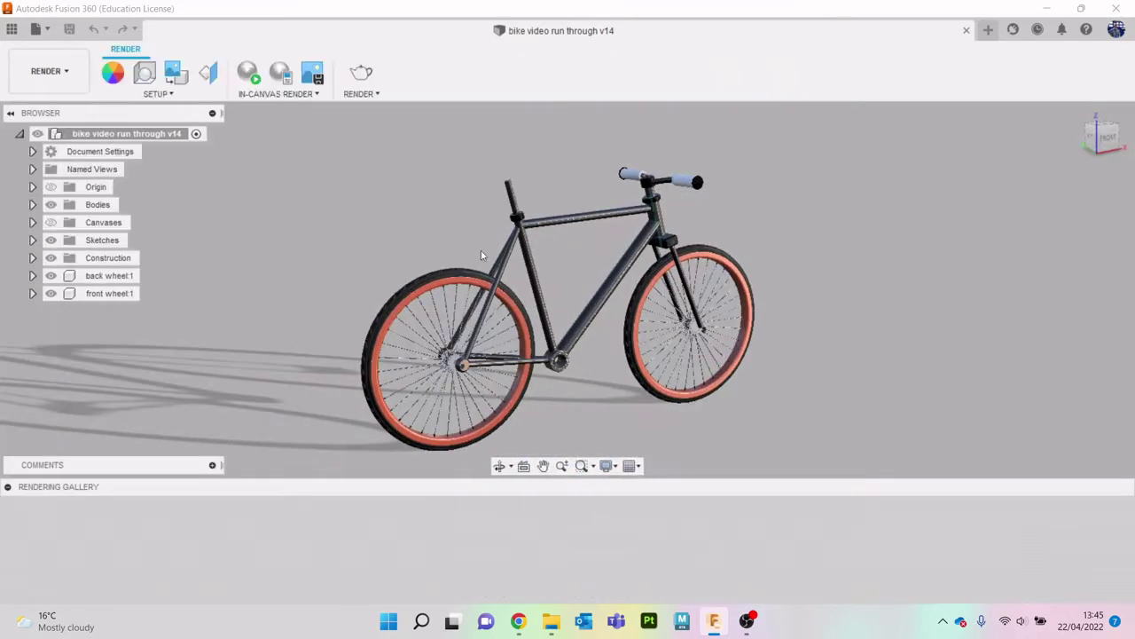
pyautogui.moveTo(568, 293)
pyautogui.keyDown('shift'); pyautogui.mouseDown(button='middle')
pyautogui.moveTo(585, 319)
pyautogui.moveTo(567, 328)
pyautogui.moveTo(586, 293)
pyautogui.moveTo(603, 296)
pyautogui.mouseUp(button='middle'); pyautogui.keyUp('shift')
pyautogui.scroll(3, 627, 280)
pyautogui.scroll(2, 630, 270)
pyautogui.scroll(-3, 635, 259)
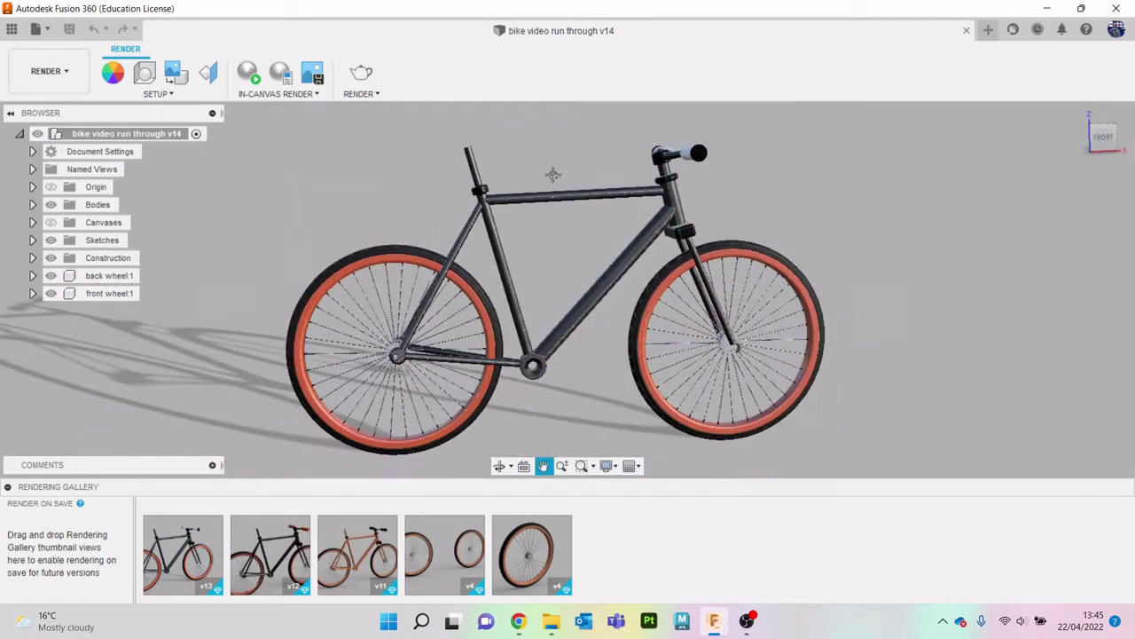
pyautogui.scroll(2, 682, 202)
pyautogui.keyDown('shift'); pyautogui.moveTo(638, 204); pyautogui.dragTo(575, 217, button='middle'); pyautogui.keyUp('shift')
pyautogui.scroll(2, 578, 222)
pyautogui.scroll(-2, 584, 232)
pyautogui.scroll(2, 590, 247)
pyautogui.scroll(3, 596, 259)
pyautogui.scroll(-1, 550, 280)
pyautogui.scroll(-2, 505, 297)
pyautogui.scroll(-2, 457, 310)
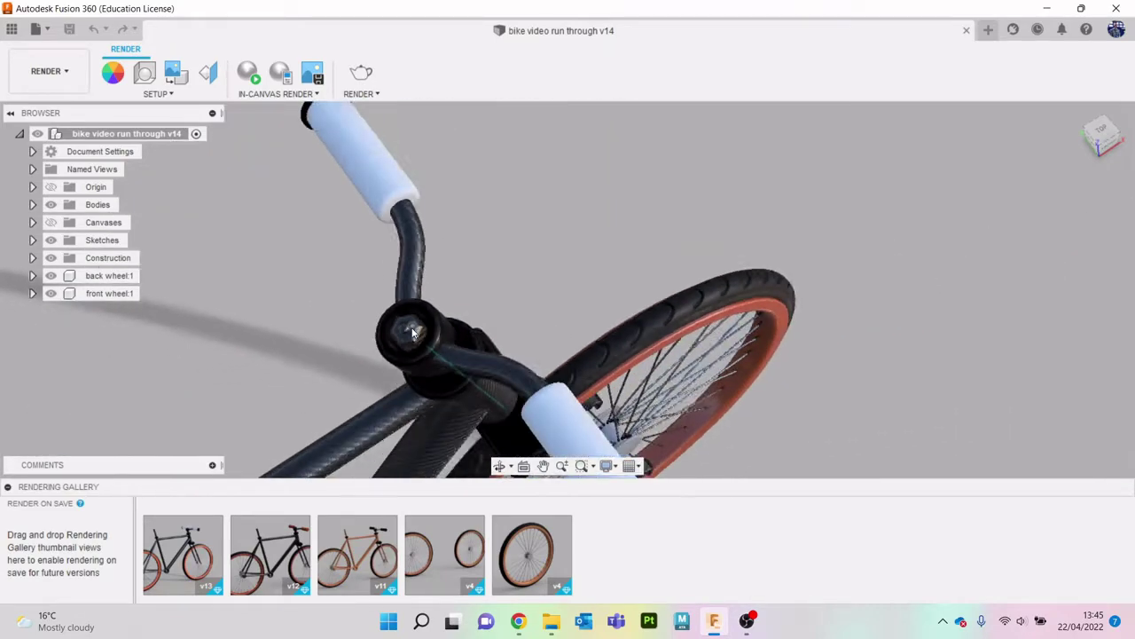
pyautogui.scroll(-1, 412, 328)
pyautogui.scroll(-3, 411, 328)
pyautogui.scroll(-2, 443, 311)
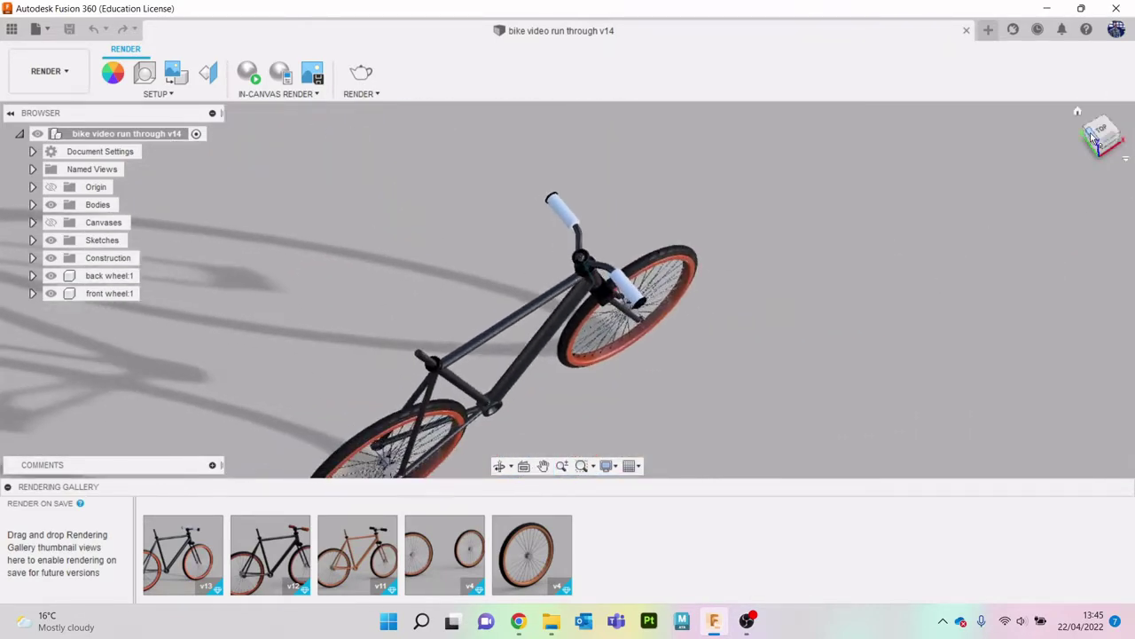
pyautogui.keyDown('shift'); pyautogui.moveTo(566, 283); pyautogui.dragTo(1000, 236, button='middle'); pyautogui.keyUp('shift')
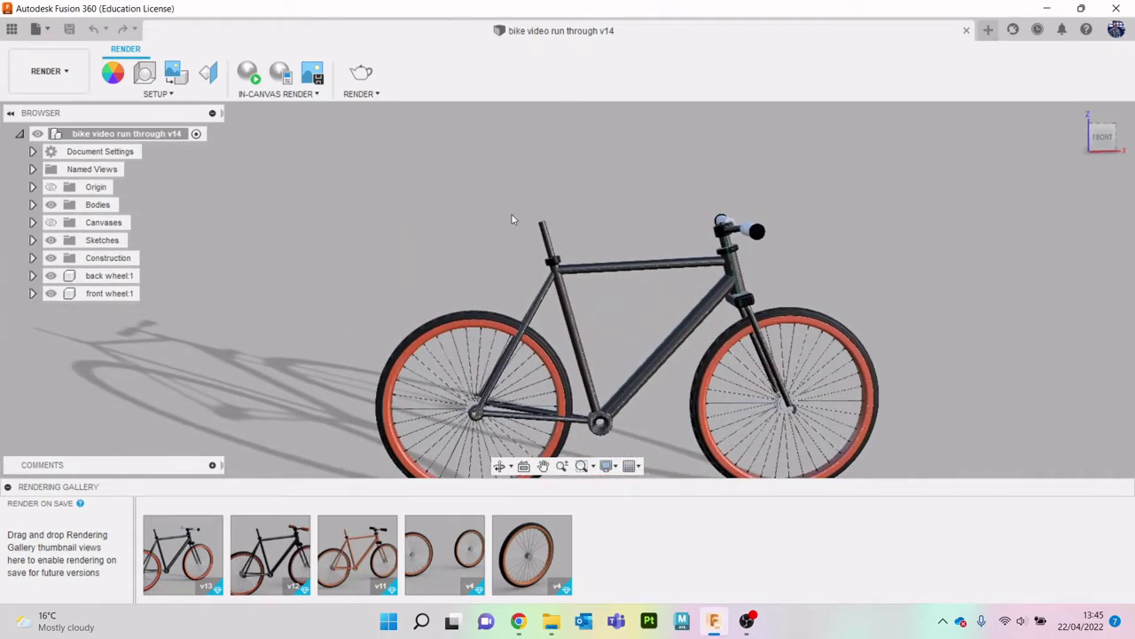
pyautogui.moveTo(609, 304)
pyautogui.mouseDown(button='middle')
pyautogui.moveTo(593, 254)
pyautogui.moveTo(560, 222)
pyautogui.mouseUp(button='middle')
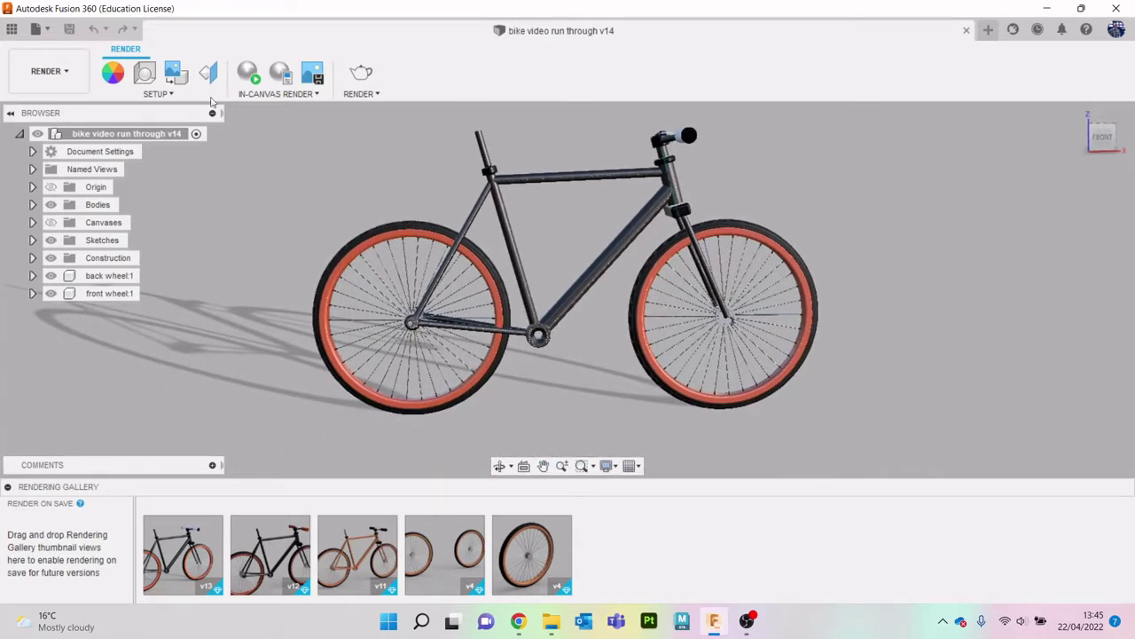
pyautogui.click(62, 70)
pyautogui.click(63, 106)
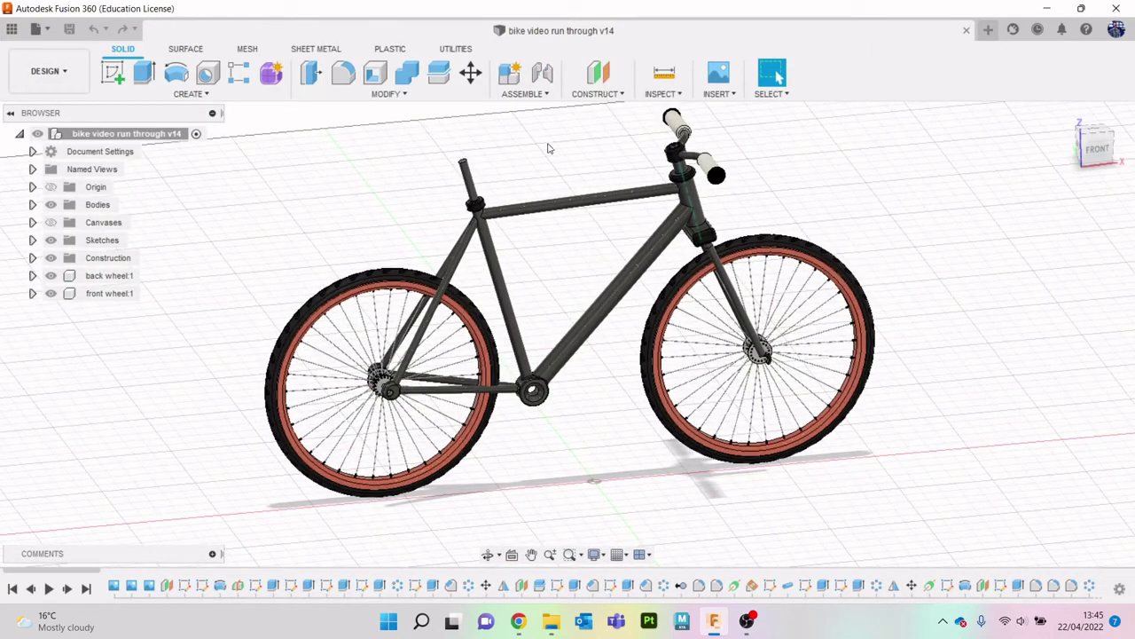
# Browse bike seat image results and the AliExpress black seat bracket listing in Chrome.
pyautogui.click(520, 620)
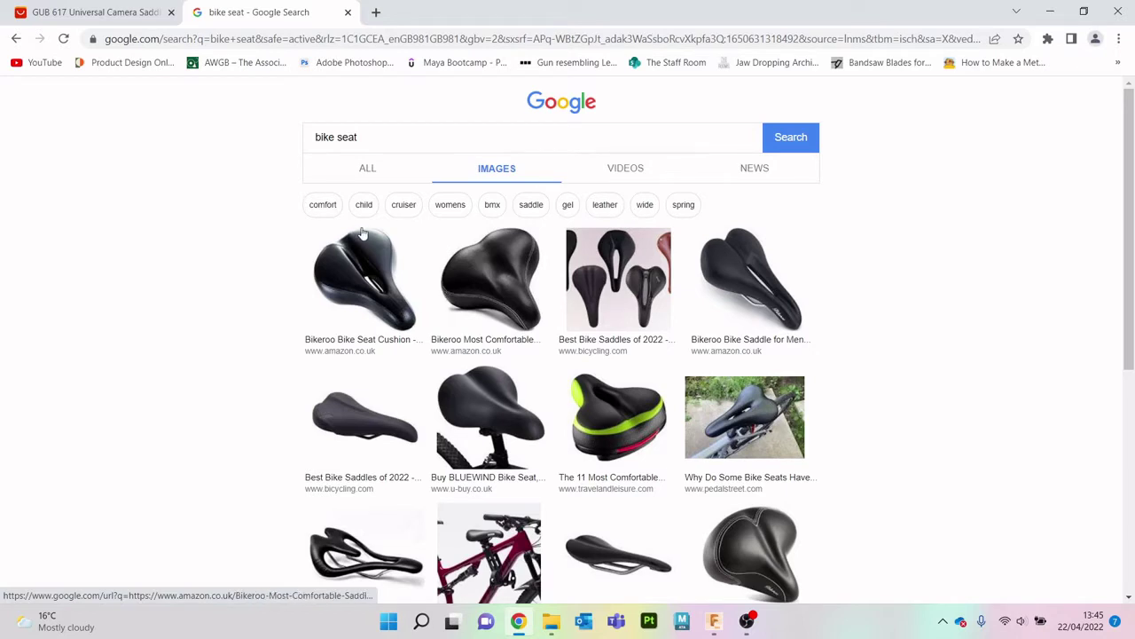
pyautogui.click(122, 12)
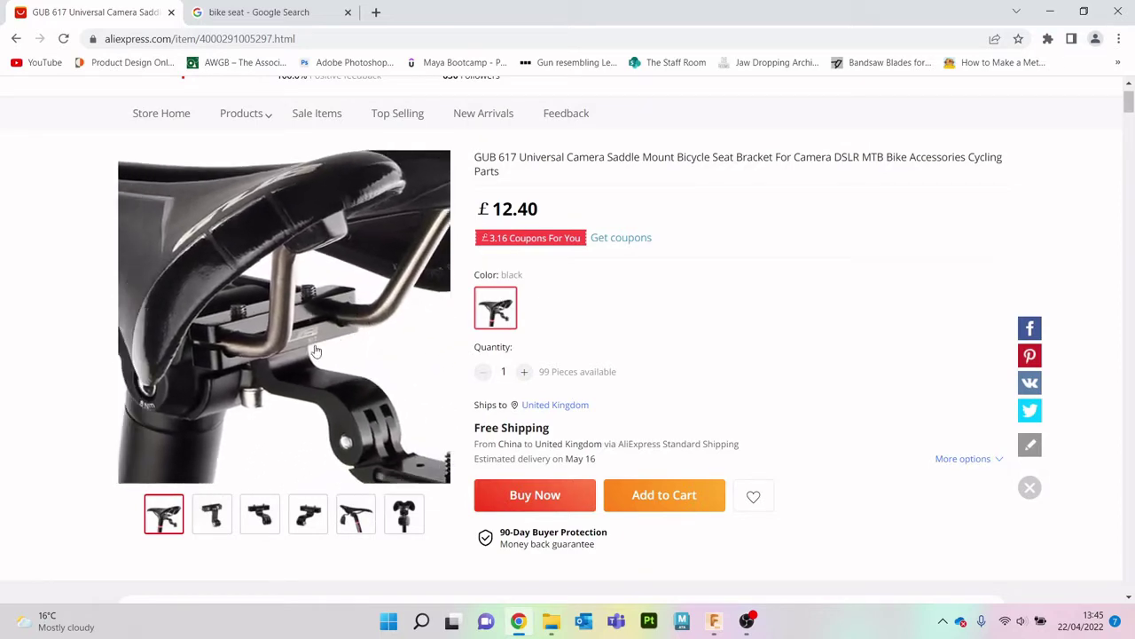
# Back in Fusion, check the bike from the Front and Home views.
pyautogui.click(718, 631)
pyautogui.scroll(1, 456, 112)
pyautogui.scroll(3, 489, 174)
pyautogui.scroll(3, 454, 174)
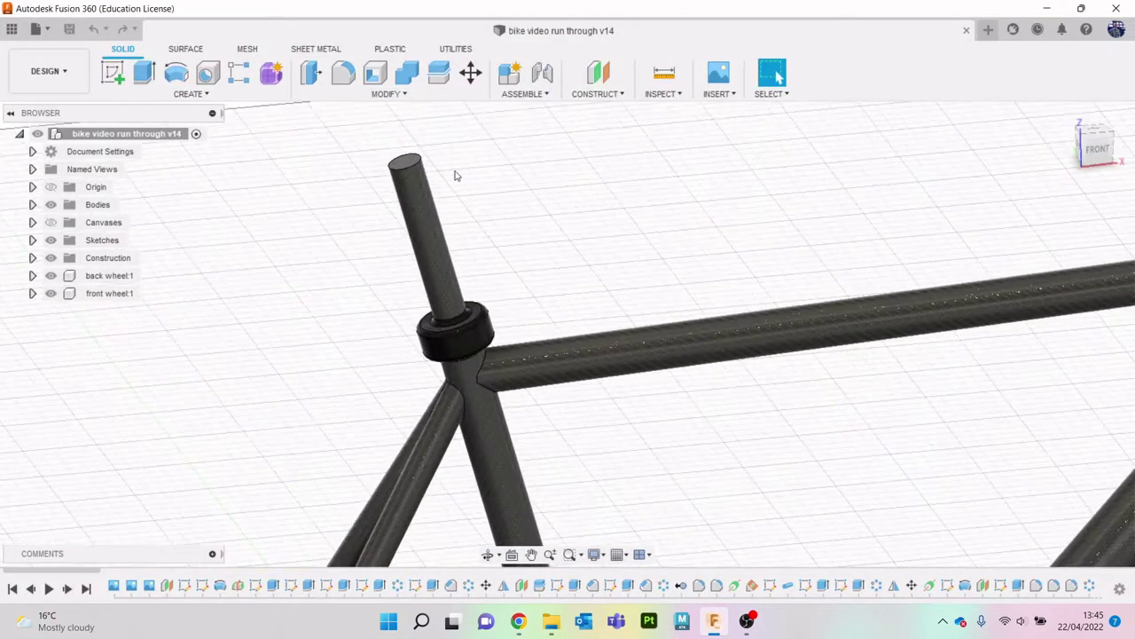
pyautogui.scroll(2, 448, 173)
pyautogui.scroll(-2, 377, 162)
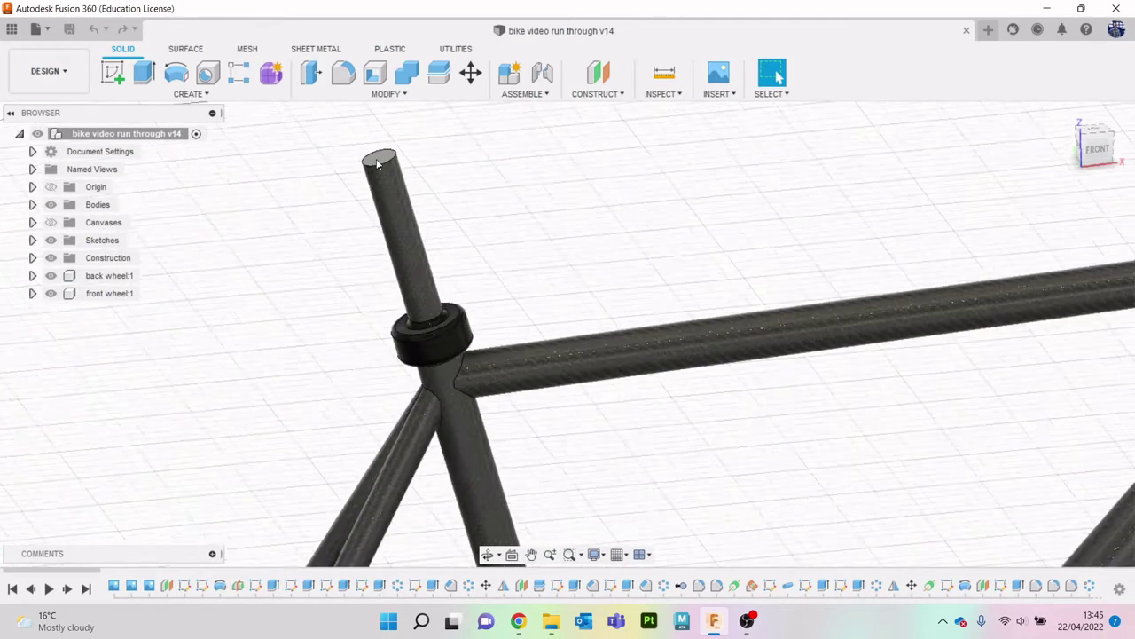
pyautogui.scroll(-5, 377, 162)
pyautogui.scroll(-2, 417, 152)
pyautogui.scroll(-1, 418, 151)
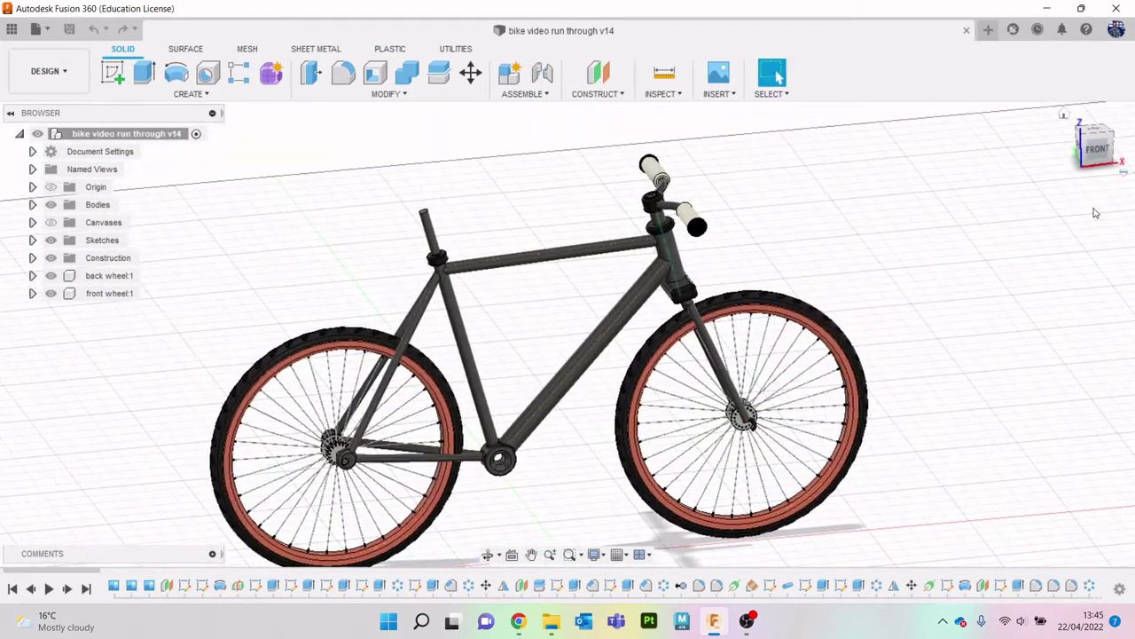
pyautogui.click(1100, 150)
pyautogui.click(1063, 114)
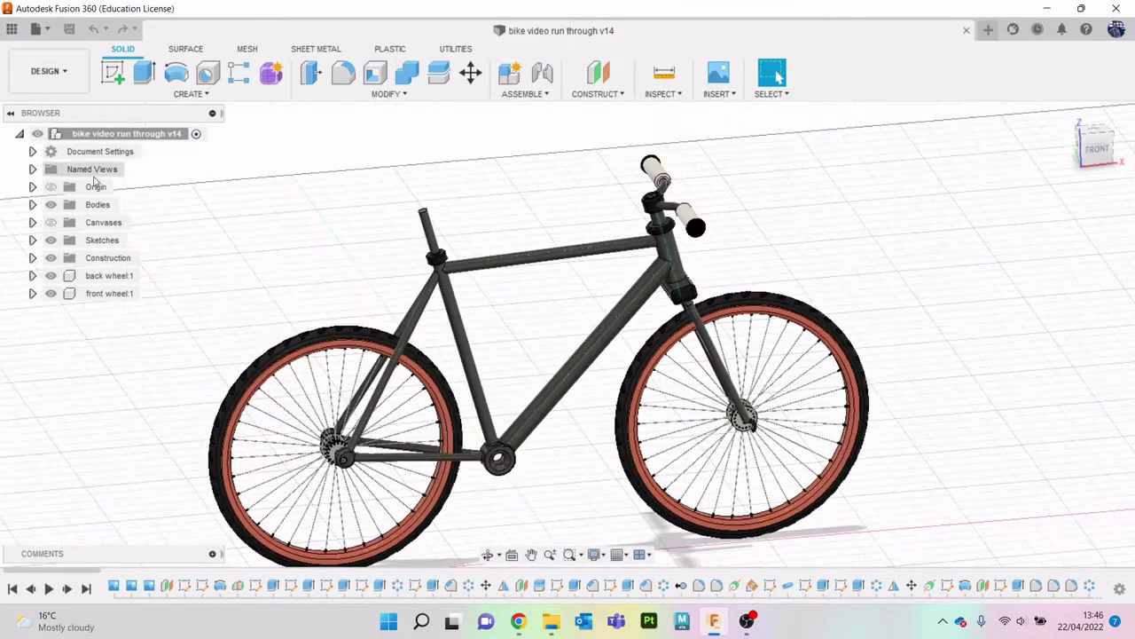
# Show only bike reference image 2 among the canvases and view it from Top.
pyautogui.click(32, 222)
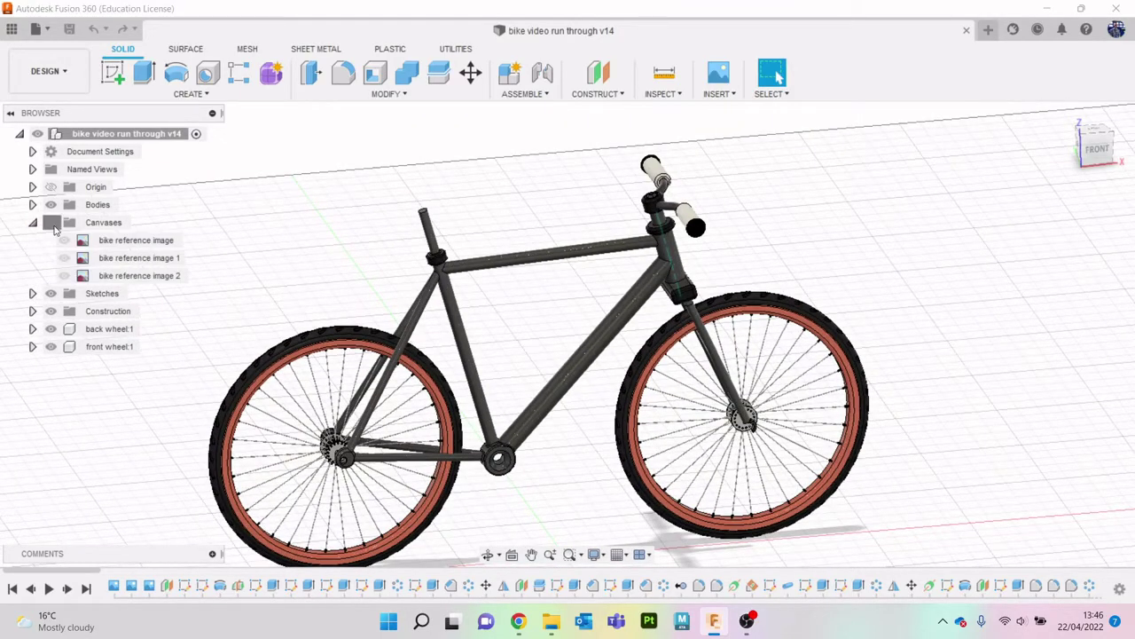
pyautogui.click(63, 240)
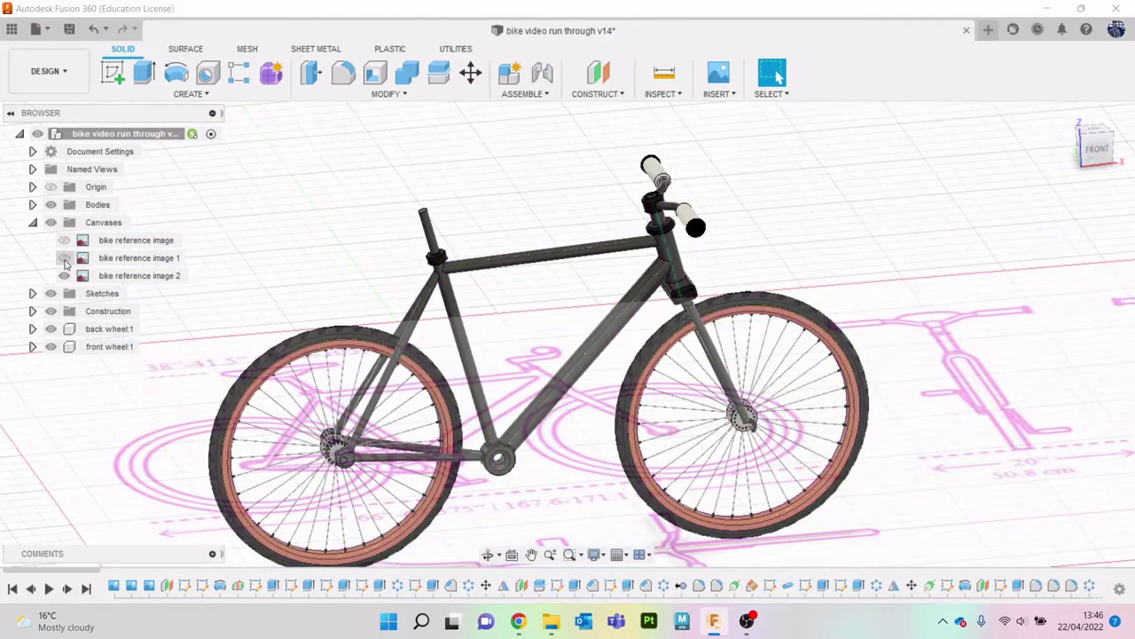
pyautogui.click(1098, 133)
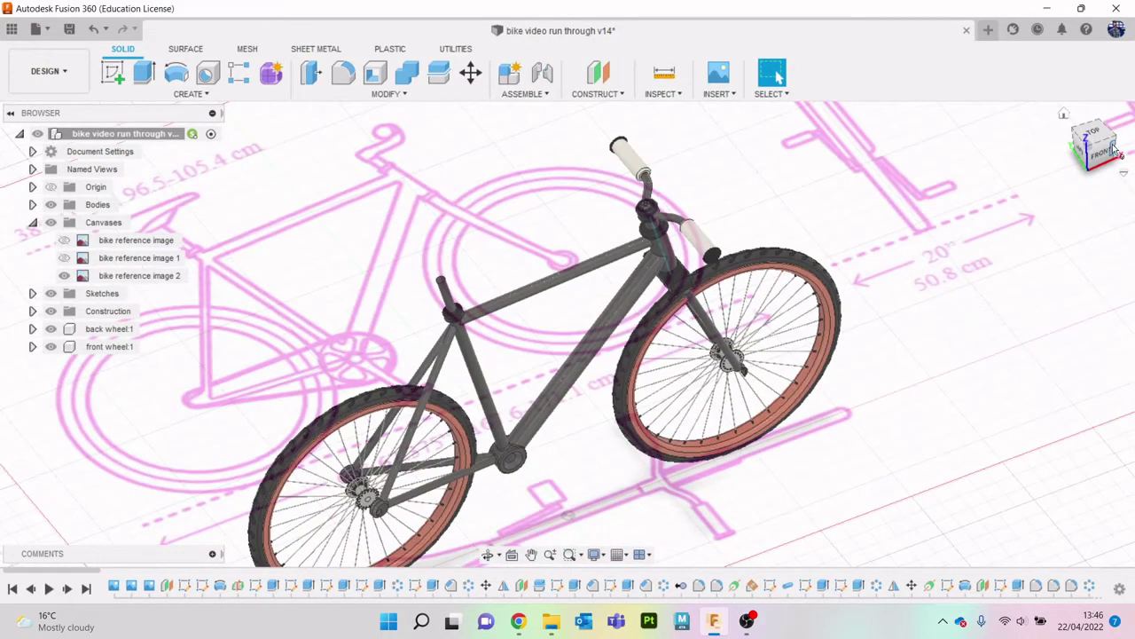
pyautogui.click(1102, 137)
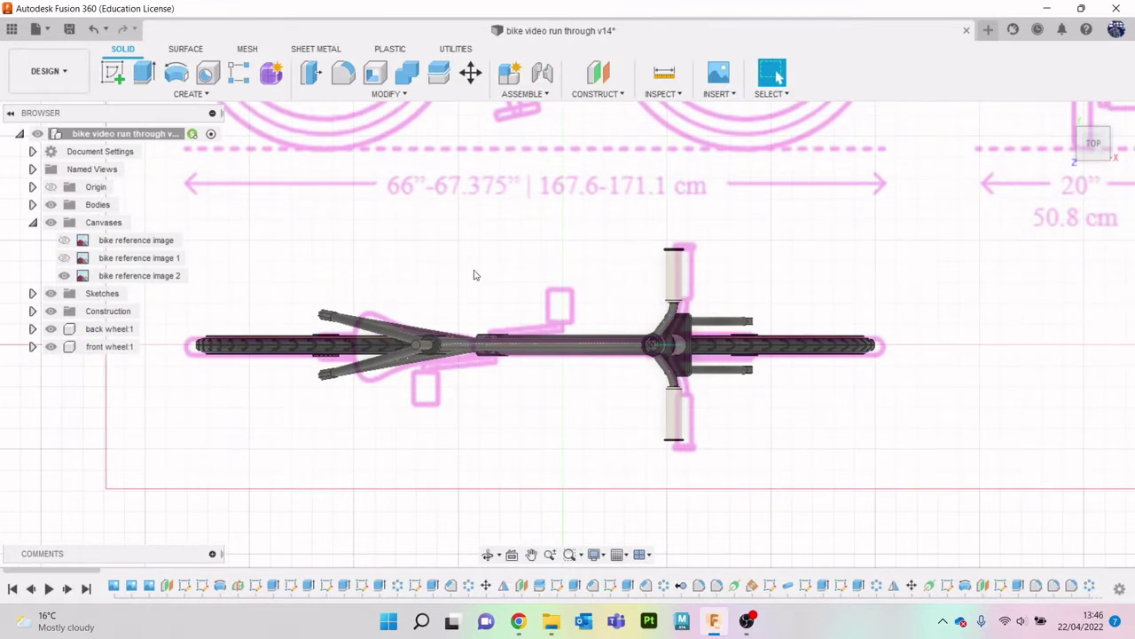
pyautogui.scroll(4, 421, 389)
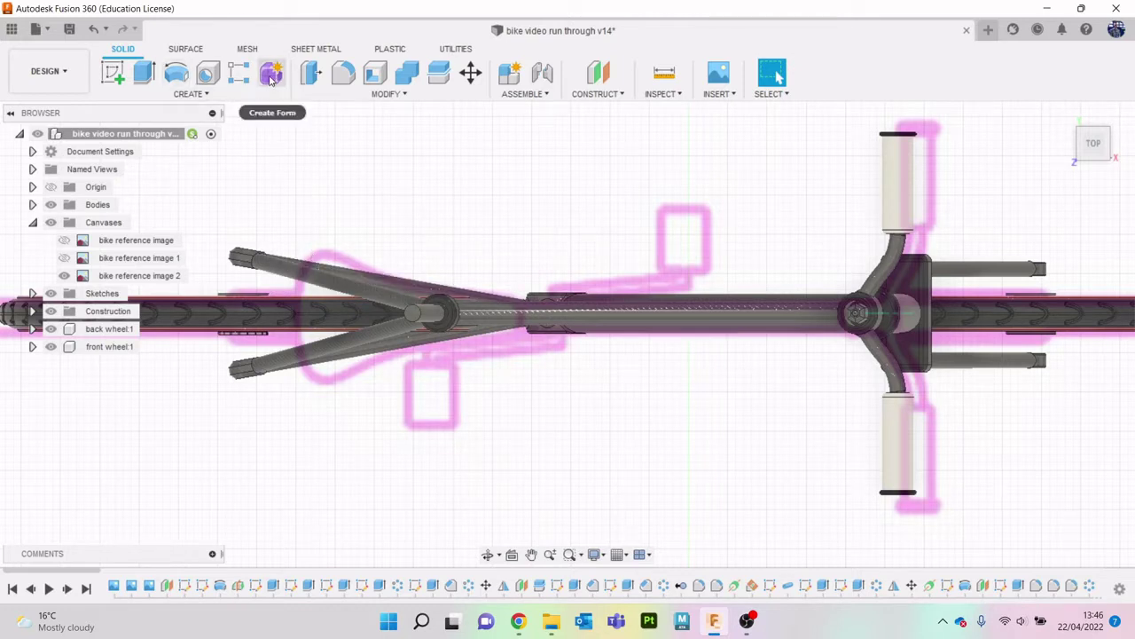
# Start a new form body with the Plane tool and pick its placement plane.
pyautogui.click(271, 76)
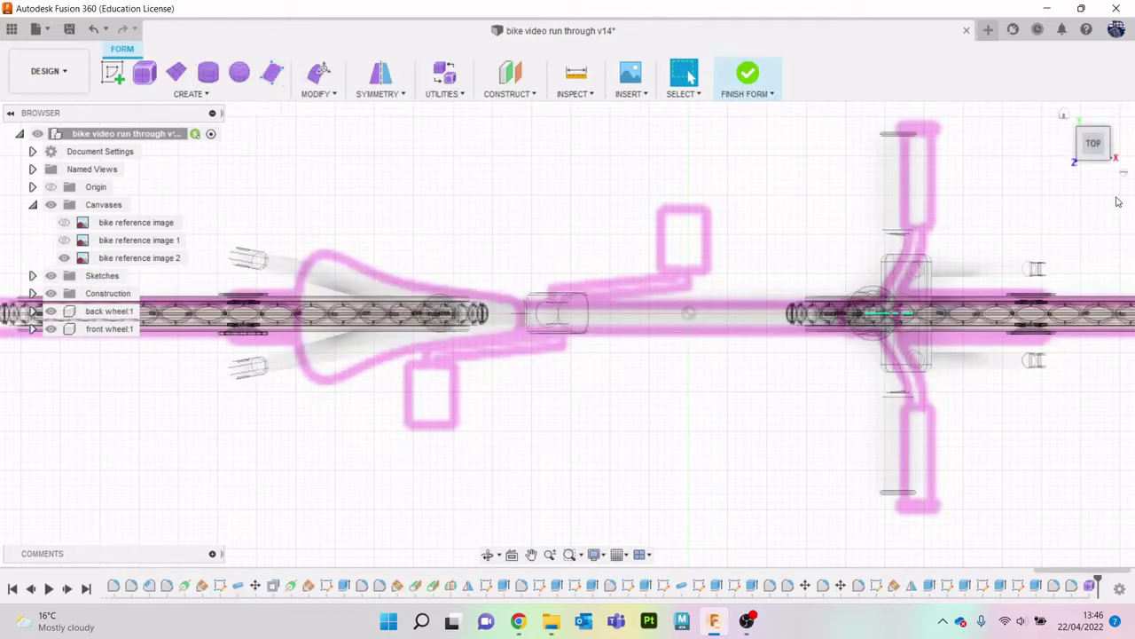
pyautogui.moveTo(1093, 147); pyautogui.dragTo(1098, 106)
pyautogui.scroll(-3, 342, 149)
pyautogui.scroll(-3, 342, 149)
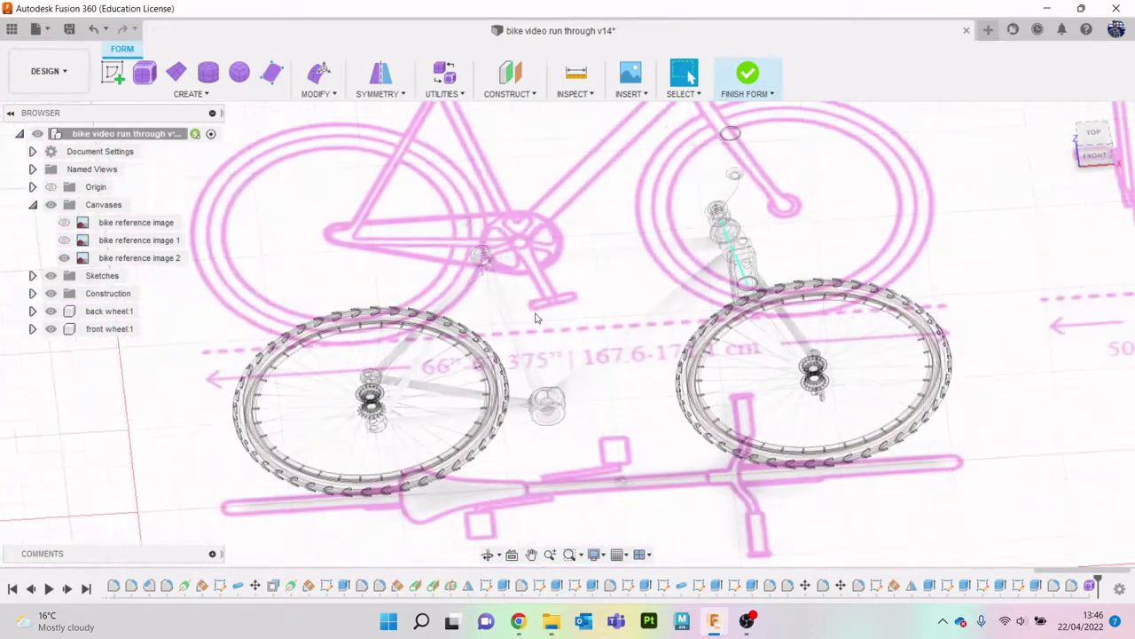
pyautogui.scroll(-3, 341, 149)
pyautogui.scroll(-2, 342, 149)
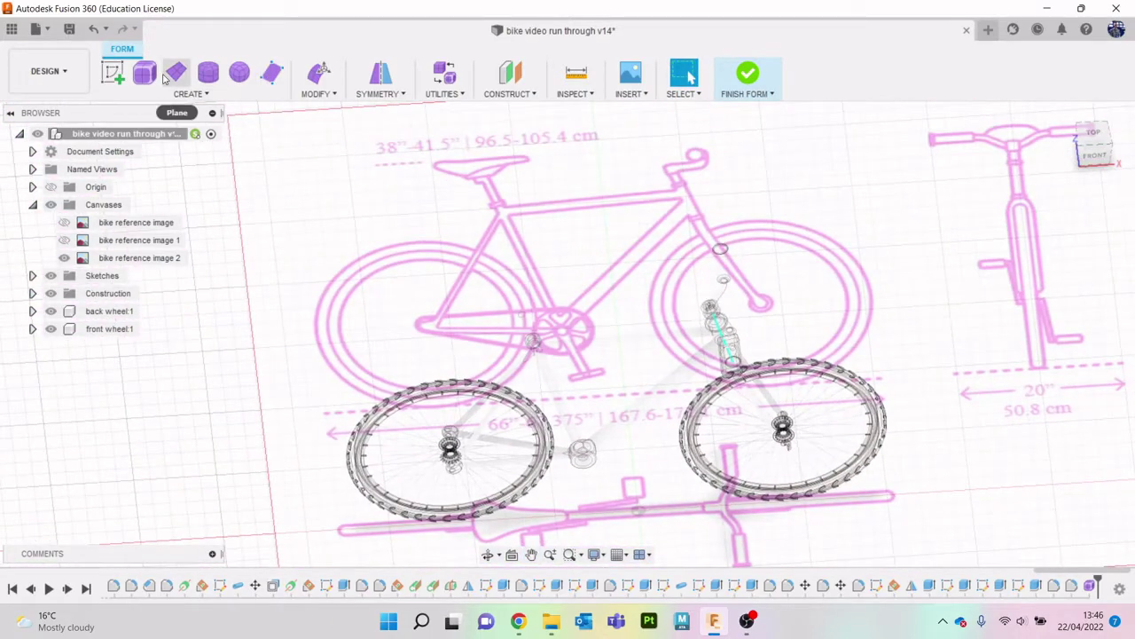
pyautogui.click(176, 73)
pyautogui.scroll(3, 530, 349)
pyautogui.scroll(3, 530, 350)
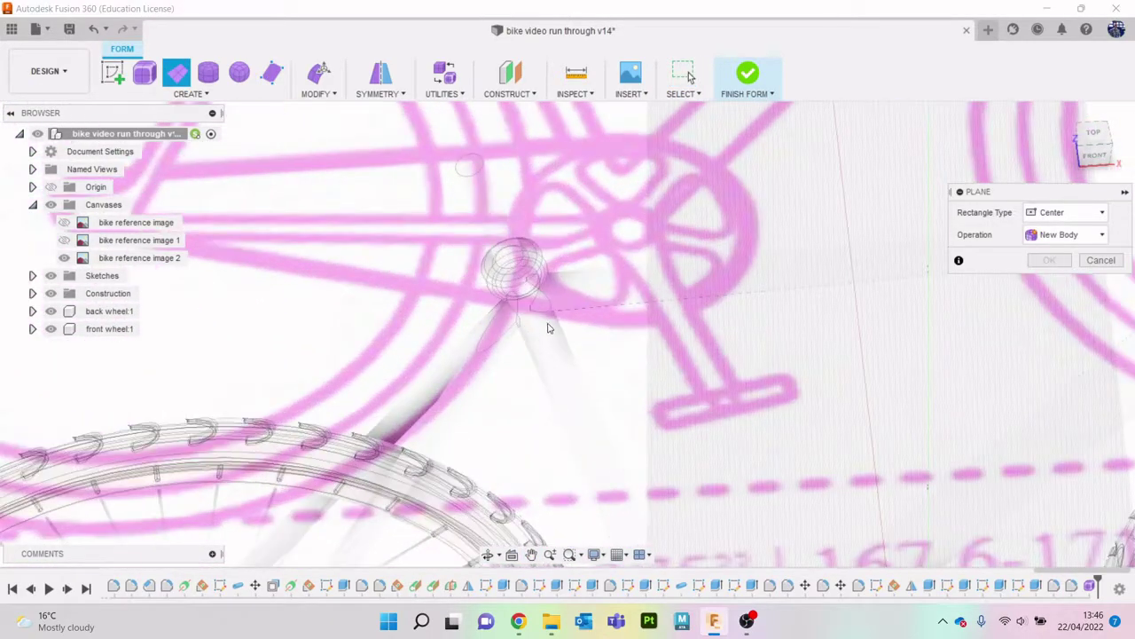
pyautogui.click(464, 219)
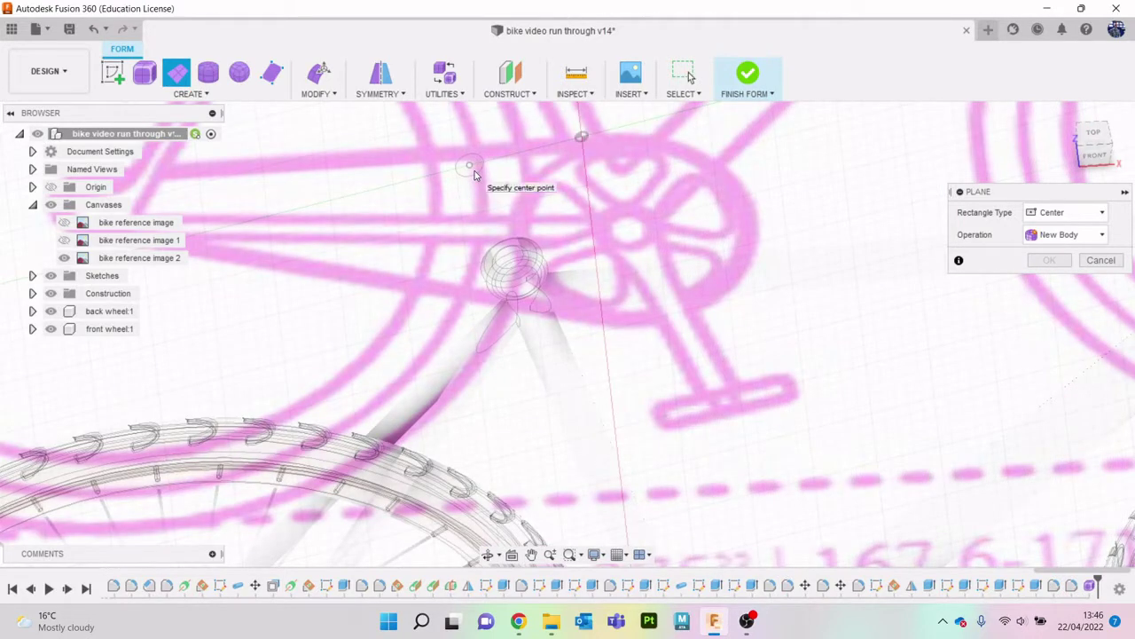
# Centre a roughly 16 by 30 mm rectangle over the saddle in Top view.
pyautogui.click(1094, 135)
pyautogui.scroll(3, 782, 196)
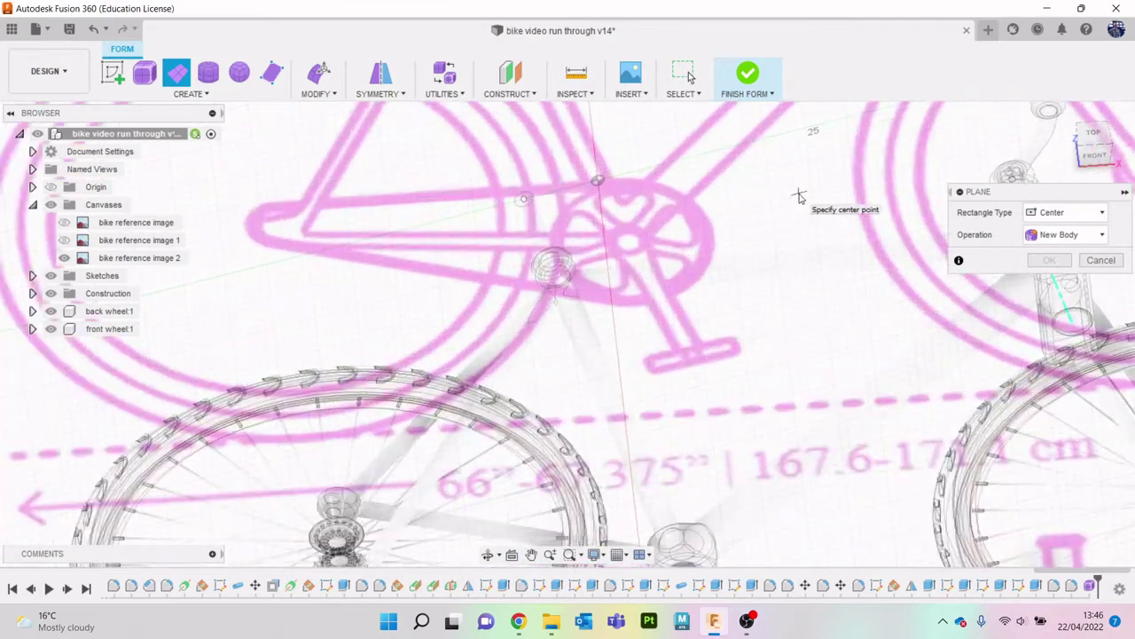
pyautogui.scroll(4, 583, 195)
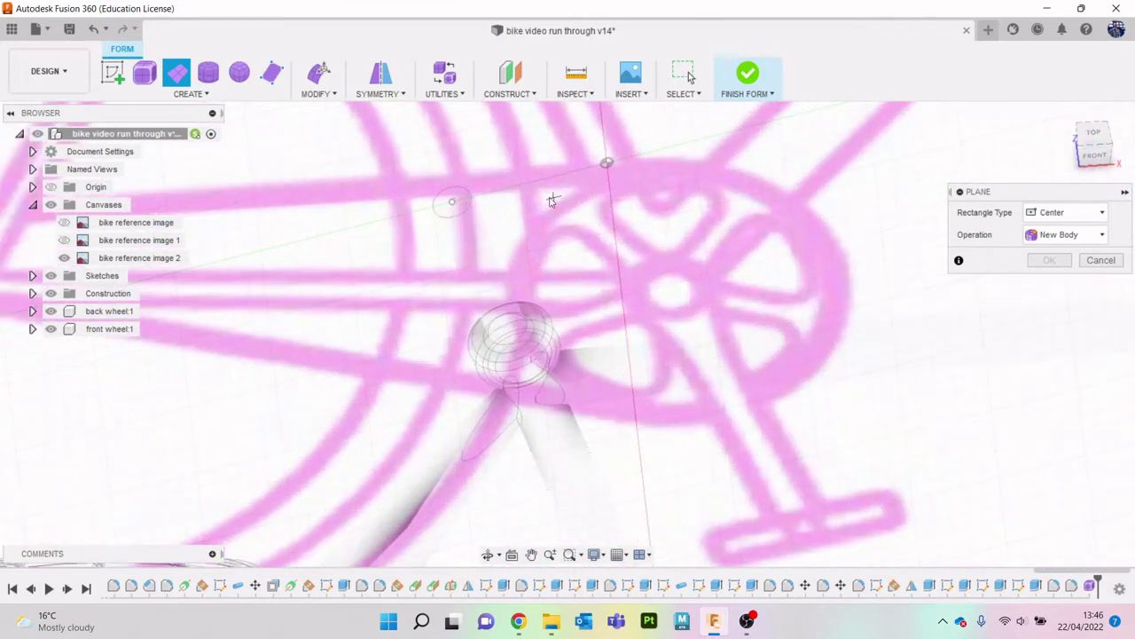
pyautogui.click(454, 204)
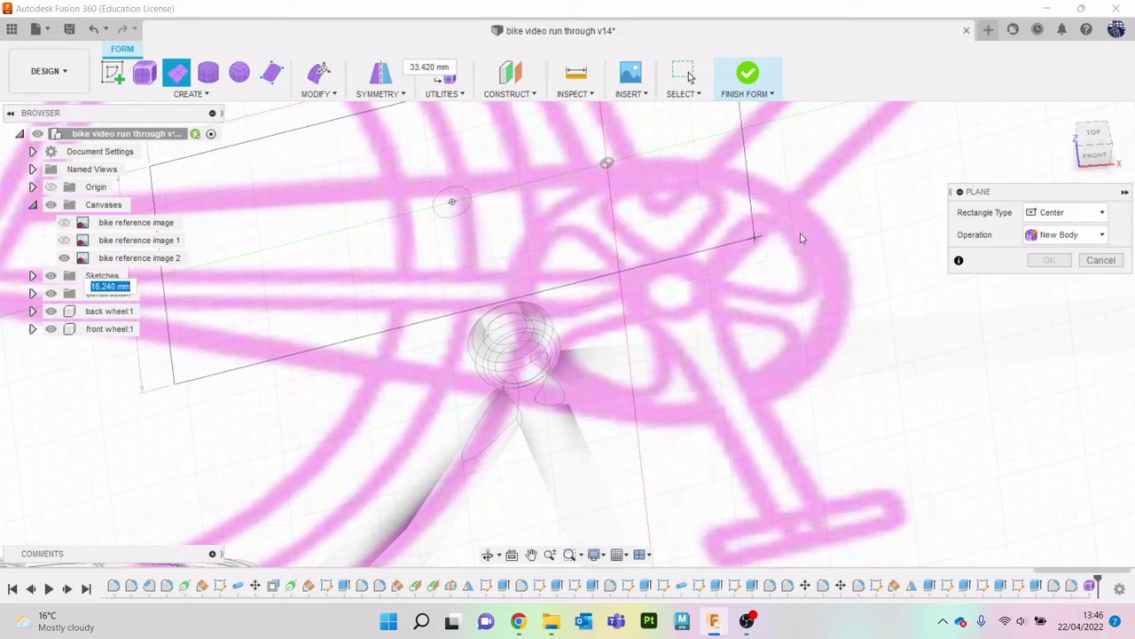
pyautogui.click(1094, 135)
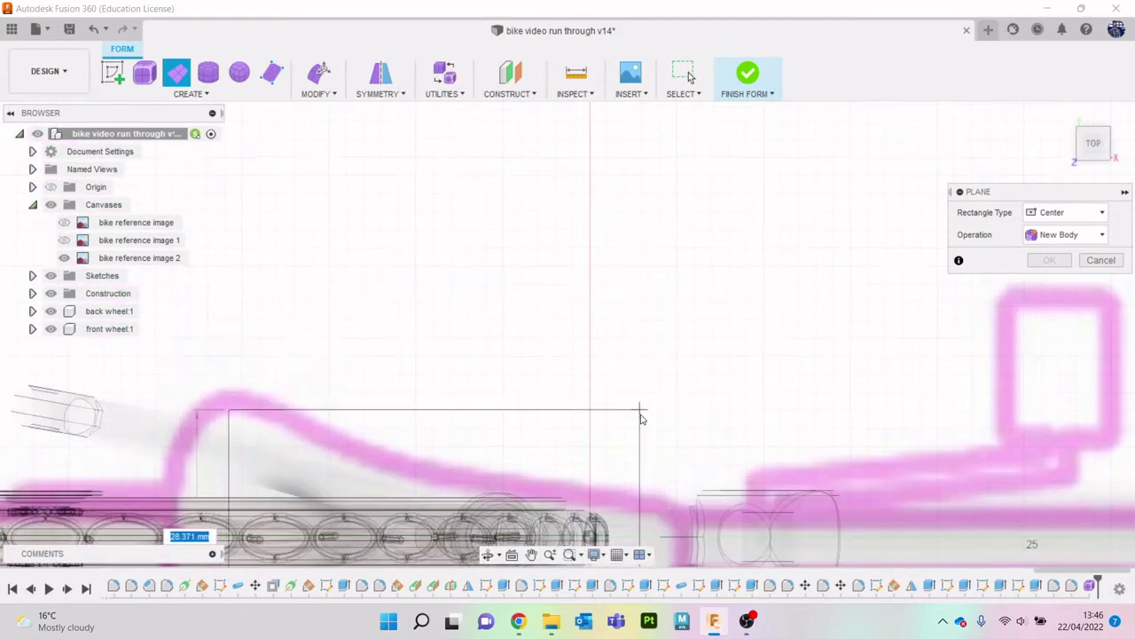
pyautogui.scroll(-2, 642, 426)
pyautogui.scroll(-3, 656, 441)
pyautogui.scroll(-1, 665, 443)
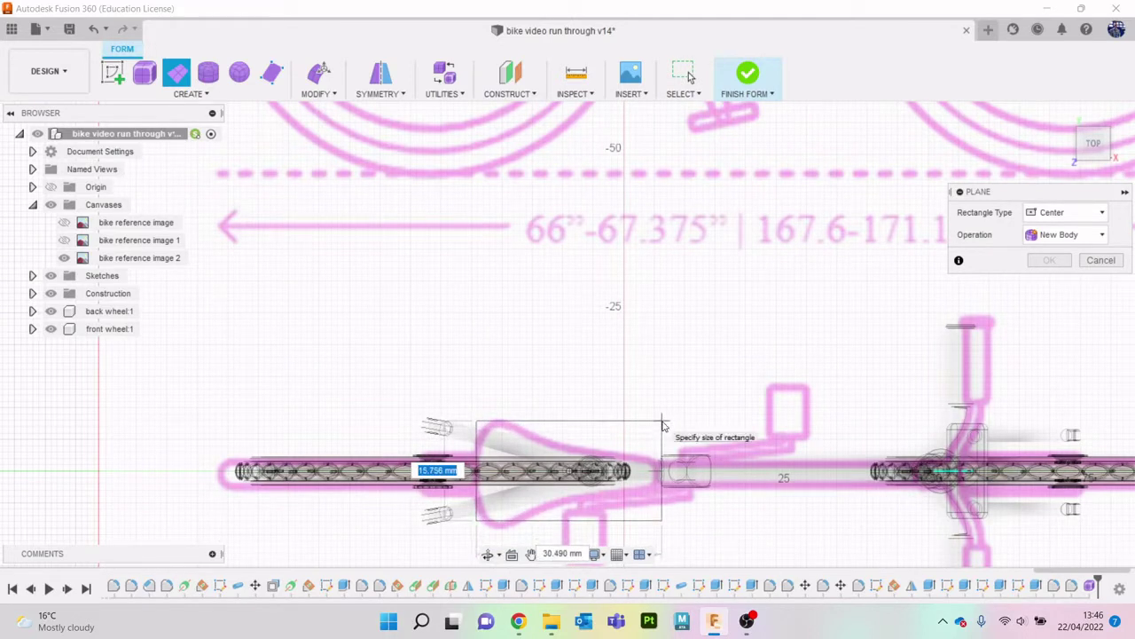
pyautogui.click(662, 426)
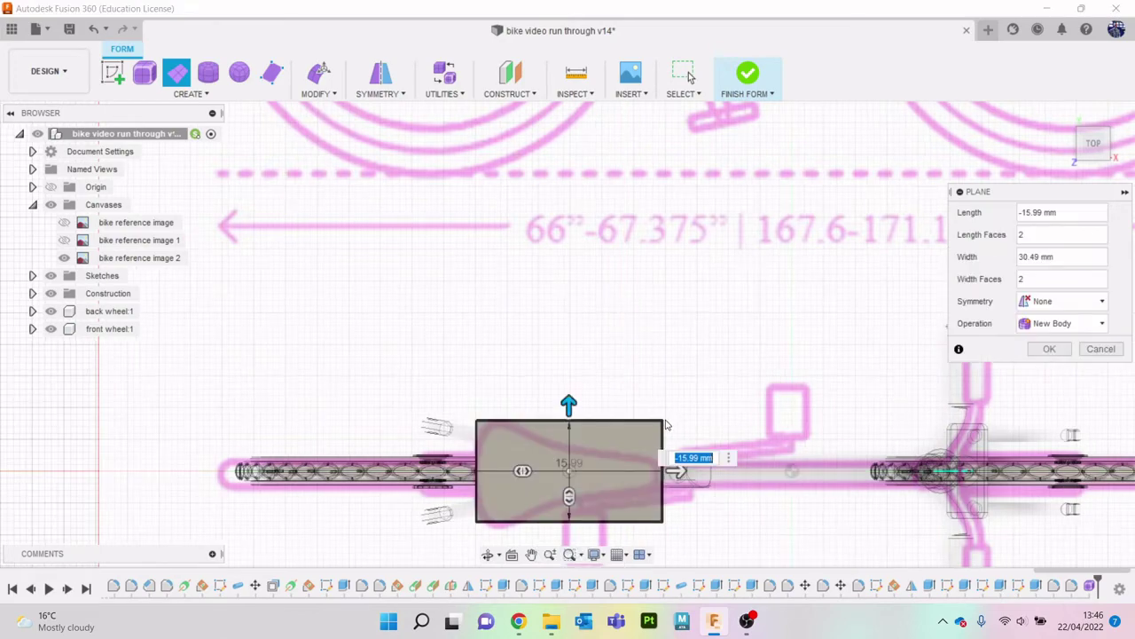
pyautogui.click(1093, 141)
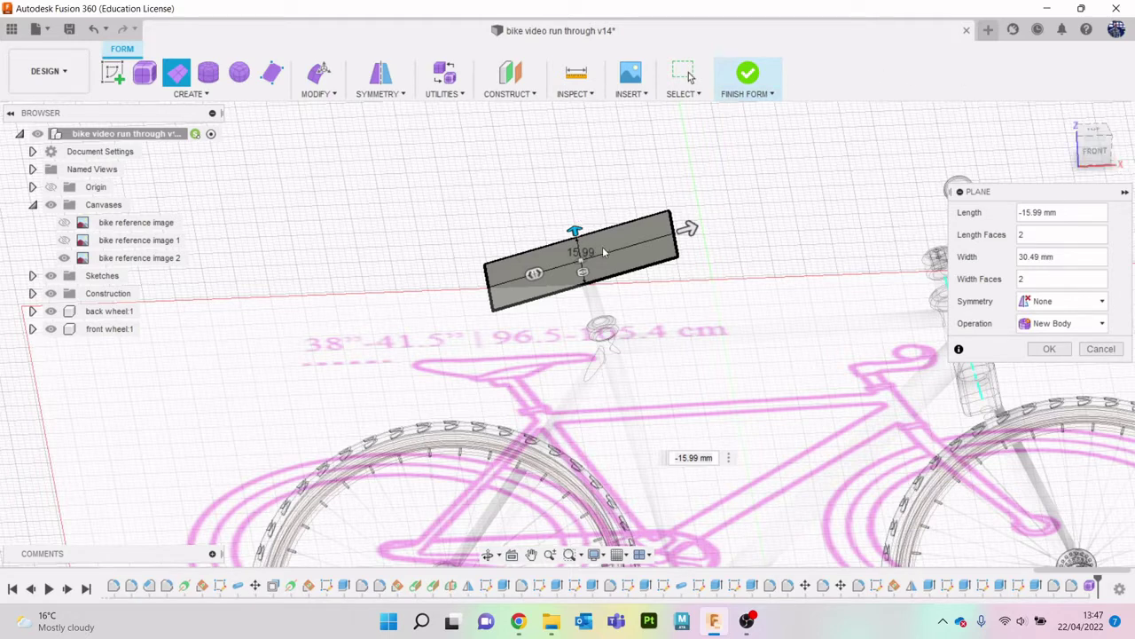
pyautogui.scroll(3, 606, 245)
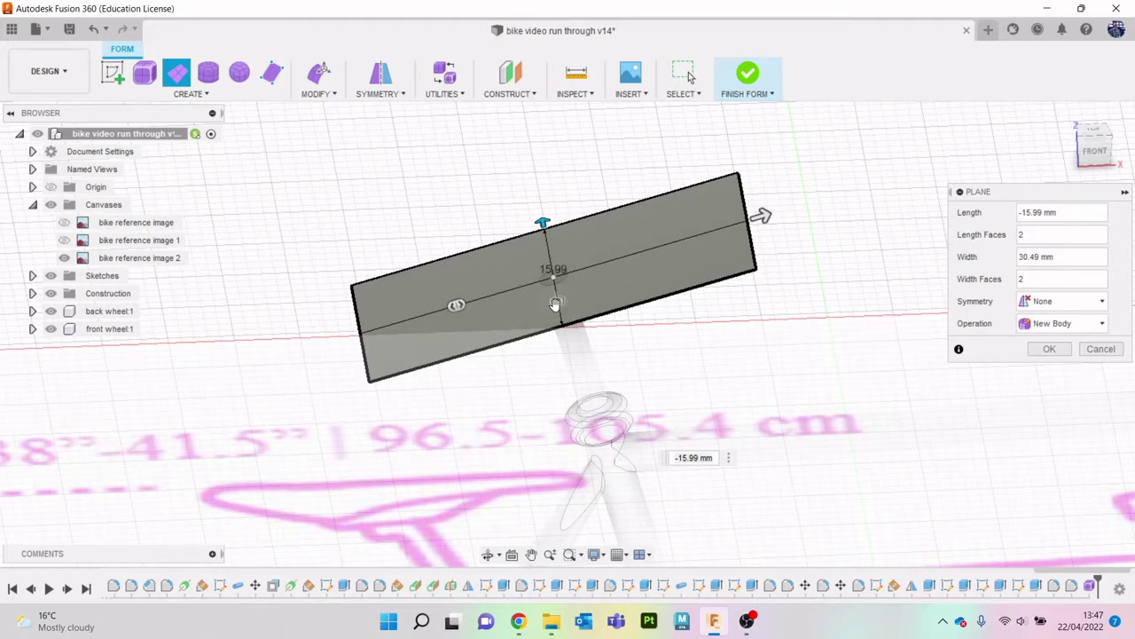
pyautogui.scroll(3, 567, 306)
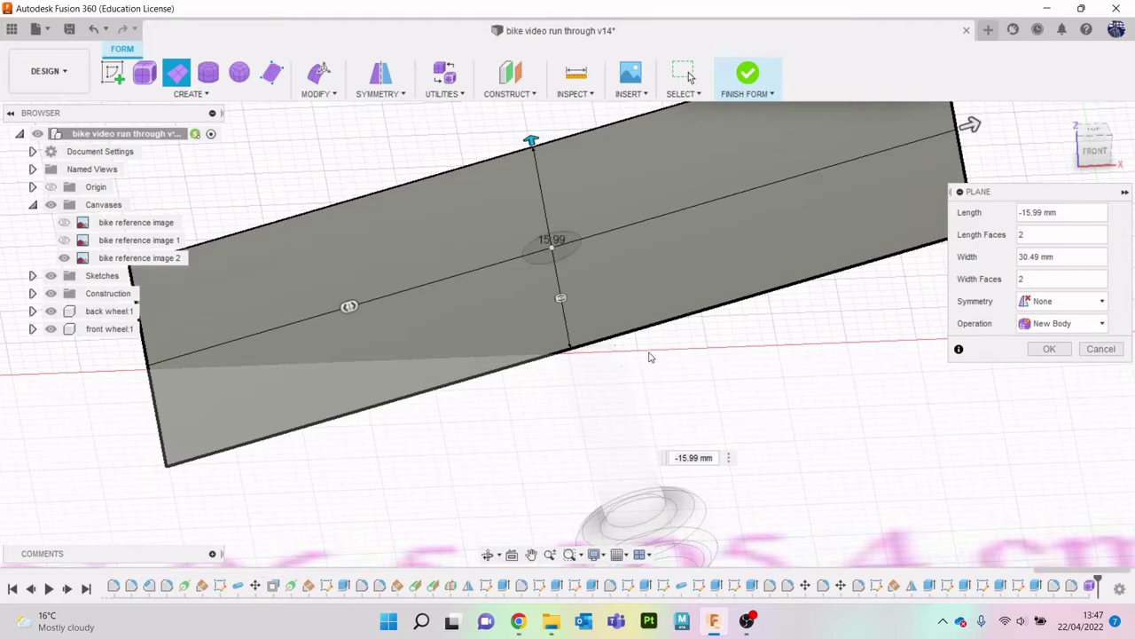
pyautogui.scroll(-2, 753, 313)
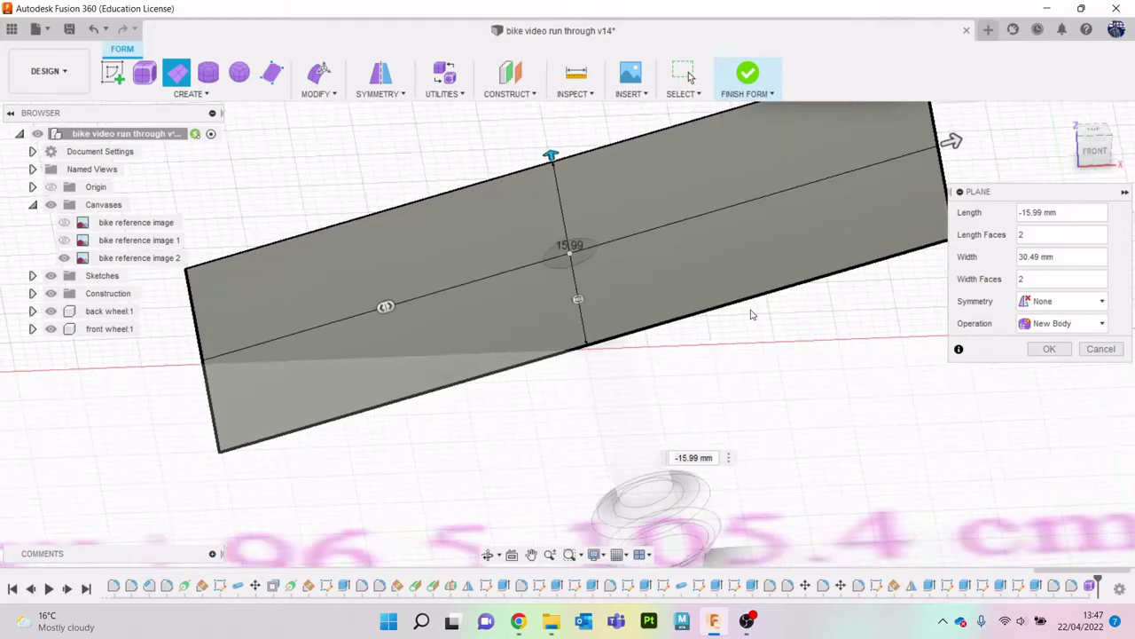
pyautogui.scroll(-3, 764, 293)
# Give the seat plane 5 length faces and 5 width faces, then confirm it.
pyautogui.moveTo(1093, 135); pyautogui.dragTo(1091, 140)
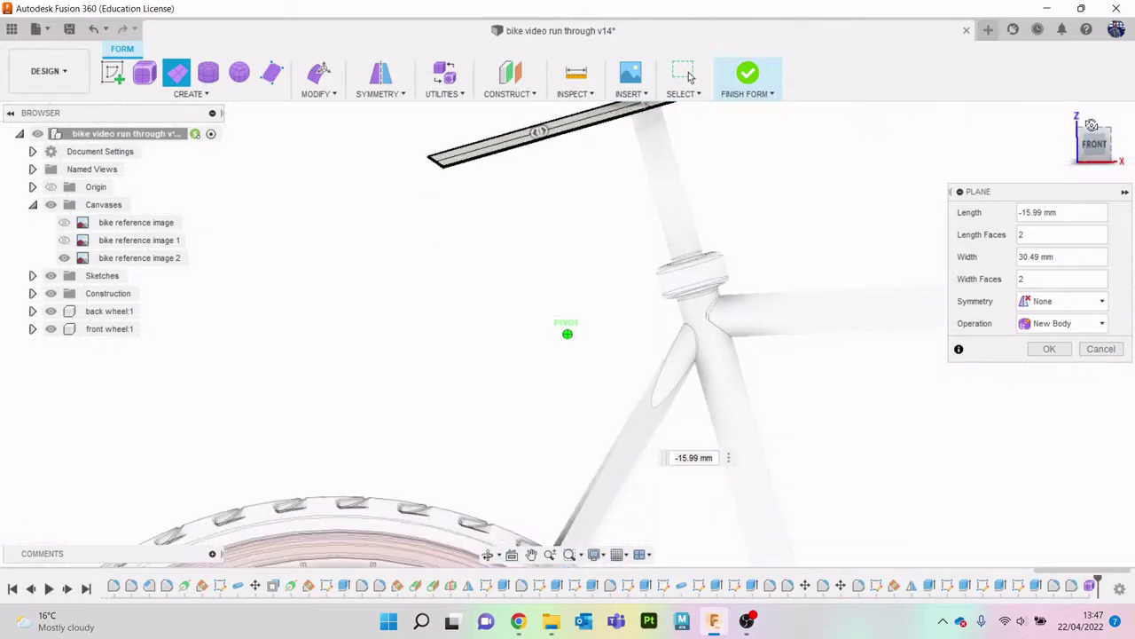
pyautogui.doubleClick(1045, 234)
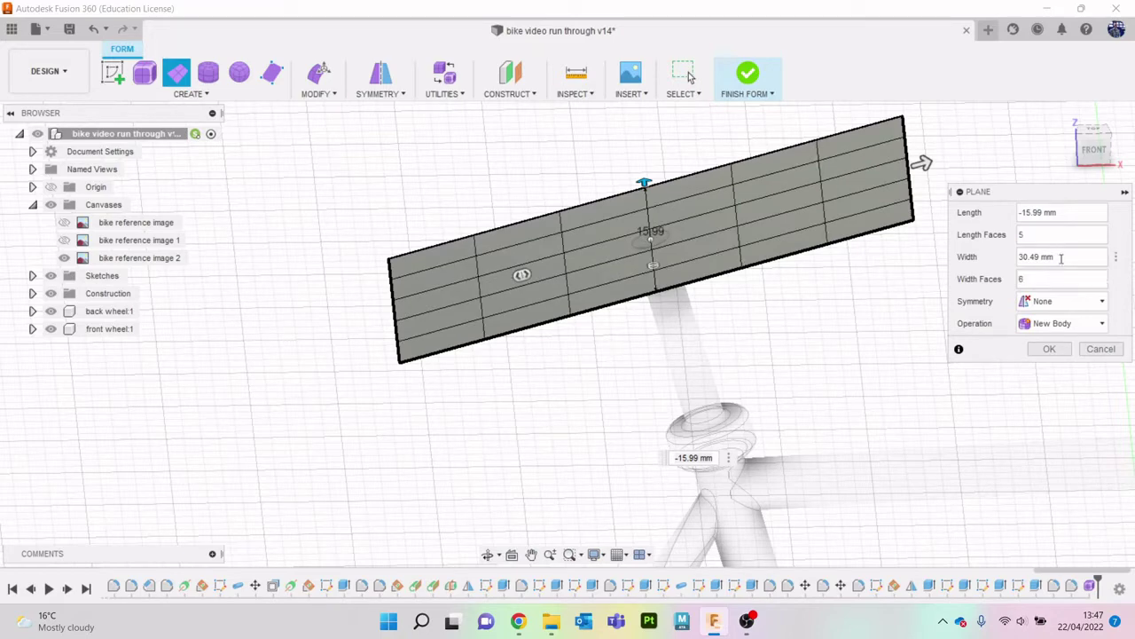
pyautogui.click(1059, 234)
pyautogui.scroll(2, 810, 259)
pyautogui.scroll(-4, 810, 259)
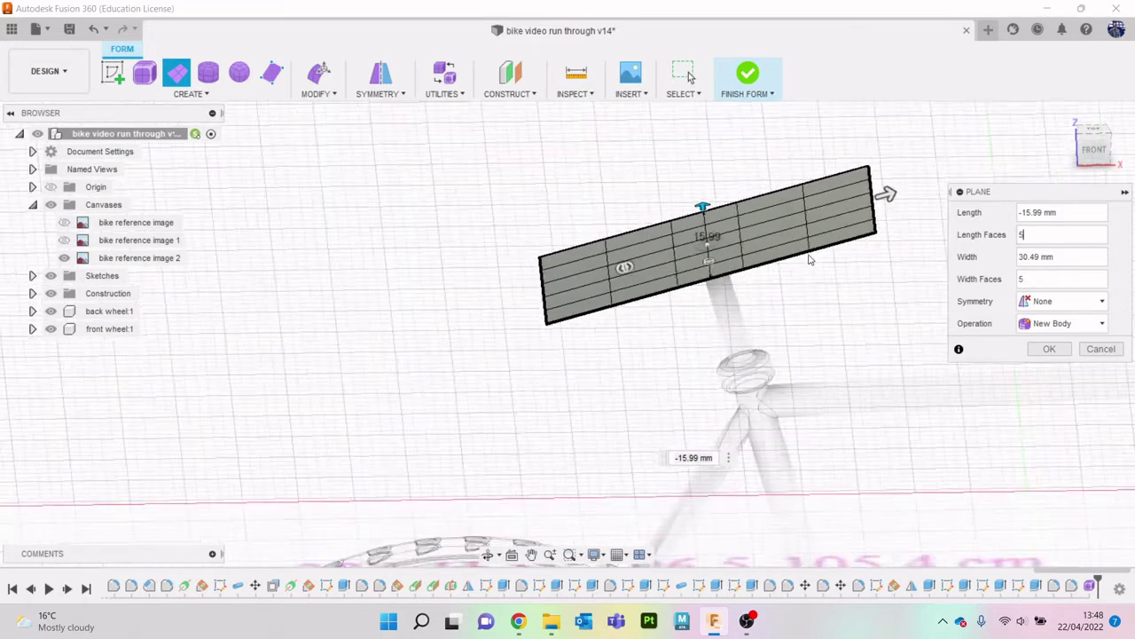
pyautogui.moveTo(1106, 153); pyautogui.dragTo(1093, 147)
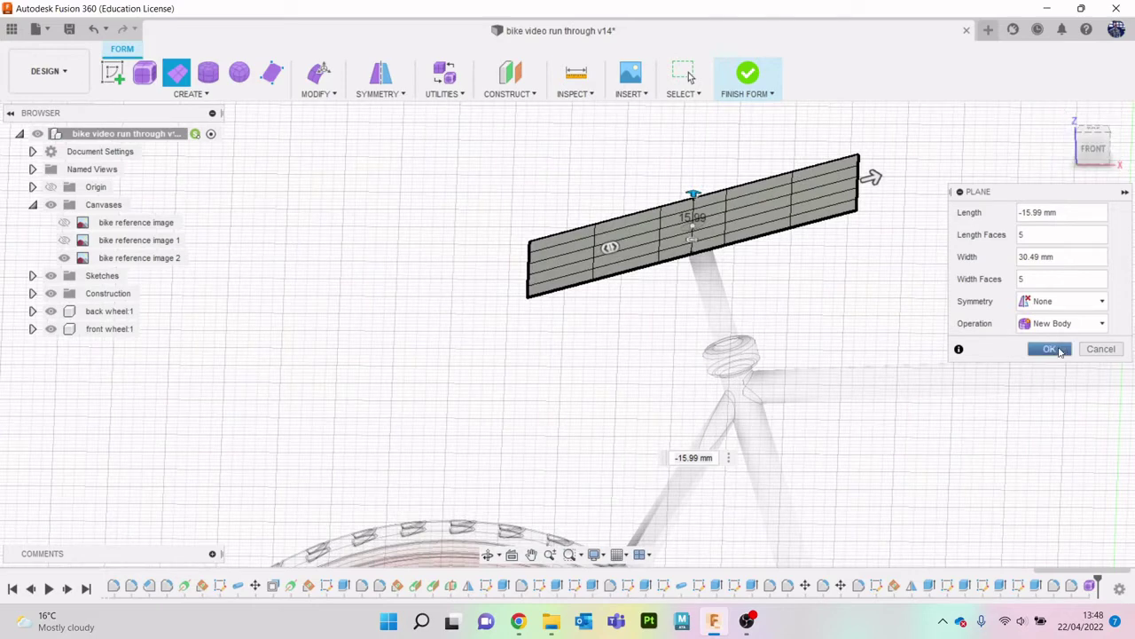
pyautogui.click(1048, 348)
# From the Front view, turn the bike reference image canvas back on behind the plane.
pyautogui.click(1091, 151)
pyautogui.moveTo(859, 231); pyautogui.dragTo(760, 303, button='middle')
pyautogui.scroll(-2, 851, 347)
pyautogui.scroll(2, 782, 285)
pyautogui.scroll(-1, 526, 320)
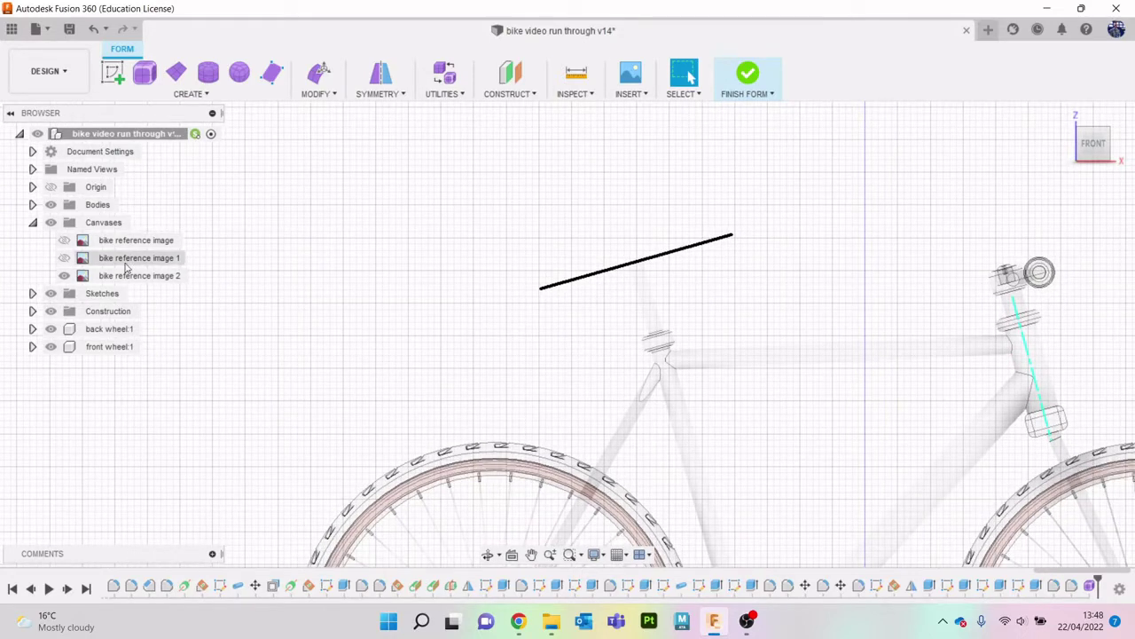
pyautogui.click(63, 239)
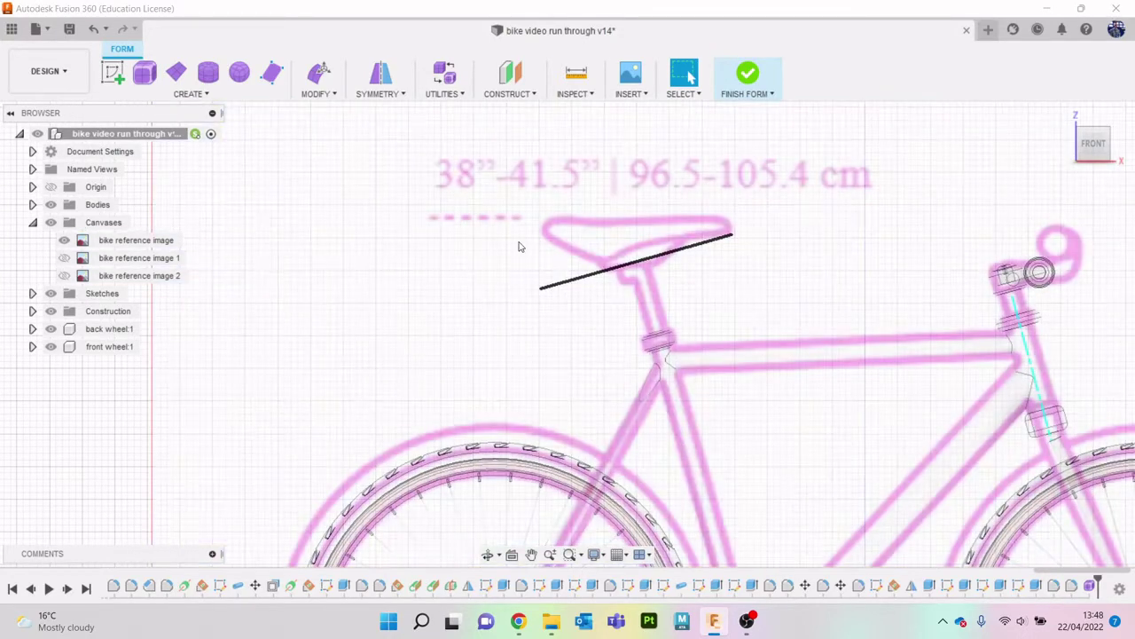
# Rotate the seat plane 15° about Y with Move/Copy.
pyautogui.scroll(-1, 550, 284)
pyautogui.scroll(1, 550, 284)
pyautogui.scroll(3, 553, 282)
pyautogui.scroll(-2, 556, 282)
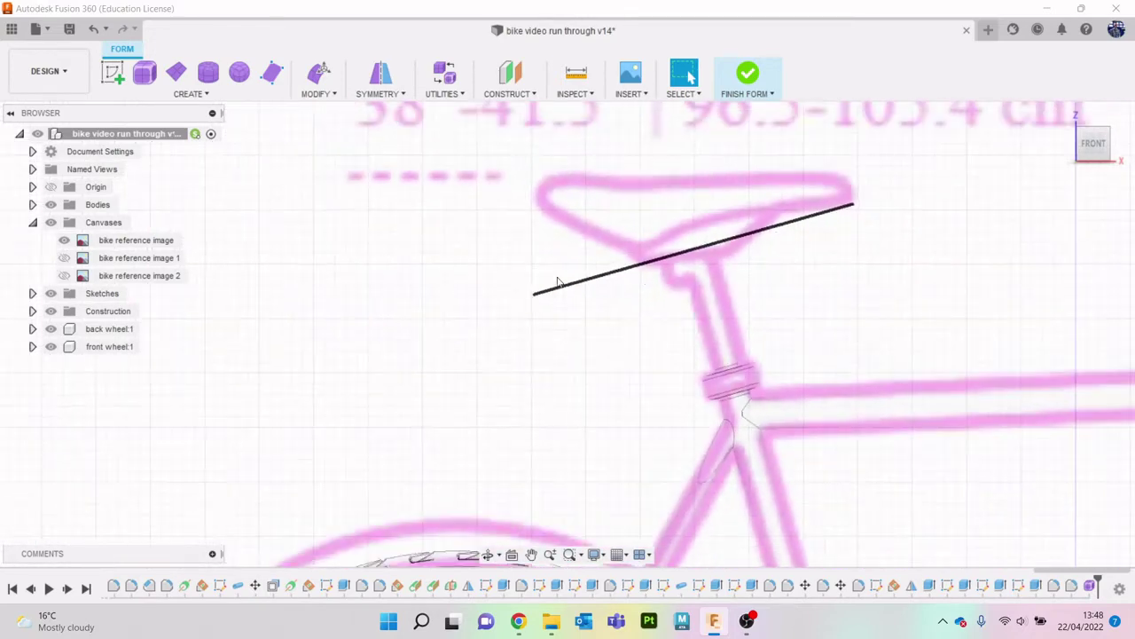
pyautogui.moveTo(947, 243); pyautogui.dragTo(497, 253)
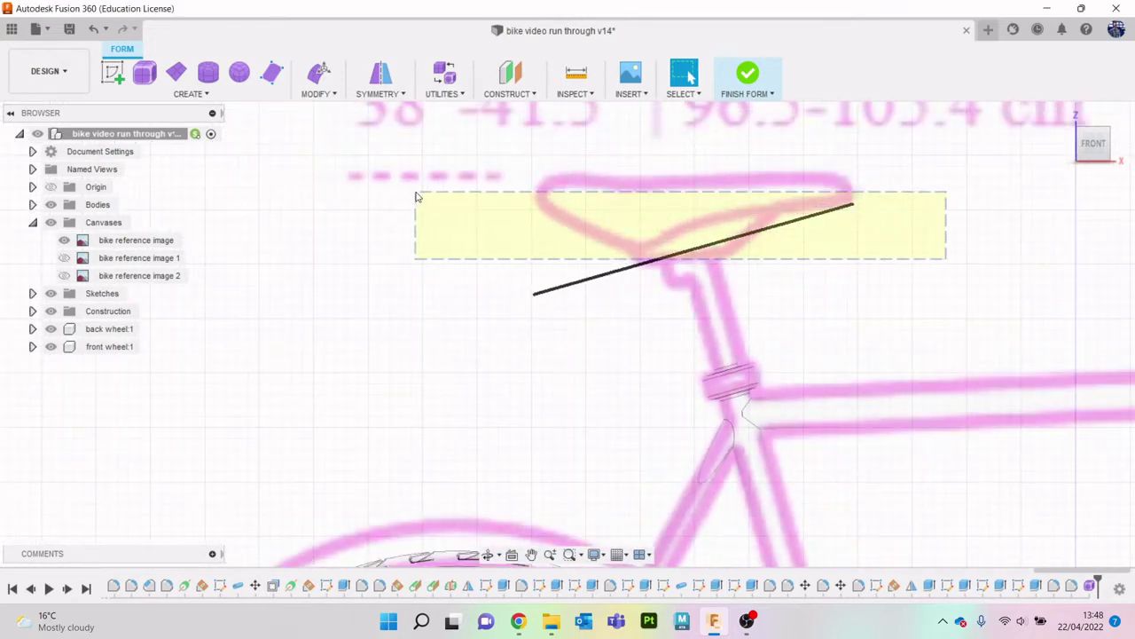
pyautogui.moveTo(456, 196); pyautogui.dragTo(970, 330)
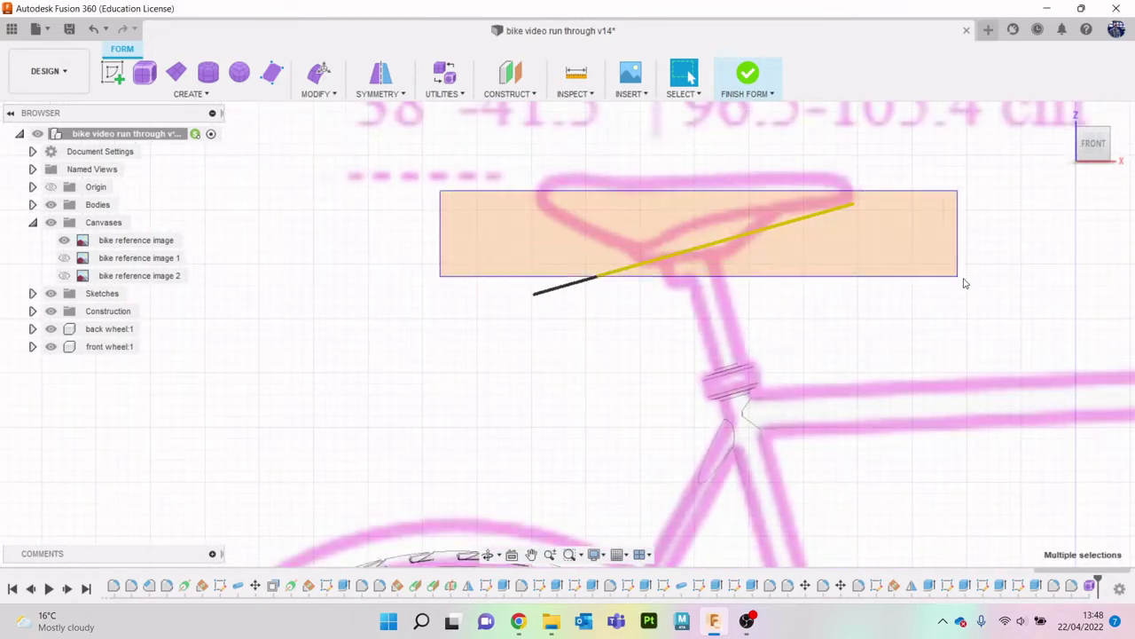
pyautogui.rightClick(824, 270)
pyautogui.click(759, 286)
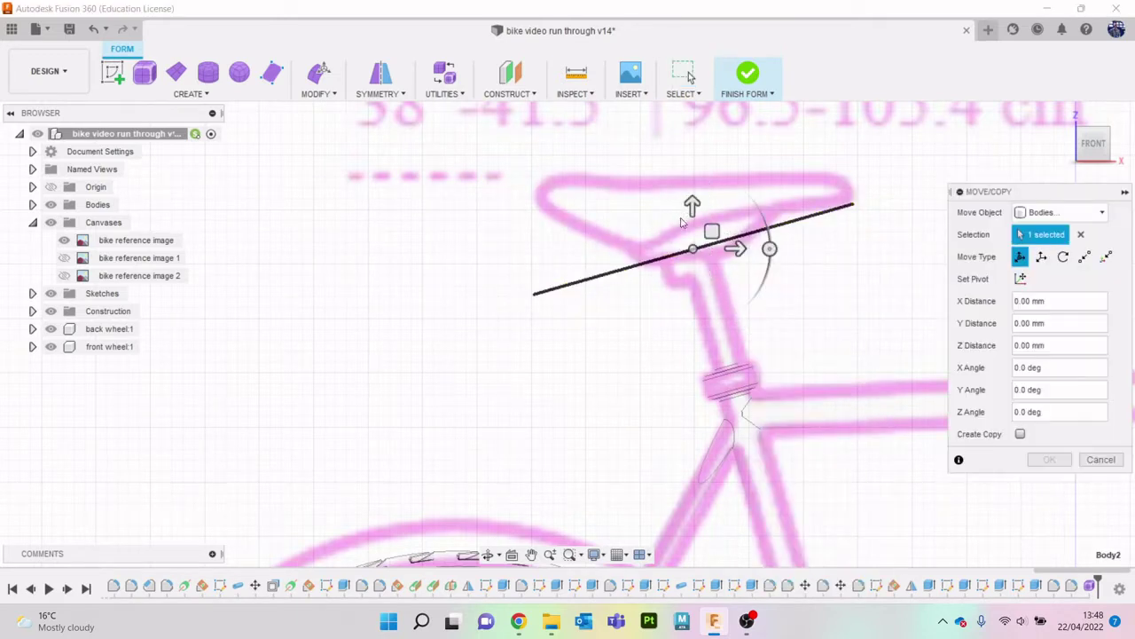
pyautogui.moveTo(692, 205); pyautogui.dragTo(689, 177)
pyautogui.moveTo(768, 217); pyautogui.dragTo(767, 238)
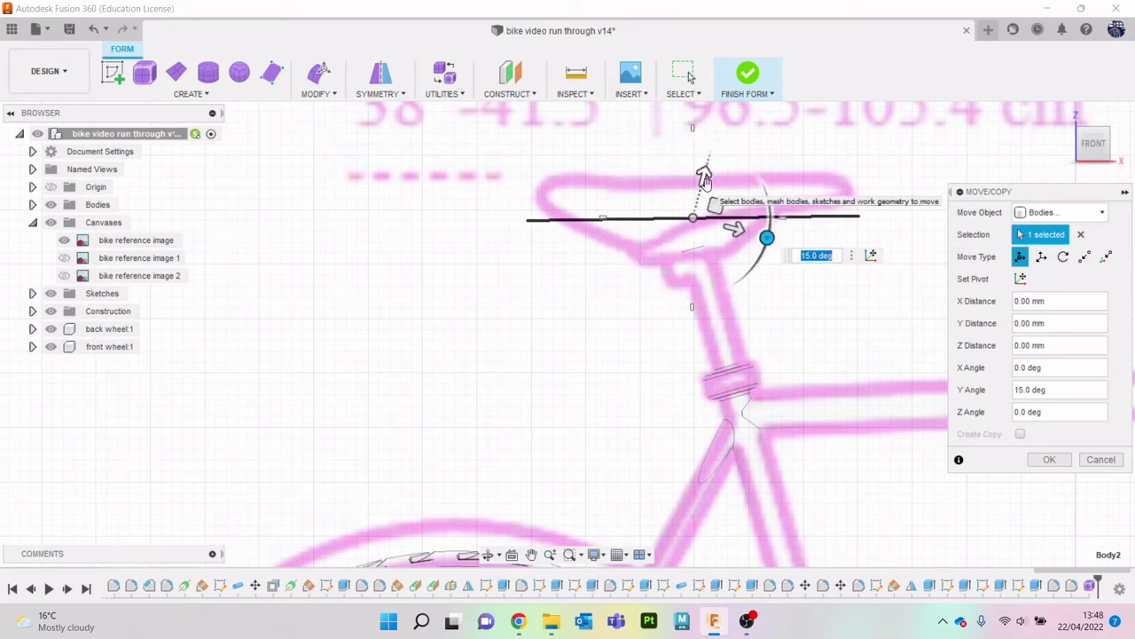
pyautogui.click(1049, 460)
# Raise the seat plane about 3 mm in Z onto the reference saddle.
pyautogui.moveTo(881, 284); pyautogui.dragTo(449, 187)
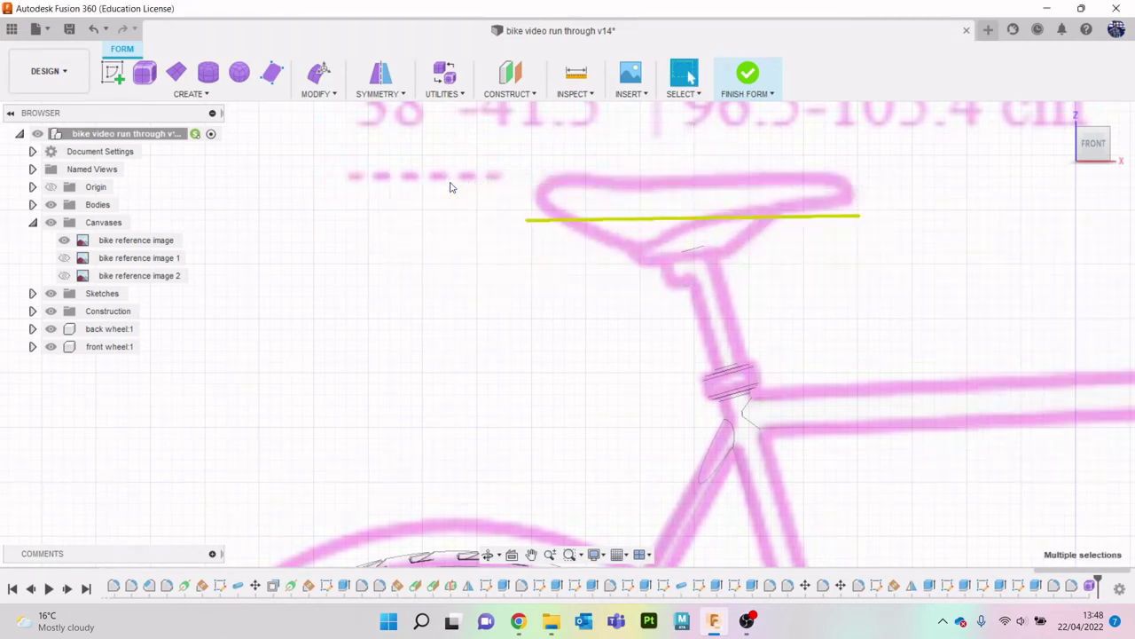
pyautogui.rightClick(514, 268)
pyautogui.click(449, 283)
pyautogui.moveTo(689, 172); pyautogui.dragTo(693, 140)
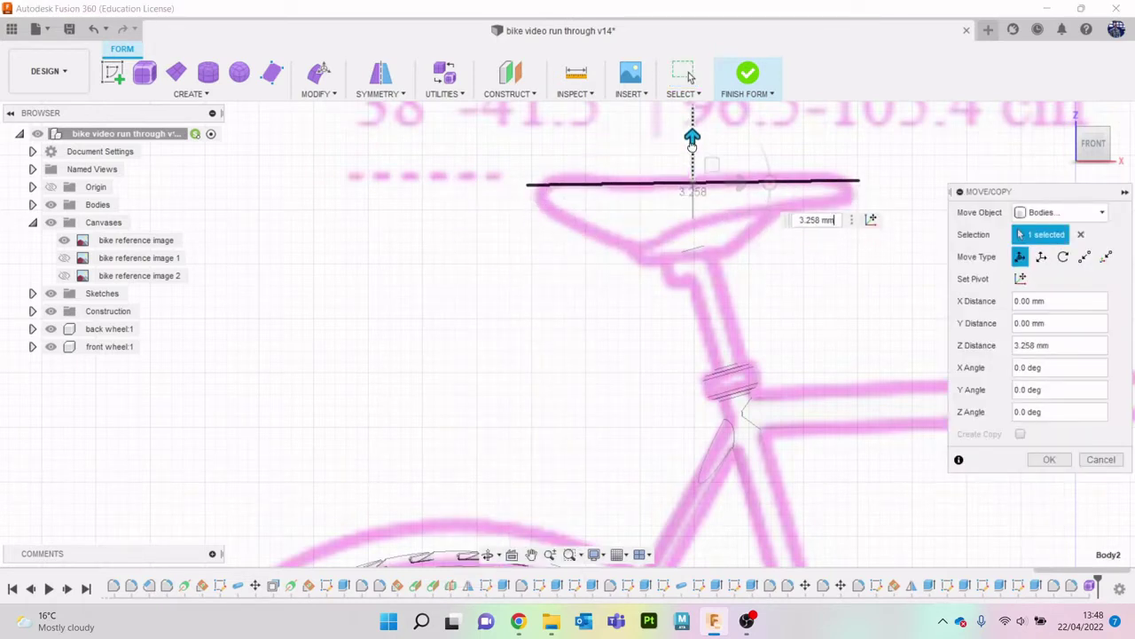
pyautogui.click(1049, 460)
pyautogui.moveTo(1029, 447)
pyautogui.keyDown('shift'); pyautogui.mouseDown(button='middle')
pyautogui.moveTo(943, 337)
pyautogui.moveTo(865, 337)
pyautogui.mouseUp(button='middle'); pyautogui.keyUp('shift')
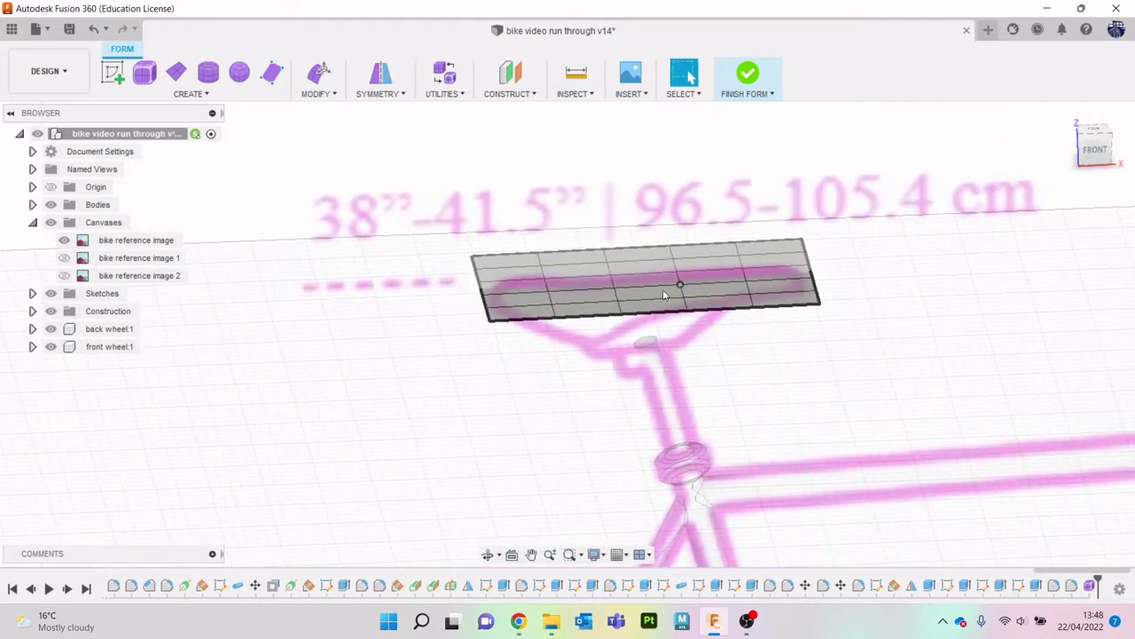
# In Edit Form, test-pull the plane's front corner up and down, then set it to 0.
pyautogui.scroll(3, 736, 302)
pyautogui.rightClick(958, 247)
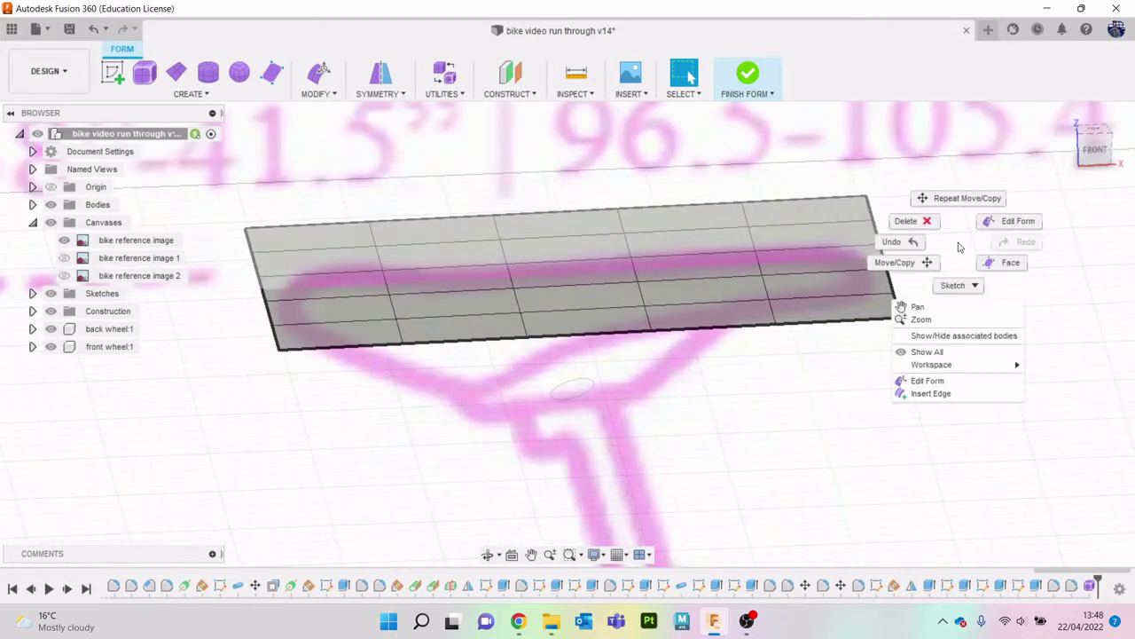
pyautogui.click(1011, 221)
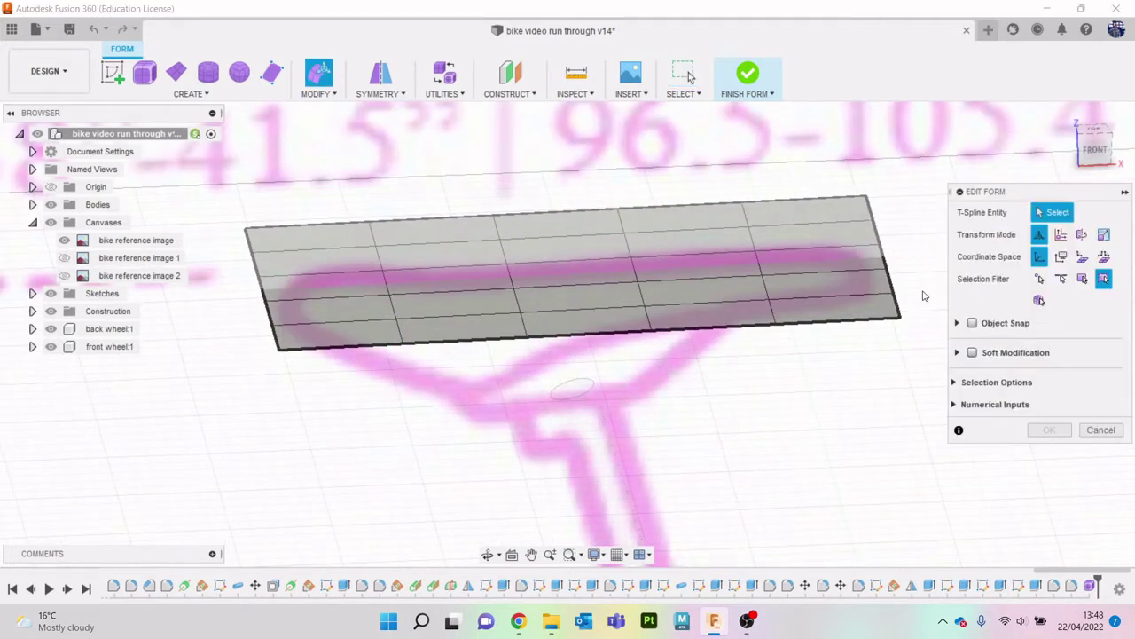
pyautogui.click(897, 321)
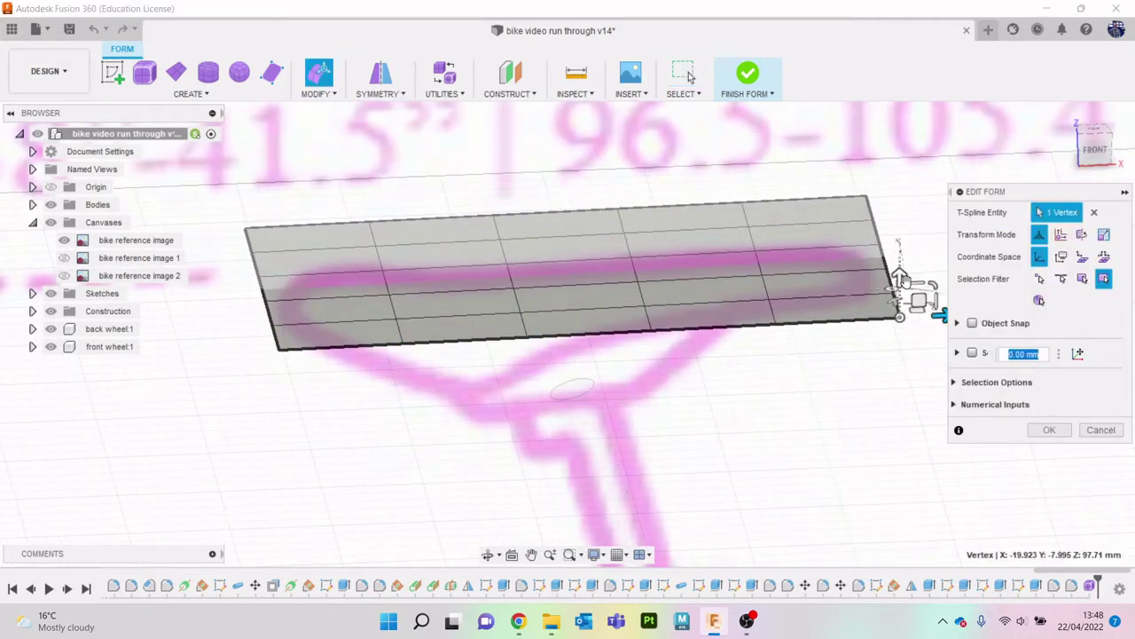
pyautogui.moveTo(903, 282)
pyautogui.mouseDown()
pyautogui.moveTo(905, 246)
pyautogui.moveTo(930, 283)
pyautogui.mouseUp()
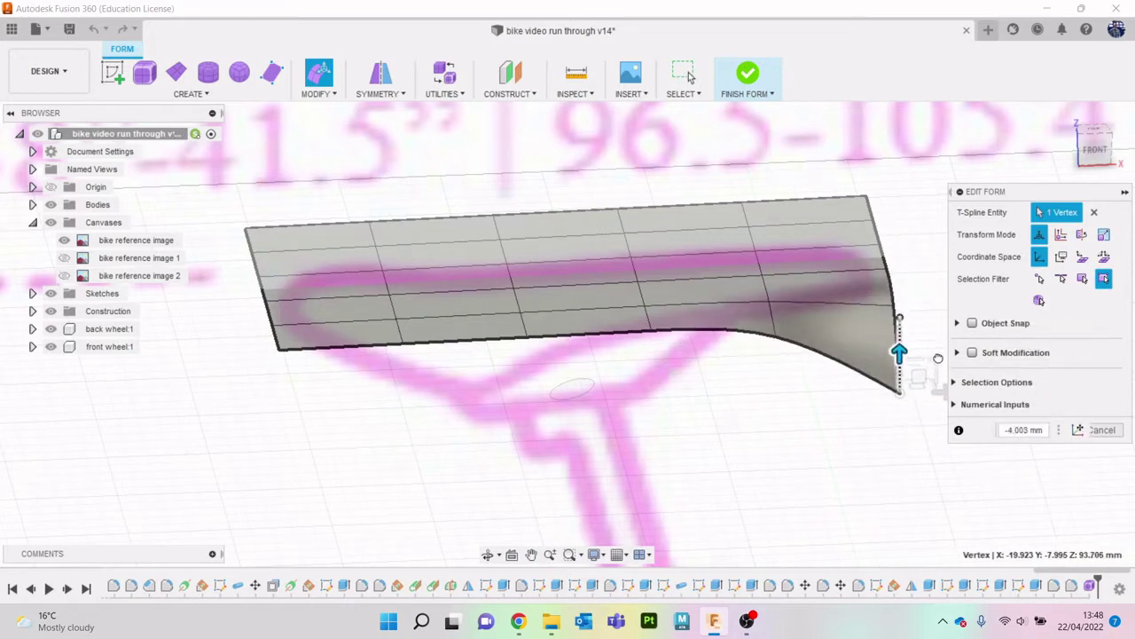
pyautogui.moveTo(930, 283); pyautogui.dragTo(926, 295)
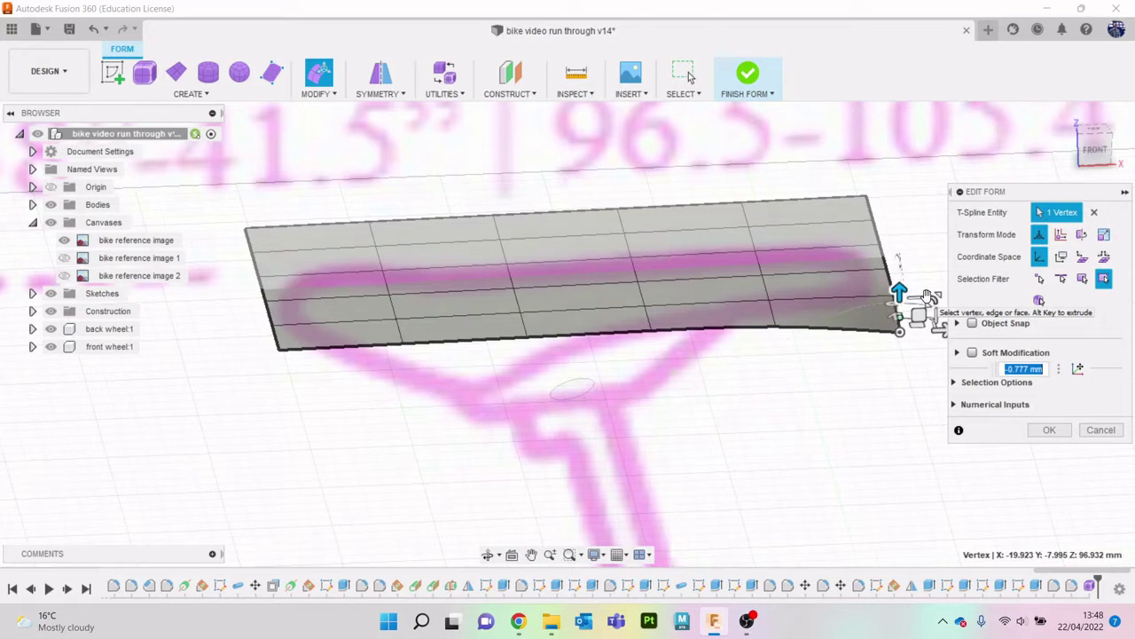
pyautogui.write('00')
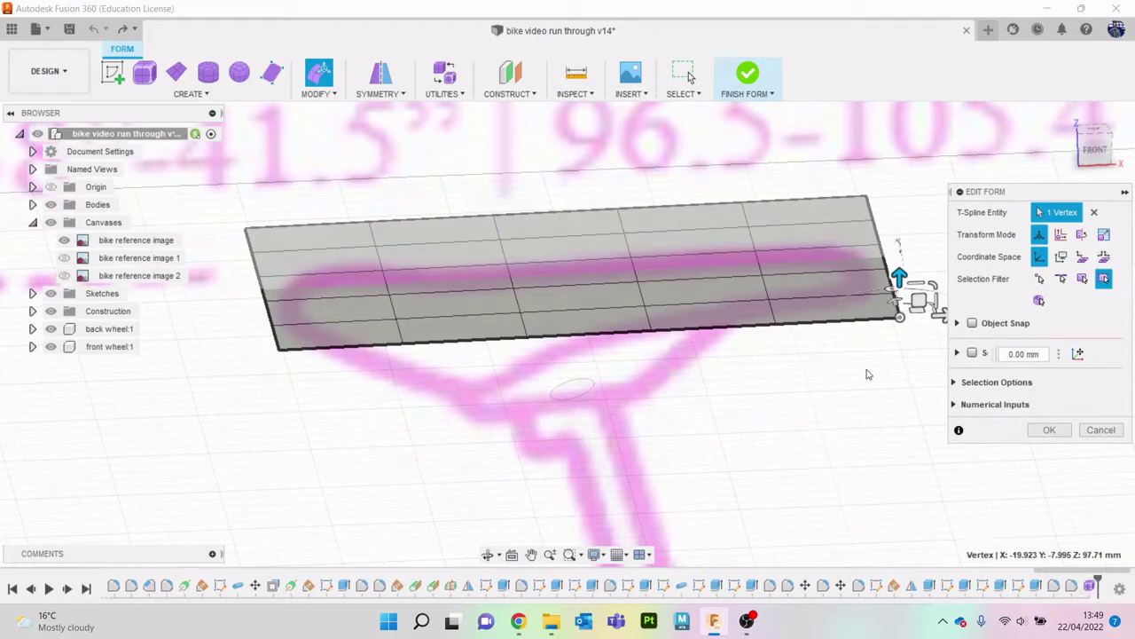
# Try pulling a corner face and an edge, then cancel Edit Form so the plate stays flat.
pyautogui.click(842, 318)
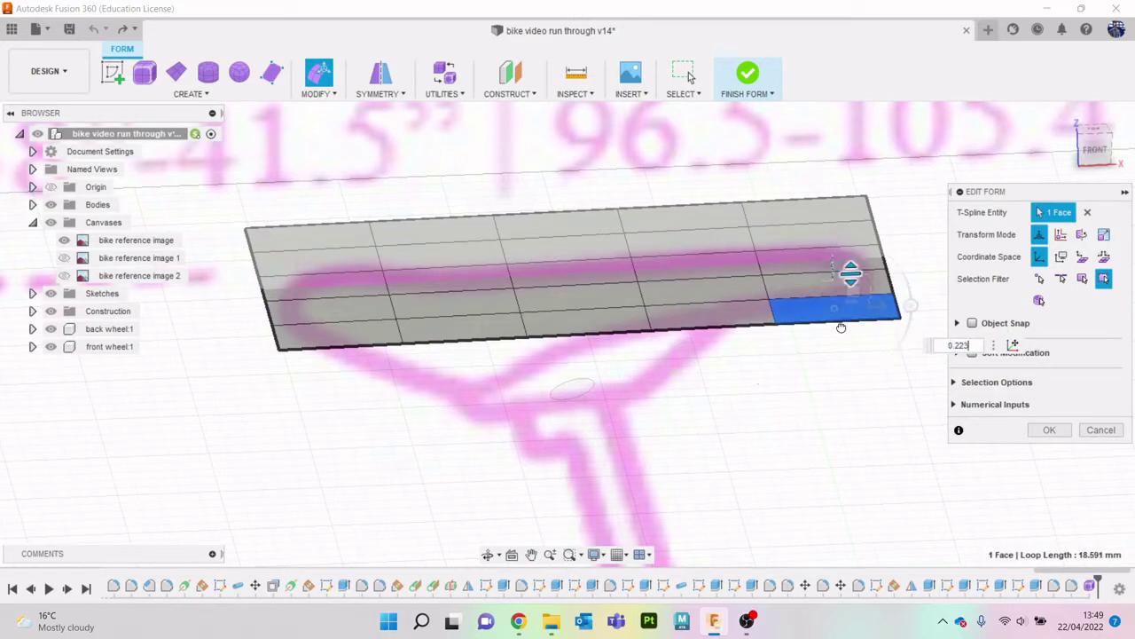
pyautogui.moveTo(850, 275); pyautogui.dragTo(854, 316)
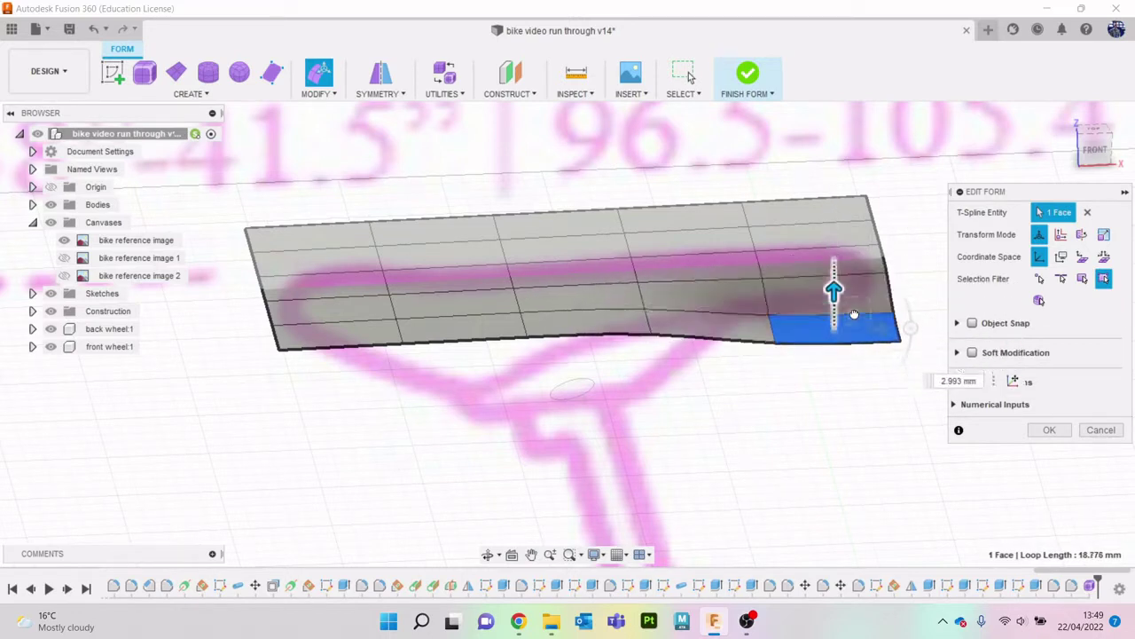
pyautogui.click(765, 270)
pyautogui.moveTo(764, 271)
pyautogui.mouseDown()
pyautogui.moveTo(762, 250)
pyautogui.moveTo(760, 380)
pyautogui.moveTo(761, 266)
pyautogui.mouseUp()
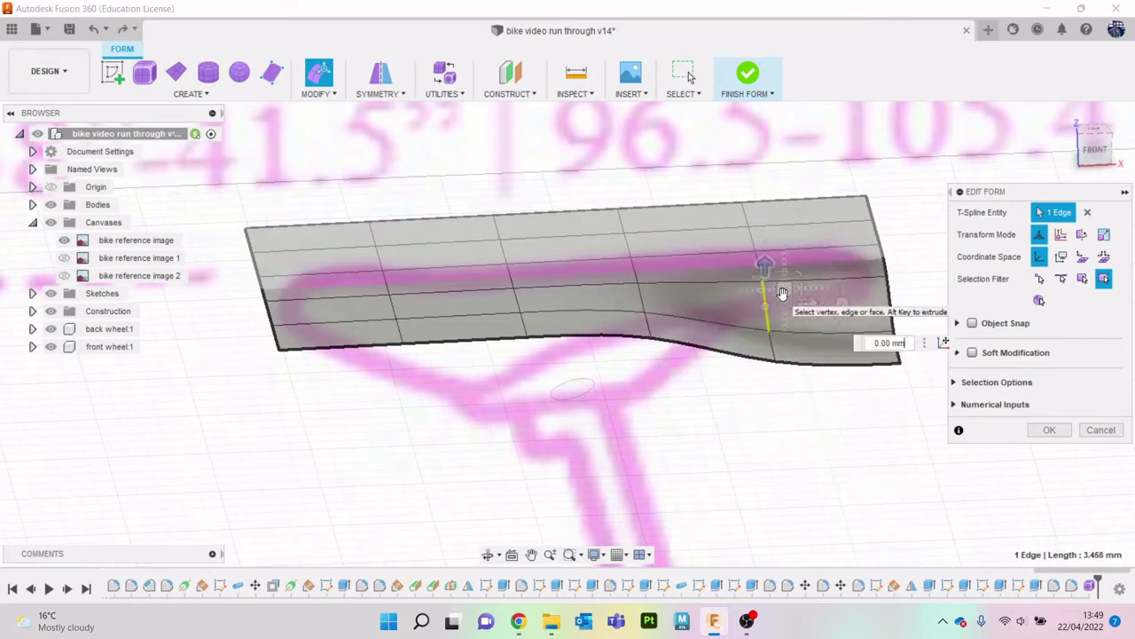
pyautogui.click(816, 315)
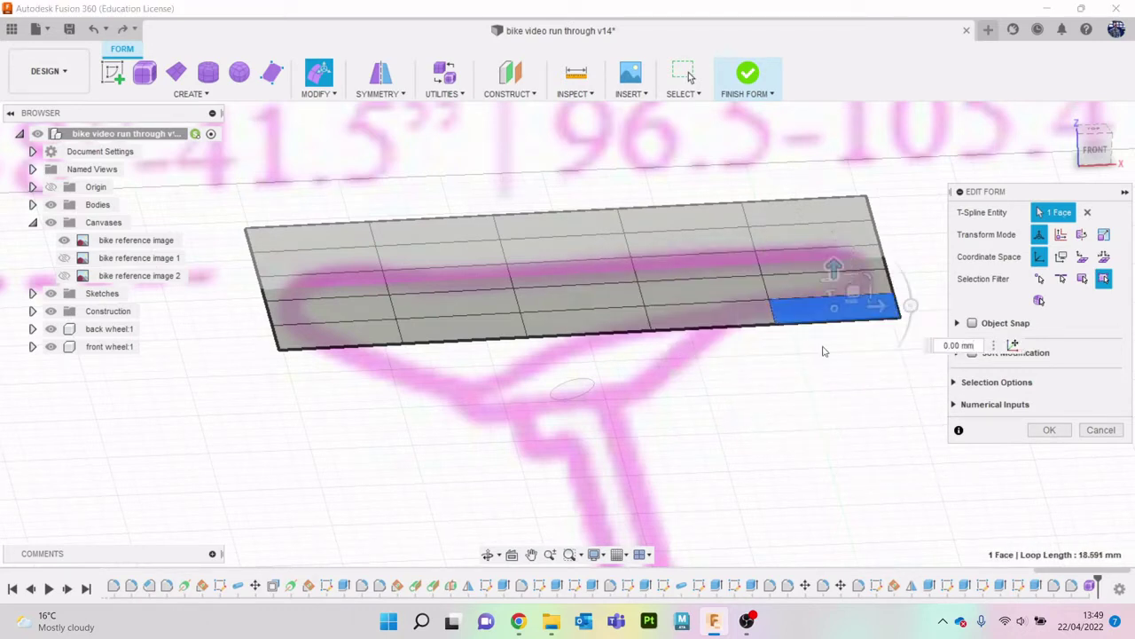
pyautogui.click(785, 386)
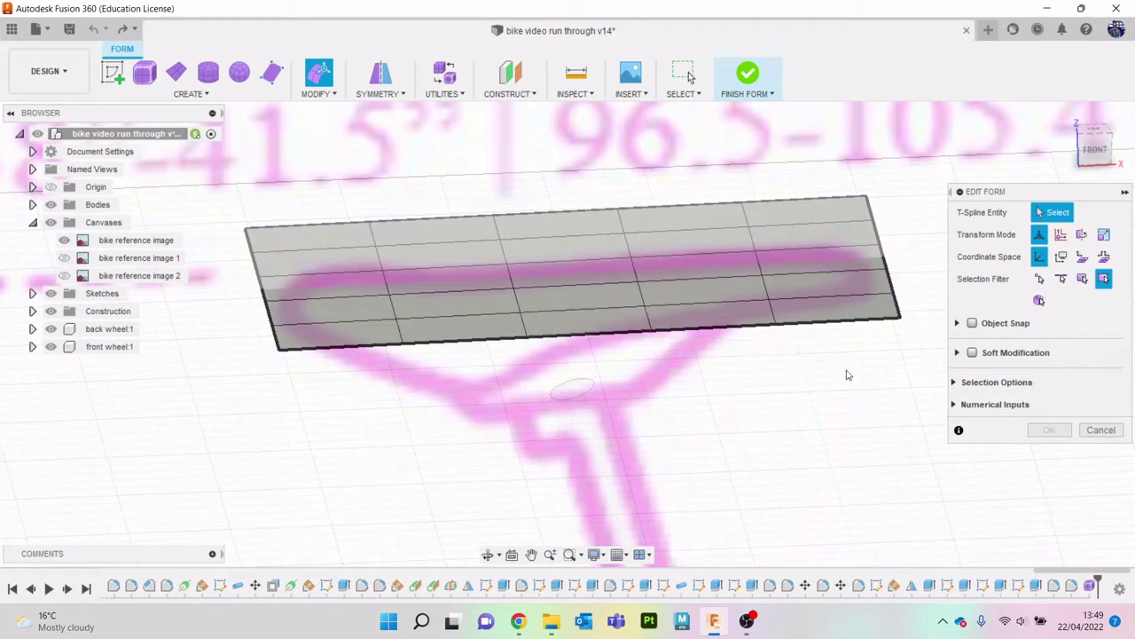
pyautogui.click(1101, 429)
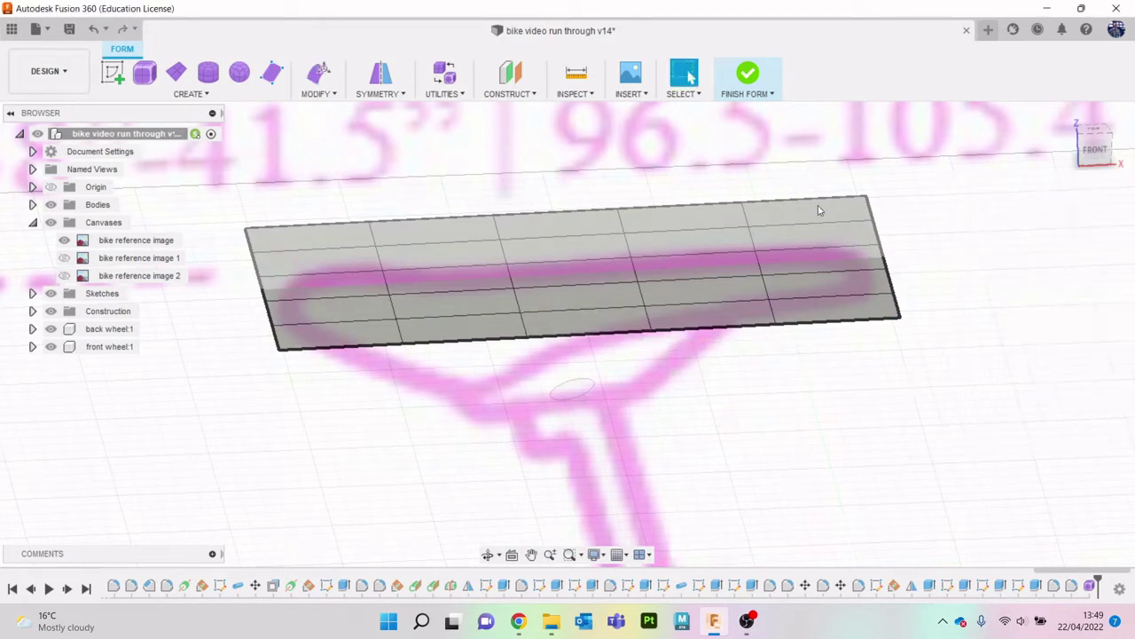
# Apply an internal mirror symmetry pairing a right-end face with the matching left-end face.
pyautogui.click(380, 91)
pyautogui.click(375, 113)
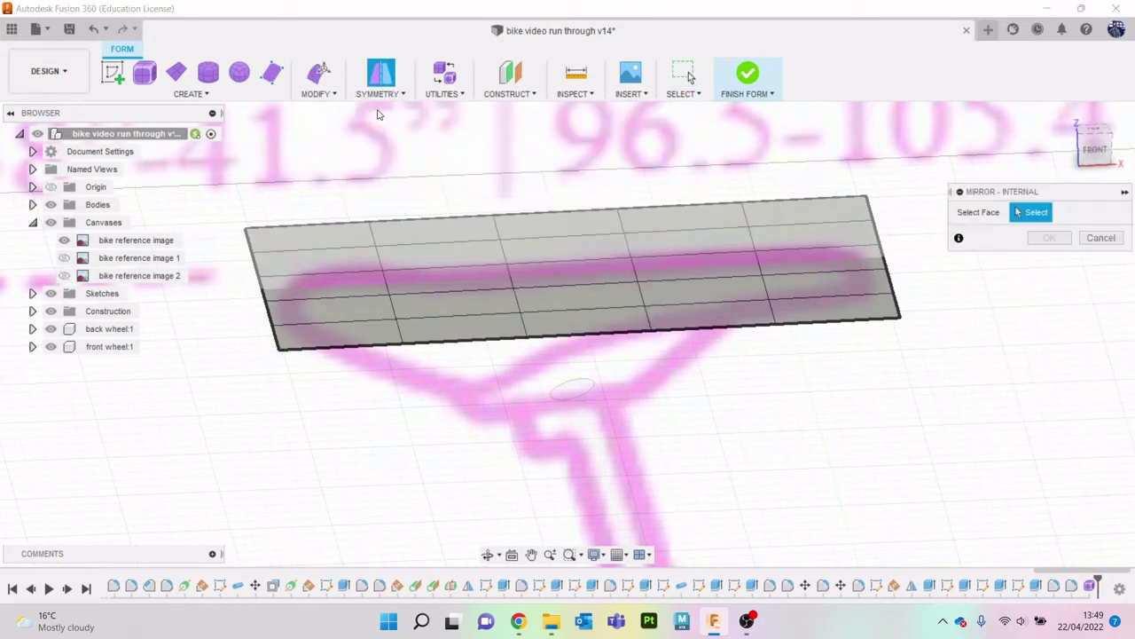
pyautogui.click(832, 252)
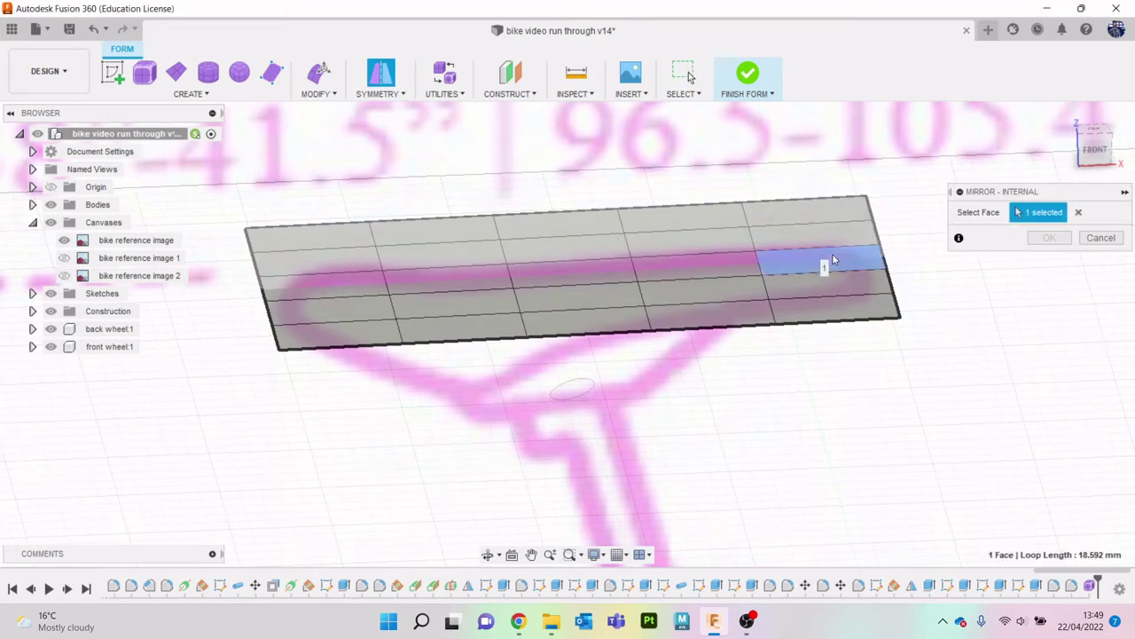
pyautogui.click(315, 286)
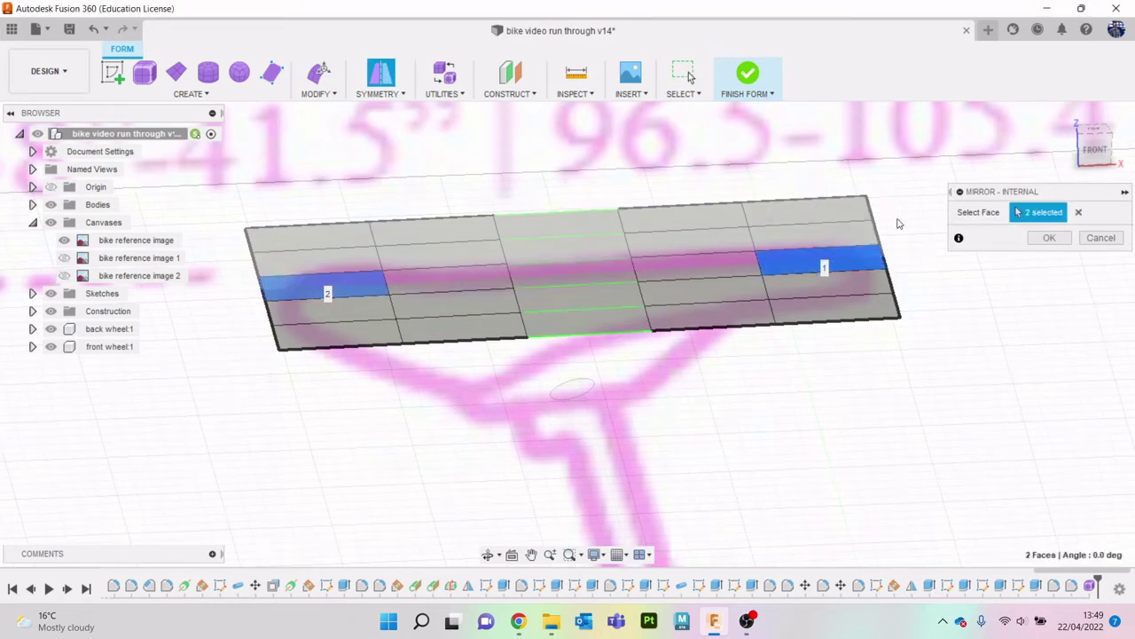
pyautogui.press('Return')
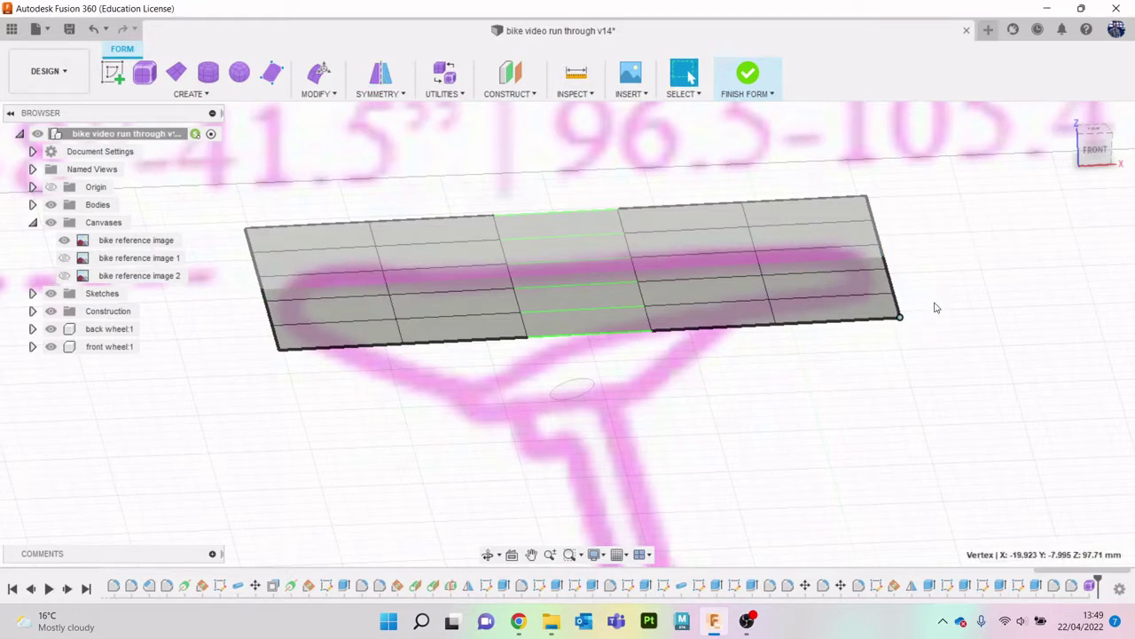
# Test the symmetry in Edit Form with a corner-vertex lift, then cancel to keep it flat.
pyautogui.rightClick(900, 314)
pyautogui.click(976, 281)
pyautogui.moveTo(899, 282)
pyautogui.mouseDown()
pyautogui.moveTo(898, 251)
pyautogui.moveTo(898, 264)
pyautogui.mouseUp()
pyautogui.click(1100, 429)
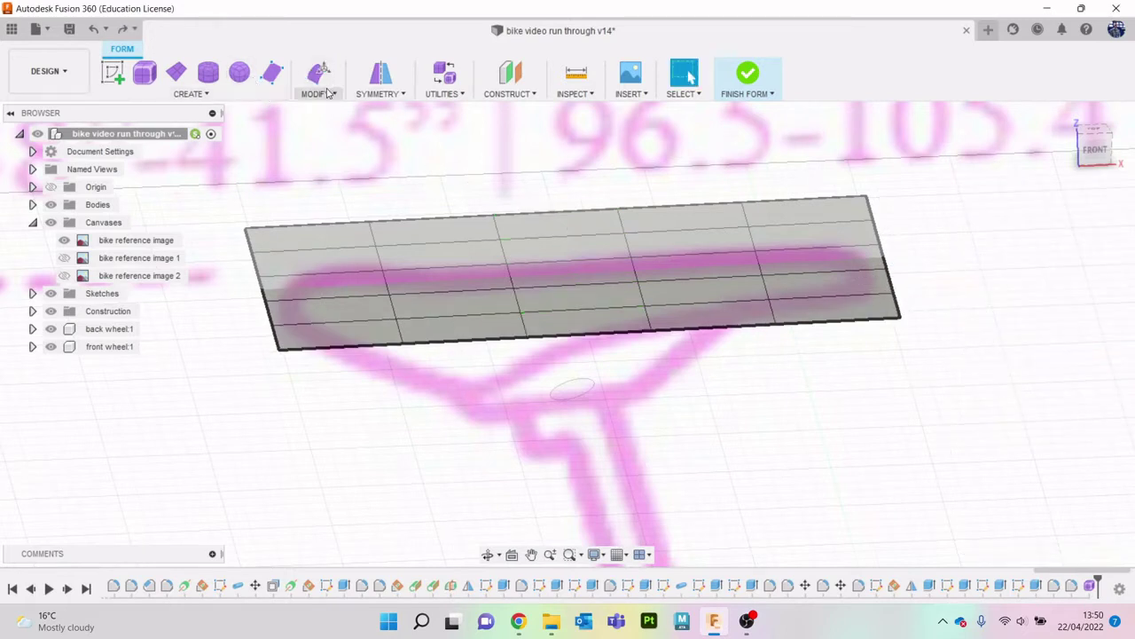
# Redo the internal mirror symmetry, pairing a top-side face with its matching bottom-side face.
pyautogui.click(377, 94)
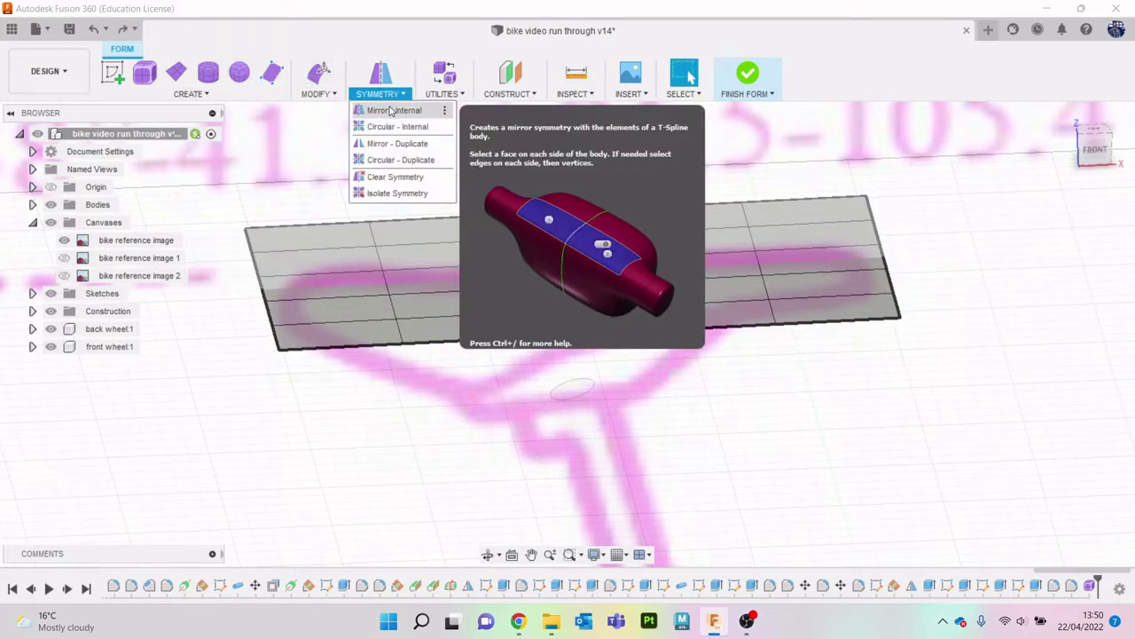
pyautogui.click(390, 110)
pyautogui.click(593, 224)
pyautogui.click(621, 321)
pyautogui.click(1058, 239)
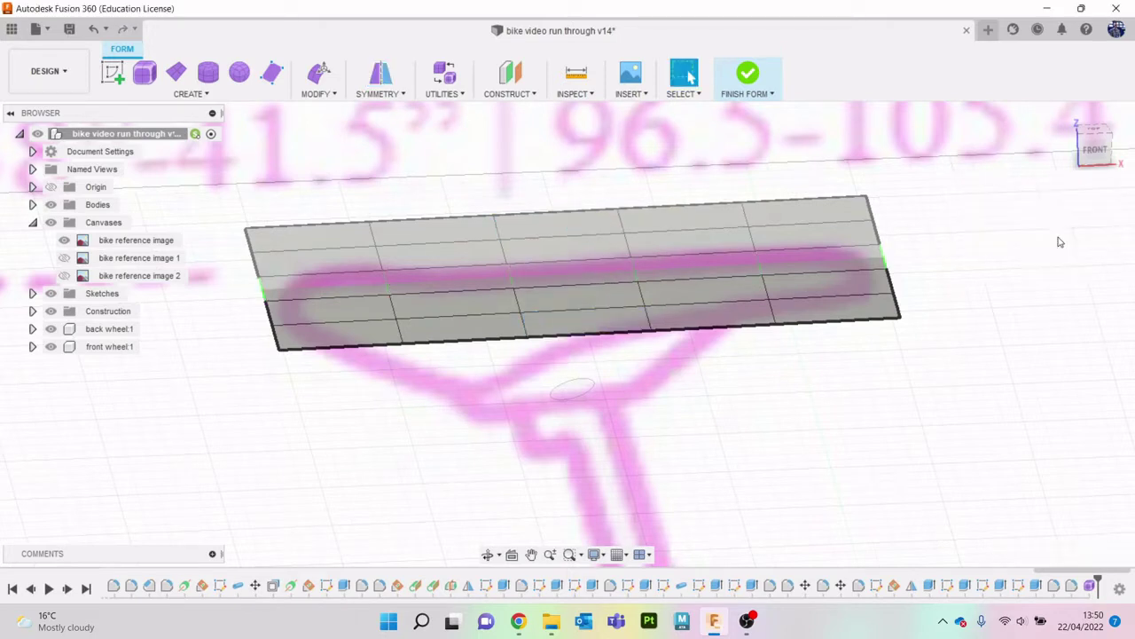
# Check it with another trial corner-vertex pull in Edit Form, then discard it.
pyautogui.rightClick(940, 315)
pyautogui.click(958, 287)
pyautogui.click(899, 319)
pyautogui.moveTo(897, 258); pyautogui.dragTo(858, 236)
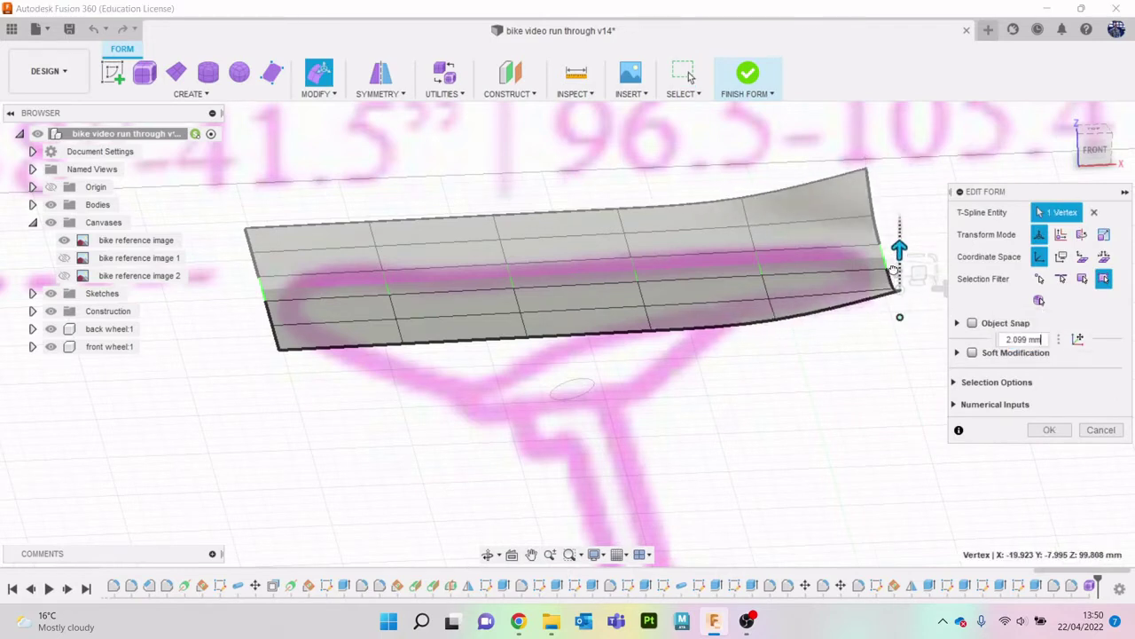
pyautogui.click(1101, 429)
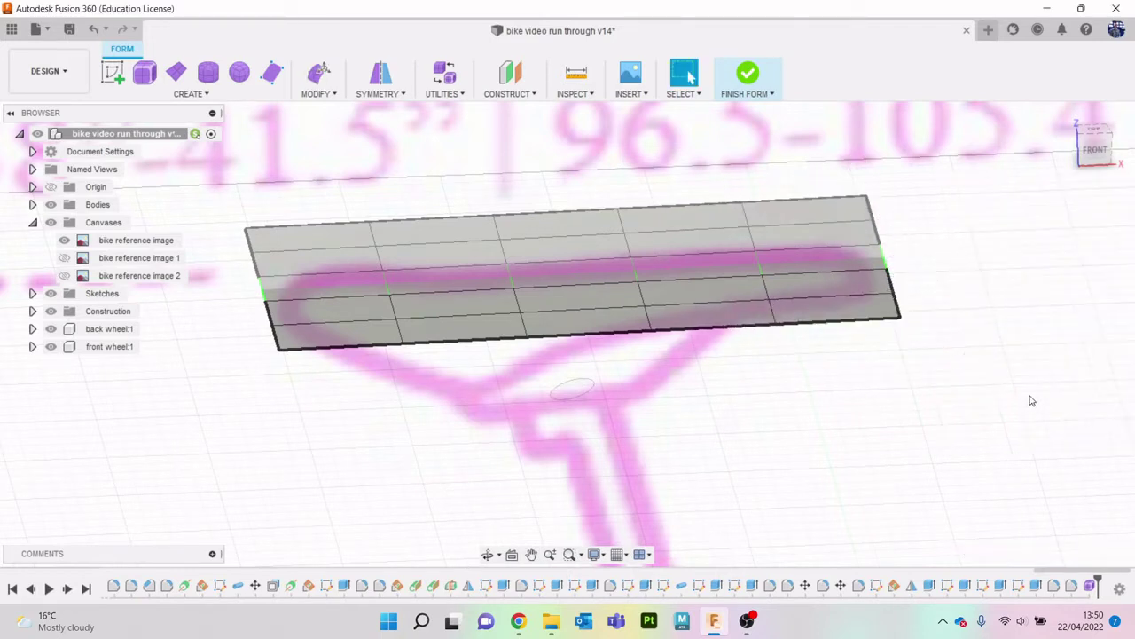
# Frame the seat reference in front view, then bring up Chrome's 'bike seat' image results.
pyautogui.click(379, 93)
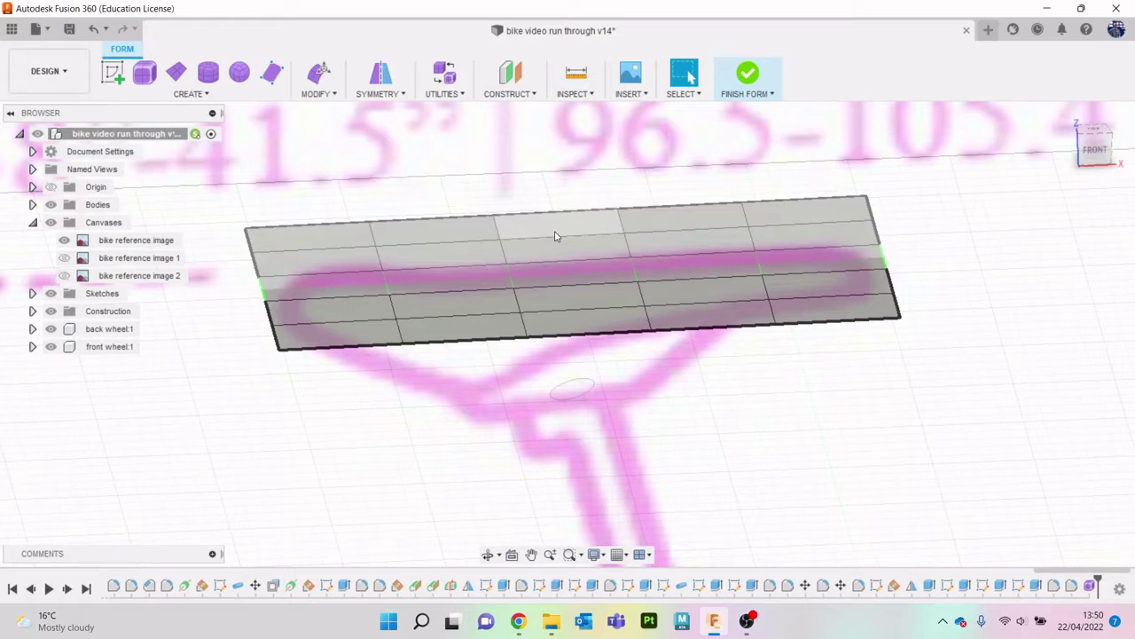
pyautogui.click(1094, 155)
pyautogui.moveTo(925, 233)
pyautogui.mouseDown(button='middle')
pyautogui.moveTo(945, 523)
pyautogui.moveTo(853, 390)
pyautogui.mouseUp(button='middle')
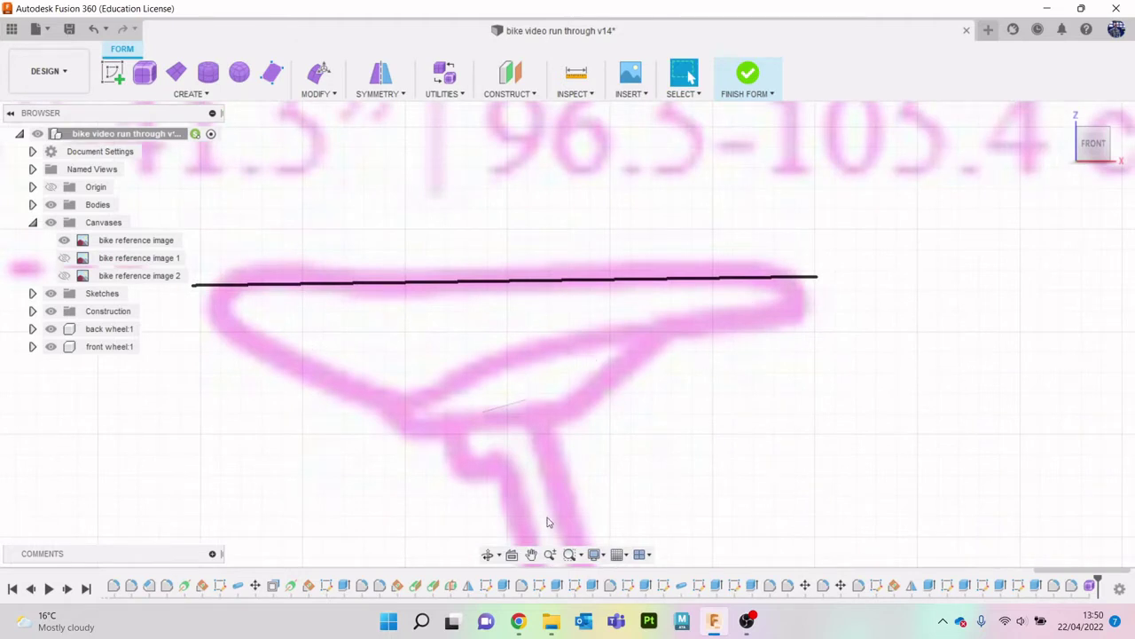
pyautogui.click(519, 621)
pyautogui.click(196, 7)
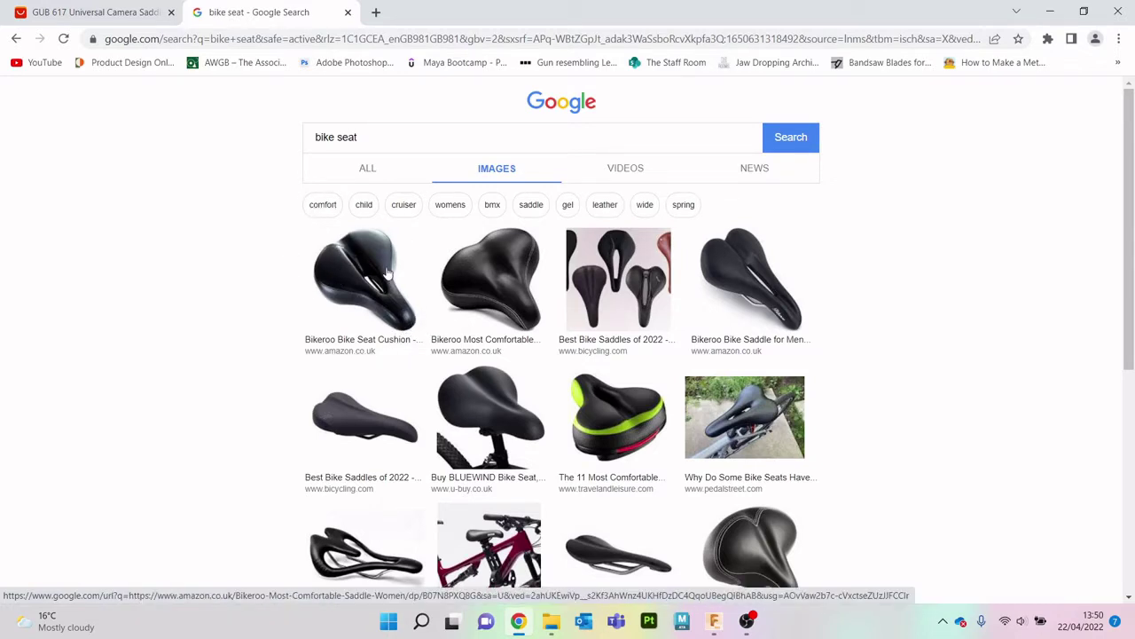
# Back in Fusion, enter Edit Form and pull the near corner vertex in to taper that end.
pyautogui.click(1050, 11)
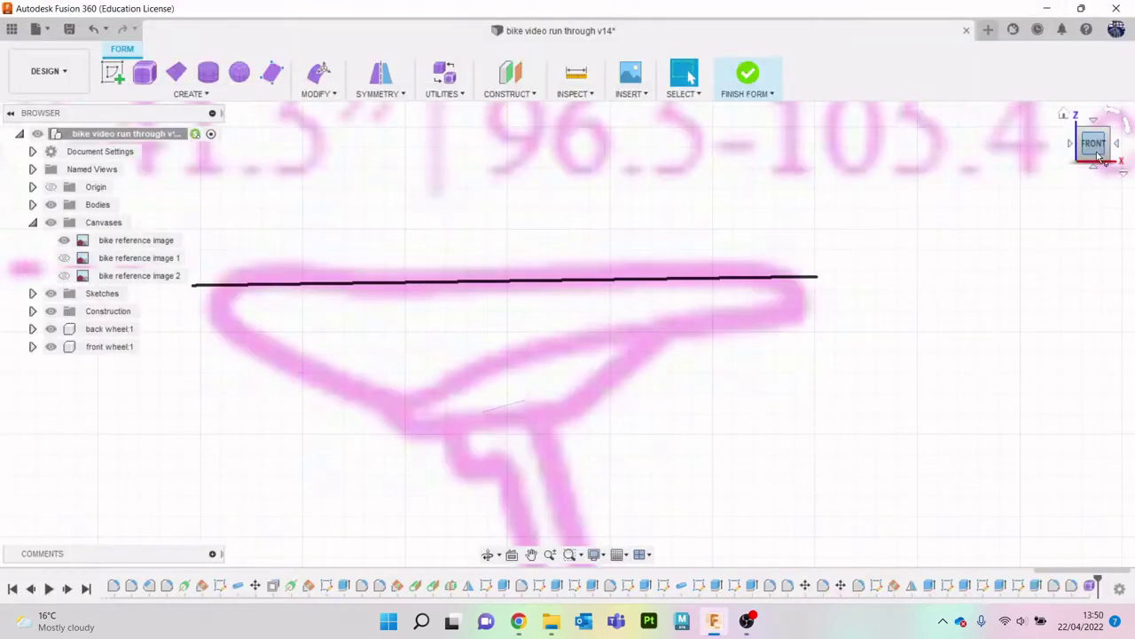
pyautogui.moveTo(1093, 141); pyautogui.dragTo(1001, 289)
pyautogui.keyDown('shift'); pyautogui.moveTo(1001, 289); pyautogui.dragTo(868, 142, button='middle'); pyautogui.keyUp('shift')
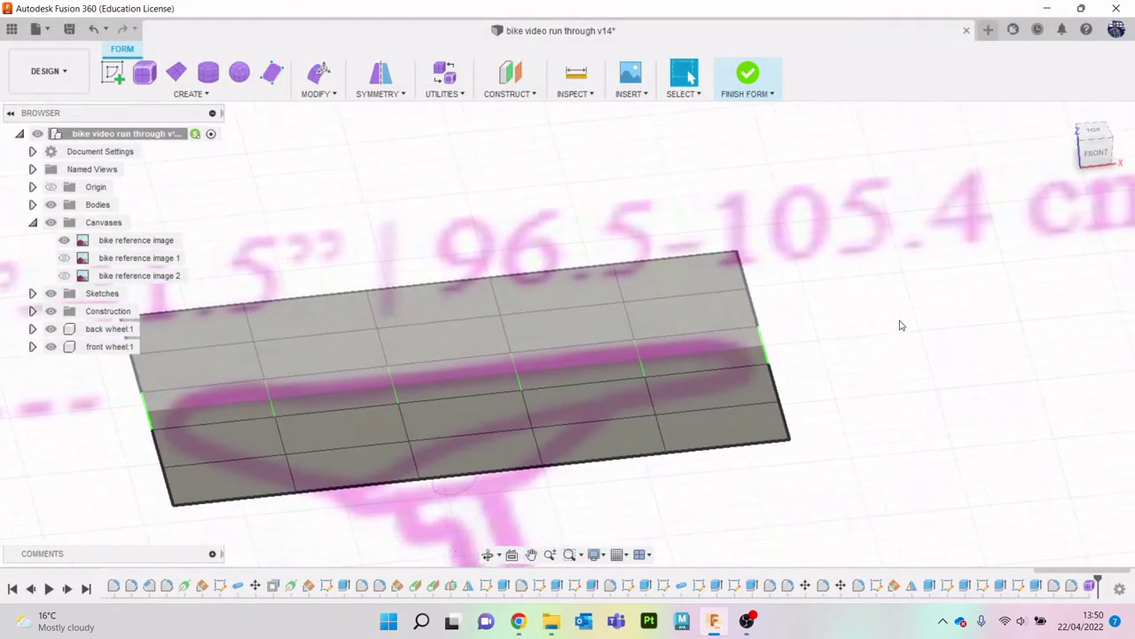
pyautogui.rightClick(900, 324)
pyautogui.click(953, 298)
pyautogui.click(790, 439)
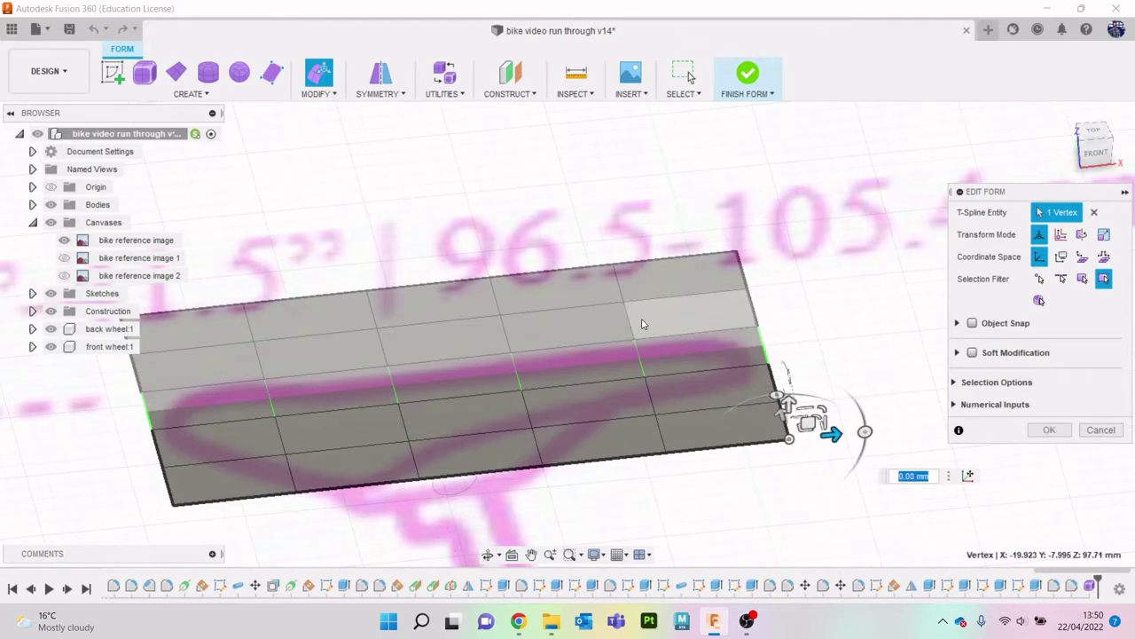
pyautogui.moveTo(1098, 147); pyautogui.dragTo(1129, 157)
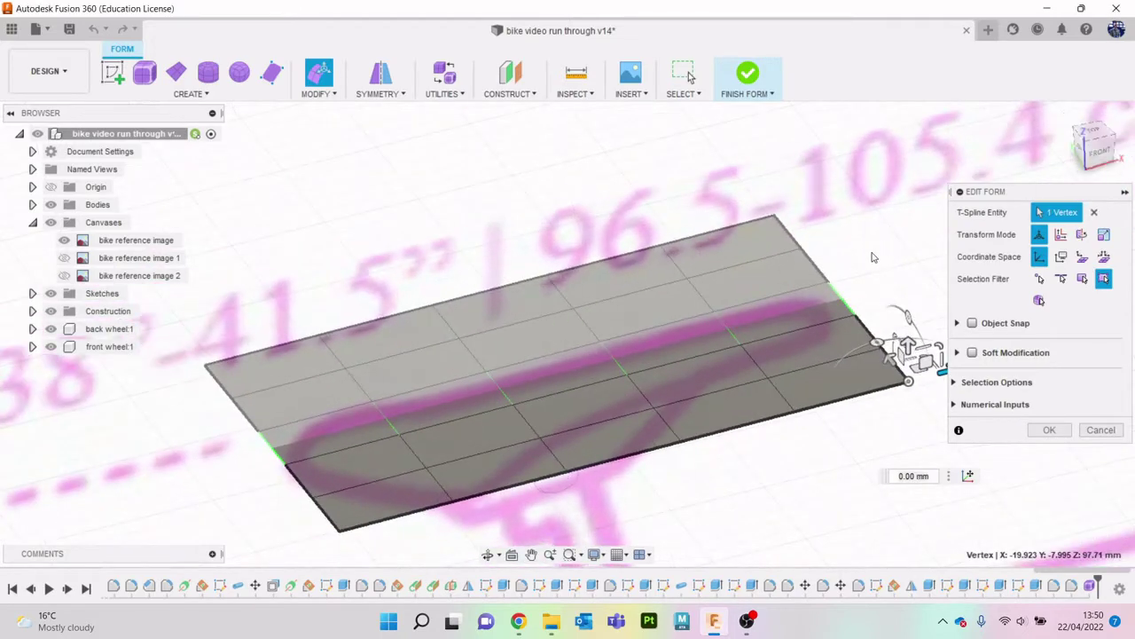
pyautogui.scroll(3, 786, 381)
pyautogui.scroll(2, 773, 401)
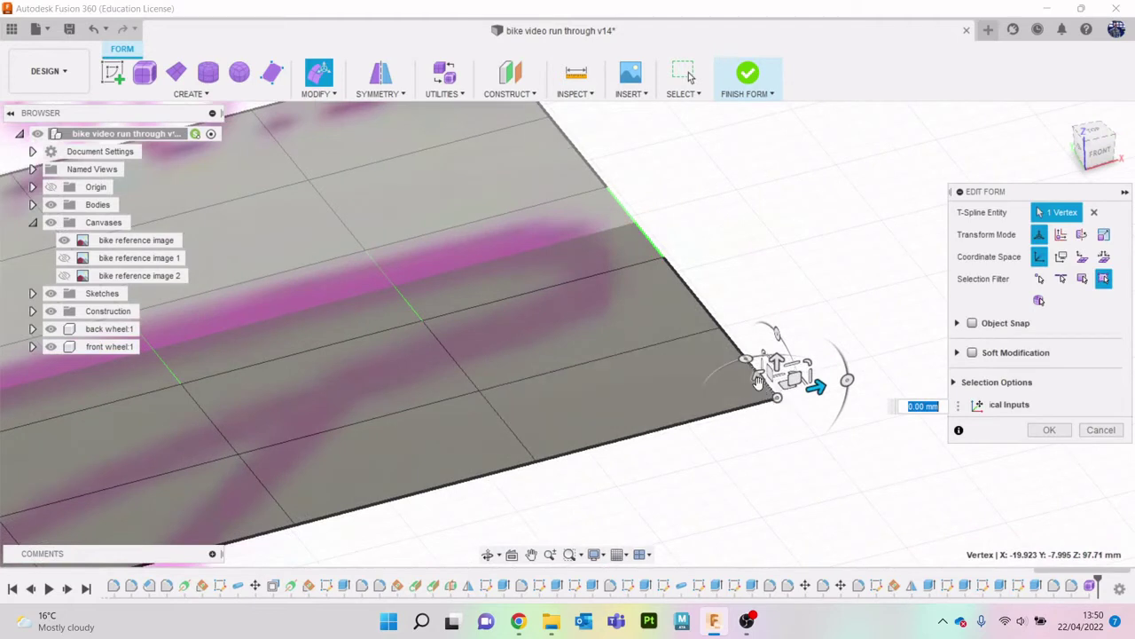
pyautogui.scroll(-1, 772, 397)
pyautogui.scroll(-1, 770, 394)
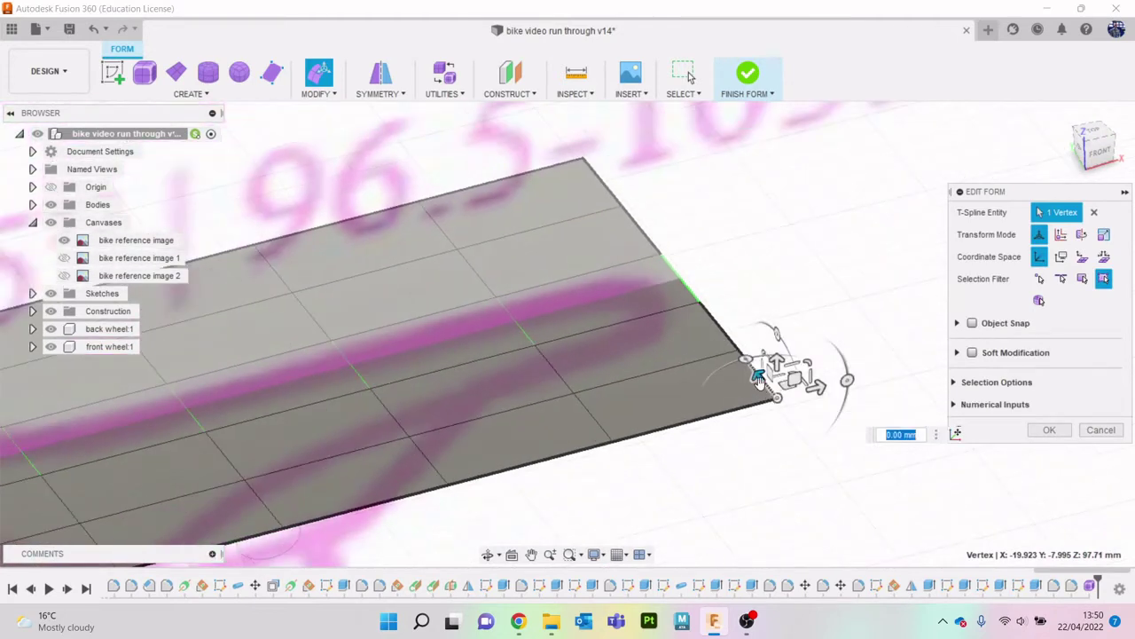
pyautogui.moveTo(766, 389)
pyautogui.mouseDown()
pyautogui.moveTo(743, 355)
pyautogui.moveTo(752, 344)
pyautogui.mouseUp()
# Pull the top-edge and nose corner vertices inward to form a pointed seat nose.
pyautogui.click(619, 198)
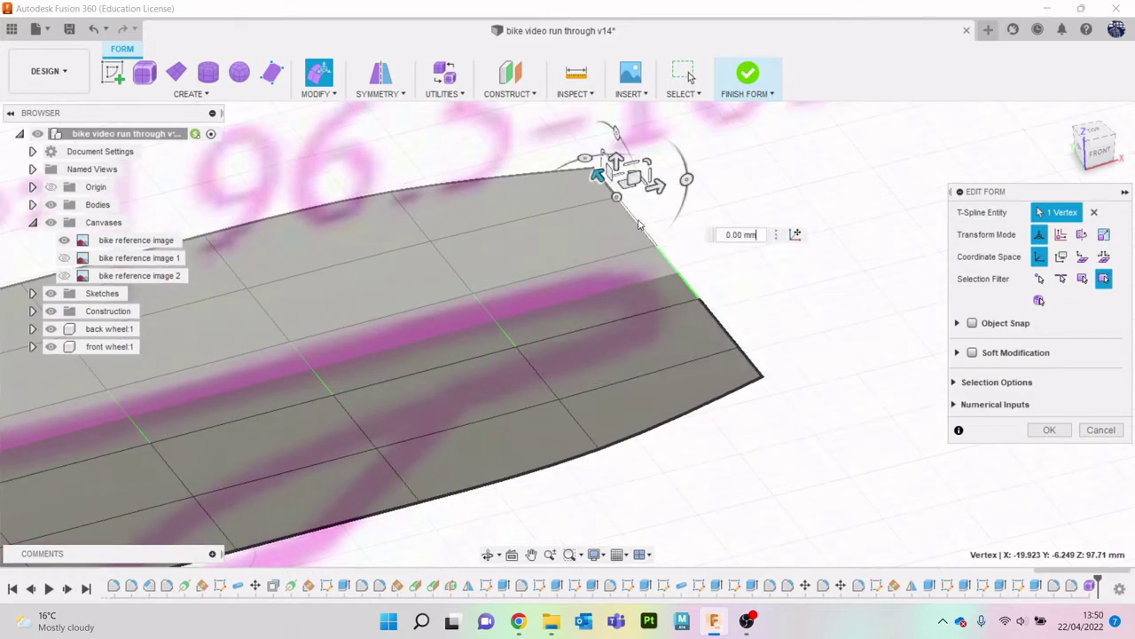
pyautogui.moveTo(604, 190); pyautogui.dragTo(628, 241)
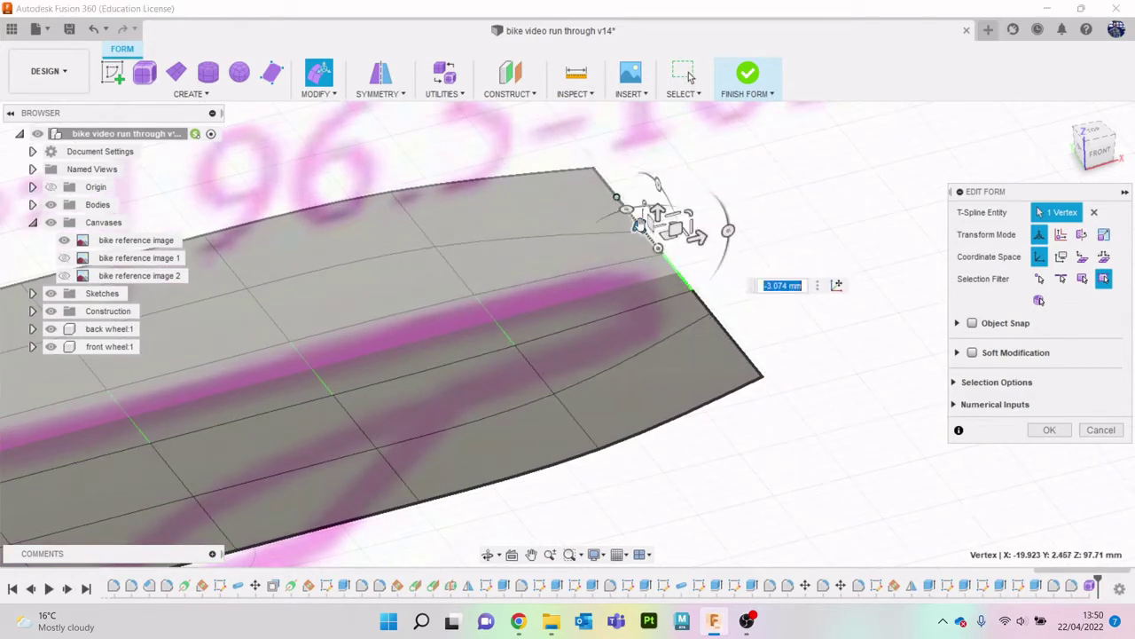
pyautogui.click(594, 171)
pyautogui.moveTo(574, 147); pyautogui.dragTo(623, 206)
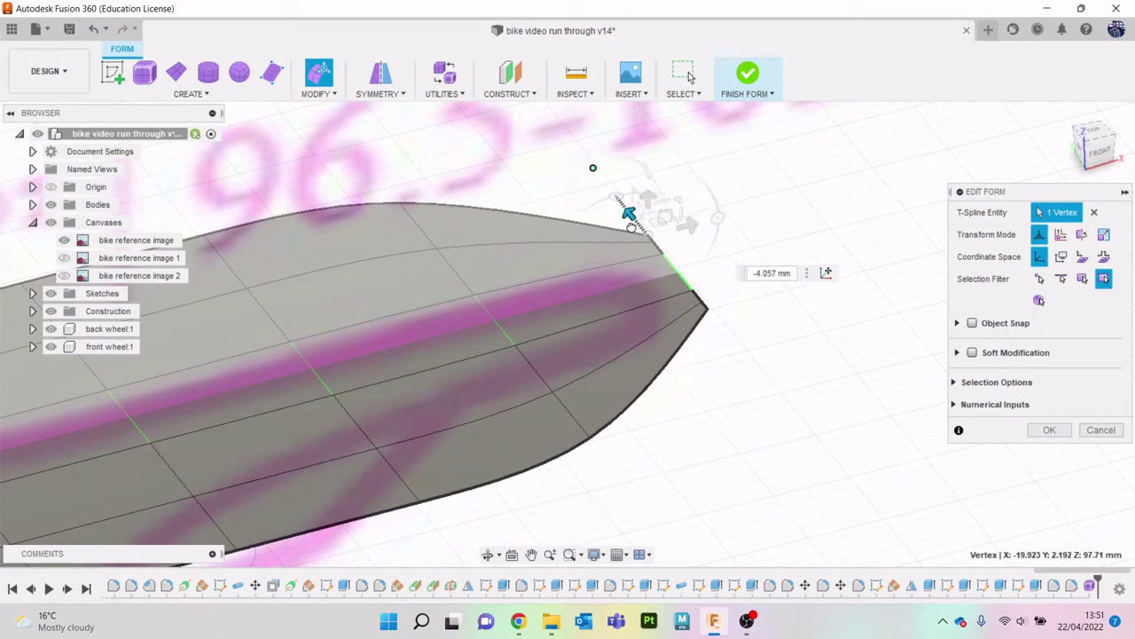
pyautogui.moveTo(627, 210); pyautogui.dragTo(629, 213)
pyautogui.moveTo(1098, 162); pyautogui.dragTo(892, 199)
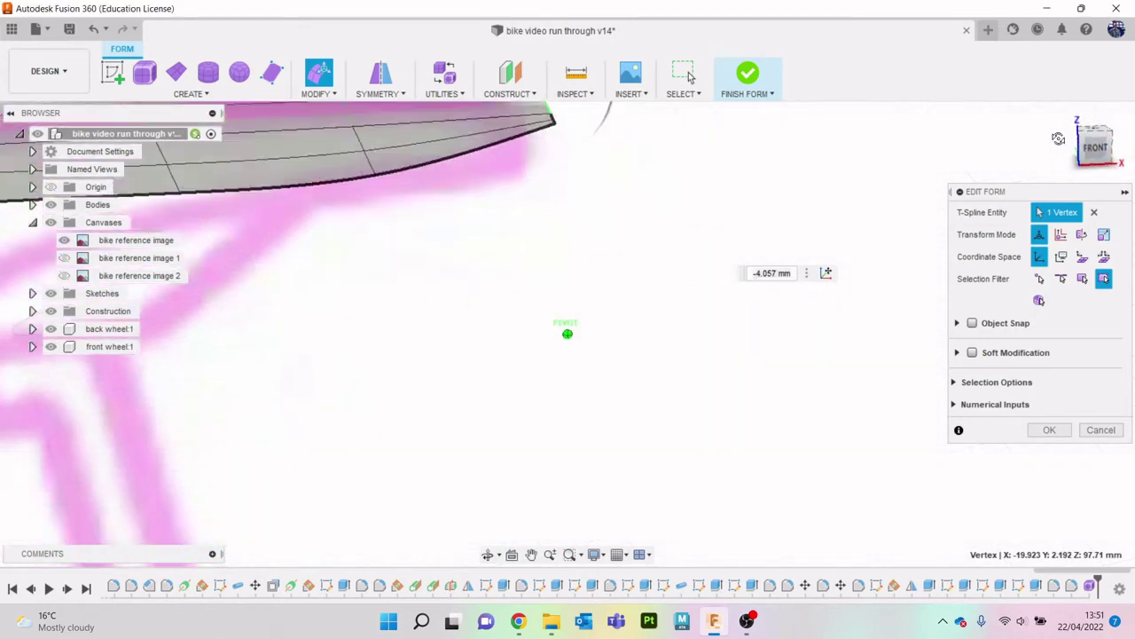
pyautogui.scroll(-2, 671, 382)
pyautogui.scroll(-2, 663, 377)
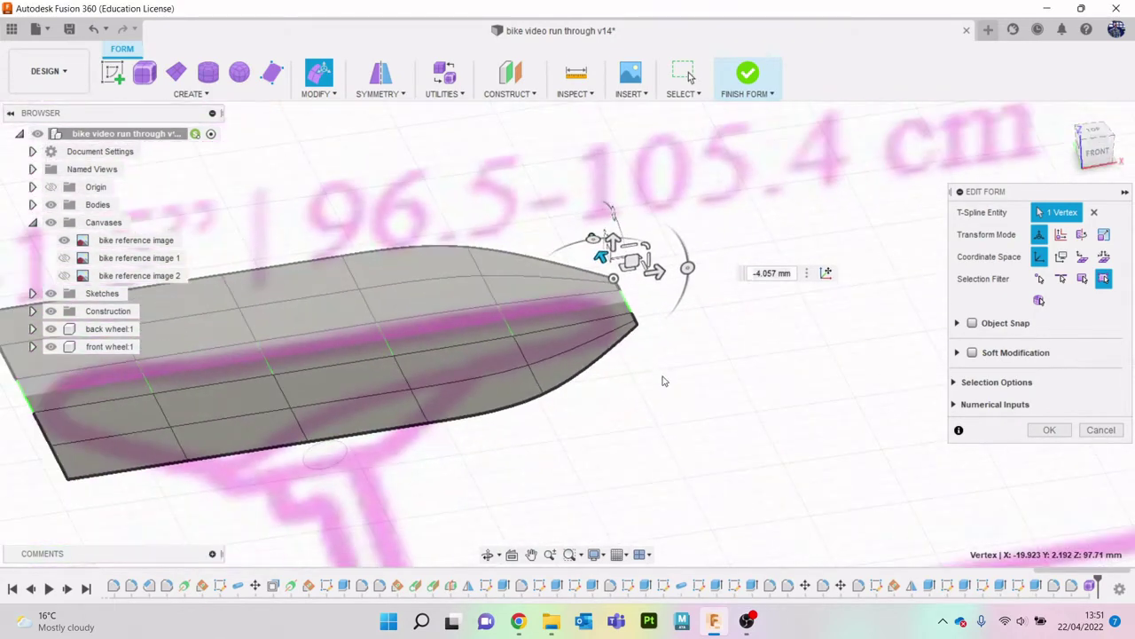
pyautogui.scroll(-2, 712, 380)
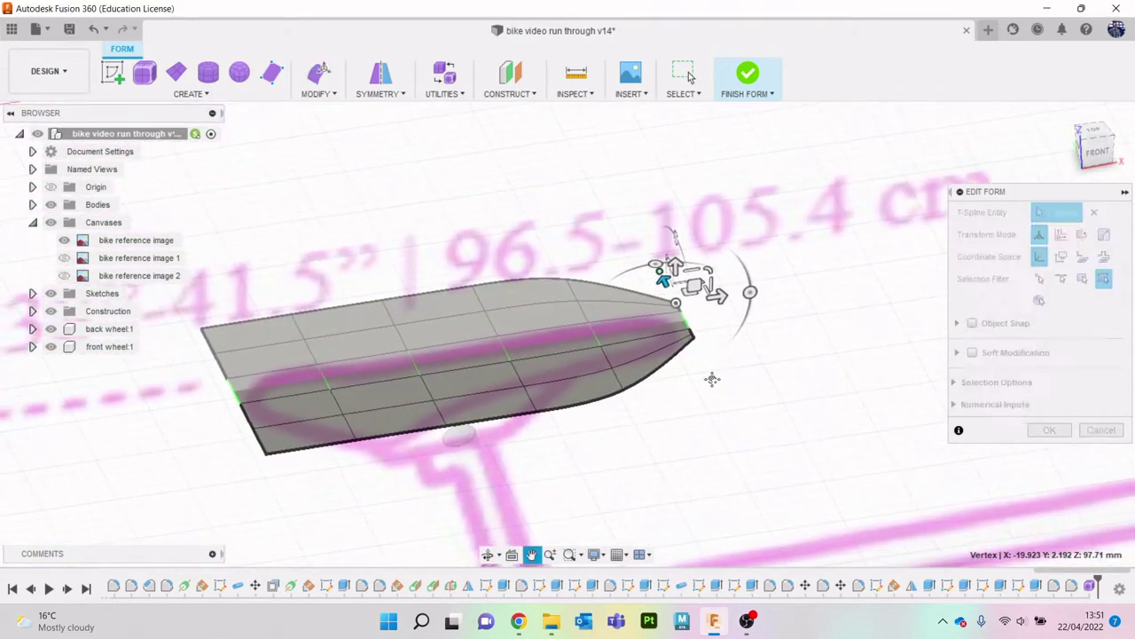
# Nudge the lower nose vertex outward and pull the top one down to narrow the nose.
pyautogui.click(520, 623)
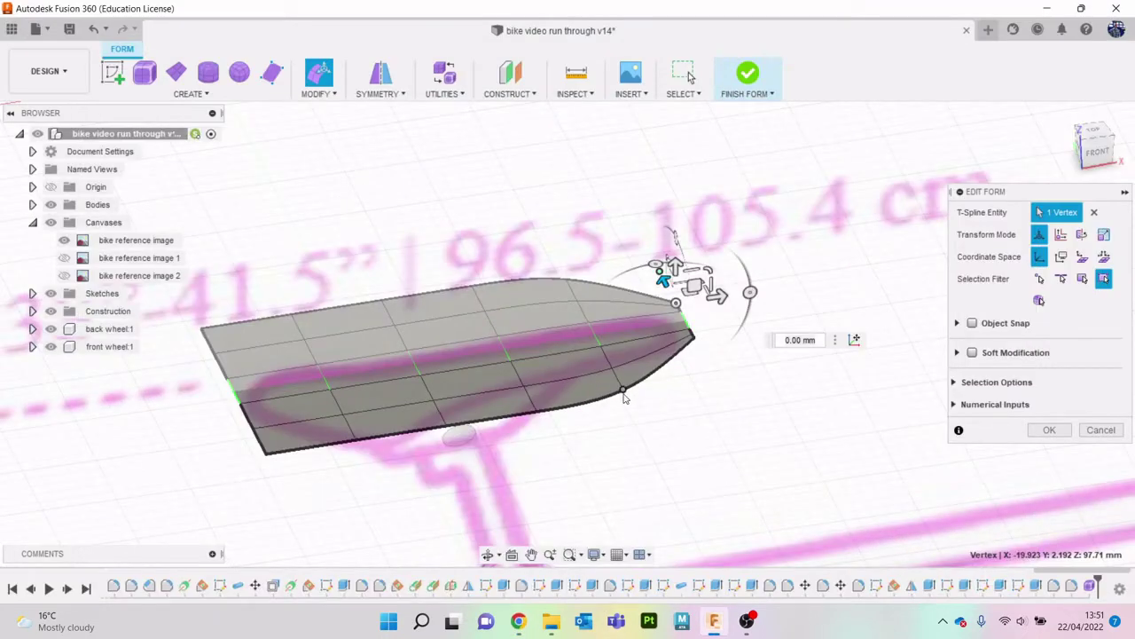
pyautogui.click(625, 394)
pyautogui.scroll(2, 612, 373)
pyautogui.scroll(2, 610, 370)
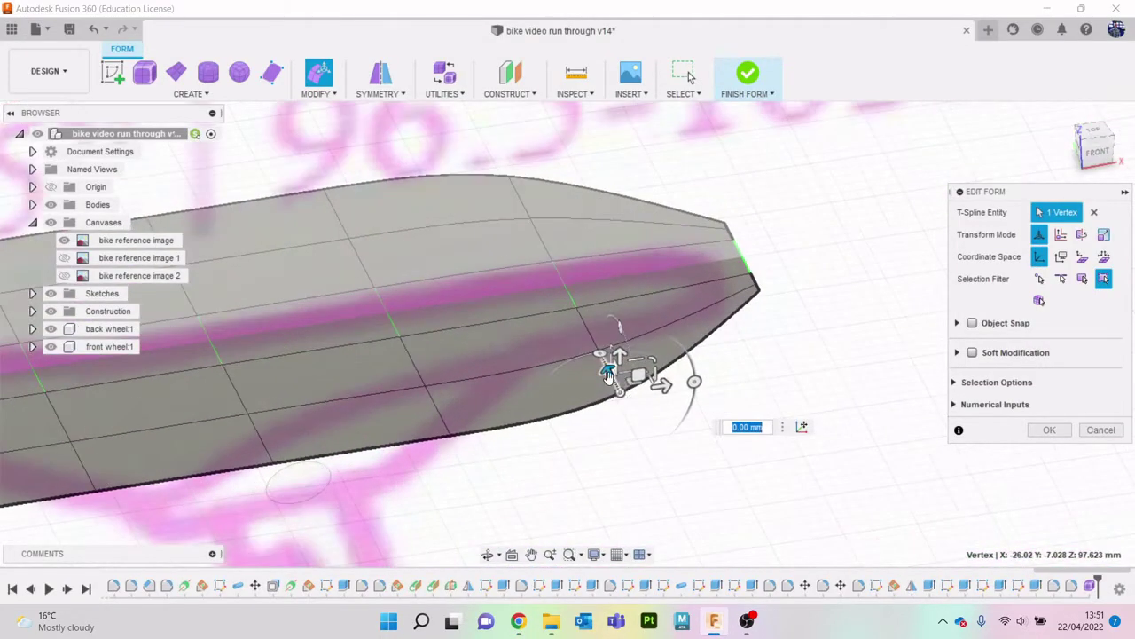
pyautogui.moveTo(610, 371); pyautogui.dragTo(597, 355)
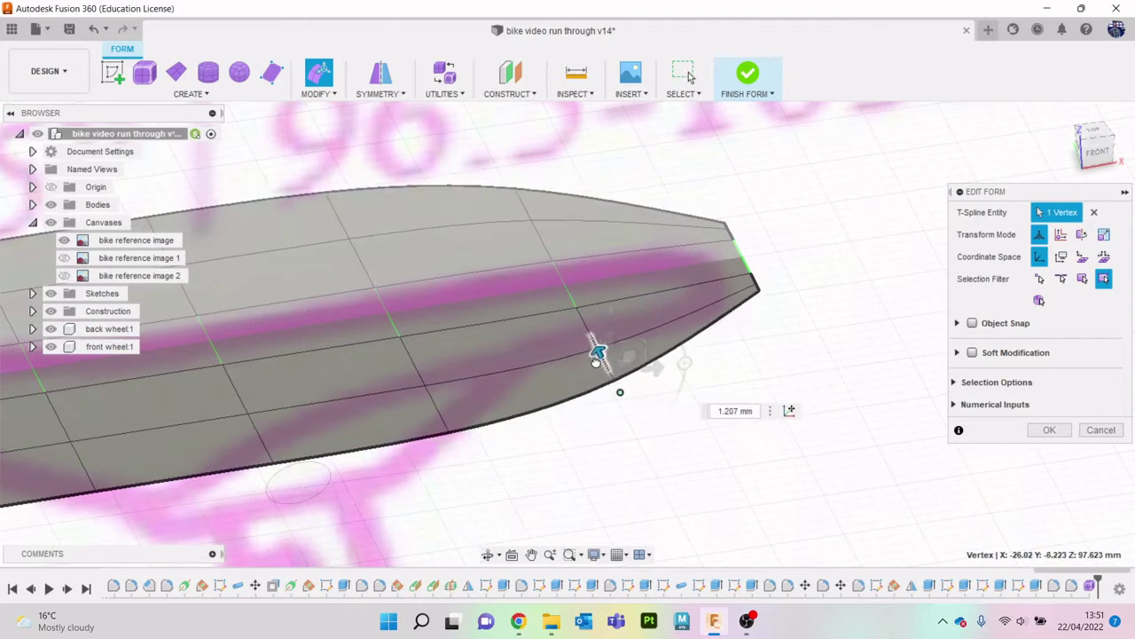
pyautogui.click(531, 222)
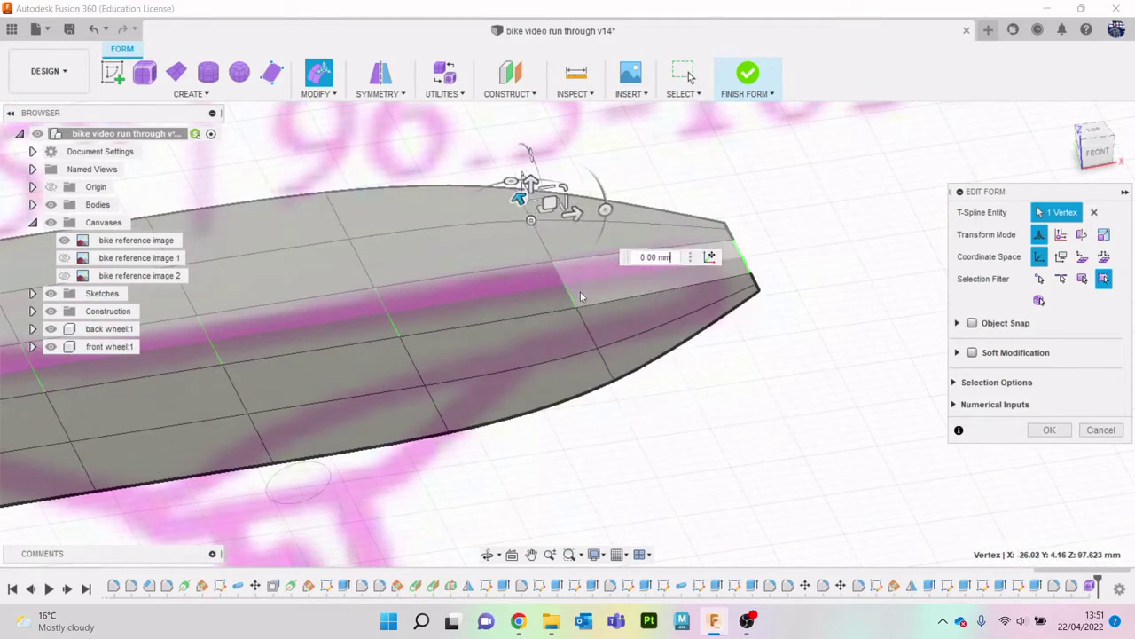
pyautogui.moveTo(521, 199)
pyautogui.mouseDown()
pyautogui.moveTo(546, 262)
pyautogui.moveTo(513, 174)
pyautogui.moveTo(533, 225)
pyautogui.mouseUp()
pyautogui.keyDown('shift'); pyautogui.moveTo(533, 224); pyautogui.dragTo(575, 376, button='middle'); pyautogui.keyUp('shift')
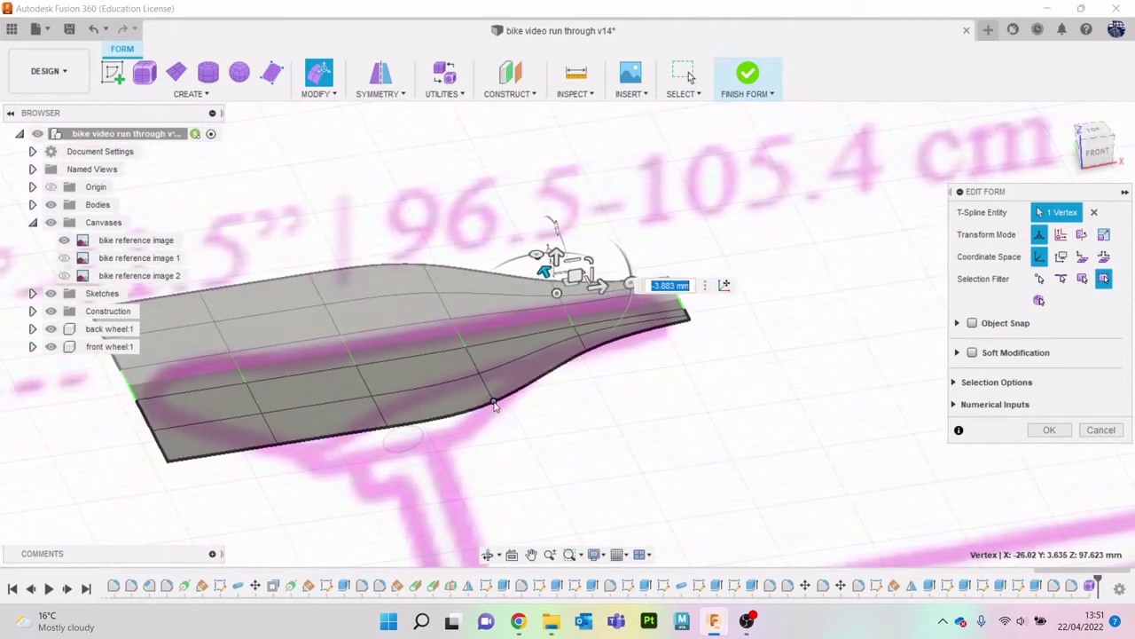
# Raise several bottom-edge and middle-row points about 1.6–2 mm to reshape the seat's lower side.
pyautogui.click(494, 405)
pyautogui.scroll(3, 486, 395)
pyautogui.moveTo(470, 368); pyautogui.dragTo(448, 328)
pyautogui.click(371, 179)
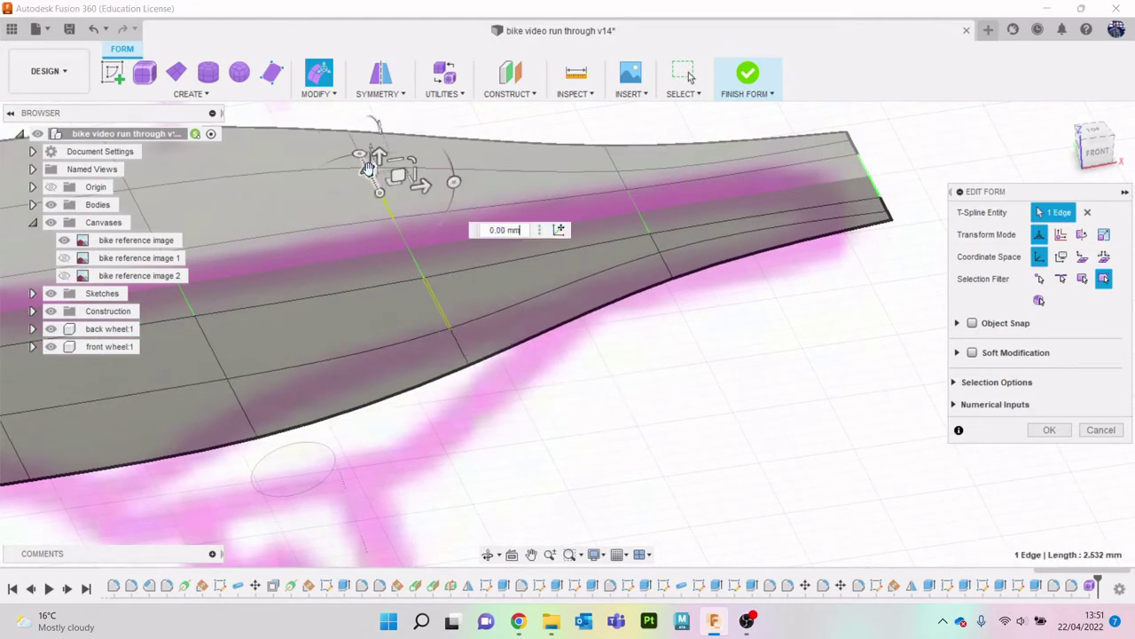
pyautogui.click(425, 278)
pyautogui.moveTo(406, 245); pyautogui.dragTo(400, 225)
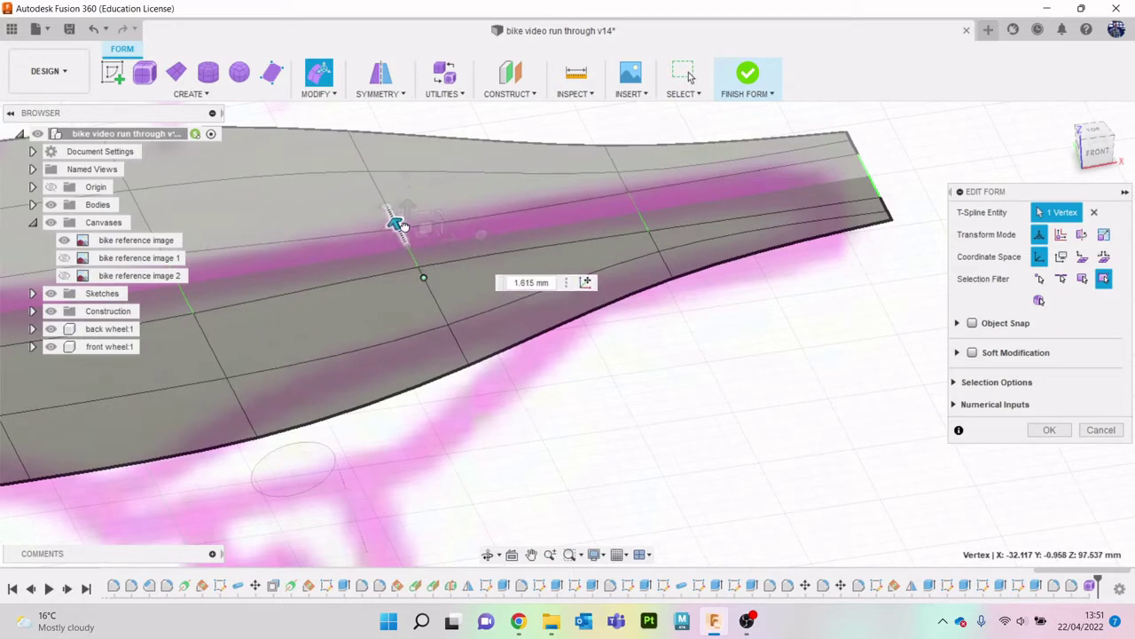
pyautogui.click(448, 328)
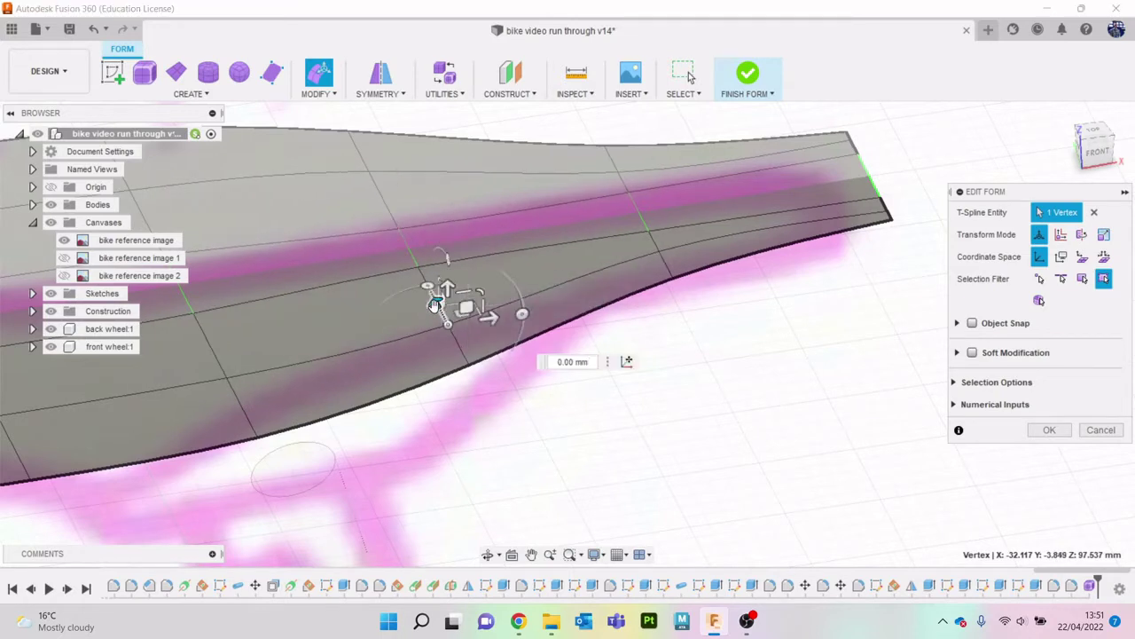
pyautogui.moveTo(435, 305)
pyautogui.mouseDown()
pyautogui.moveTo(414, 259)
pyautogui.moveTo(422, 274)
pyautogui.mouseUp()
pyautogui.click(466, 365)
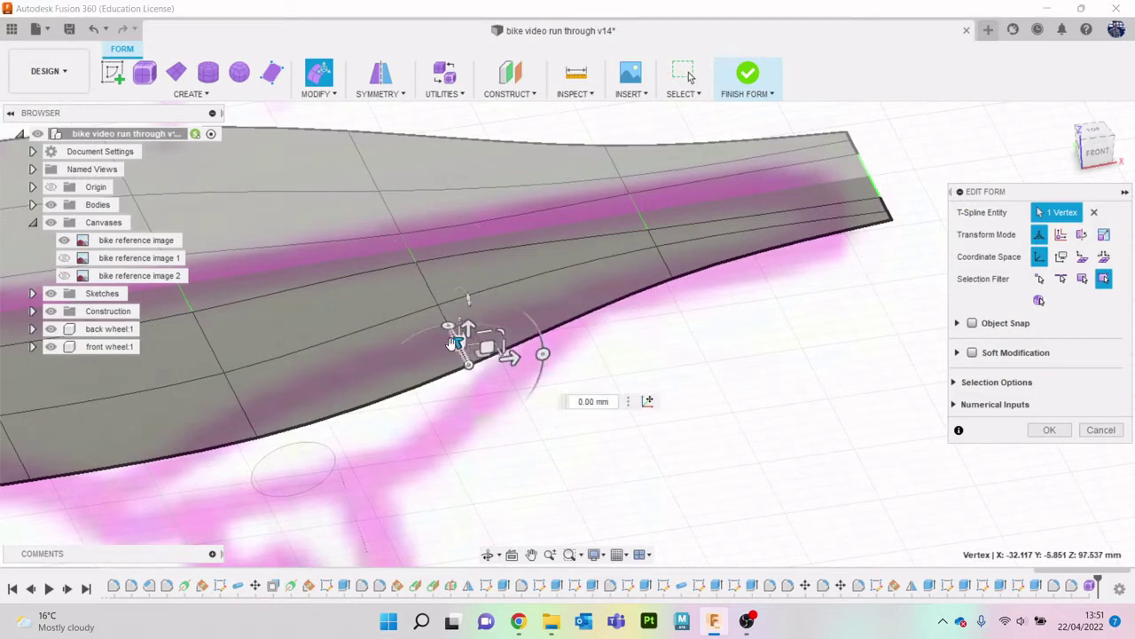
pyautogui.moveTo(452, 344); pyautogui.dragTo(431, 300)
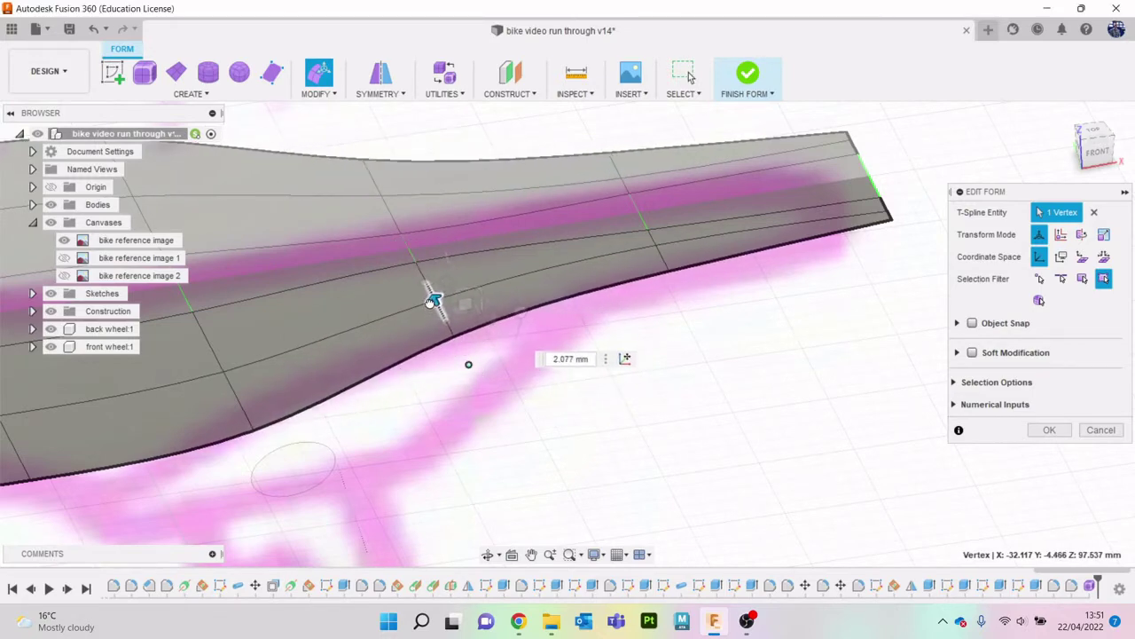
pyautogui.scroll(-3, 470, 363)
pyautogui.scroll(-2, 478, 364)
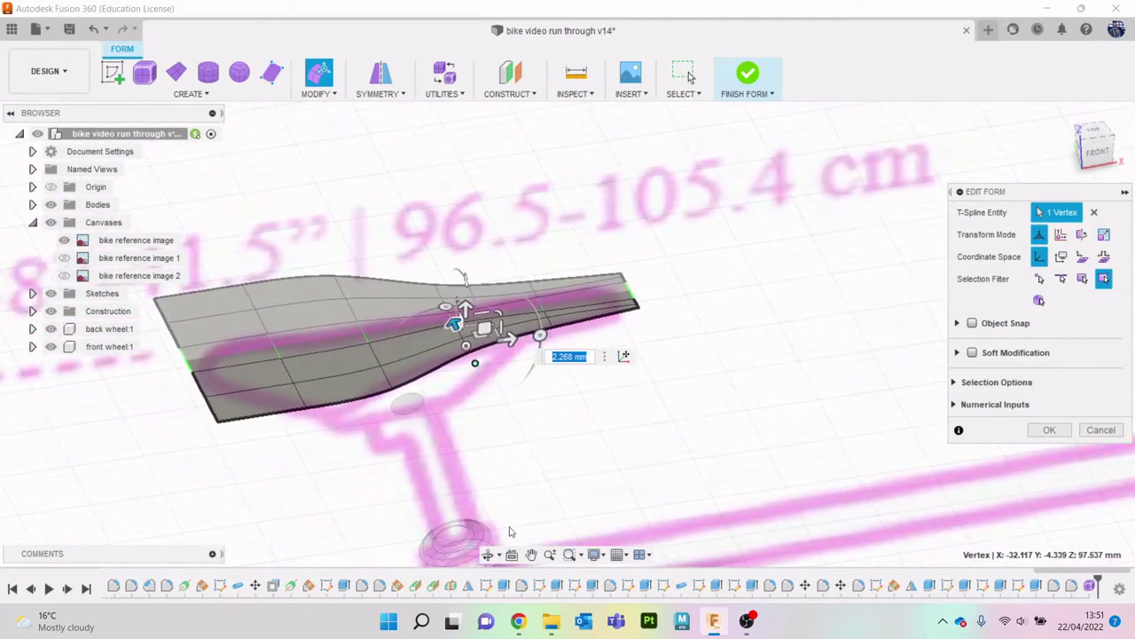
# Shape the left end: raise the bottom-left corner ~1.8 mm, lower upper-left points ~1.5 and 1 mm.
pyautogui.click(525, 623)
pyautogui.click(525, 623)
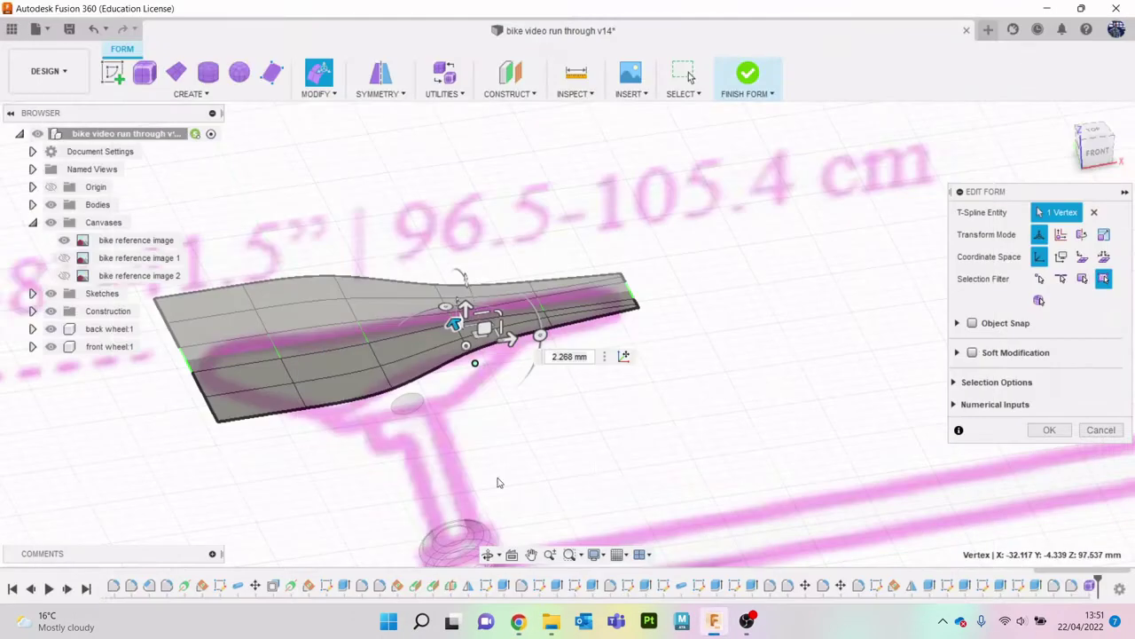
pyautogui.click(319, 414)
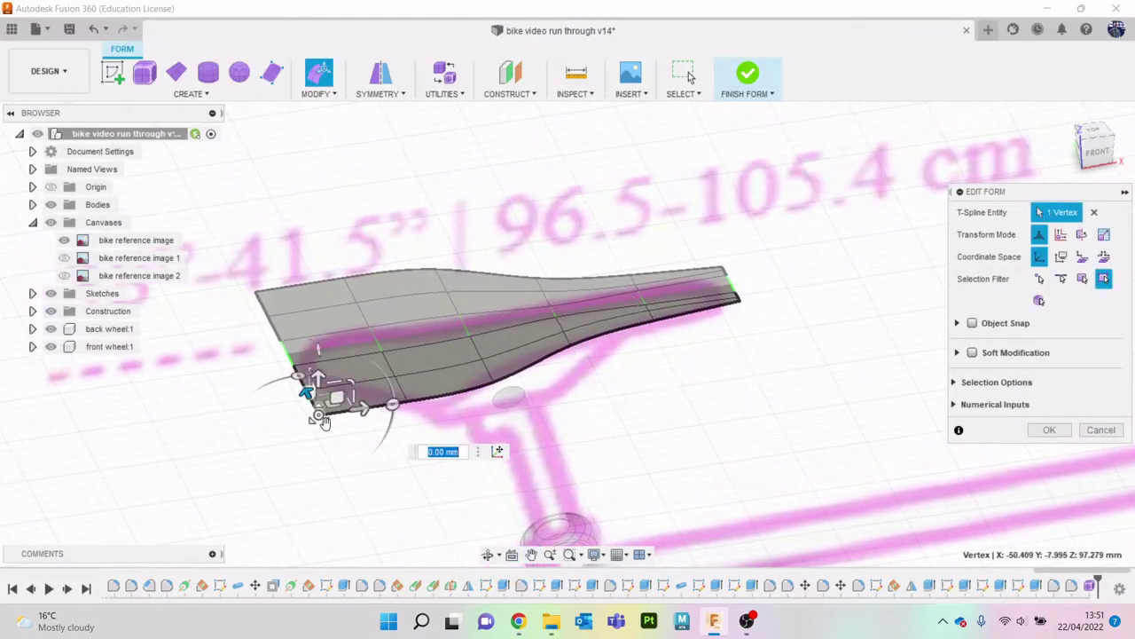
pyautogui.scroll(4, 315, 410)
pyautogui.moveTo(302, 381); pyautogui.dragTo(282, 352)
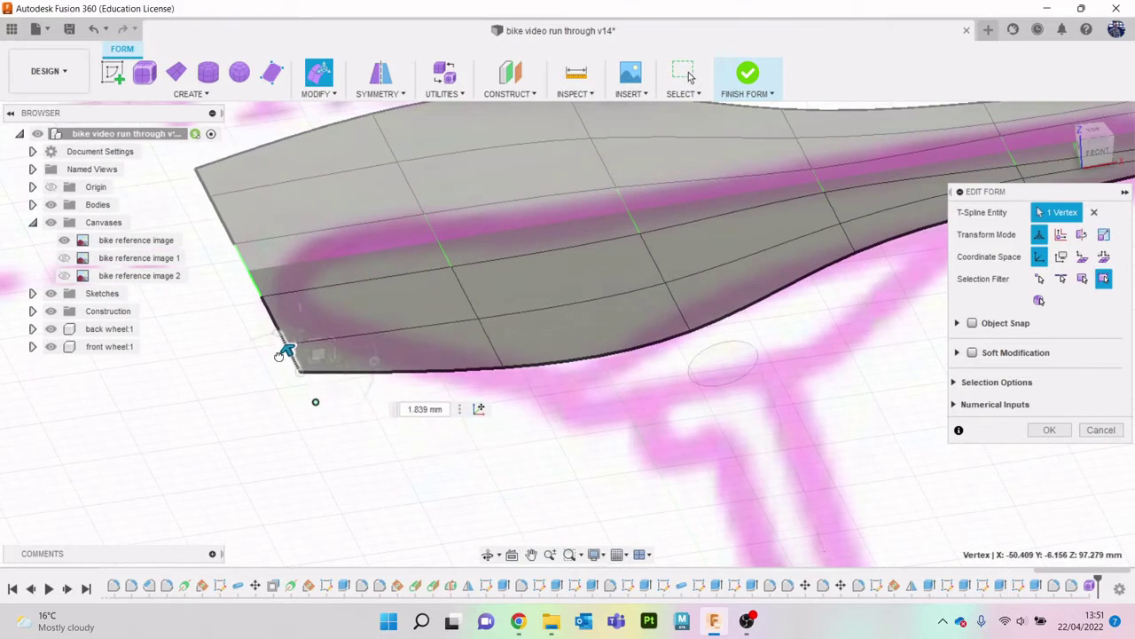
pyautogui.click(210, 196)
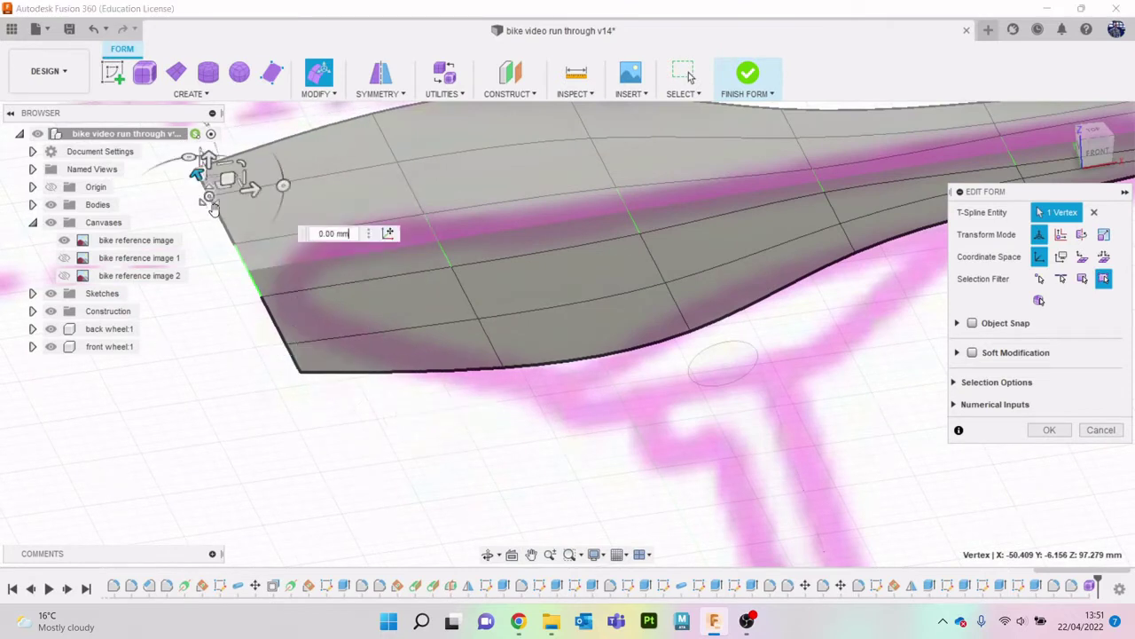
pyautogui.moveTo(195, 173); pyautogui.dragTo(211, 200)
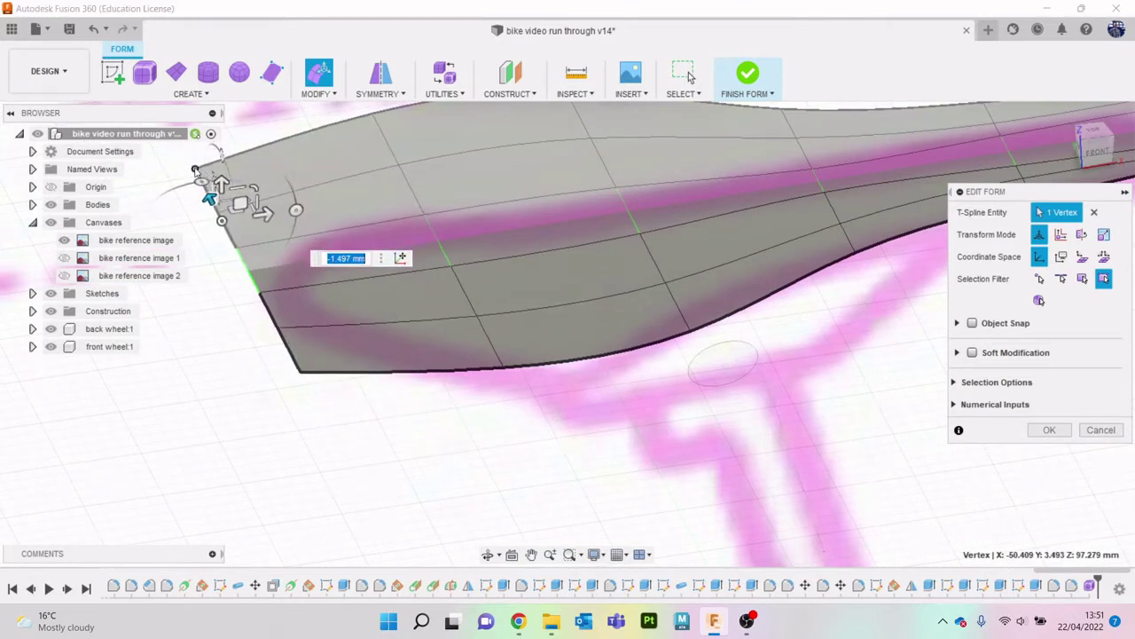
pyautogui.click(195, 170)
pyautogui.moveTo(181, 151); pyautogui.dragTo(190, 159)
pyautogui.scroll(-2, 410, 255)
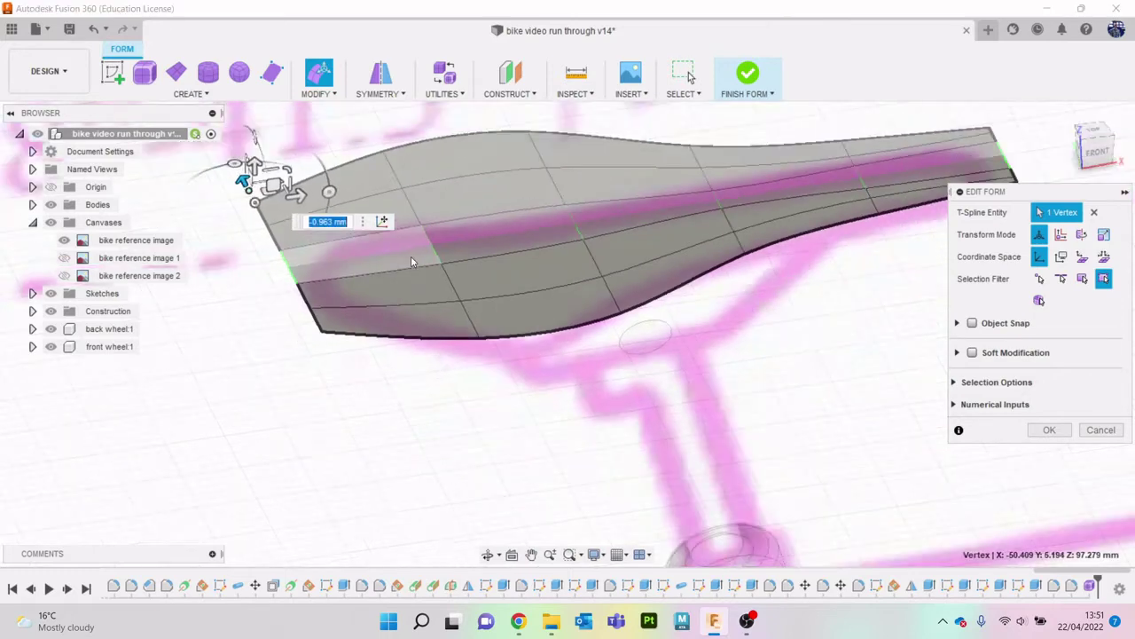
pyautogui.scroll(-3, 411, 255)
pyautogui.moveTo(1097, 151); pyautogui.dragTo(1106, 165)
# Pull the right-end and neighbouring profile points down about 3 mm to start the dip.
pyautogui.scroll(3, 674, 231)
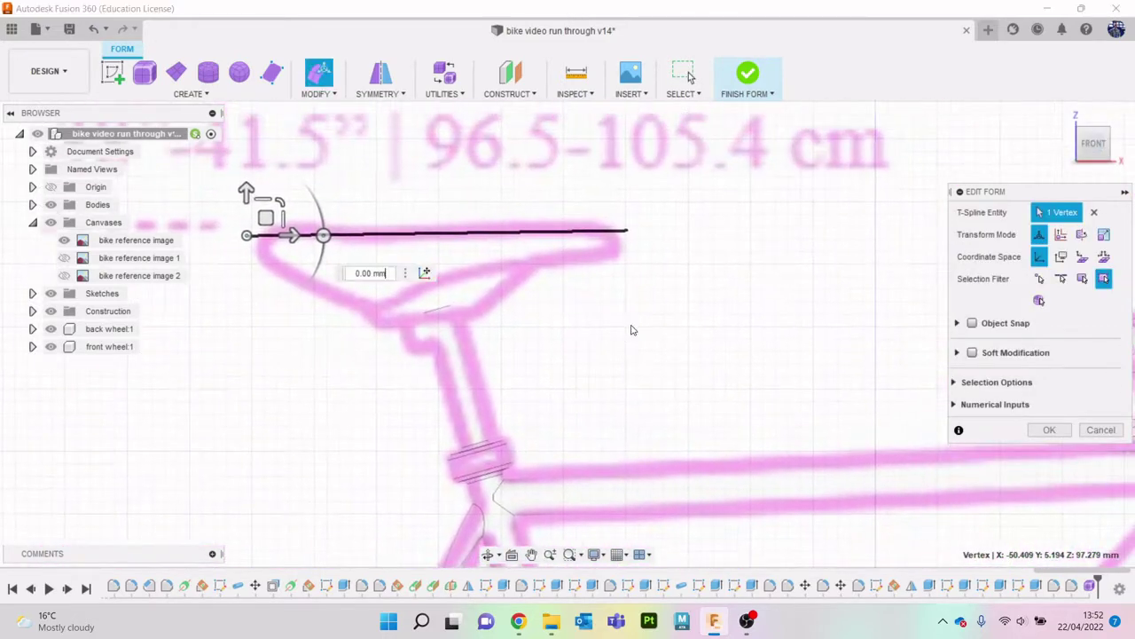
pyautogui.scroll(3, 646, 256)
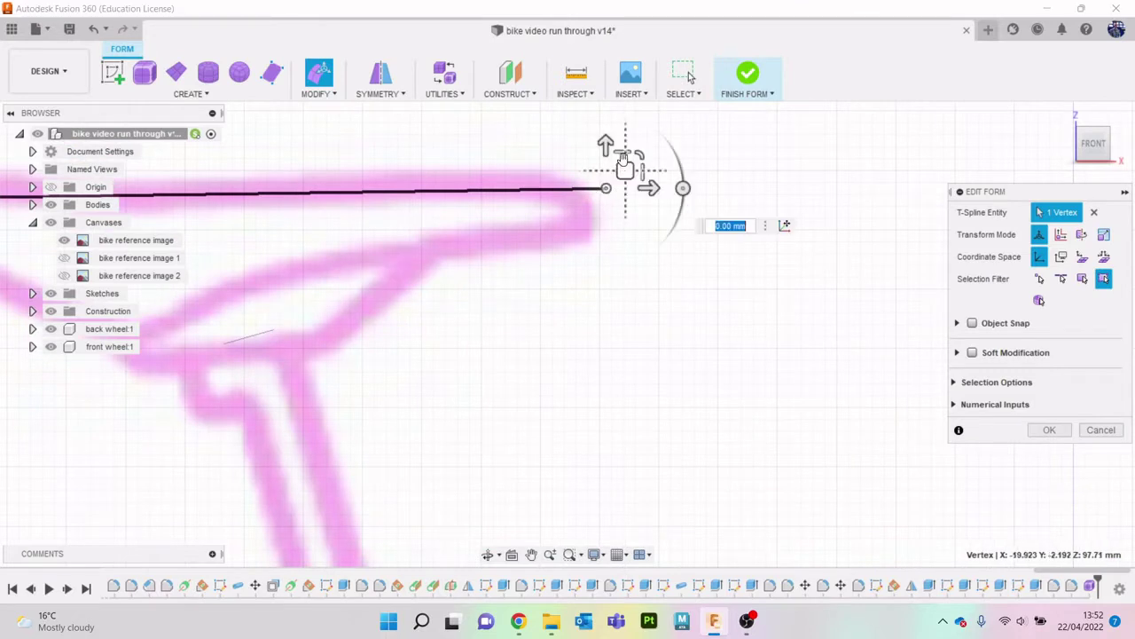
pyautogui.moveTo(622, 154); pyautogui.dragTo(508, 210)
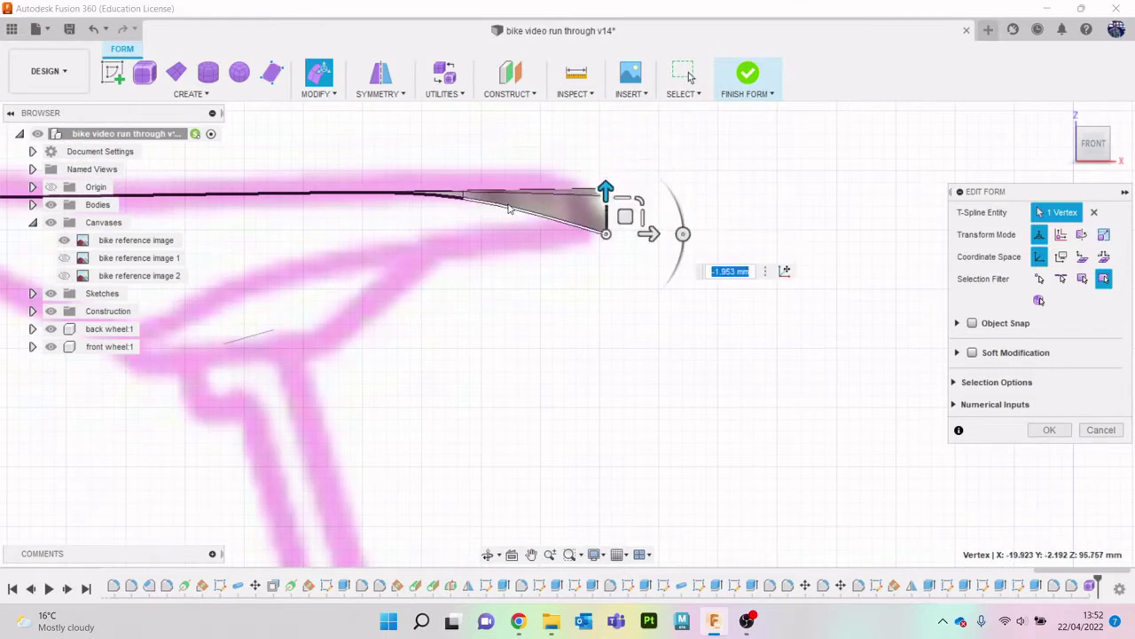
pyautogui.click(464, 198)
pyautogui.moveTo(461, 164); pyautogui.dragTo(497, 330)
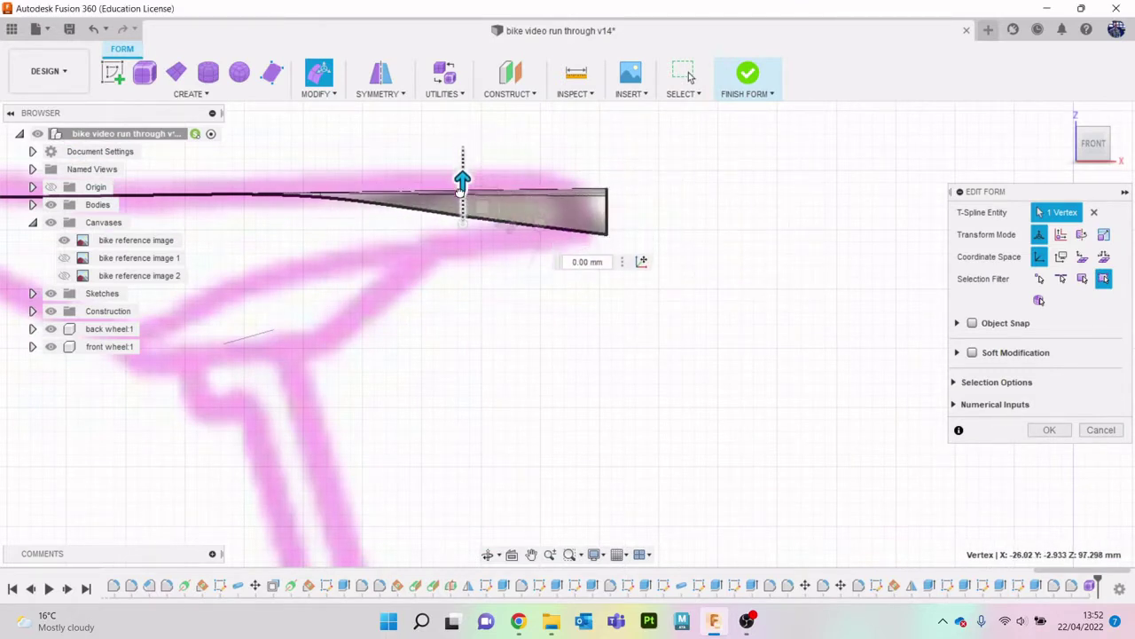
pyautogui.moveTo(497, 331); pyautogui.dragTo(649, 361, button='middle')
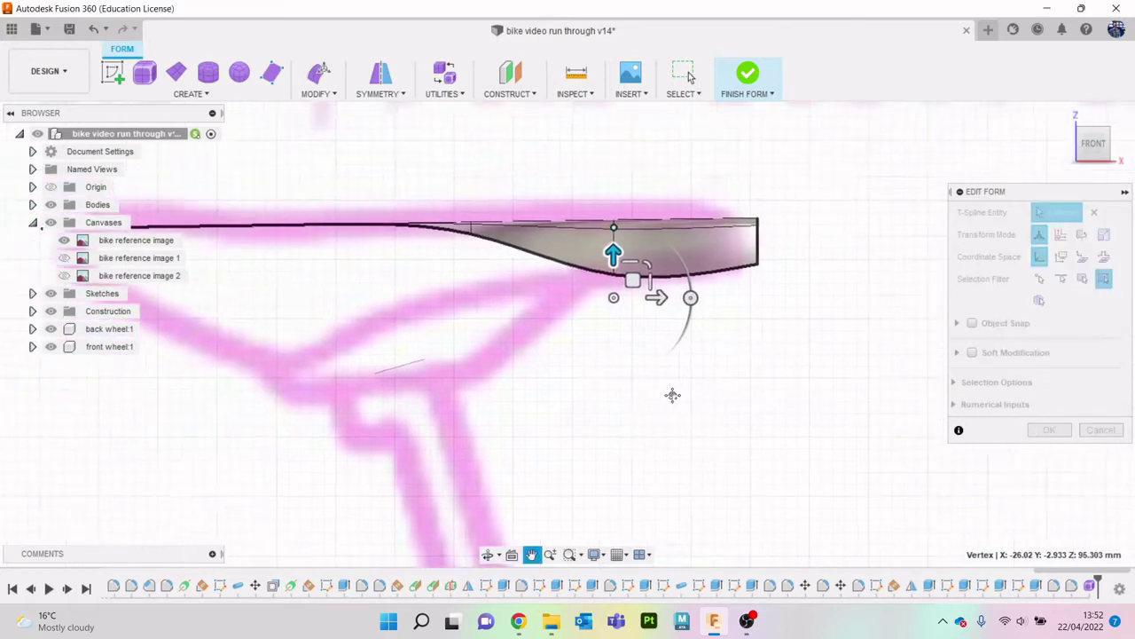
pyautogui.click(472, 233)
pyautogui.moveTo(473, 191); pyautogui.dragTo(472, 260)
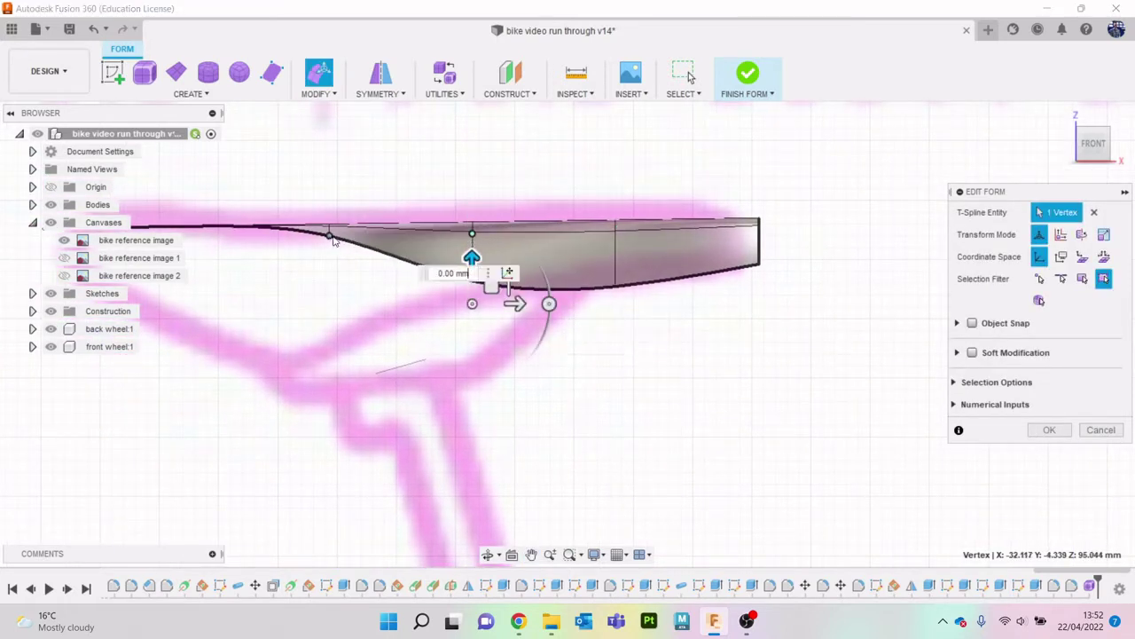
# Deepen the curve on the left and lower the left top points about 1.5 mm, then recheck the reference.
pyautogui.click(329, 235)
pyautogui.moveTo(337, 195); pyautogui.dragTo(345, 364)
pyautogui.moveTo(574, 451); pyautogui.dragTo(807, 486, button='middle')
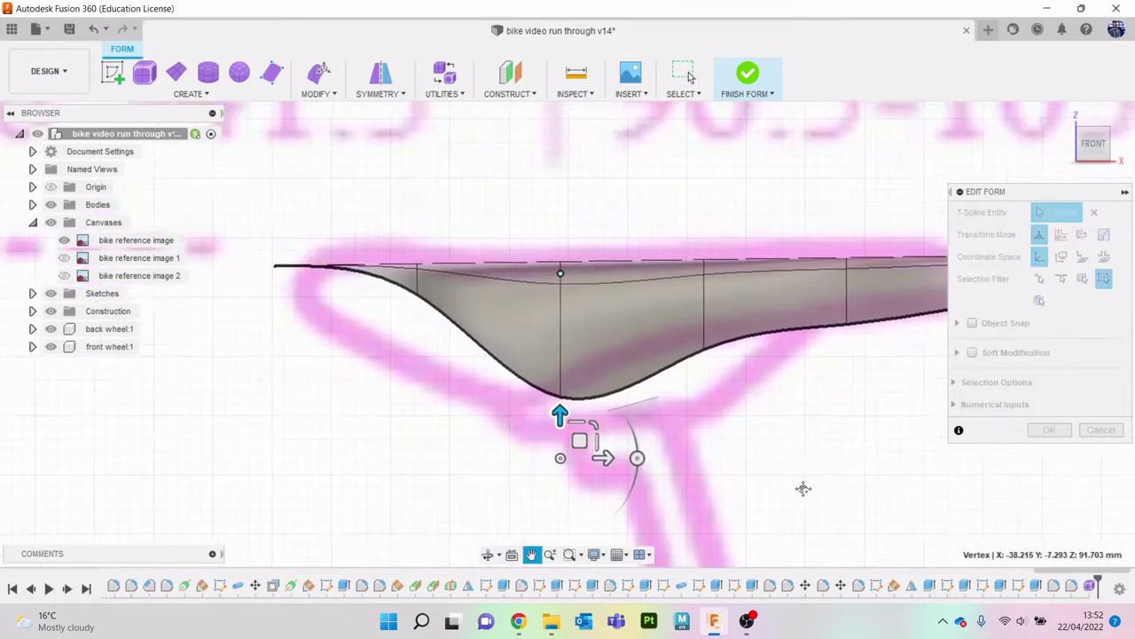
pyautogui.click(419, 264)
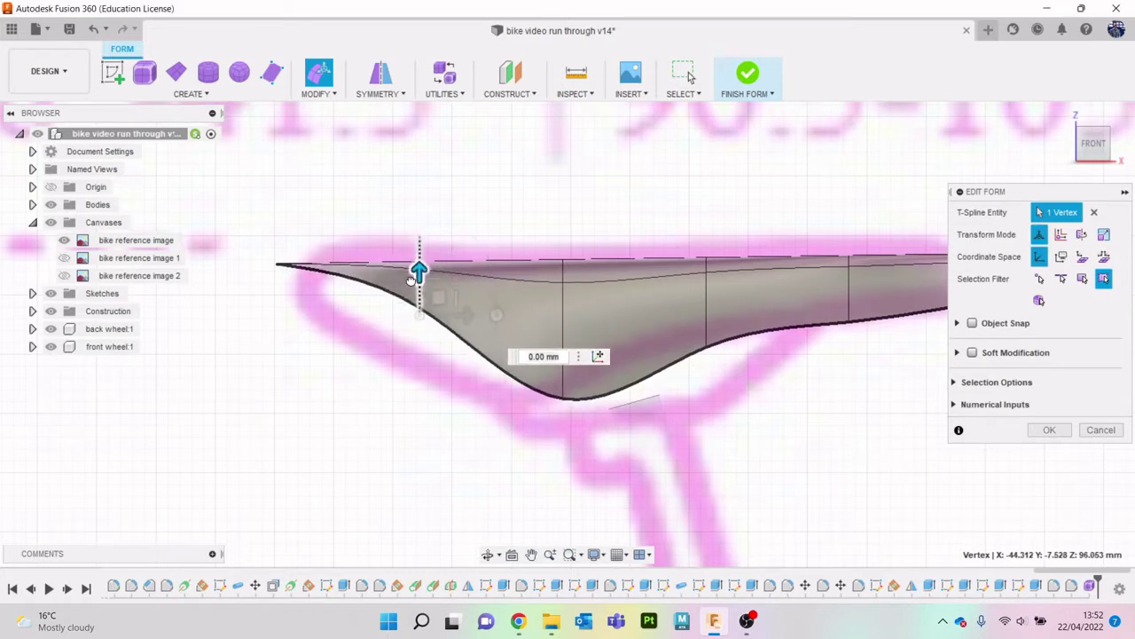
pyautogui.moveTo(411, 282); pyautogui.dragTo(361, 307)
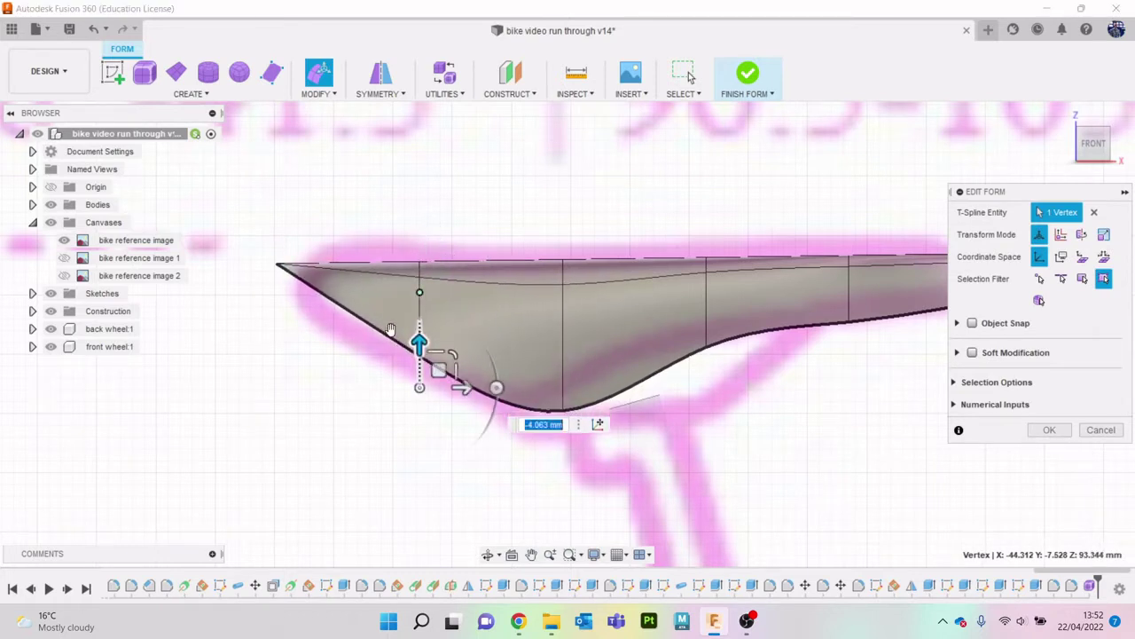
pyautogui.click(277, 265)
pyautogui.moveTo(276, 223); pyautogui.dragTo(275, 257)
pyautogui.scroll(-3, 676, 374)
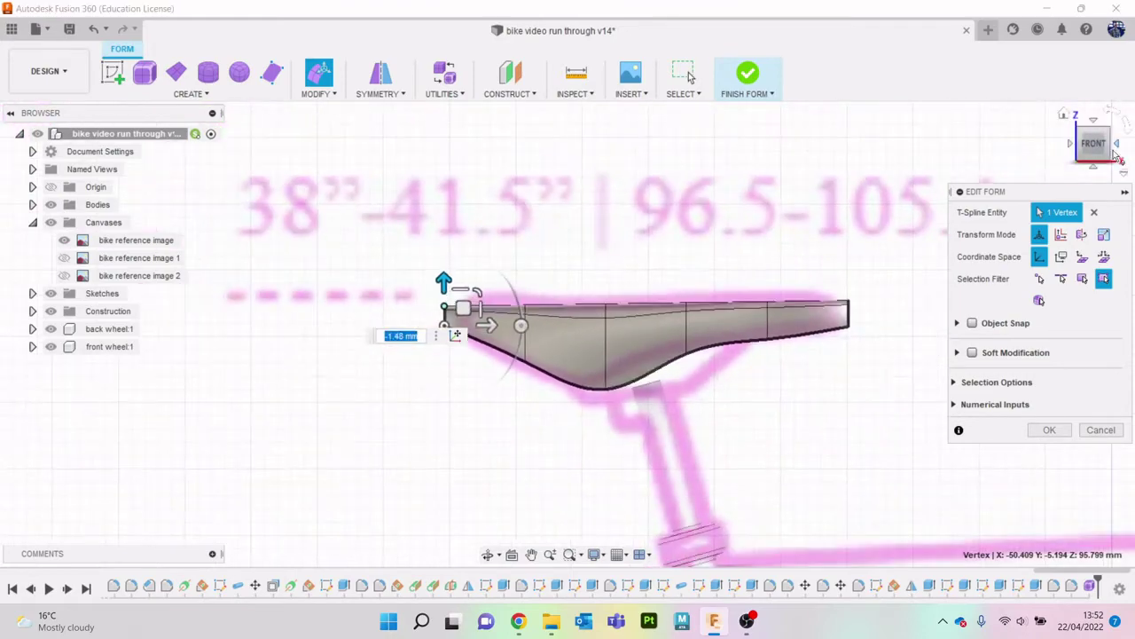
pyautogui.moveTo(1113, 167); pyautogui.dragTo(1122, 166)
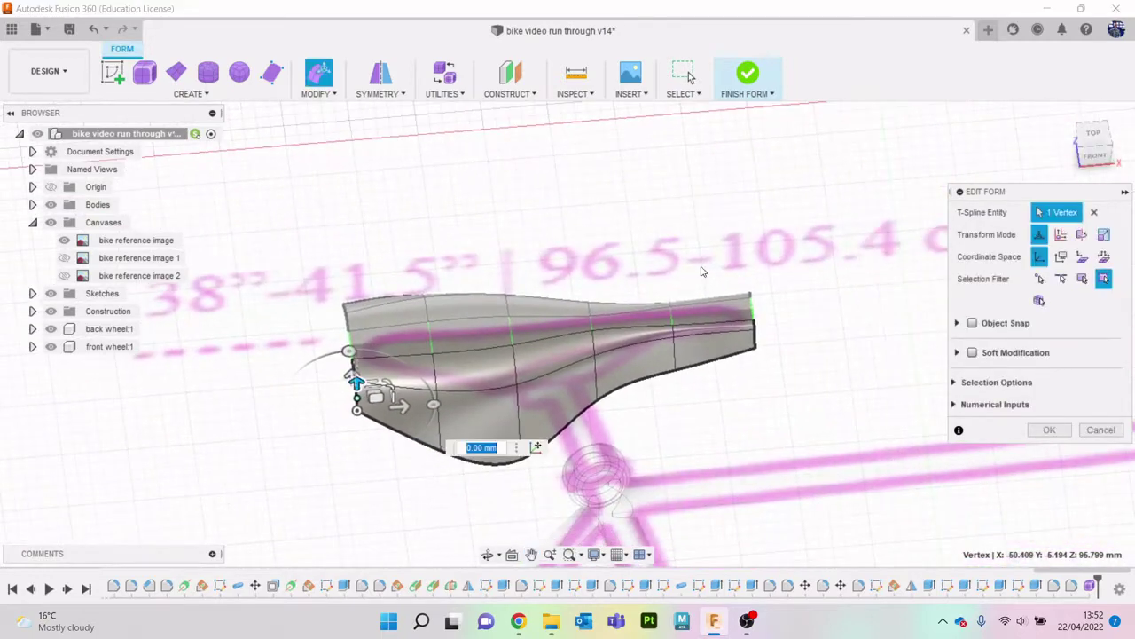
pyautogui.click(519, 621)
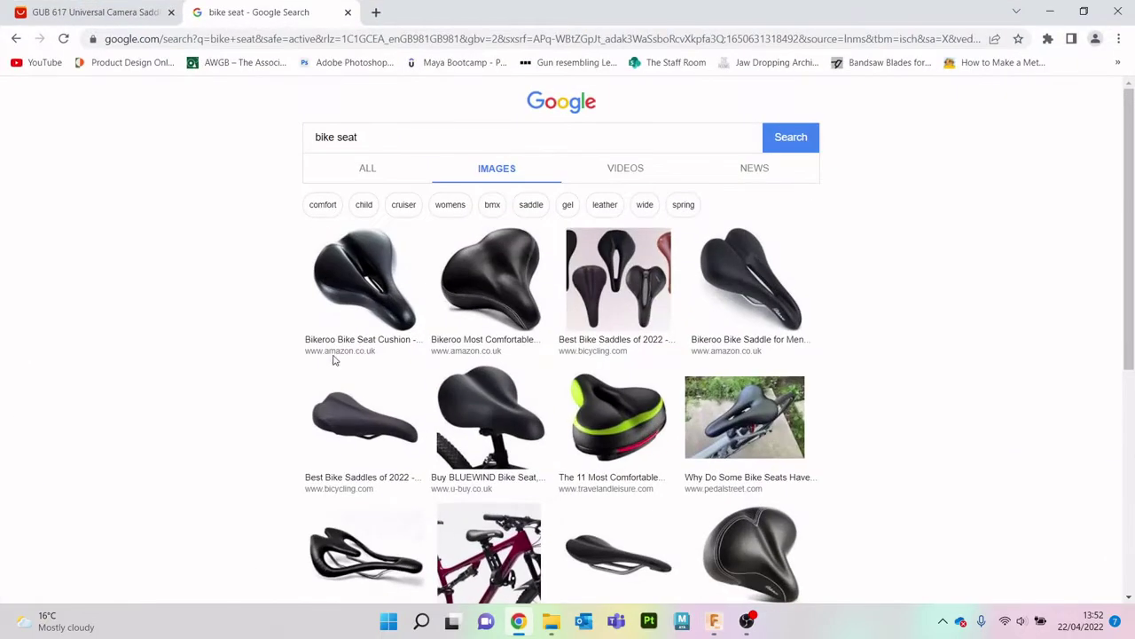
# Select the top-centre face strip, push it down about 0.9 mm into a shallow channel, and apply.
pyautogui.click(1050, 12)
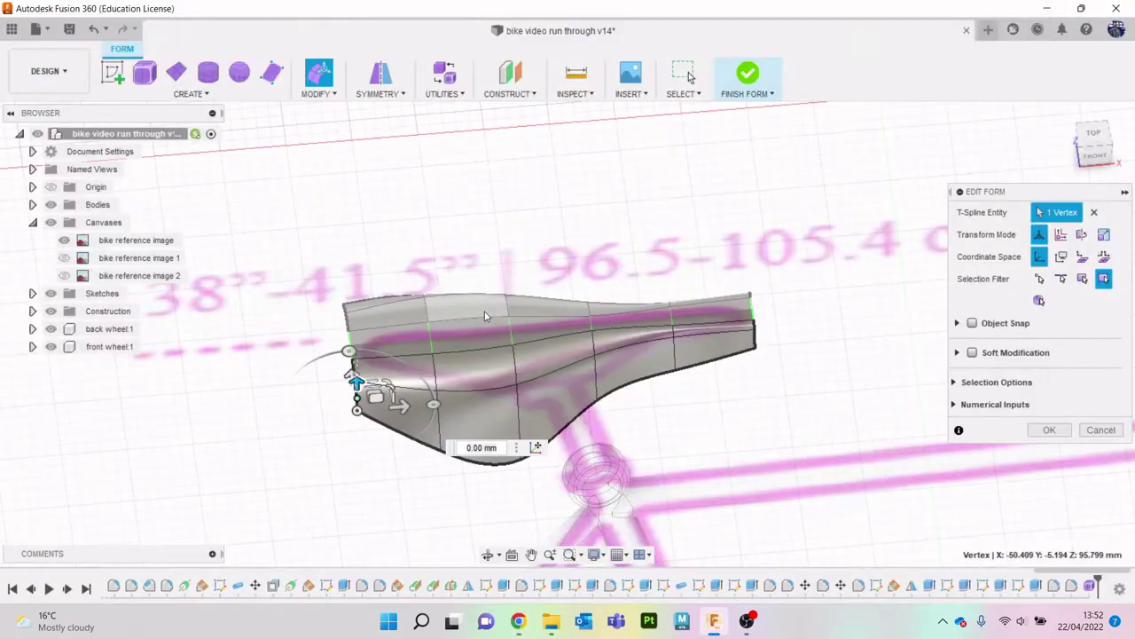
pyautogui.click(411, 341)
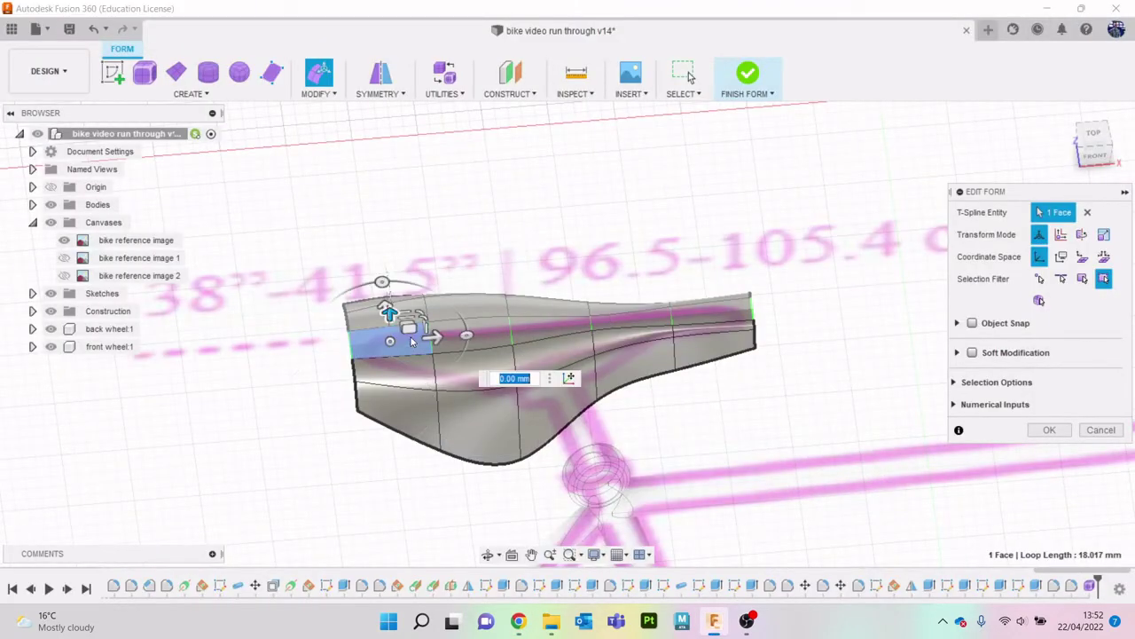
pyautogui.doubleClick(707, 321)
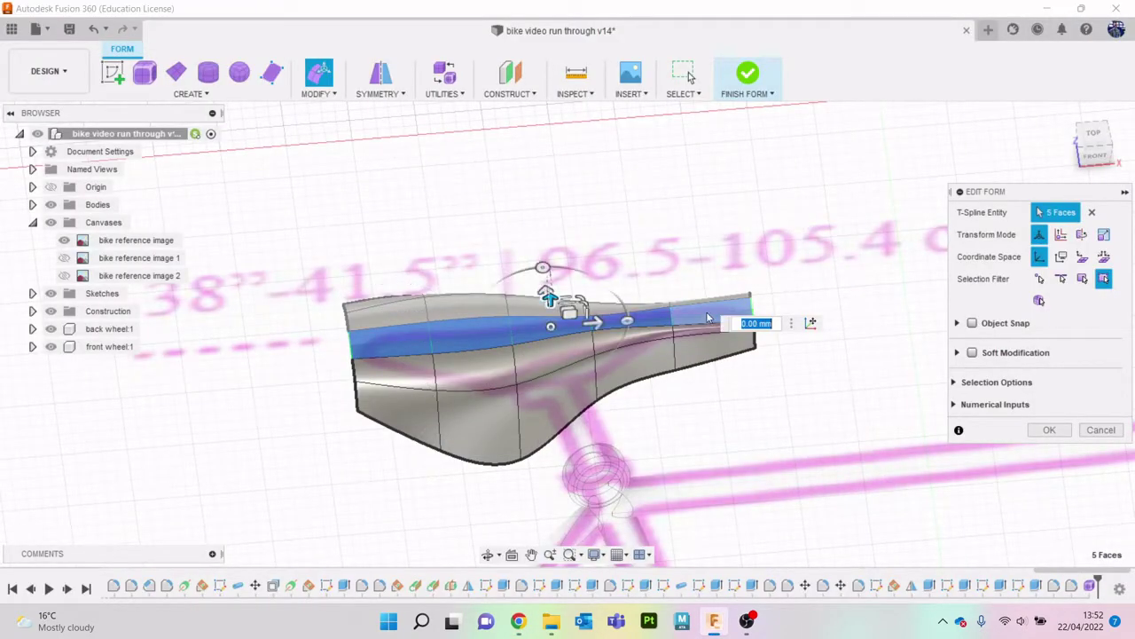
pyautogui.click(394, 342)
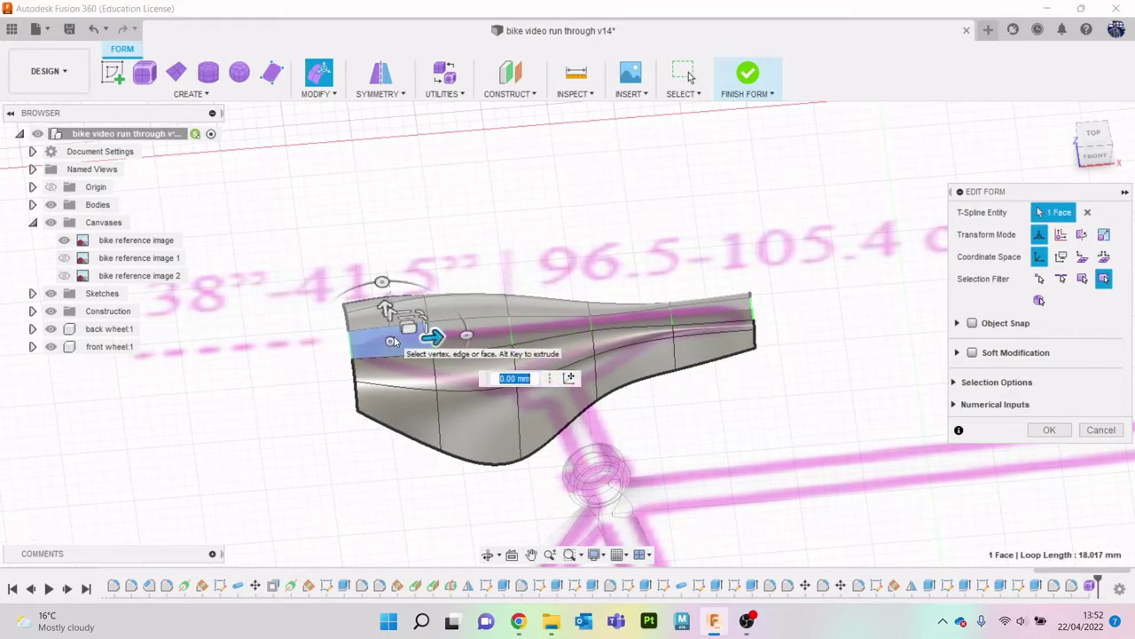
pyautogui.doubleClick(724, 311)
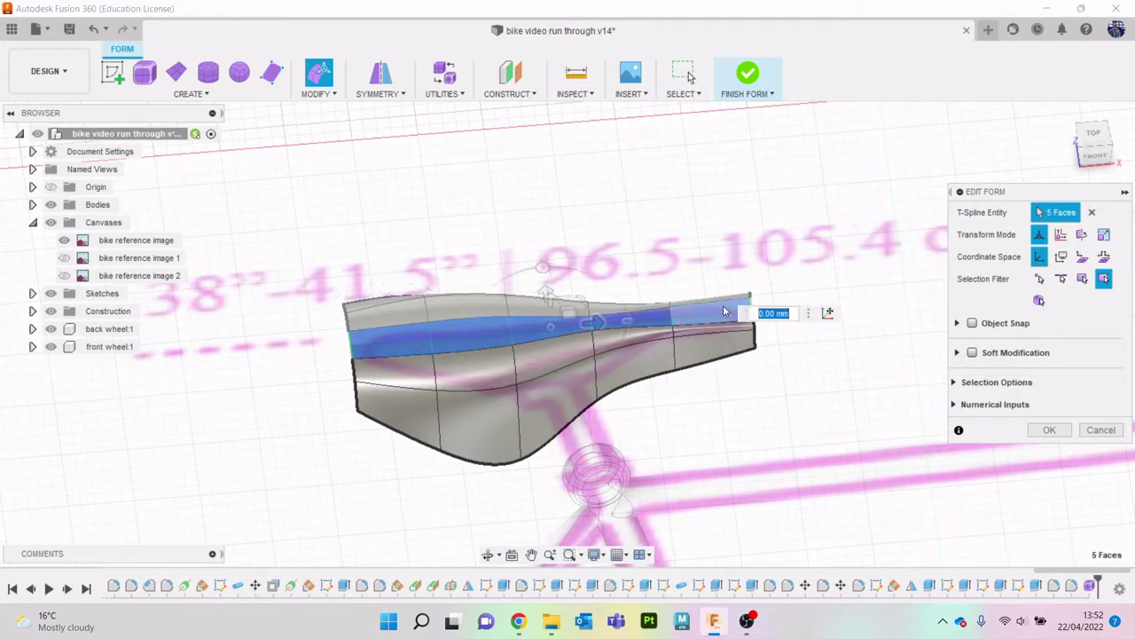
pyautogui.moveTo(1095, 146)
pyautogui.moveTo(1115, 146); pyautogui.dragTo(1030, 164)
pyautogui.moveTo(619, 220); pyautogui.dragTo(614, 232)
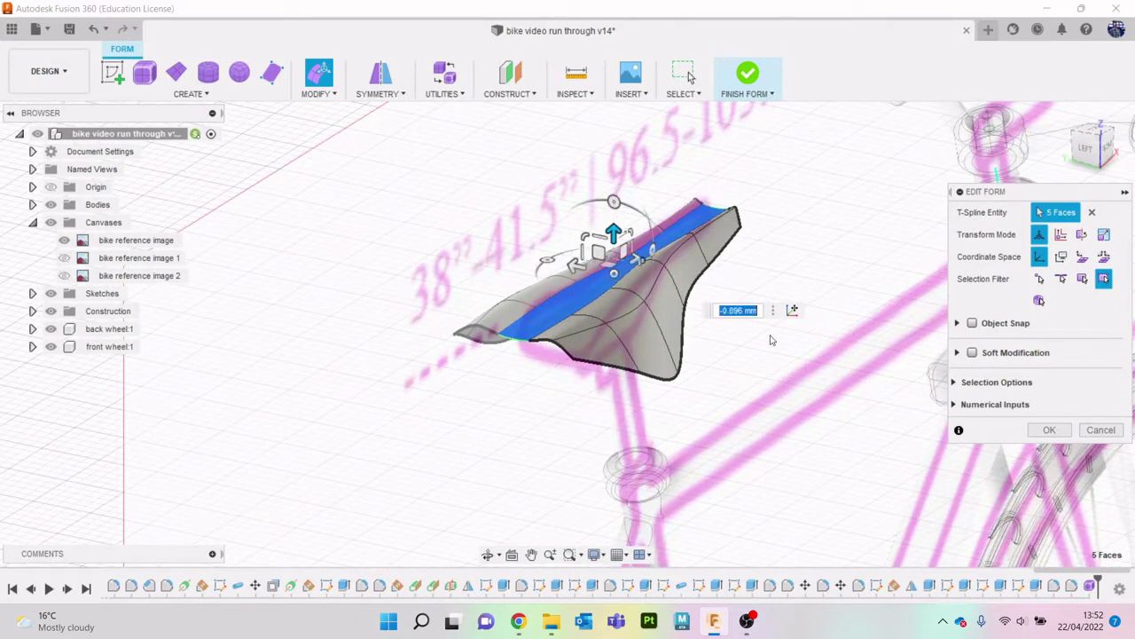
pyautogui.click(1050, 429)
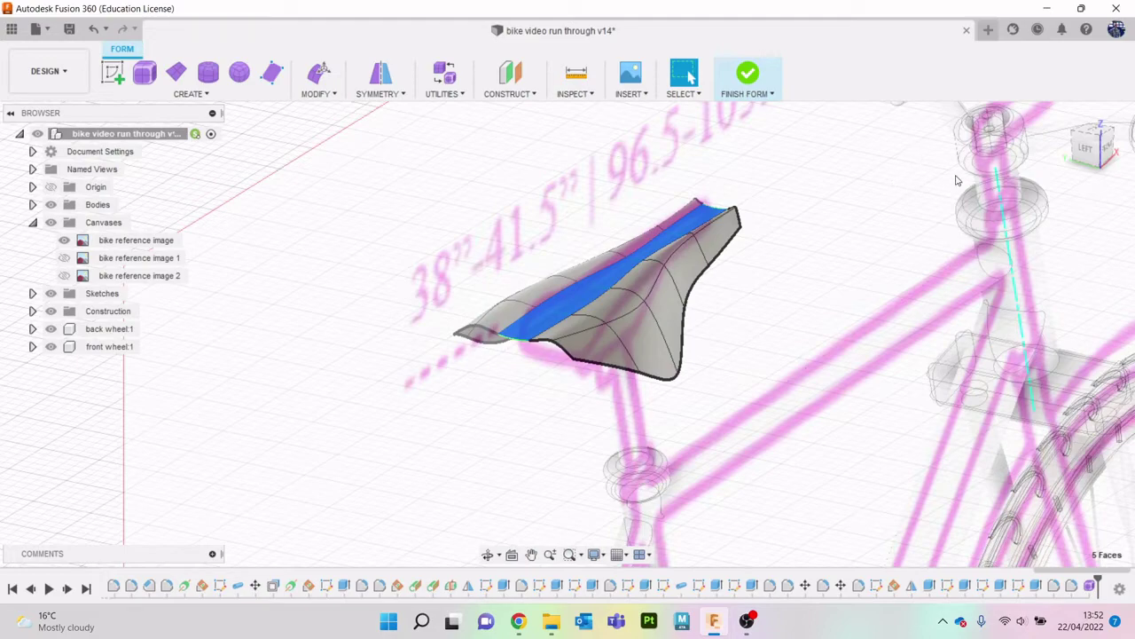
pyautogui.press('Escape')
# Finish the seat form and expand the Bodies list in the browser.
pyautogui.moveTo(1105, 151)
pyautogui.mouseDown()
pyautogui.moveTo(1096, 168)
pyautogui.moveTo(905, 63)
pyautogui.mouseUp()
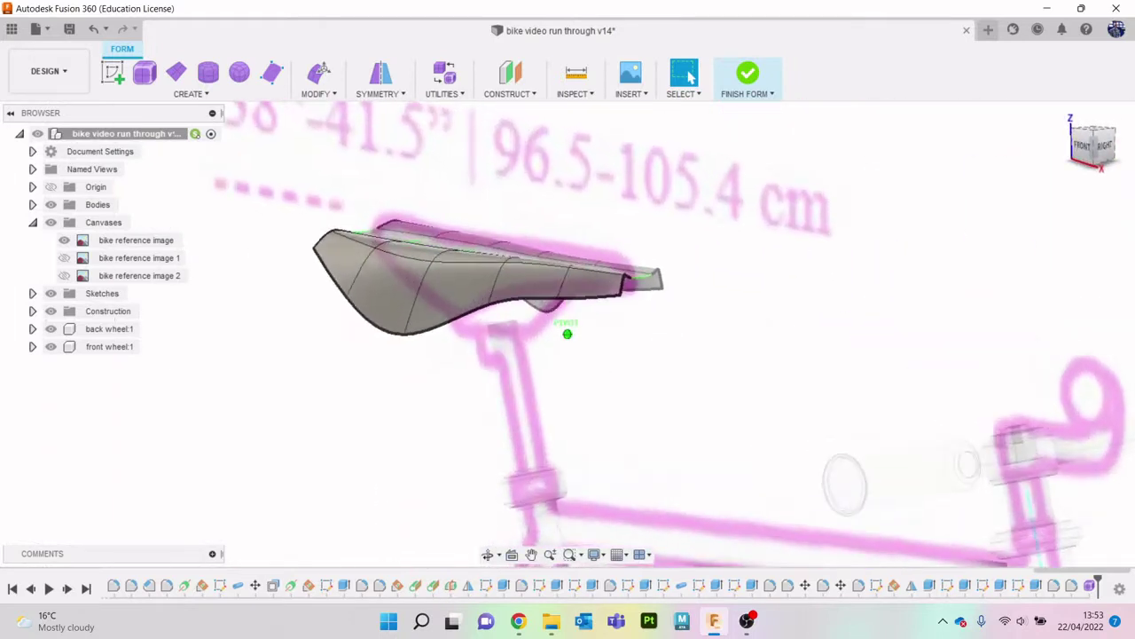
pyautogui.click(750, 77)
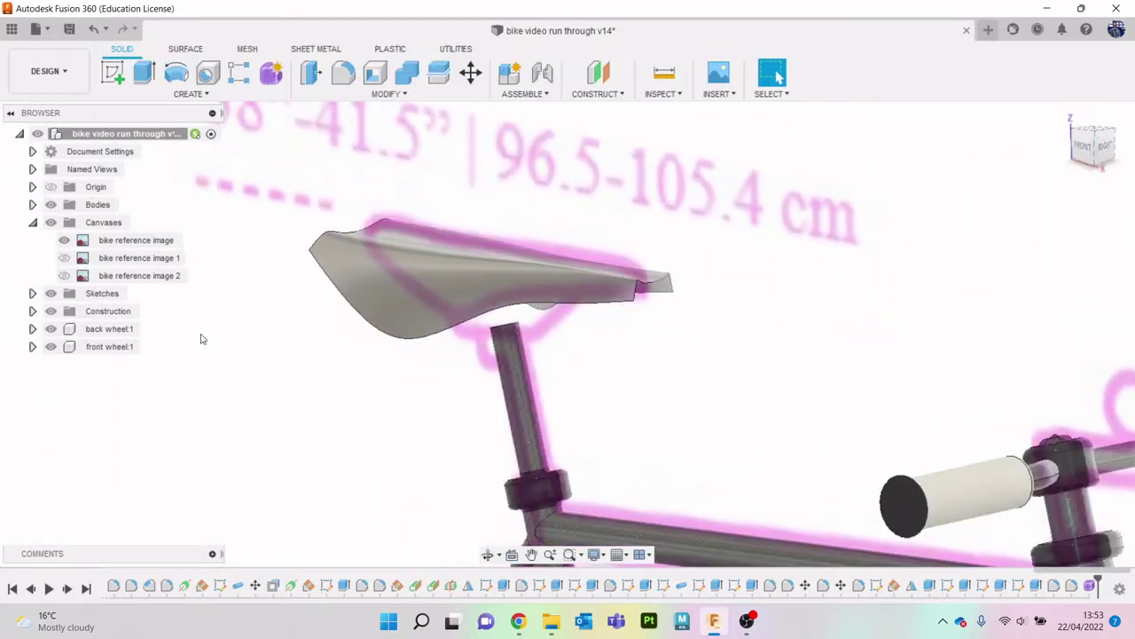
pyautogui.click(32, 205)
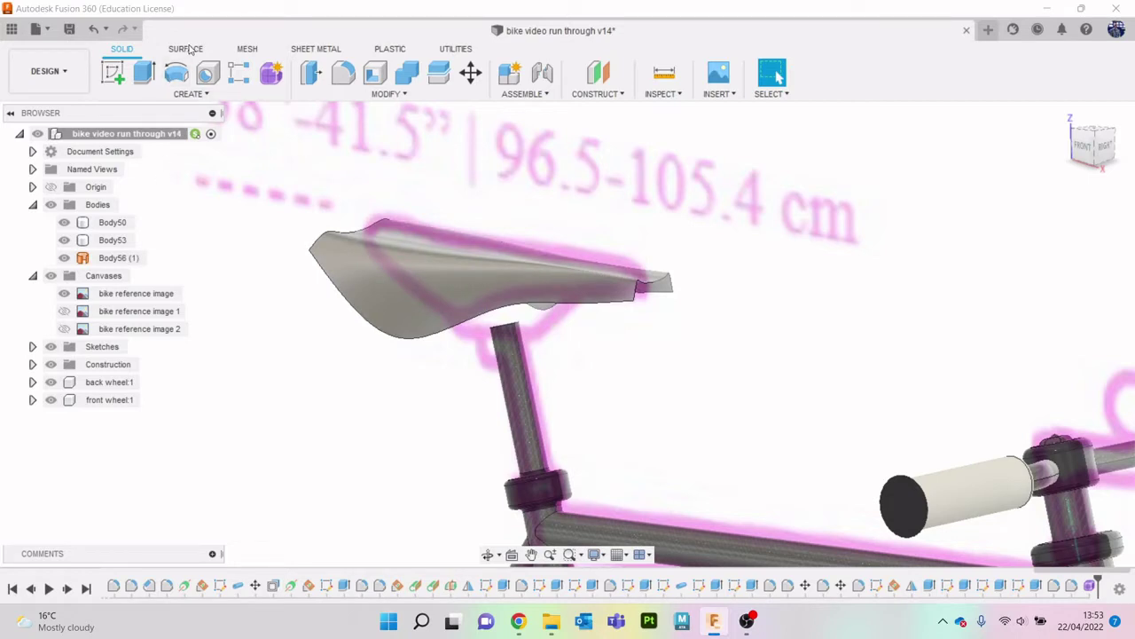
# Preview a roughly 2 mm Thicken of two seat faces, then cancel it.
pyautogui.click(186, 49)
pyautogui.click(181, 92)
pyautogui.click(127, 324)
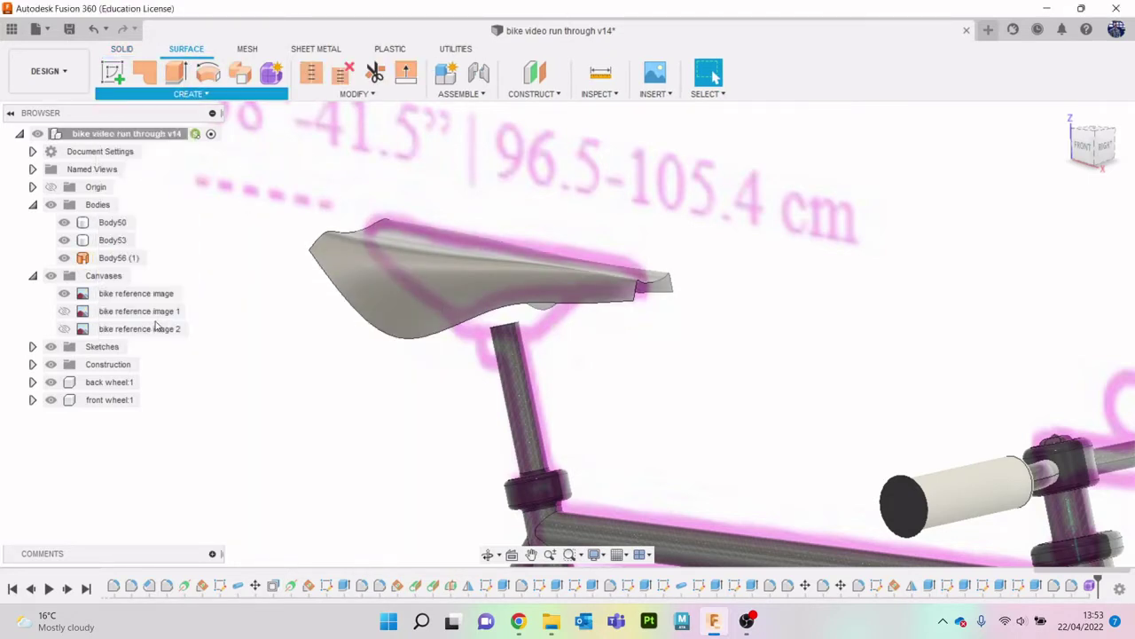
pyautogui.click(368, 306)
pyautogui.click(340, 291)
pyautogui.moveTo(331, 284); pyautogui.dragTo(602, 299)
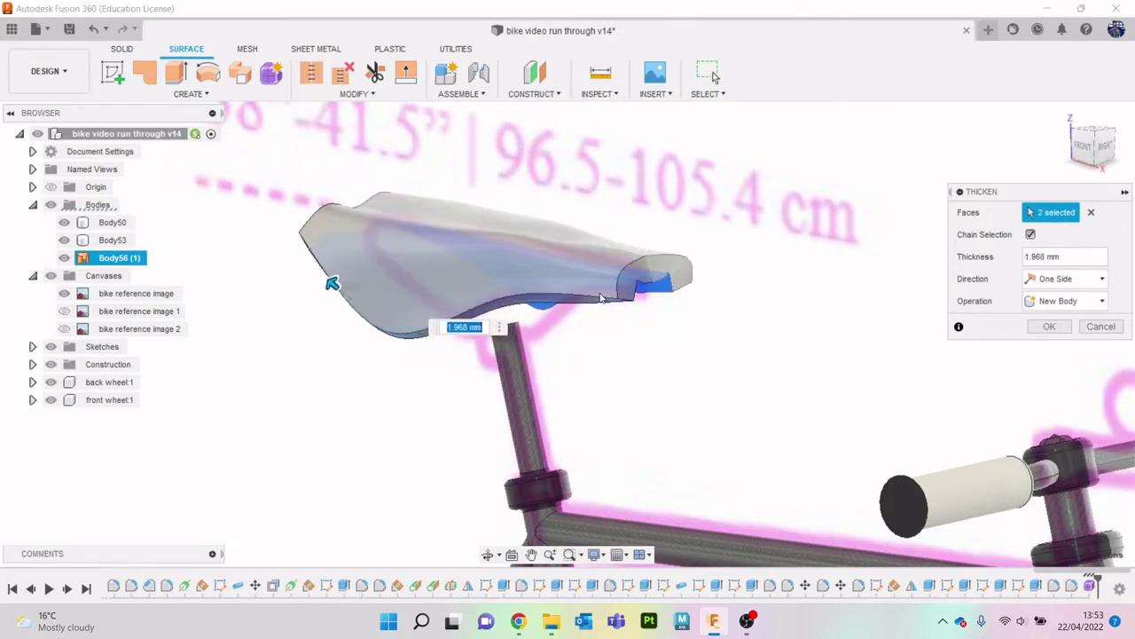
pyautogui.click(1087, 330)
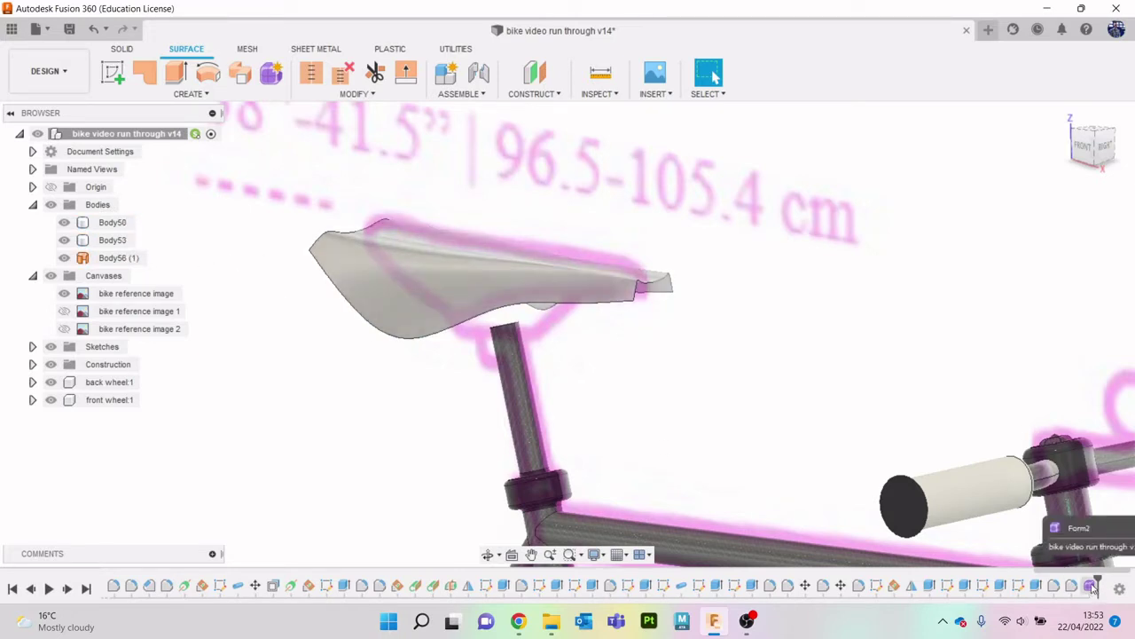
# Reopen Form2, thicken the seat to about 0.87 mm, then undo it.
pyautogui.rightClick(1093, 587)
pyautogui.click(1055, 454)
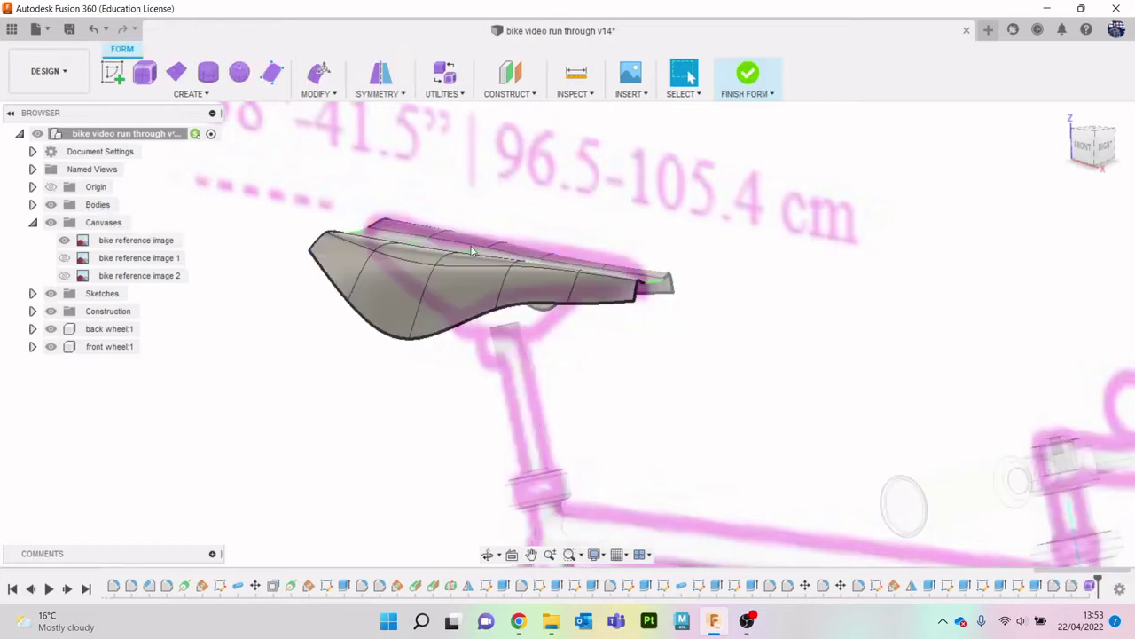
pyautogui.click(333, 94)
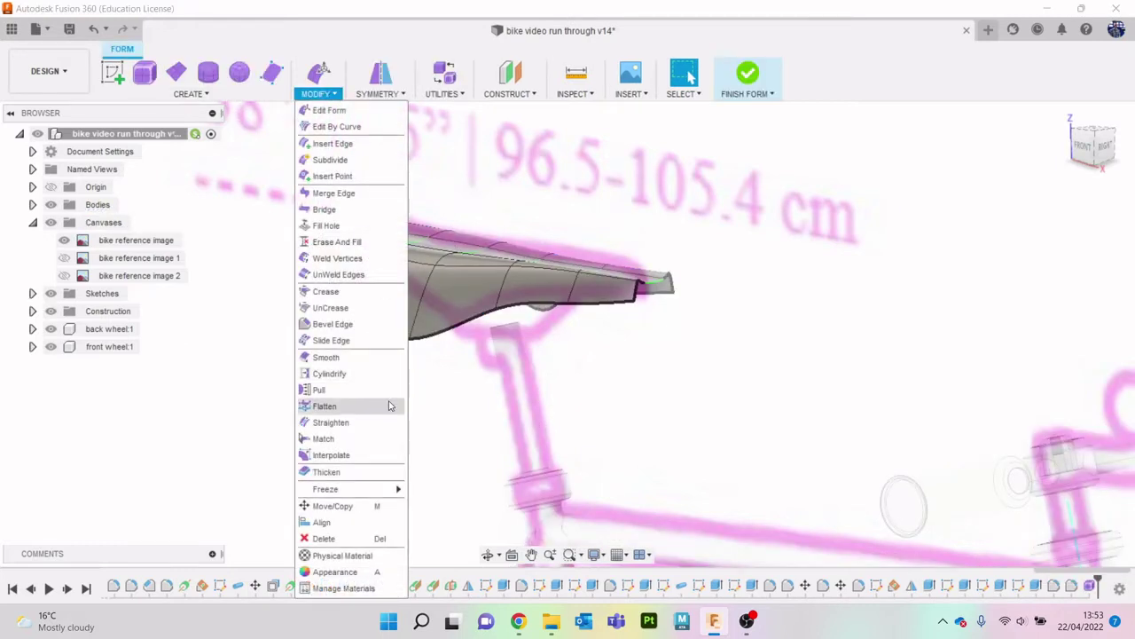
pyautogui.click(371, 471)
pyautogui.click(456, 303)
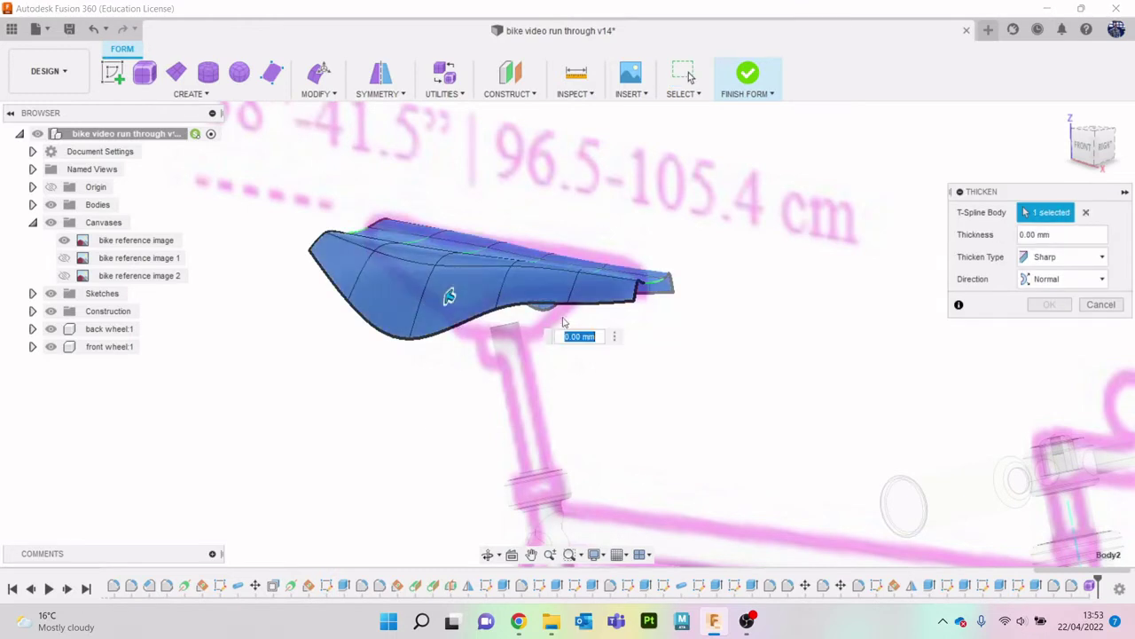
pyautogui.moveTo(450, 296)
pyautogui.keyDown('shift'); pyautogui.mouseDown(button='middle')
pyautogui.moveTo(514, 293)
pyautogui.moveTo(465, 311)
pyautogui.mouseUp(button='middle'); pyautogui.keyUp('shift')
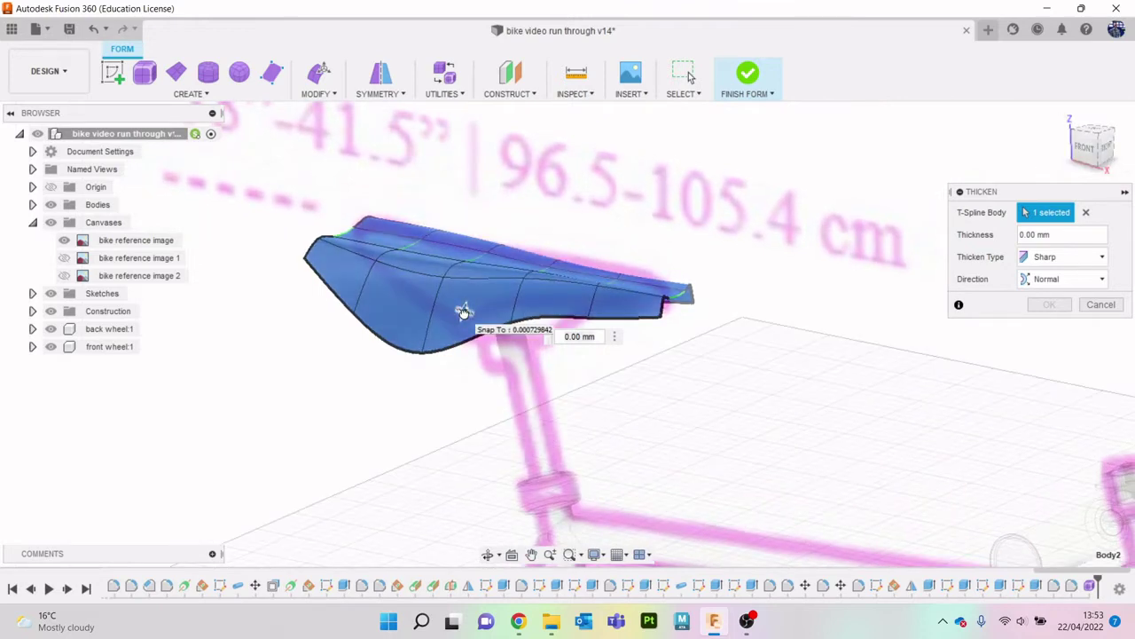
pyautogui.moveTo(463, 311); pyautogui.dragTo(461, 311)
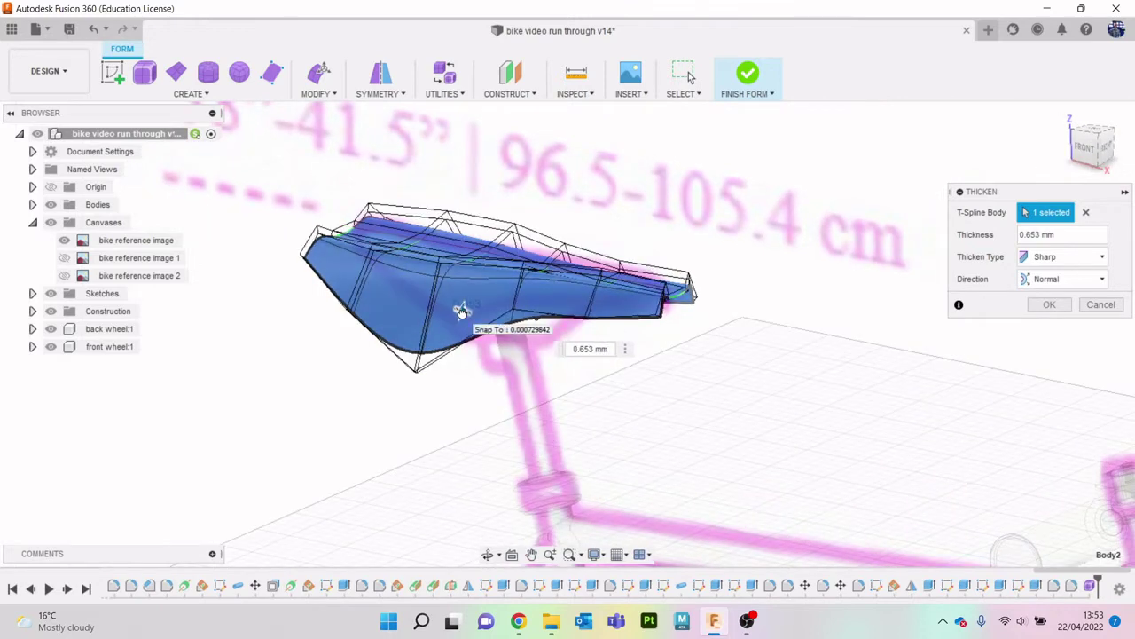
pyautogui.click(1047, 259)
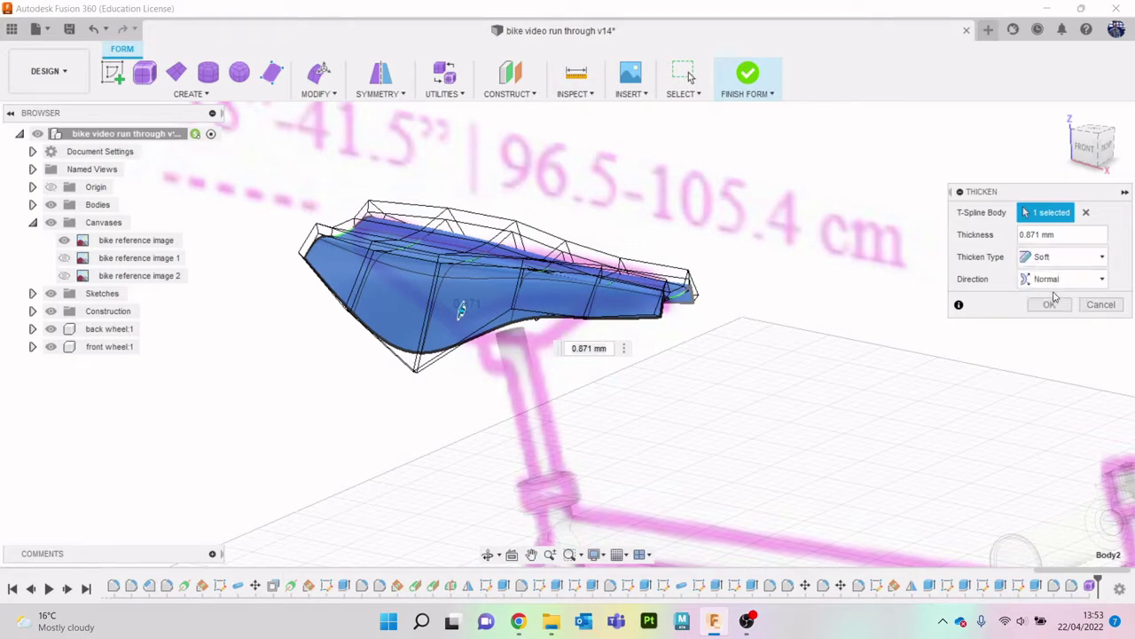
pyautogui.click(1033, 310)
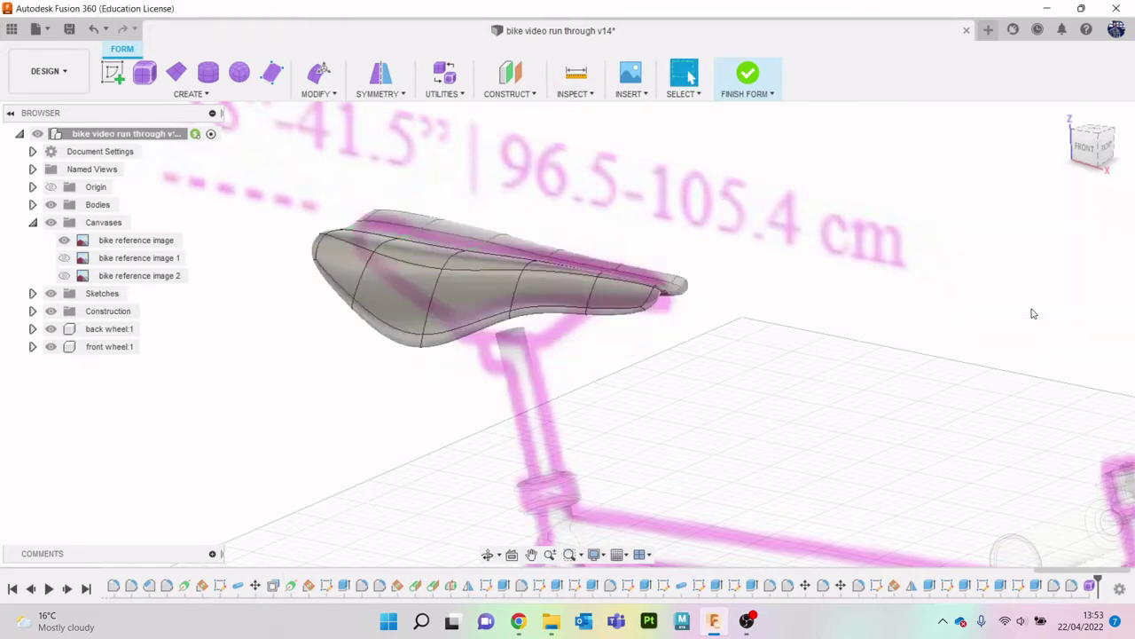
pyautogui.keyDown('shift'); pyautogui.moveTo(568, 333); pyautogui.dragTo(567, 334, button='middle'); pyautogui.keyUp('shift')
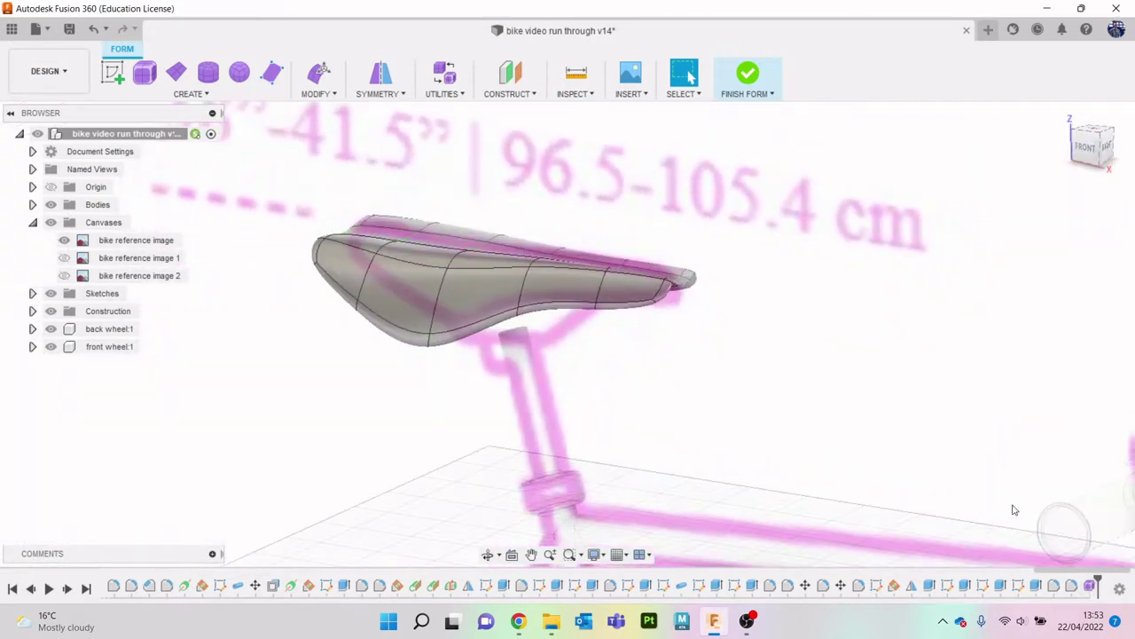
pyautogui.hotkey('ctrl', 'z')
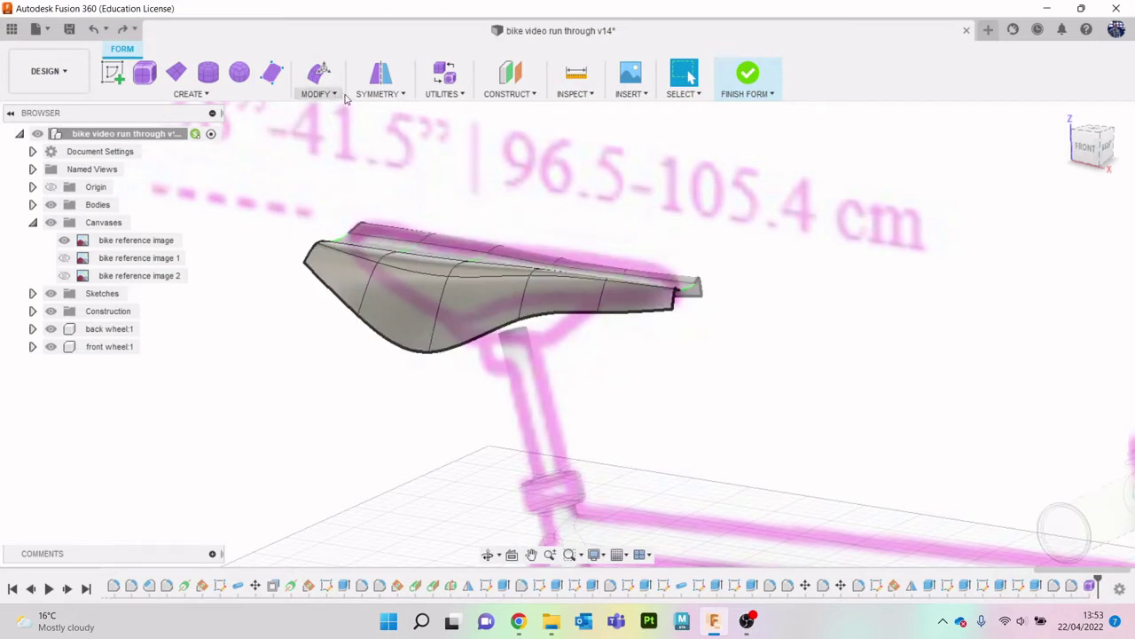
# Thicken the seat to about 1.8 mm with the Soft thicken type.
pyautogui.click(330, 94)
pyautogui.click(371, 471)
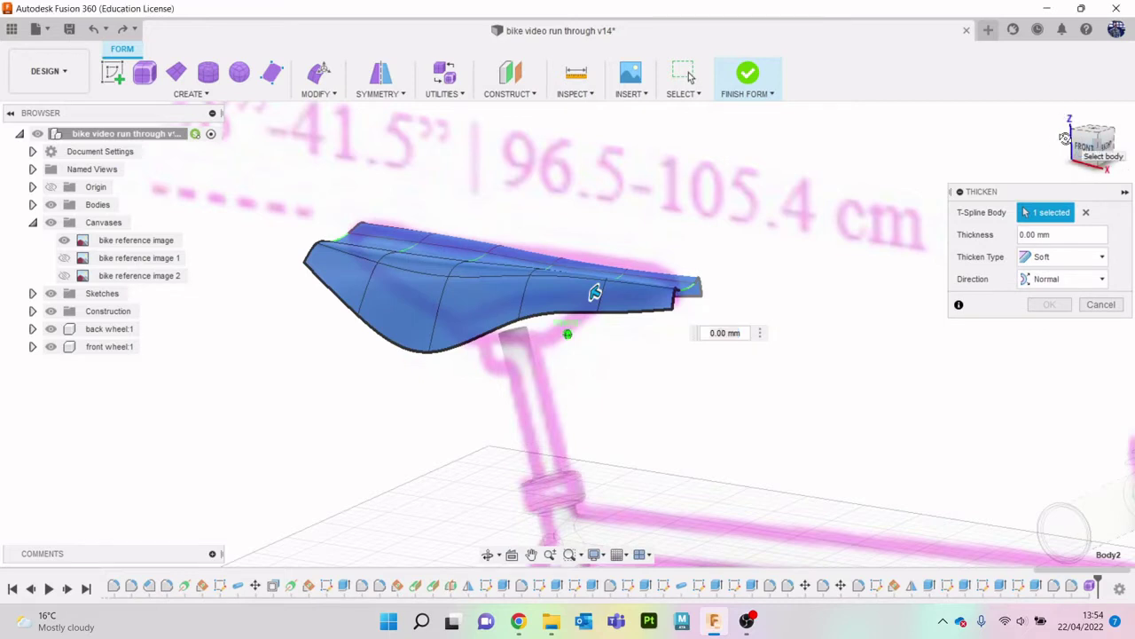
pyautogui.keyDown('shift'); pyautogui.moveTo(595, 293); pyautogui.dragTo(545, 284, button='middle'); pyautogui.keyUp('shift')
pyautogui.moveTo(545, 284); pyautogui.dragTo(533, 272)
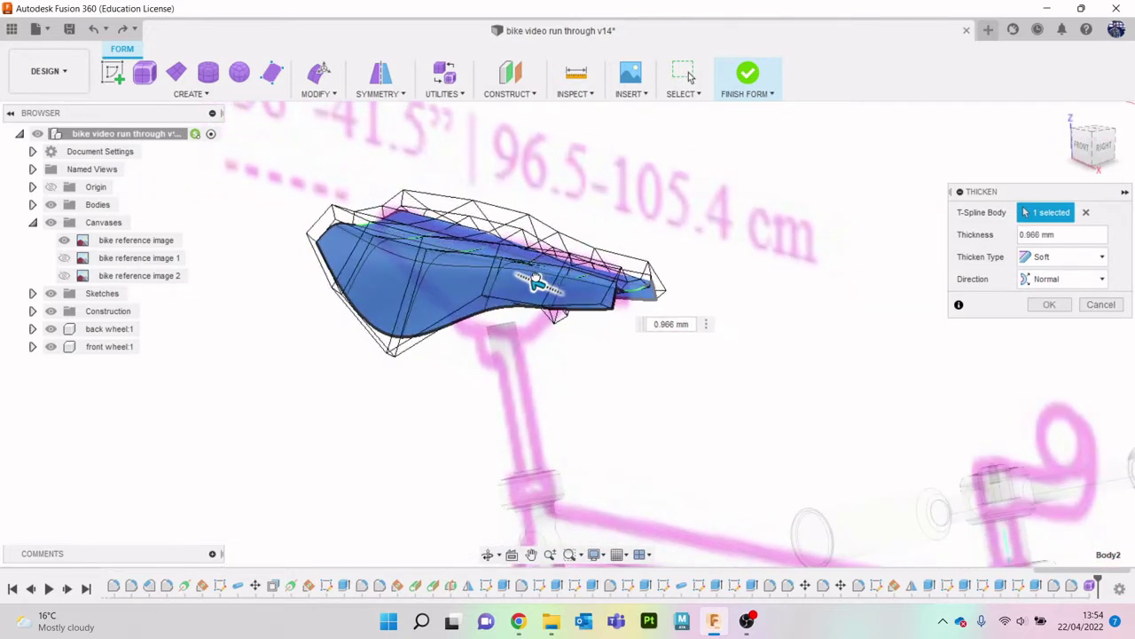
pyautogui.click(1051, 264)
pyautogui.click(1060, 293)
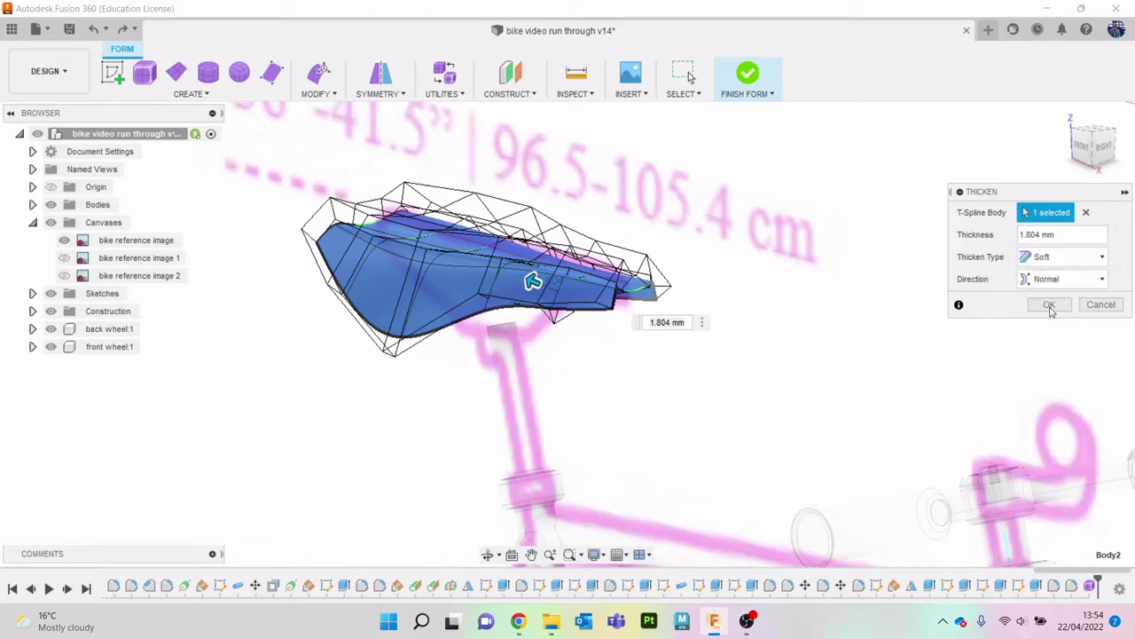
pyautogui.click(1049, 305)
# Finish the seat form and inspect the bike from front and tilted top views.
pyautogui.keyDown('shift'); pyautogui.moveTo(1064, 158); pyautogui.dragTo(1064, 158, button='middle'); pyautogui.keyUp('shift')
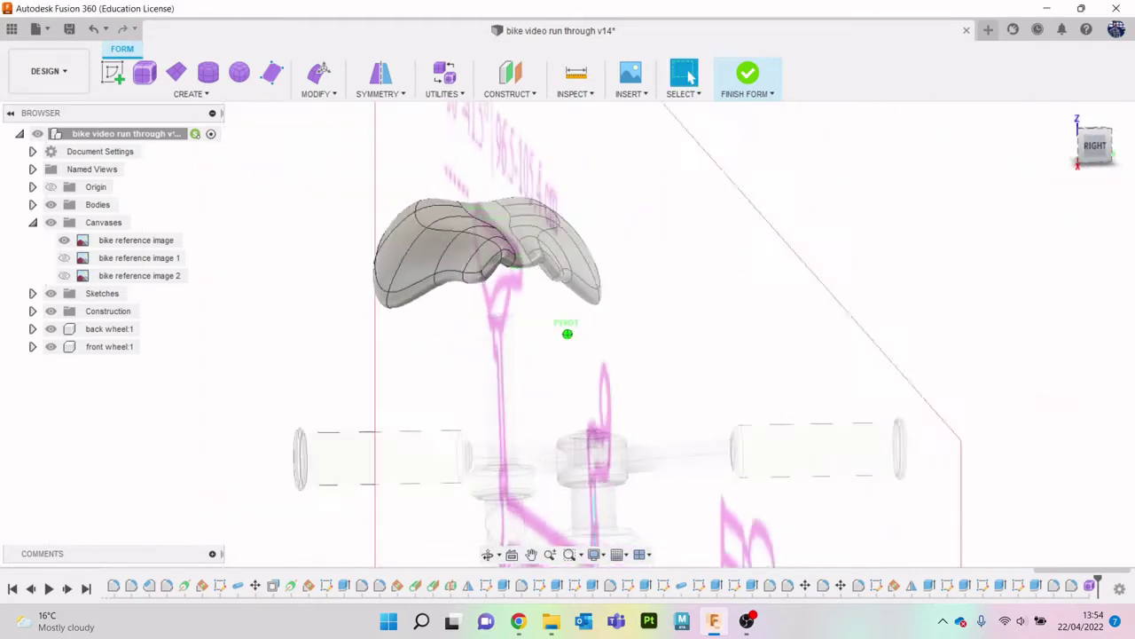
pyautogui.keyDown('shift'); pyautogui.moveTo(568, 334); pyautogui.dragTo(821, 116, button='middle'); pyautogui.keyUp('shift')
pyautogui.click(751, 77)
pyautogui.scroll(-5, 933, 277)
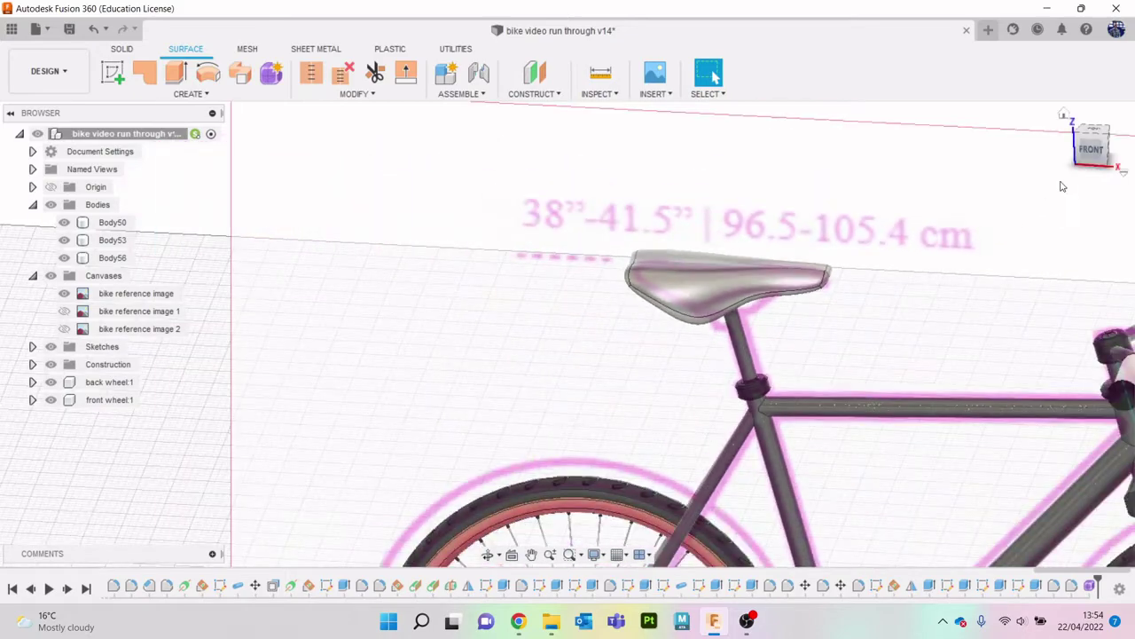
pyautogui.click(1093, 152)
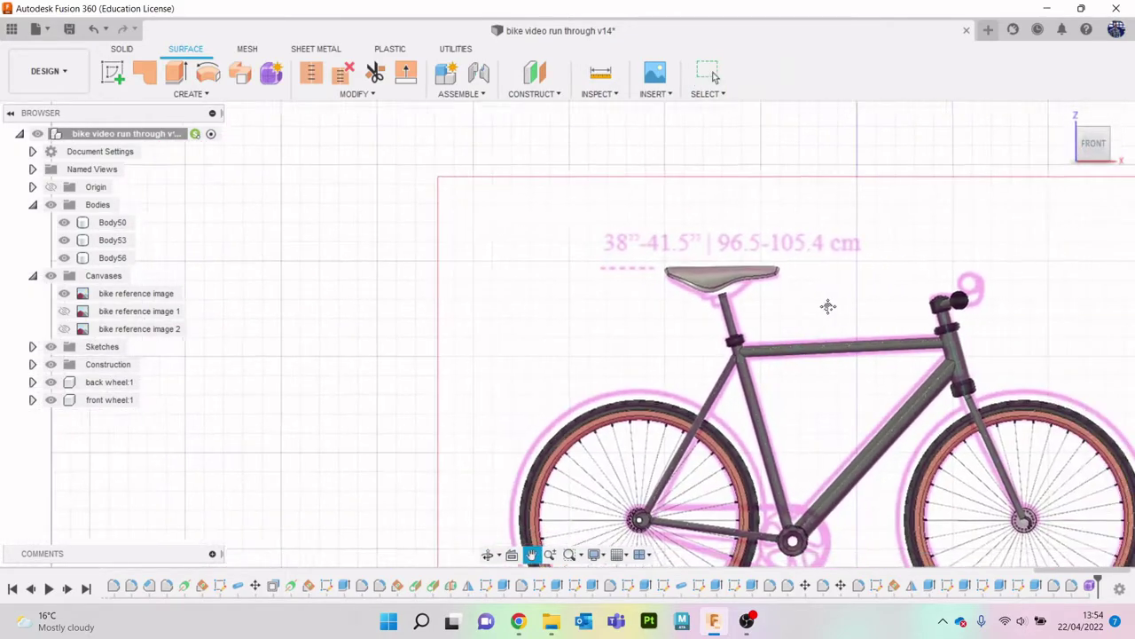
pyautogui.moveTo(813, 306); pyautogui.dragTo(735, 306, button='middle')
pyautogui.keyDown('shift'); pyautogui.moveTo(568, 329); pyautogui.dragTo(621, 266, button='middle'); pyautogui.keyUp('shift')
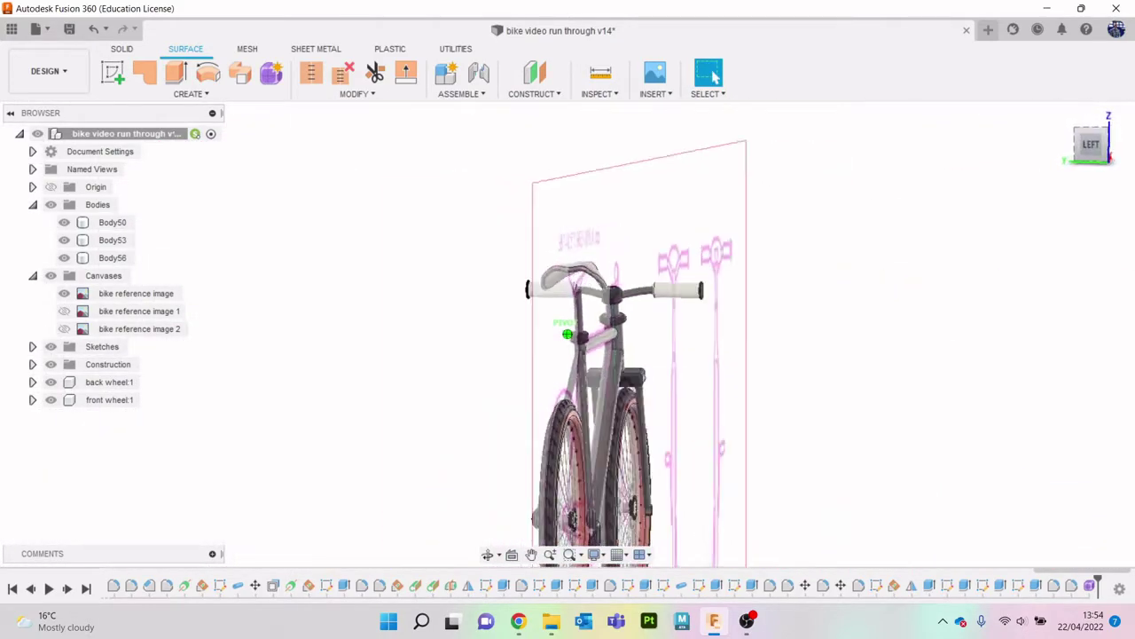
pyautogui.keyDown('shift'); pyautogui.moveTo(567, 333); pyautogui.dragTo(861, 203, button='middle'); pyautogui.keyUp('shift')
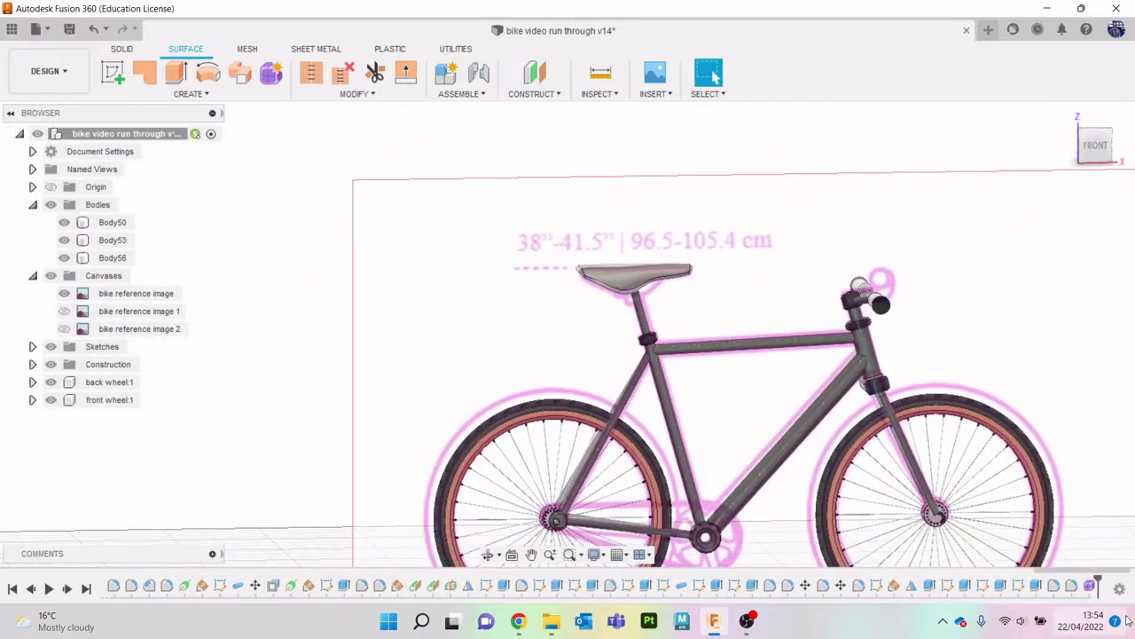
pyautogui.rightClick(1090, 587)
# Reopen the seat form, thicken it to about 0.9 mm, and finish the form.
pyautogui.click(1065, 458)
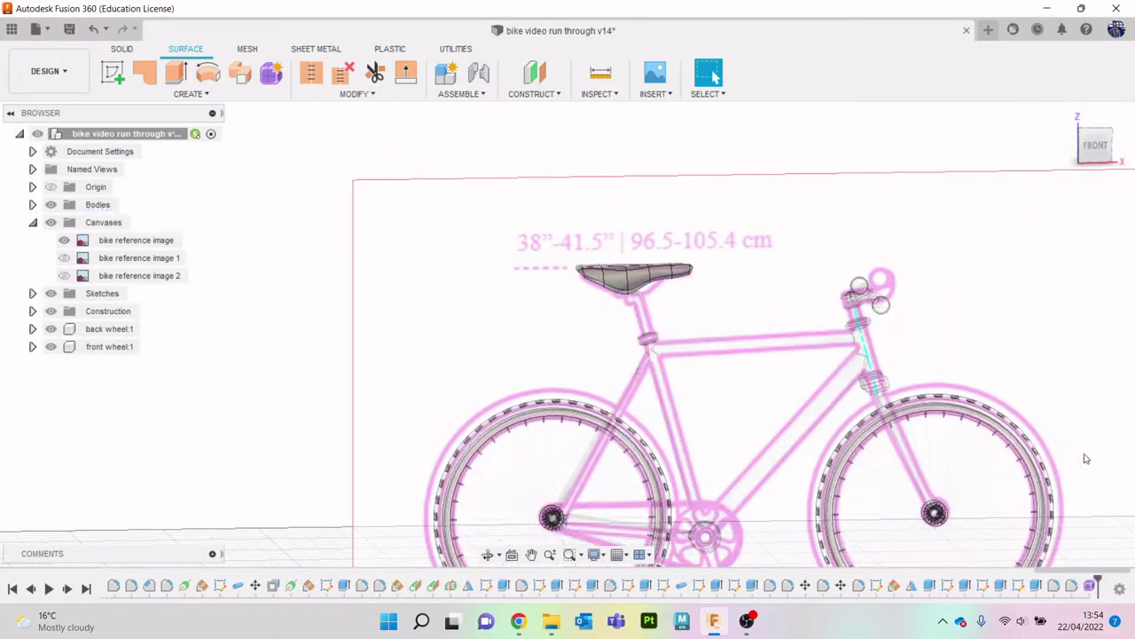
pyautogui.scroll(4, 716, 294)
pyautogui.scroll(2, 716, 294)
pyautogui.click(317, 93)
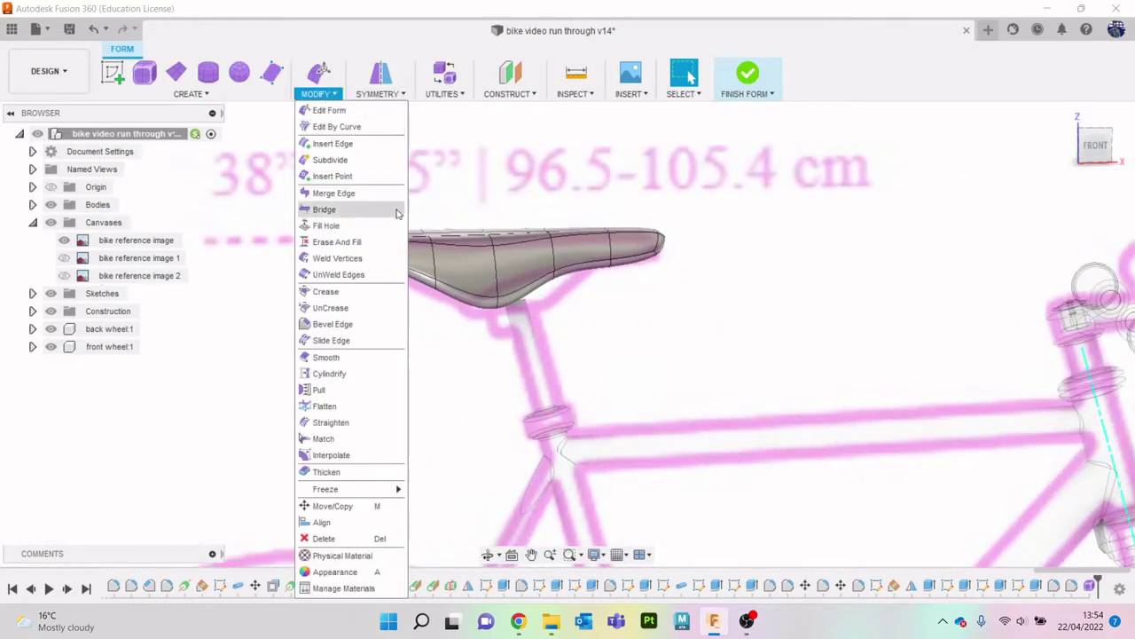
pyautogui.click(328, 471)
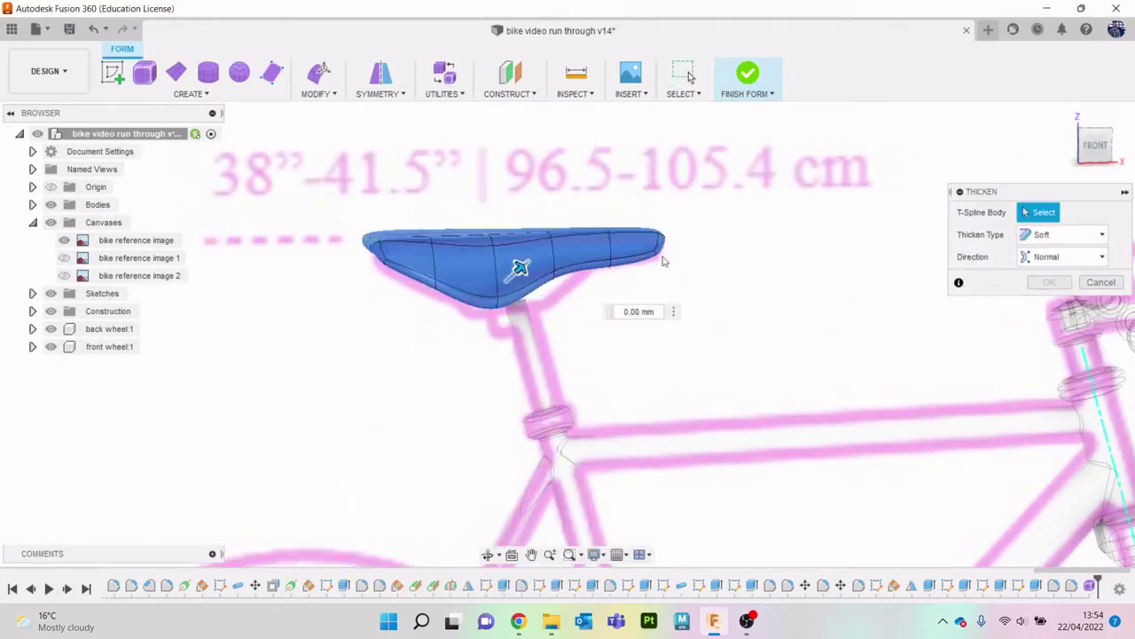
pyautogui.click(511, 291)
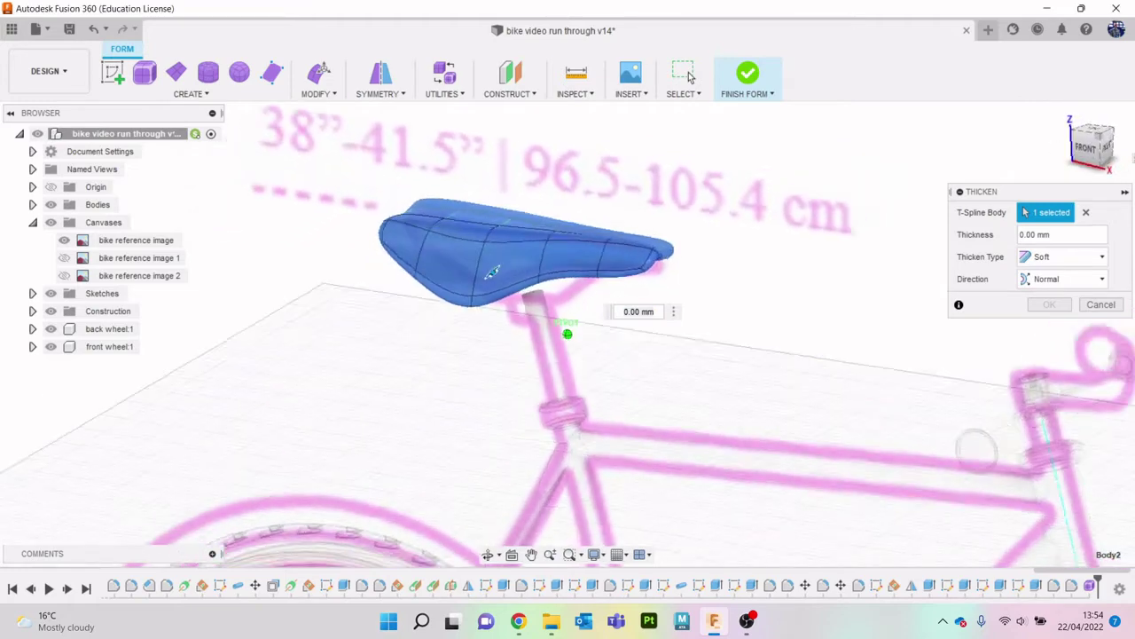
pyautogui.keyDown('shift'); pyautogui.moveTo(520, 267); pyautogui.dragTo(499, 263, button='middle'); pyautogui.keyUp('shift')
pyautogui.scroll(3, 498, 262)
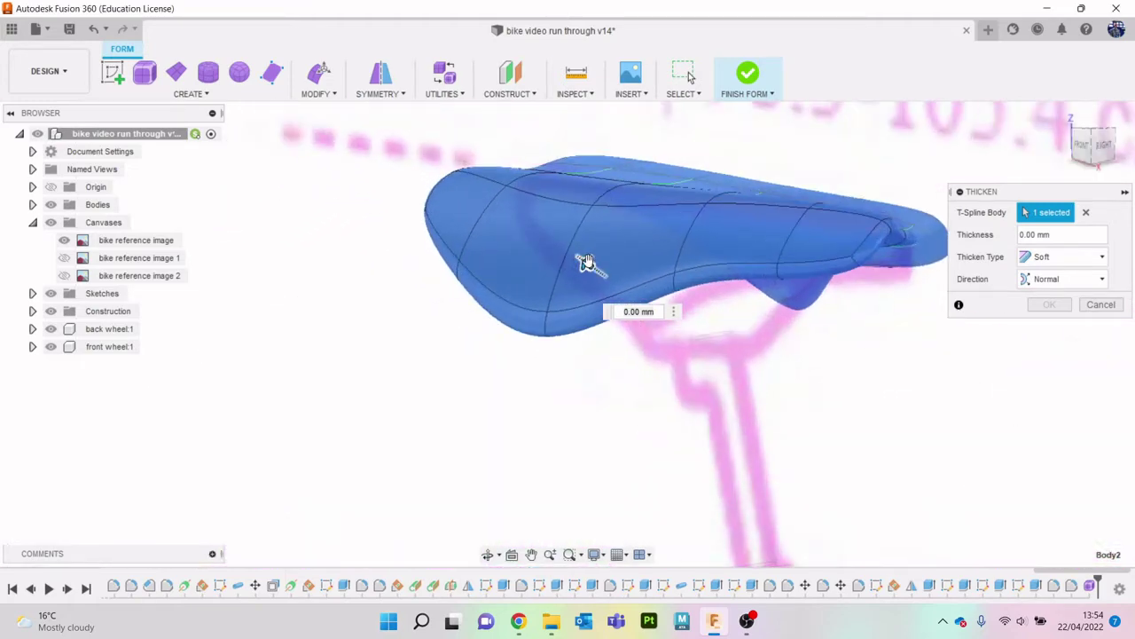
pyautogui.moveTo(585, 260); pyautogui.dragTo(577, 256)
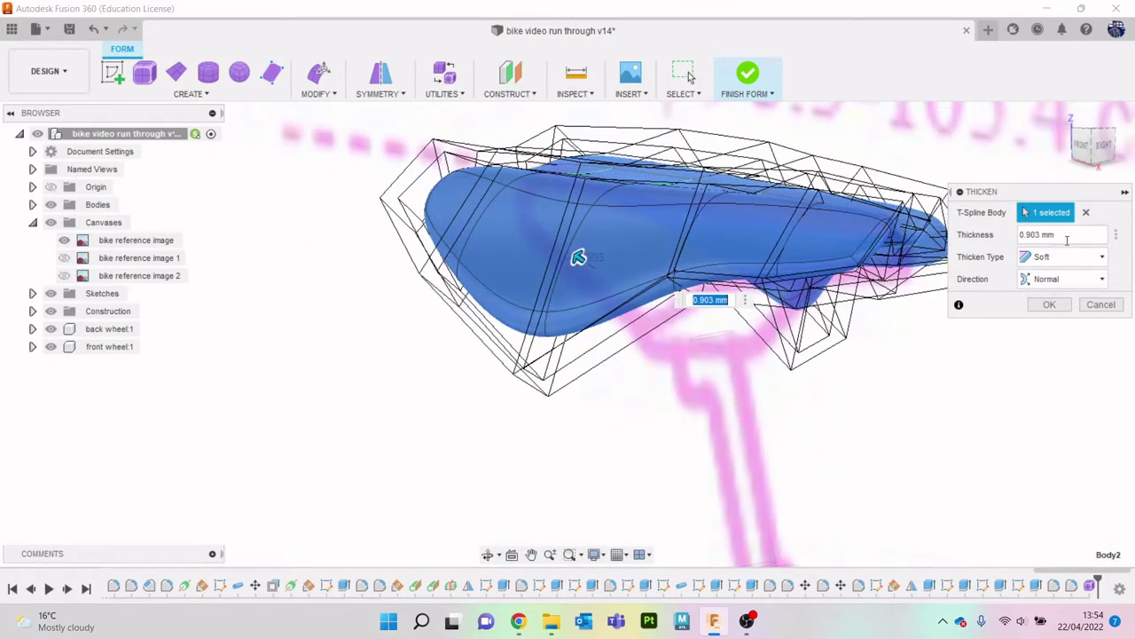
pyautogui.click(1046, 305)
pyautogui.scroll(-3, 984, 311)
pyautogui.scroll(-3, 1045, 257)
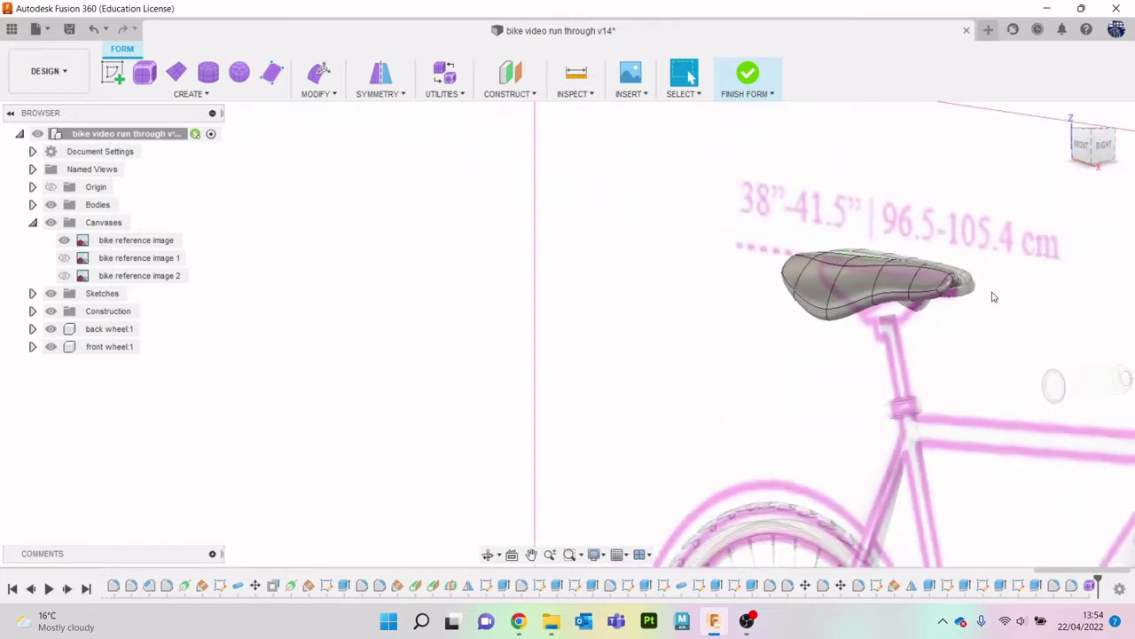
pyautogui.click(750, 78)
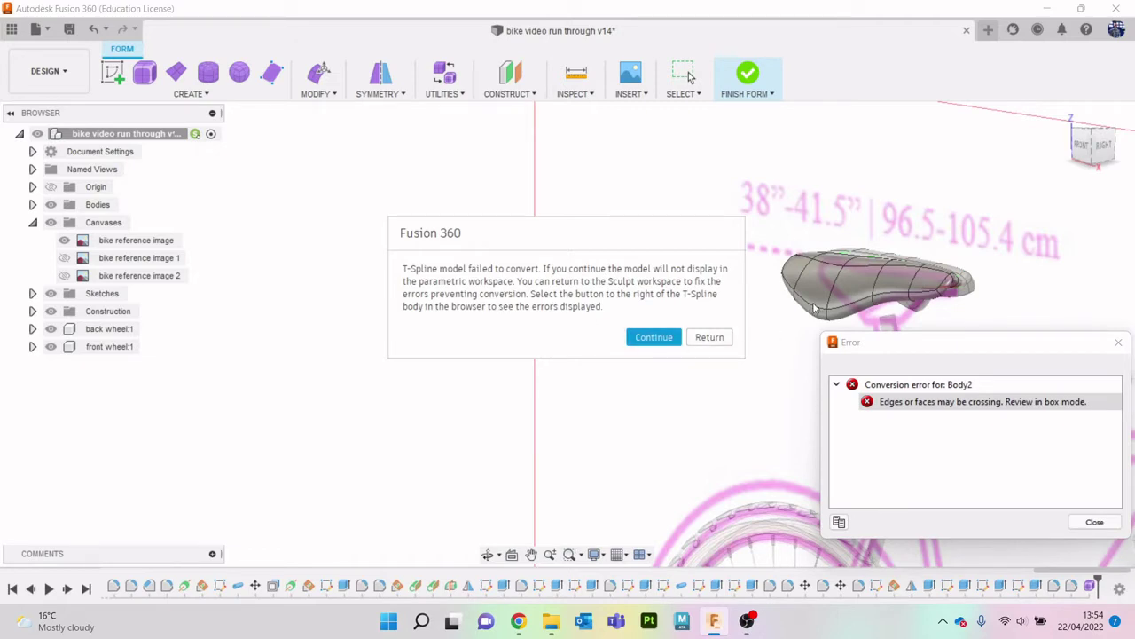
# Dismiss the conversion failure and reopen the saddle Form feature from a right-side view.
pyautogui.click(670, 344)
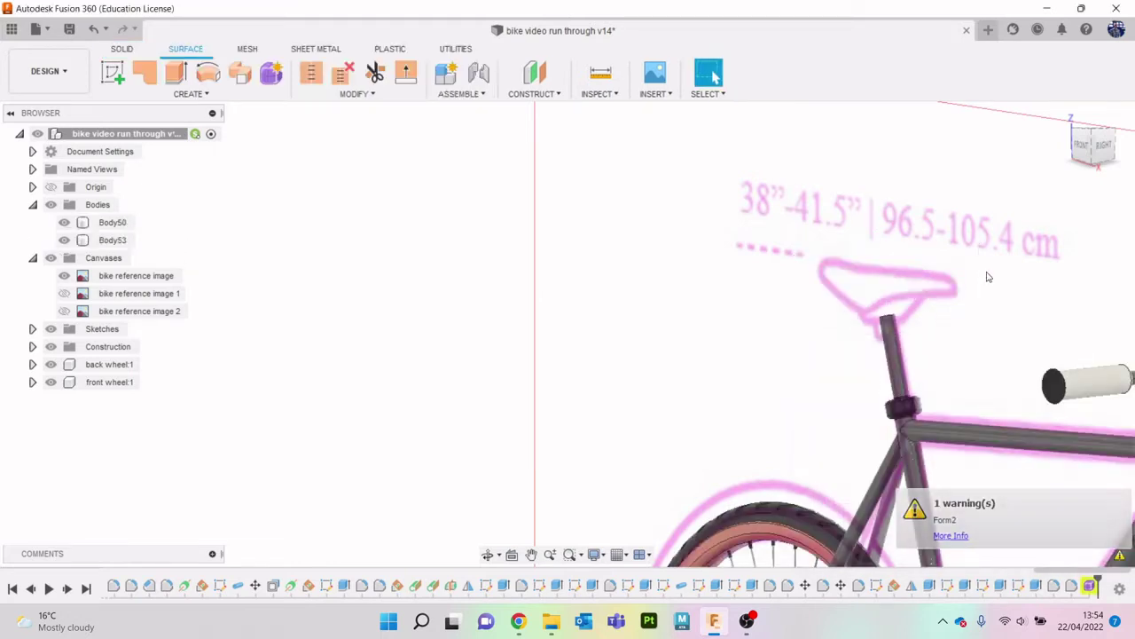
pyautogui.moveTo(1004, 311); pyautogui.dragTo(907, 309, button='middle')
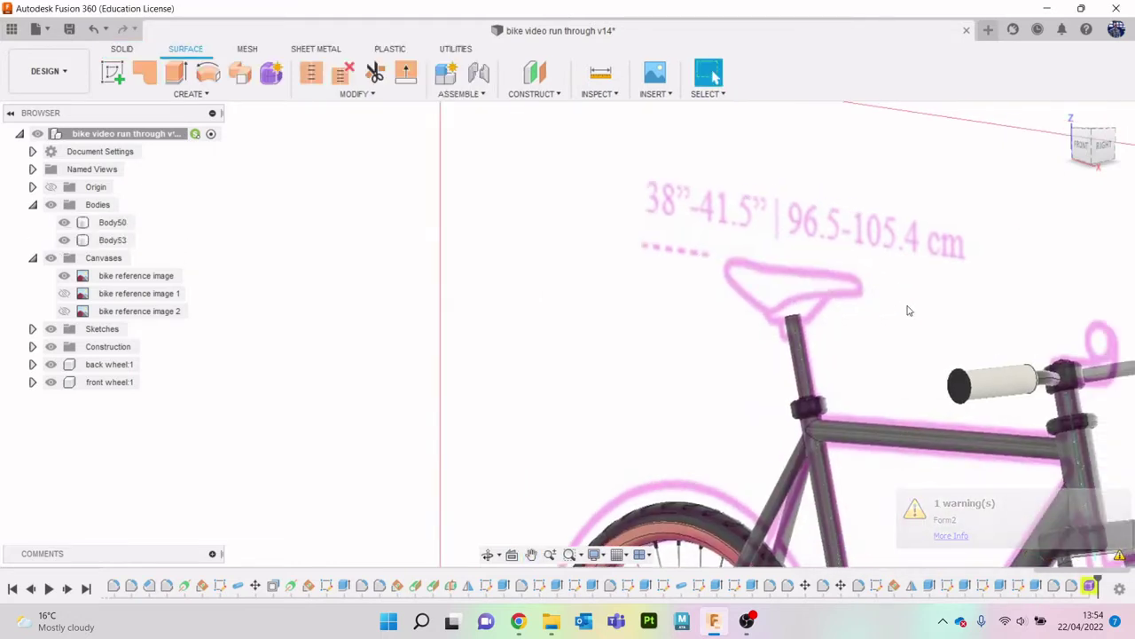
pyautogui.rightClick(1090, 585)
pyautogui.click(1021, 438)
pyautogui.scroll(5, 831, 265)
pyautogui.moveTo(1093, 158)
pyautogui.keyDown('shift'); pyautogui.mouseDown(button='middle')
pyautogui.moveTo(975, 231)
pyautogui.moveTo(1100, 155)
pyautogui.mouseUp(button='middle'); pyautogui.keyUp('shift')
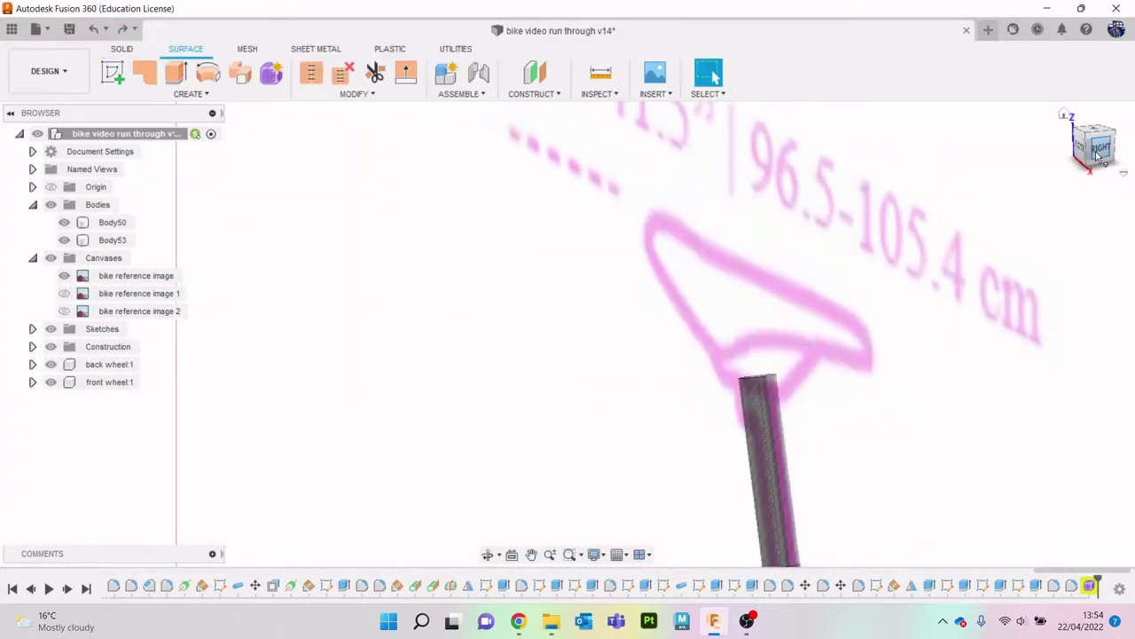
pyautogui.hotkey('ctrl', 'z')
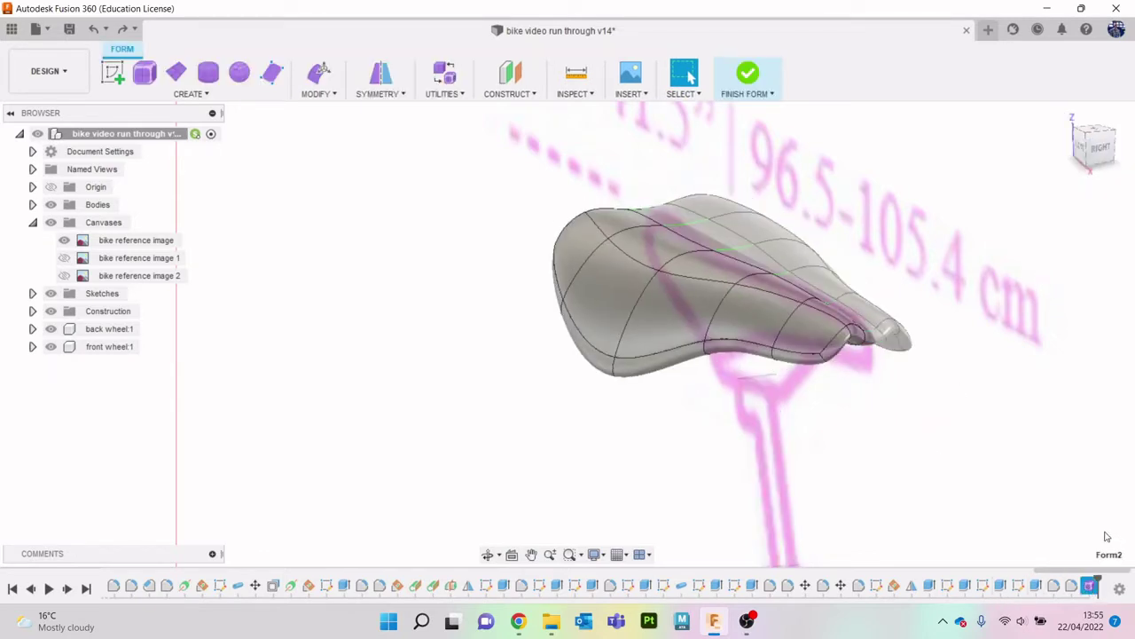
# Finish the current form, then reopen the saddle form feature from the history.
pyautogui.click(749, 75)
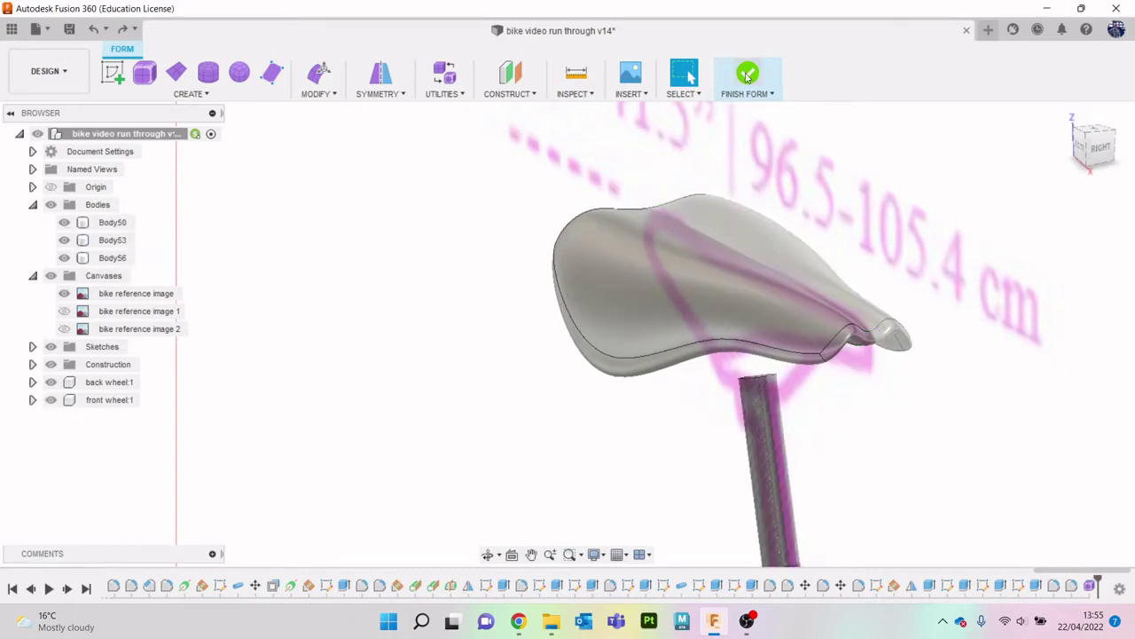
pyautogui.click(1091, 586)
pyautogui.rightClick(1091, 586)
pyautogui.click(1049, 464)
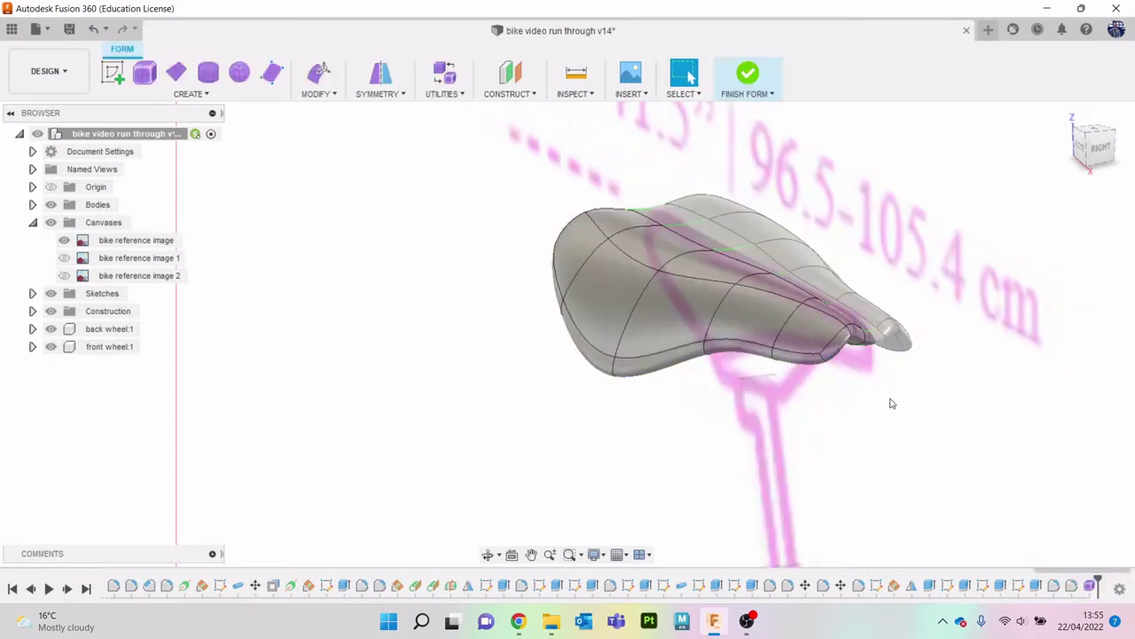
# Thicken the saddle surface to about 0.26 mm and finish the form.
pyautogui.click(321, 93)
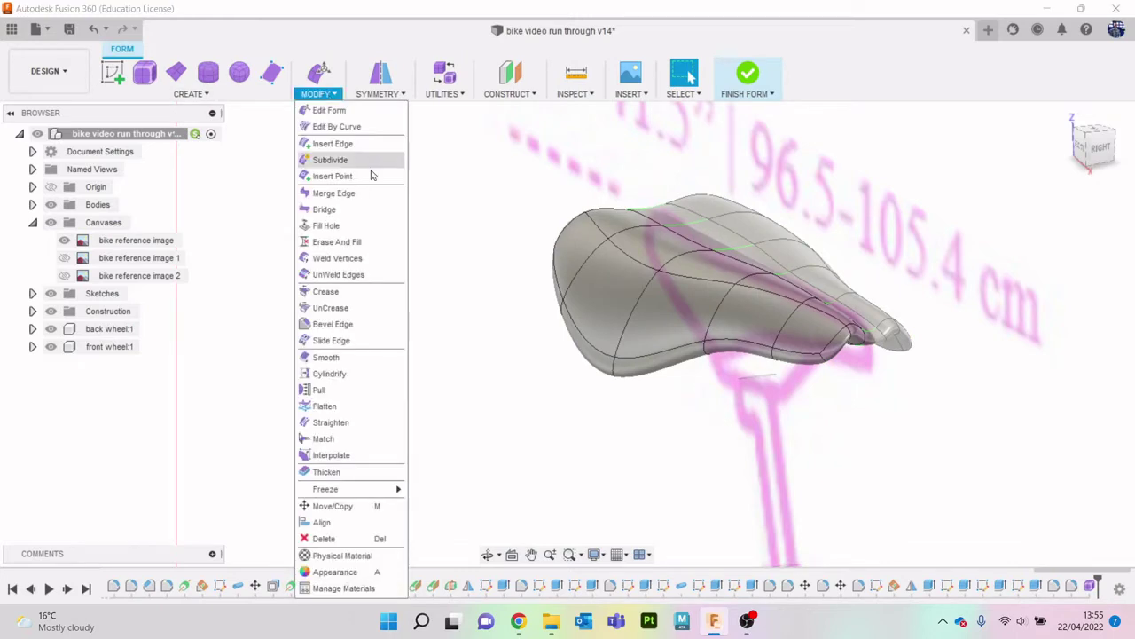
pyautogui.click(337, 472)
pyautogui.click(700, 302)
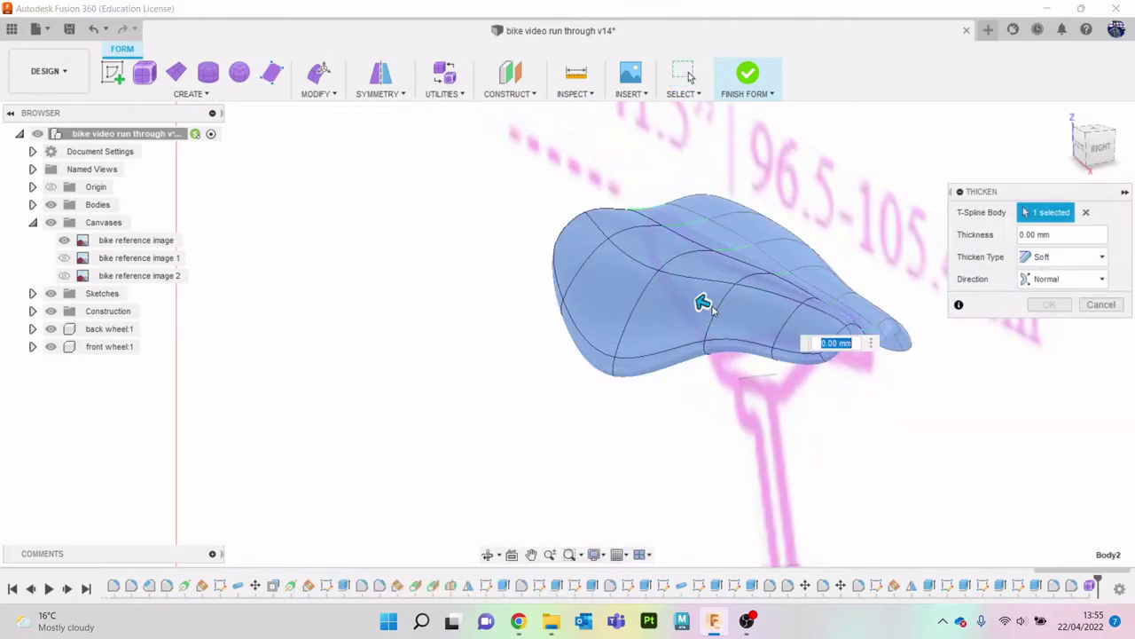
pyautogui.moveTo(698, 301); pyautogui.dragTo(684, 299)
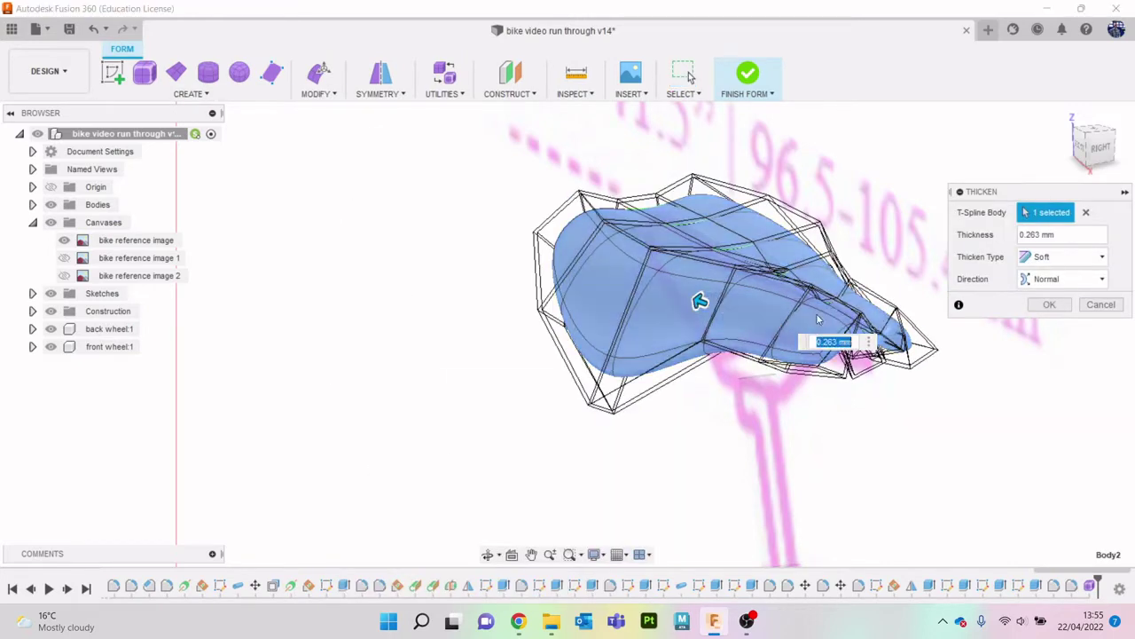
pyautogui.keyDown('shift'); pyautogui.moveTo(689, 299); pyautogui.dragTo(683, 301, button='middle'); pyautogui.keyUp('shift')
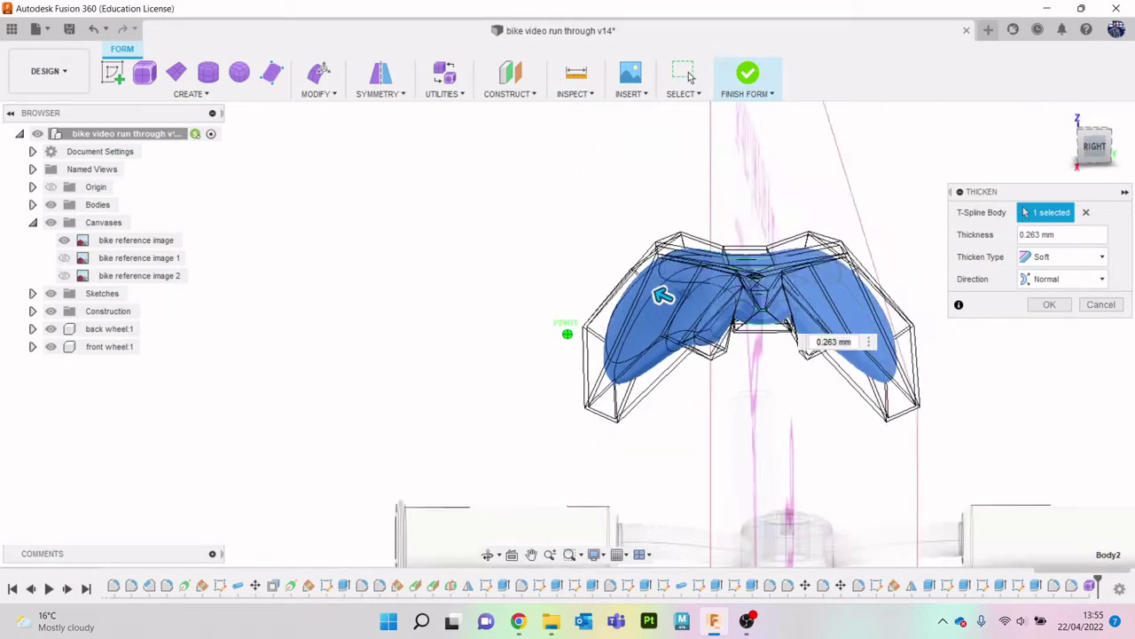
pyautogui.click(1051, 257)
pyautogui.click(1045, 292)
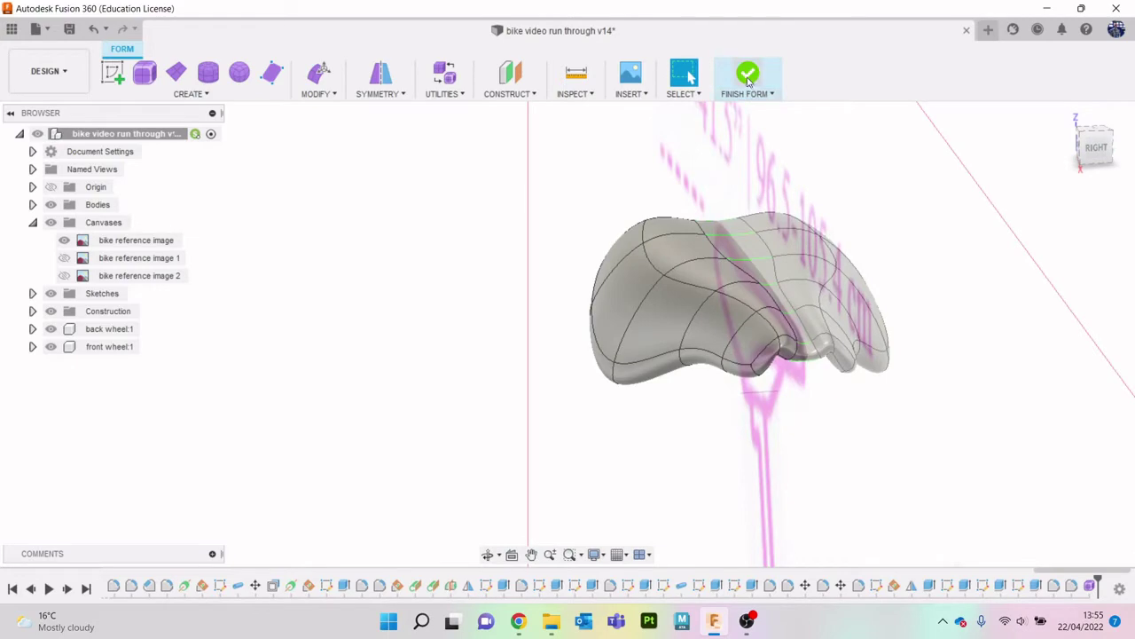
pyautogui.click(747, 76)
pyautogui.keyDown('shift'); pyautogui.moveTo(567, 334); pyautogui.dragTo(567, 333, button='middle'); pyautogui.keyUp('shift')
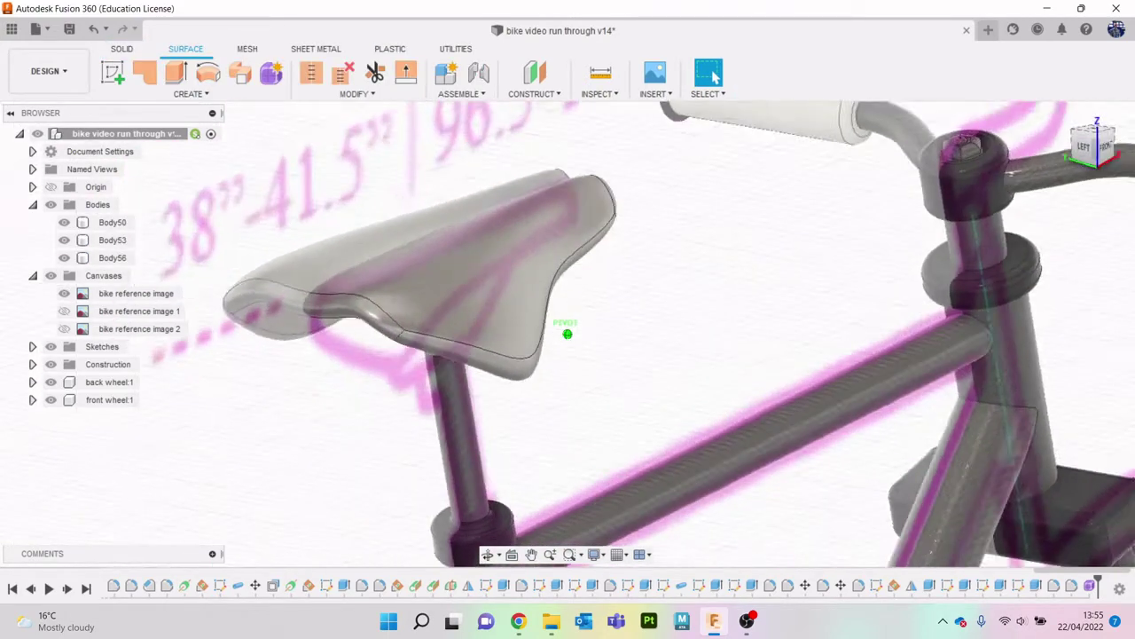
# Hide the reference canvases and save the bike design as version 15.
pyautogui.click(51, 280)
pyautogui.scroll(-5, 381, 359)
pyautogui.scroll(-3, 388, 362)
pyautogui.moveTo(387, 362); pyautogui.dragTo(603, 307, button='middle')
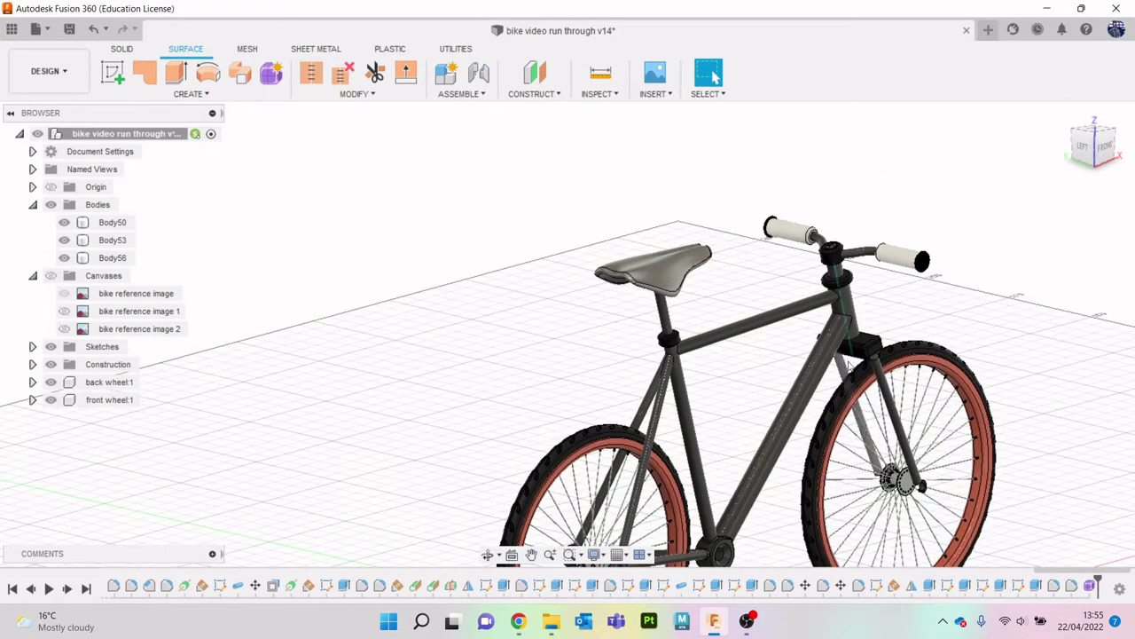
pyautogui.keyDown('shift'); pyautogui.moveTo(1129, 151); pyautogui.dragTo(1133, 156, button='middle'); pyautogui.keyUp('shift')
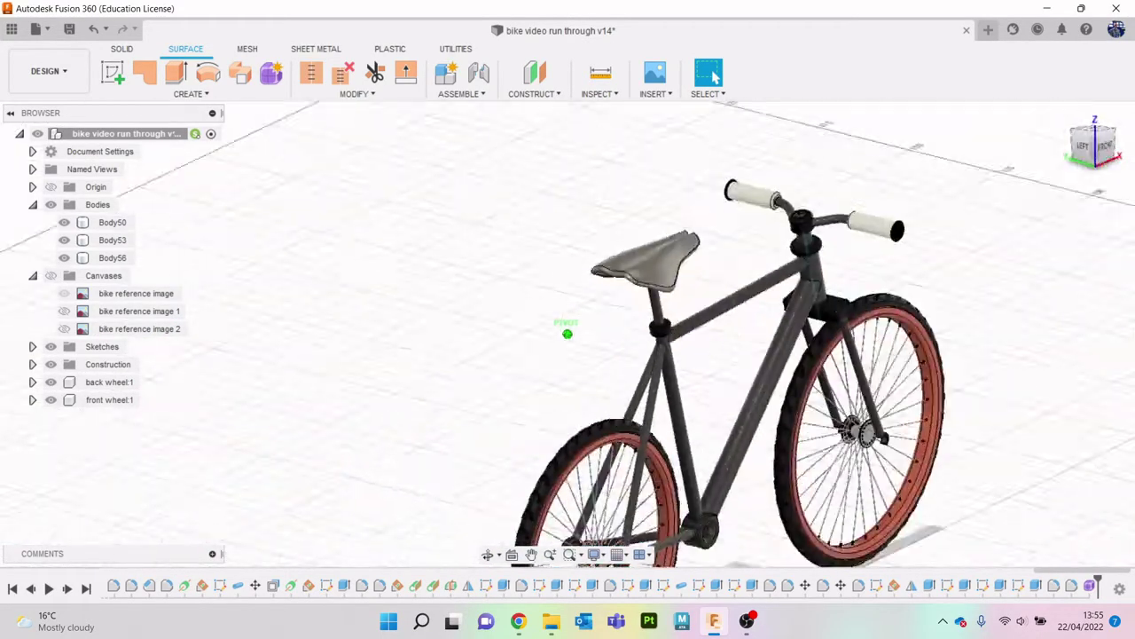
pyautogui.click(69, 29)
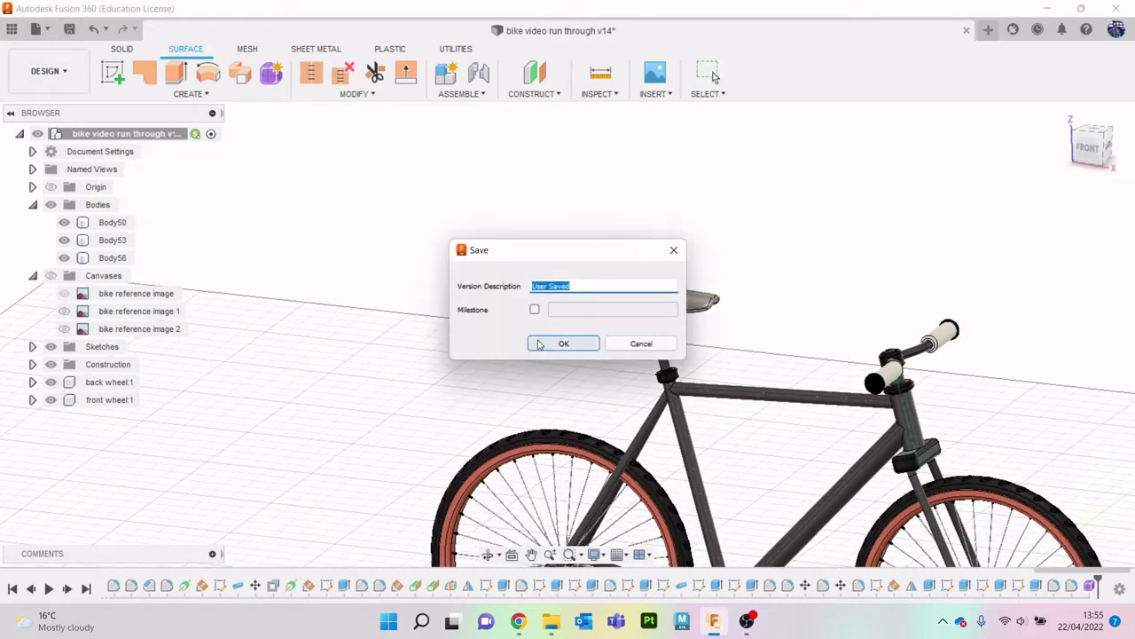
pyautogui.click(538, 344)
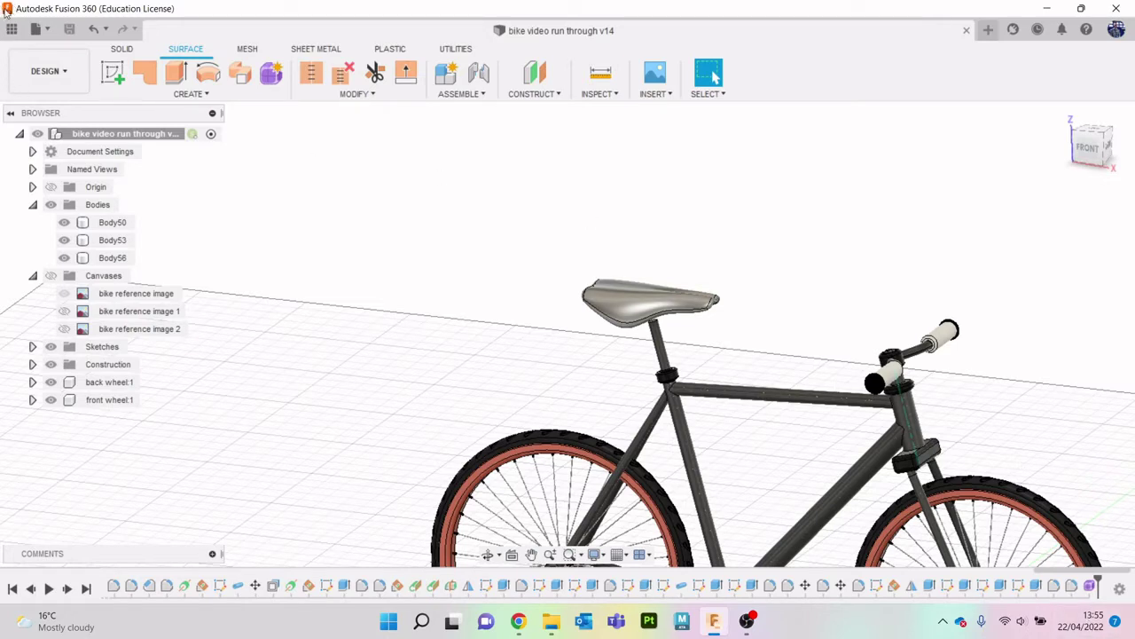
# Orbit around the bike to a straight side view and toggle the bike reference image.
pyautogui.moveTo(1091, 146)
pyautogui.keyDown('shift'); pyautogui.moveTo(568, 330); pyautogui.dragTo(496, 334, button='middle'); pyautogui.keyUp('shift')
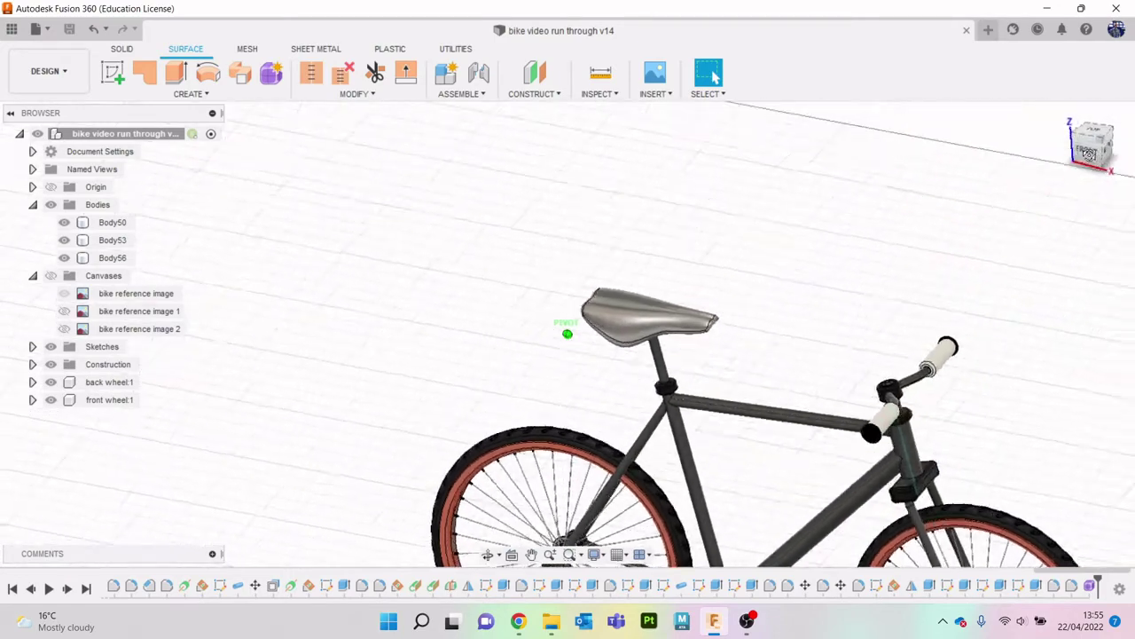
pyautogui.moveTo(568, 333)
pyautogui.keyDown('shift'); pyautogui.mouseDown(button='middle')
pyautogui.moveTo(638, 337)
pyautogui.moveTo(532, 334)
pyautogui.mouseUp(button='middle'); pyautogui.keyUp('shift')
pyautogui.scroll(-3, 719, 317)
pyautogui.scroll(-3, 719, 317)
pyautogui.keyDown('shift'); pyautogui.moveTo(1100, 151); pyautogui.dragTo(993, 151, button='middle'); pyautogui.keyUp('shift')
pyautogui.click(1093, 151)
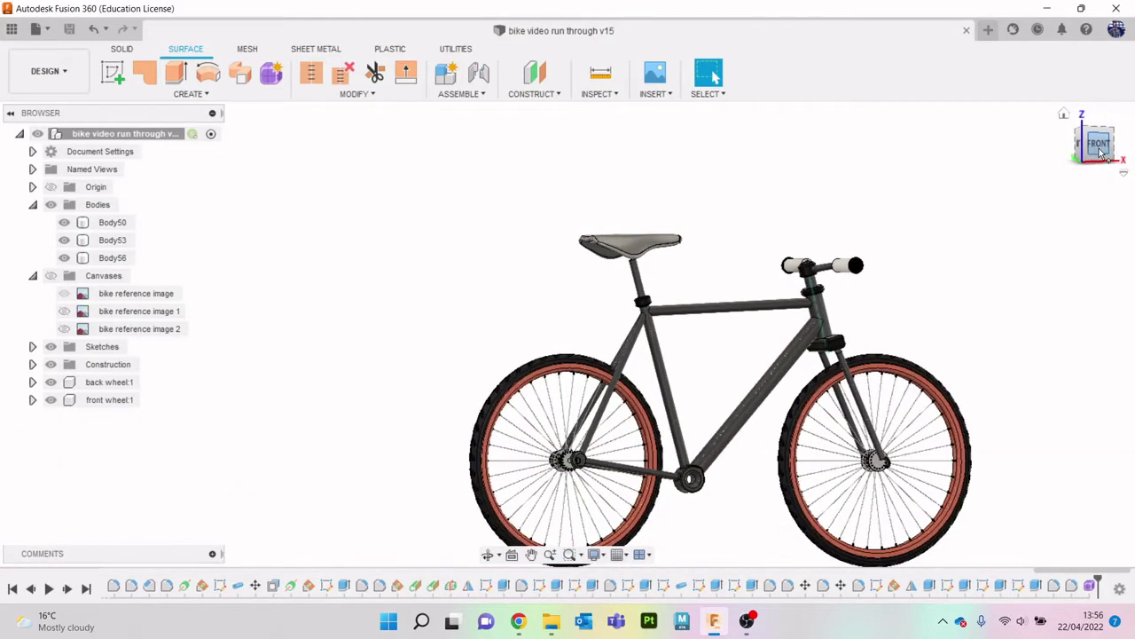
pyautogui.click(64, 294)
# Show the bike reference image behind the model again.
pyautogui.click(33, 276)
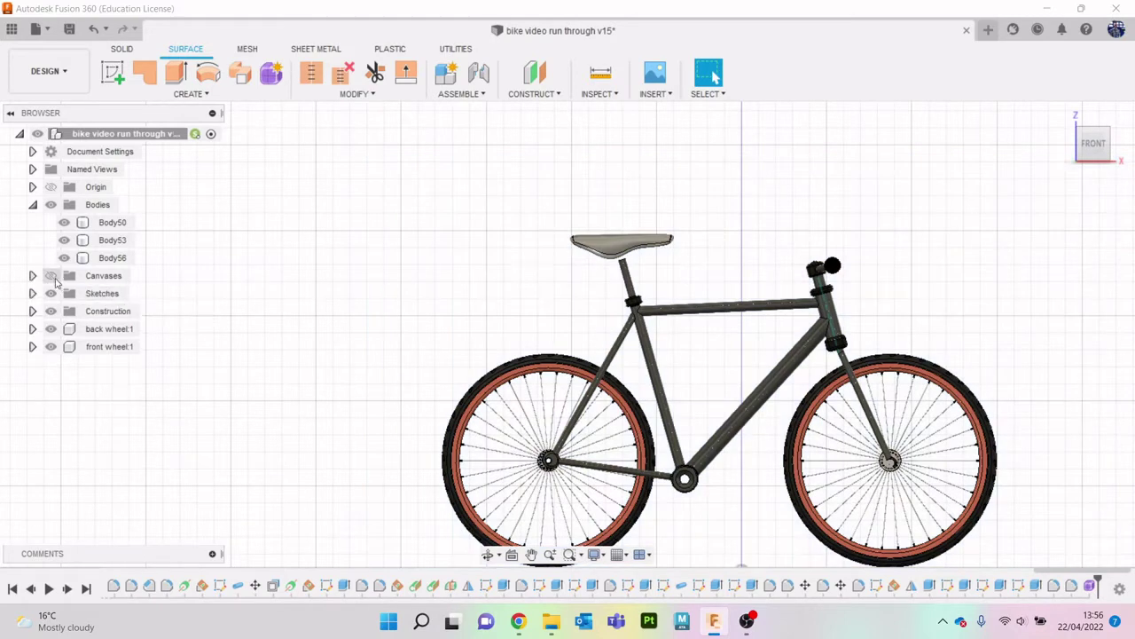
pyautogui.click(33, 275)
pyautogui.click(64, 294)
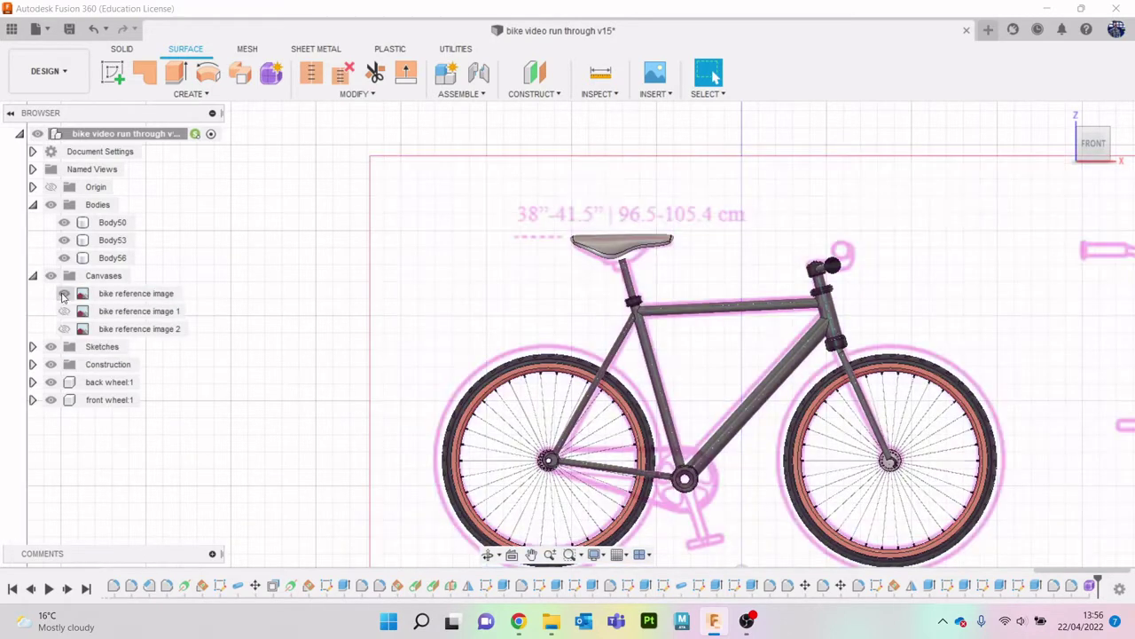
pyautogui.scroll(4, 683, 233)
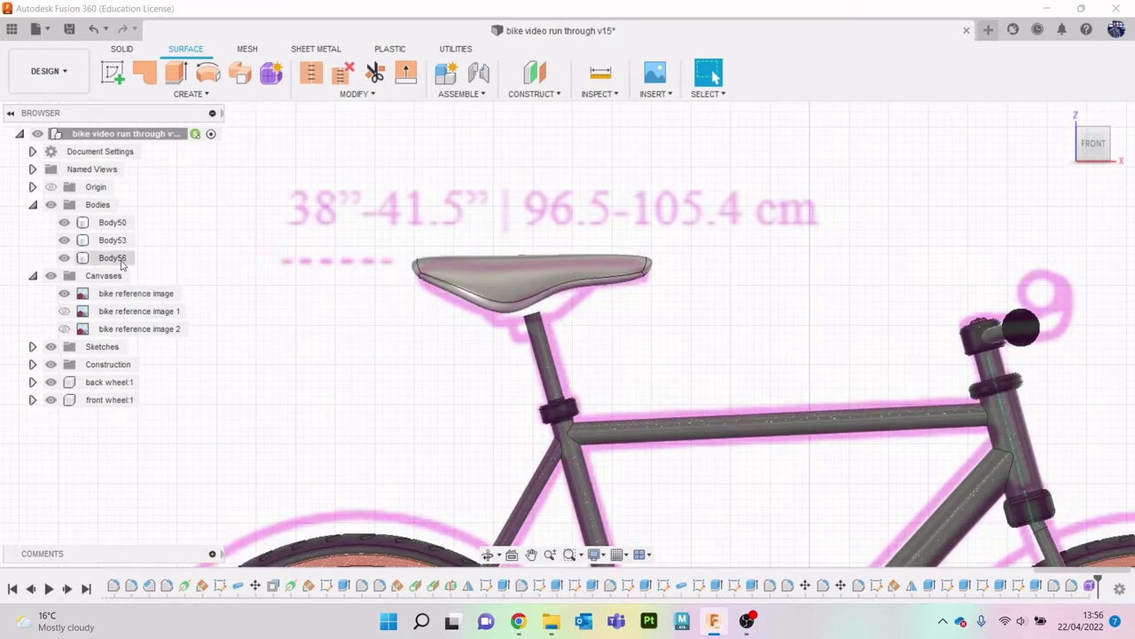
# Lower the seat body Body56 about 0.84 mm using Move/Copy.
pyautogui.click(121, 259)
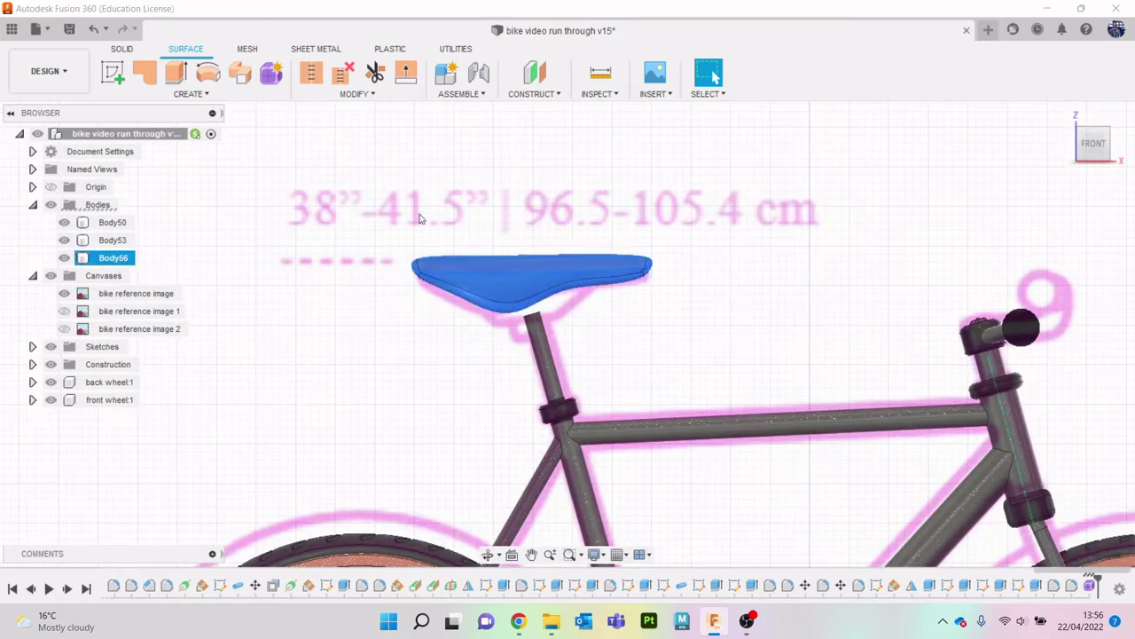
pyautogui.rightClick(112, 258)
pyautogui.click(155, 267)
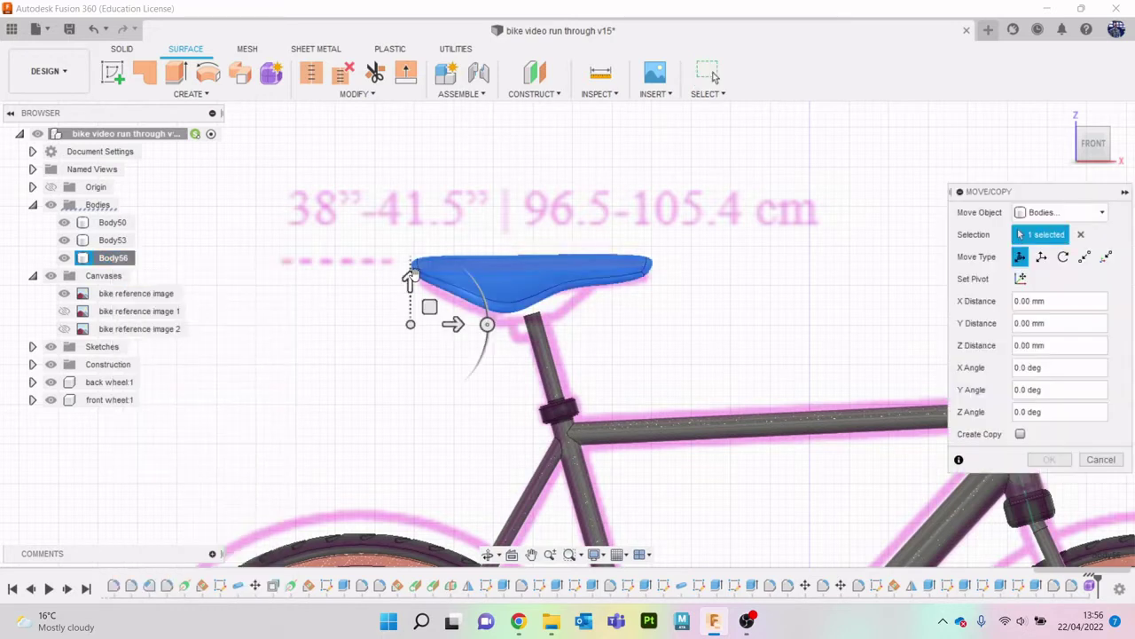
pyautogui.moveTo(409, 280); pyautogui.dragTo(409, 284)
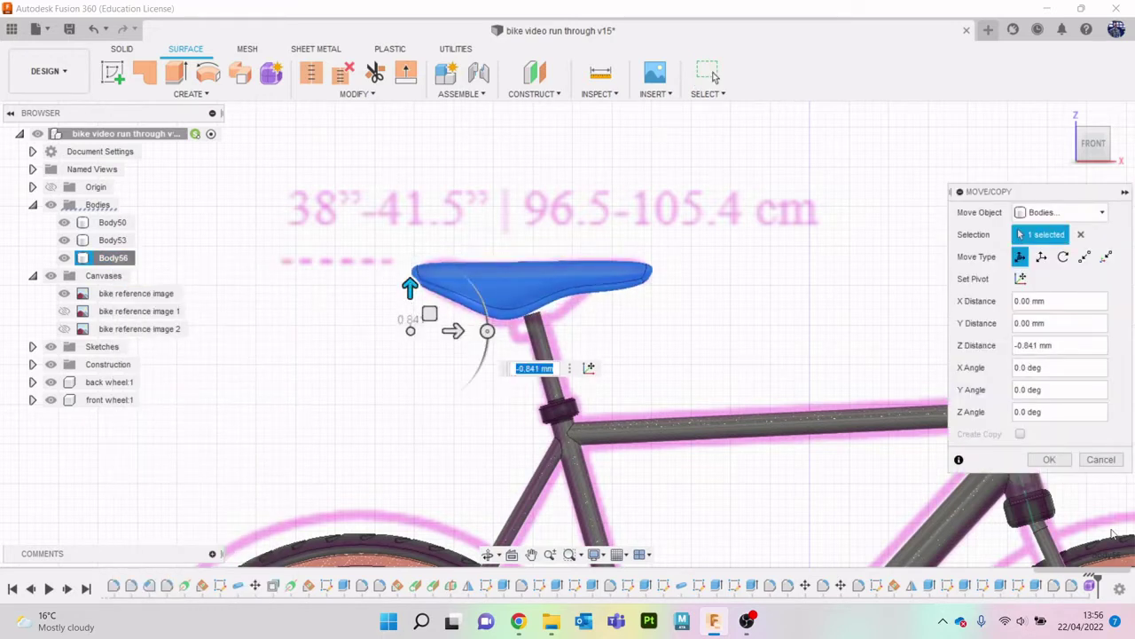
pyautogui.click(1049, 460)
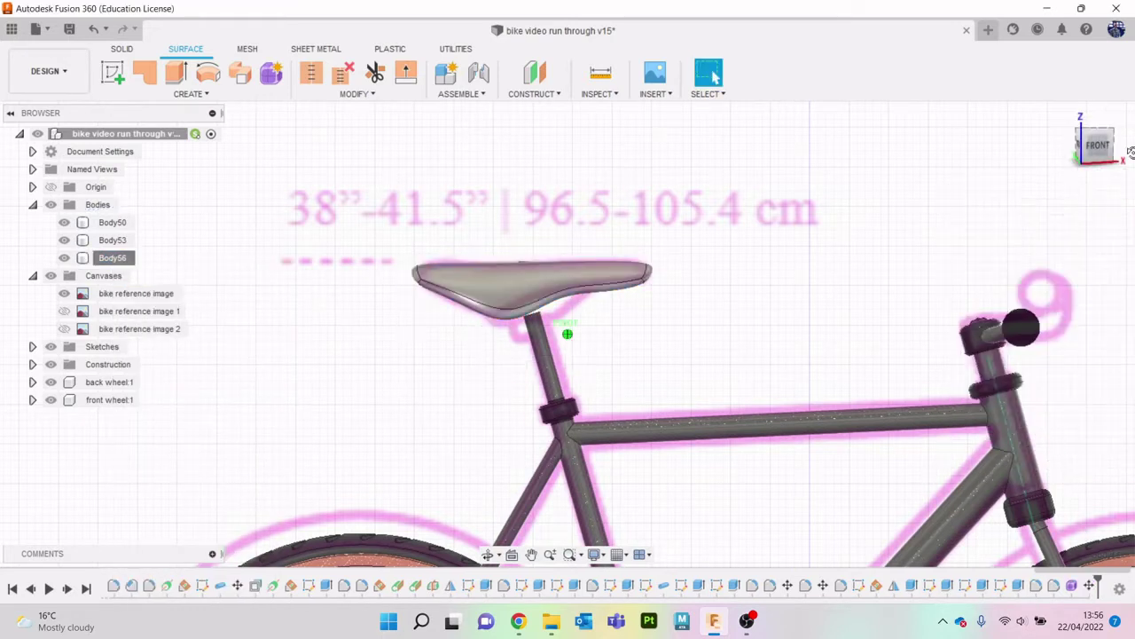
pyautogui.keyDown('shift'); pyautogui.moveTo(567, 334); pyautogui.dragTo(603, 529, button='middle'); pyautogui.keyUp('shift')
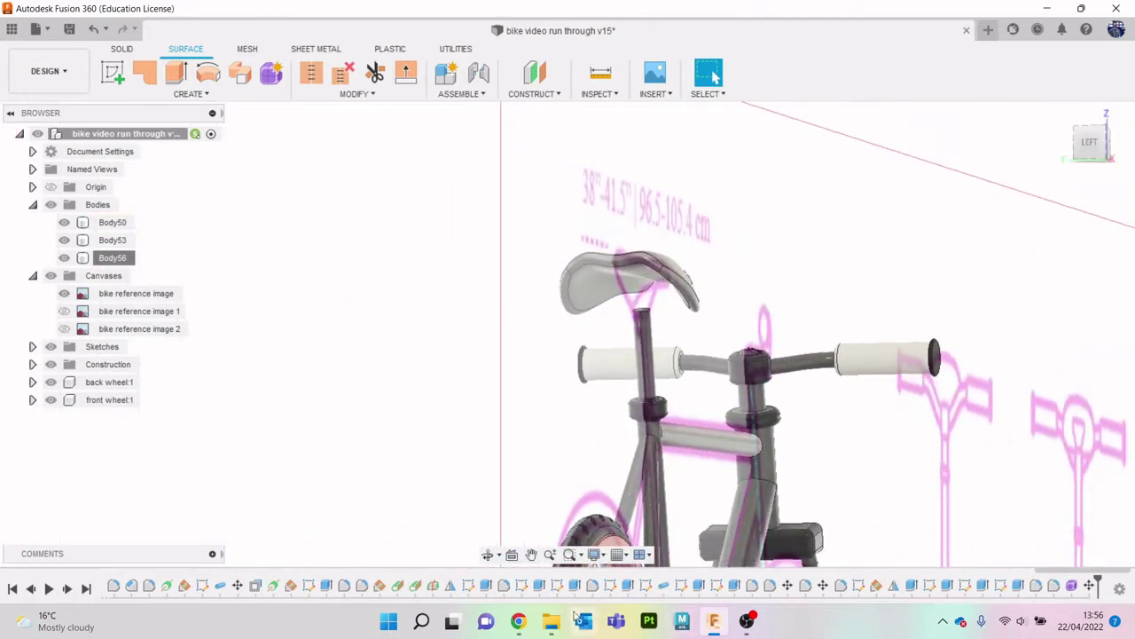
# Close the 'bike seat - Google Search' tab in Chrome and minimize the browser.
pyautogui.click(526, 625)
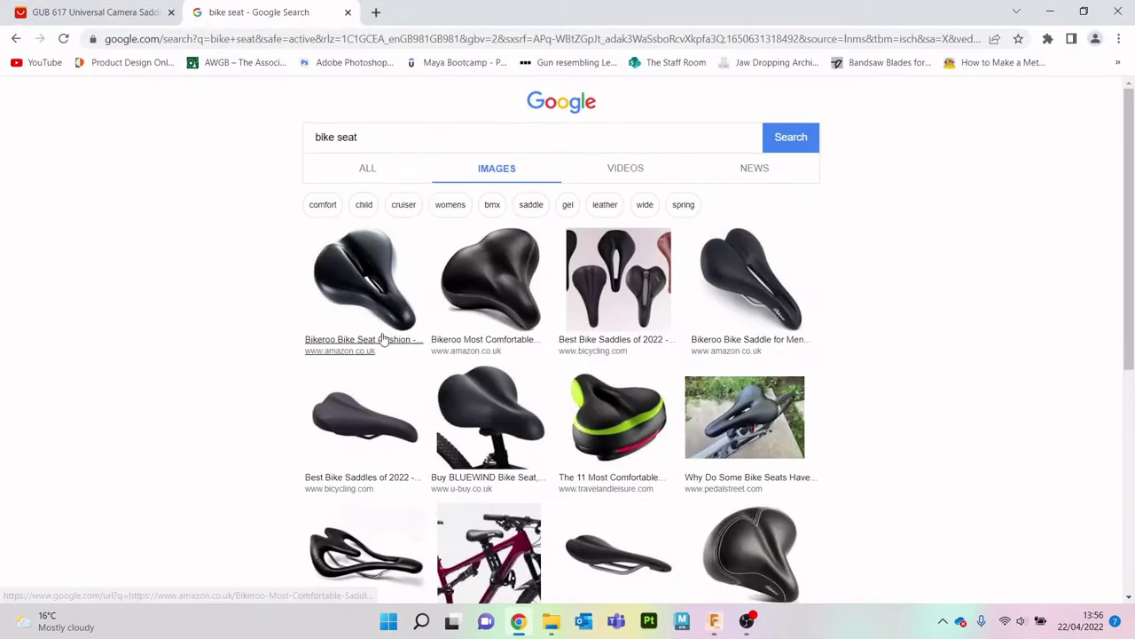
pyautogui.click(348, 13)
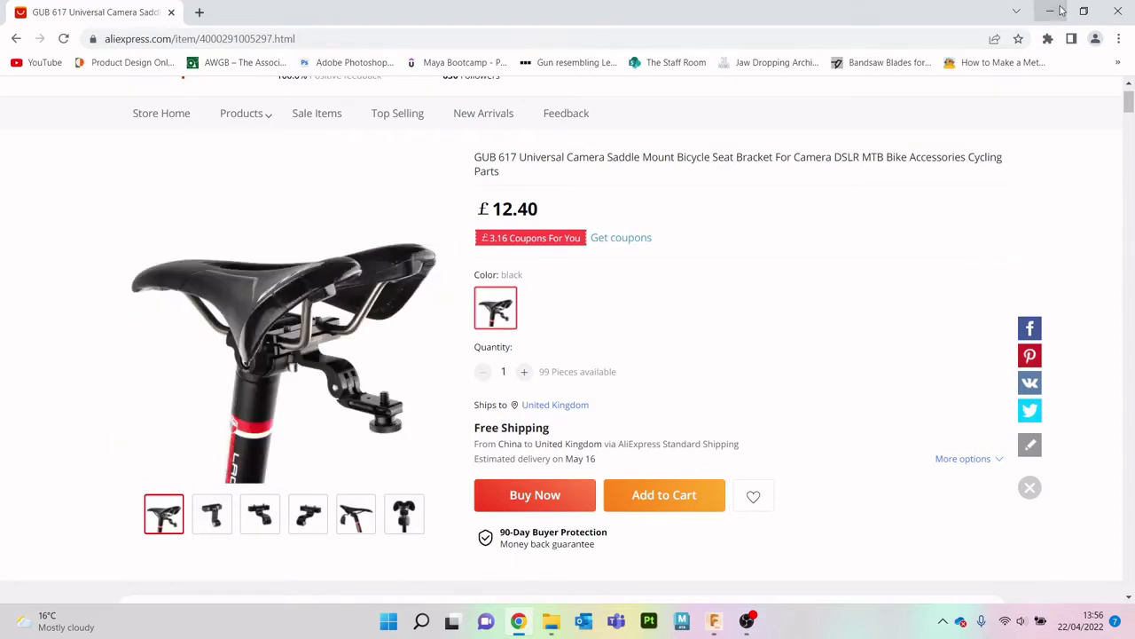
pyautogui.click(1061, 10)
# Hide the reference images and front wheel, and zoom in on the saddle and post top.
pyautogui.keyDown('shift'); pyautogui.moveTo(568, 333); pyautogui.dragTo(496, 337, button='middle'); pyautogui.keyUp('shift')
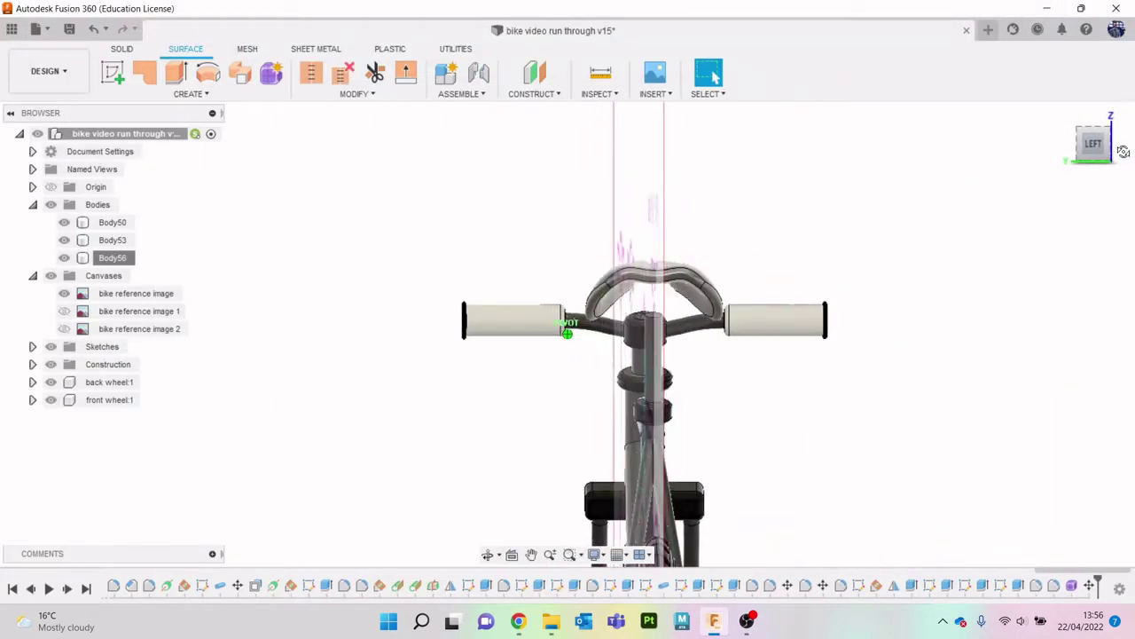
pyautogui.keyDown('shift'); pyautogui.moveTo(568, 333); pyautogui.dragTo(496, 336, button='middle'); pyautogui.keyUp('shift')
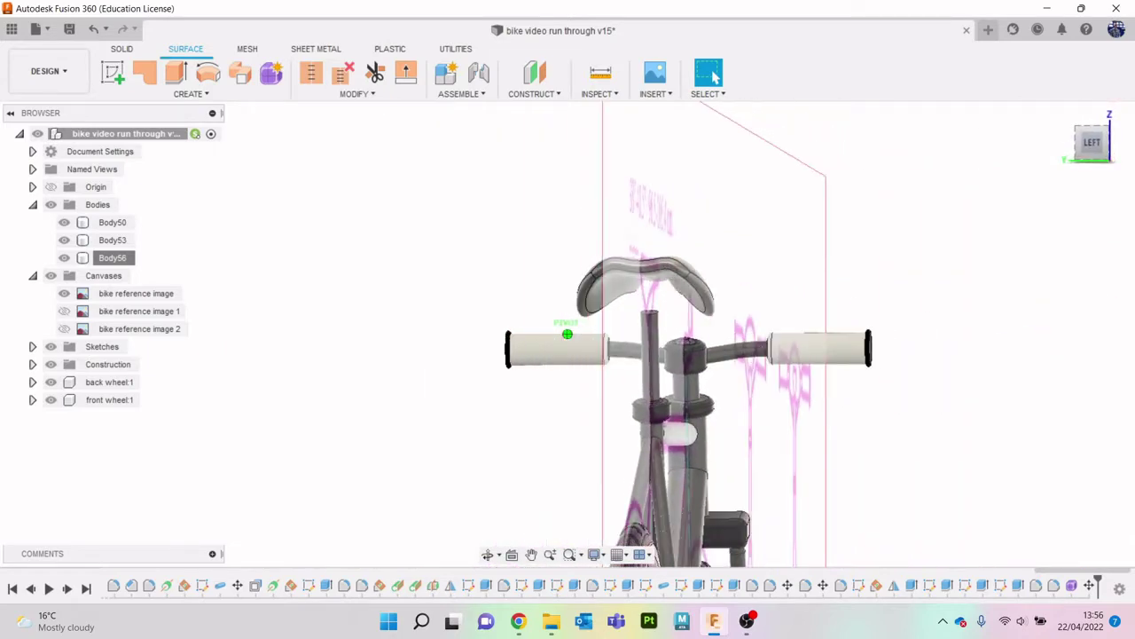
pyautogui.moveTo(568, 333)
pyautogui.keyDown('shift'); pyautogui.mouseDown(button='middle')
pyautogui.moveTo(524, 335)
pyautogui.moveTo(432, 235)
pyautogui.mouseUp(button='middle'); pyautogui.keyUp('shift')
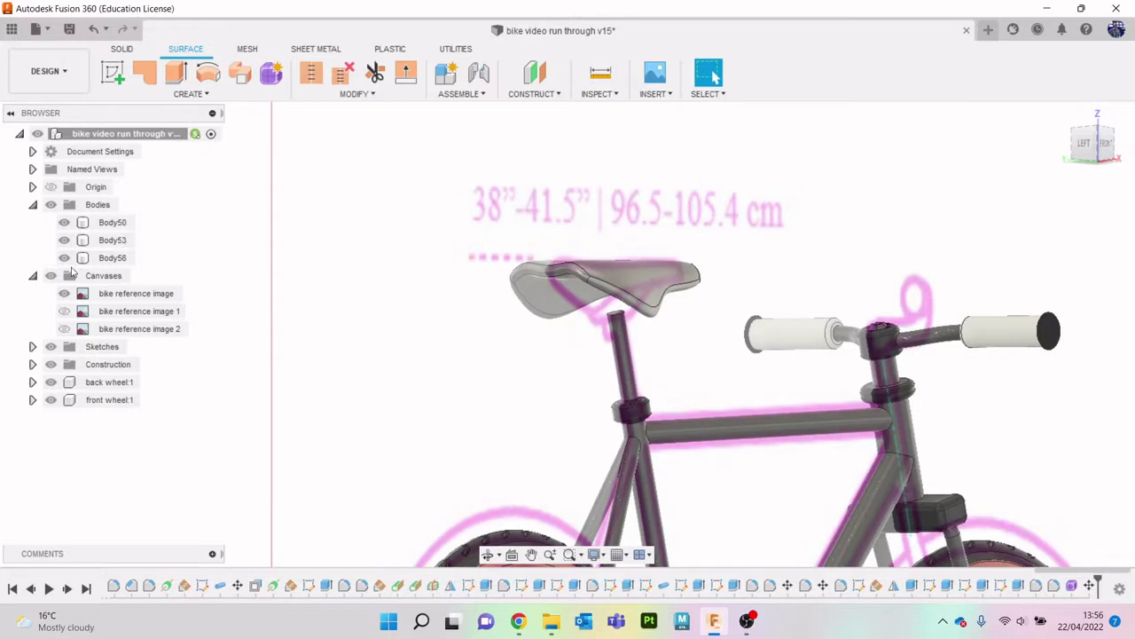
pyautogui.click(51, 277)
pyautogui.click(1087, 151)
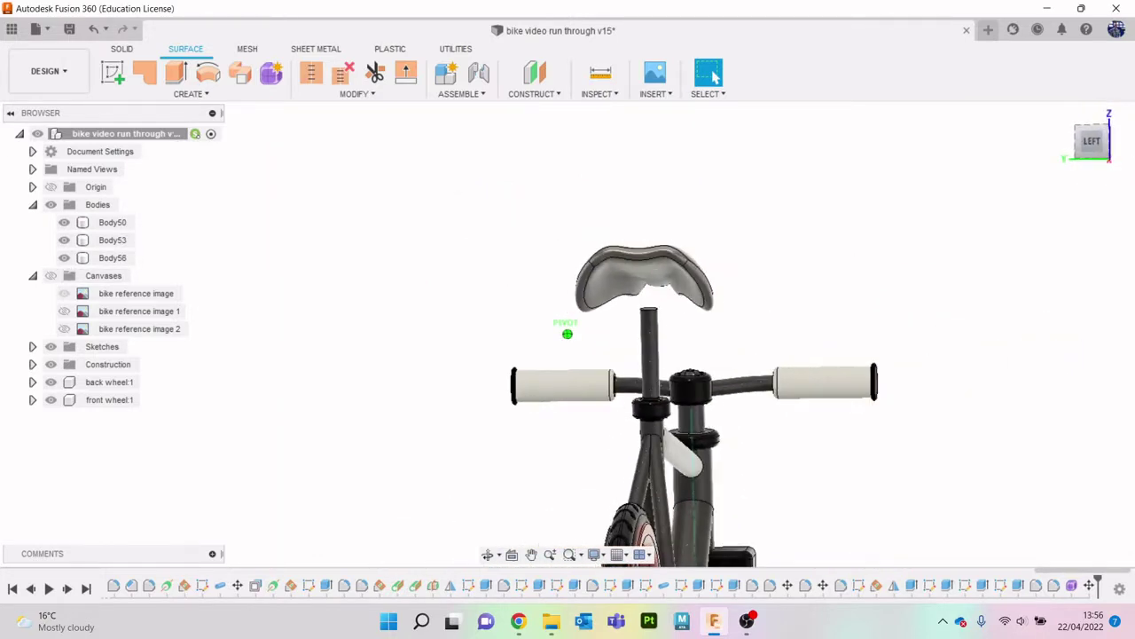
pyautogui.click(51, 399)
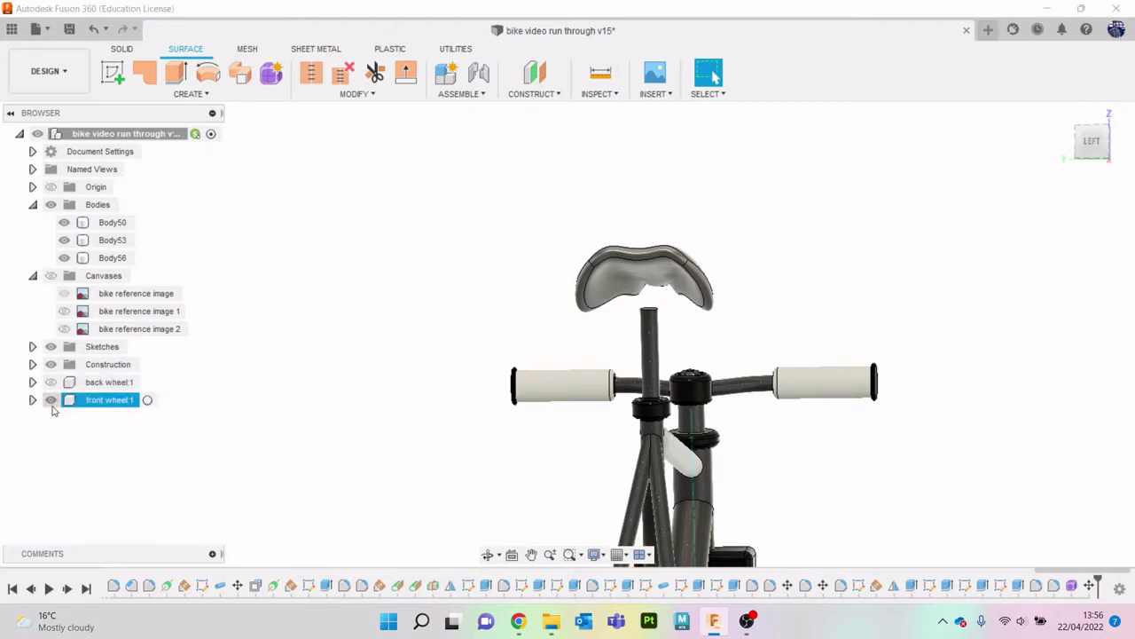
pyautogui.scroll(2, 749, 290)
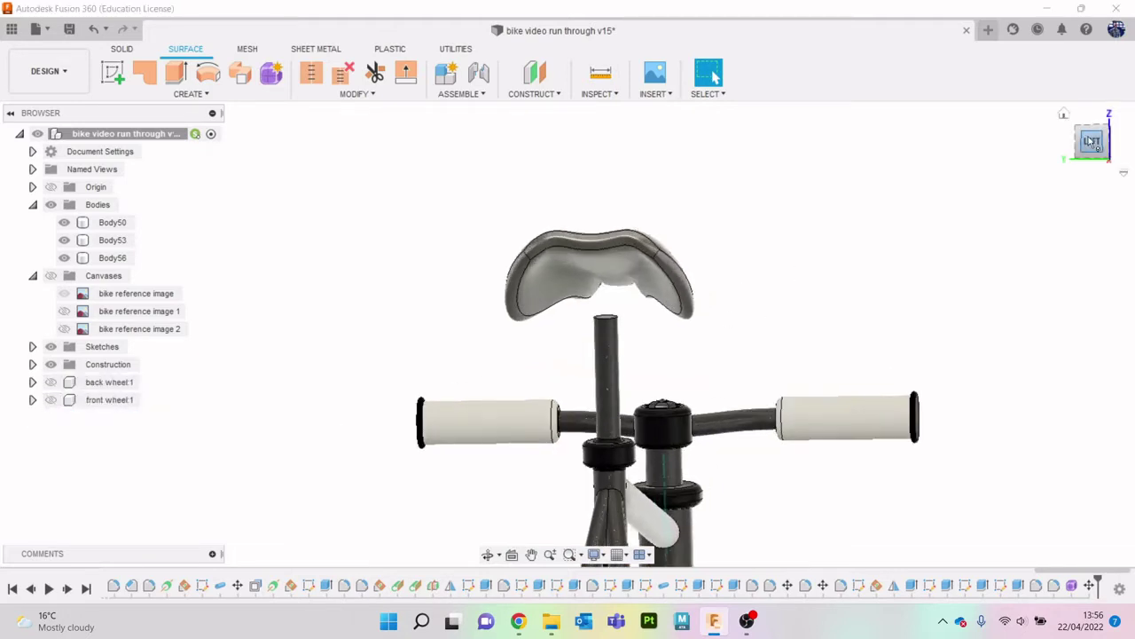
pyautogui.moveTo(1098, 143); pyautogui.dragTo(1100, 150)
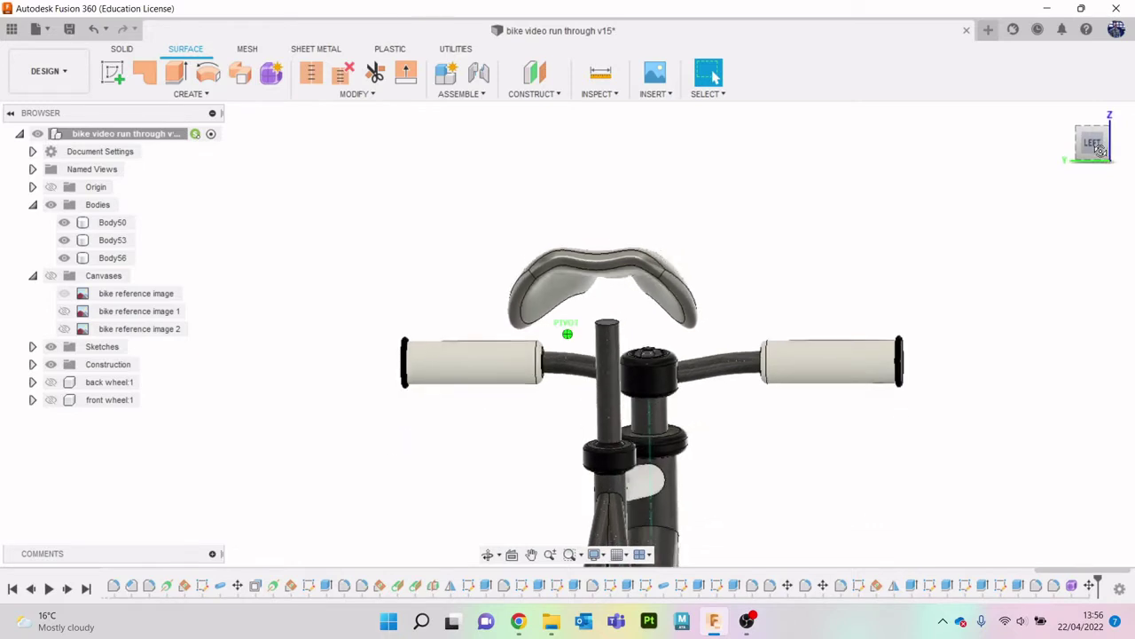
pyautogui.moveTo(1095, 150); pyautogui.dragTo(1110, 157)
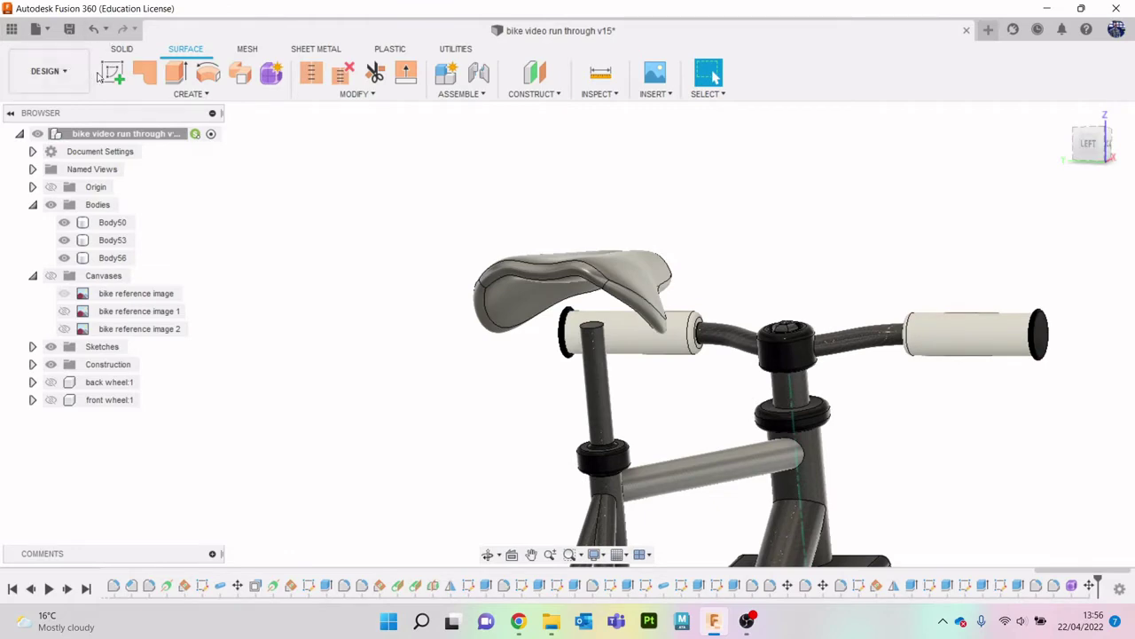
pyautogui.scroll(4, 592, 335)
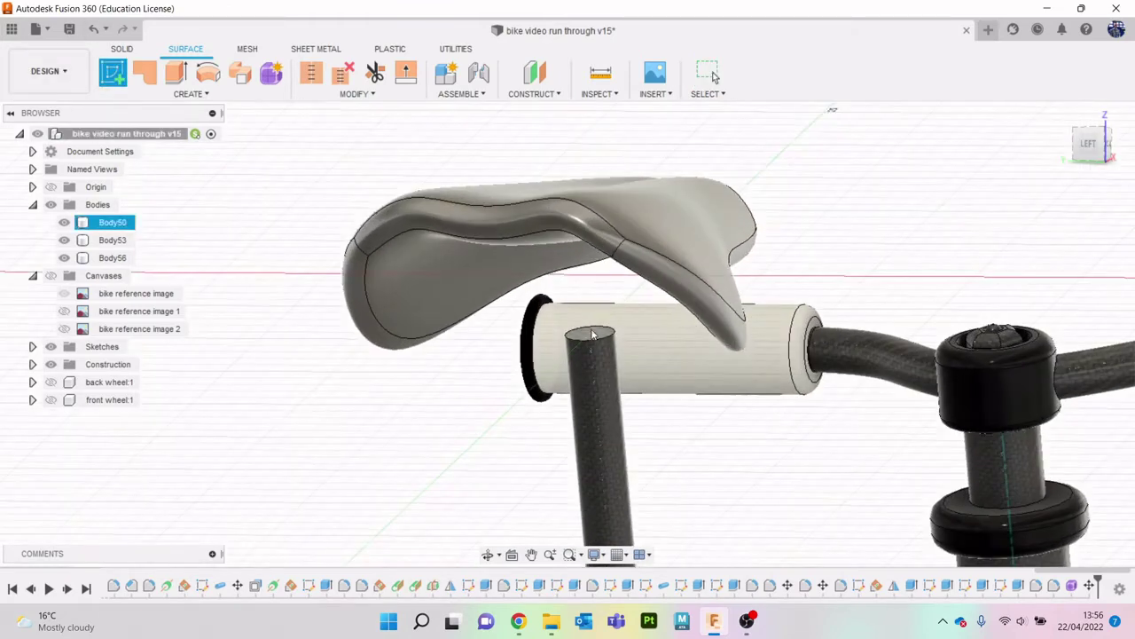
# Start a sketch on the seat post top face and place a Center Rectangle's centre there.
pyautogui.click(592, 335)
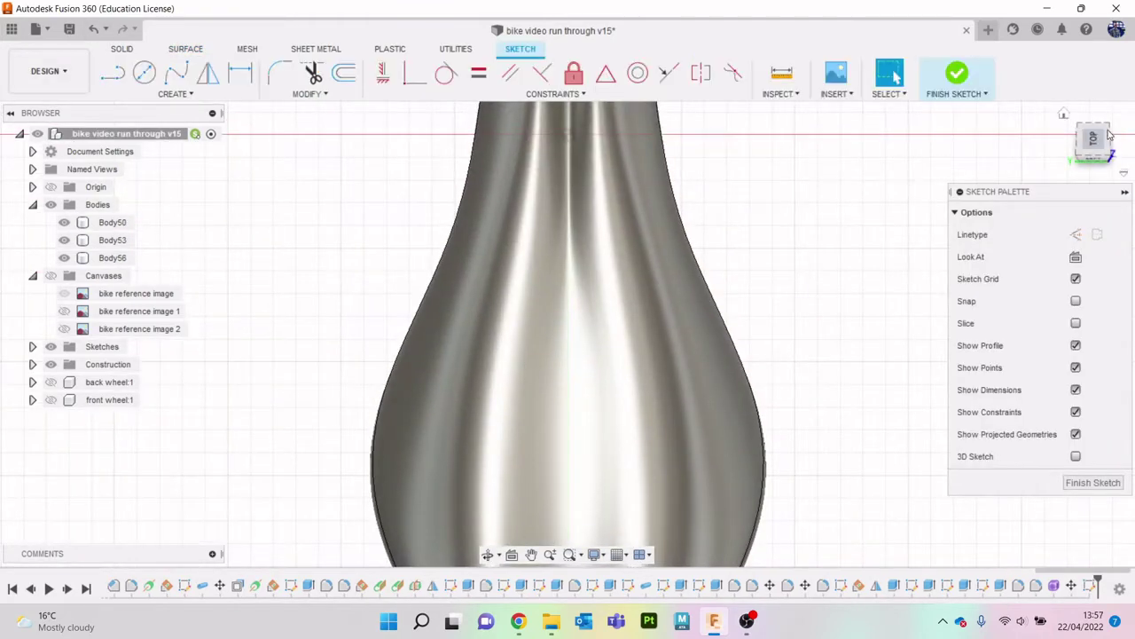
pyautogui.moveTo(1104, 133)
pyautogui.mouseDown()
pyautogui.moveTo(885, 140)
pyautogui.moveTo(862, 128)
pyautogui.mouseUp()
pyautogui.press('r')
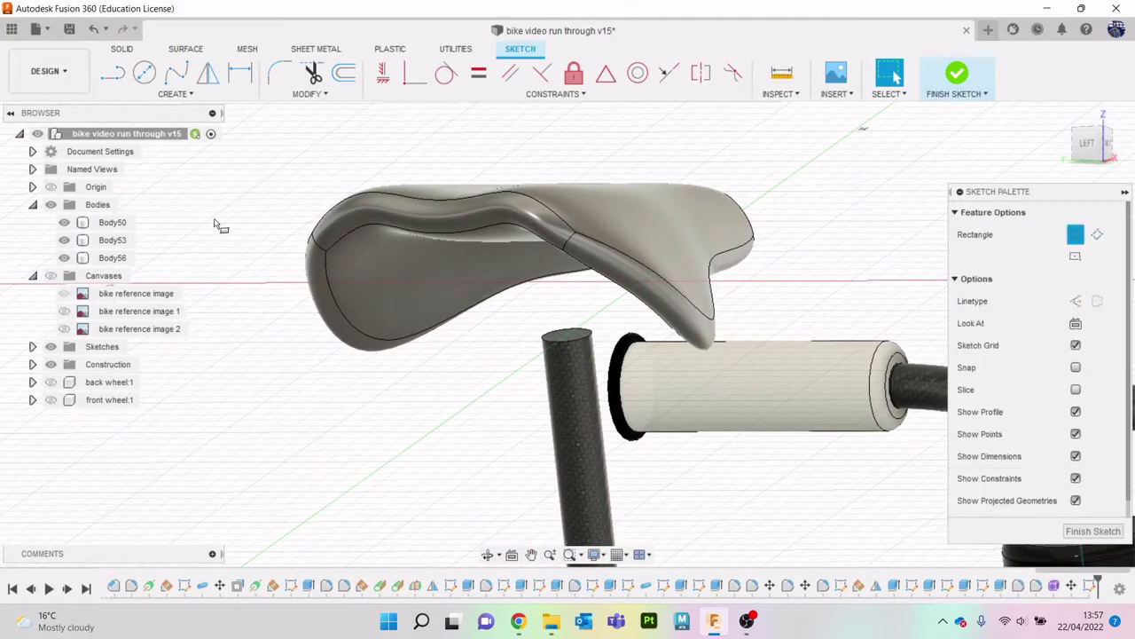
pyautogui.click(1075, 256)
pyautogui.scroll(3, 577, 342)
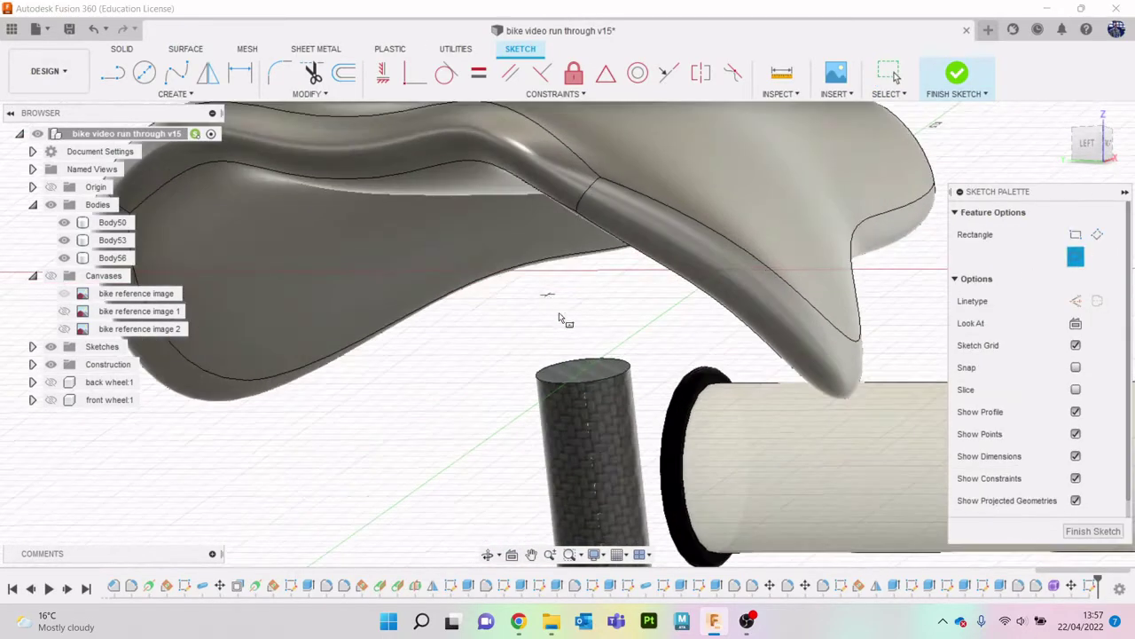
pyautogui.click(510, 388)
pyautogui.scroll(-1, 505, 390)
pyautogui.scroll(-1, 502, 393)
pyautogui.scroll(-1, 496, 396)
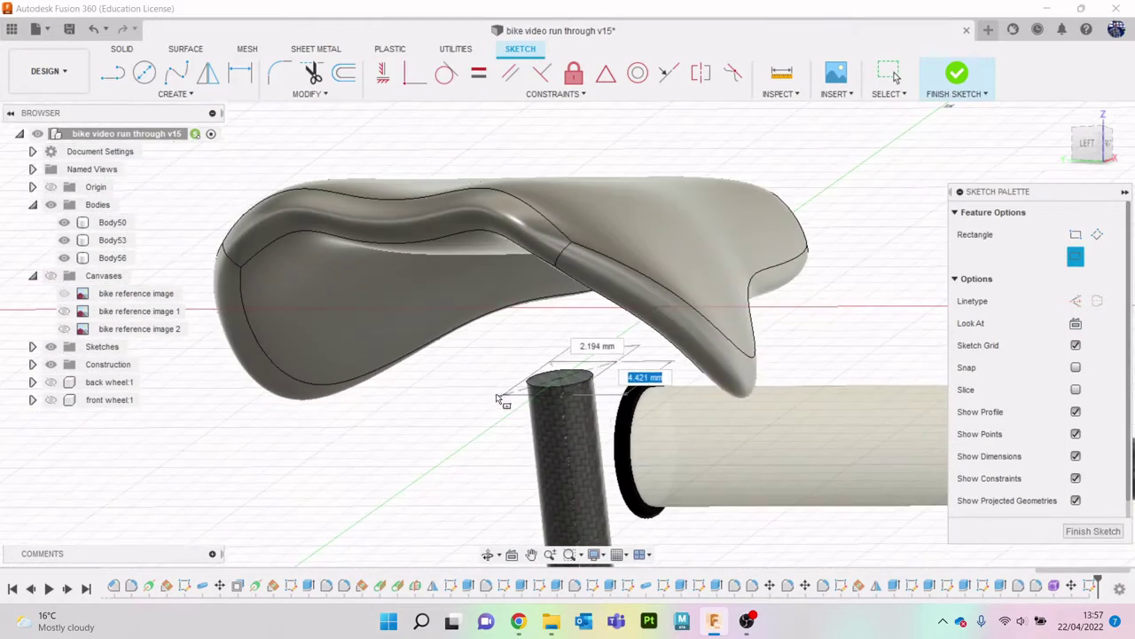
# From Top view, size the rectangle to about 12 × 32 mm over the saddle.
pyautogui.moveTo(476, 397)
pyautogui.keyDown('shift'); pyautogui.mouseDown(button='middle')
pyautogui.moveTo(532, 373)
pyautogui.moveTo(802, 320)
pyautogui.mouseUp(button='middle'); pyautogui.keyUp('shift')
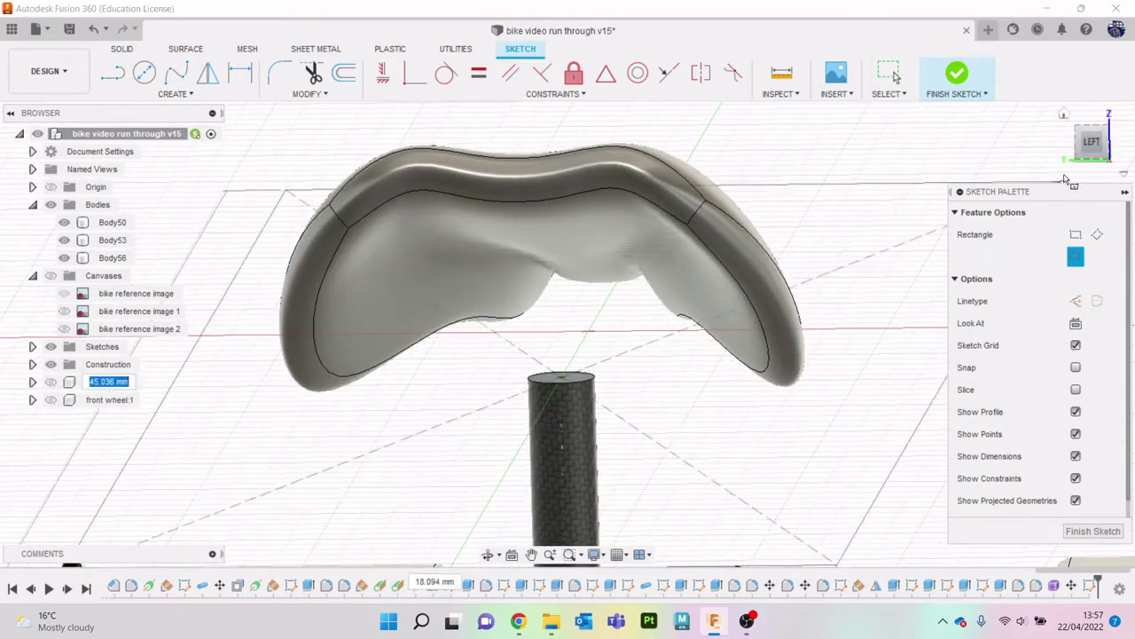
pyautogui.moveTo(1089, 140)
pyautogui.keyDown('shift'); pyautogui.mouseDown(button='middle')
pyautogui.moveTo(1070, 152)
pyautogui.moveTo(1099, 144)
pyautogui.mouseUp(button='middle'); pyautogui.keyUp('shift')
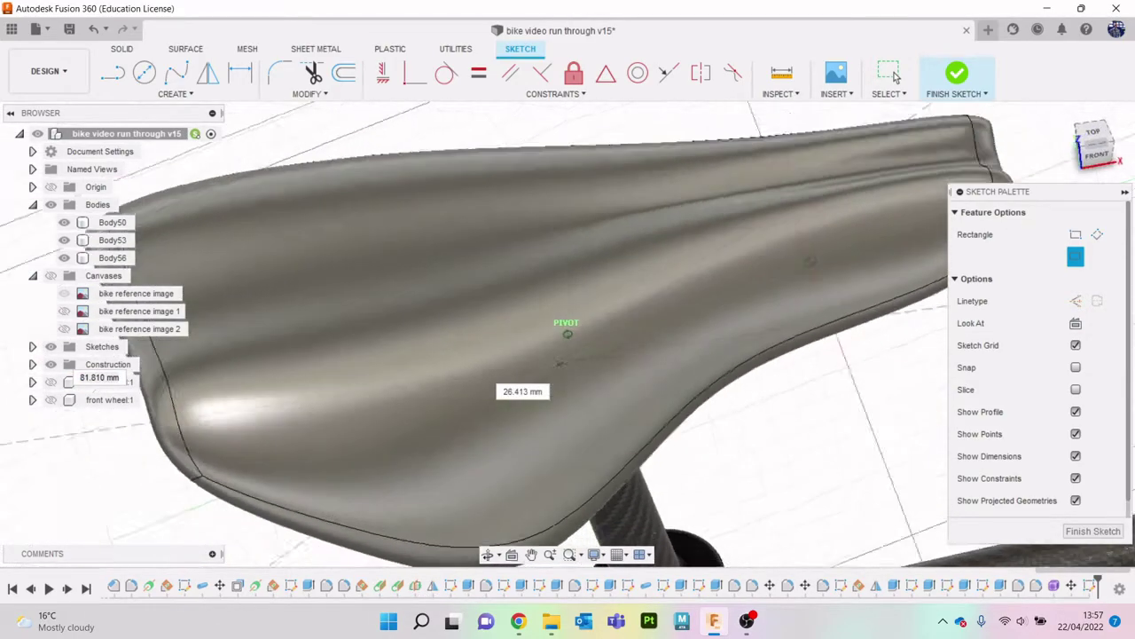
pyautogui.click(1094, 133)
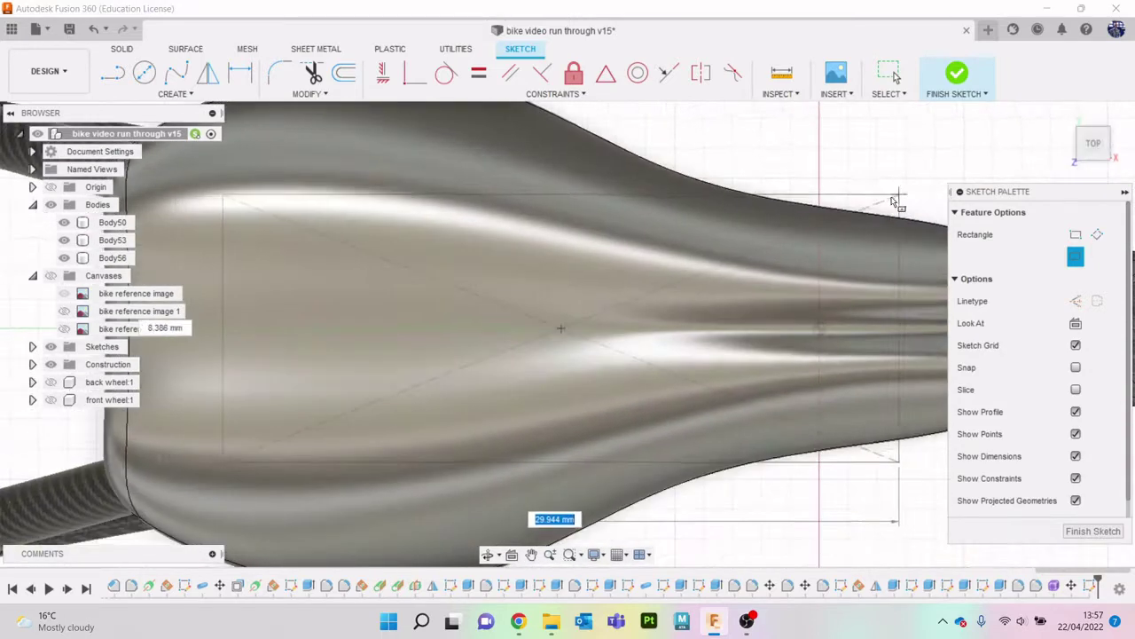
pyautogui.scroll(-3, 843, 193)
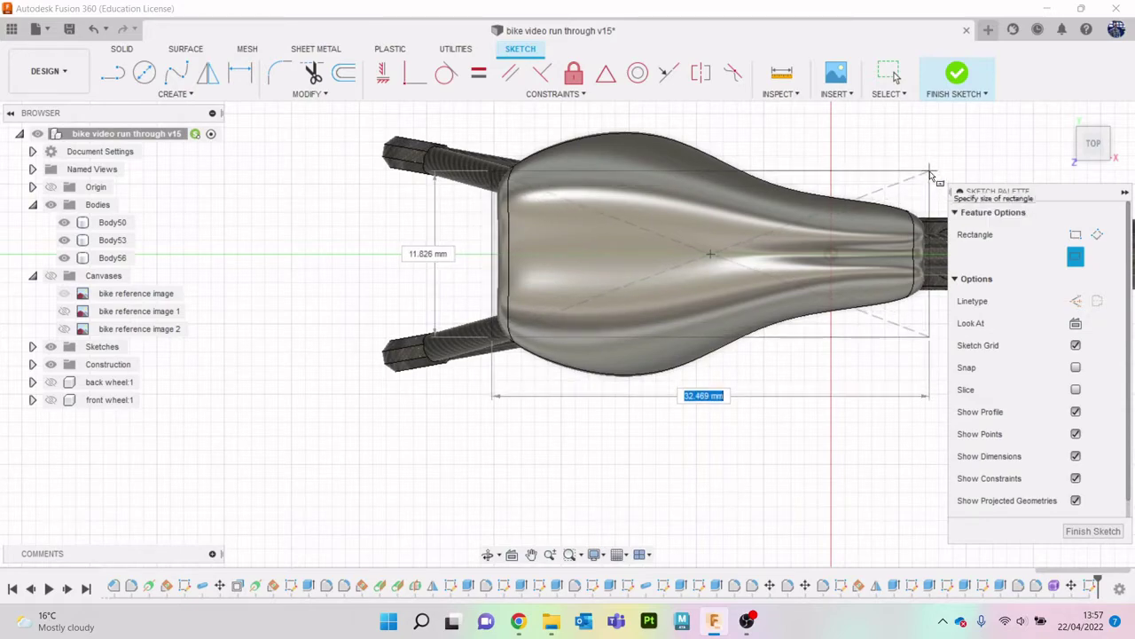
pyautogui.click(931, 175)
pyautogui.moveTo(1106, 146); pyautogui.dragTo(1078, 213)
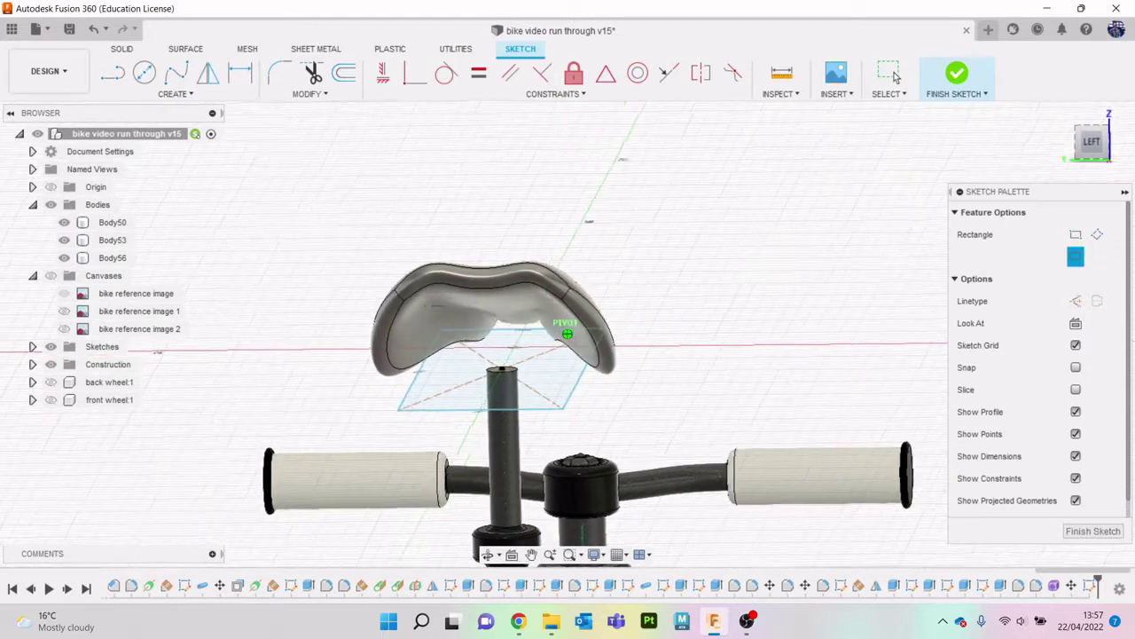
pyautogui.keyDown('shift'); pyautogui.moveTo(567, 333); pyautogui.dragTo(586, 297, button='middle'); pyautogui.keyUp('shift')
# Extrude the rectangle 7.106 mm as a new body, Body57.
pyautogui.press('e')
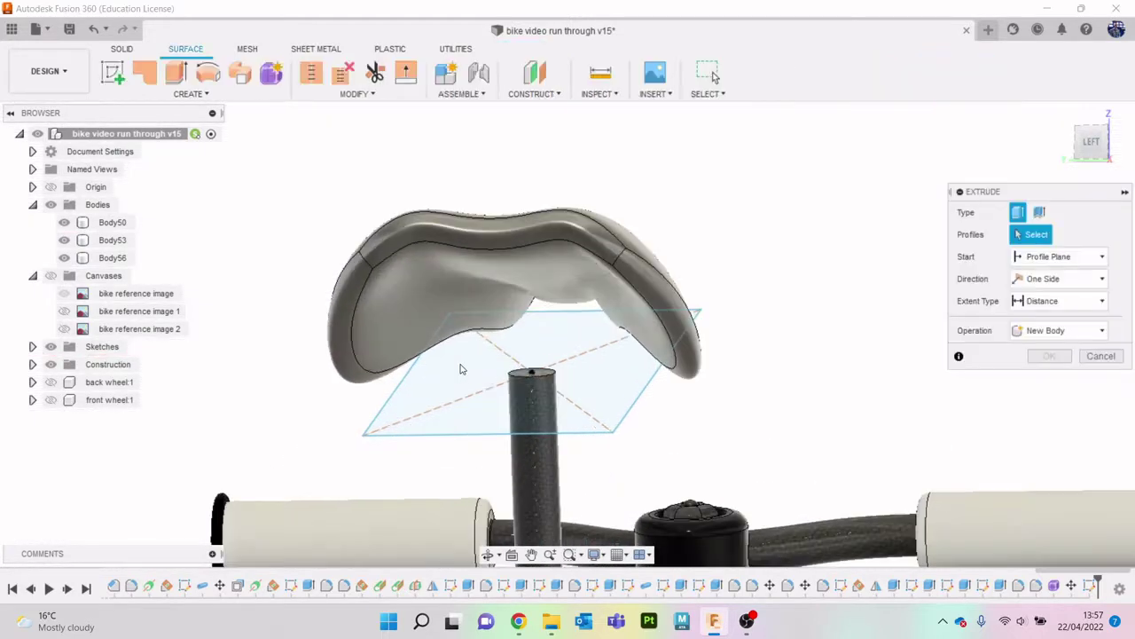
pyautogui.click(550, 359)
pyautogui.moveTo(554, 359)
pyautogui.mouseDown()
pyautogui.moveTo(528, 218)
pyautogui.moveTo(547, 204)
pyautogui.mouseUp()
pyautogui.click(1060, 374)
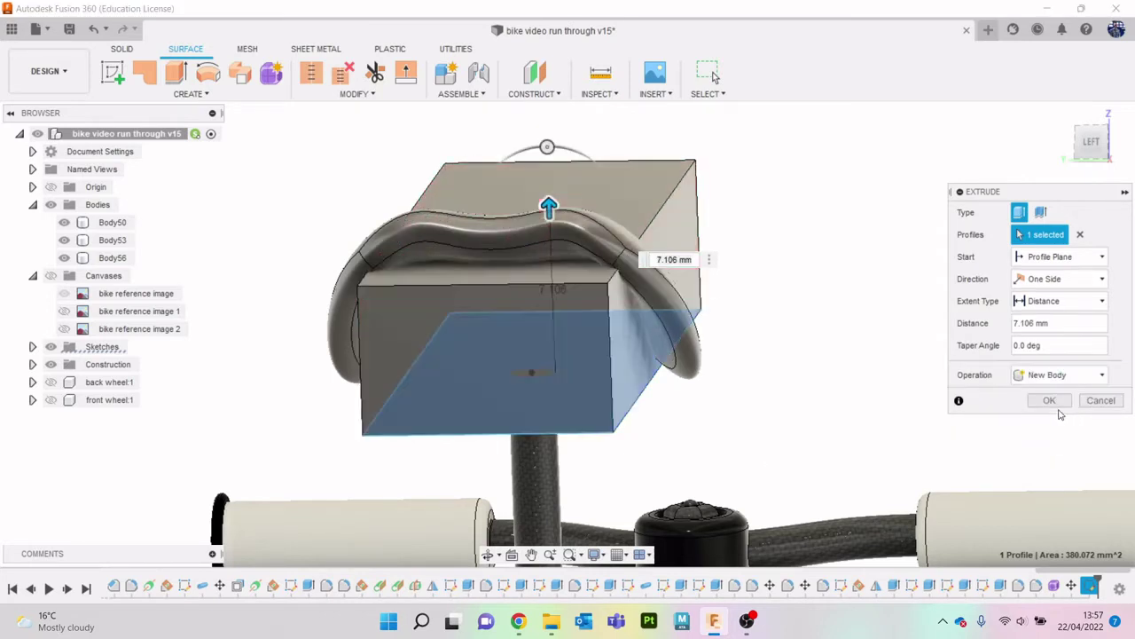
pyautogui.click(1052, 403)
pyautogui.moveTo(567, 332)
pyautogui.keyDown('shift'); pyautogui.mouseDown(button='middle')
pyautogui.moveTo(710, 322)
pyautogui.moveTo(825, 346)
pyautogui.moveTo(825, 399)
pyautogui.moveTo(825, 350)
pyautogui.moveTo(754, 311)
pyautogui.mouseUp(button='middle'); pyautogui.keyUp('shift')
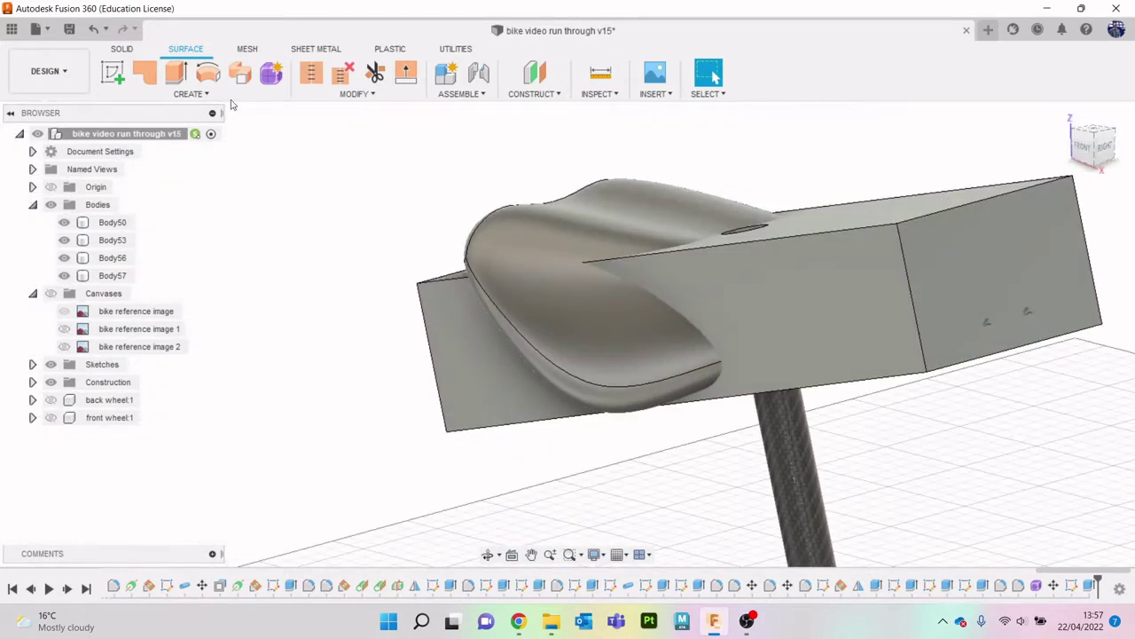
# Try Press Pull on the block's end face, then cancel the offset.
pyautogui.click(124, 50)
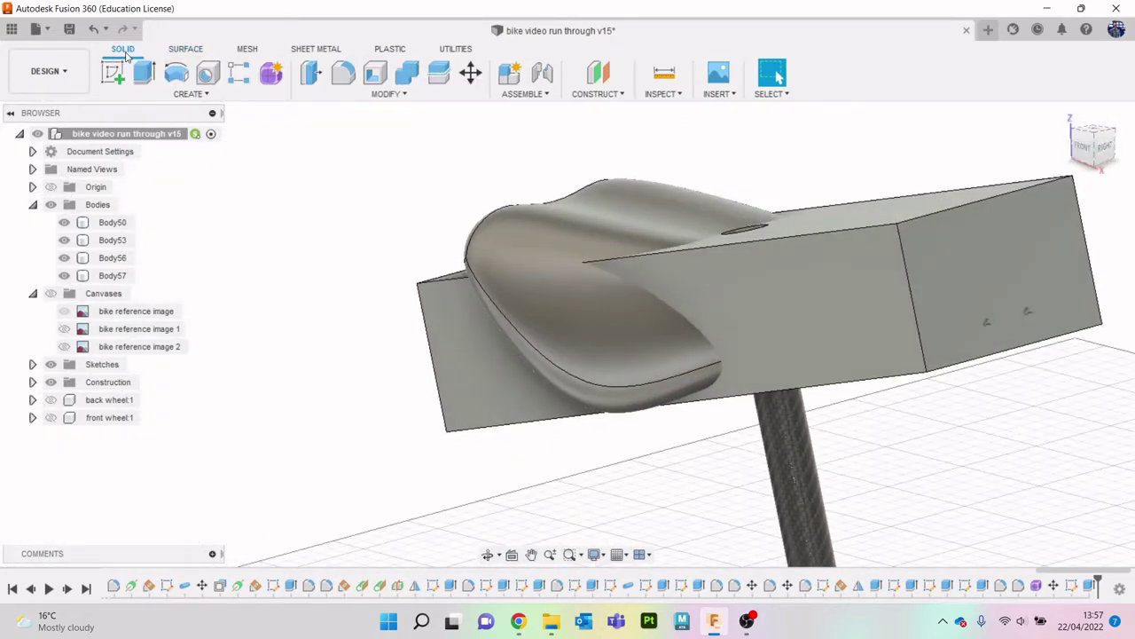
pyautogui.click(319, 83)
pyautogui.click(940, 280)
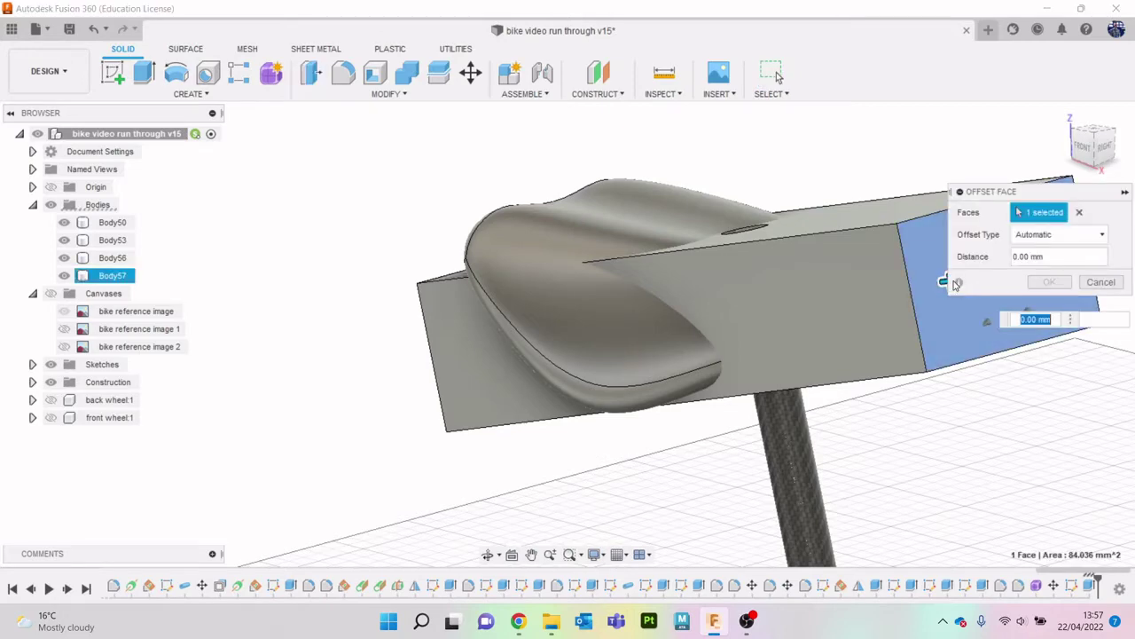
pyautogui.moveTo(945, 281); pyautogui.dragTo(840, 303)
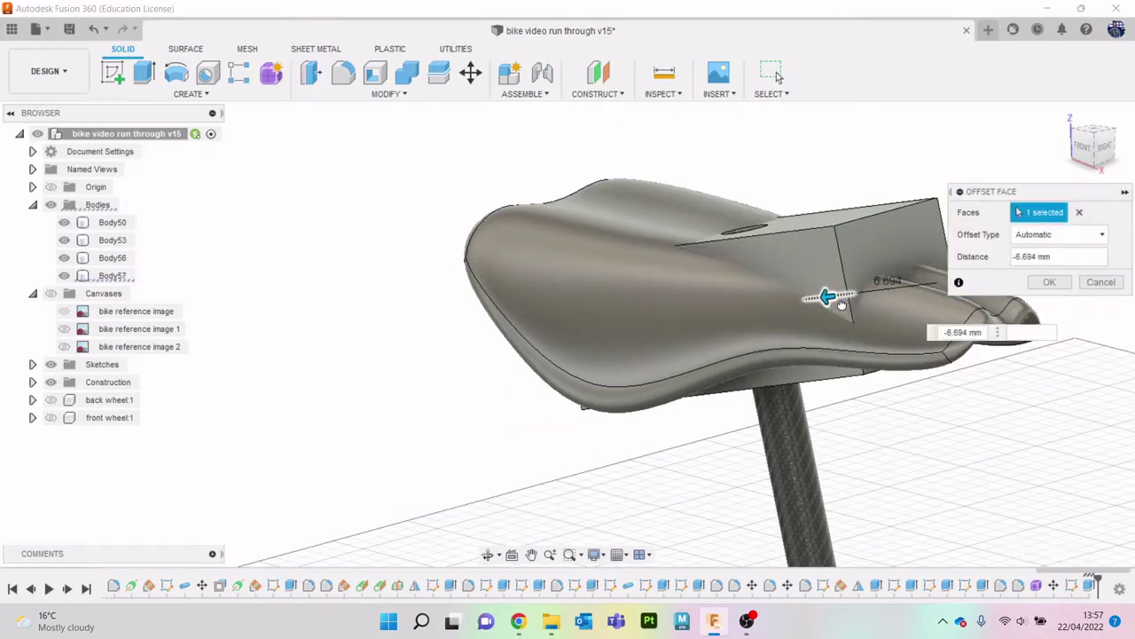
pyautogui.click(1100, 282)
pyautogui.click(1084, 160)
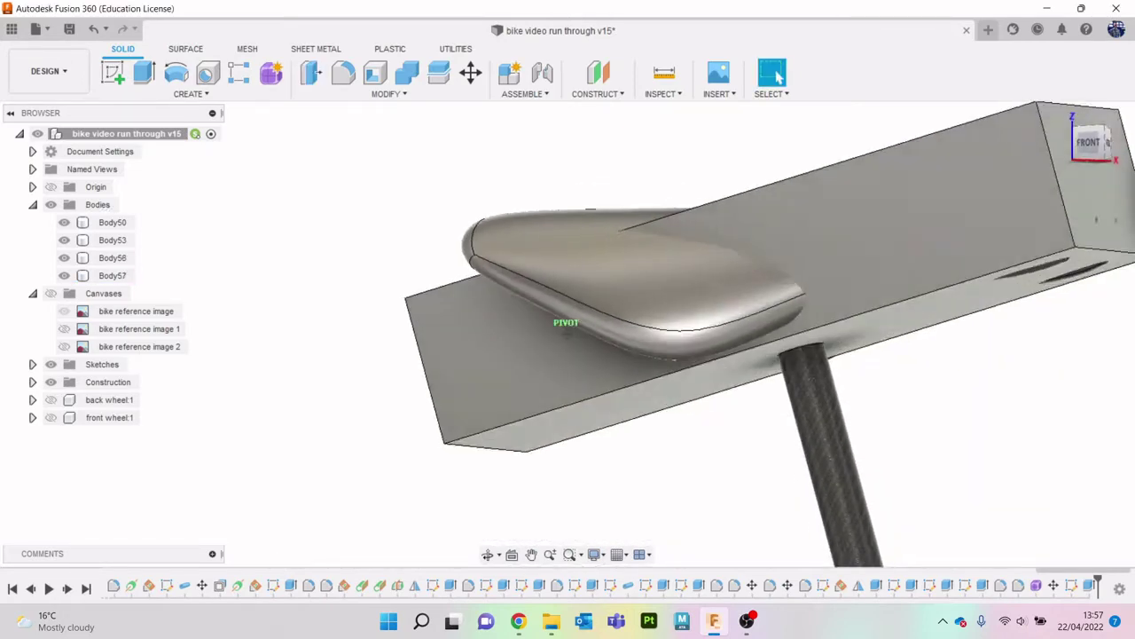
# Reopen the rectangle sketch for editing and view the saddle from an angled front.
pyautogui.rightClick(1072, 586)
pyautogui.click(1020, 432)
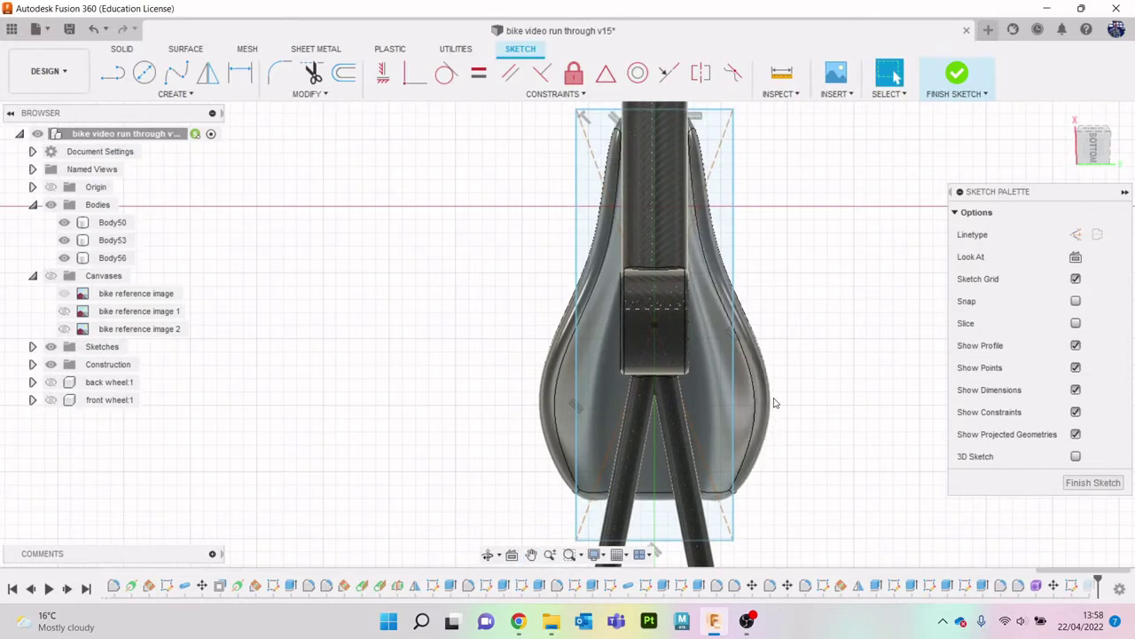
pyautogui.moveTo(1081, 144)
pyautogui.mouseDown()
pyautogui.moveTo(746, 530)
pyautogui.moveTo(701, 519)
pyautogui.mouseUp()
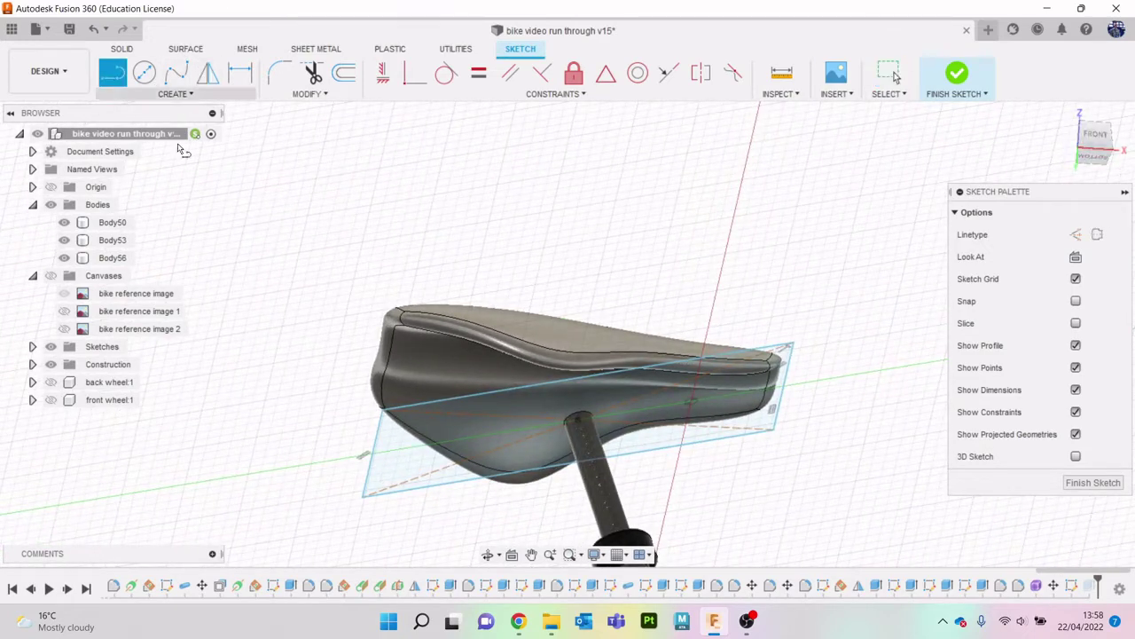
pyautogui.scroll(2, 588, 418)
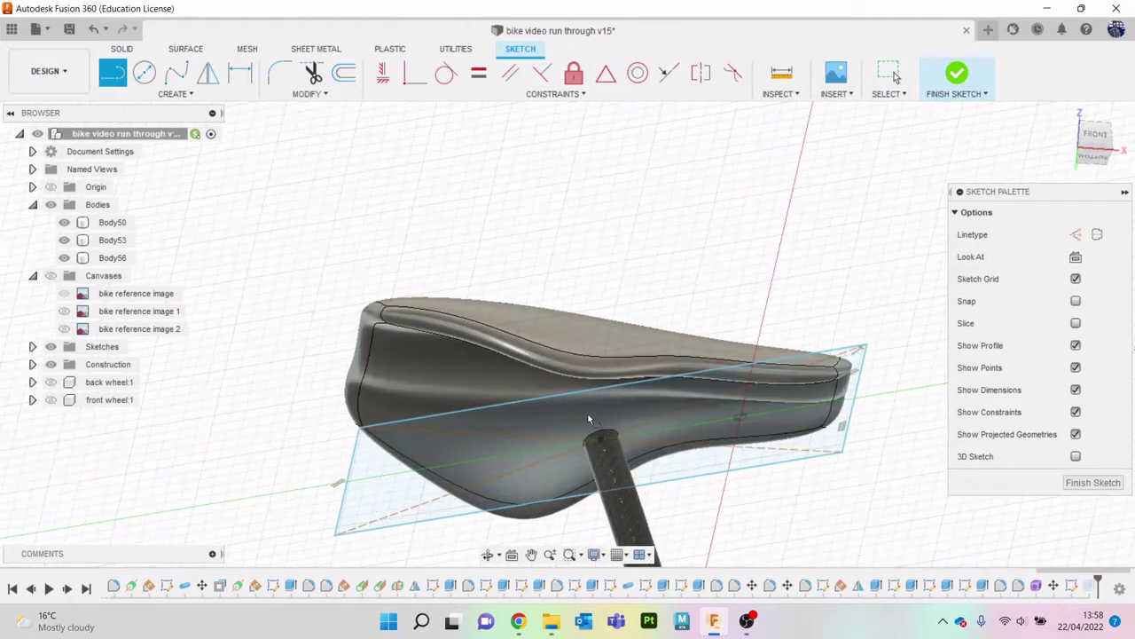
# Draw an angled line across the rectangle and trim off its overhang.
pyautogui.click(663, 424)
pyautogui.scroll(2, 662, 383)
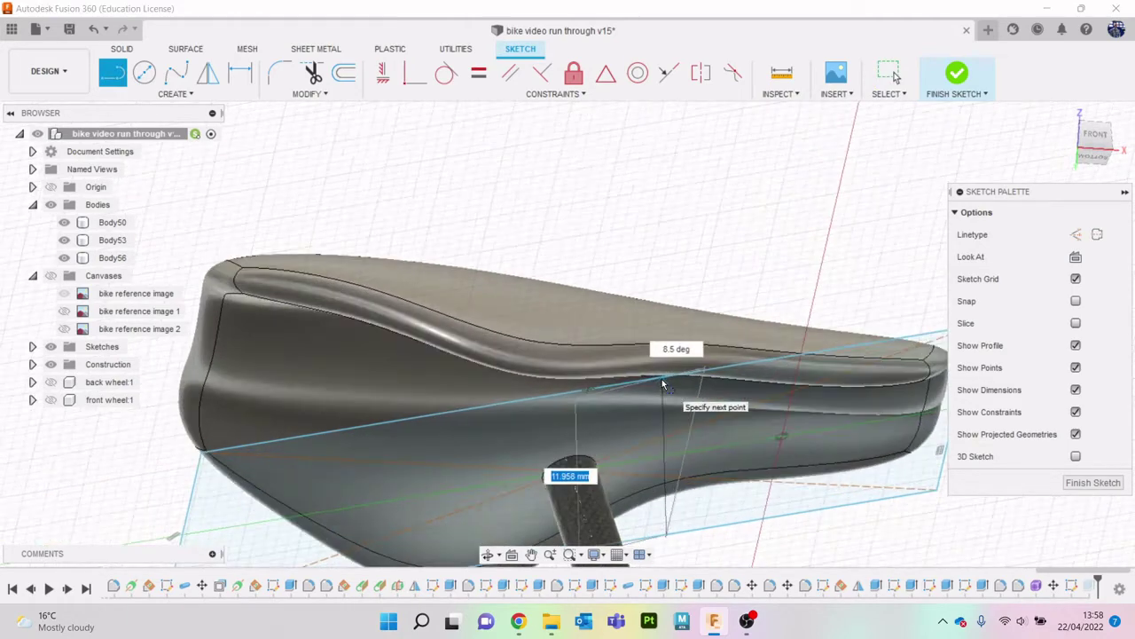
pyautogui.click(663, 381)
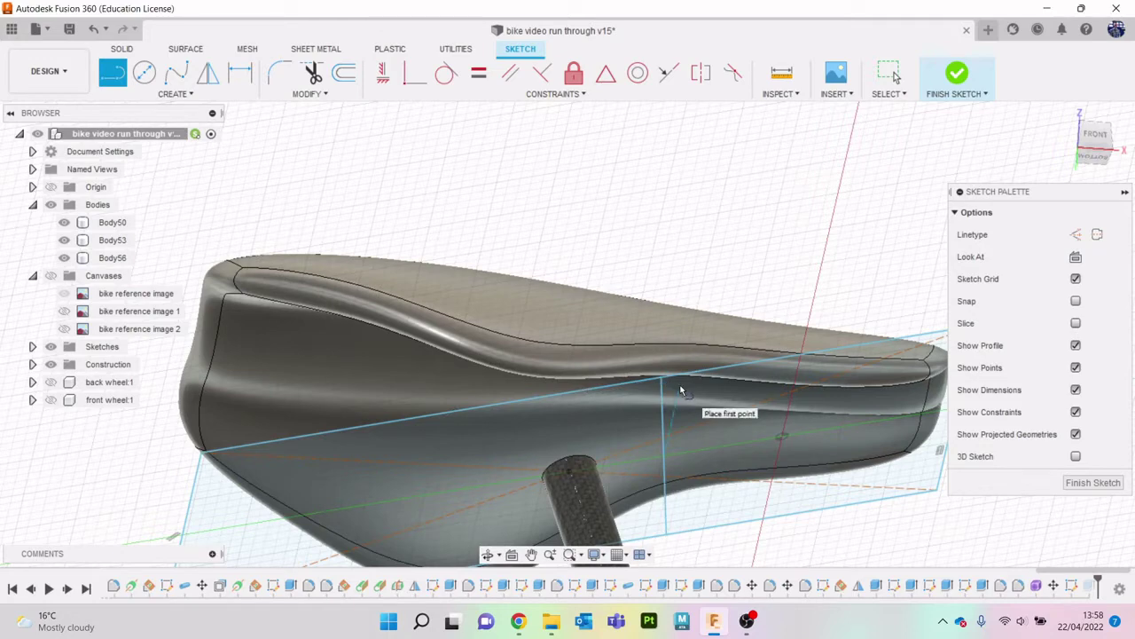
pyautogui.press('t')
pyautogui.click(706, 377)
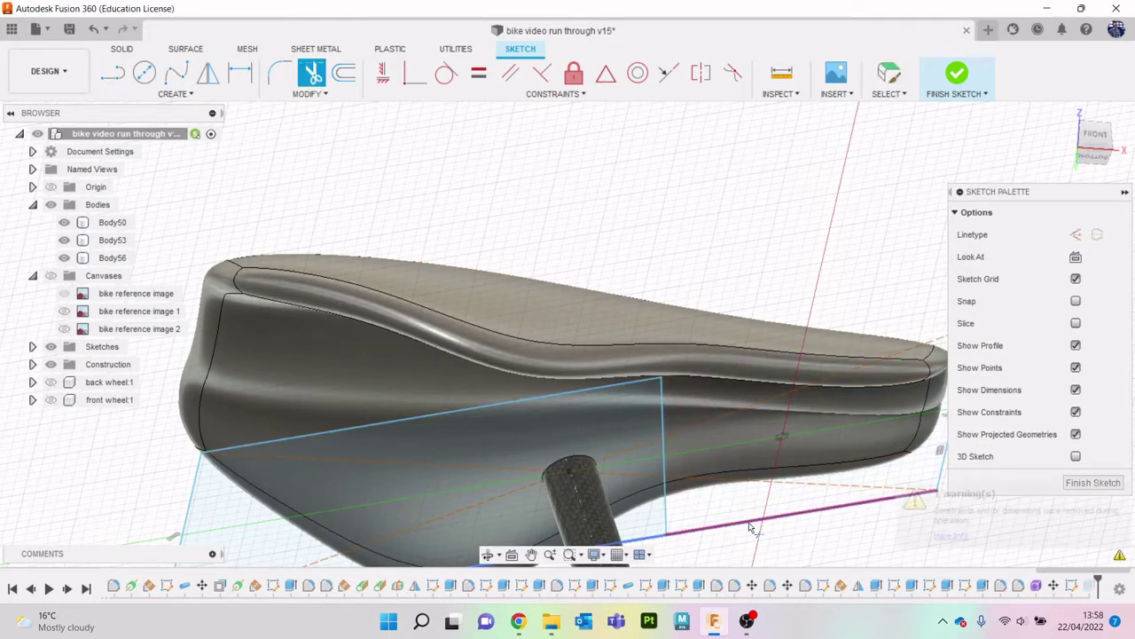
pyautogui.scroll(-2, 829, 475)
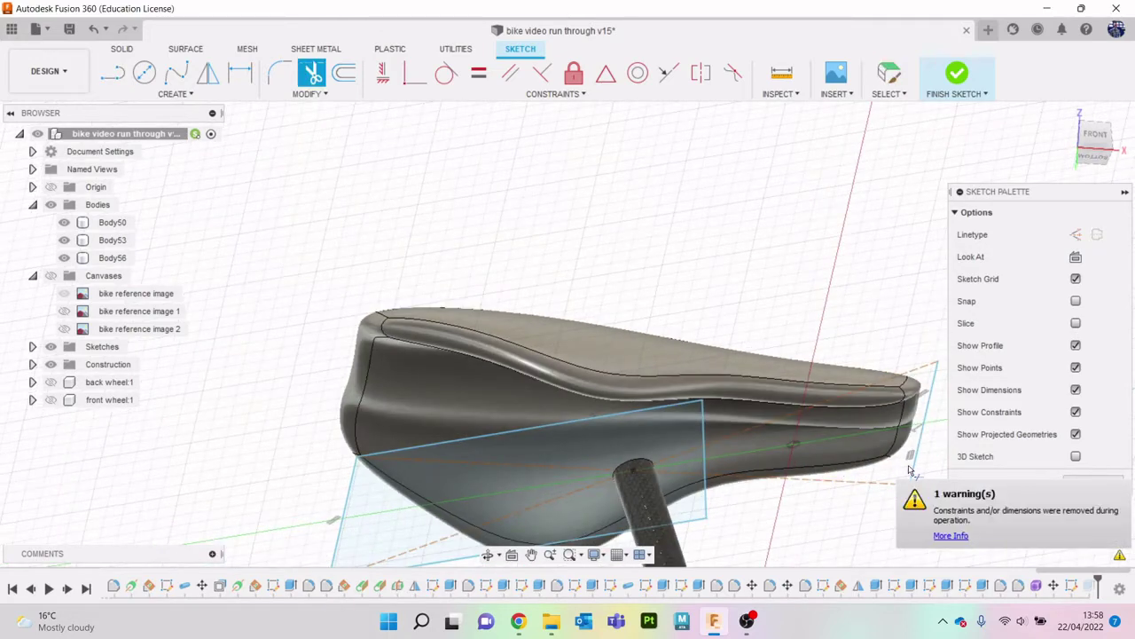
# Preview an 8.138 mm cut of both split profiles through the saddle, then cancel it.
pyautogui.press('e')
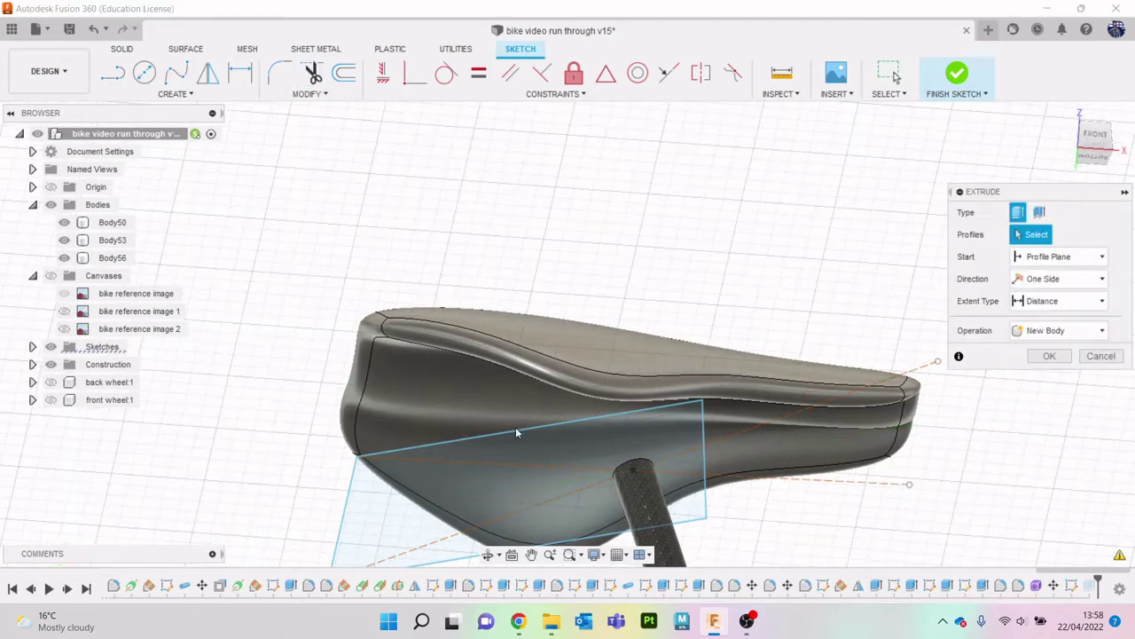
pyautogui.click(516, 455)
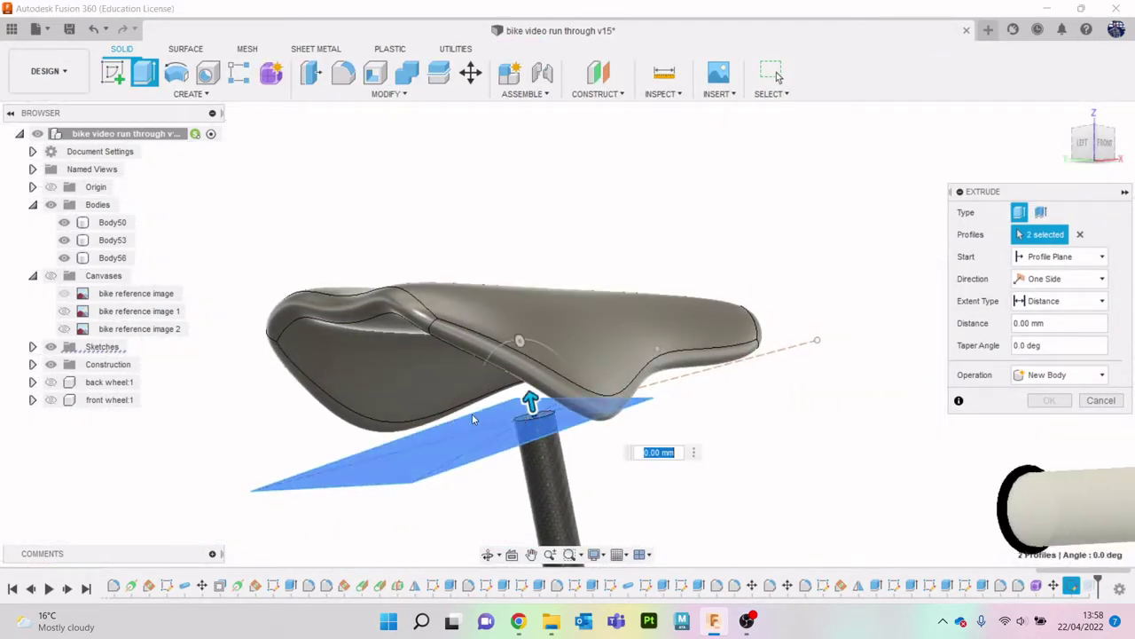
pyautogui.click(531, 400)
pyautogui.moveTo(504, 330)
pyautogui.mouseDown()
pyautogui.moveTo(478, 243)
pyautogui.moveTo(478, 259)
pyautogui.mouseUp()
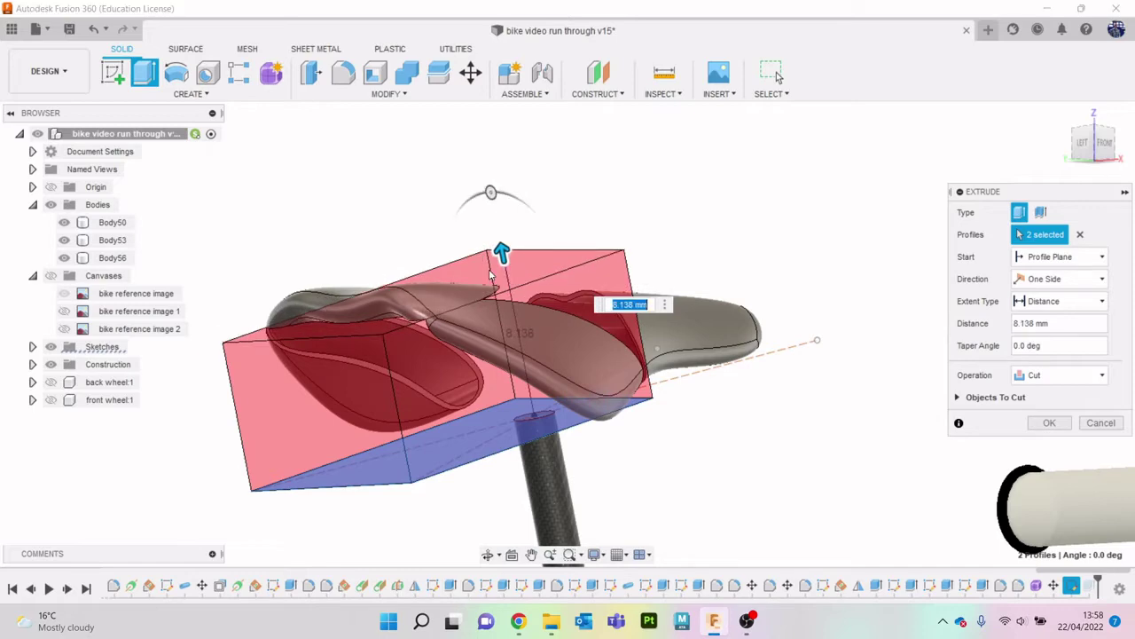
pyautogui.keyDown('shift'); pyautogui.moveTo(566, 334); pyautogui.dragTo(833, 334, button='middle'); pyautogui.keyUp('shift')
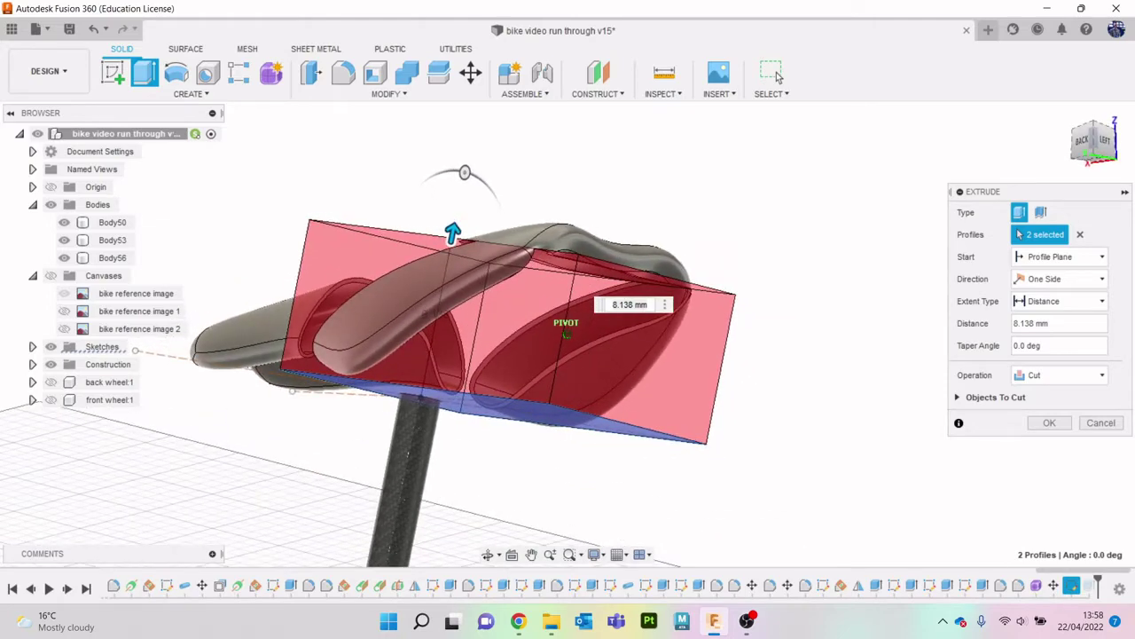
pyautogui.click(1103, 422)
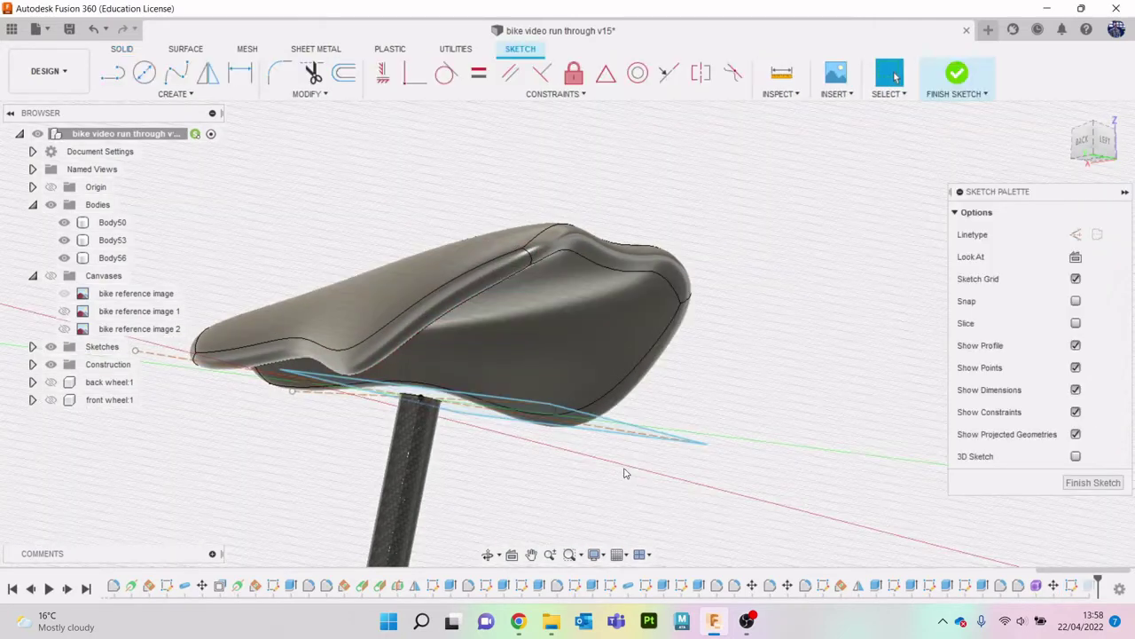
# Finish the sketch and delete the box-shaped extrusion from the timeline.
pyautogui.click(1092, 483)
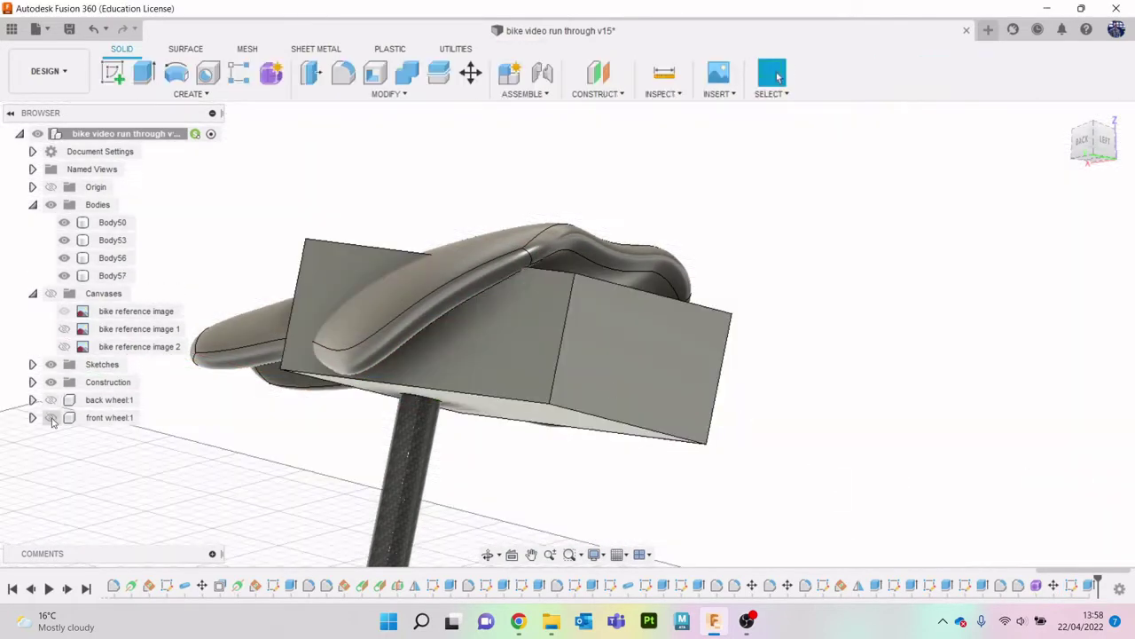
pyautogui.click(32, 365)
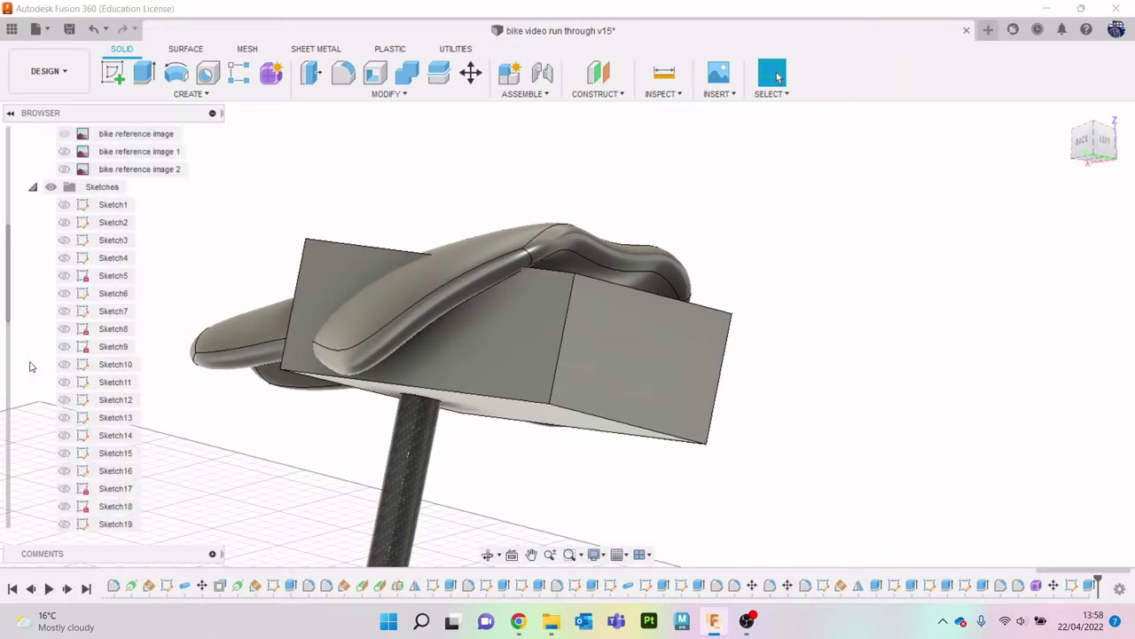
pyautogui.scroll(-4, 88, 402)
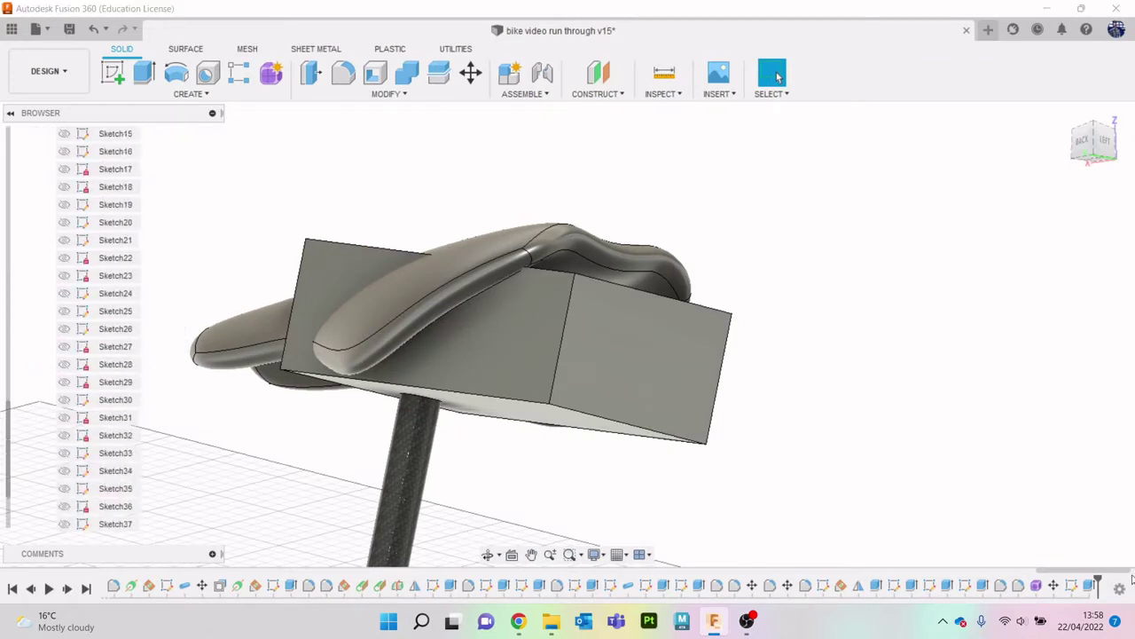
pyautogui.rightClick(1089, 585)
pyautogui.click(1046, 489)
# Delete Sketch37, the rectangle sketch the block was made from.
pyautogui.rightClick(1093, 585)
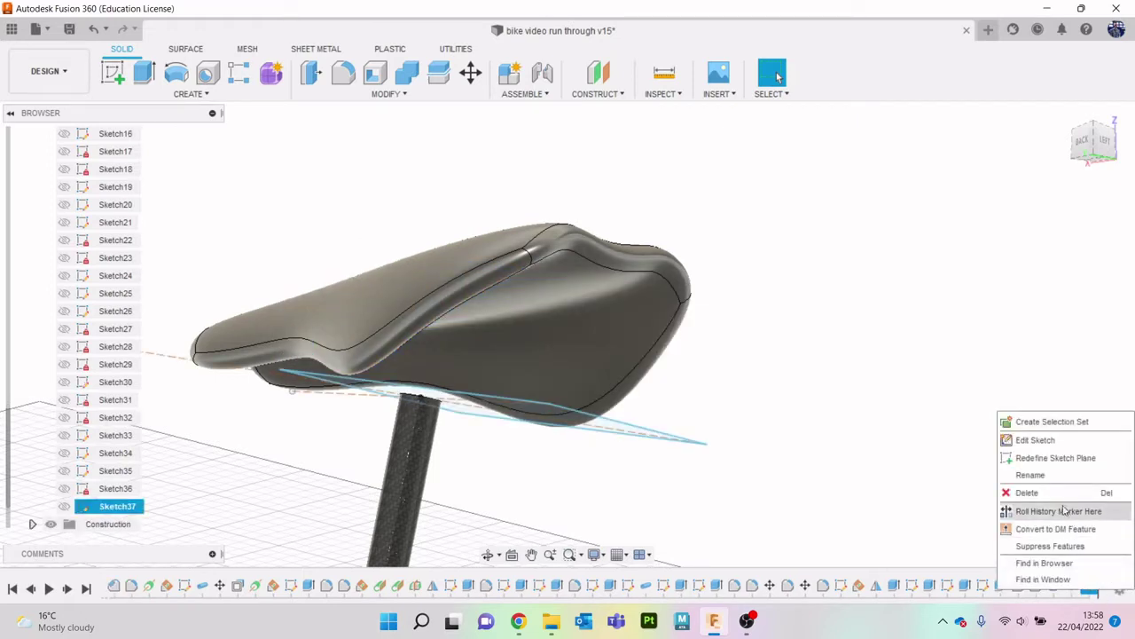
pyautogui.click(1028, 492)
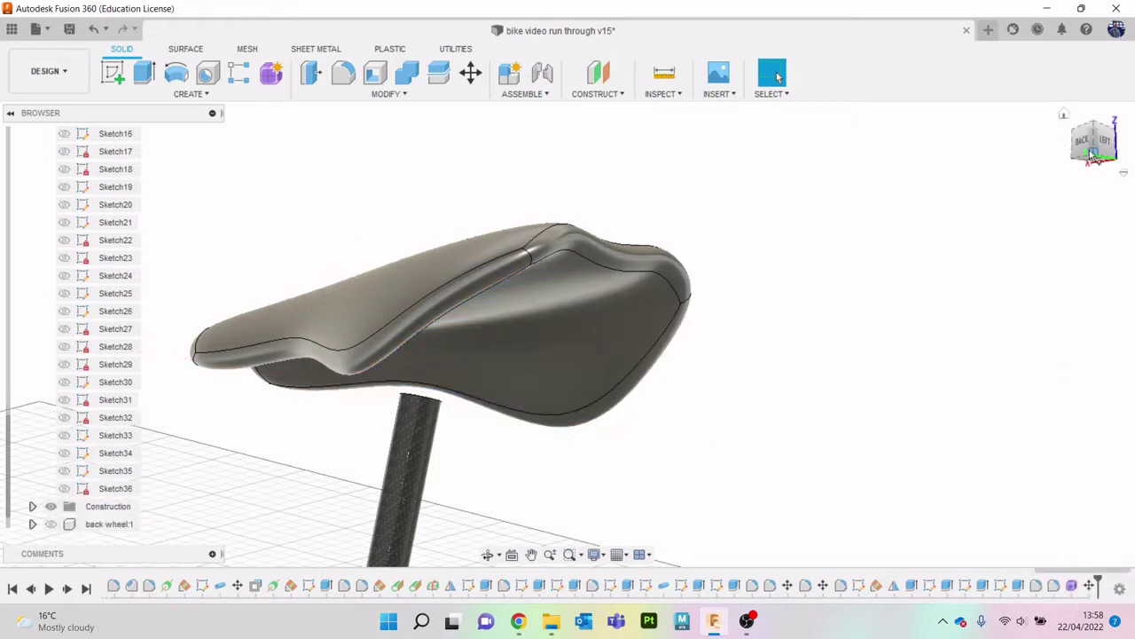
pyautogui.moveTo(1094, 157)
pyautogui.keyDown('shift'); pyautogui.mouseDown(button='middle')
pyautogui.moveTo(568, 334)
pyautogui.moveTo(727, 364)
pyautogui.mouseUp(button='middle'); pyautogui.keyUp('shift')
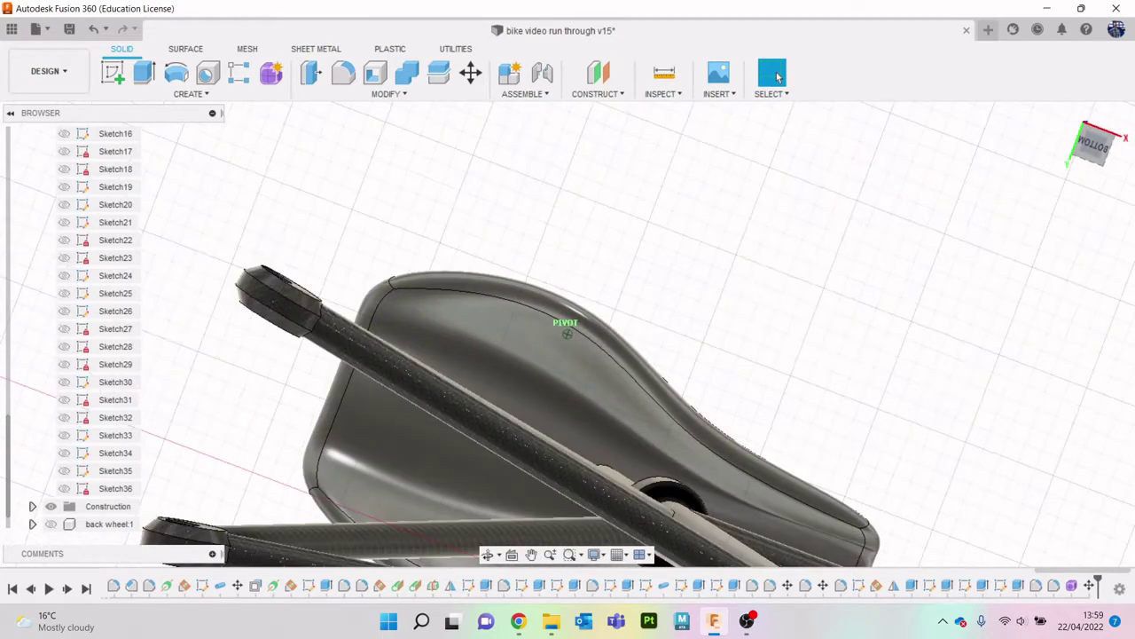
# Hide the Body50 tube in the browser.
pyautogui.scroll(3, 59, 344)
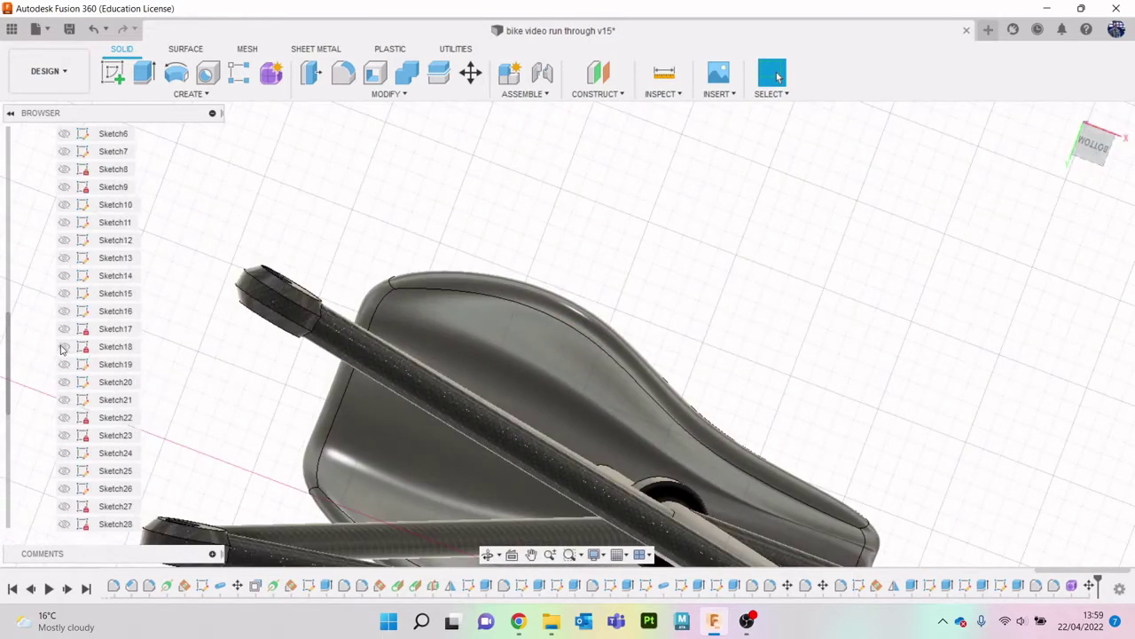
pyautogui.scroll(3, 62, 349)
pyautogui.scroll(1, 62, 293)
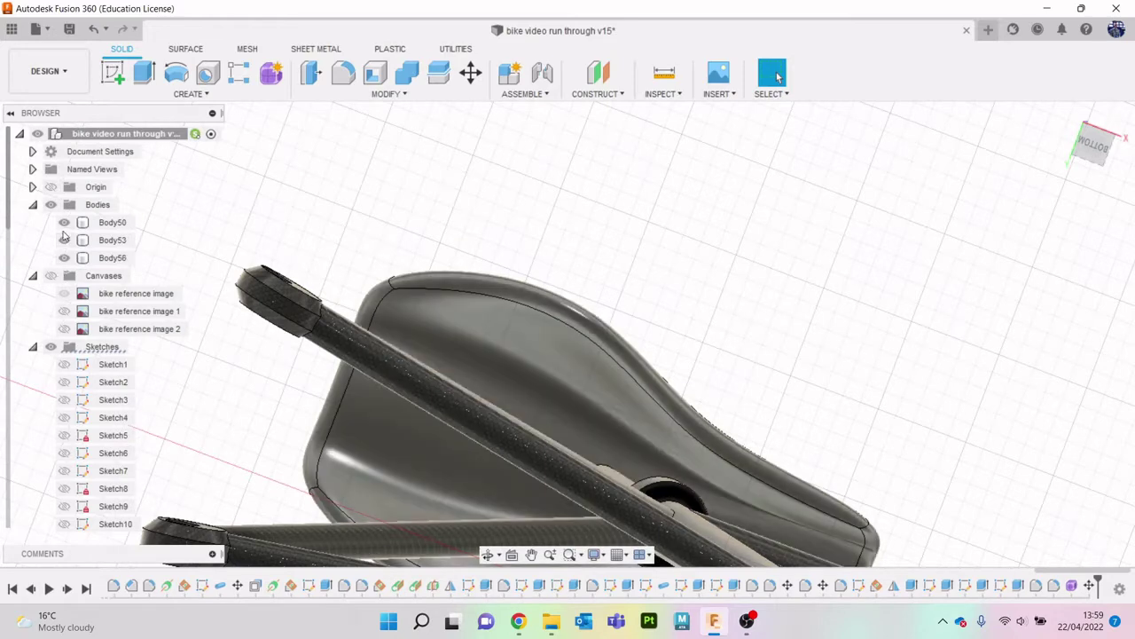
pyautogui.click(64, 223)
pyautogui.scroll(-3, 418, 371)
pyautogui.scroll(-3, 470, 407)
pyautogui.scroll(-2, 471, 407)
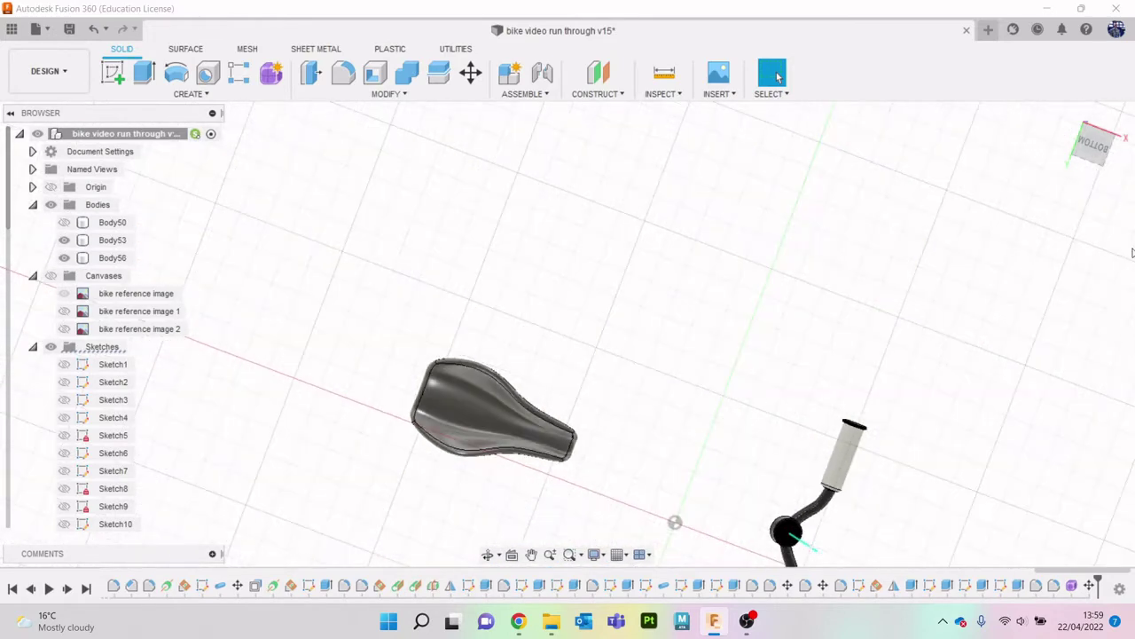
# View the saddle straight from below with the seat deselected, ready for a new plane.
pyautogui.click(1089, 149)
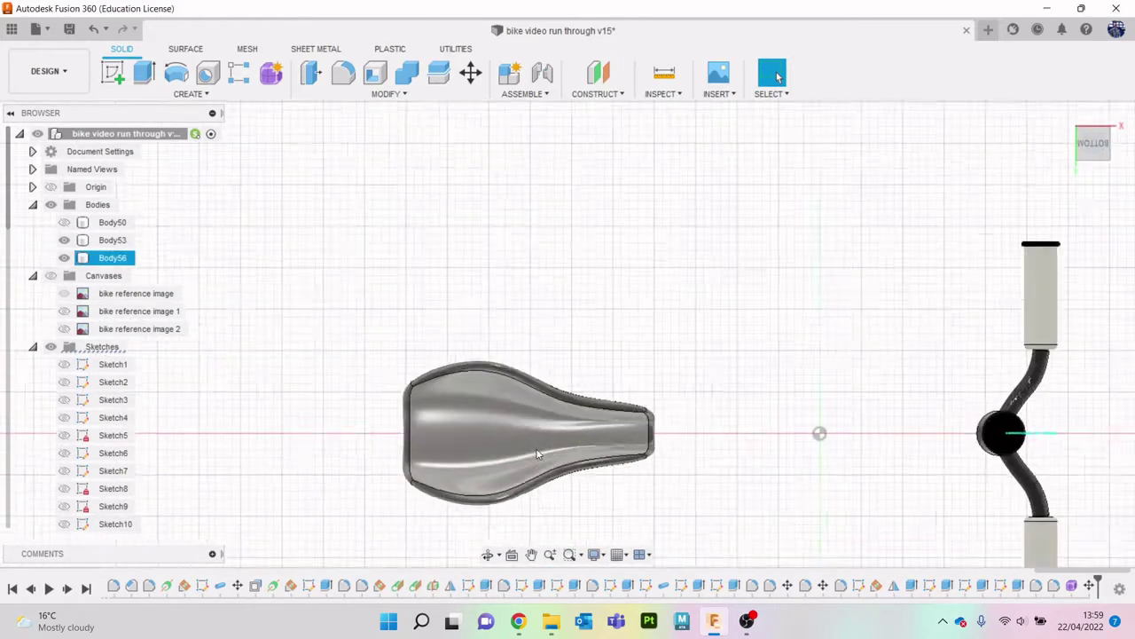
pyautogui.scroll(3, 532, 450)
pyautogui.click(506, 445)
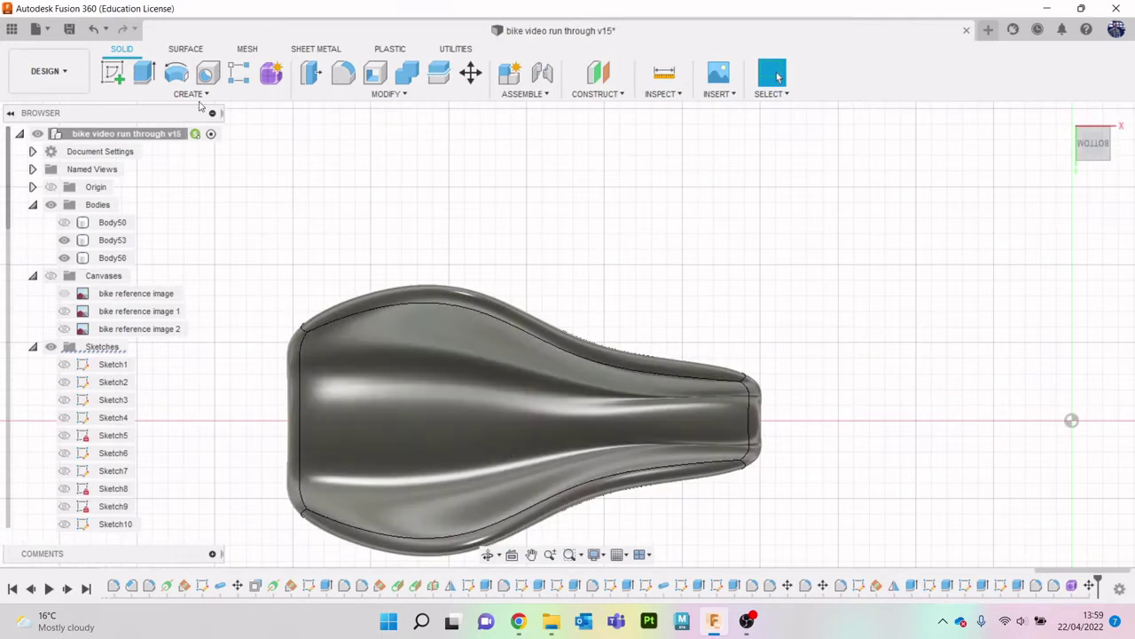
pyautogui.click(107, 78)
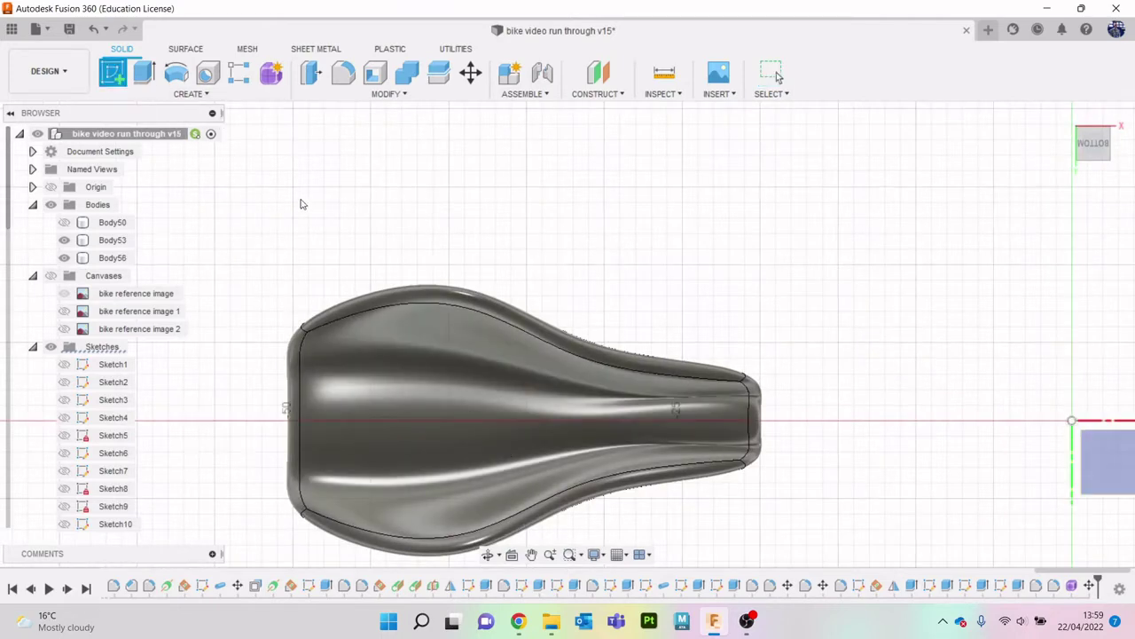
# Offset a construction plane 86.902 mm from XY, setting the distance in the BACK view.
pyautogui.click(598, 73)
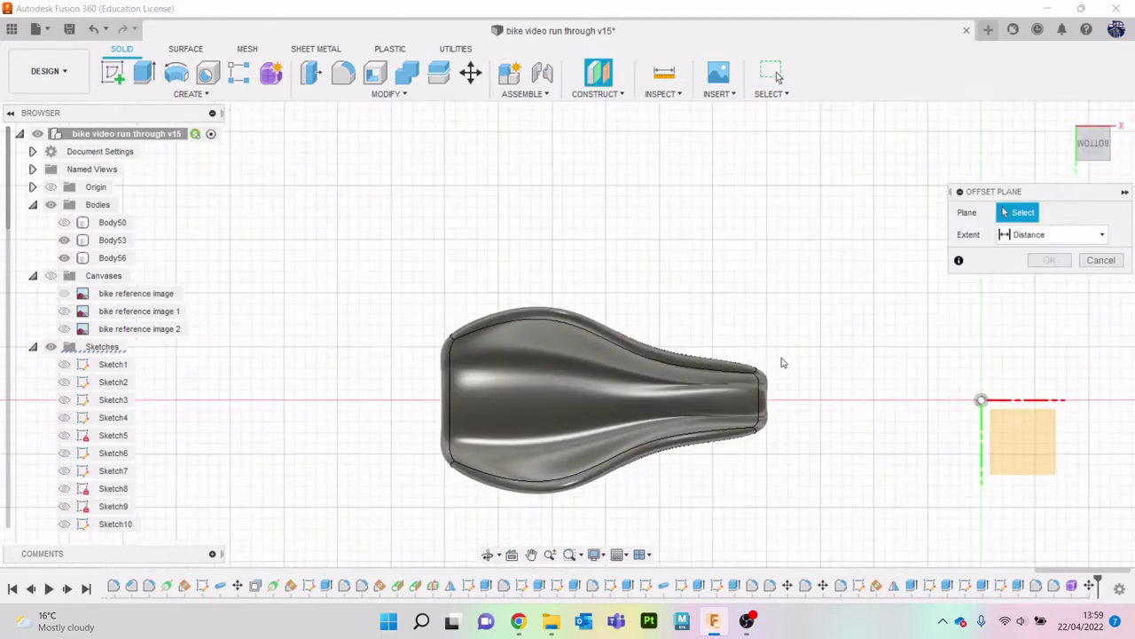
pyautogui.click(994, 441)
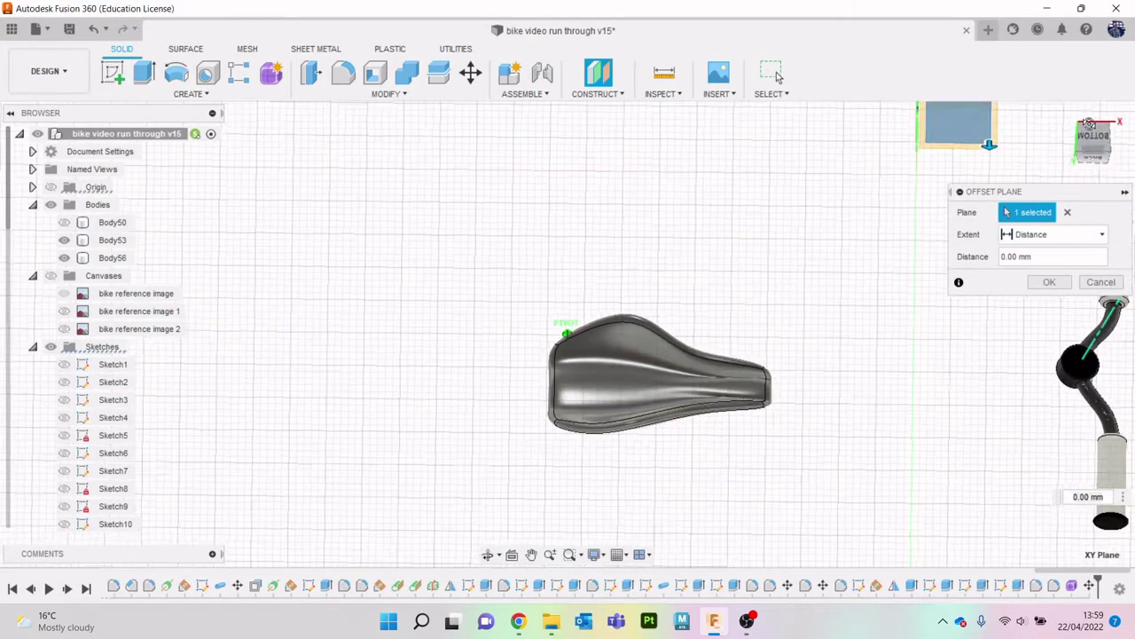
pyautogui.scroll(-1, 692, 291)
pyautogui.scroll(-4, 692, 291)
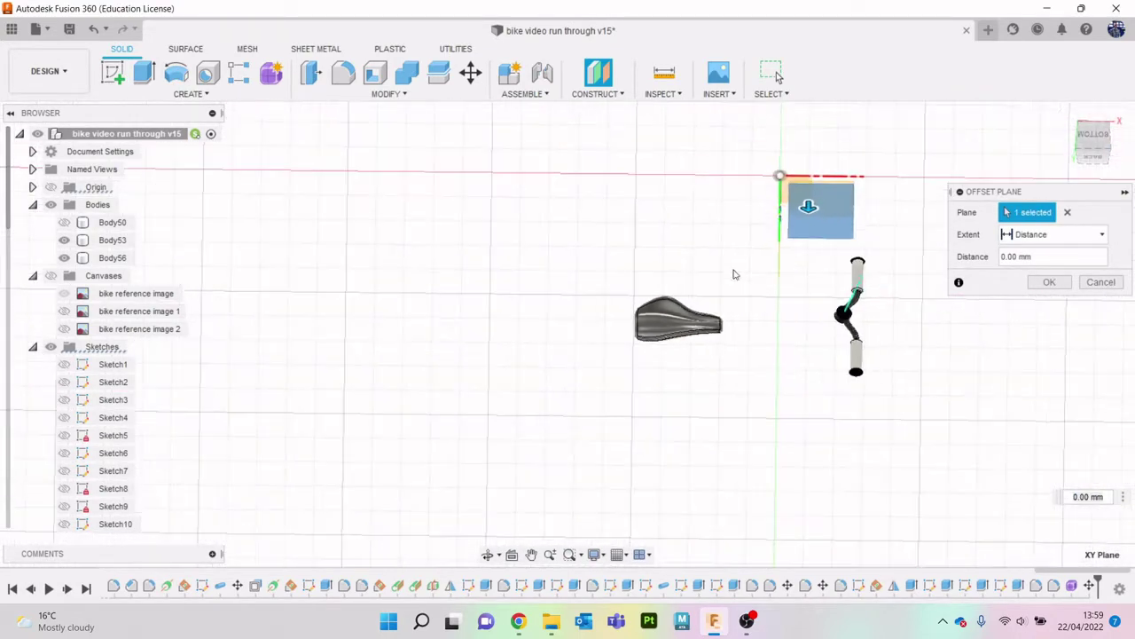
pyautogui.click(1100, 158)
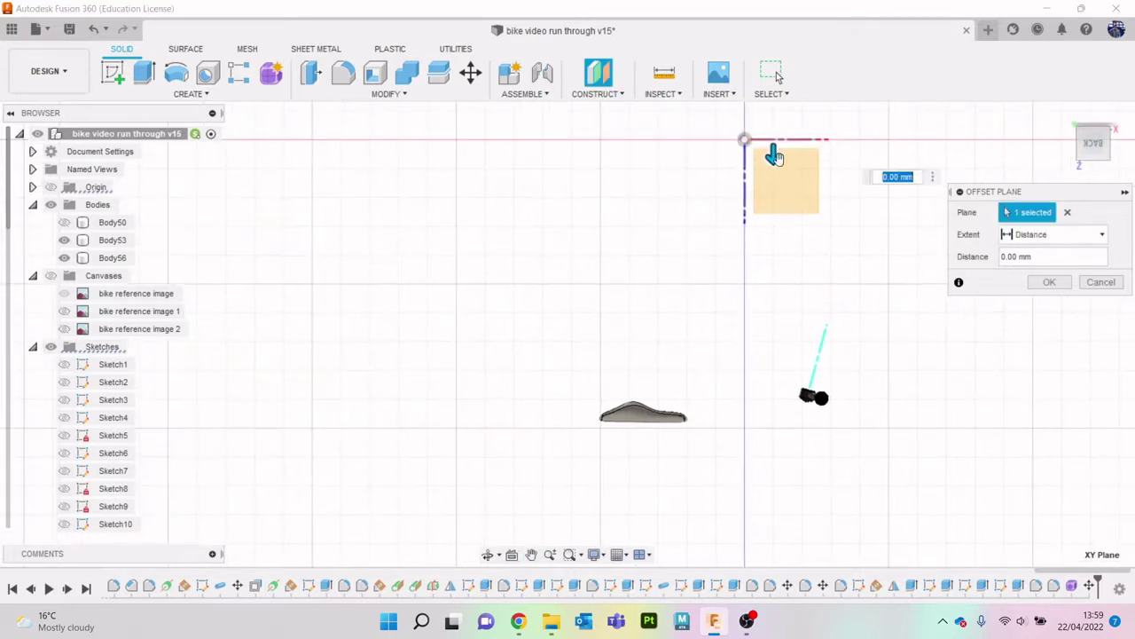
pyautogui.moveTo(773, 155); pyautogui.dragTo(752, 405)
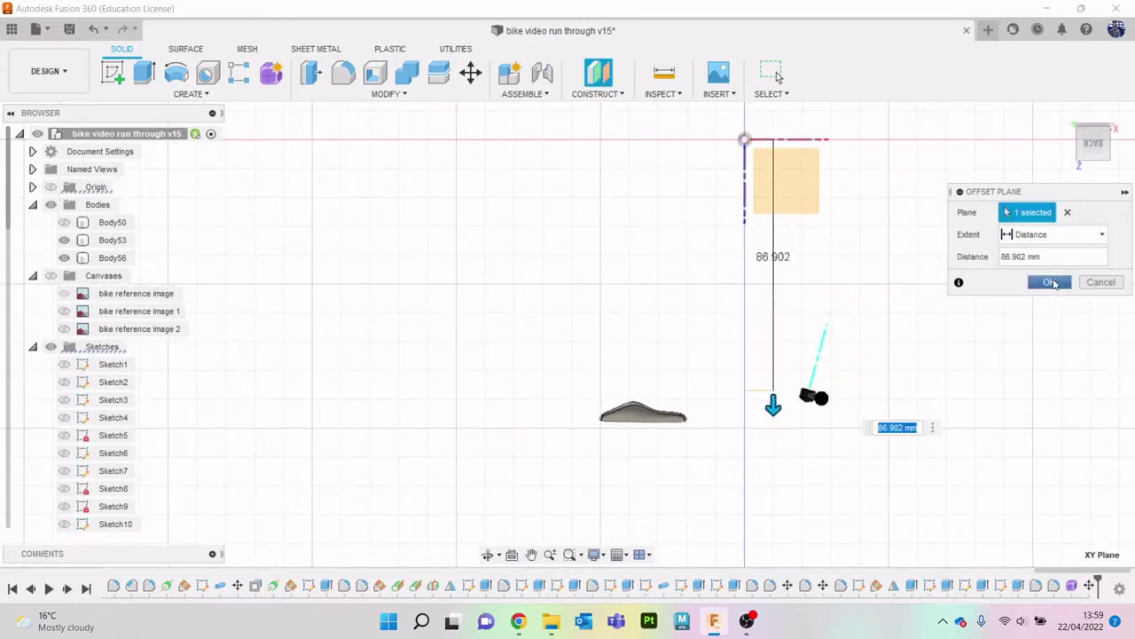
pyautogui.click(1050, 282)
# Start a new sketch on the offset plane beneath the saddle.
pyautogui.click(1089, 161)
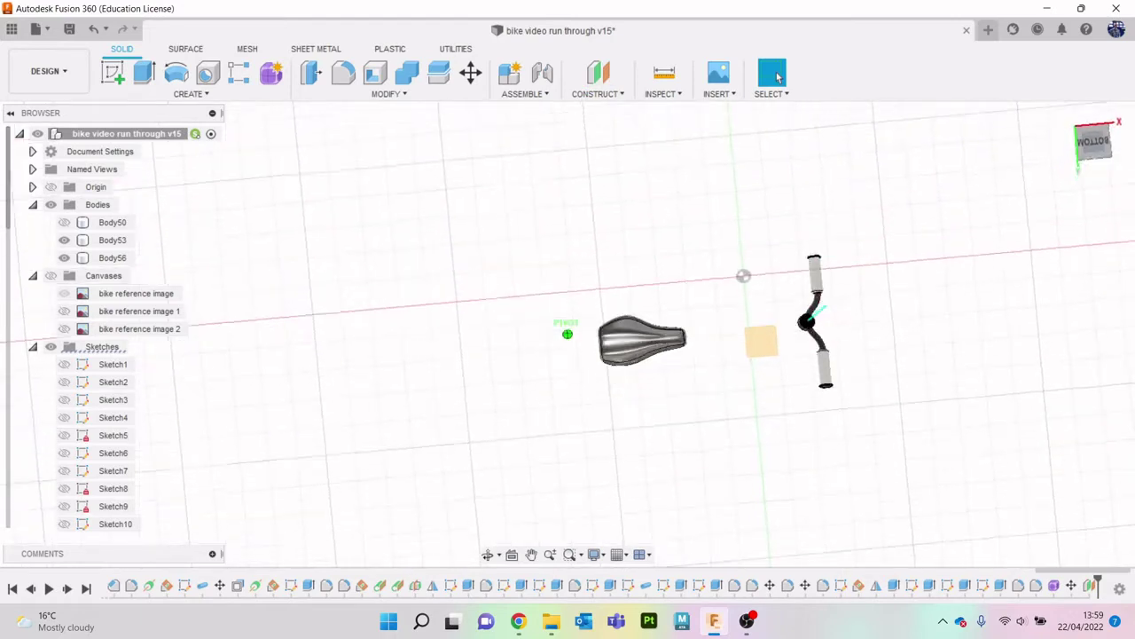
pyautogui.click(112, 73)
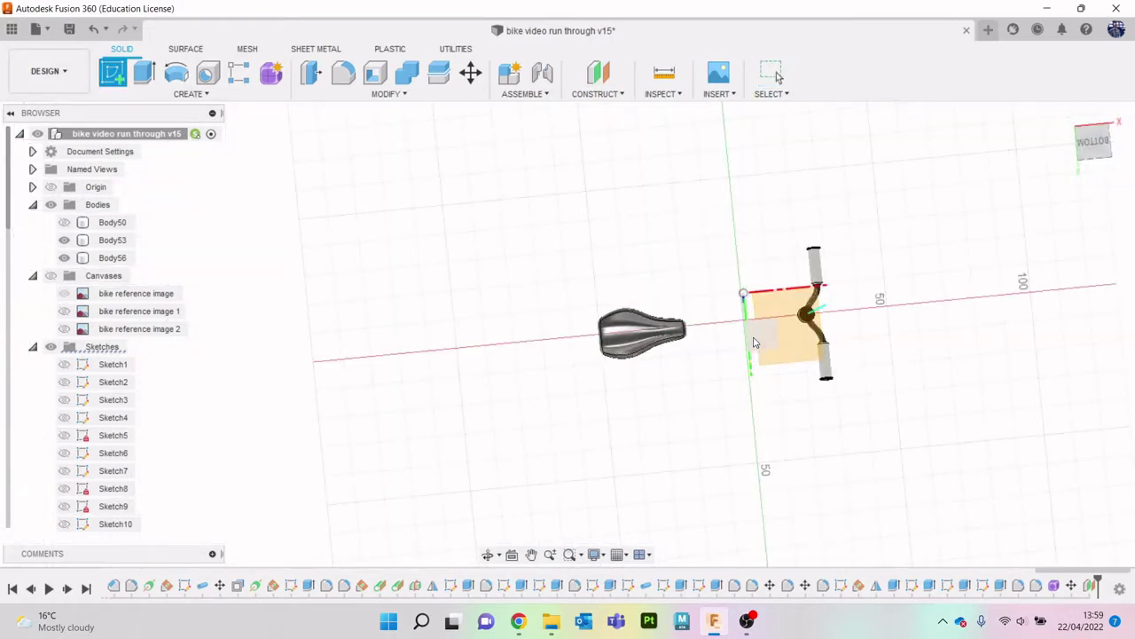
pyautogui.click(807, 317)
pyautogui.scroll(3, 574, 344)
pyautogui.scroll(3, 545, 349)
pyautogui.scroll(2, 545, 351)
pyautogui.scroll(-3, 544, 349)
pyautogui.scroll(-2, 544, 351)
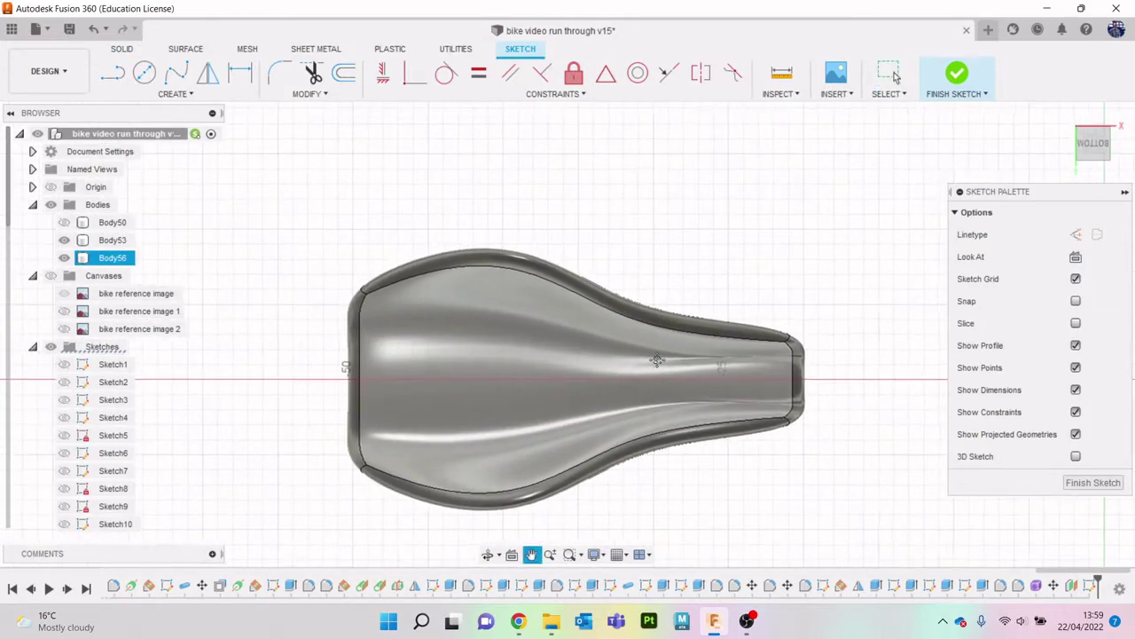
# Project the seat's underside outline into the sketch.
pyautogui.click(160, 94)
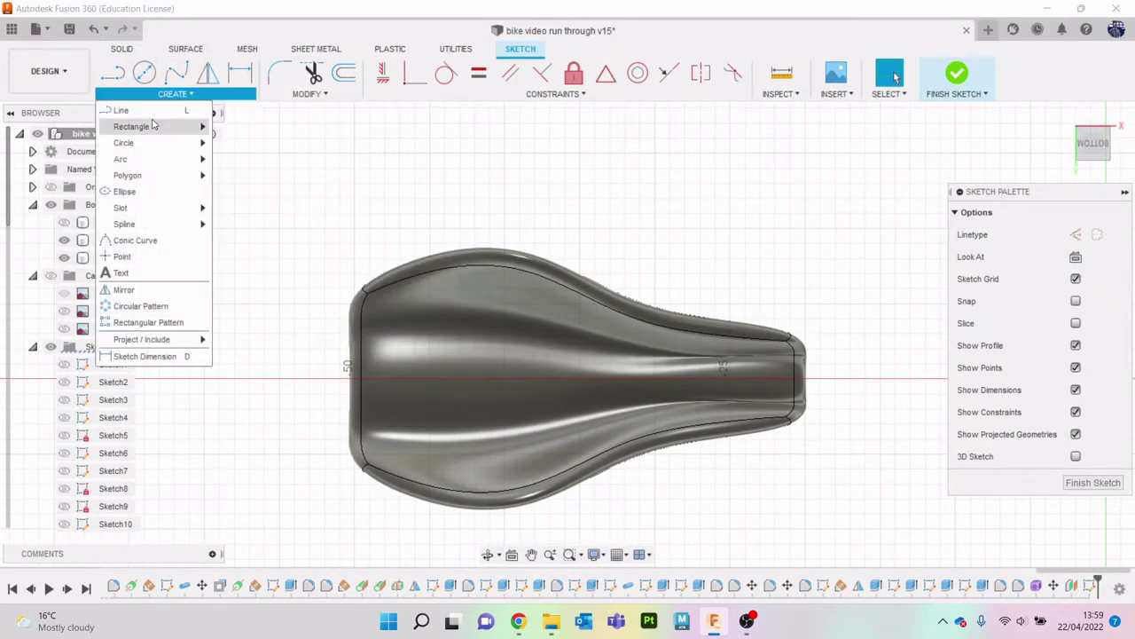
pyautogui.moveTo(142, 126)
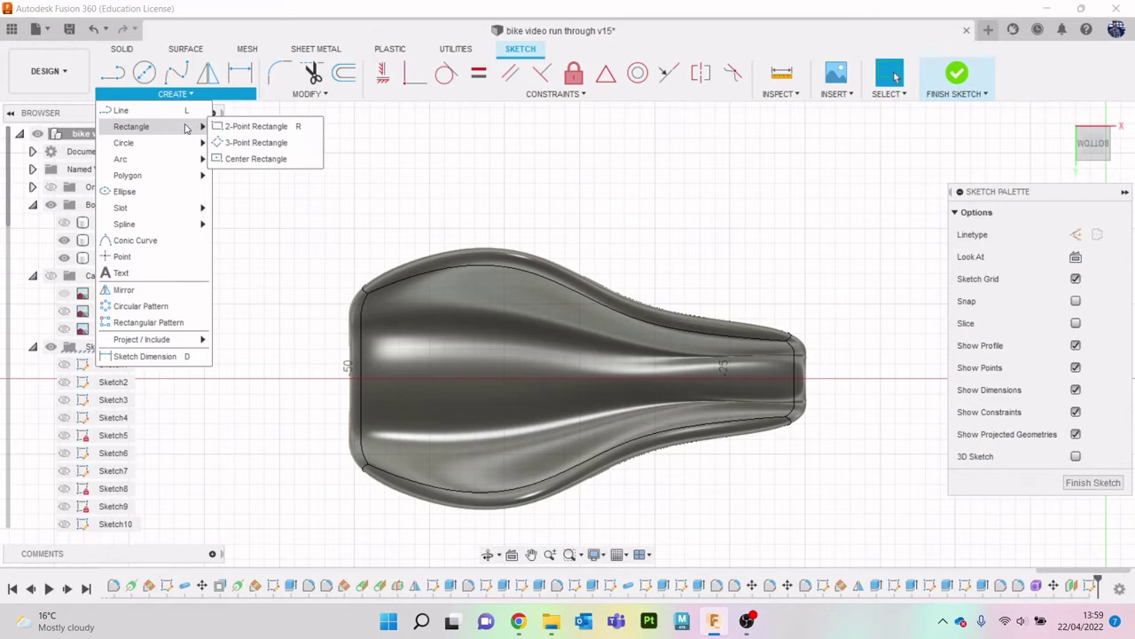
pyautogui.click(253, 159)
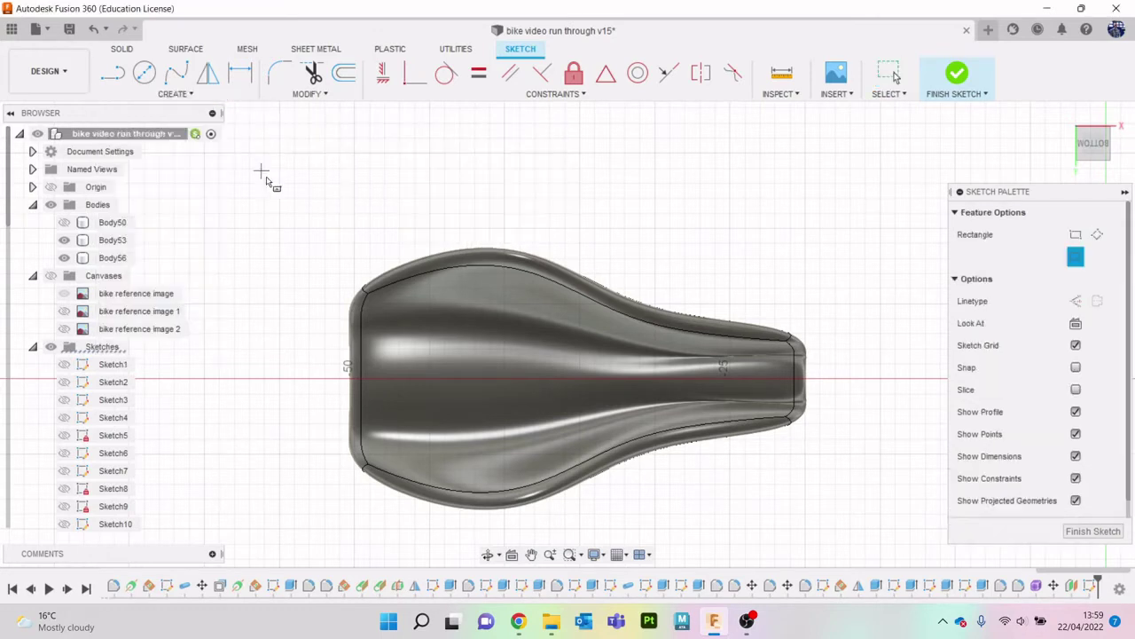
pyautogui.press('p')
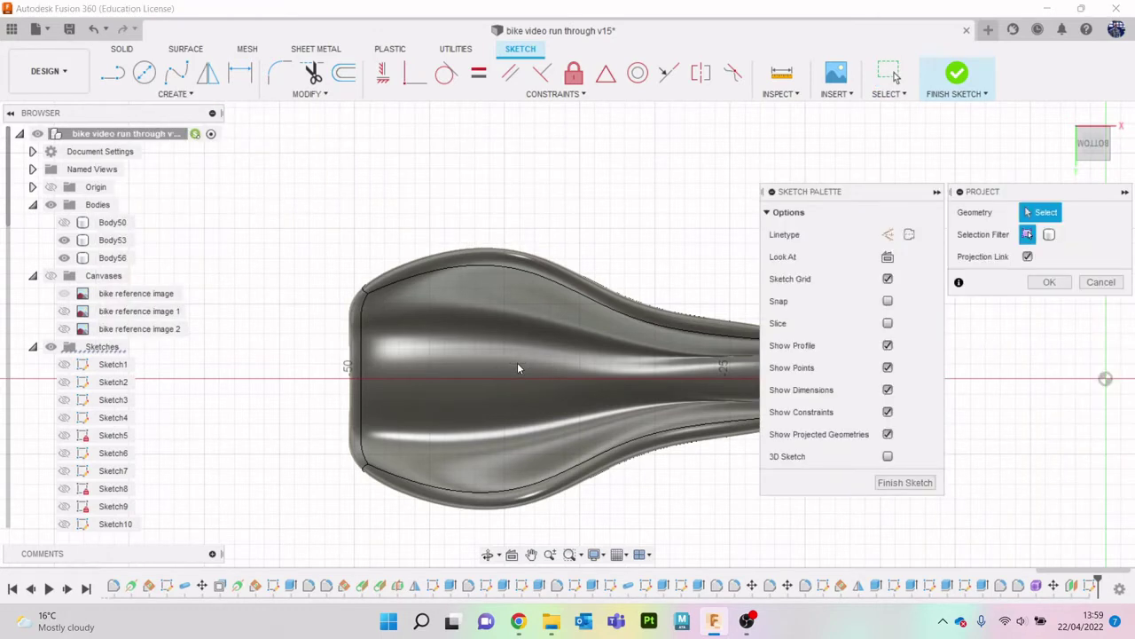
pyautogui.click(457, 291)
pyautogui.click(457, 290)
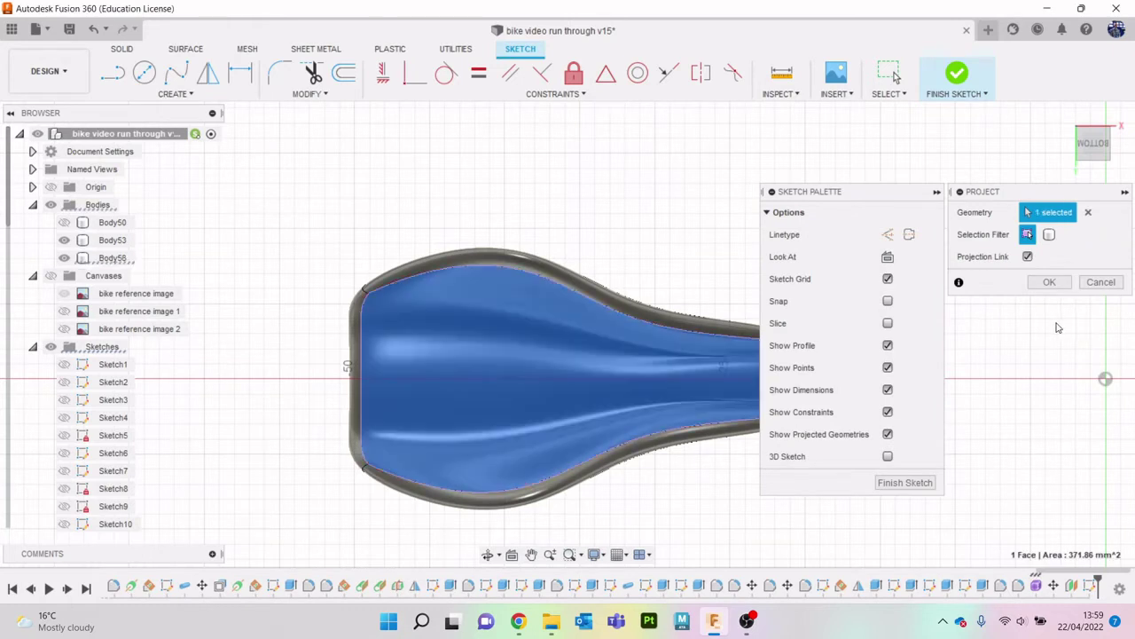
pyautogui.click(1049, 282)
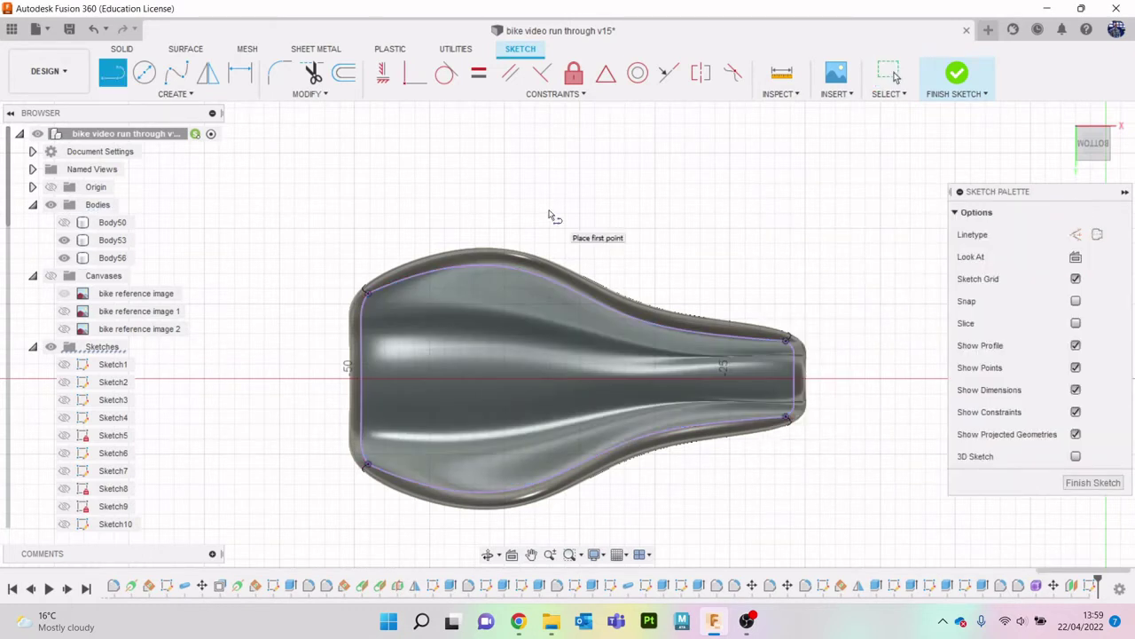
# Draw a line dividing the saddle outline and a centre rectangle on that line.
pyautogui.click(492, 266)
pyautogui.click(497, 495)
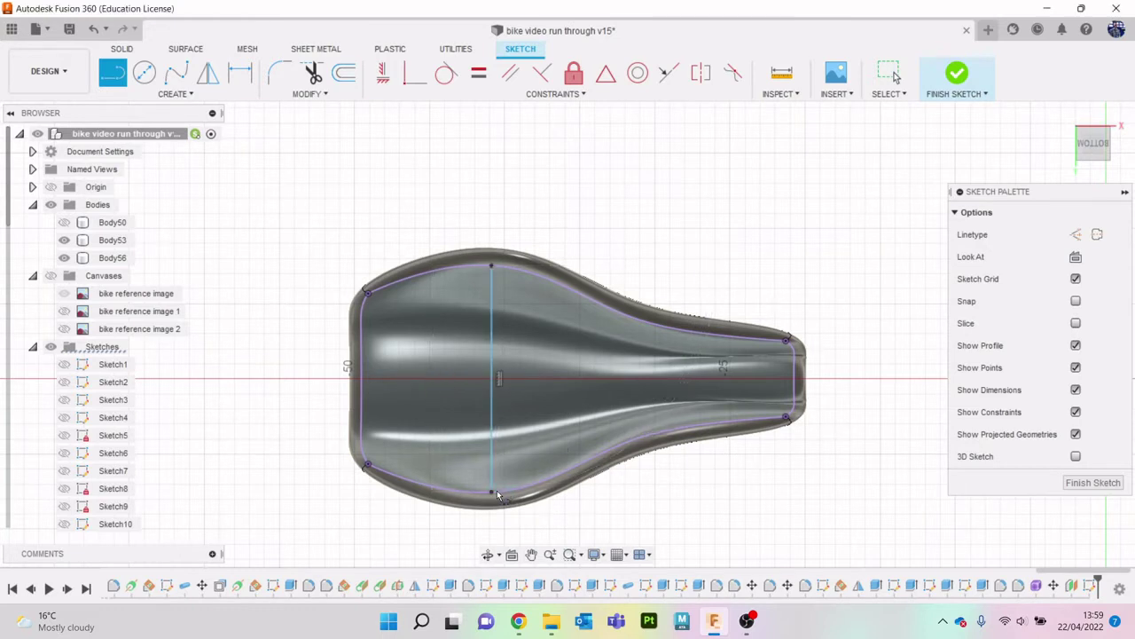
pyautogui.click(197, 96)
pyautogui.moveTo(133, 126)
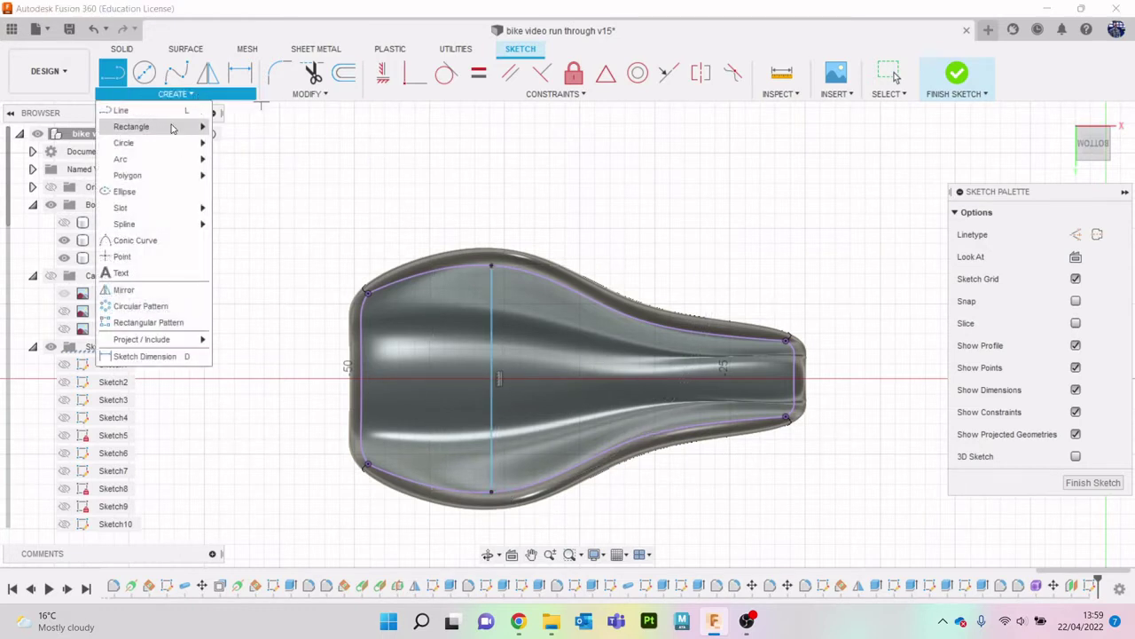
pyautogui.click(253, 158)
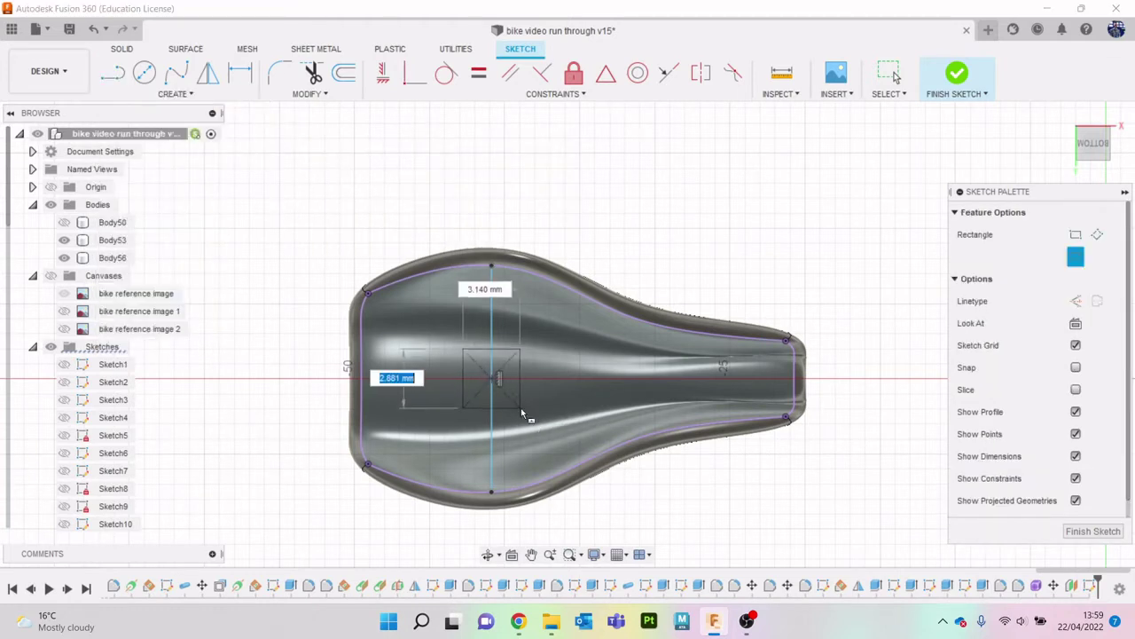
pyautogui.click(562, 473)
pyautogui.keyDown('shift'); pyautogui.moveTo(1118, 157); pyautogui.dragTo(1115, 124, button='middle'); pyautogui.keyUp('shift')
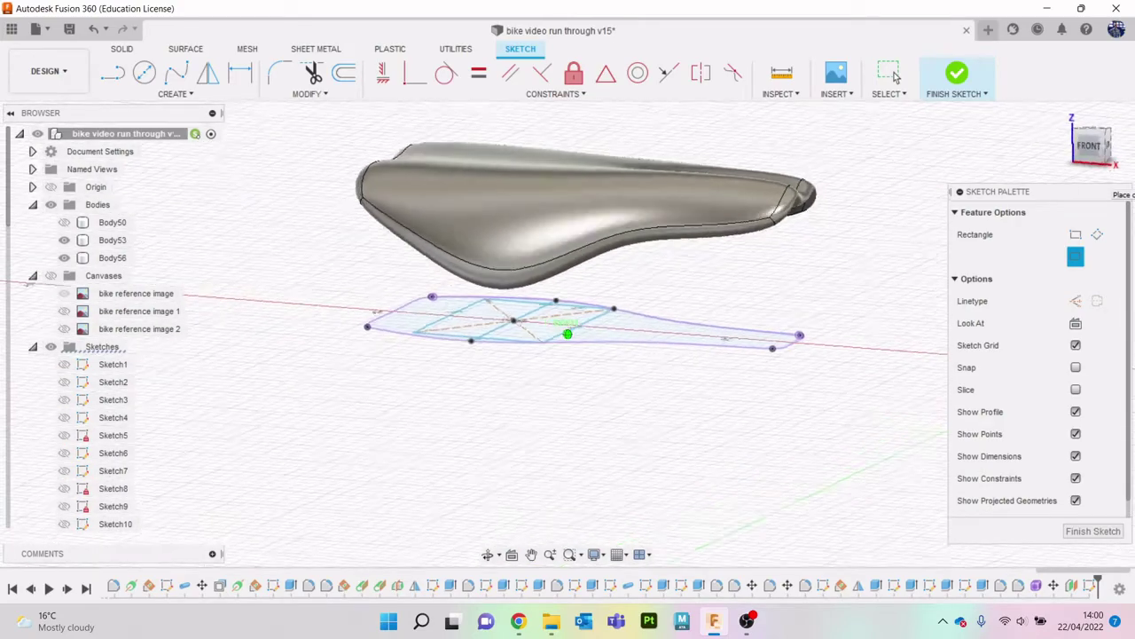
pyautogui.keyDown('shift'); pyautogui.moveTo(568, 426); pyautogui.dragTo(497, 417, button='middle'); pyautogui.keyUp('shift')
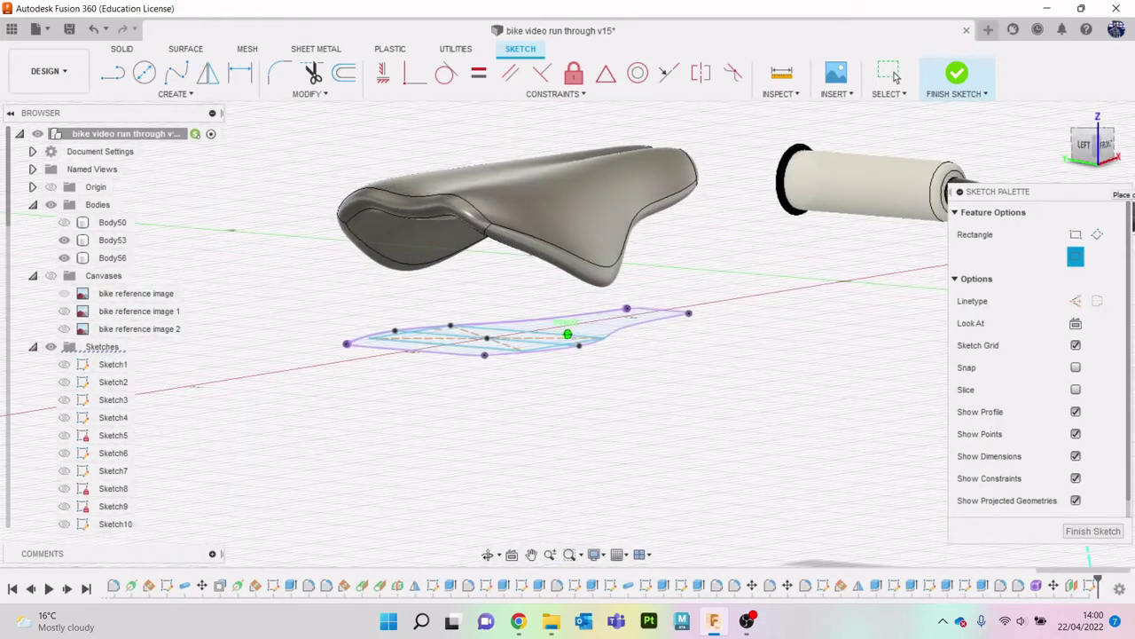
pyautogui.keyDown('shift'); pyautogui.moveTo(896, 77); pyautogui.dragTo(896, 78, button='middle'); pyautogui.keyUp('shift')
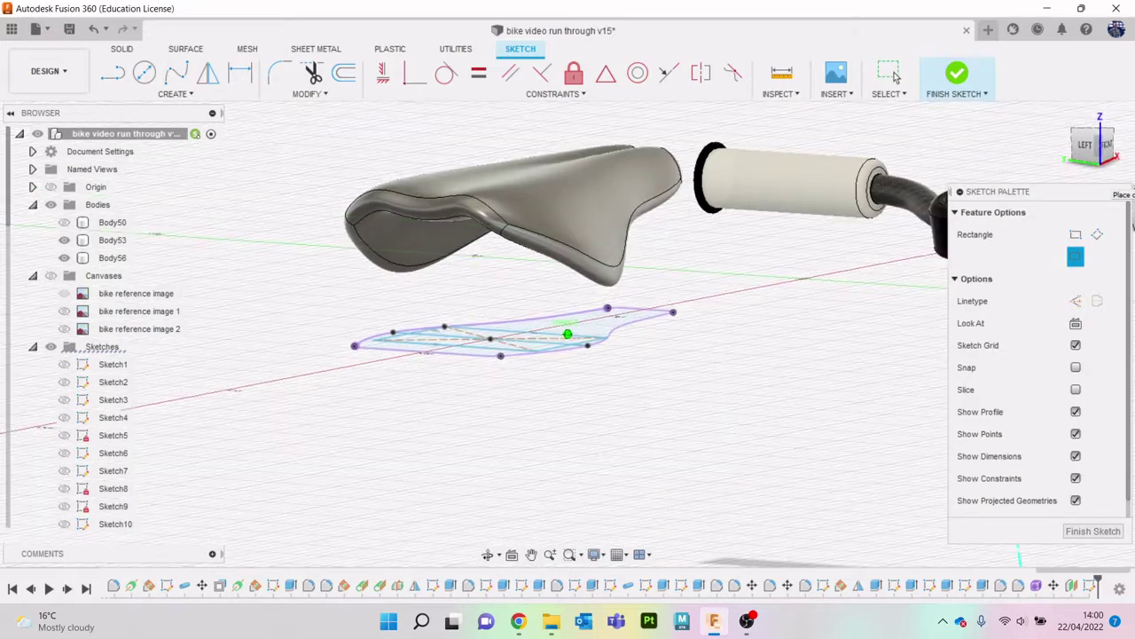
pyautogui.keyDown('shift'); pyautogui.moveTo(568, 333); pyautogui.dragTo(1093, 151, button='middle'); pyautogui.keyUp('shift')
# Extrude both sketch profiles, first to about 8 mm, checking from the left side.
pyautogui.press('e')
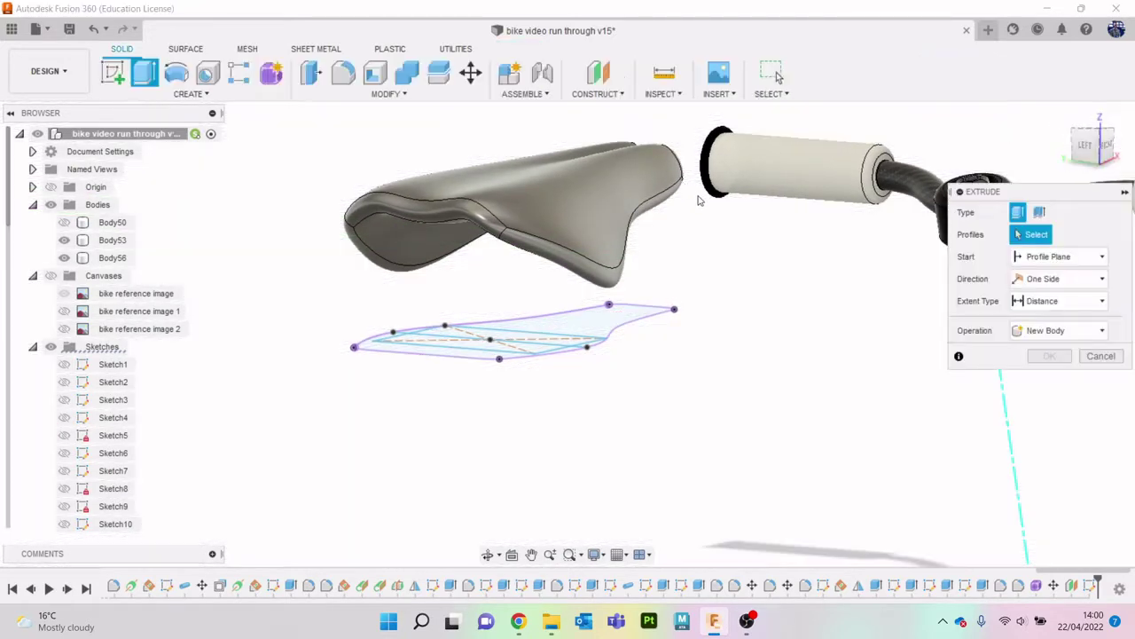
pyautogui.click(503, 340)
pyautogui.click(533, 341)
pyautogui.moveTo(507, 322); pyautogui.dragTo(490, 192)
pyautogui.click(1084, 144)
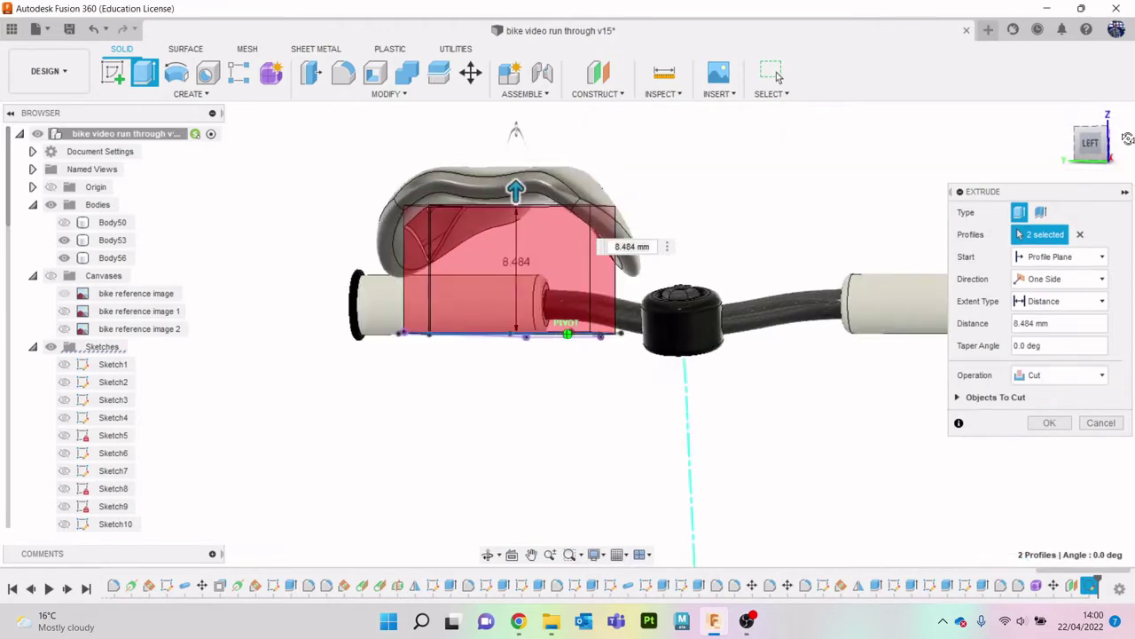
pyautogui.moveTo(1131, 133)
pyautogui.mouseDown()
pyautogui.moveTo(1097, 127)
pyautogui.moveTo(696, 207)
pyautogui.mouseUp()
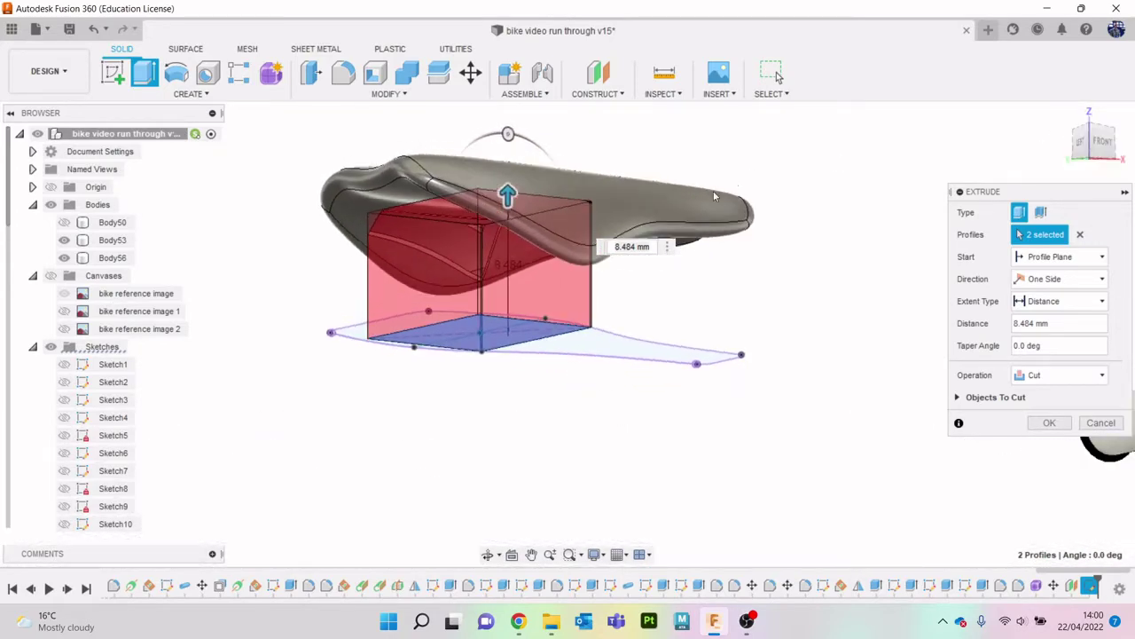
# Lower the block to about 4.1 mm and confirm it as new body Body58.
pyautogui.moveTo(507, 193); pyautogui.dragTo(507, 253)
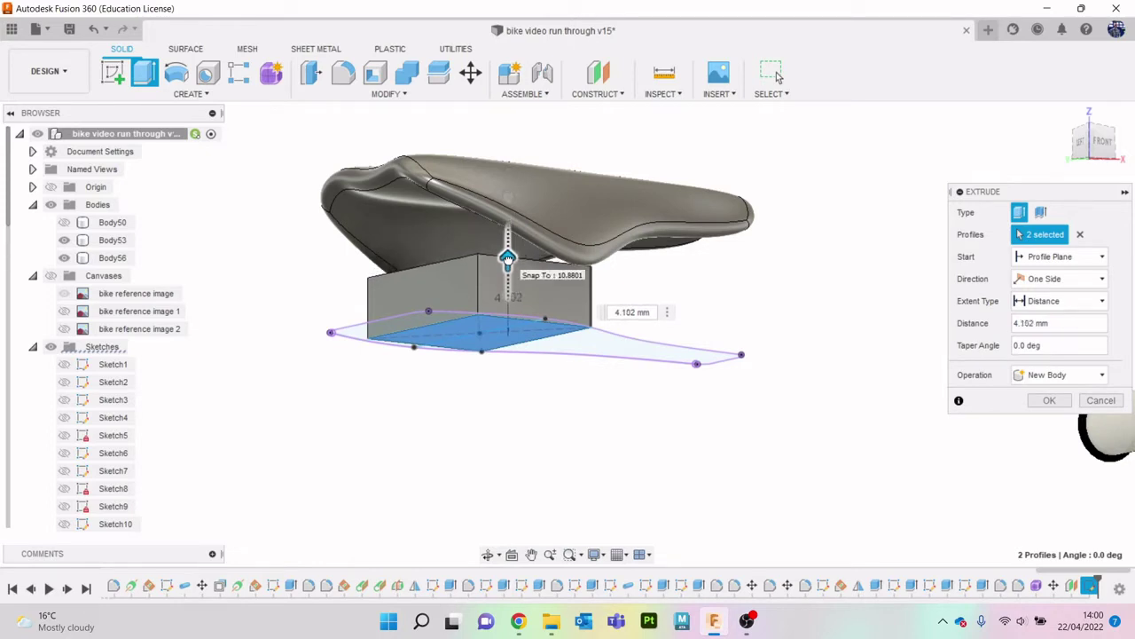
pyautogui.moveTo(507, 258); pyautogui.dragTo(507, 258)
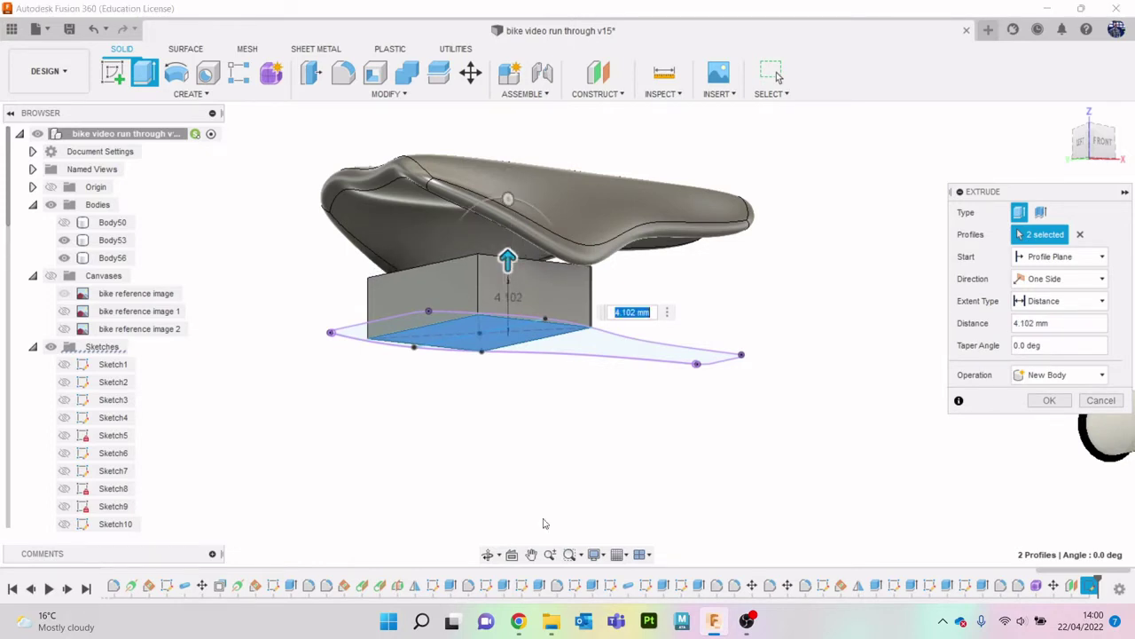
pyautogui.click(518, 621)
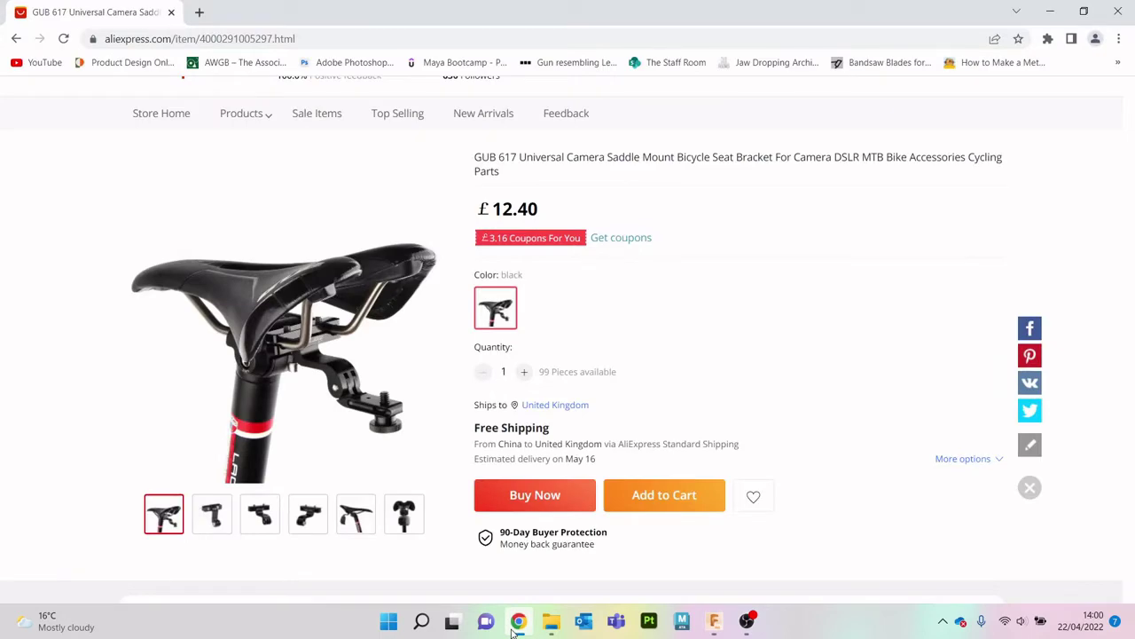
pyautogui.click(512, 626)
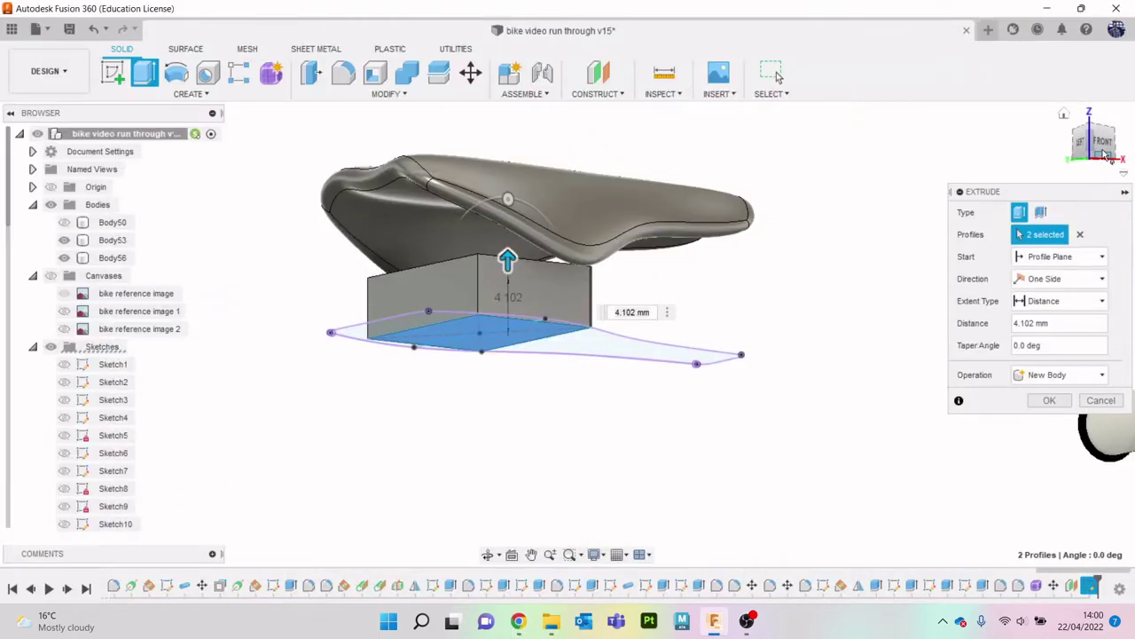
pyautogui.keyDown('shift'); pyautogui.moveTo(567, 334); pyautogui.dragTo(266, 337, button='middle'); pyautogui.keyUp('shift')
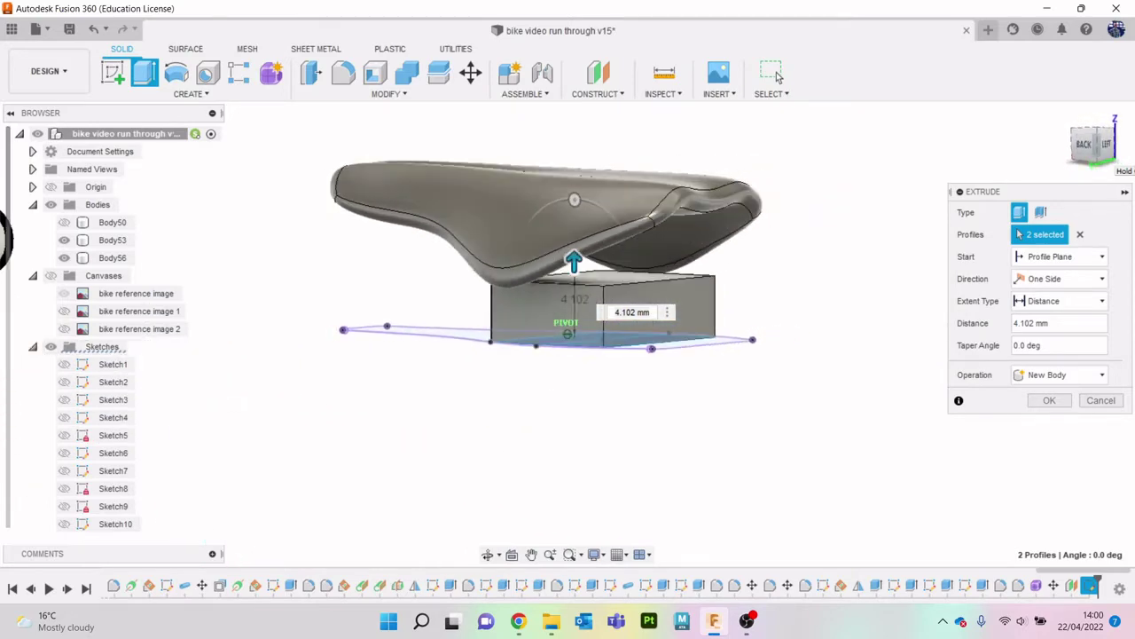
pyautogui.click(1100, 146)
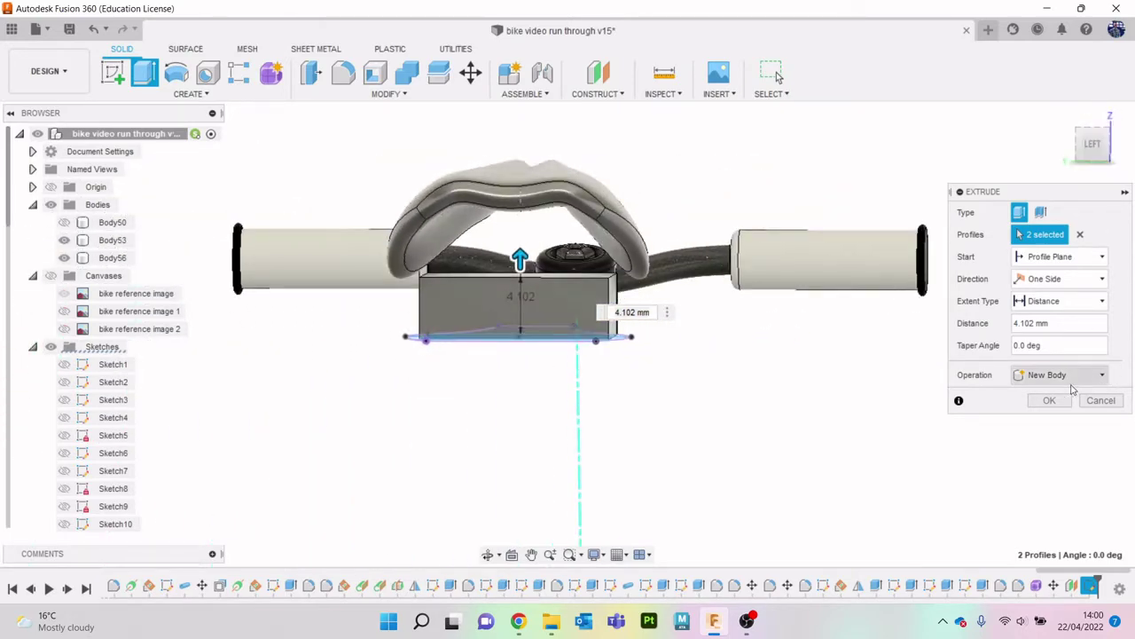
pyautogui.click(1050, 400)
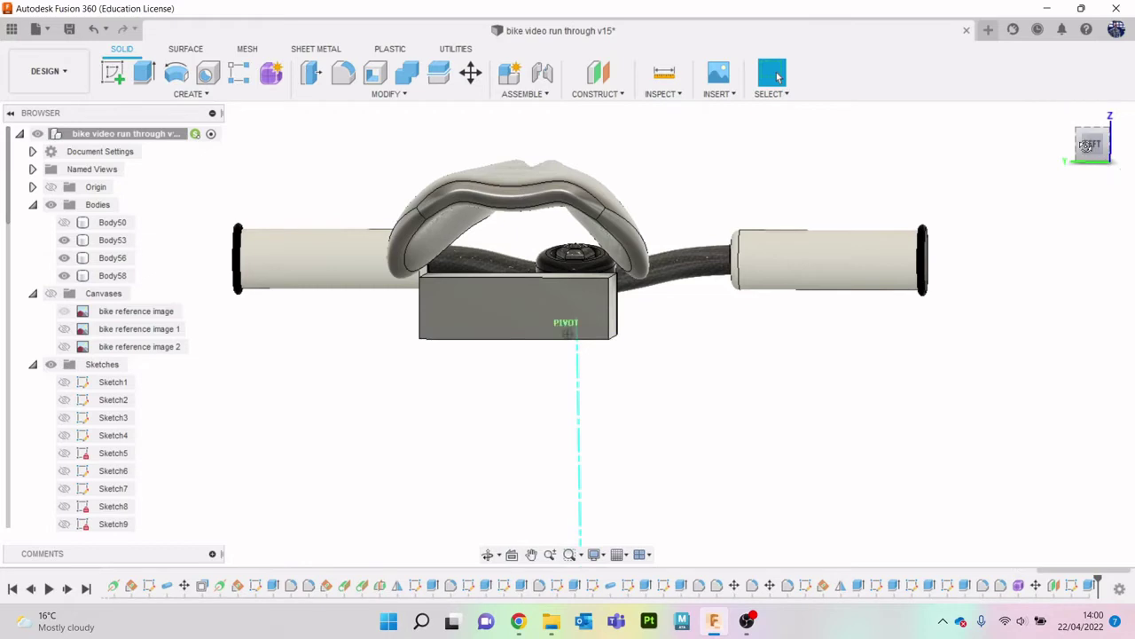
pyautogui.moveTo(1078, 145); pyautogui.dragTo(685, 181)
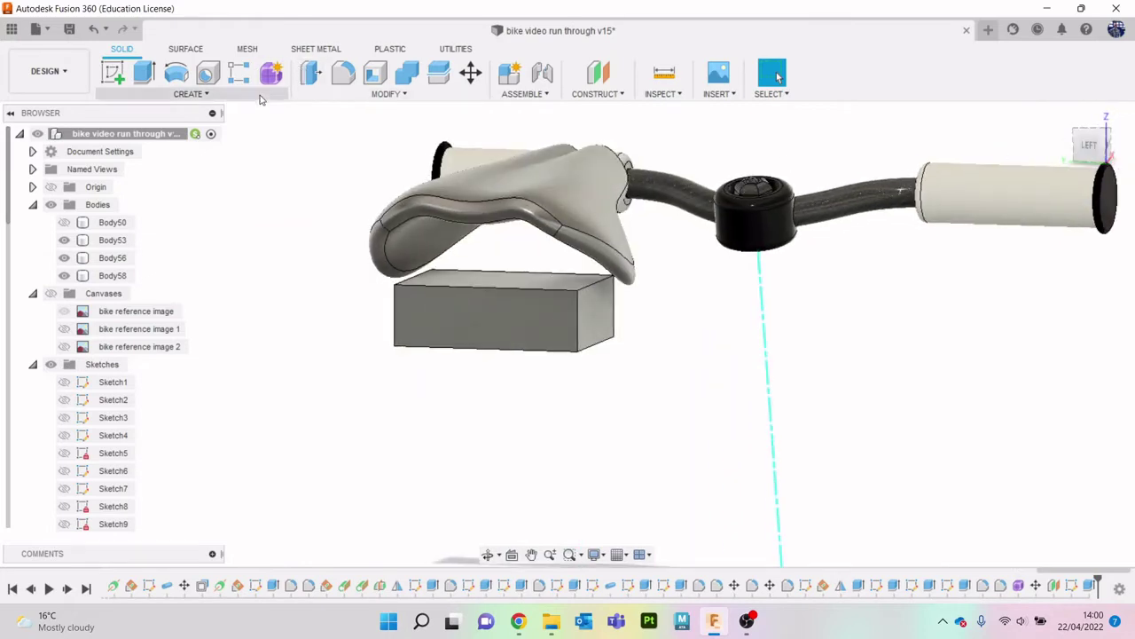
pyautogui.click(226, 99)
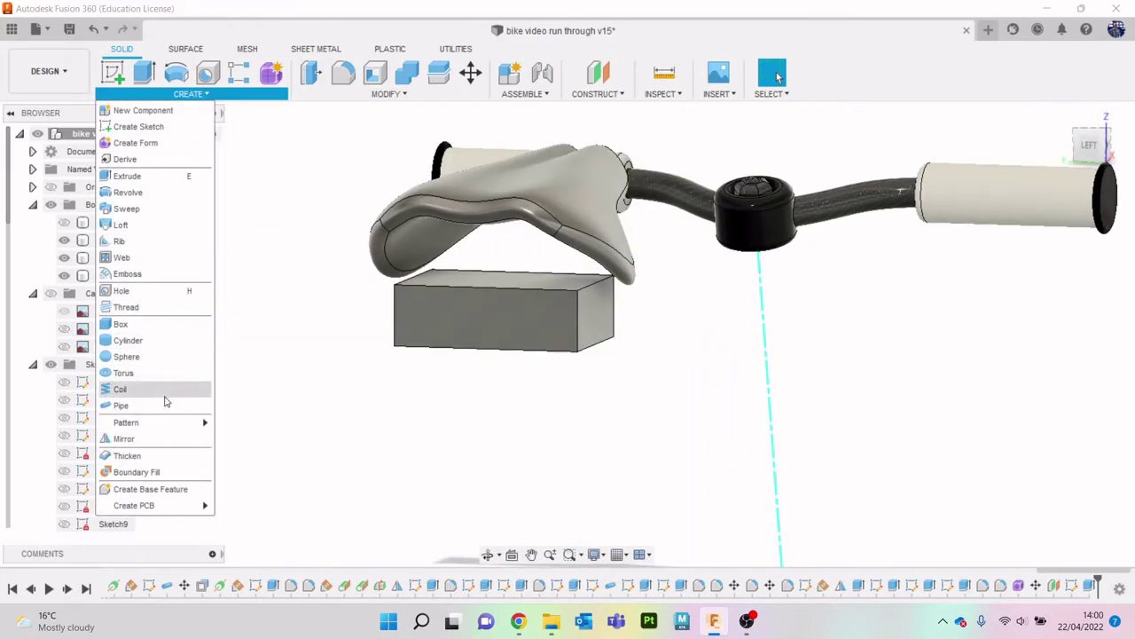
pyautogui.click(162, 403)
pyautogui.scroll(3, 514, 306)
pyautogui.click(628, 277)
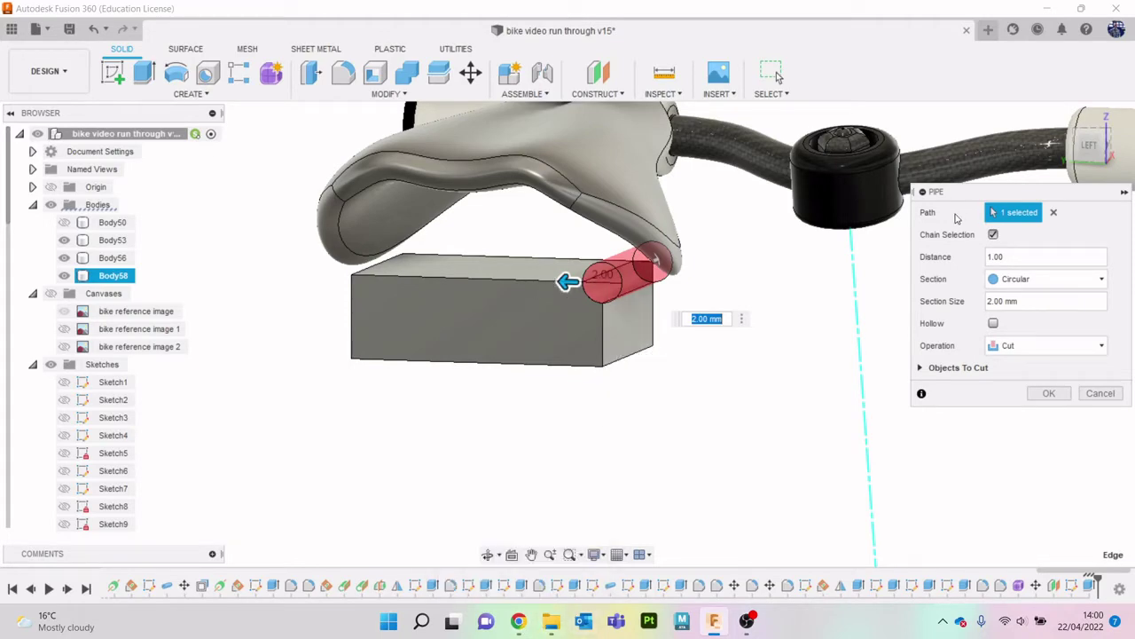
pyautogui.click(1075, 170)
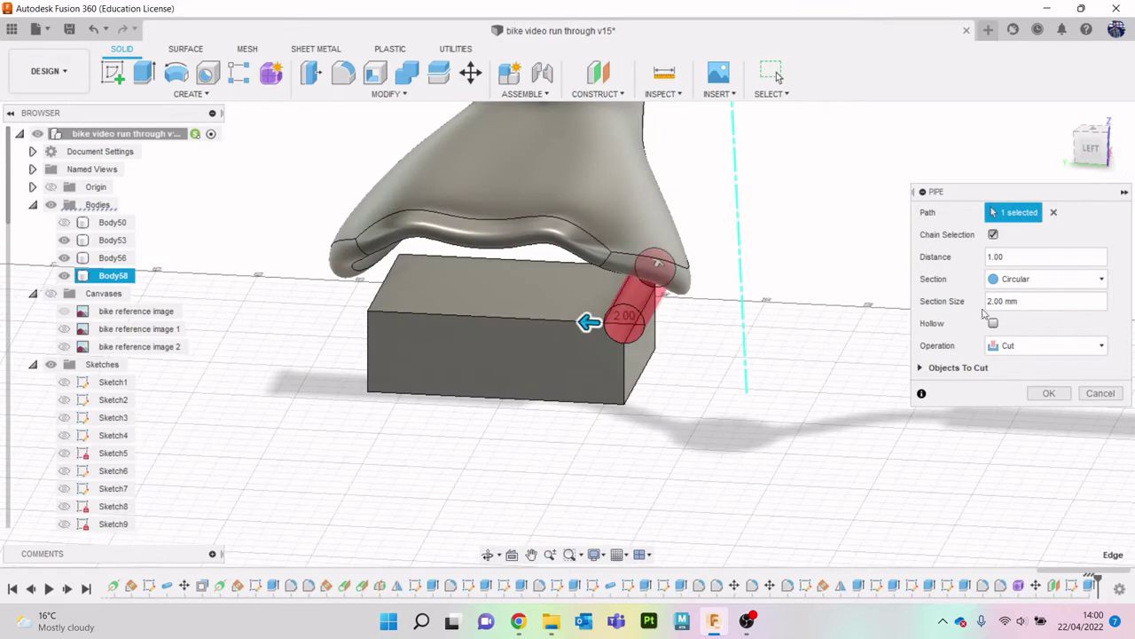
pyautogui.click(1100, 393)
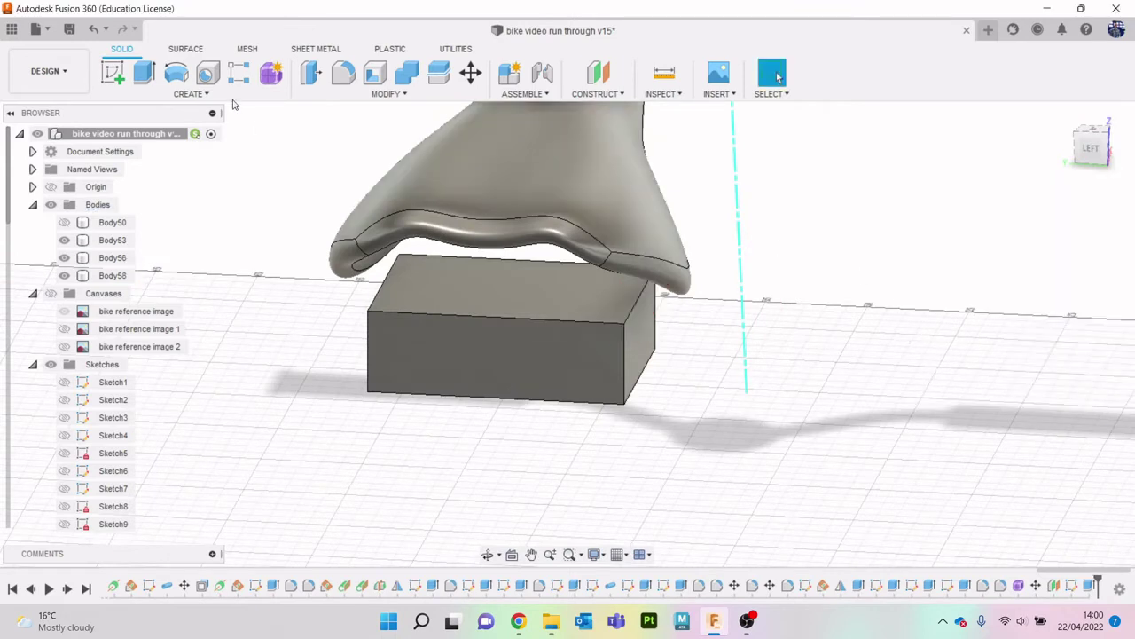
pyautogui.click(197, 93)
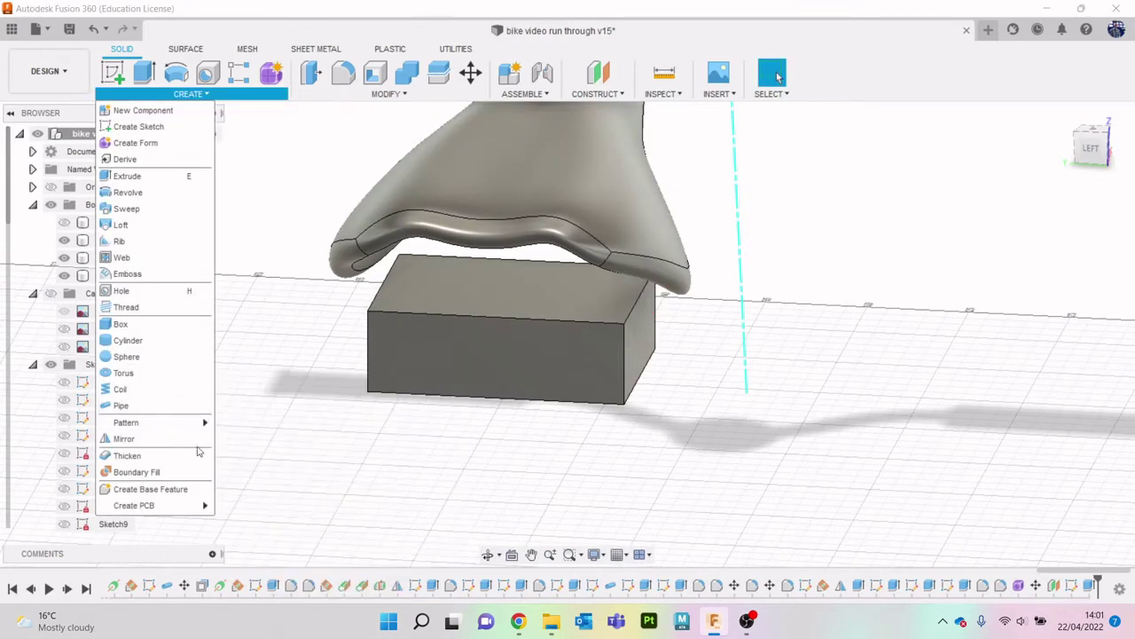
pyautogui.click(142, 438)
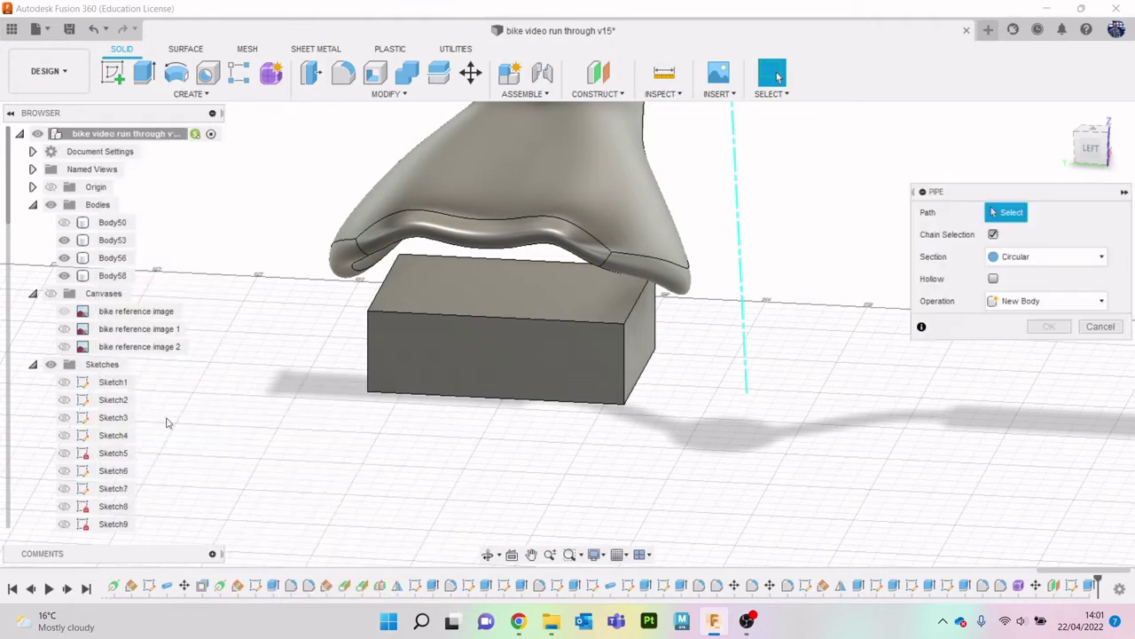
pyautogui.click(523, 625)
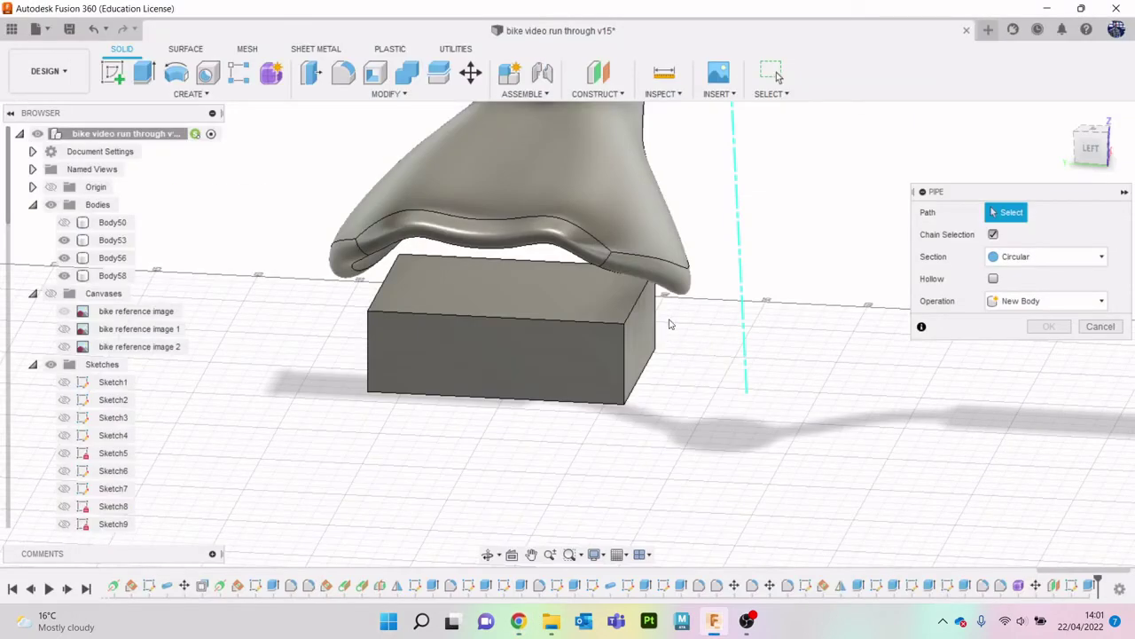
pyautogui.click(627, 365)
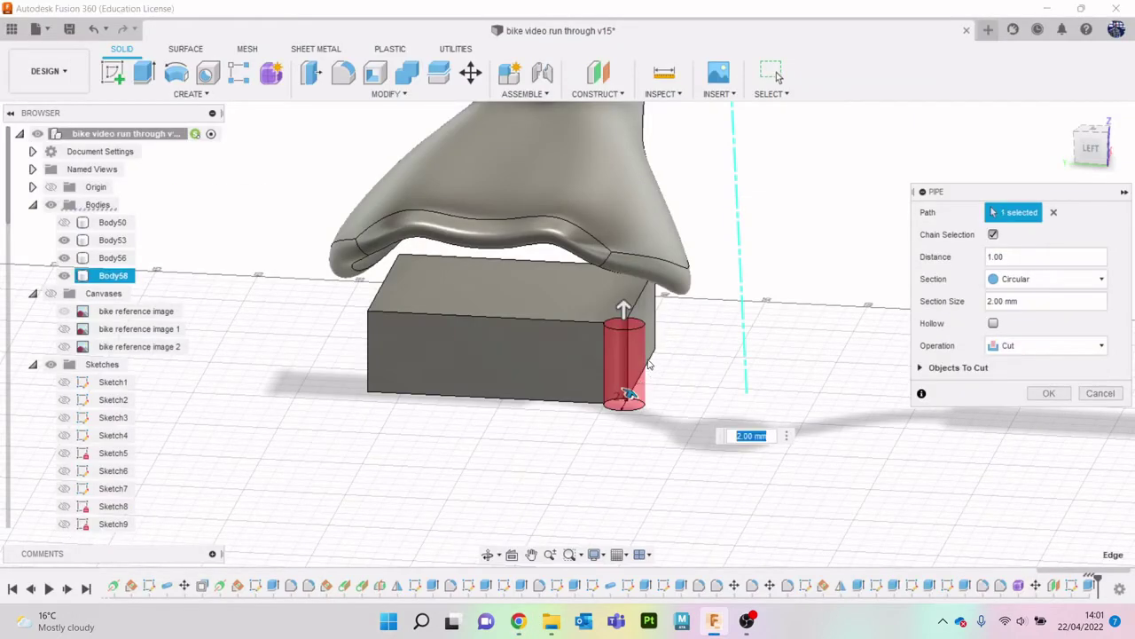
pyautogui.click(1098, 152)
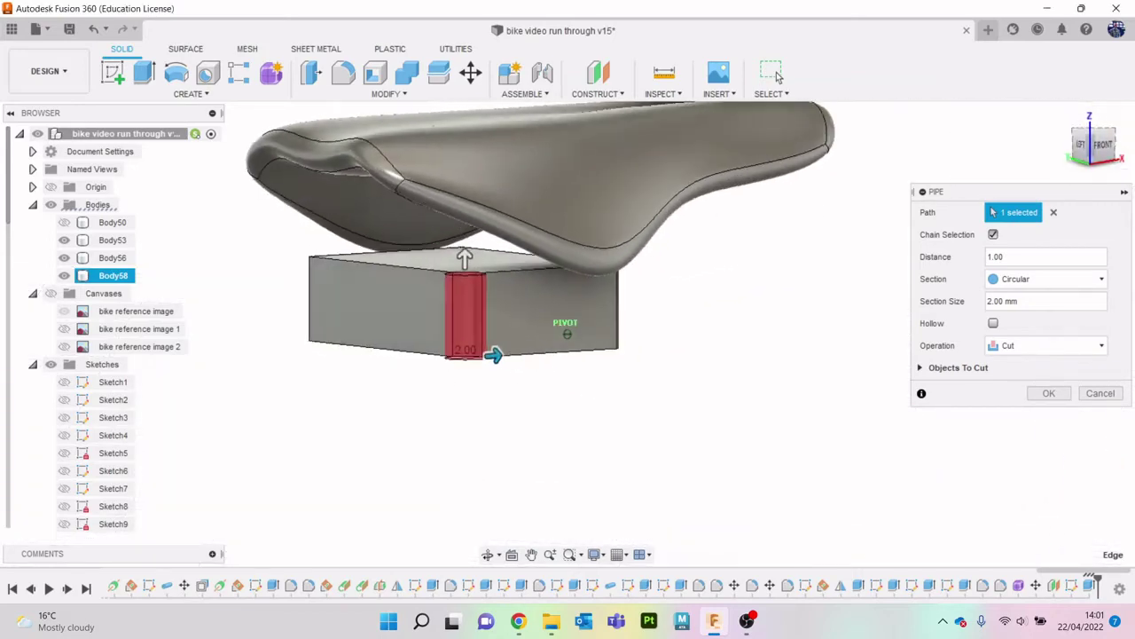
pyautogui.moveTo(484, 382); pyautogui.dragTo(521, 380)
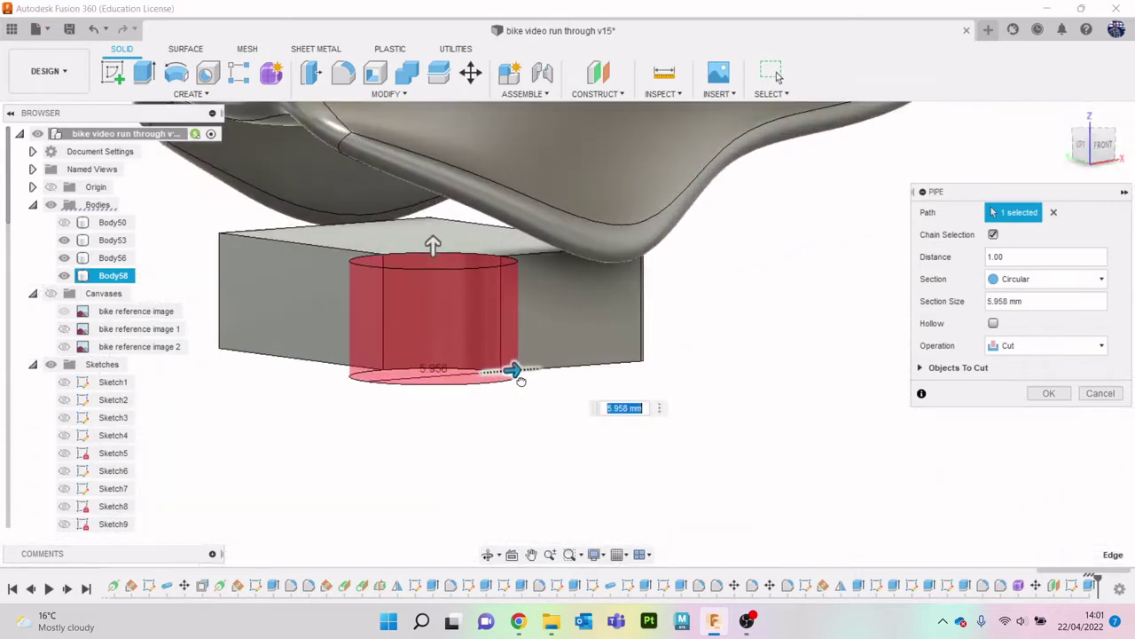
pyautogui.click(1101, 395)
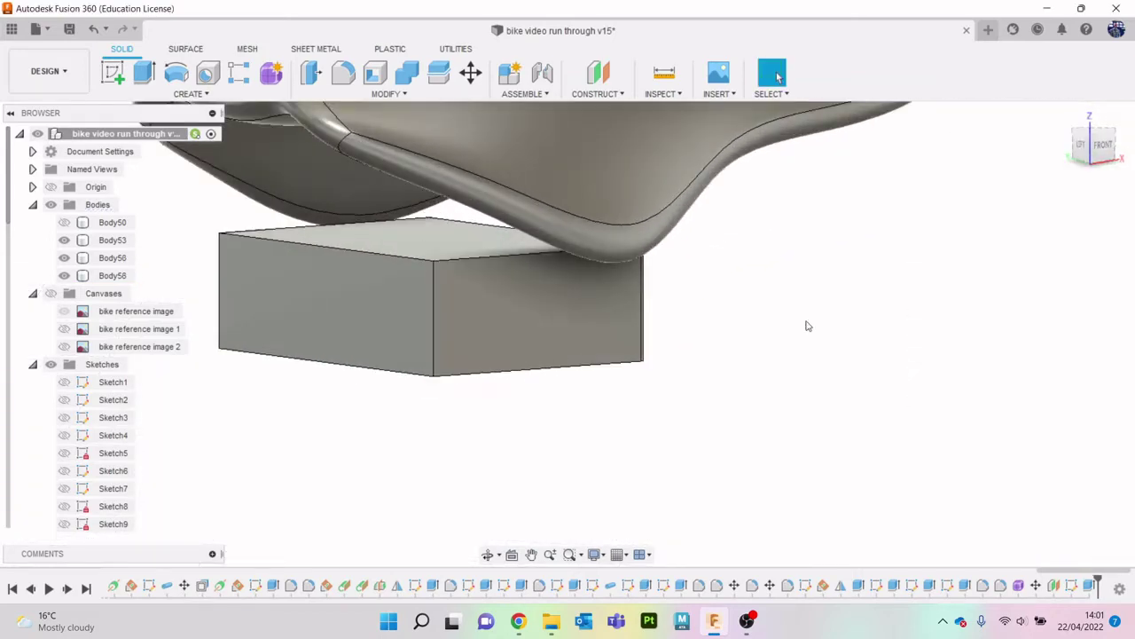
# Try a small fillet on the block's edges, then cancel it.
pyautogui.click(343, 73)
pyautogui.scroll(2, 457, 379)
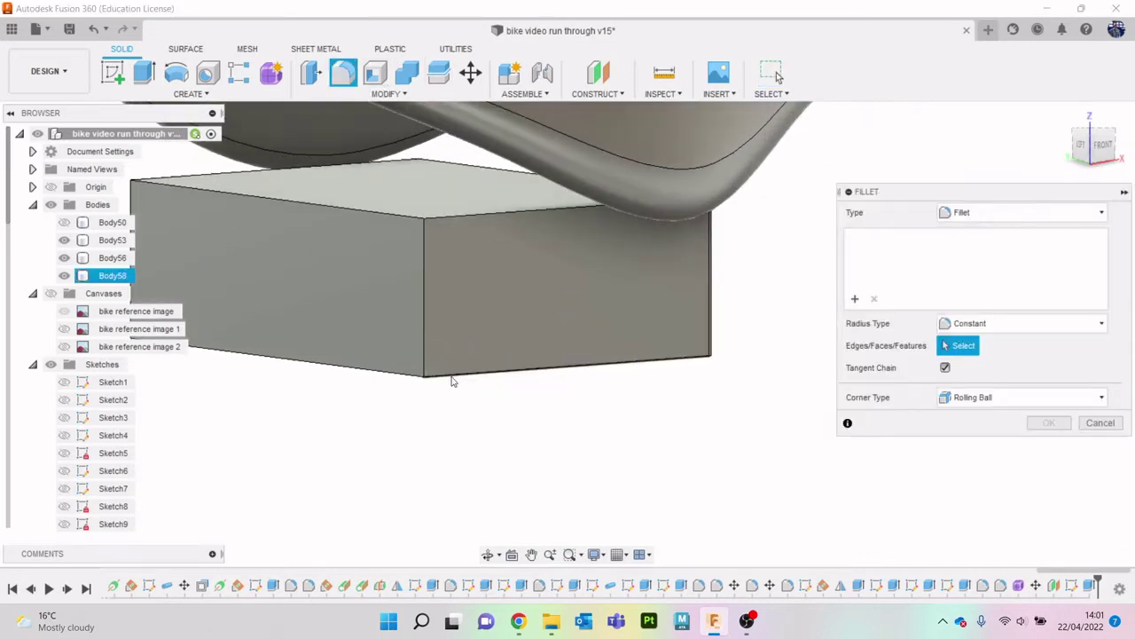
pyautogui.click(448, 378)
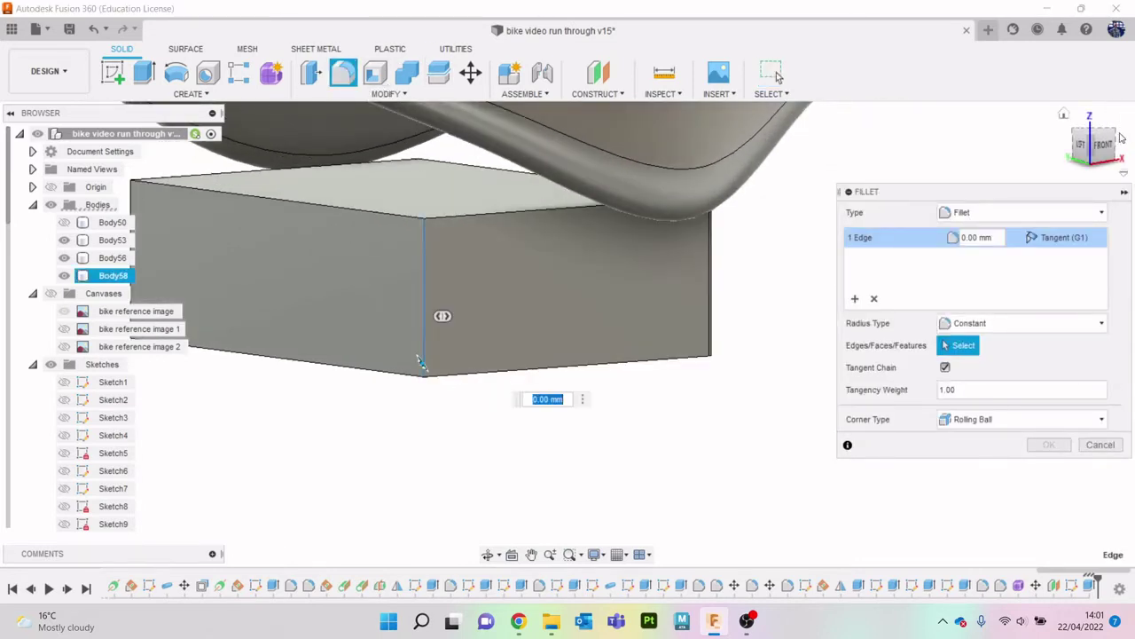
pyautogui.click(1103, 145)
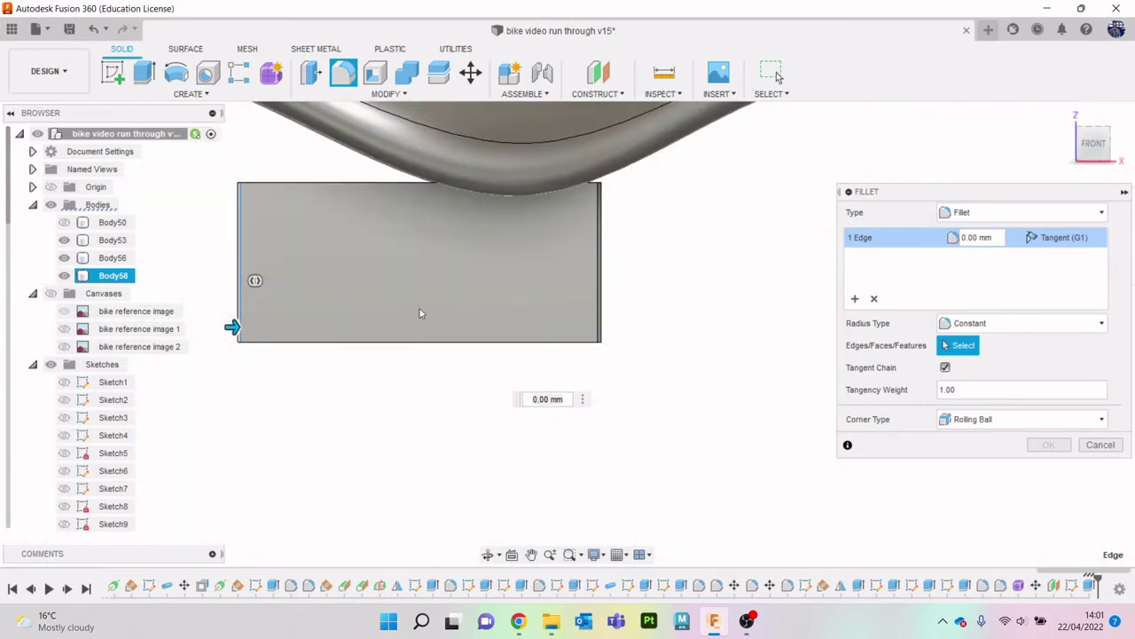
pyautogui.click(259, 348)
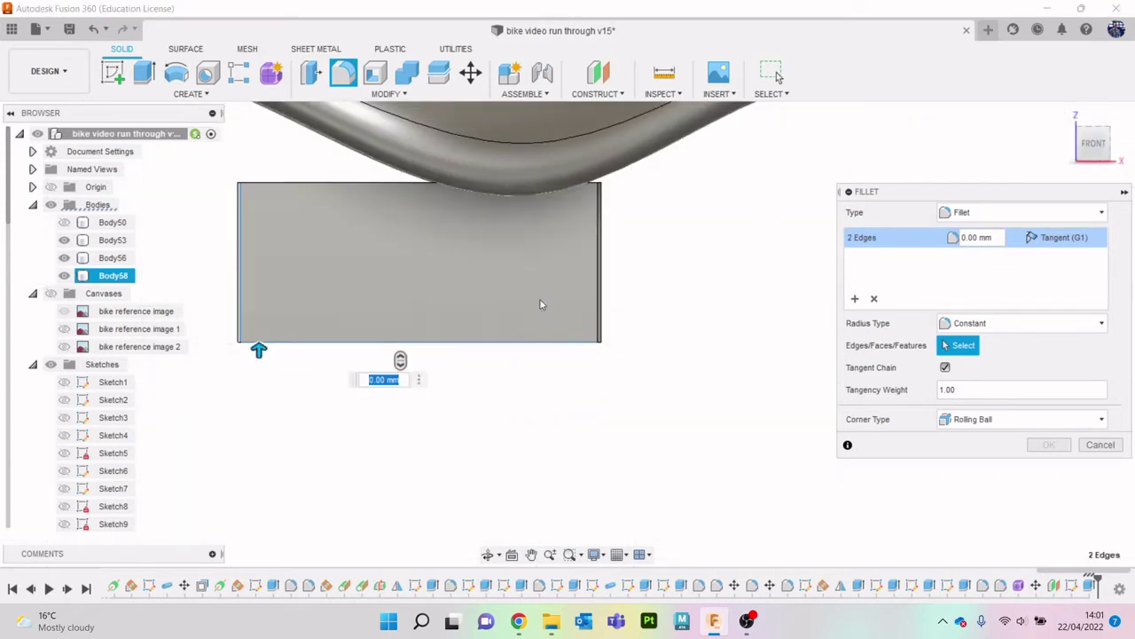
pyautogui.moveTo(1104, 145); pyautogui.dragTo(1098, 124)
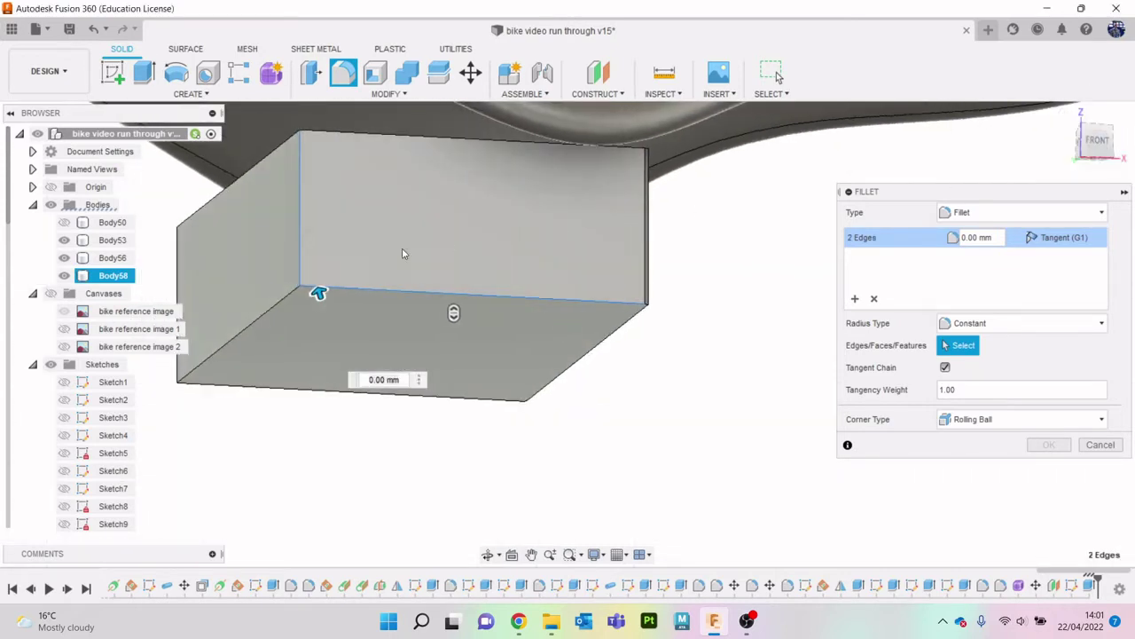
pyautogui.moveTo(321, 289); pyautogui.dragTo(321, 286)
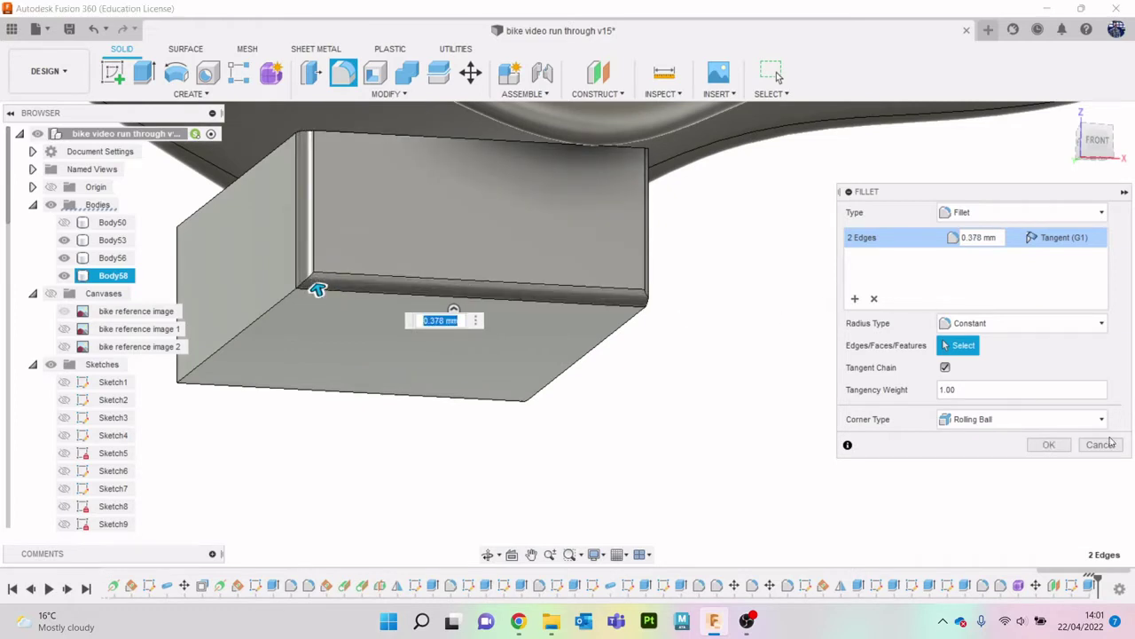
pyautogui.click(1116, 446)
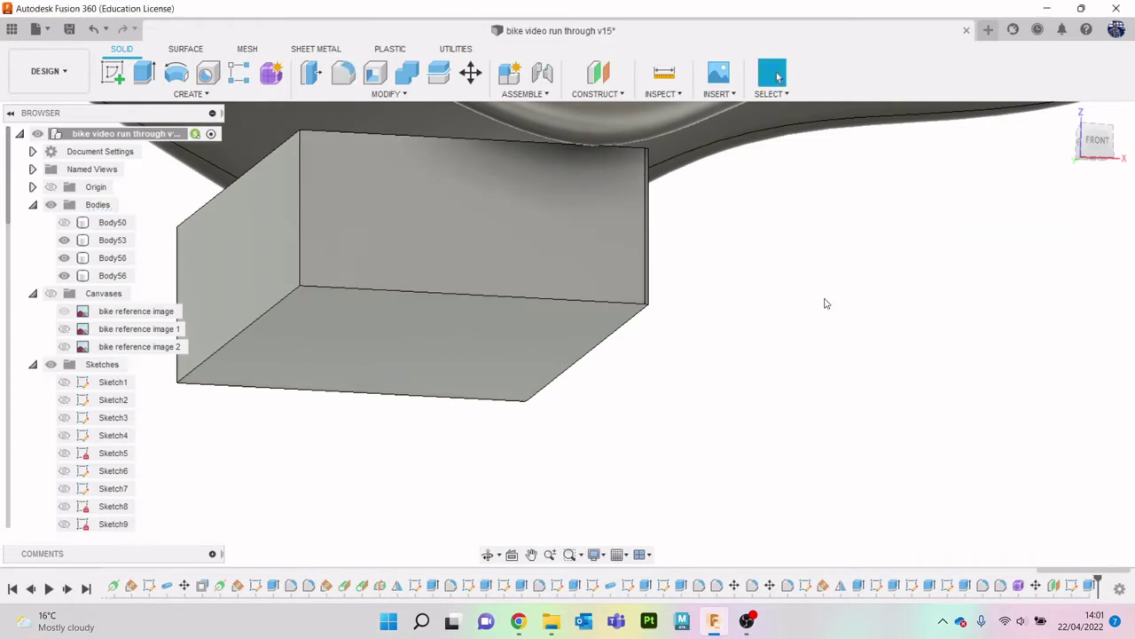
# Fillet both bottom long edges of Body58 at about 2 mm.
pyautogui.click(344, 75)
pyautogui.click(272, 308)
pyautogui.moveTo(273, 304); pyautogui.dragTo(311, 302)
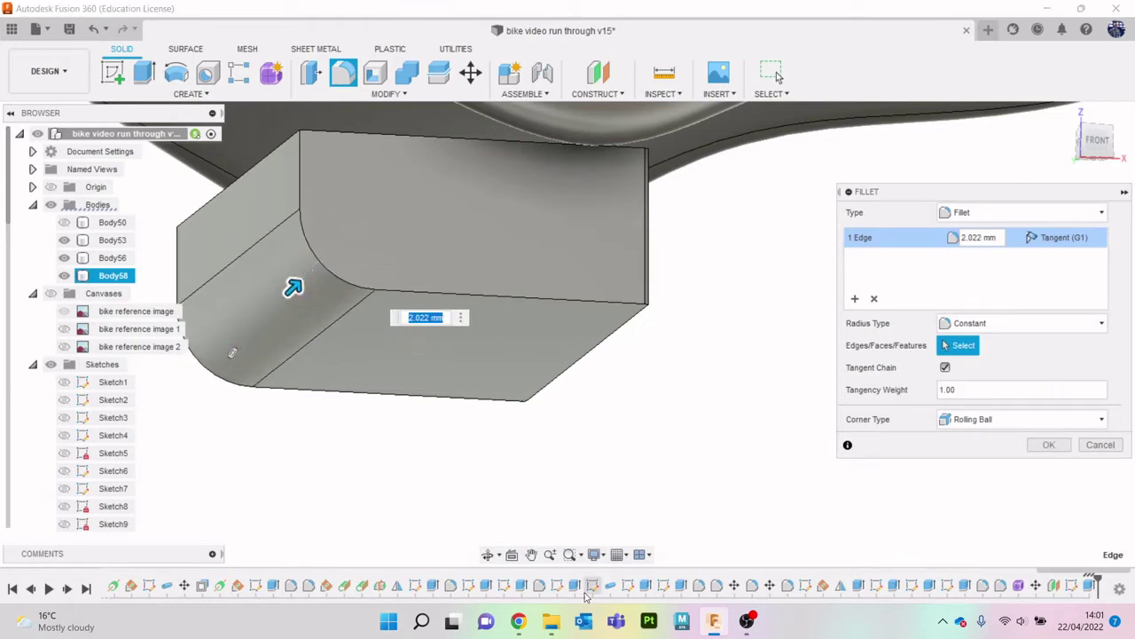
pyautogui.click(579, 369)
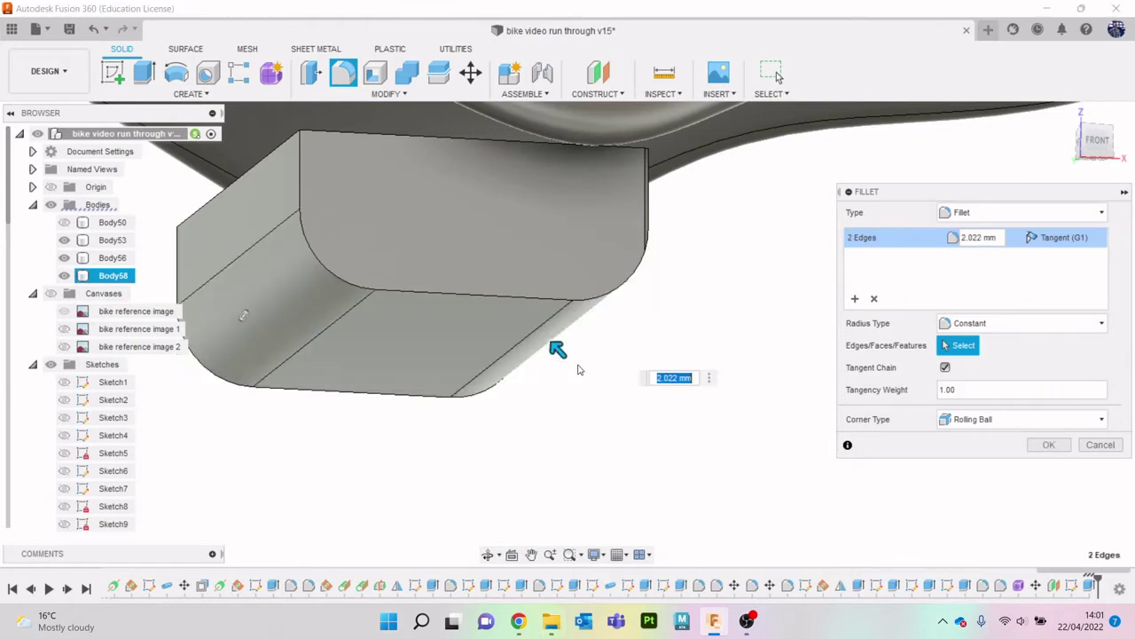
pyautogui.moveTo(557, 348)
pyautogui.keyDown('shift'); pyautogui.mouseDown(button='middle')
pyautogui.moveTo(521, 319)
pyautogui.moveTo(486, 320)
pyautogui.mouseUp(button='middle'); pyautogui.keyUp('shift')
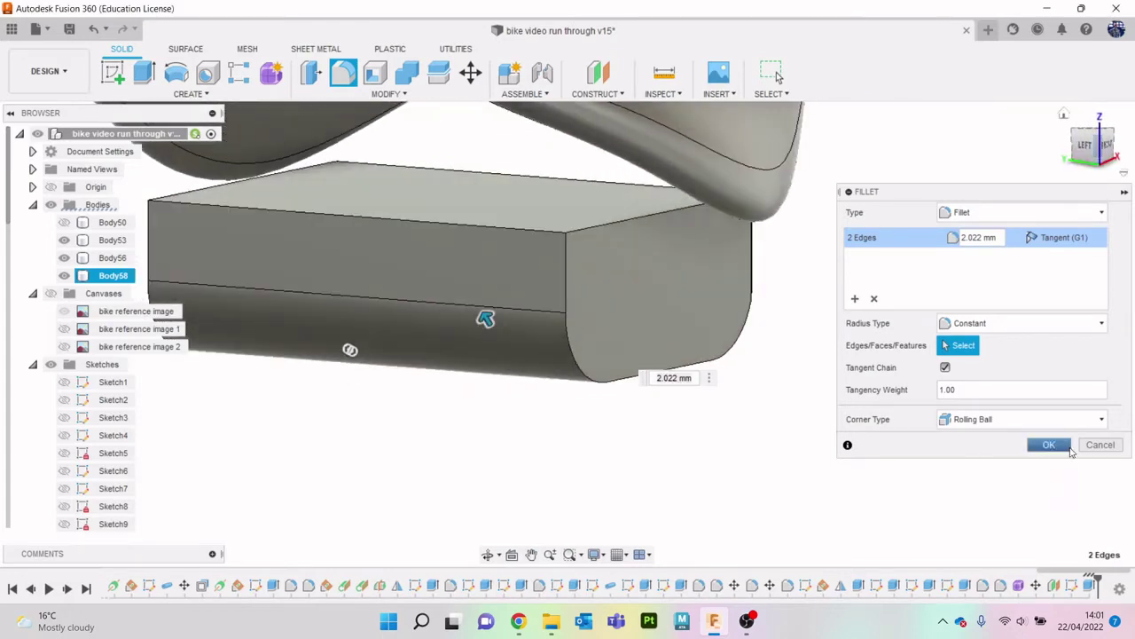
pyautogui.click(1050, 445)
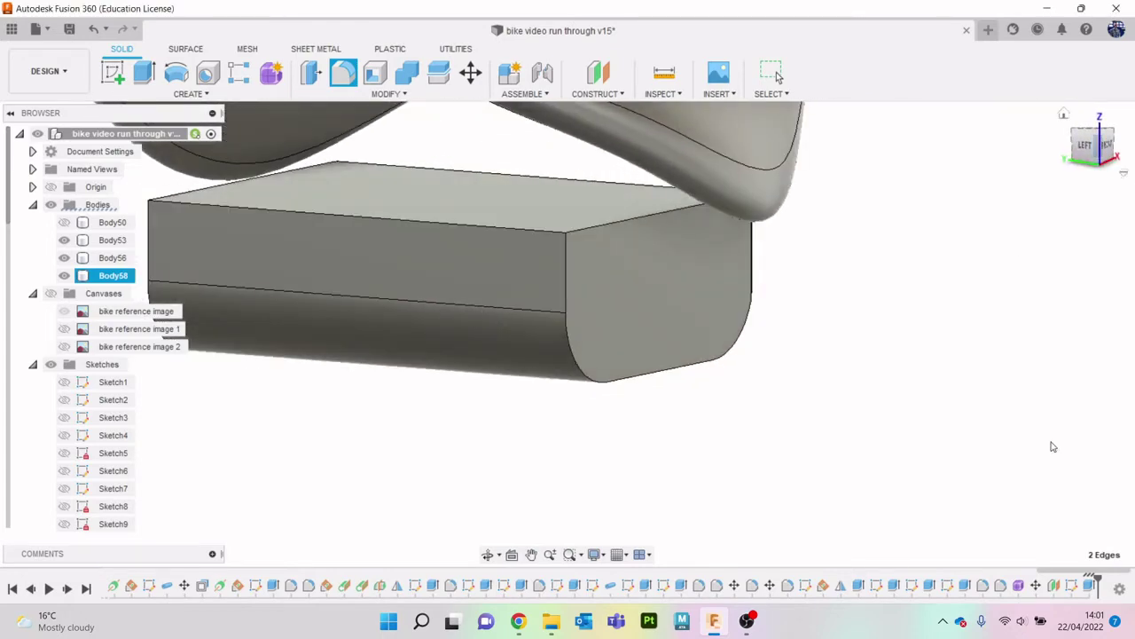
pyautogui.click(520, 626)
pyautogui.click(520, 624)
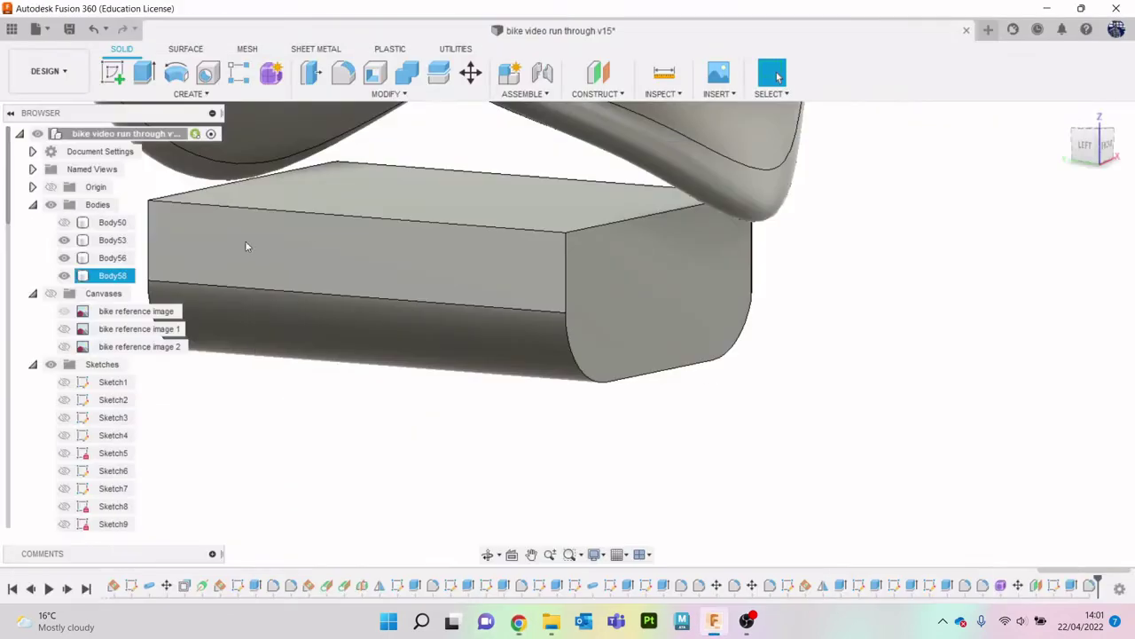
# Create a 0.5 mm pipe along the block's bottom edge chain as new body Body59.
pyautogui.click(253, 93)
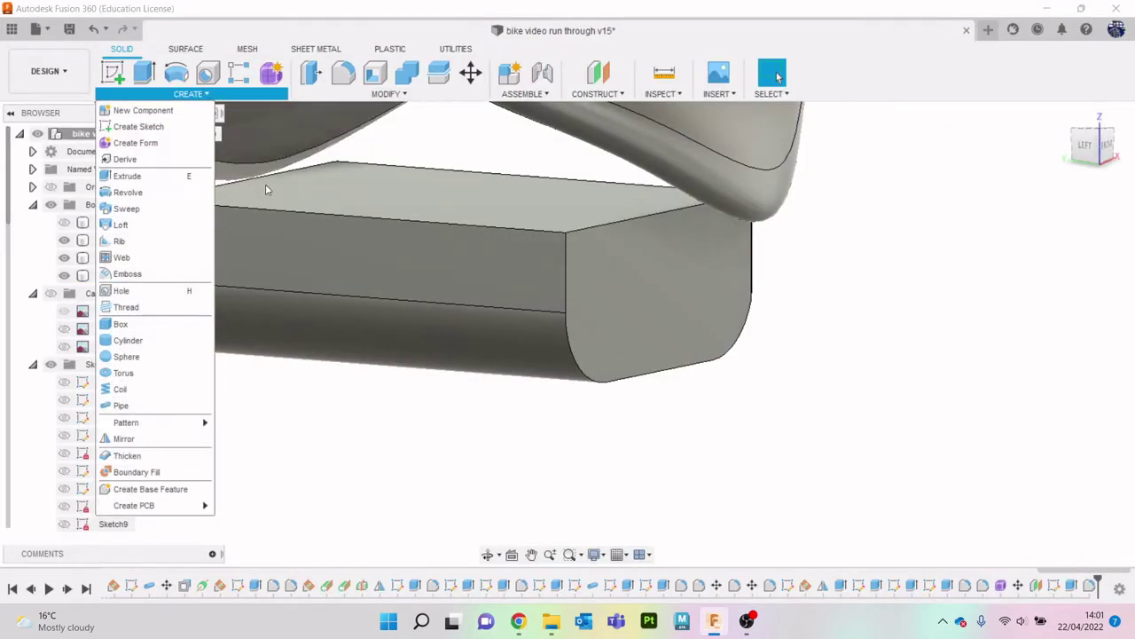
pyautogui.click(165, 405)
pyautogui.click(563, 282)
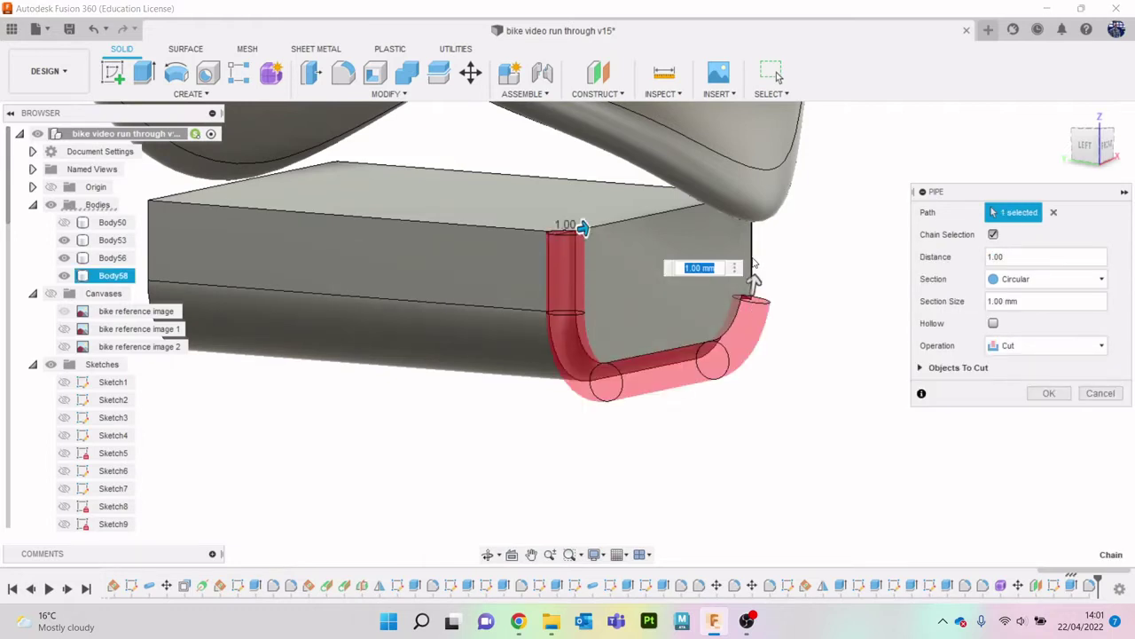
pyautogui.moveTo(753, 261)
pyautogui.keyDown('shift'); pyautogui.mouseDown(button='middle')
pyautogui.moveTo(497, 292)
pyautogui.moveTo(390, 291)
pyautogui.mouseUp(button='middle'); pyautogui.keyUp('shift')
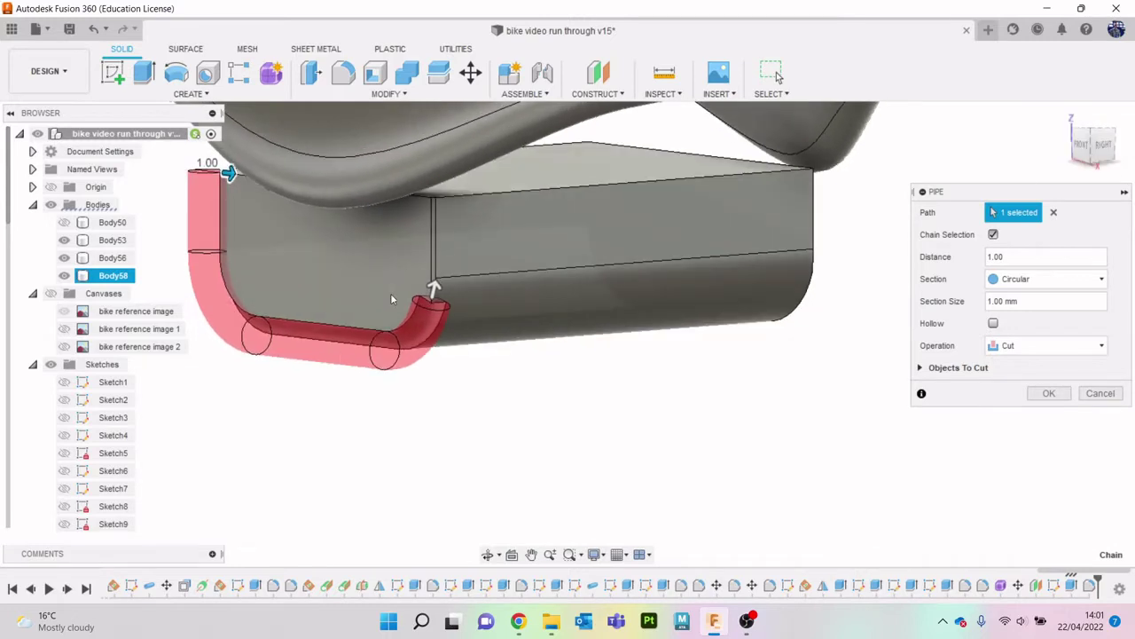
pyautogui.click(435, 252)
pyautogui.write('.5')
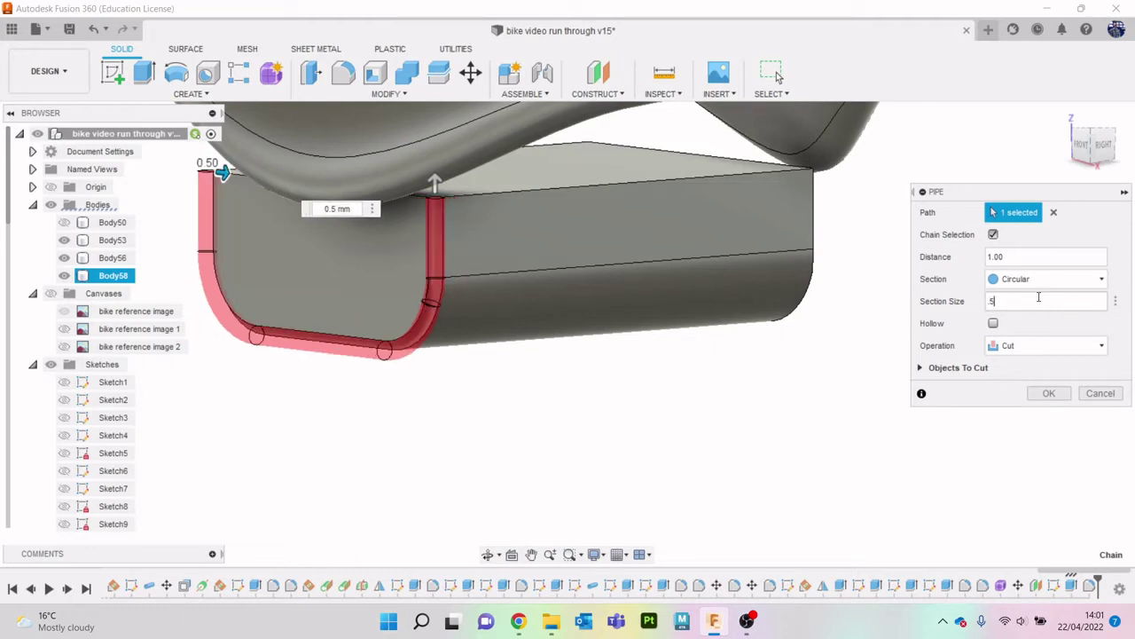
pyautogui.click(1089, 348)
pyautogui.click(1047, 413)
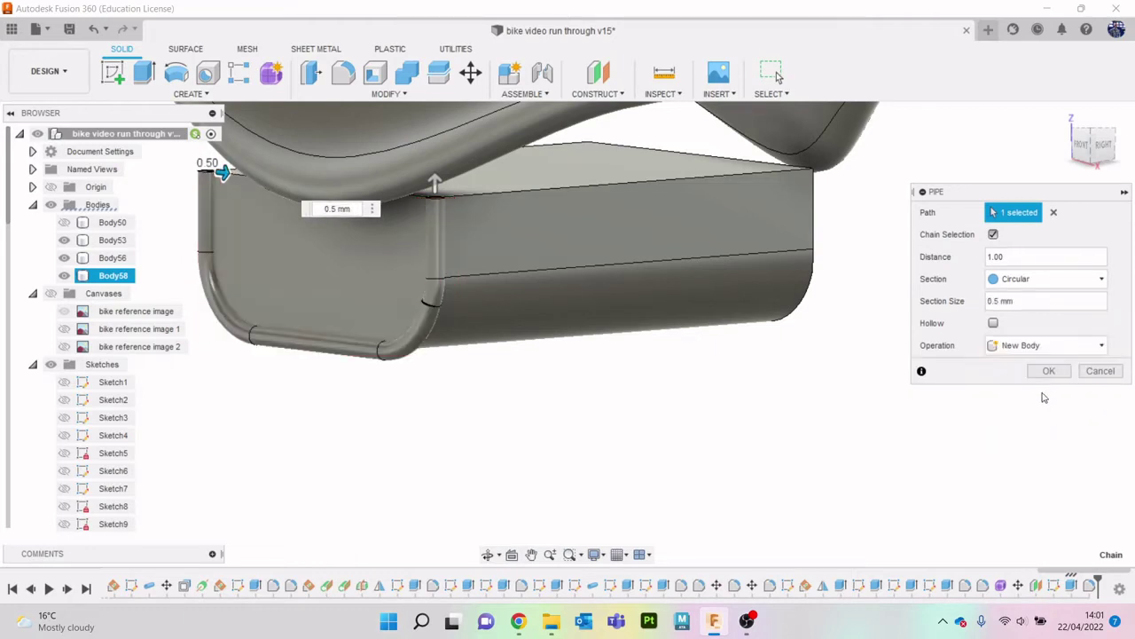
pyautogui.click(1047, 372)
# Hide the block, show the Body50 frame, and view the rail from the front.
pyautogui.keyDown('shift'); pyautogui.moveTo(566, 329); pyautogui.dragTo(727, 333, button='middle'); pyautogui.keyUp('shift')
pyautogui.click(64, 293)
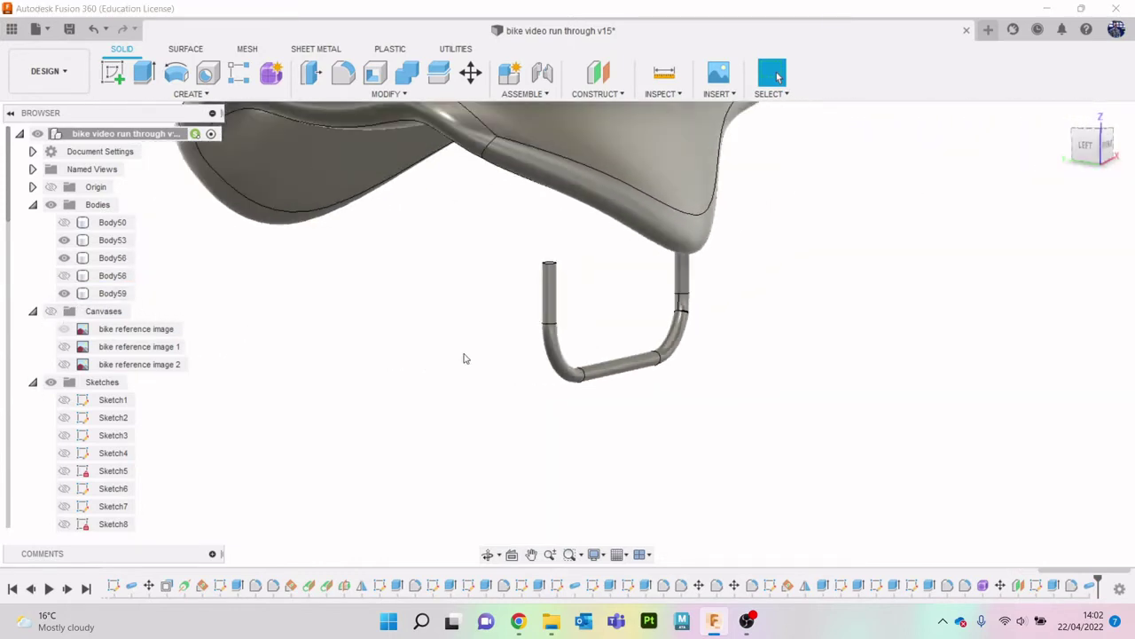
pyautogui.keyDown('shift'); pyautogui.moveTo(464, 357); pyautogui.dragTo(1020, 231, button='middle'); pyautogui.keyUp('shift')
pyautogui.click(1069, 223)
pyautogui.keyDown('shift'); pyautogui.moveTo(568, 333); pyautogui.dragTo(798, 334, button='middle'); pyautogui.keyUp('shift')
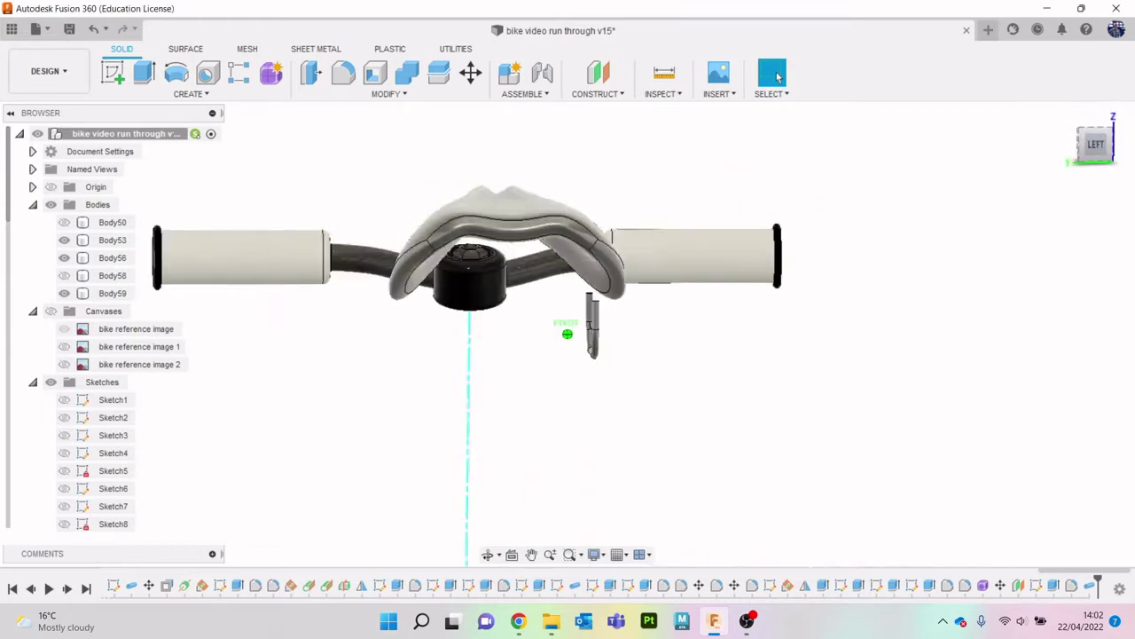
pyautogui.keyDown('shift'); pyautogui.moveTo(777, 77); pyautogui.dragTo(777, 77, button='middle'); pyautogui.keyUp('shift')
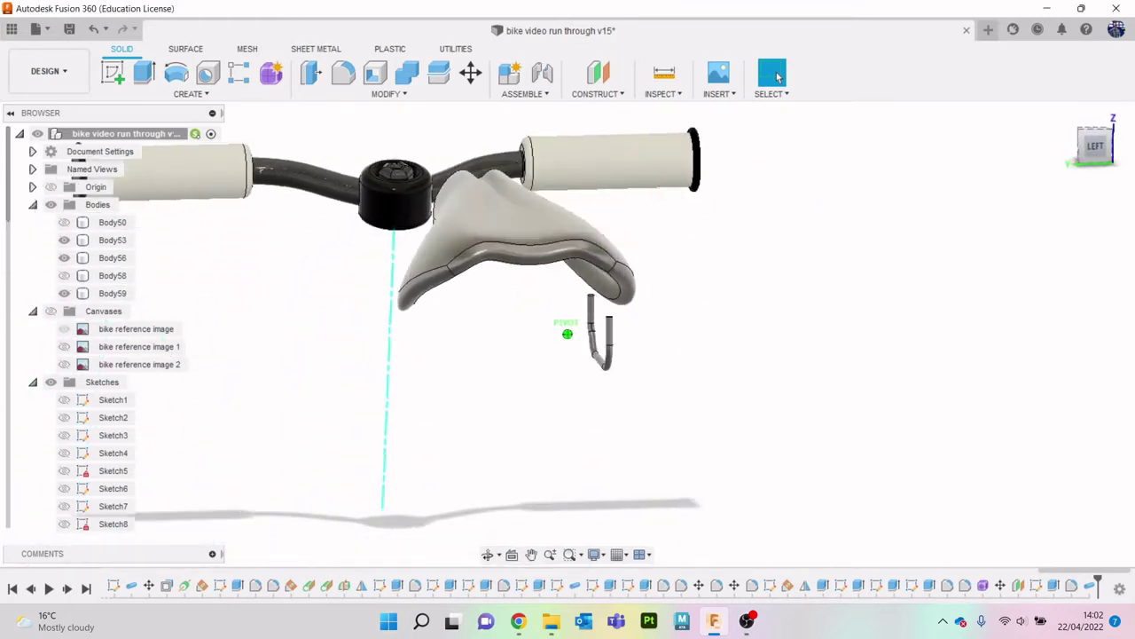
pyautogui.keyDown('shift'); pyautogui.moveTo(567, 334); pyautogui.dragTo(2, 352, button='middle'); pyautogui.keyUp('shift')
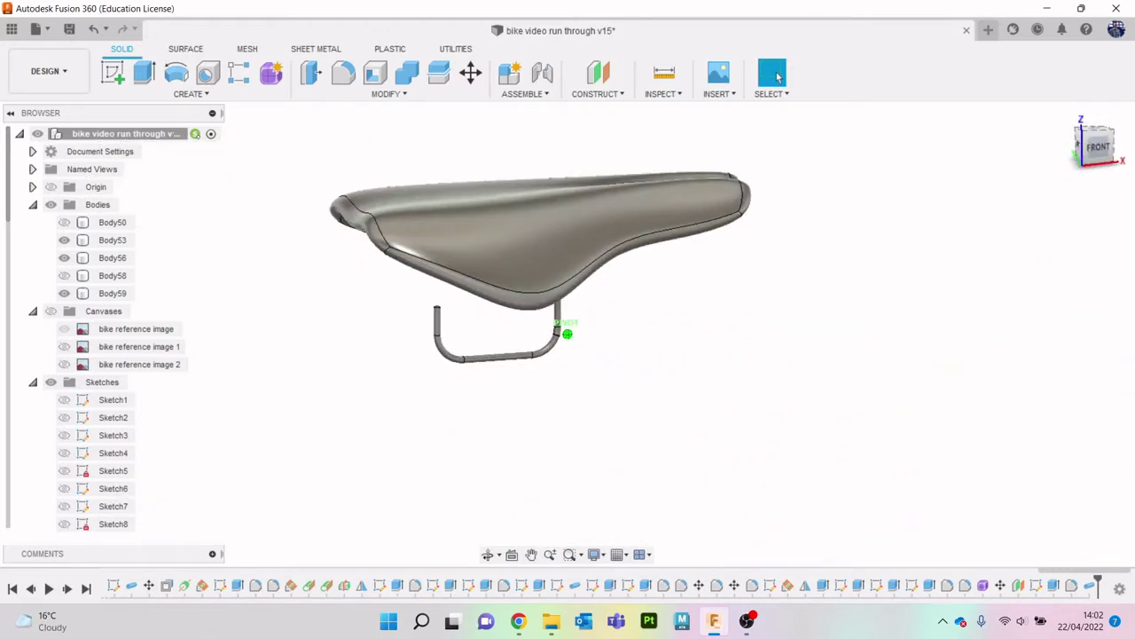
pyautogui.click(64, 222)
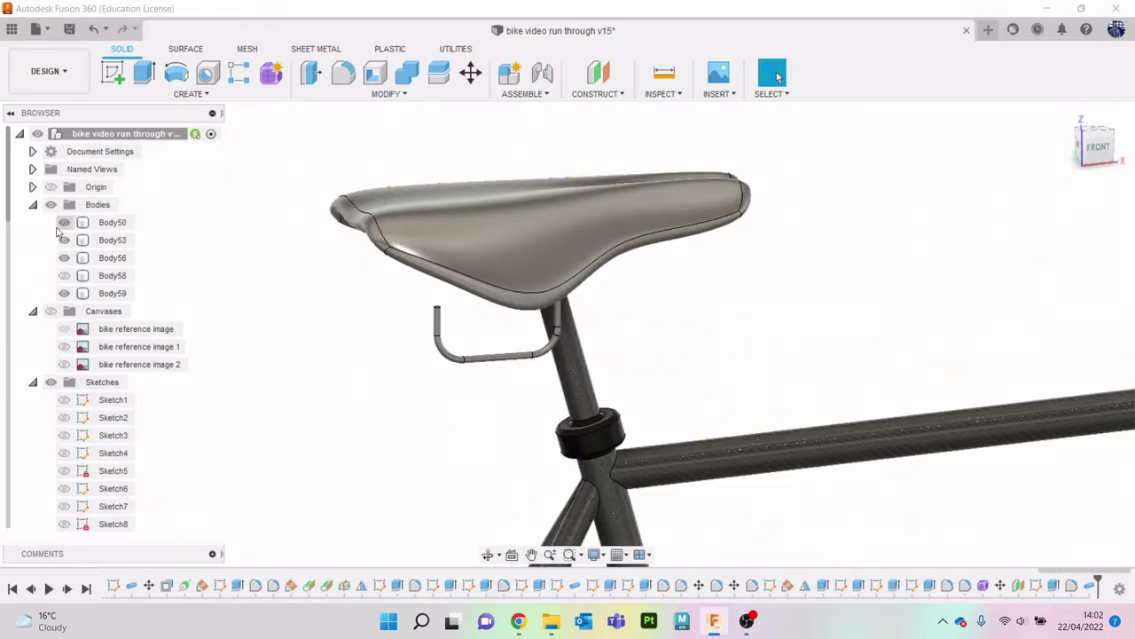
pyautogui.click(1097, 149)
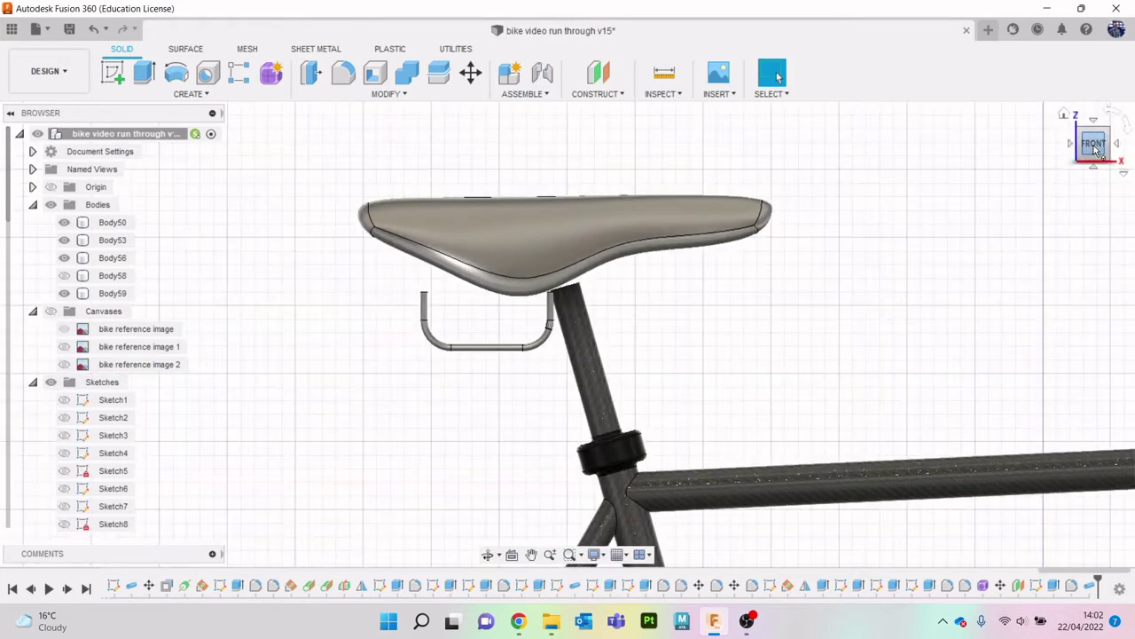
pyautogui.rightClick(99, 299)
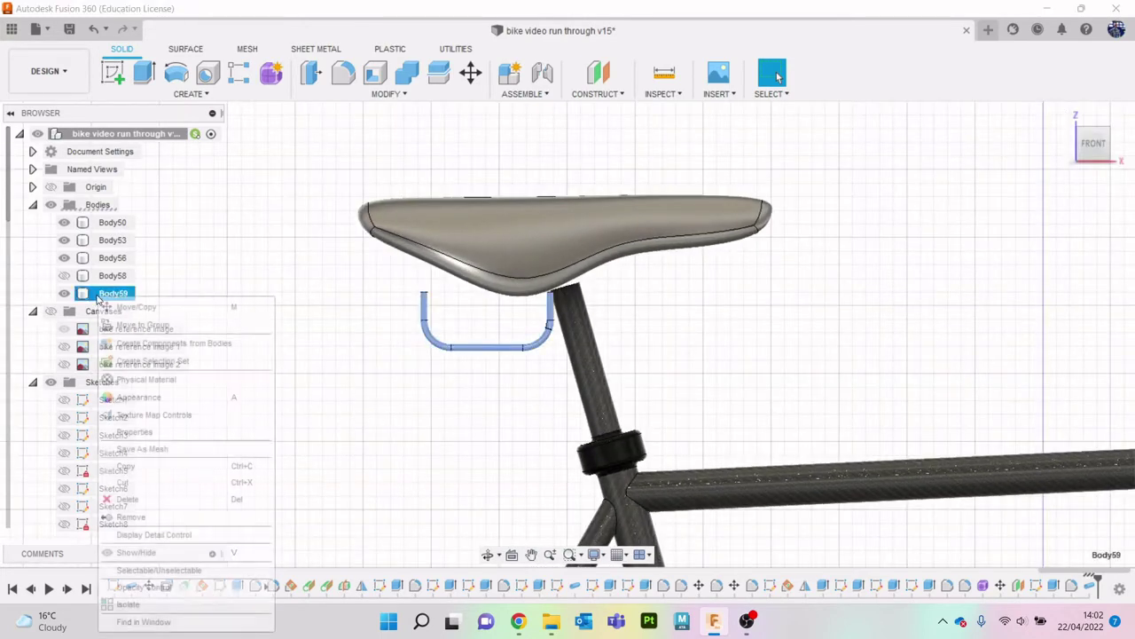
# Move Body59 up toward the saddle, tilting it 15° and shifting it toward centre.
pyautogui.click(129, 305)
pyautogui.scroll(3, 569, 378)
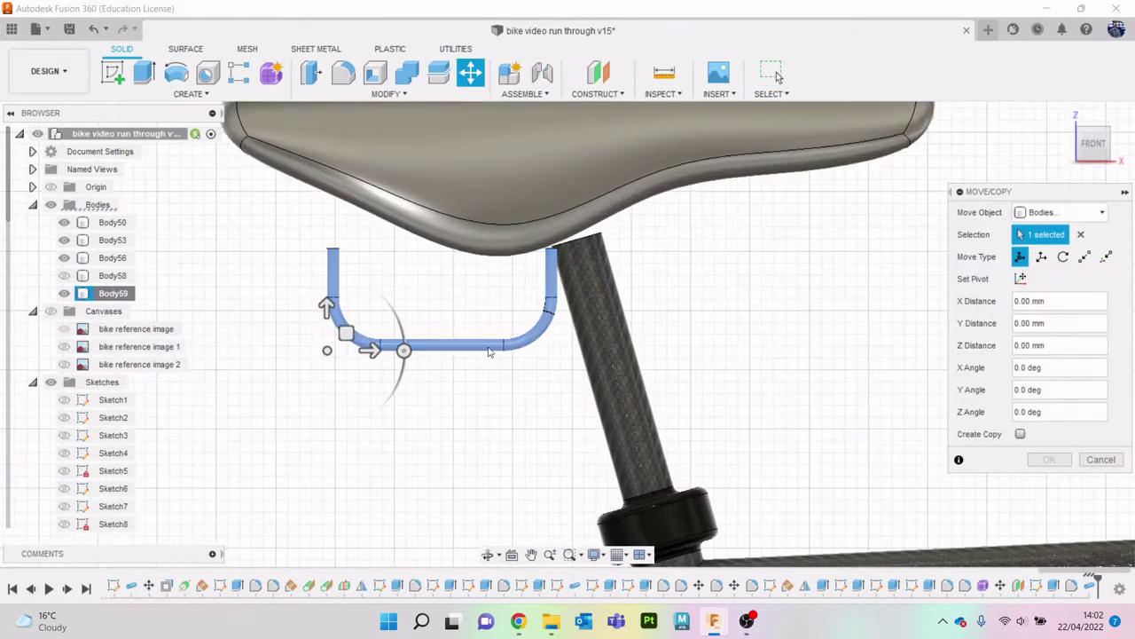
pyautogui.moveTo(346, 333); pyautogui.dragTo(482, 229)
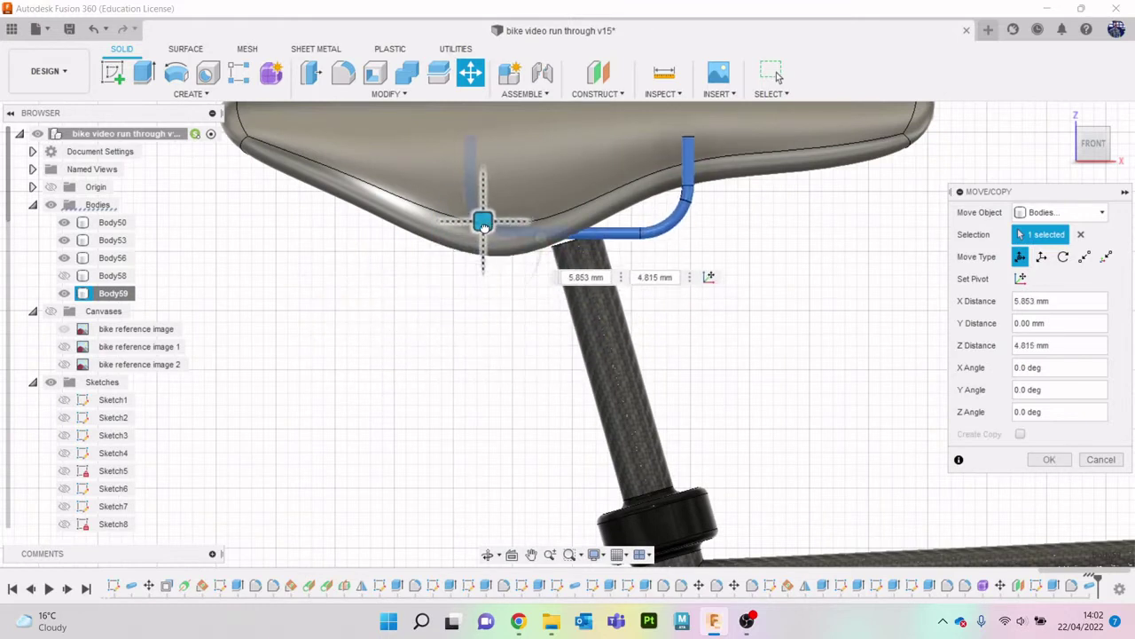
pyautogui.moveTo(605, 265); pyautogui.dragTo(598, 322, button='middle')
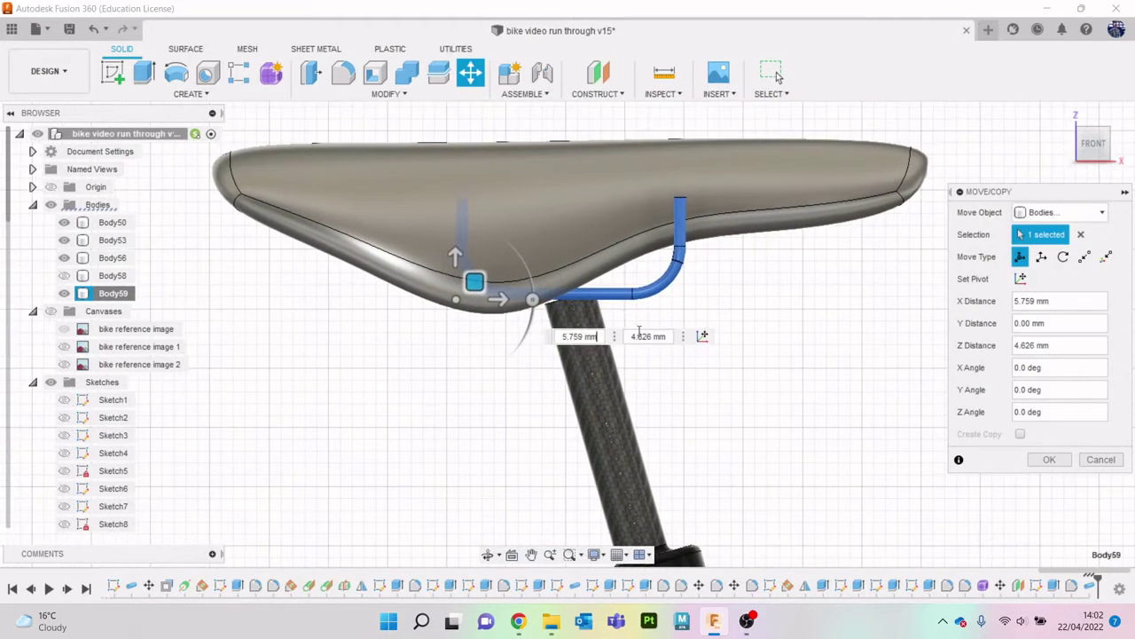
pyautogui.moveTo(532, 299); pyautogui.dragTo(530, 279)
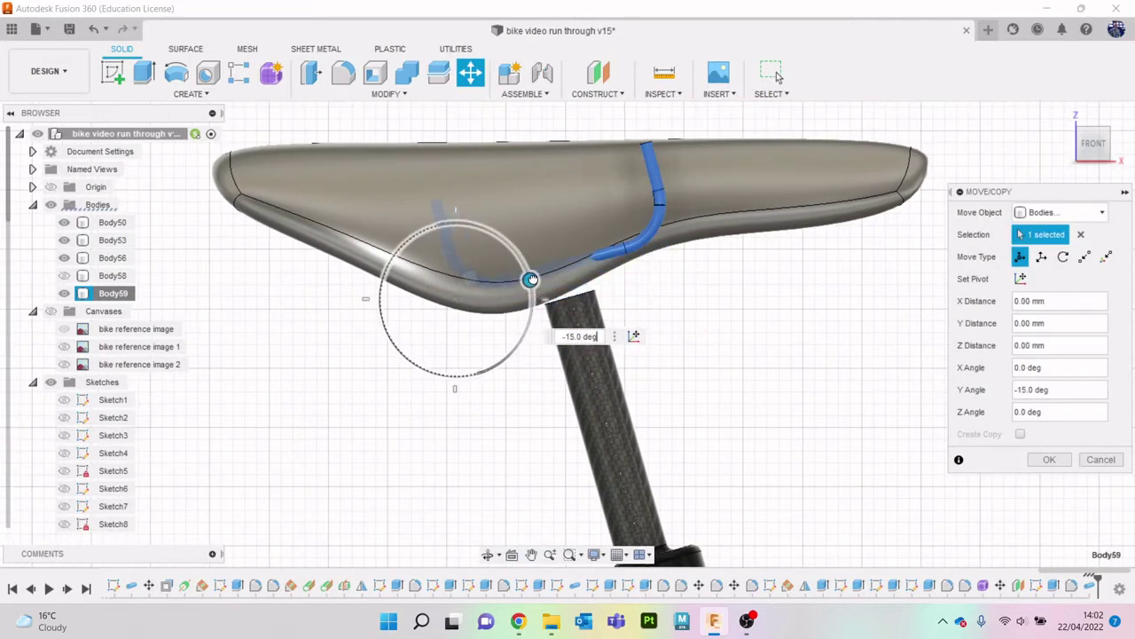
pyautogui.moveTo(529, 279); pyautogui.dragTo(480, 304)
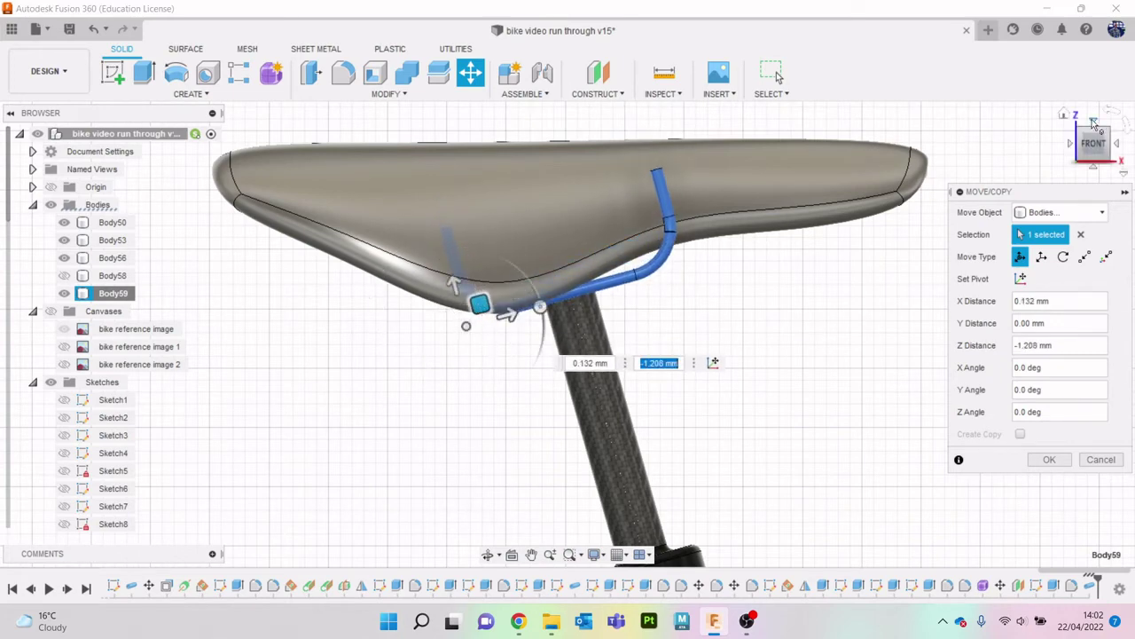
pyautogui.click(1096, 156)
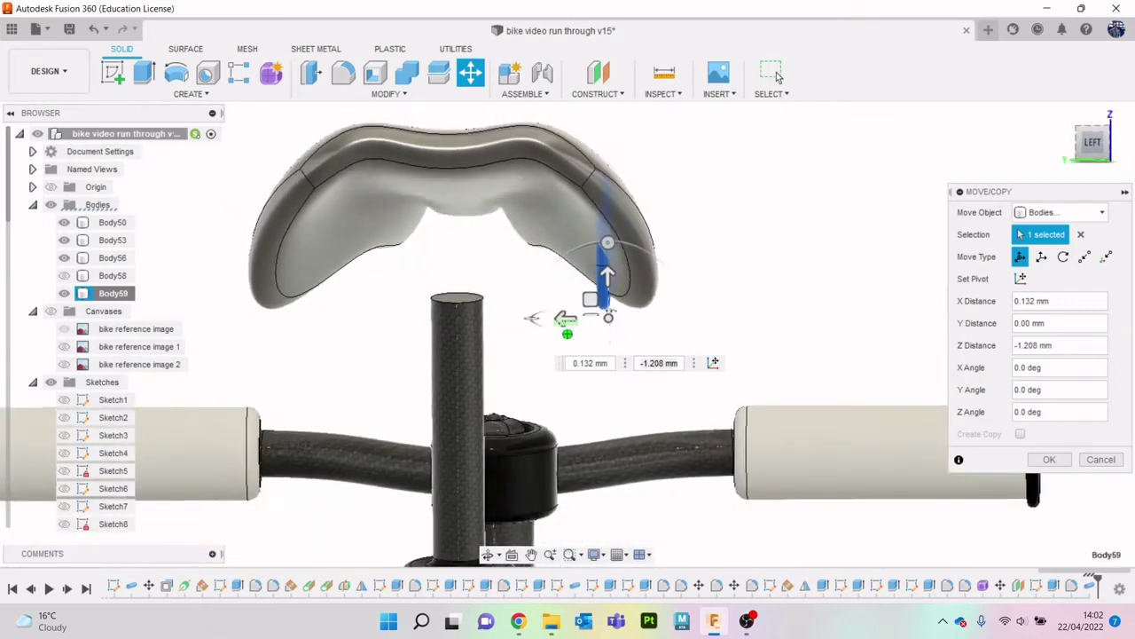
pyautogui.moveTo(564, 322); pyautogui.dragTo(468, 319)
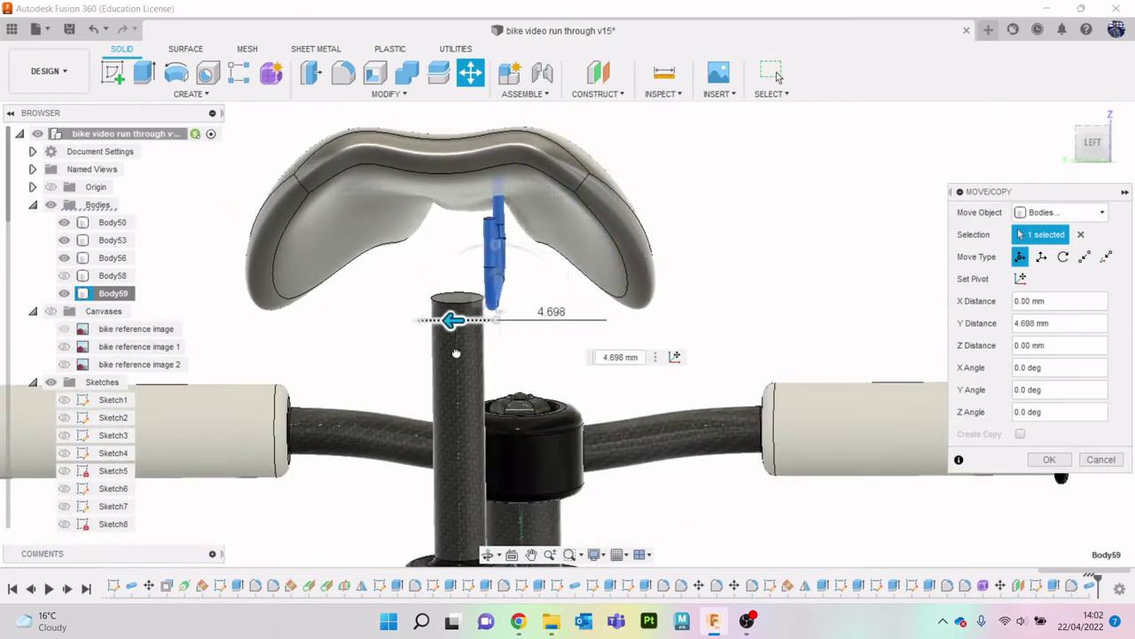
pyautogui.click(1108, 146)
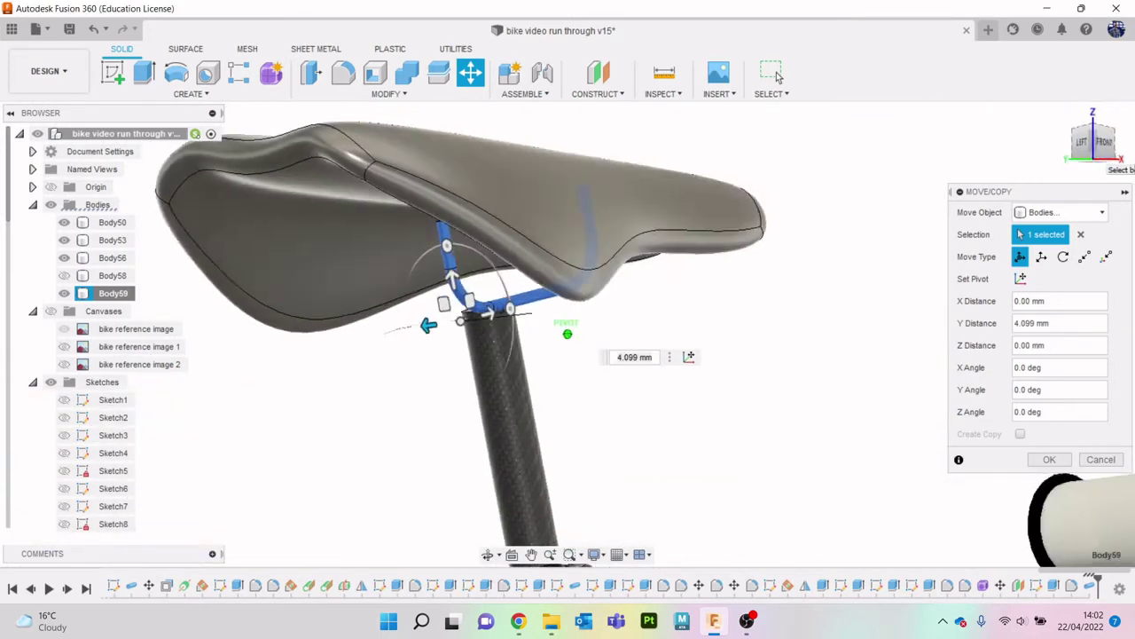
# Slide the rail back, rotate it 15° level, and raise it snug under the saddle.
pyautogui.moveTo(532, 399)
pyautogui.keyDown('shift'); pyautogui.mouseDown(button='middle')
pyautogui.moveTo(453, 379)
pyautogui.moveTo(590, 335)
pyautogui.mouseUp(button='middle'); pyautogui.keyUp('shift')
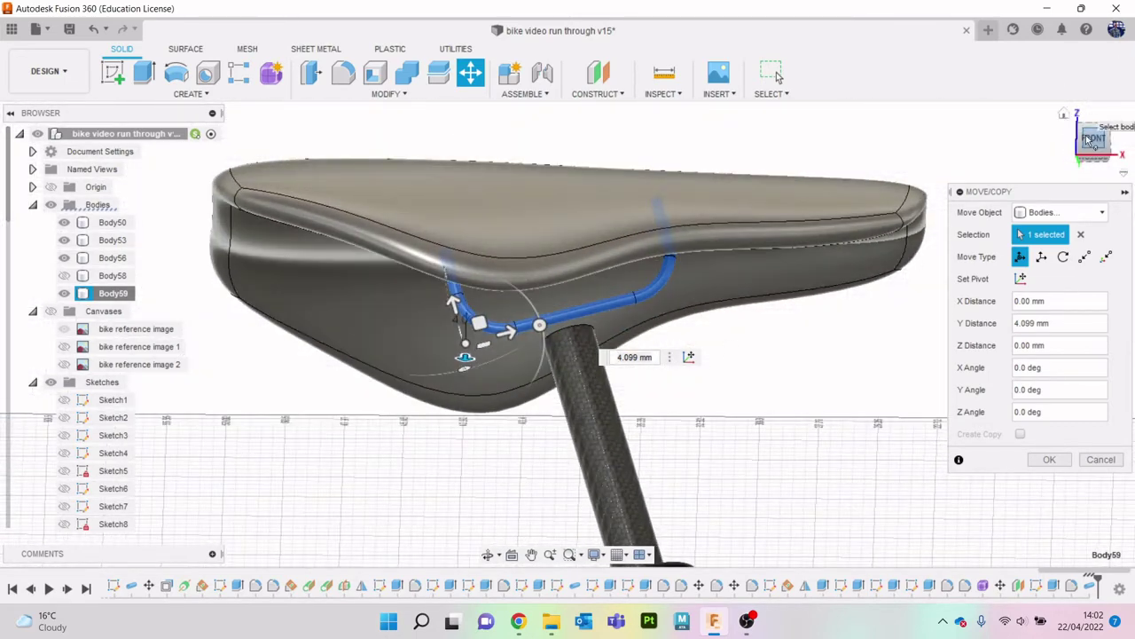
pyautogui.keyDown('shift'); pyautogui.moveTo(590, 335); pyautogui.dragTo(548, 304, button='middle'); pyautogui.keyUp('shift')
pyautogui.moveTo(507, 315); pyautogui.dragTo(375, 306)
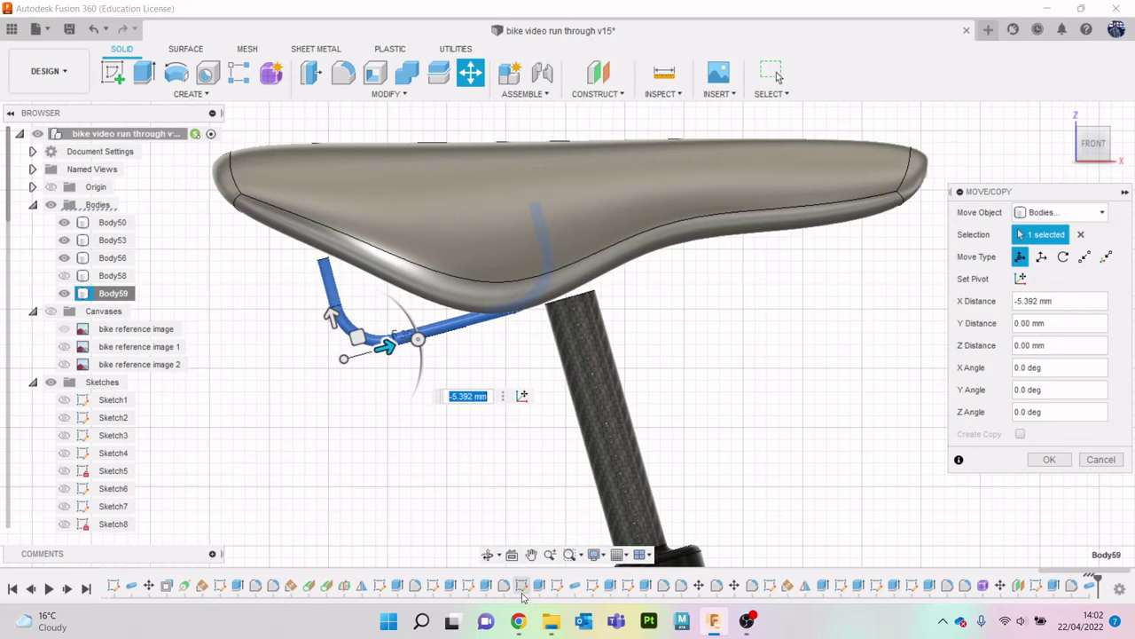
pyautogui.click(519, 620)
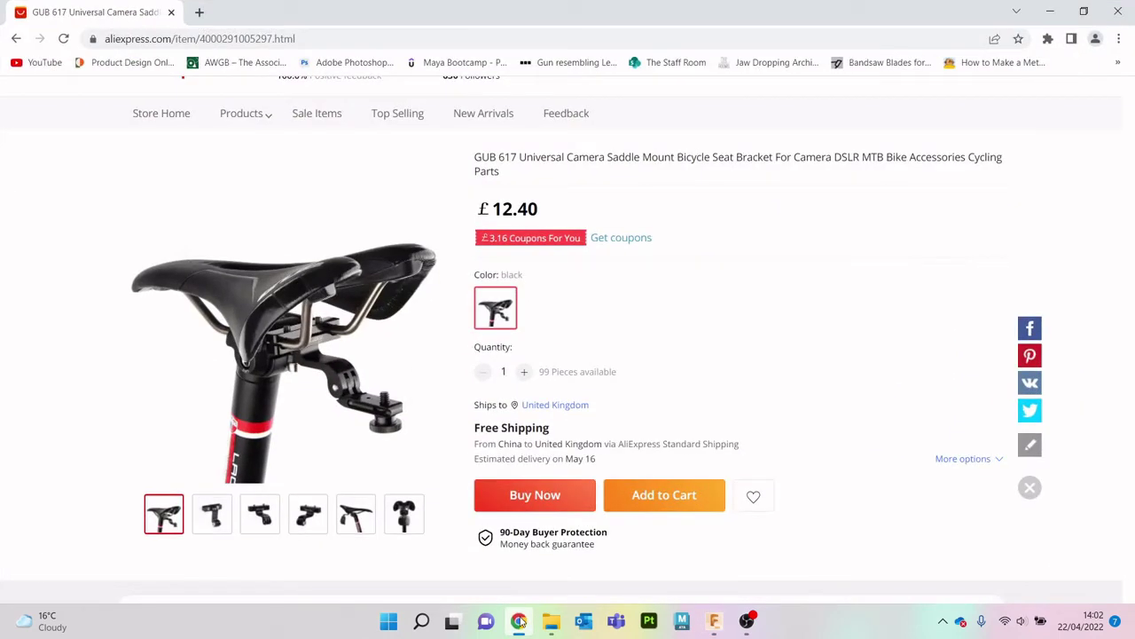
pyautogui.click(518, 620)
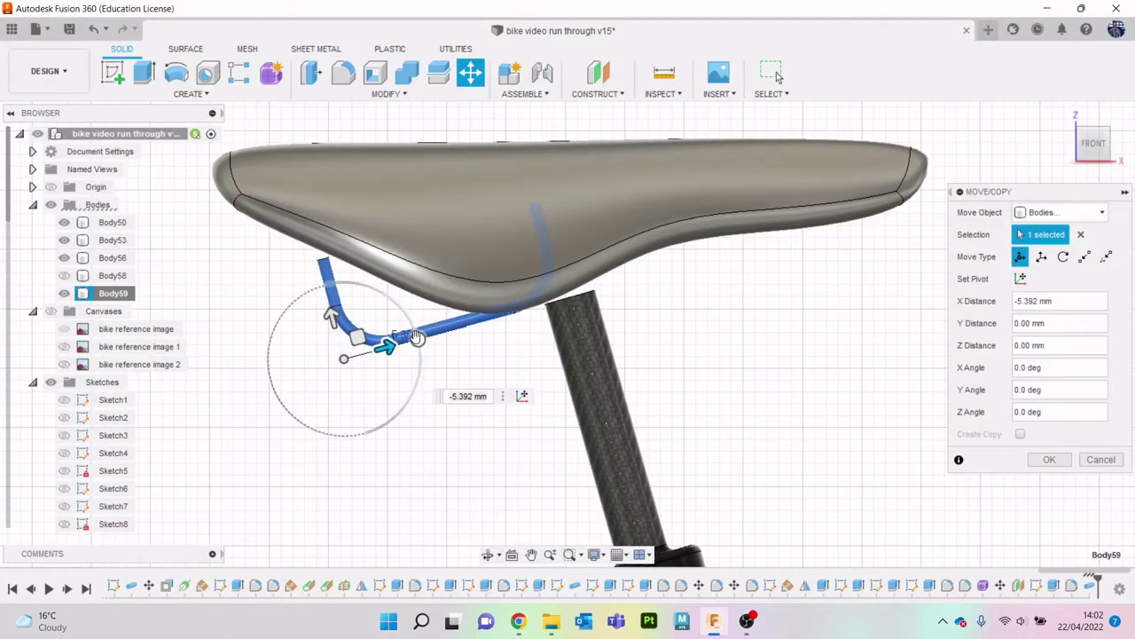
pyautogui.moveTo(417, 338); pyautogui.dragTo(435, 350)
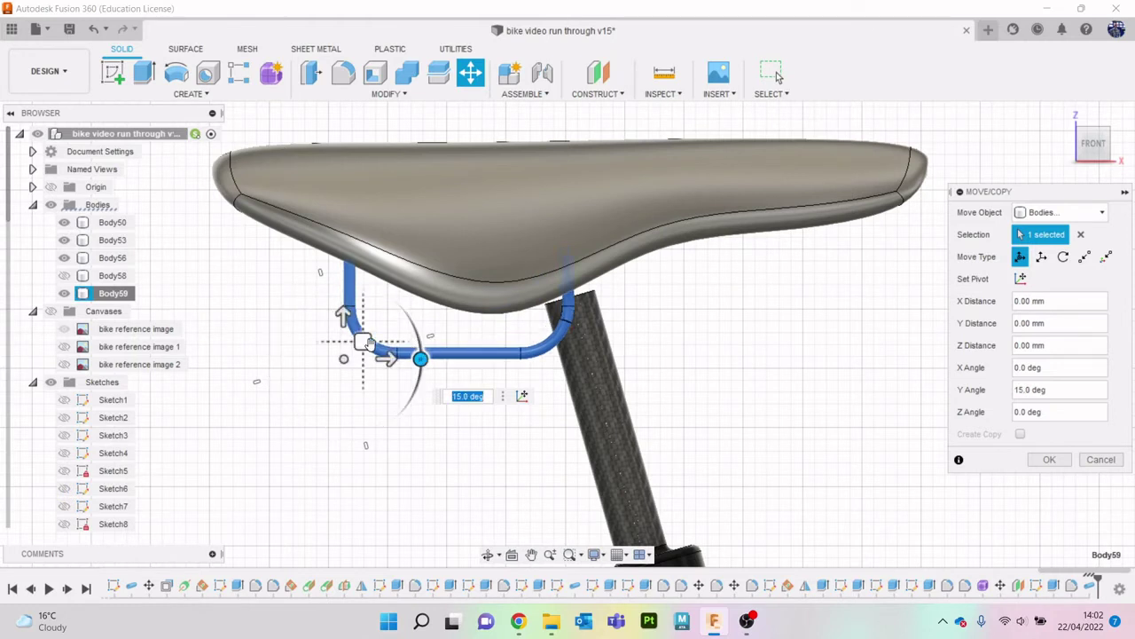
pyautogui.moveTo(363, 343); pyautogui.dragTo(340, 274)
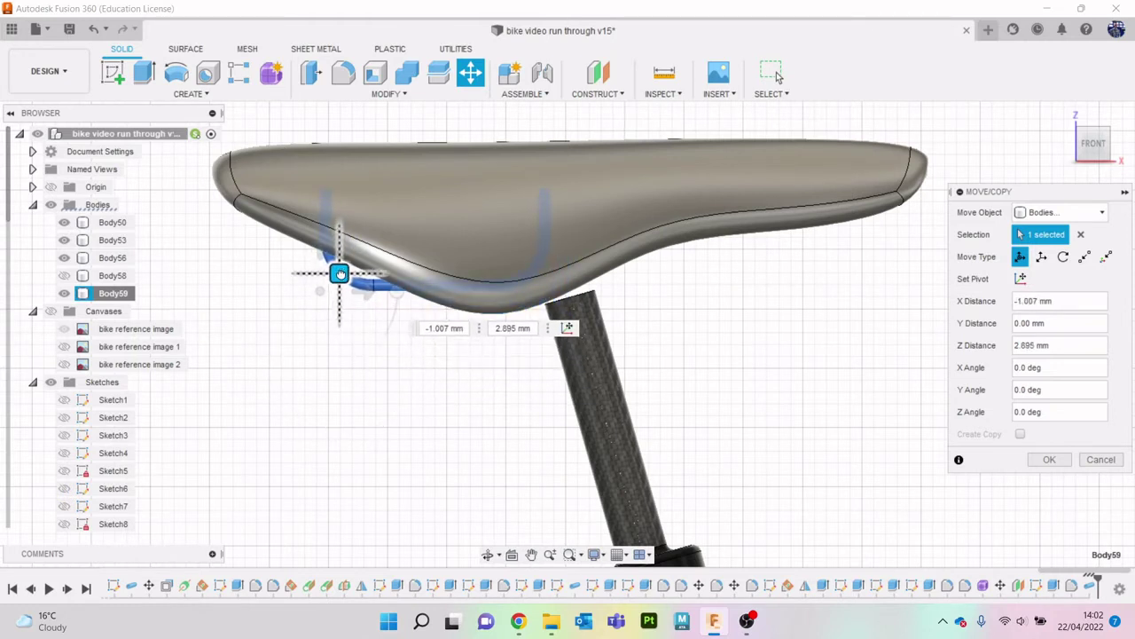
pyautogui.moveTo(339, 273); pyautogui.dragTo(339, 269)
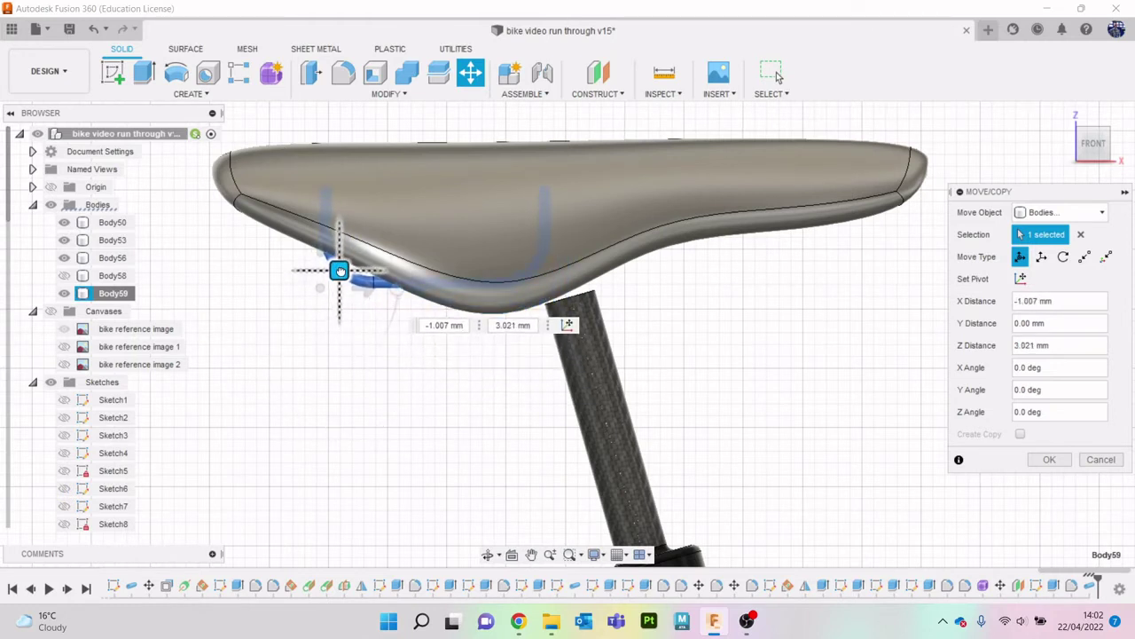
pyautogui.click(1070, 143)
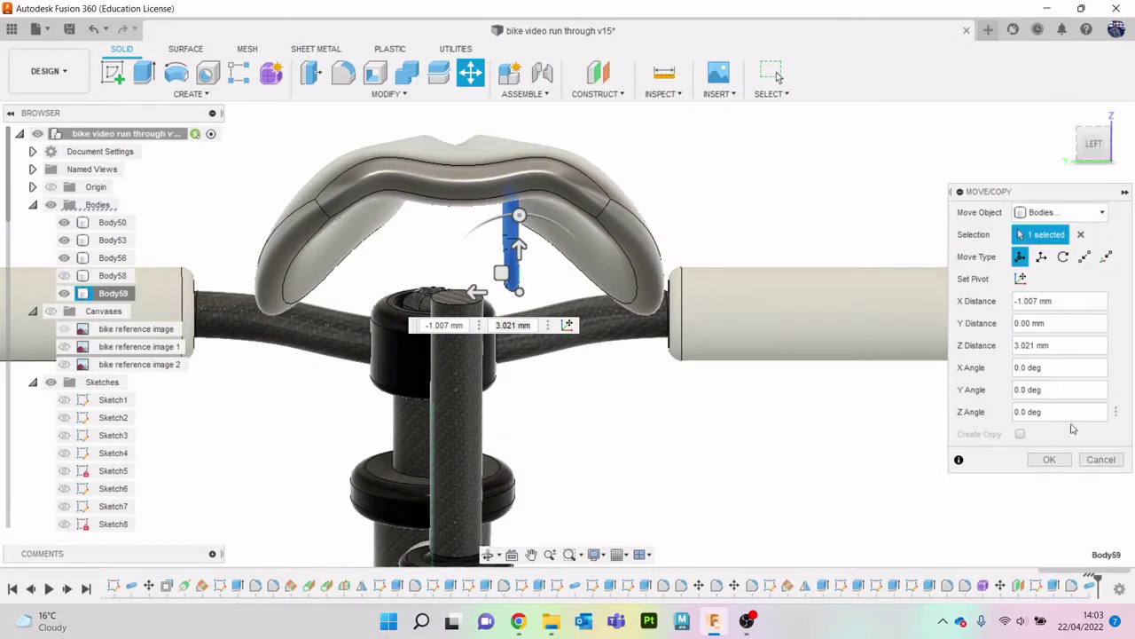
pyautogui.click(1034, 462)
pyautogui.moveTo(1094, 151); pyautogui.dragTo(1064, 164)
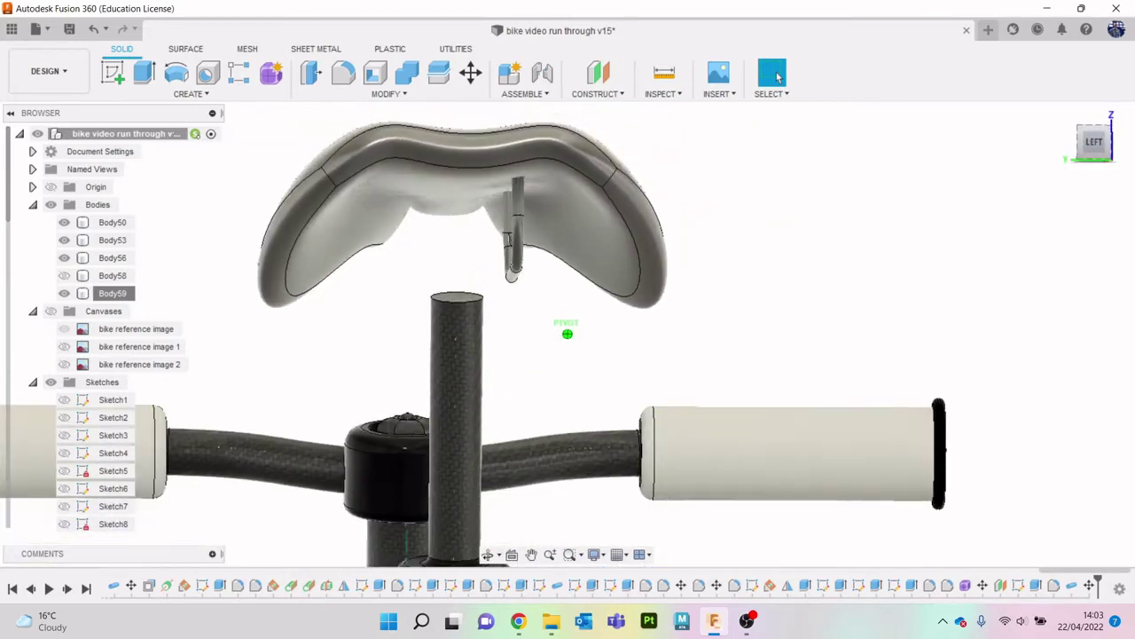
pyautogui.rightClick(114, 299)
pyautogui.click(133, 305)
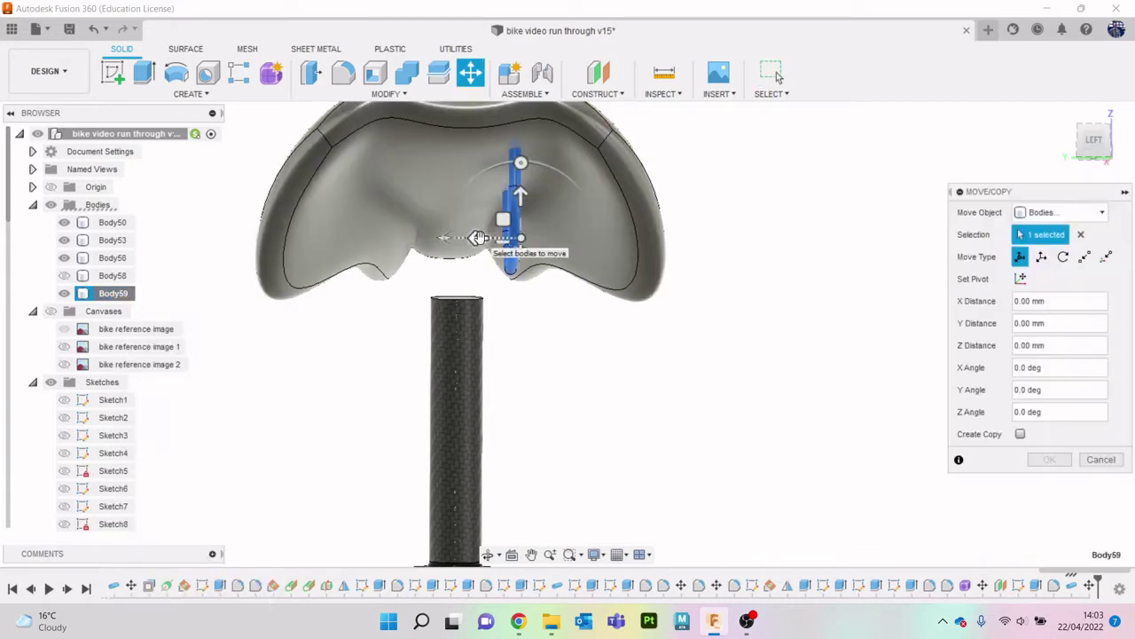
pyautogui.moveTo(477, 238); pyautogui.dragTo(499, 247)
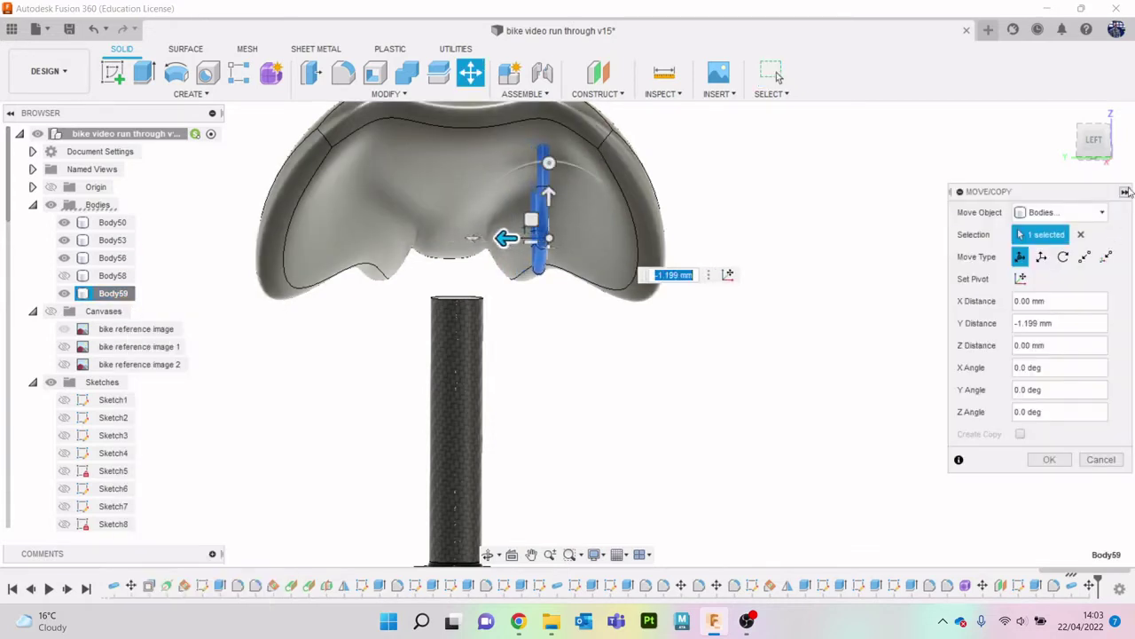
pyautogui.press('Return')
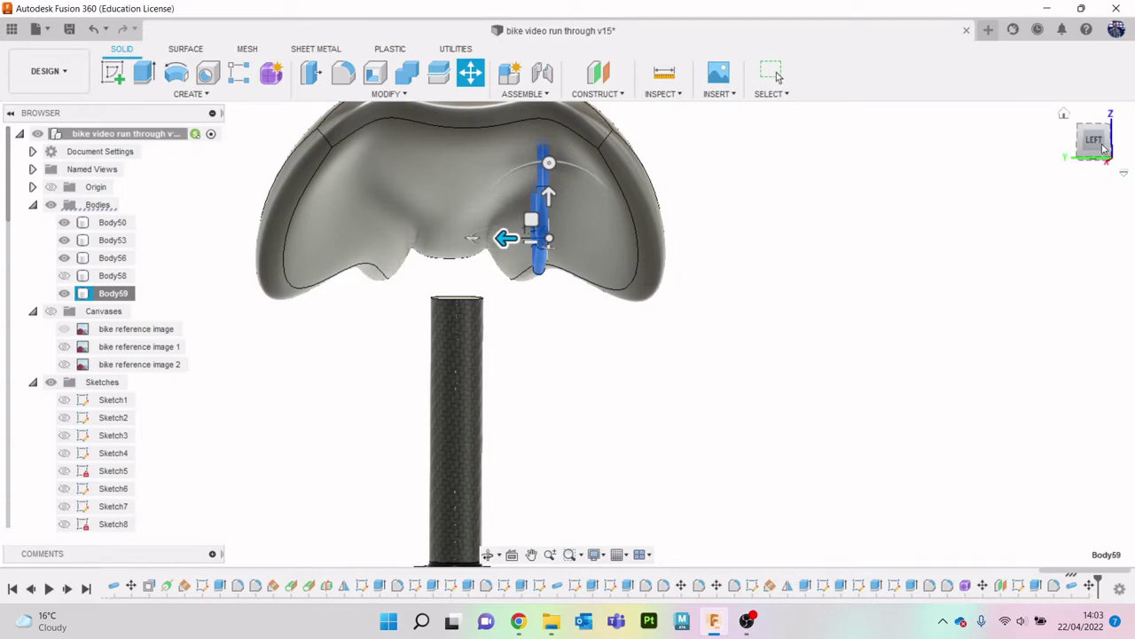
pyautogui.keyDown('shift'); pyautogui.moveTo(1064, 195); pyautogui.dragTo(798, 231, button='middle'); pyautogui.keyUp('shift')
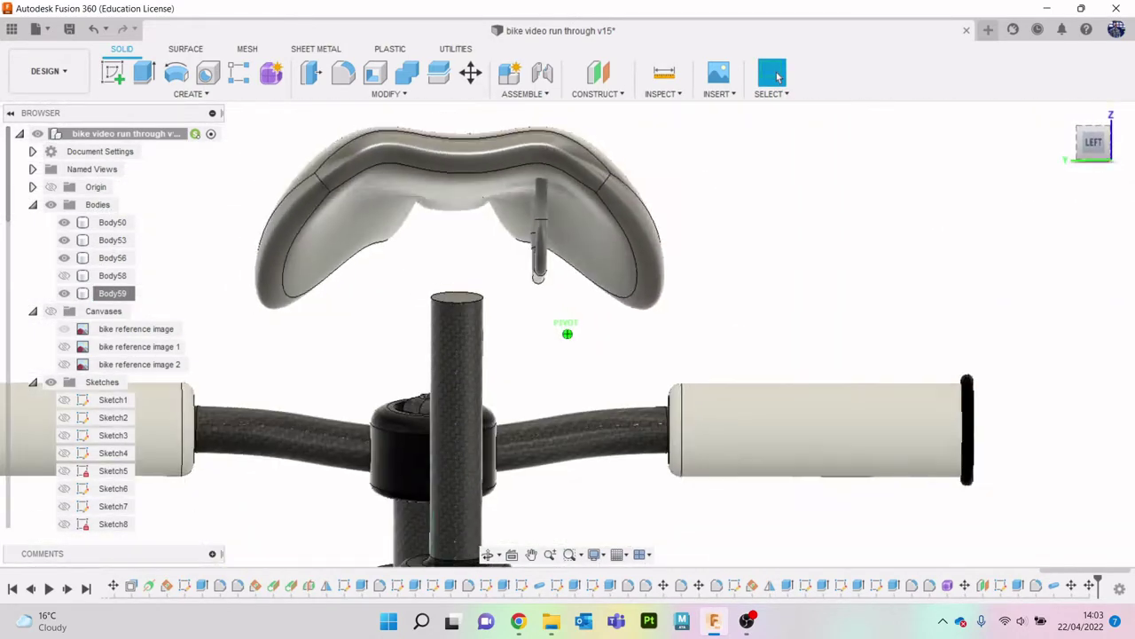
pyautogui.moveTo(799, 231)
pyautogui.keyDown('shift'); pyautogui.mouseDown(button='middle')
pyautogui.moveTo(532, 255)
pyautogui.moveTo(692, 255)
pyautogui.moveTo(692, 266)
pyautogui.mouseUp(button='middle'); pyautogui.keyUp('shift')
# Create a construction axis through the seat post cylinder.
pyautogui.scroll(-2, 470, 317)
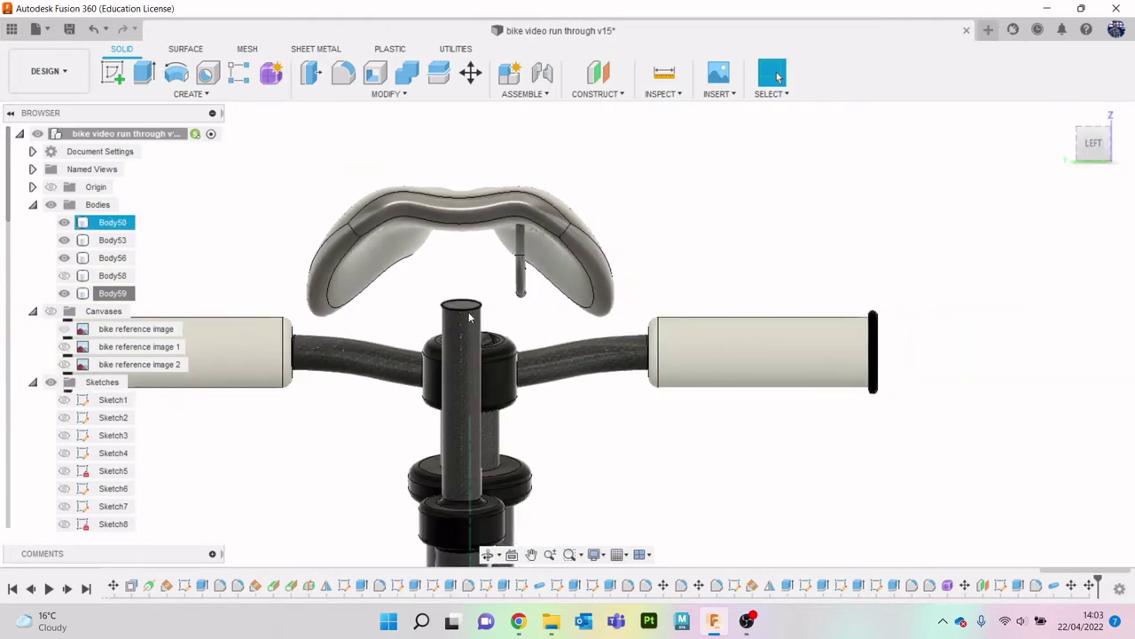
pyautogui.click(586, 95)
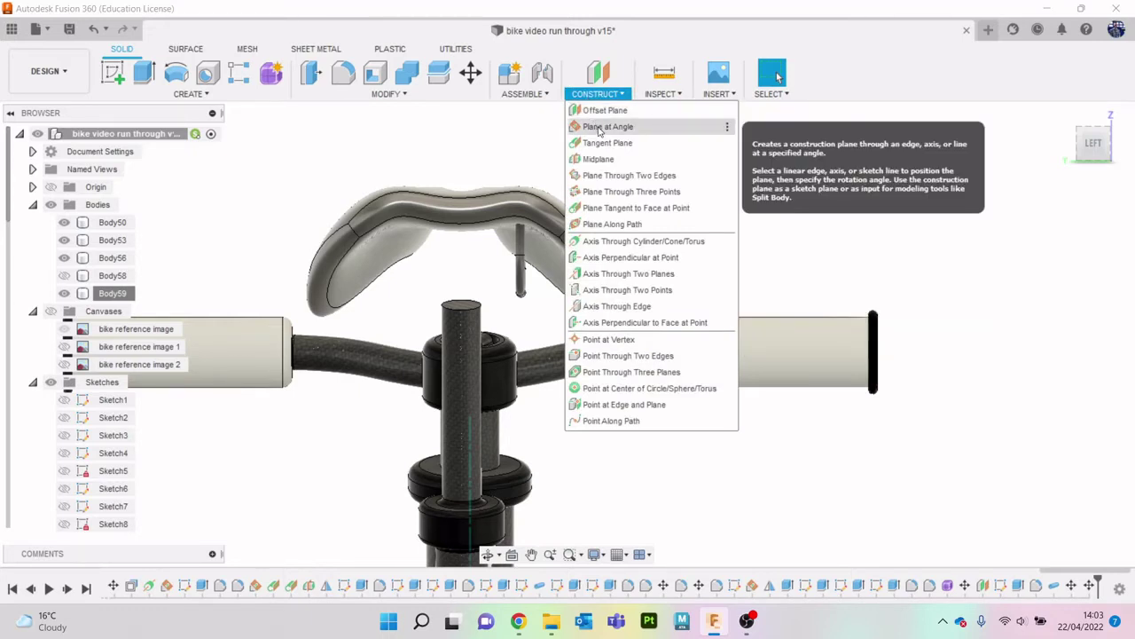
pyautogui.press('Escape')
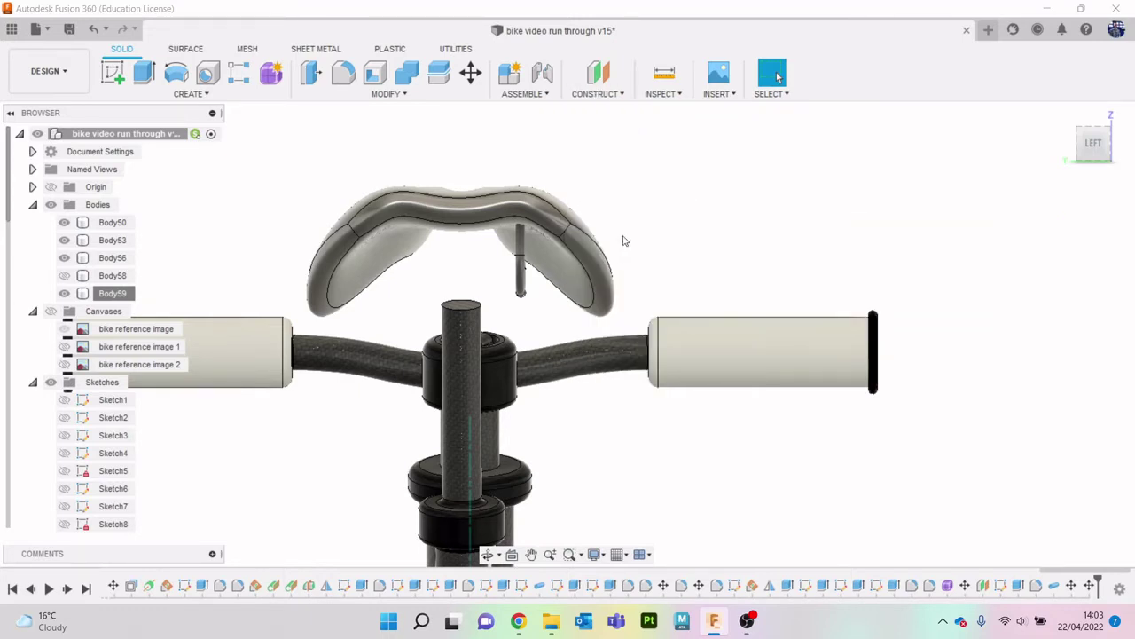
pyautogui.scroll(2, 463, 314)
pyautogui.click(463, 337)
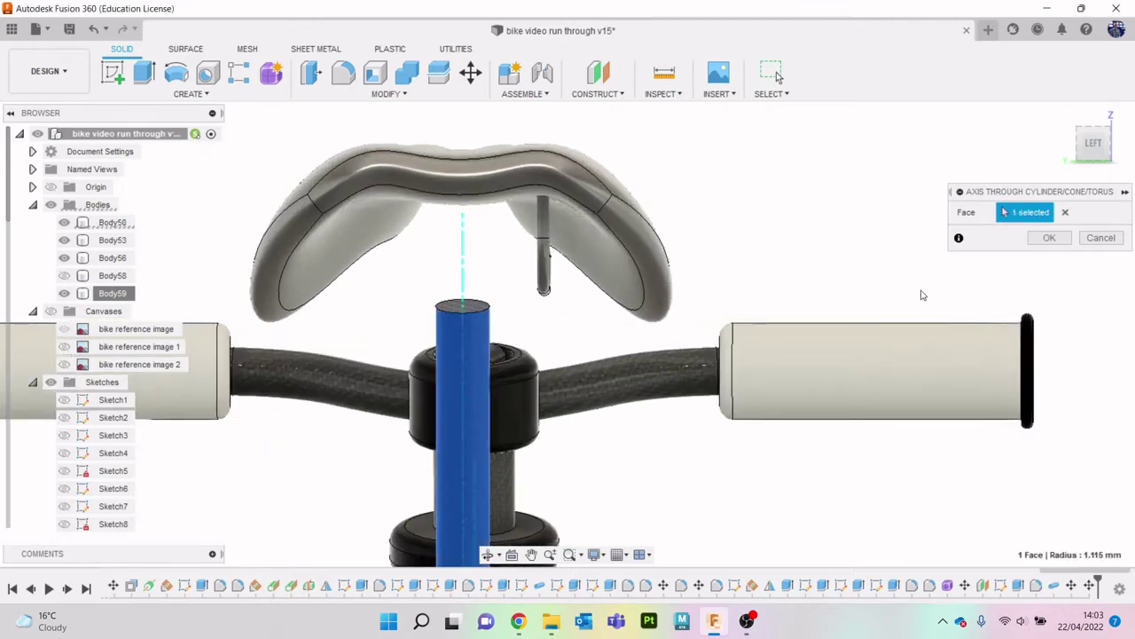
pyautogui.click(1059, 239)
# Add a construction plane at 90° hinged on the new seat-post axis.
pyautogui.click(598, 89)
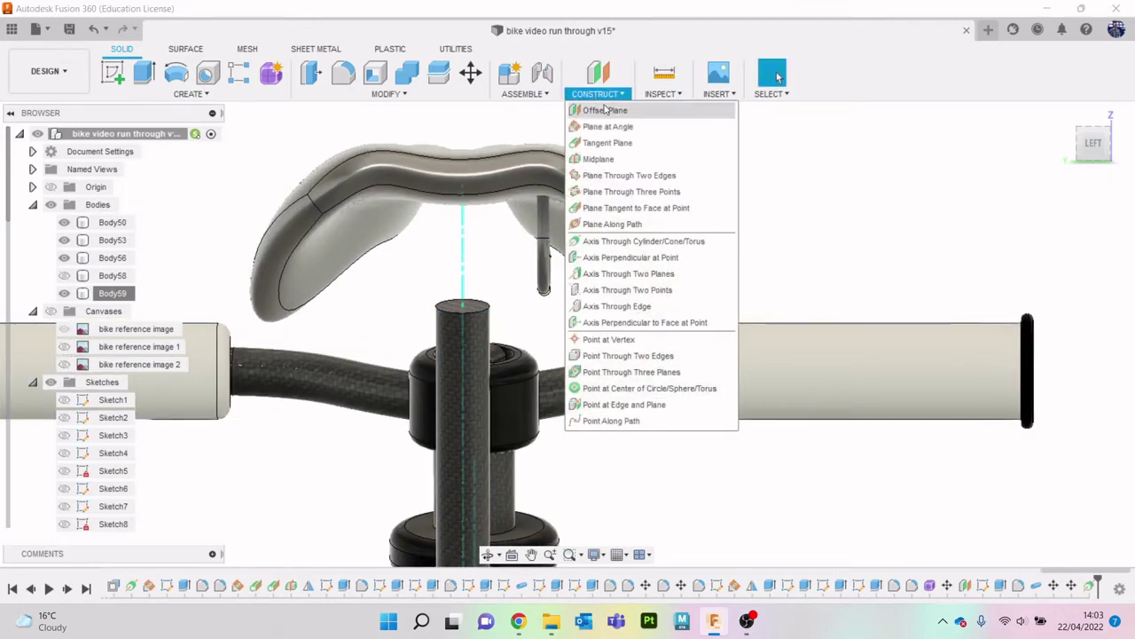
pyautogui.click(621, 129)
pyautogui.click(463, 271)
pyautogui.write('90')
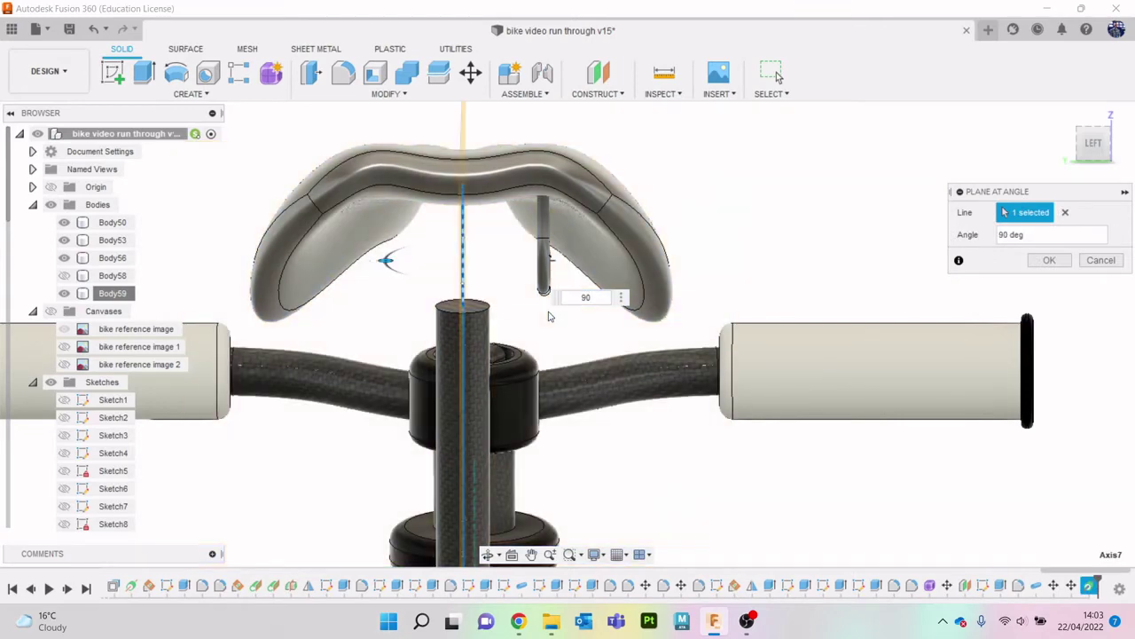
pyautogui.press('Return')
# Mirror the seat rail body Body59 across the new plane, creating Body60.
pyautogui.click(196, 94)
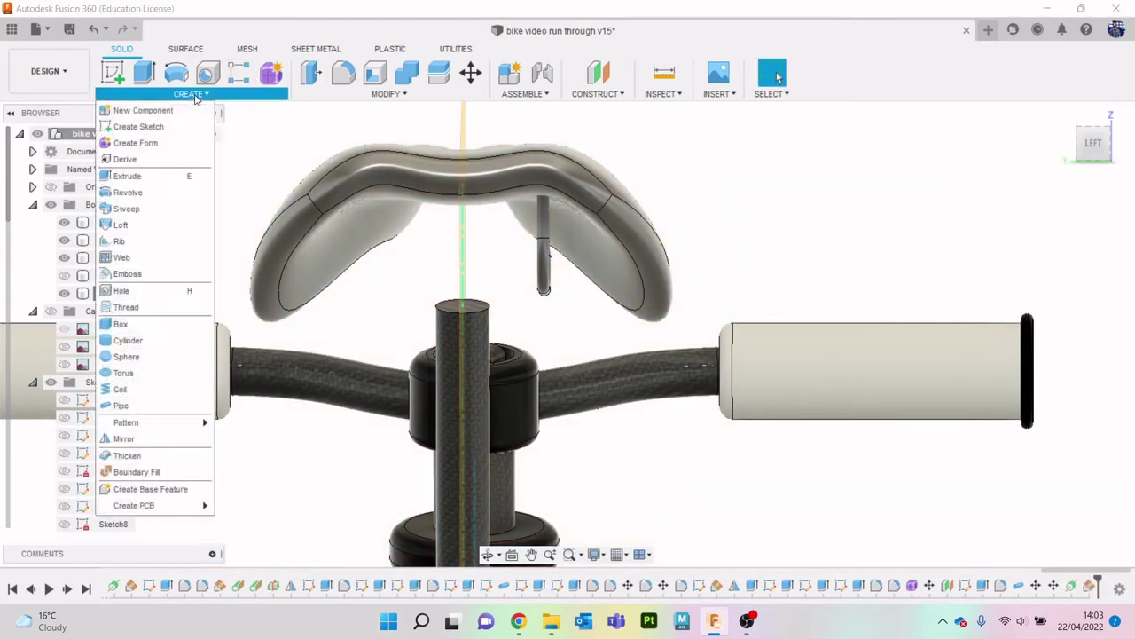
pyautogui.click(179, 438)
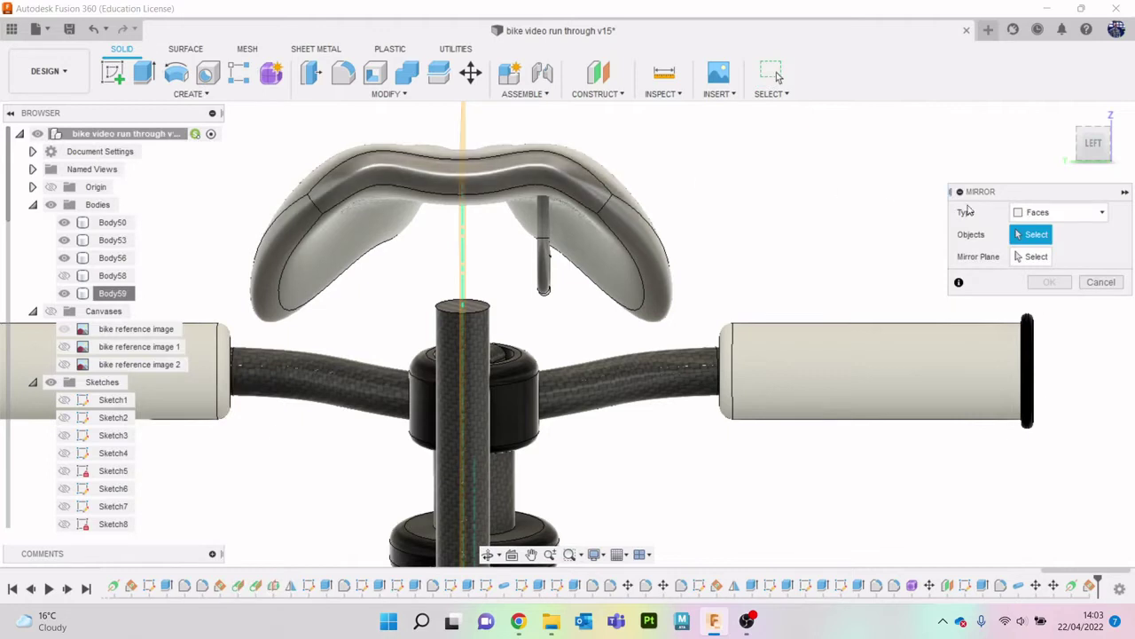
pyautogui.click(1057, 216)
pyautogui.click(1041, 248)
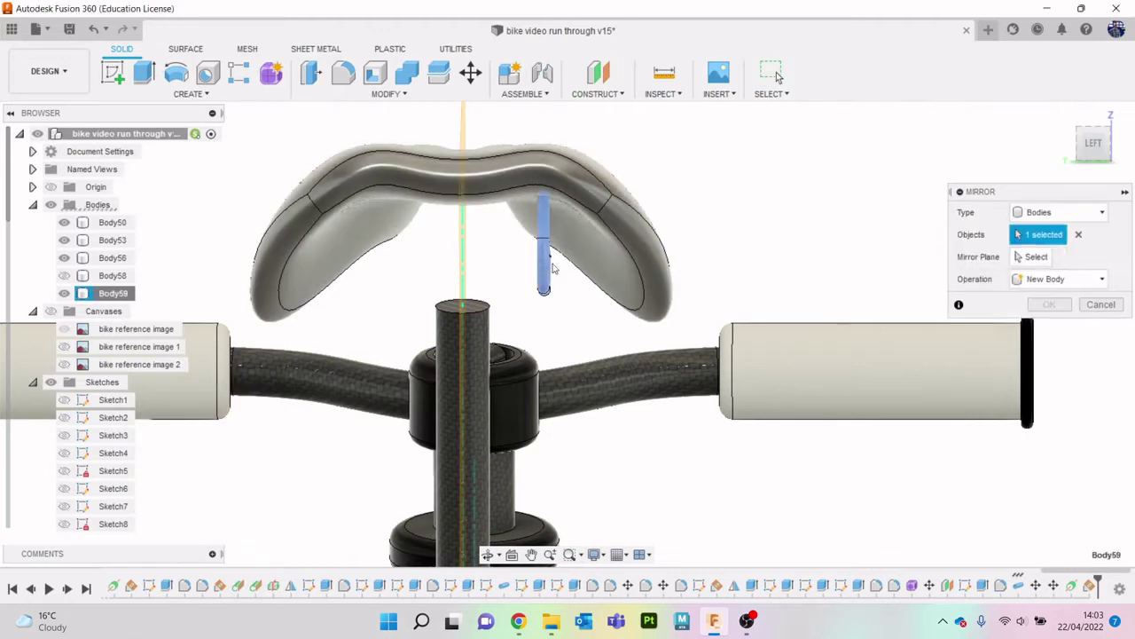
pyautogui.click(1029, 257)
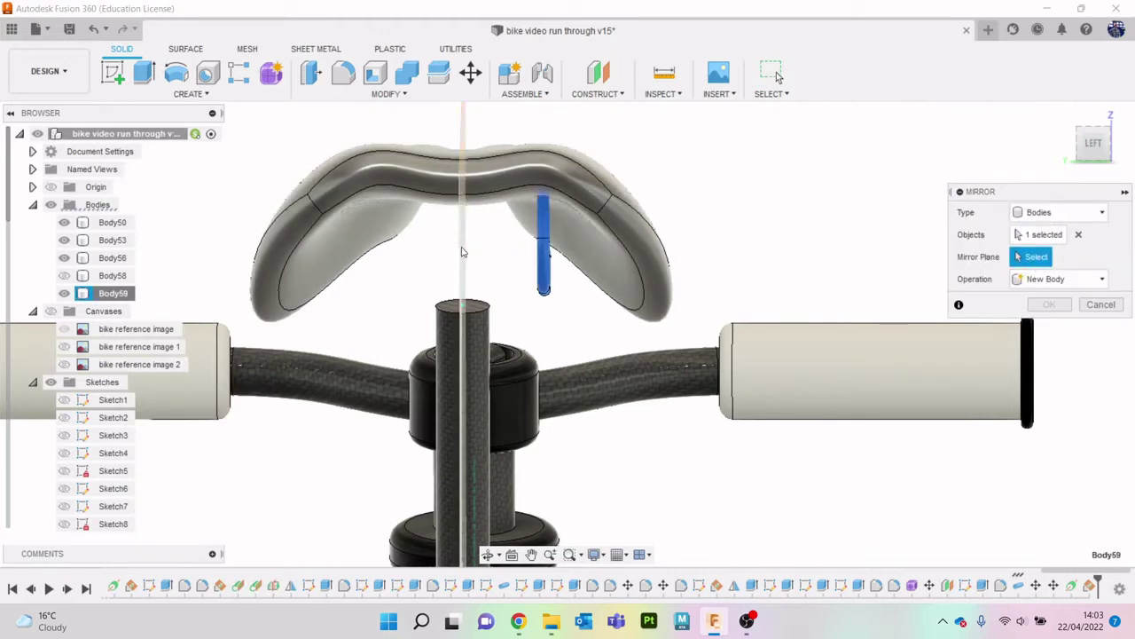
pyautogui.click(463, 249)
pyautogui.click(1046, 304)
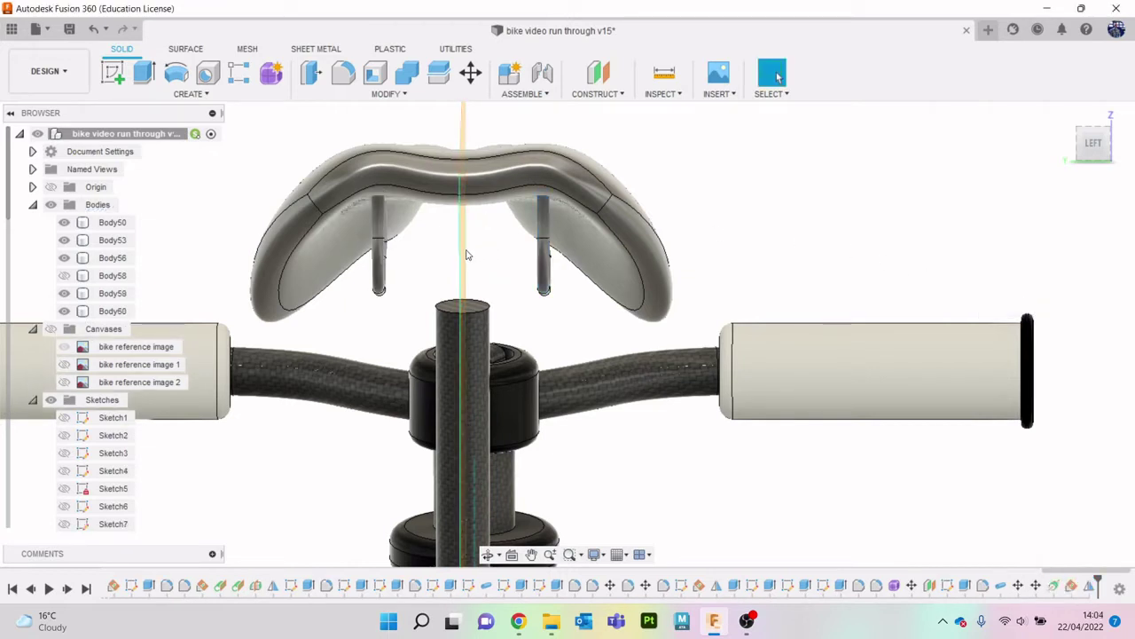
# Orbit around the saddle to check both rails, glancing at the AliExpress saddle reference.
pyautogui.keyDown('shift'); pyautogui.moveTo(494, 269); pyautogui.dragTo(399, 275, button='middle'); pyautogui.keyUp('shift')
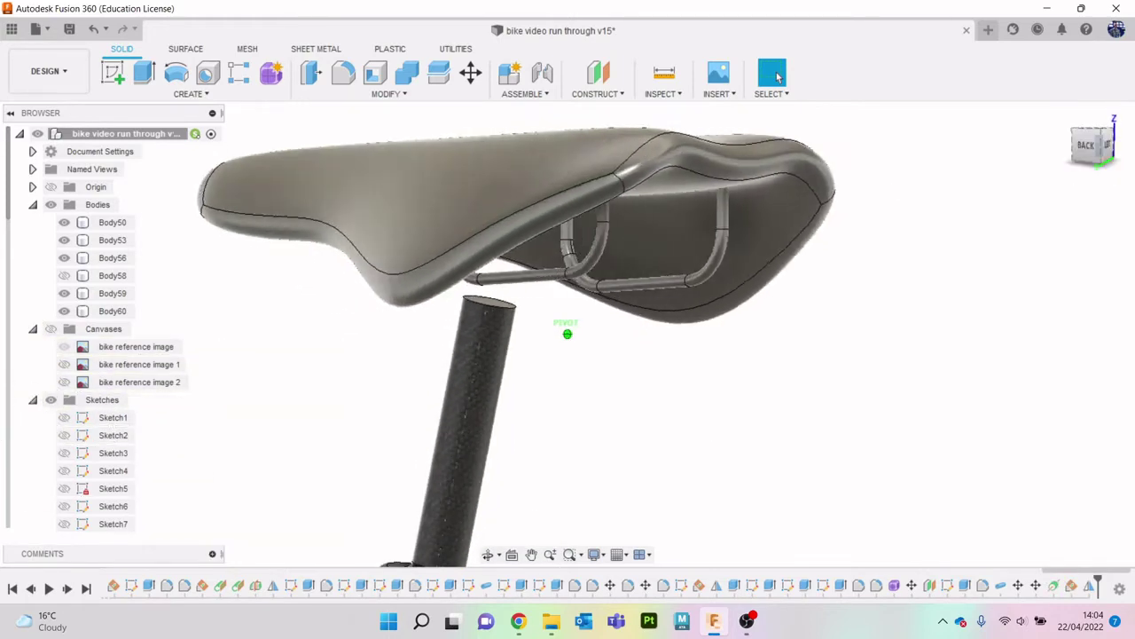
pyautogui.click(1092, 152)
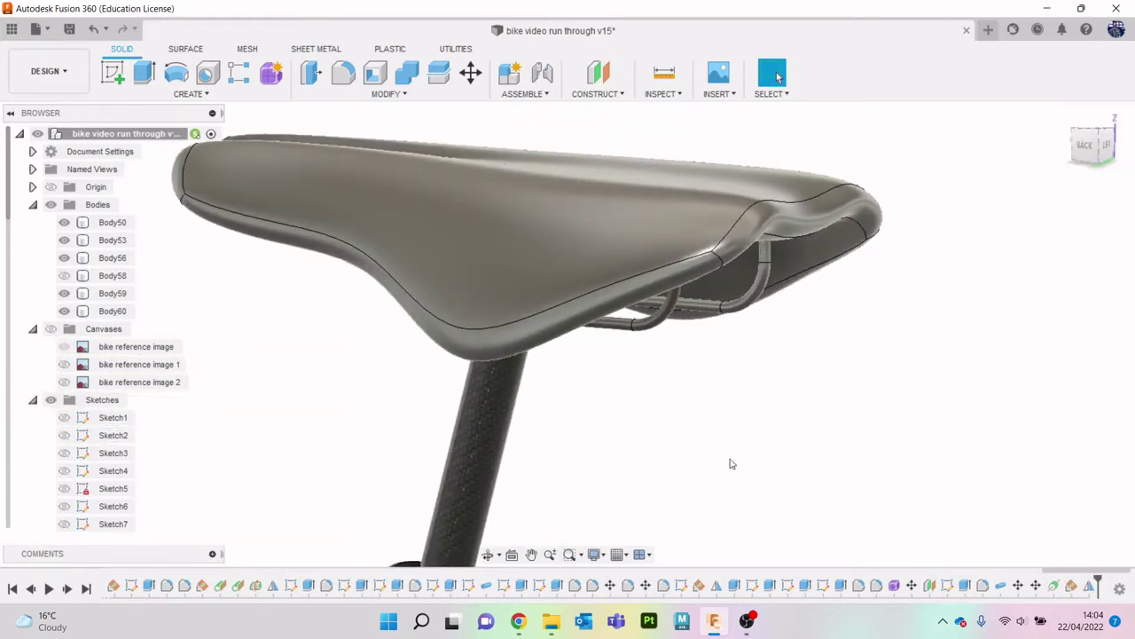
pyautogui.click(518, 623)
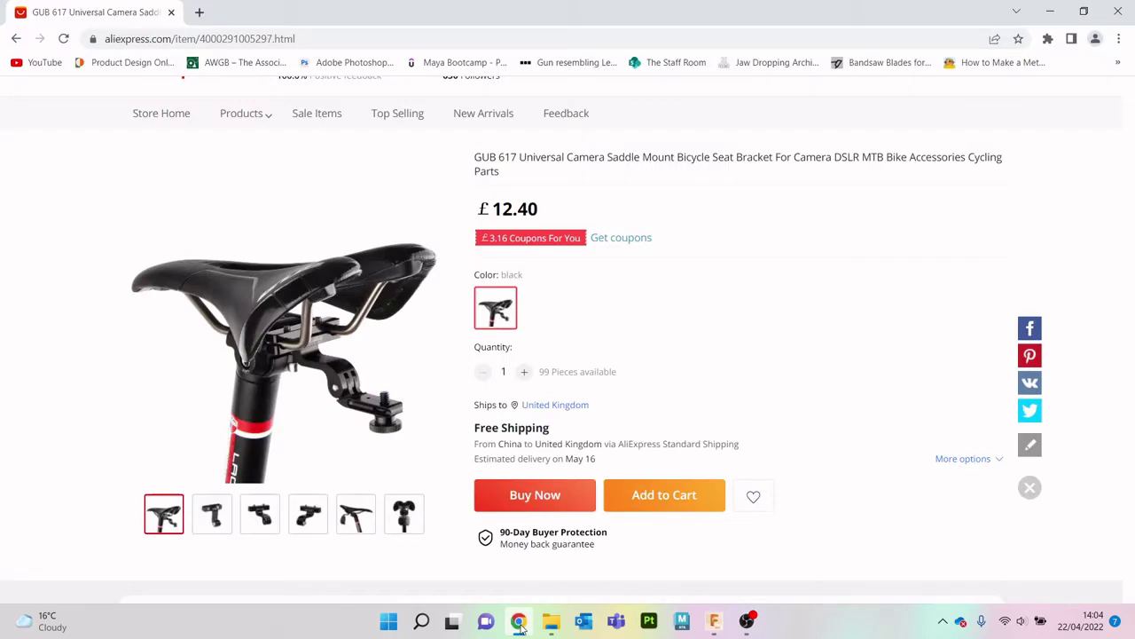
pyautogui.click(520, 623)
pyautogui.keyDown('shift'); pyautogui.moveTo(567, 334); pyautogui.dragTo(461, 337, button='middle'); pyautogui.keyUp('shift')
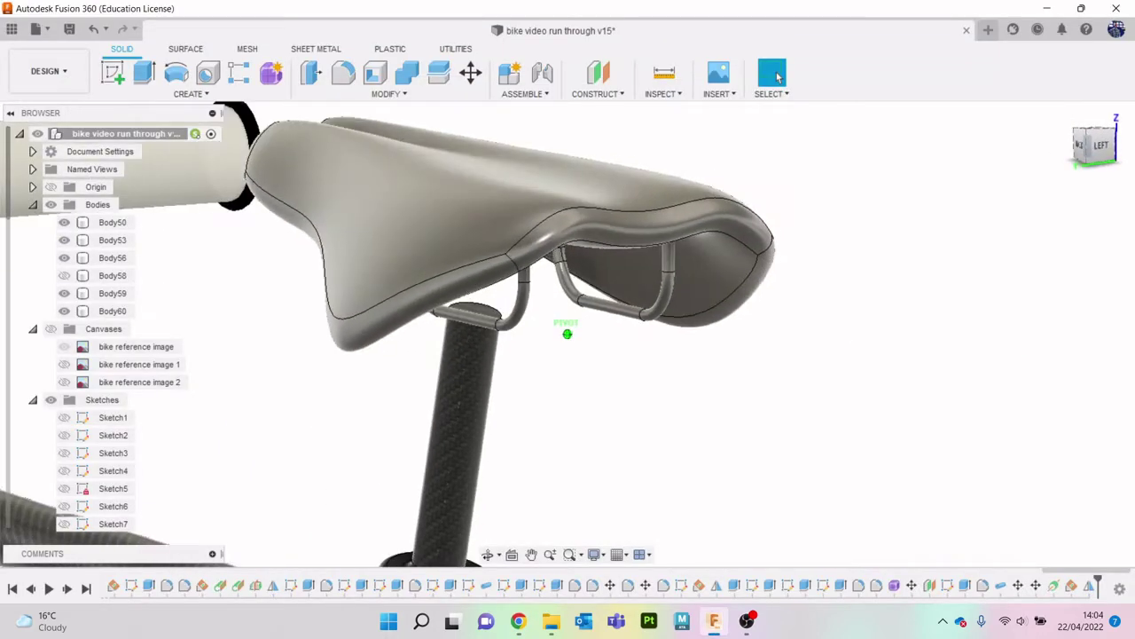
pyautogui.keyDown('shift'); pyautogui.moveTo(568, 334); pyautogui.dragTo(532, 337, button='middle'); pyautogui.keyUp('shift')
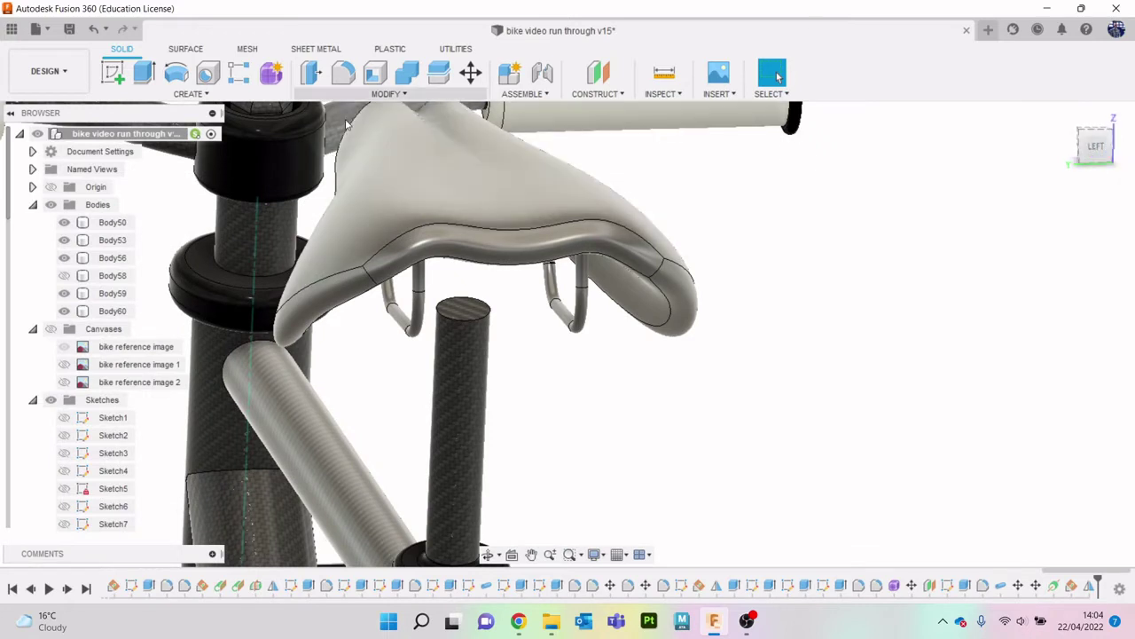
# Create a construction plane tangent to the rounded seat rail face.
pyautogui.click(604, 96)
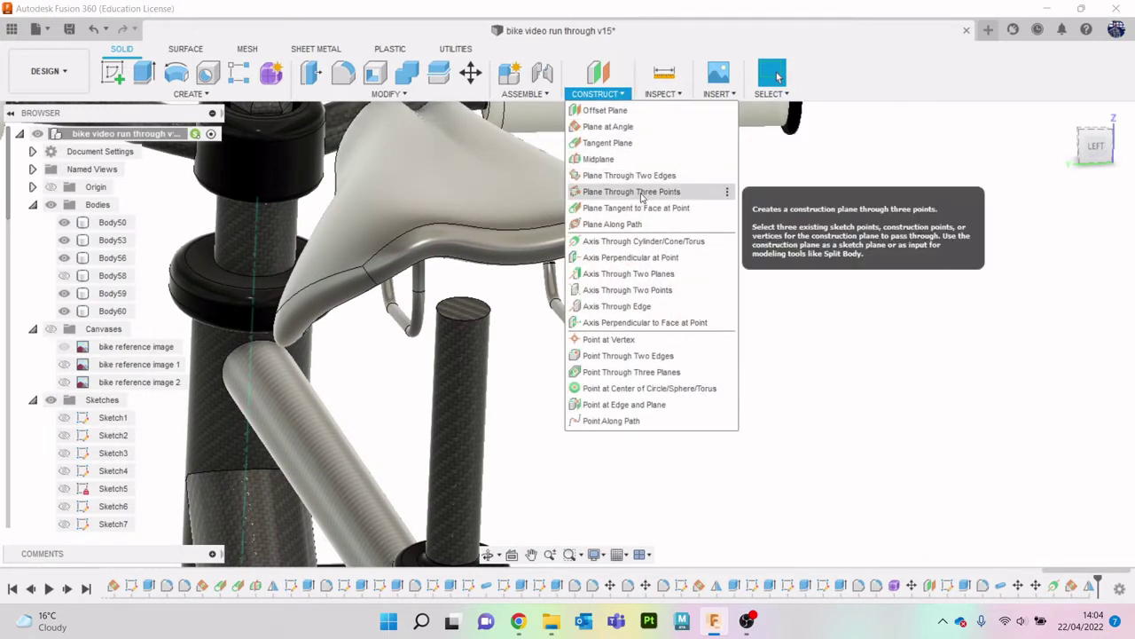
pyautogui.click(607, 143)
pyautogui.scroll(2, 550, 328)
pyautogui.click(548, 331)
pyautogui.click(1049, 282)
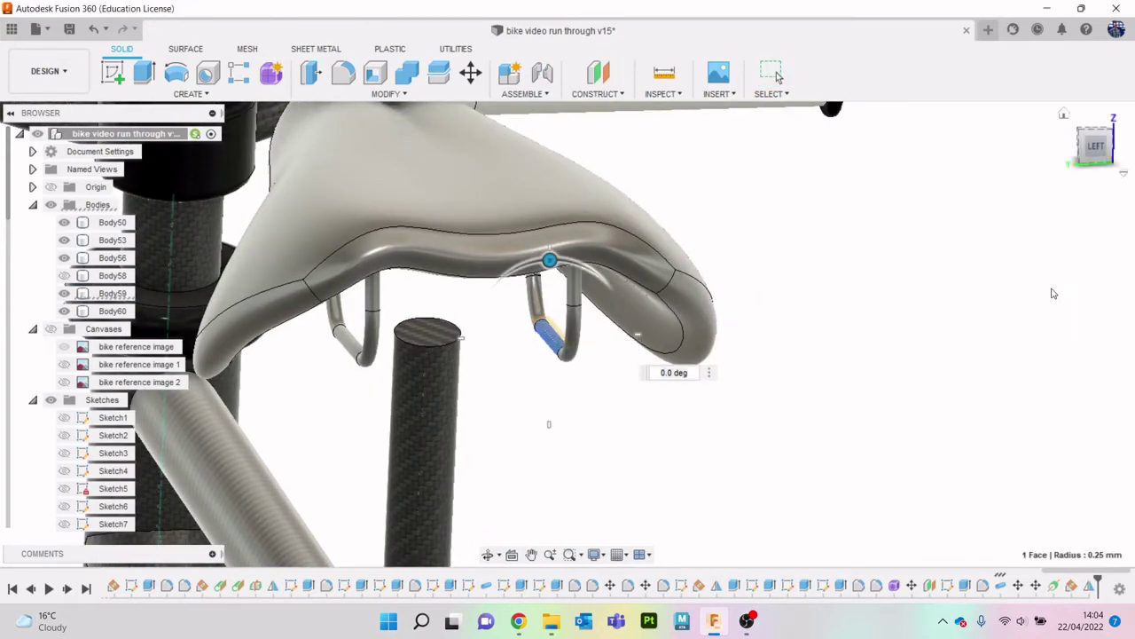
# Hide the carbon frame Body50 and start a sketch on the face under the saddle.
pyautogui.click(65, 223)
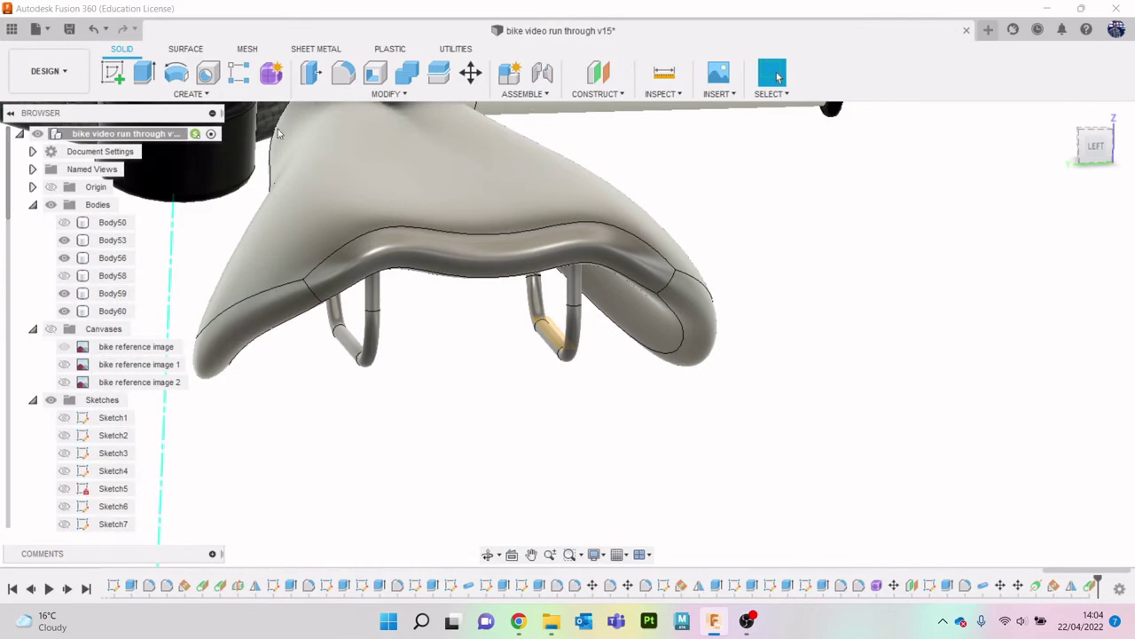
pyautogui.click(113, 73)
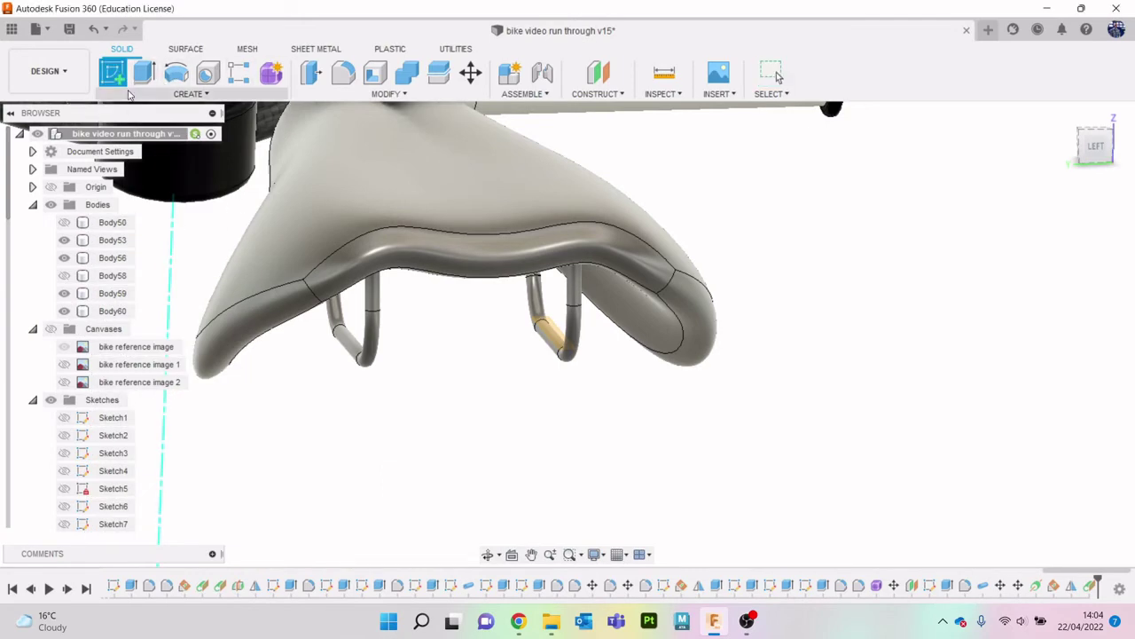
pyautogui.click(1096, 147)
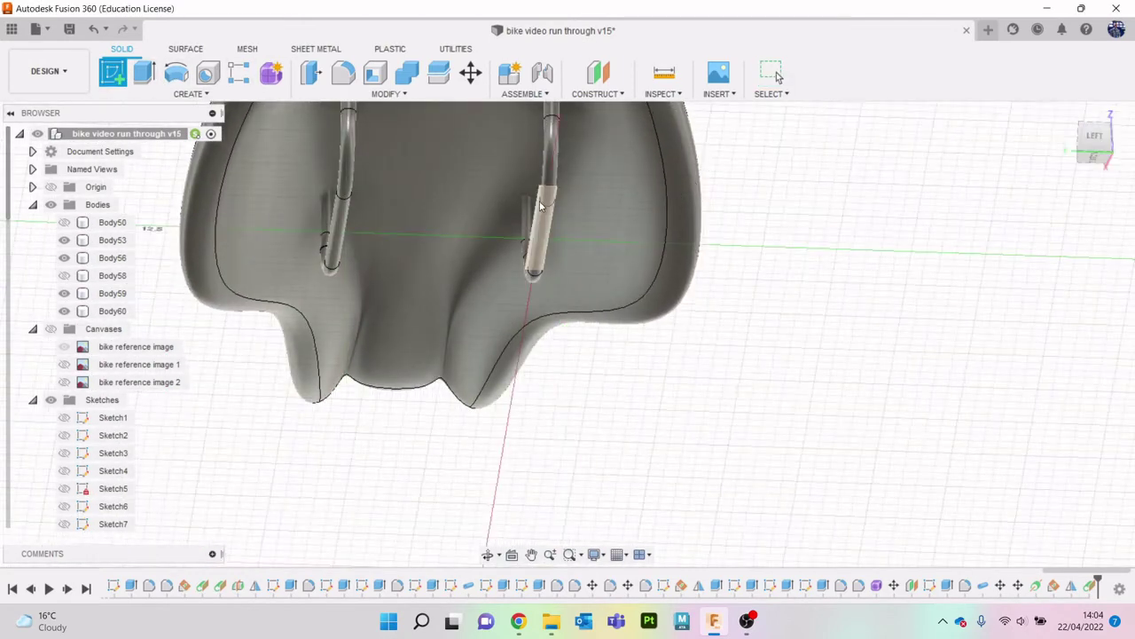
pyautogui.click(541, 206)
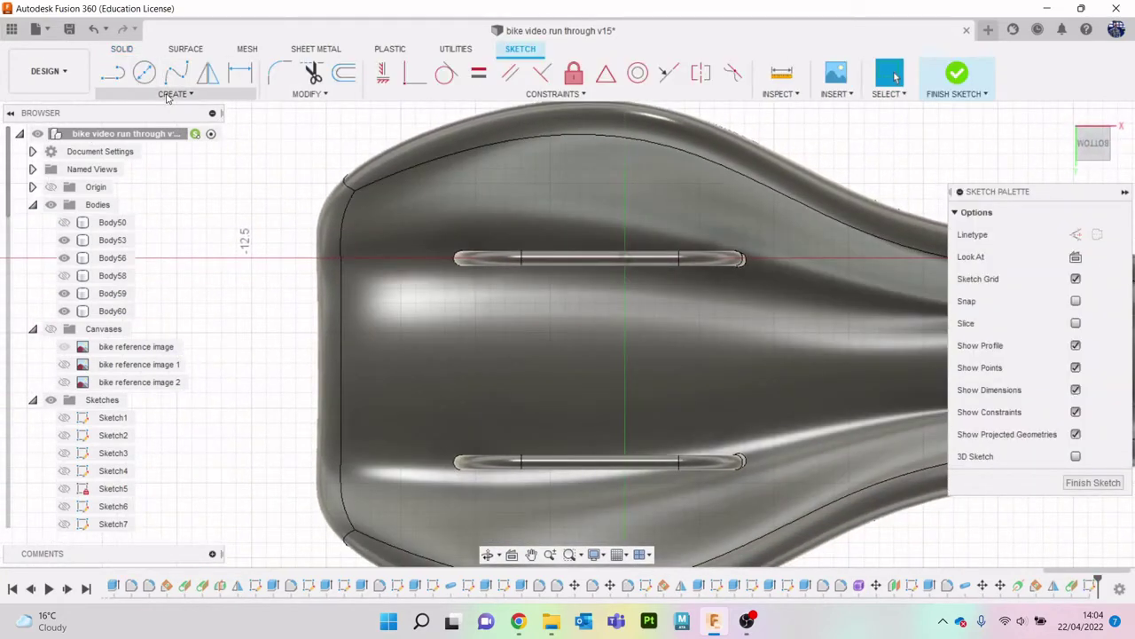
# Project both seat rail bodies, Body59 and Body60, into the sketch.
pyautogui.press('l')
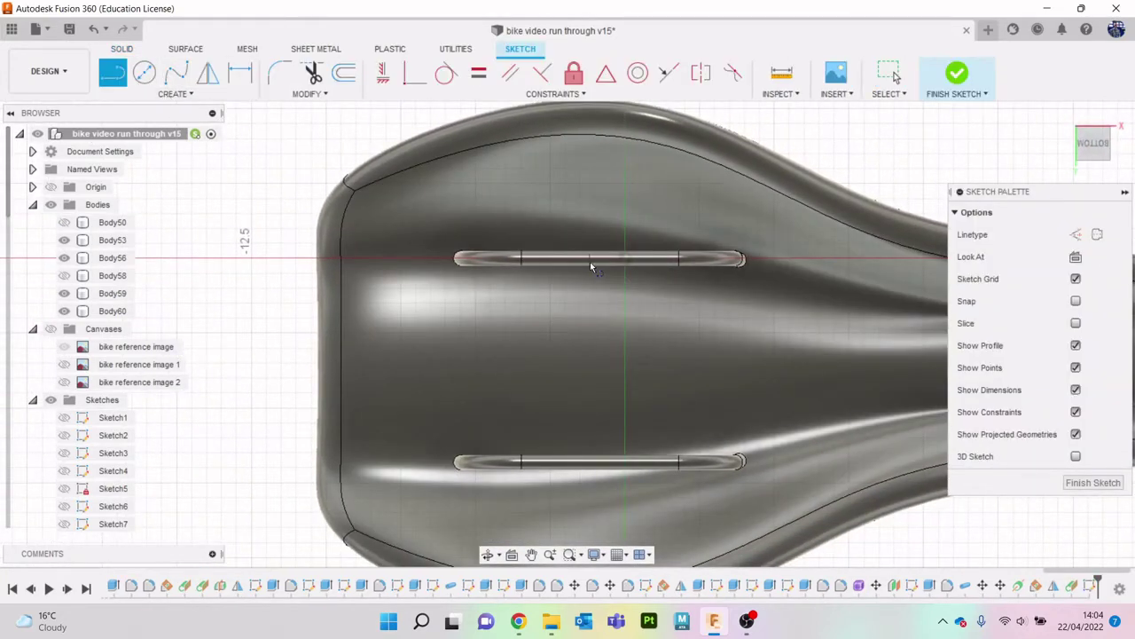
pyautogui.press('p')
pyautogui.click(595, 259)
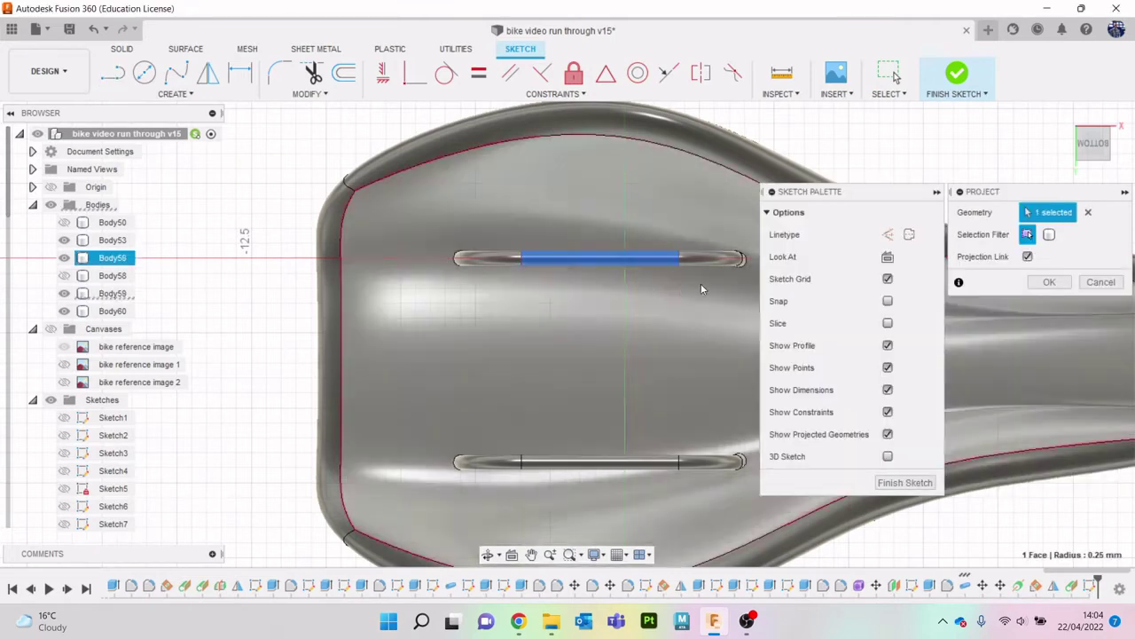
pyautogui.click(1049, 235)
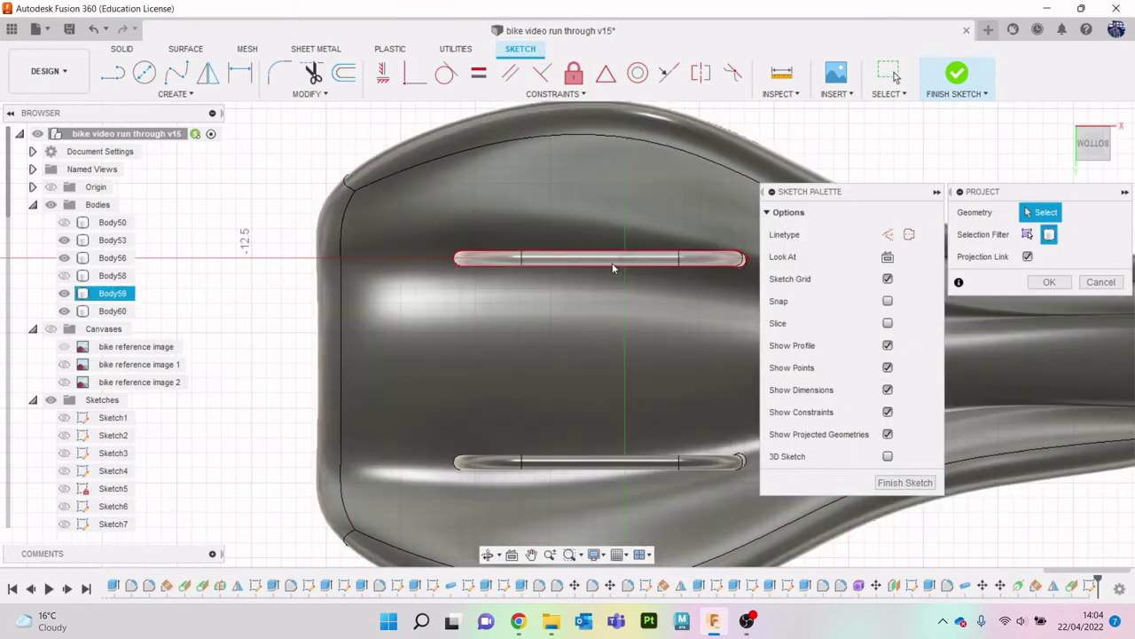
pyautogui.click(612, 263)
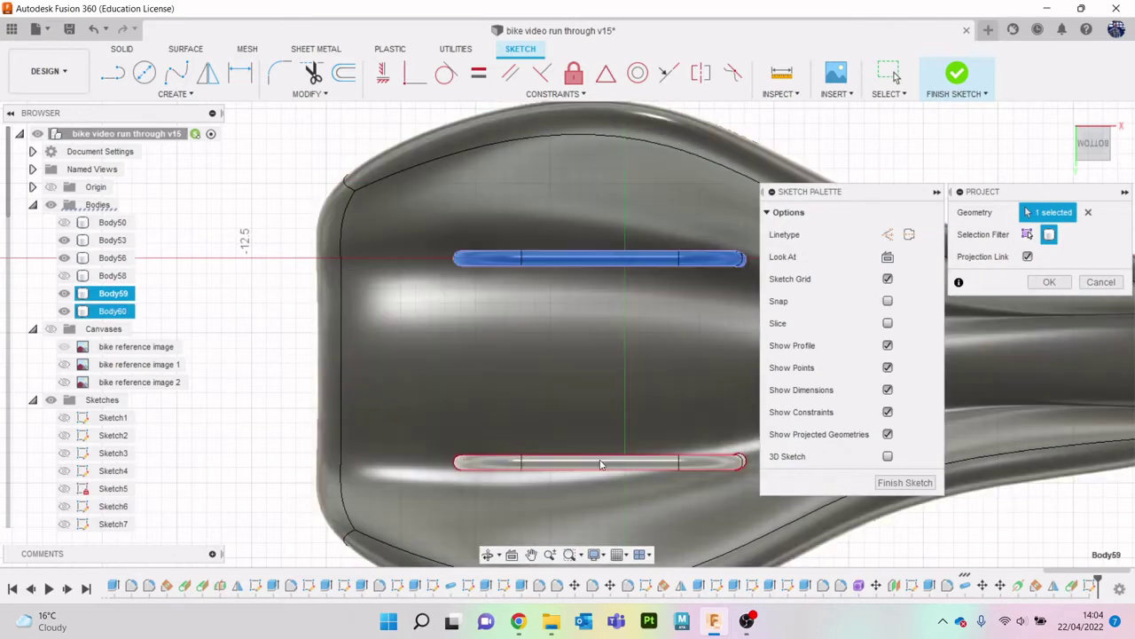
pyautogui.click(600, 462)
pyautogui.click(1047, 284)
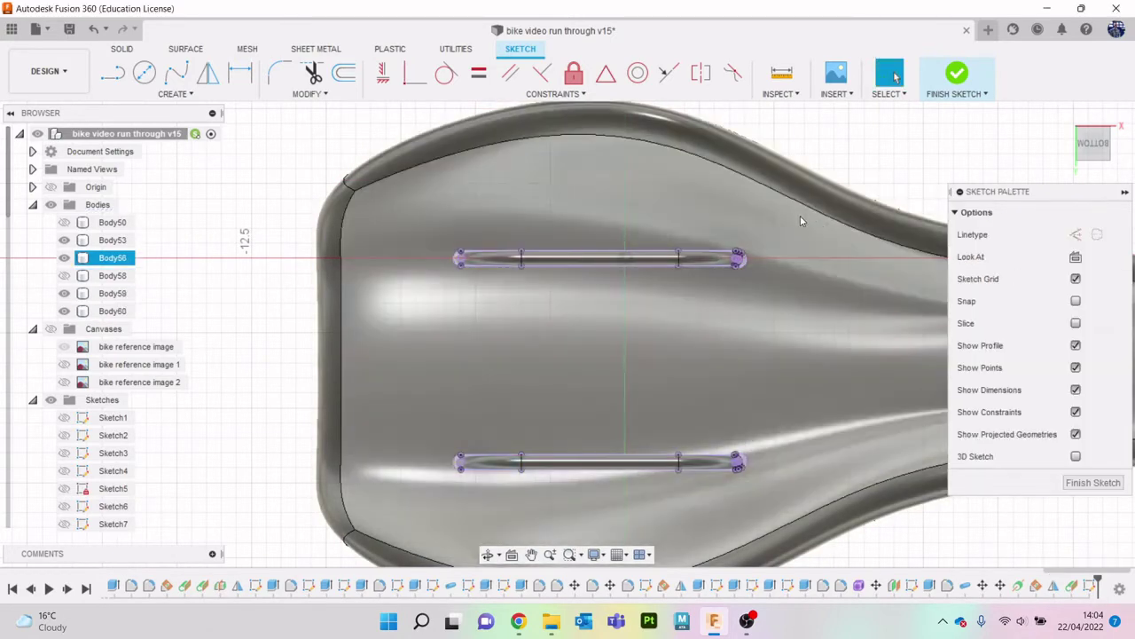
# Draw a vertical line joining the two rails, then bring up the AliExpress saddle reference.
pyautogui.press('l')
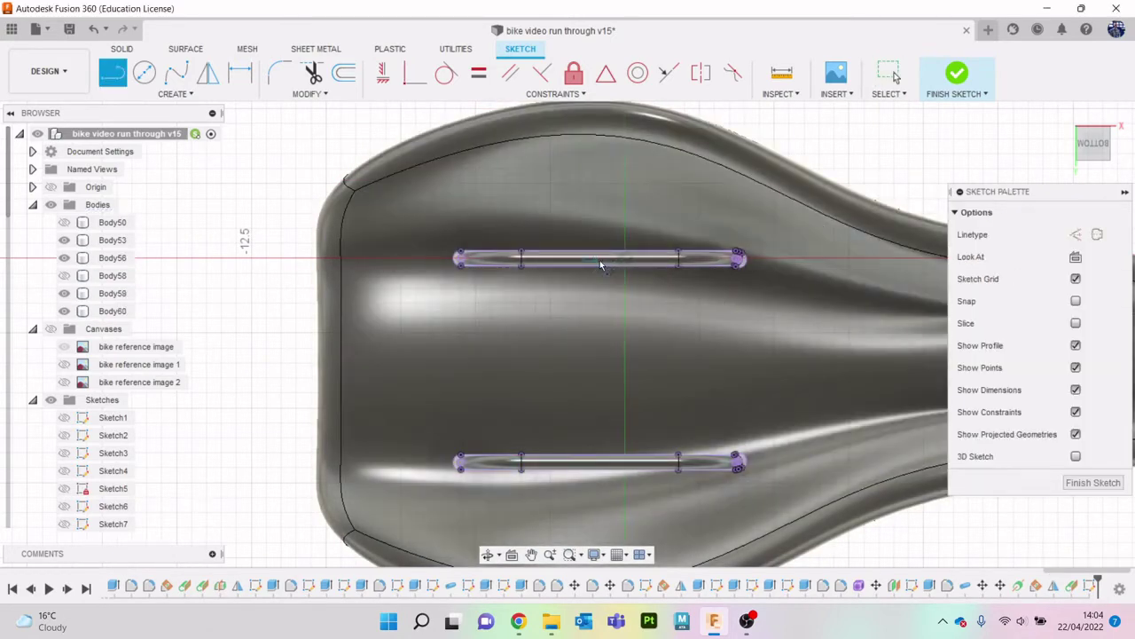
pyautogui.click(600, 263)
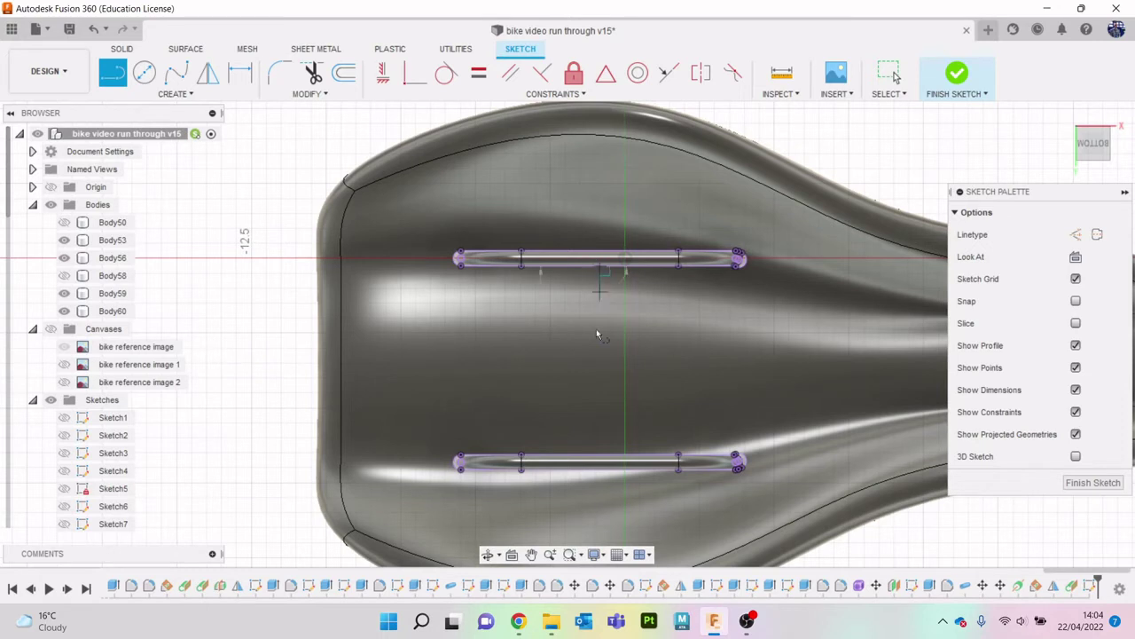
pyautogui.click(600, 458)
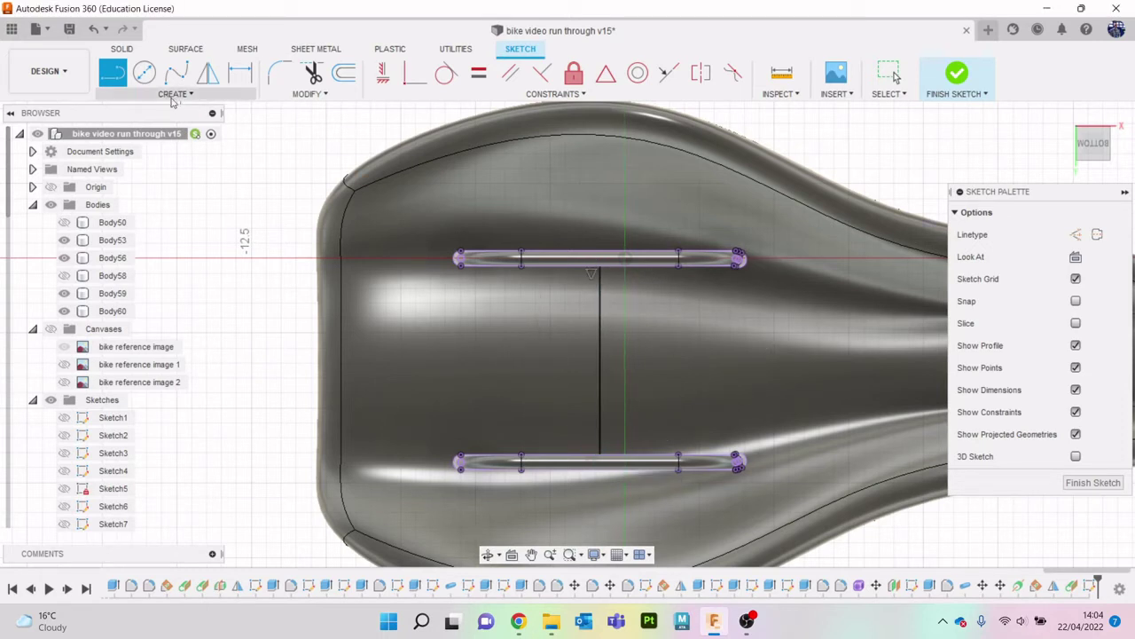
pyautogui.press('r')
pyautogui.click(1077, 256)
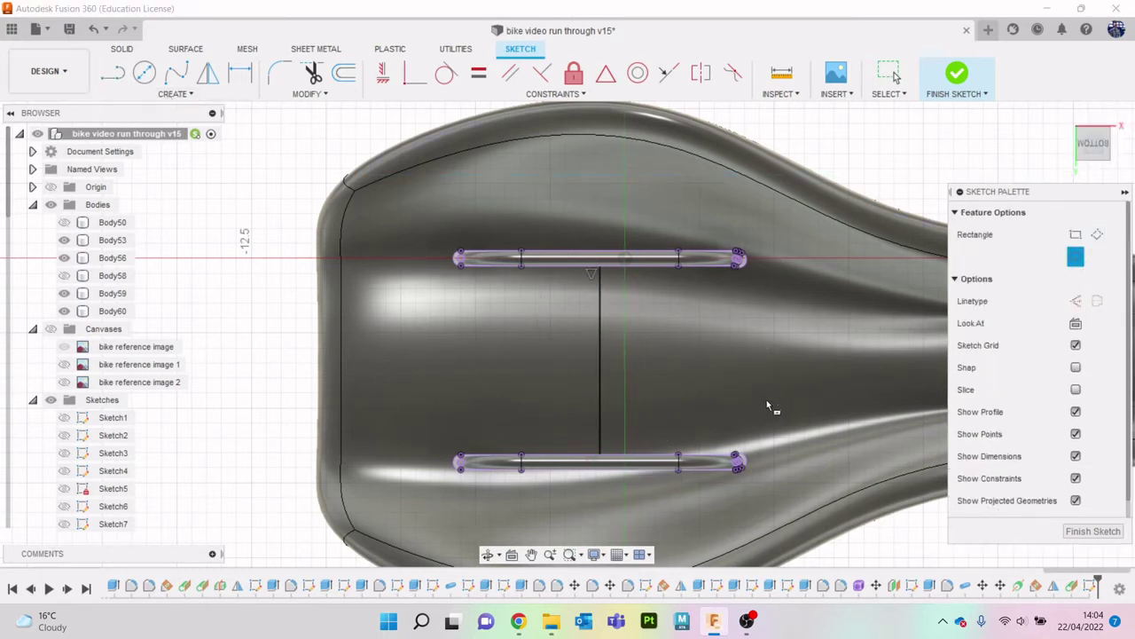
pyautogui.click(520, 622)
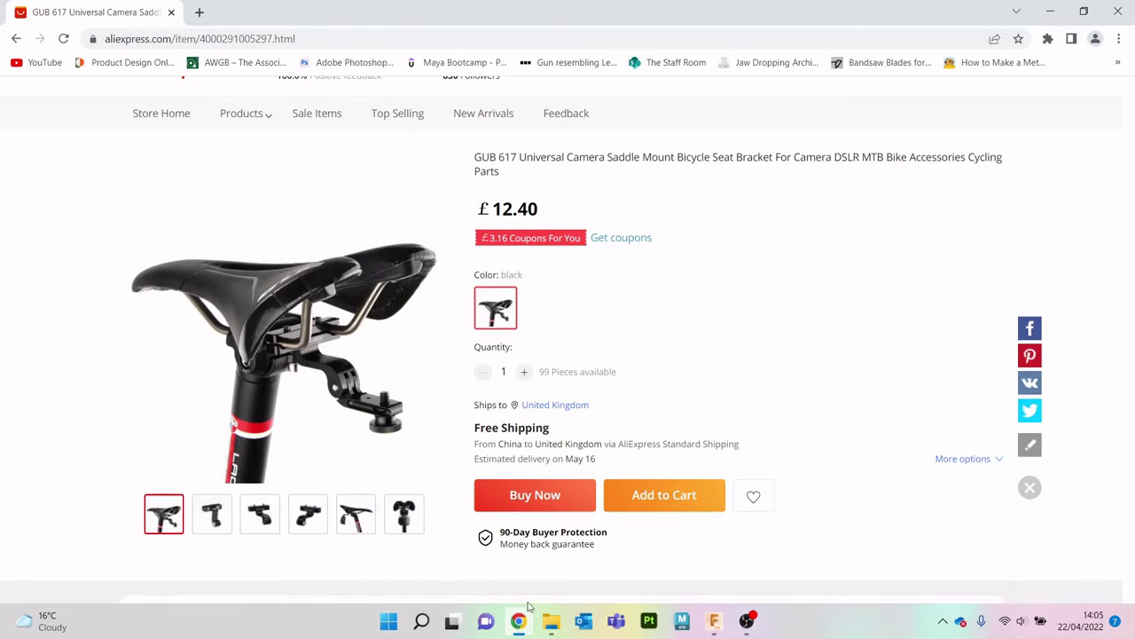
# Draw a centred rectangle about 6.4 × 7.3 mm spanning both seat rails and finish the sketch.
pyautogui.click(1047, 8)
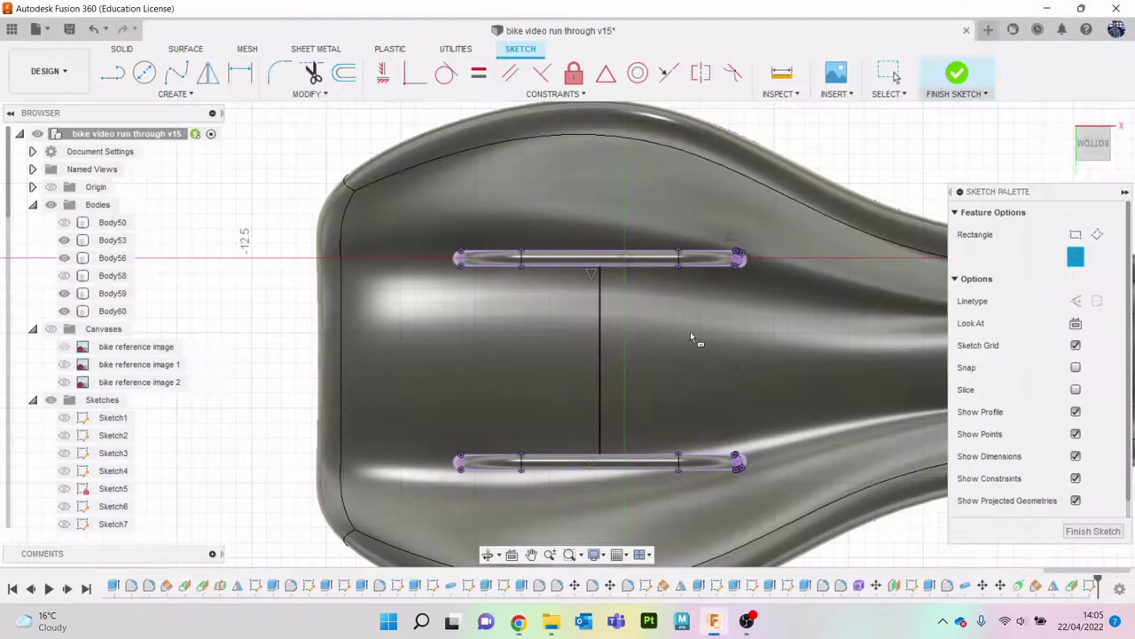
pyautogui.click(599, 362)
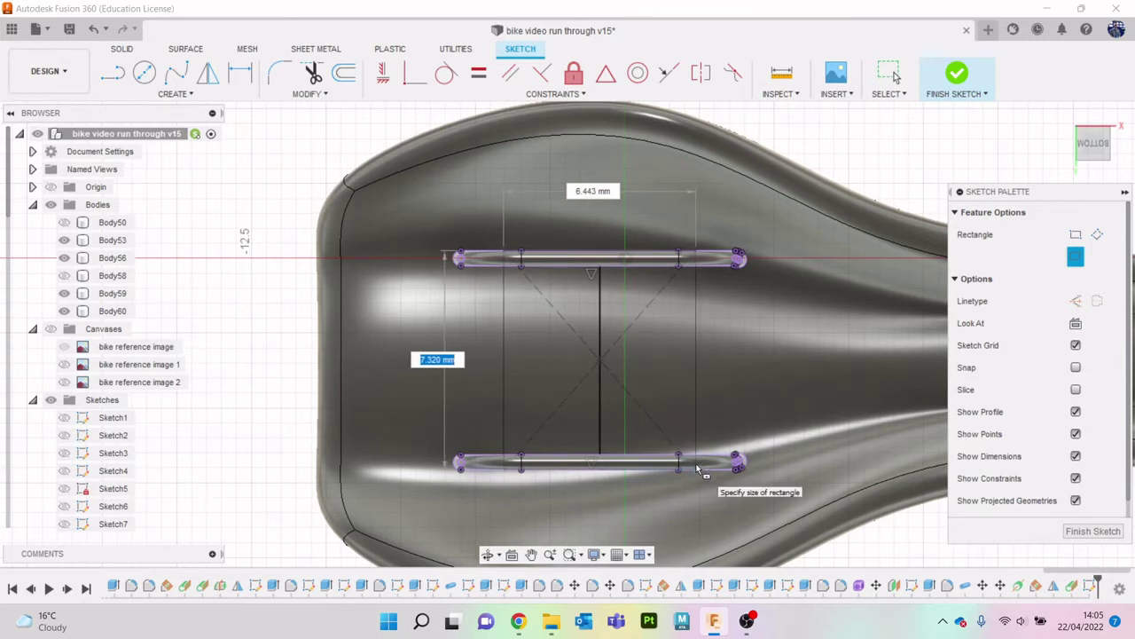
pyautogui.click(696, 467)
pyautogui.keyDown('shift'); pyautogui.moveTo(1081, 184); pyautogui.dragTo(1119, 183, button='middle'); pyautogui.keyUp('shift')
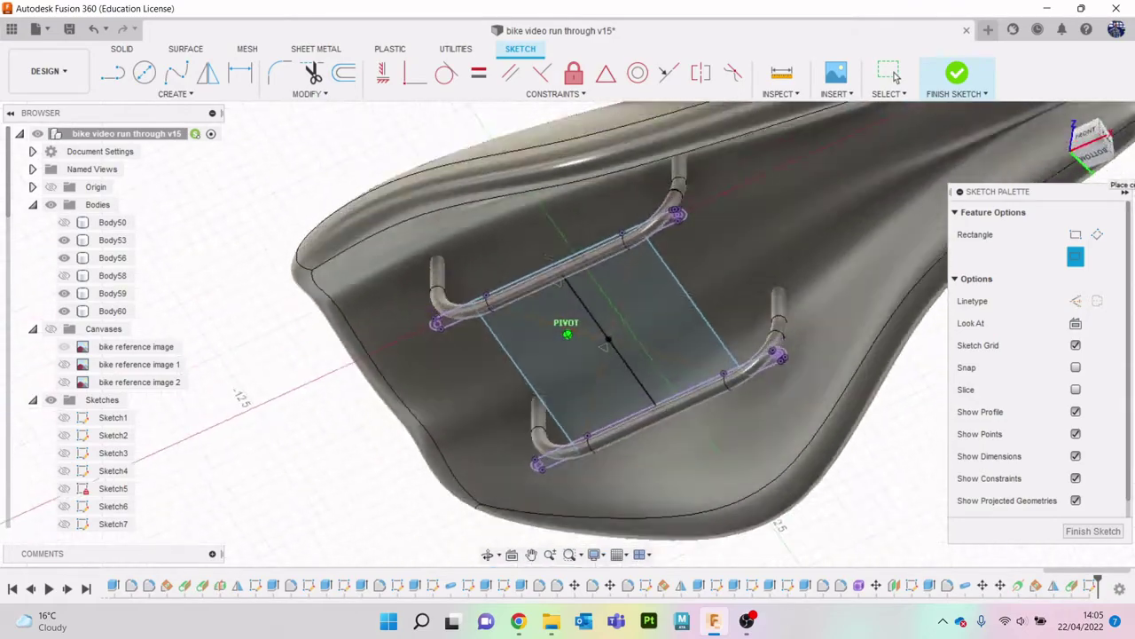
pyautogui.keyDown('shift'); pyautogui.moveTo(895, 76); pyautogui.dragTo(1083, 160, button='middle'); pyautogui.keyUp('shift')
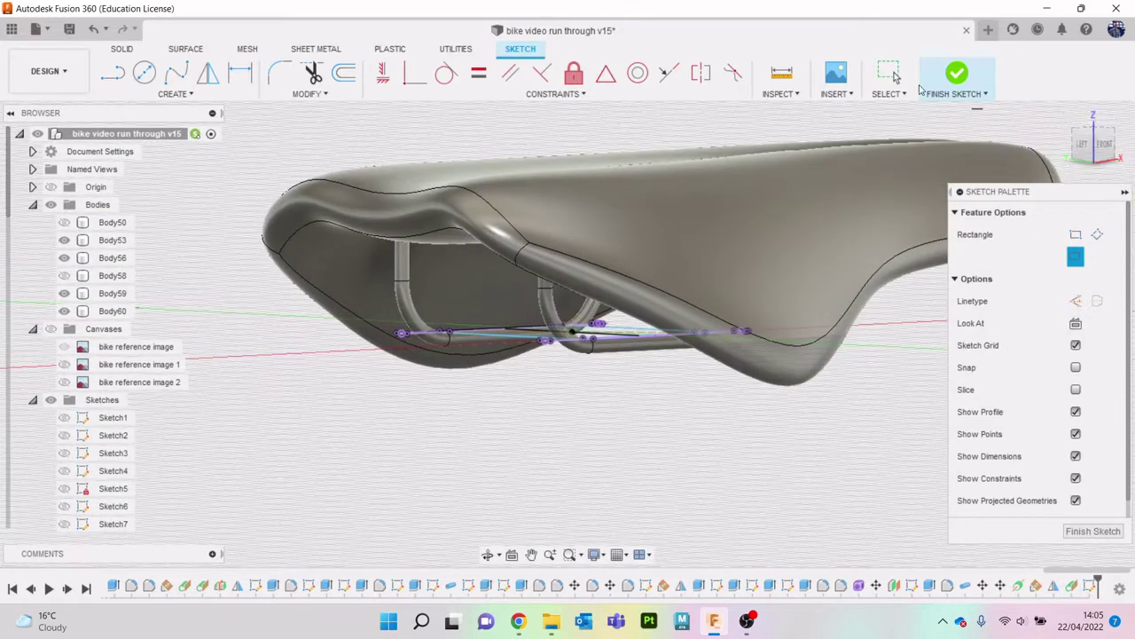
pyautogui.click(955, 78)
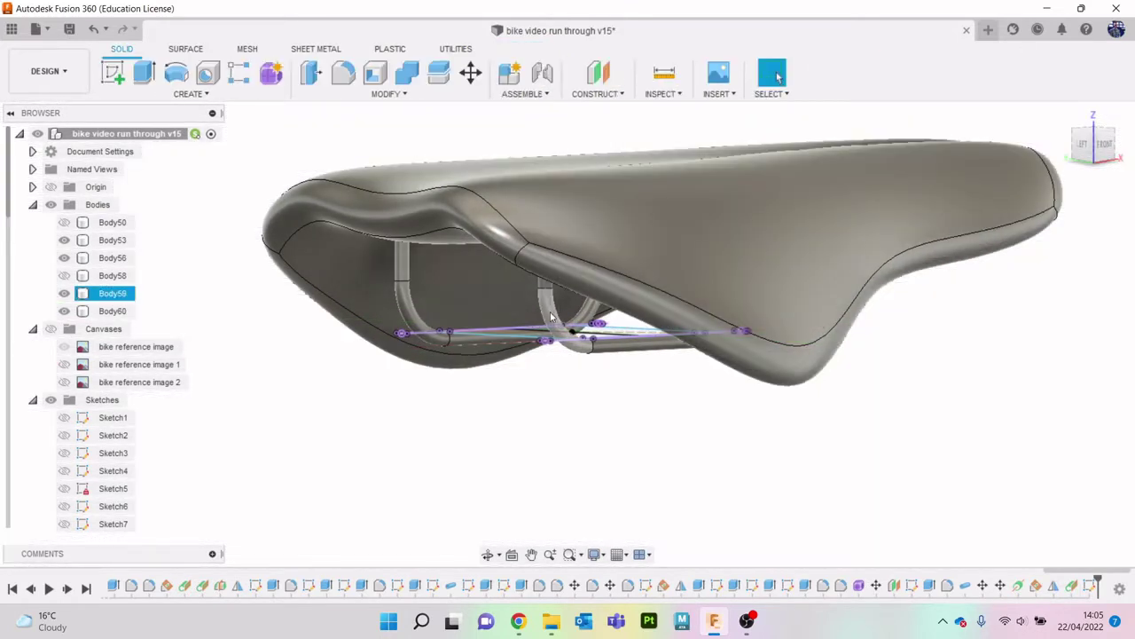
# Extrude the first two rectangle profiles downward below the rails.
pyautogui.press('e')
pyautogui.click(524, 338)
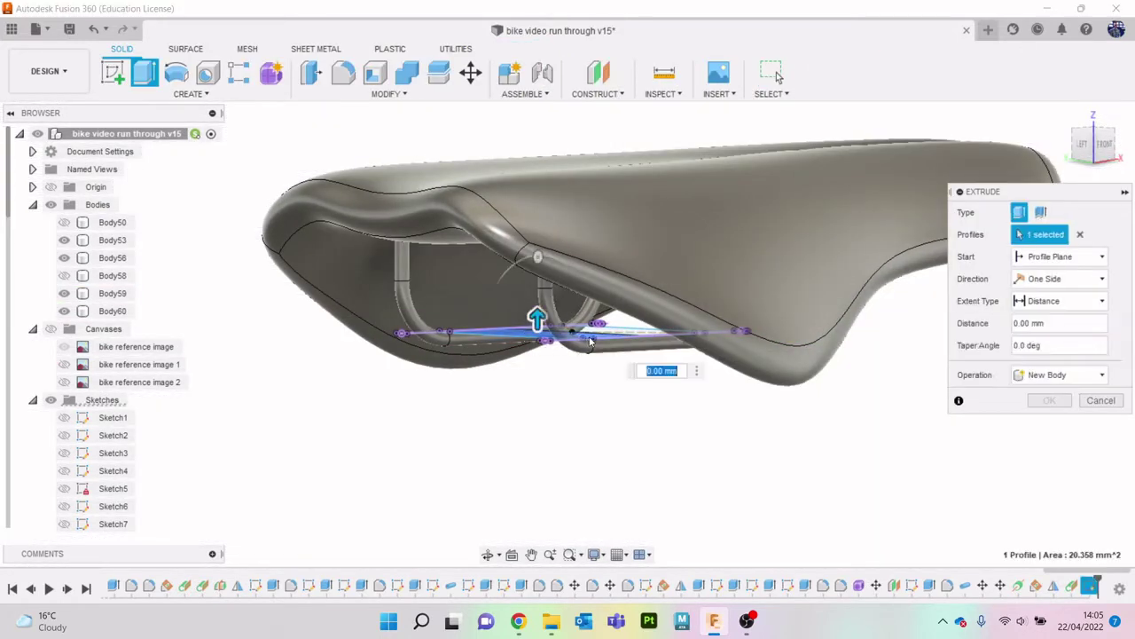
pyautogui.click(602, 336)
pyautogui.moveTo(608, 321)
pyautogui.mouseDown()
pyautogui.moveTo(606, 342)
pyautogui.moveTo(653, 355)
pyautogui.mouseUp()
pyautogui.moveTo(1089, 158); pyautogui.dragTo(1099, 156)
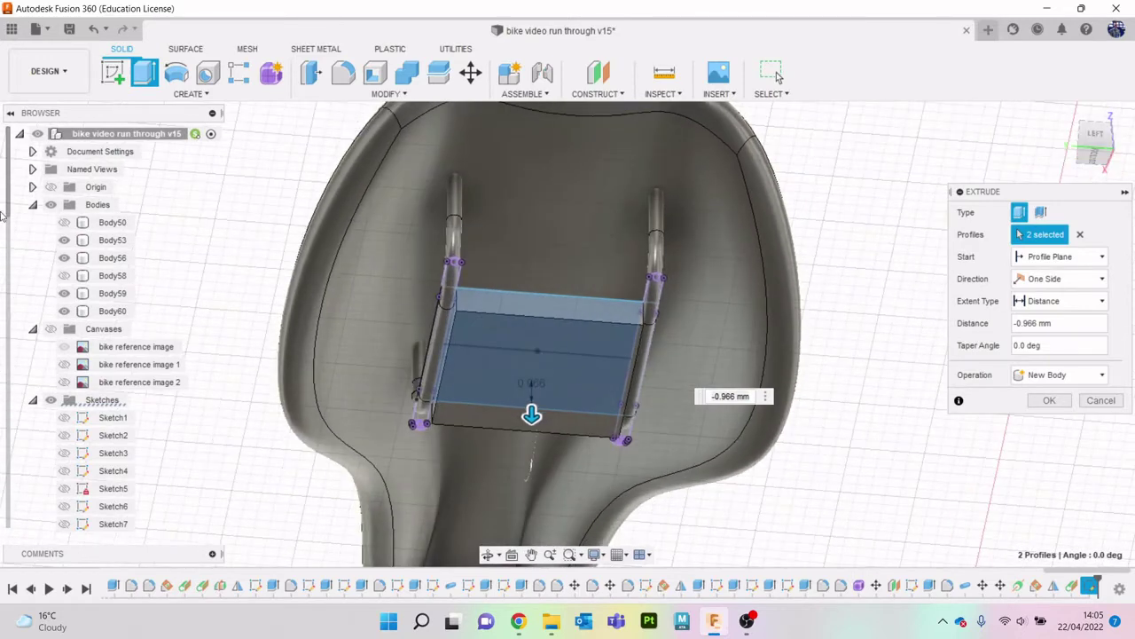
pyautogui.scroll(2, 607, 333)
pyautogui.scroll(-1, 115, 266)
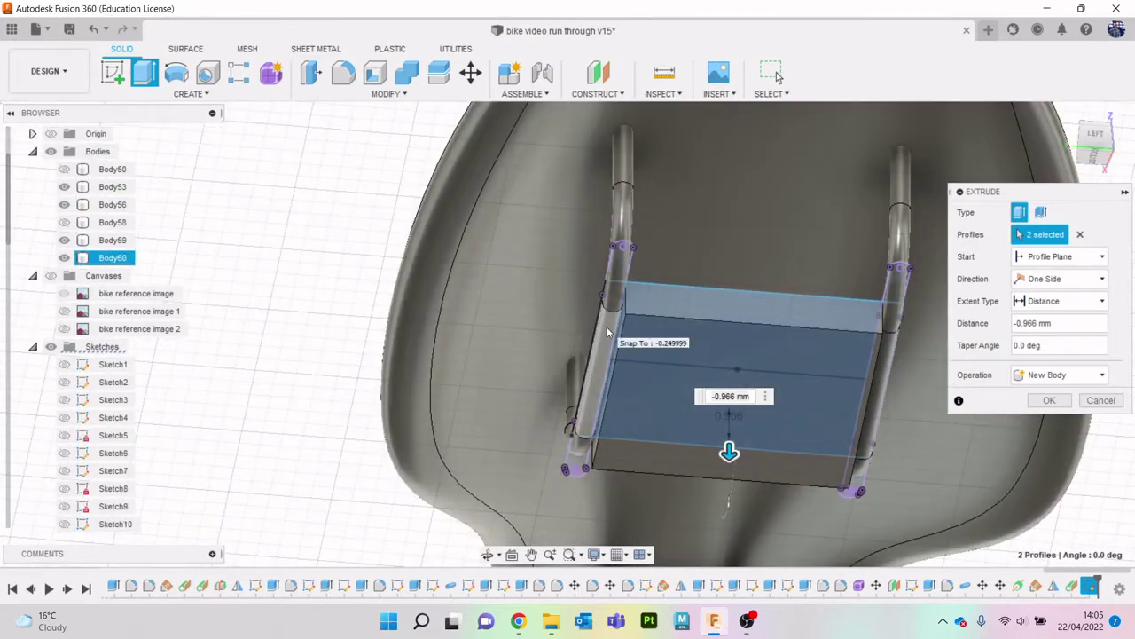
pyautogui.moveTo(1096, 135); pyautogui.dragTo(1093, 144)
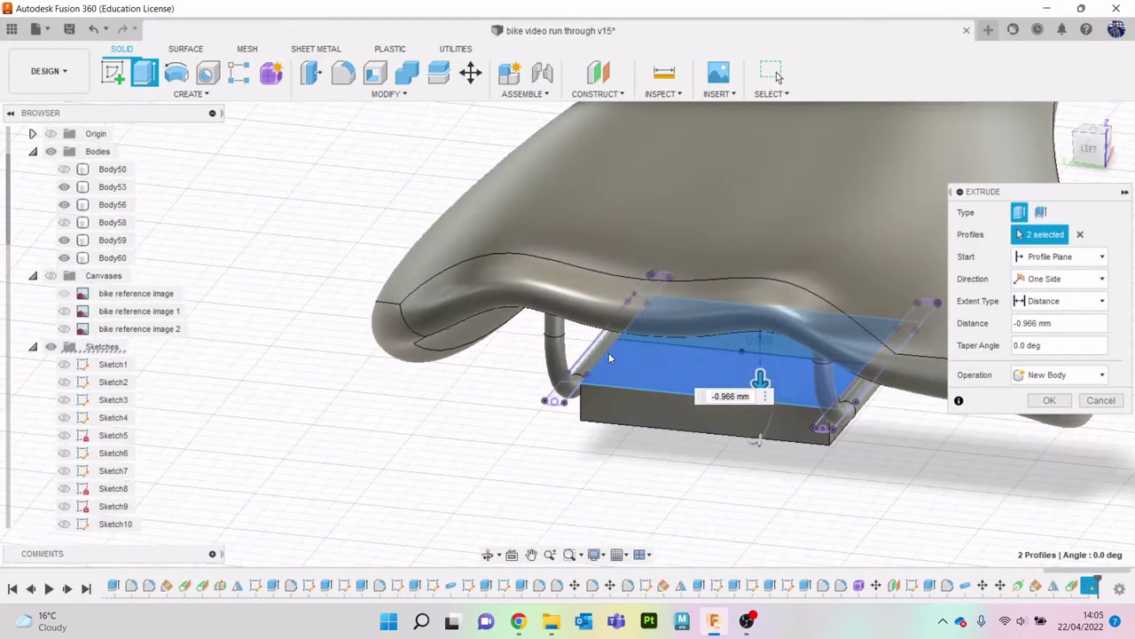
# Add the remaining two profiles and set the ~0.966 mm extrusion to New Body.
pyautogui.click(592, 356)
pyautogui.click(850, 396)
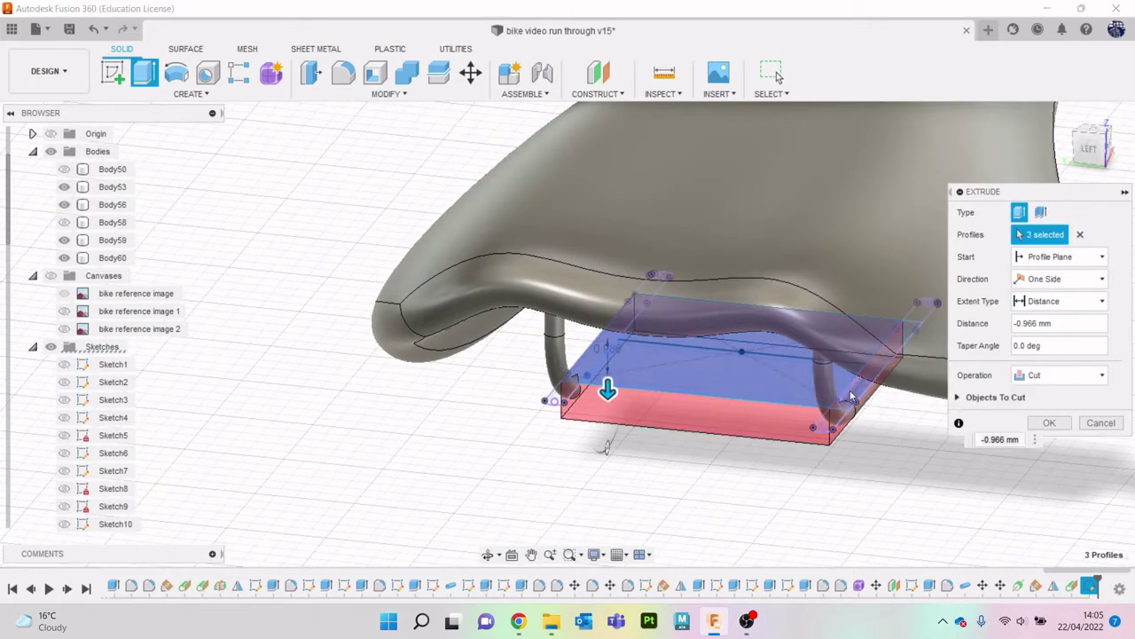
pyautogui.click(1060, 374)
pyautogui.click(1034, 443)
pyautogui.moveTo(1090, 146)
pyautogui.moveTo(1094, 142); pyautogui.dragTo(524, 603)
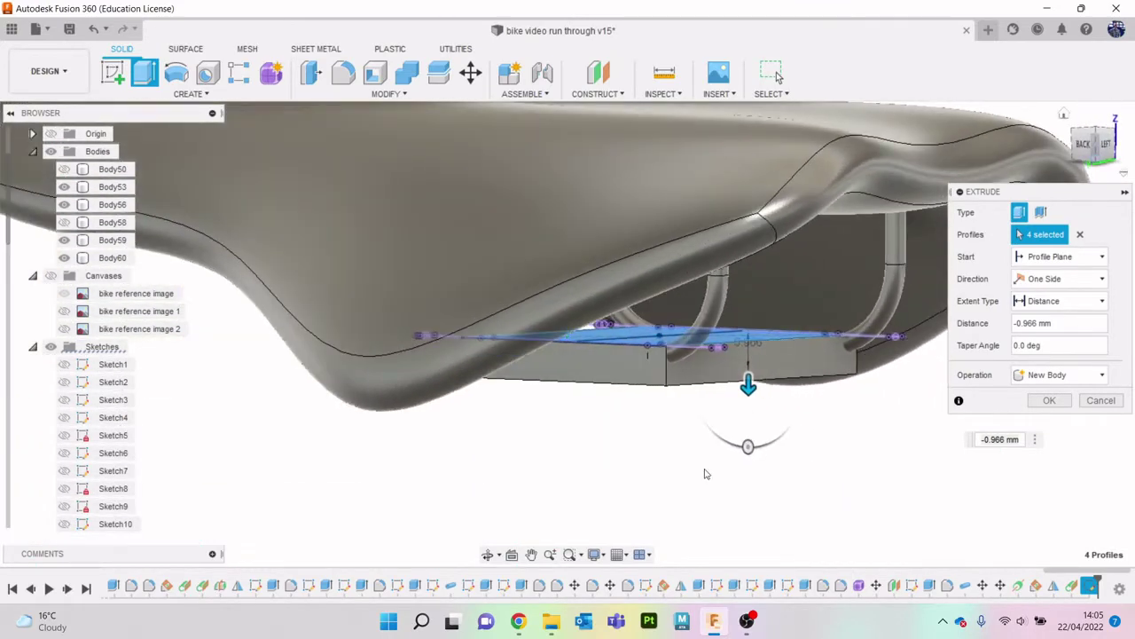
pyautogui.click(520, 622)
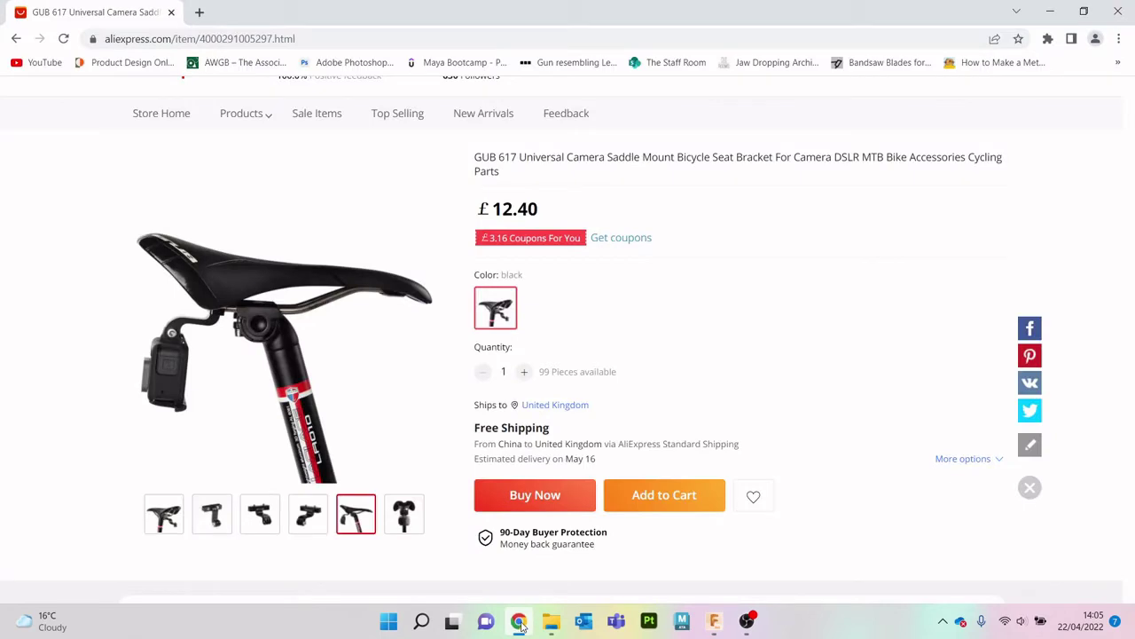
pyautogui.moveTo(164, 514)
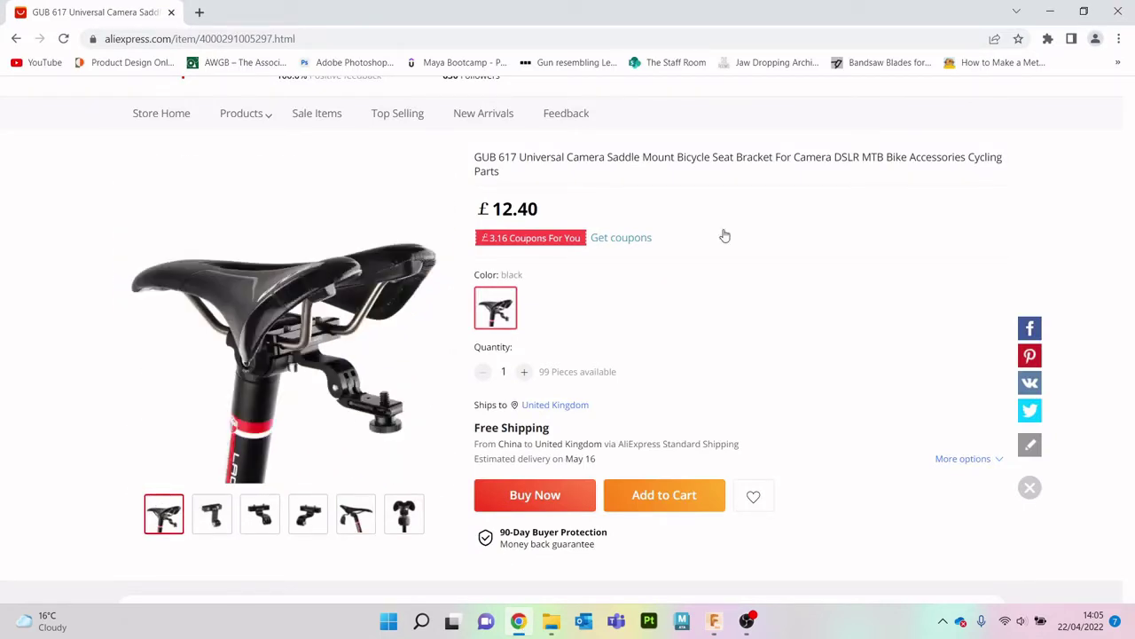
pyautogui.click(1050, 12)
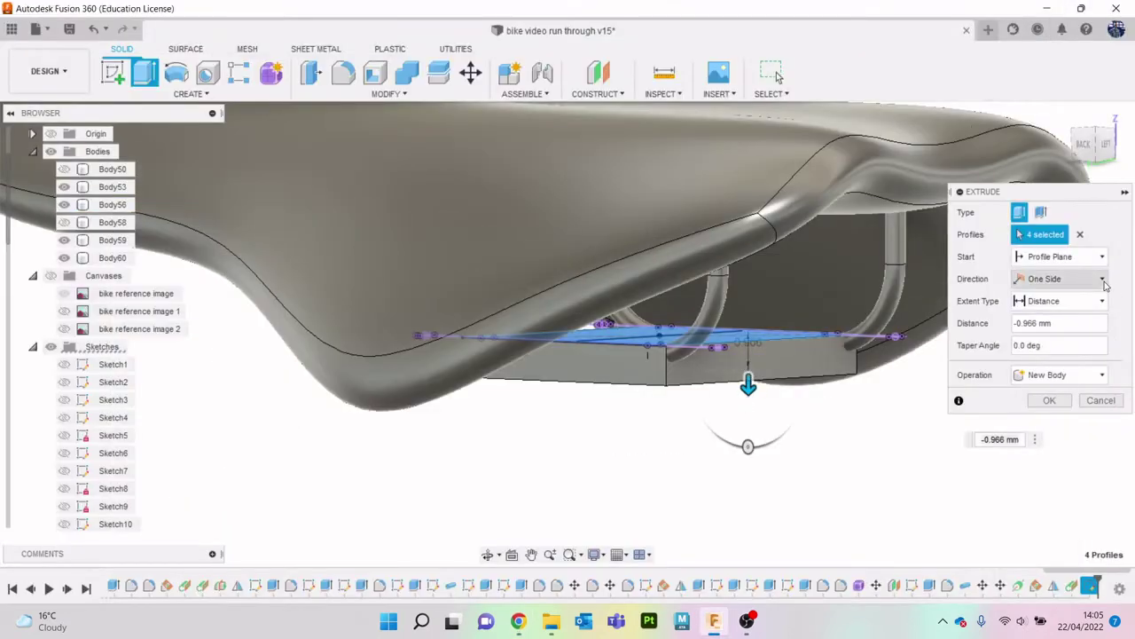
# Switch the extrusion to Two Sides with Side 2 at -0.524 mm and confirm, creating Body61.
pyautogui.click(1060, 278)
pyautogui.click(1047, 304)
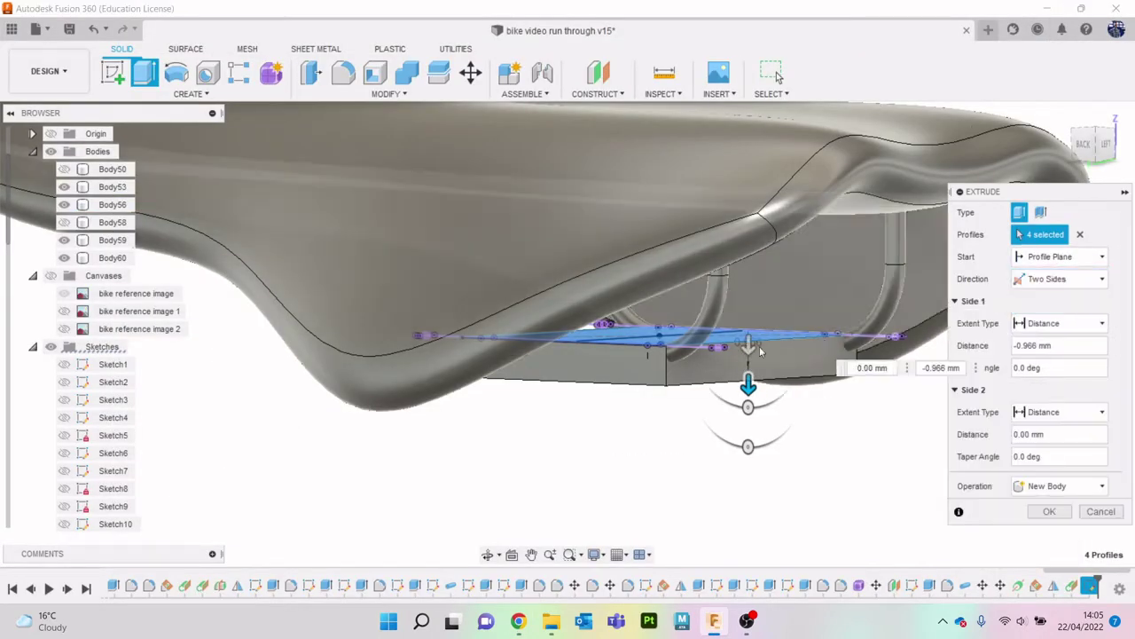
pyautogui.moveTo(751, 344); pyautogui.dragTo(750, 328)
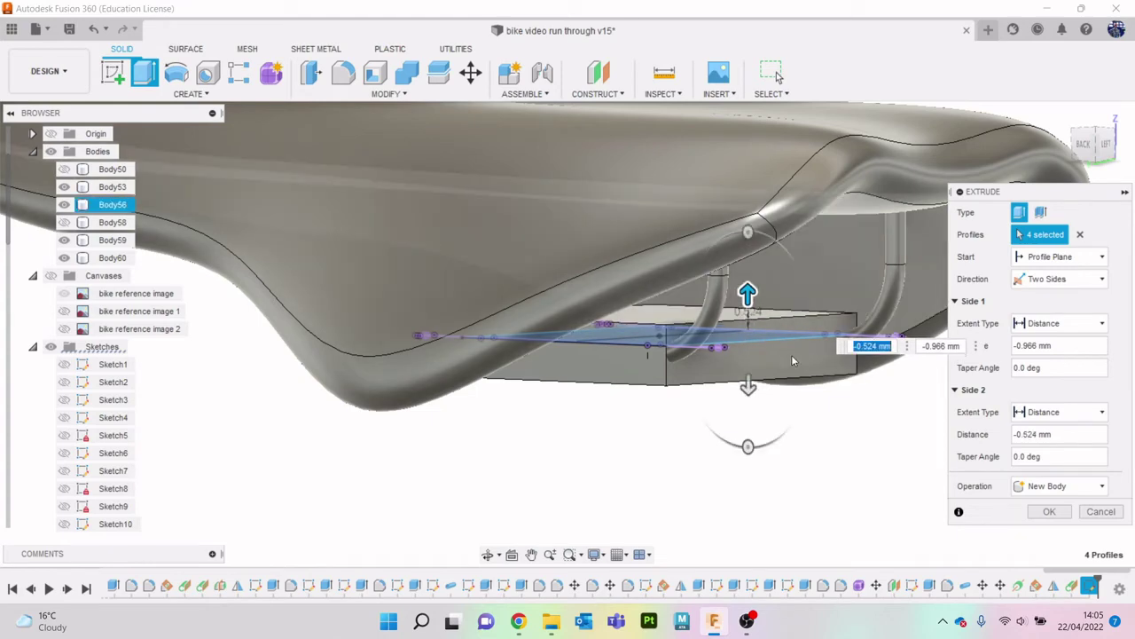
pyautogui.moveTo(1098, 153); pyautogui.dragTo(1103, 160)
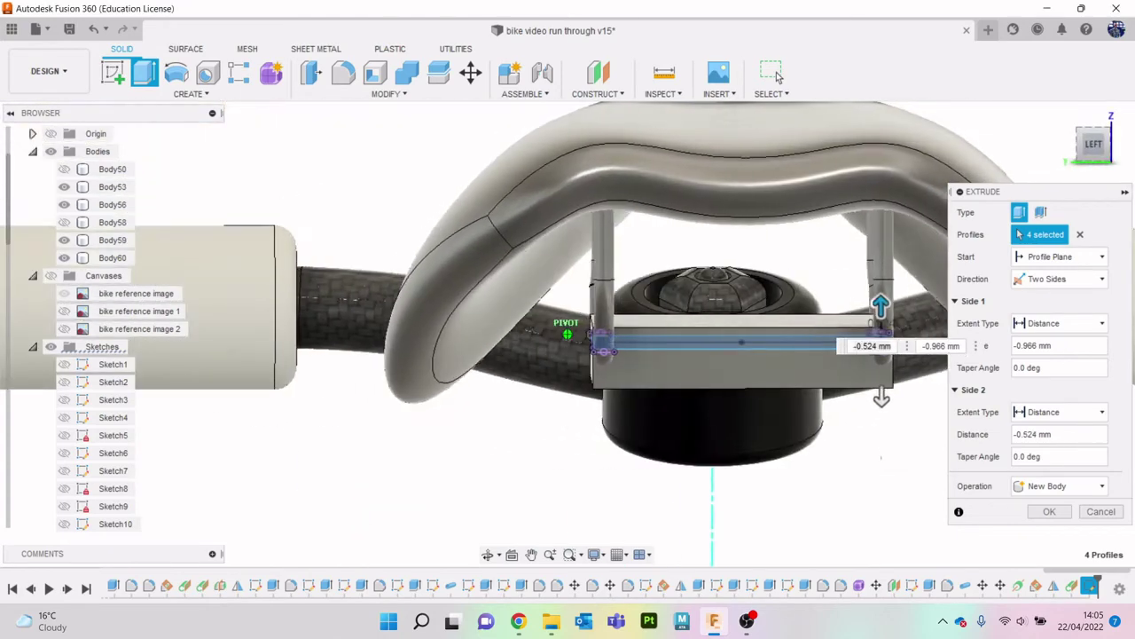
pyautogui.keyDown('shift'); pyautogui.moveTo(1103, 160); pyautogui.dragTo(1123, 400, button='middle'); pyautogui.keyUp('shift')
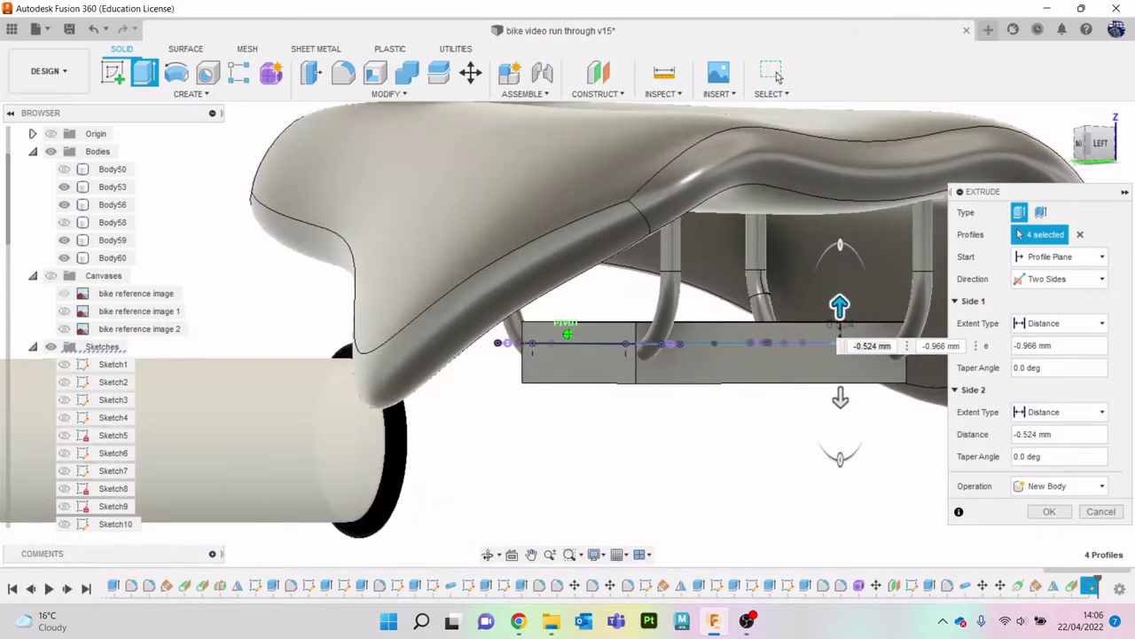
pyautogui.click(1049, 511)
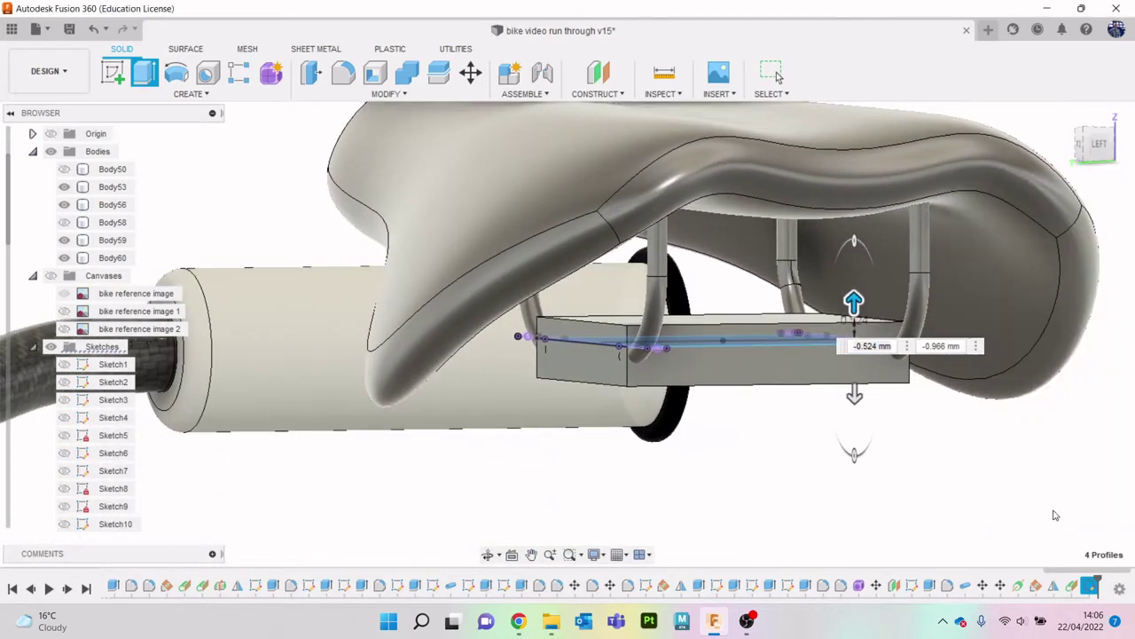
pyautogui.moveTo(692, 350)
pyautogui.keyDown('shift'); pyautogui.mouseDown(button='middle')
pyautogui.moveTo(620, 337)
pyautogui.moveTo(749, 320)
pyautogui.mouseUp(button='middle'); pyautogui.keyUp('shift')
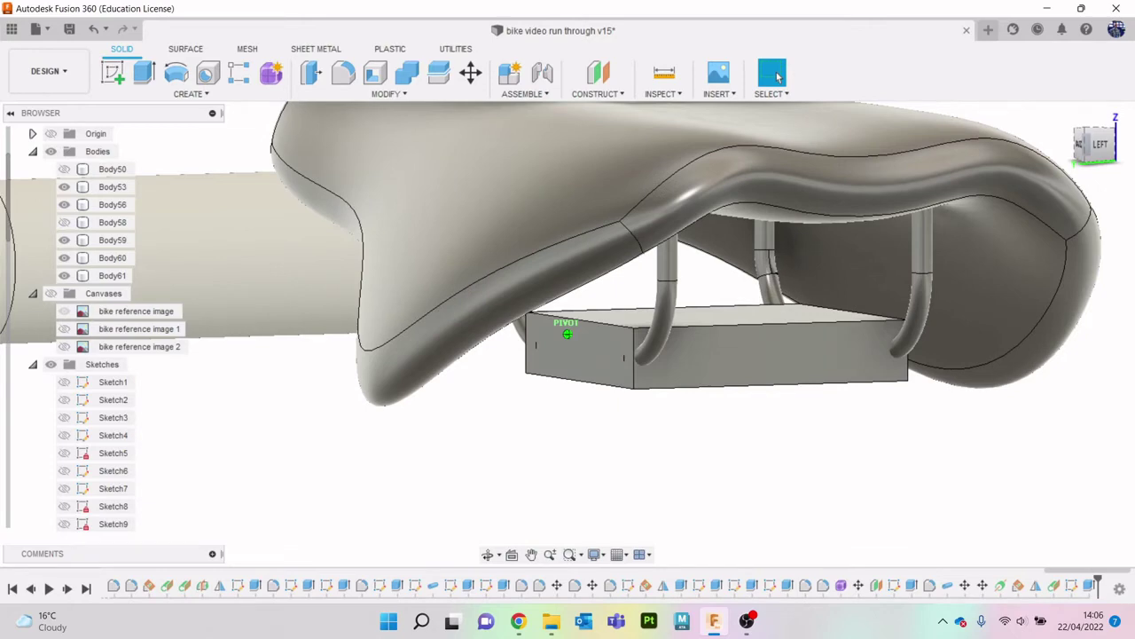
# Reopen the rectangle sketch under the saddle and view it flat from below.
pyautogui.keyDown('shift'); pyautogui.moveTo(566, 333); pyautogui.dragTo(611, 390, button='middle'); pyautogui.keyUp('shift')
pyautogui.scroll(3, 611, 390)
pyautogui.scroll(2, 602, 349)
pyautogui.scroll(-2, 604, 322)
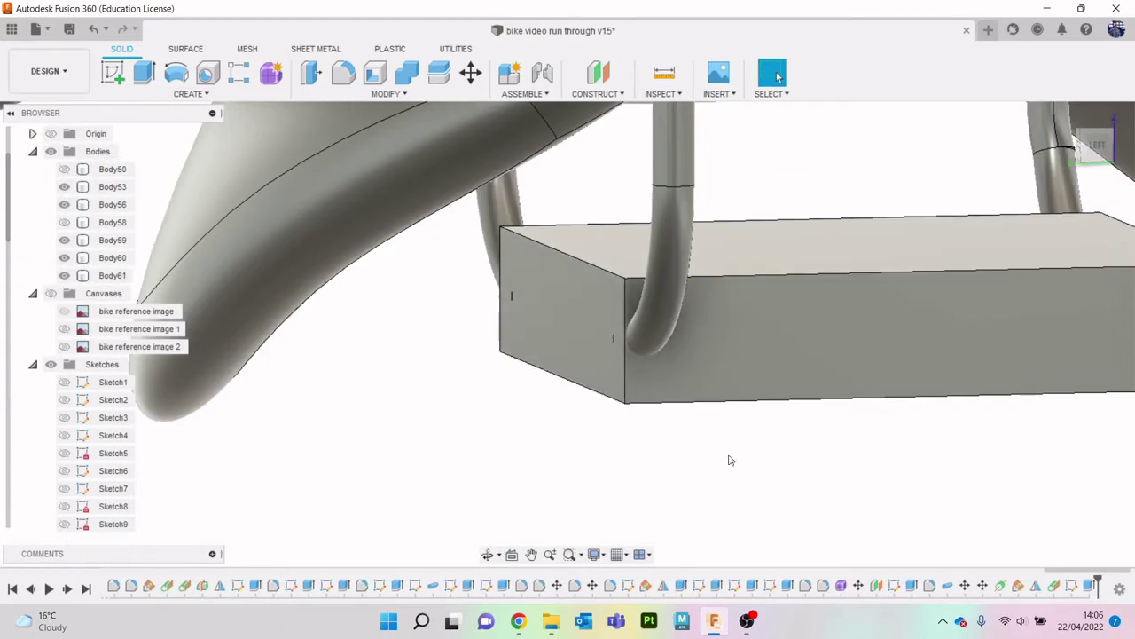
pyautogui.rightClick(1071, 586)
pyautogui.click(1033, 434)
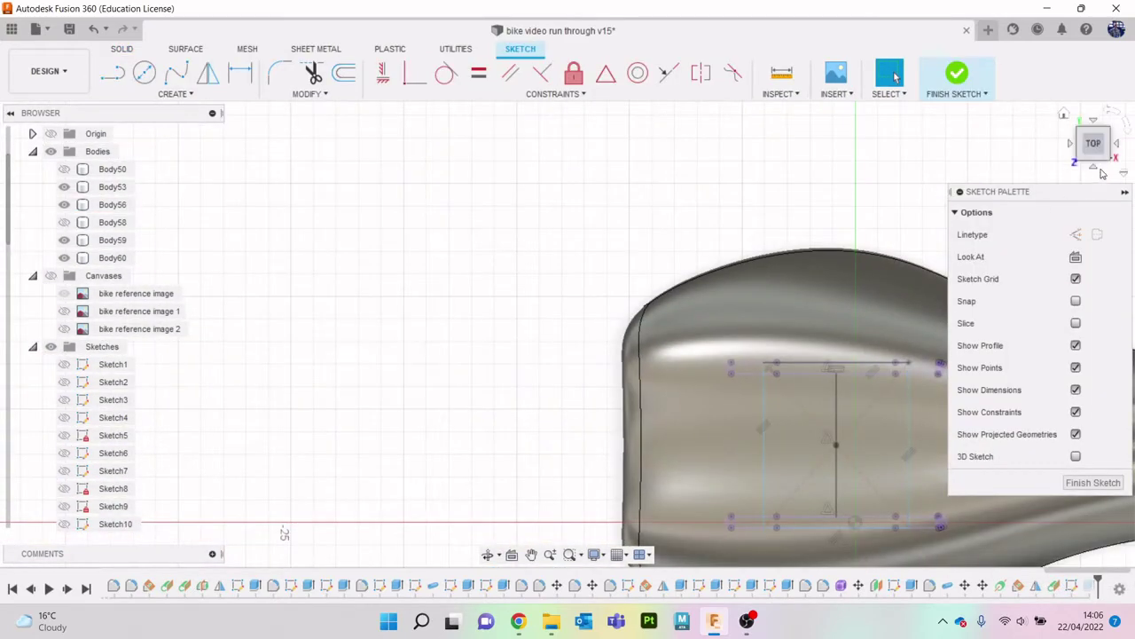
pyautogui.moveTo(1104, 170); pyautogui.dragTo(1097, 115)
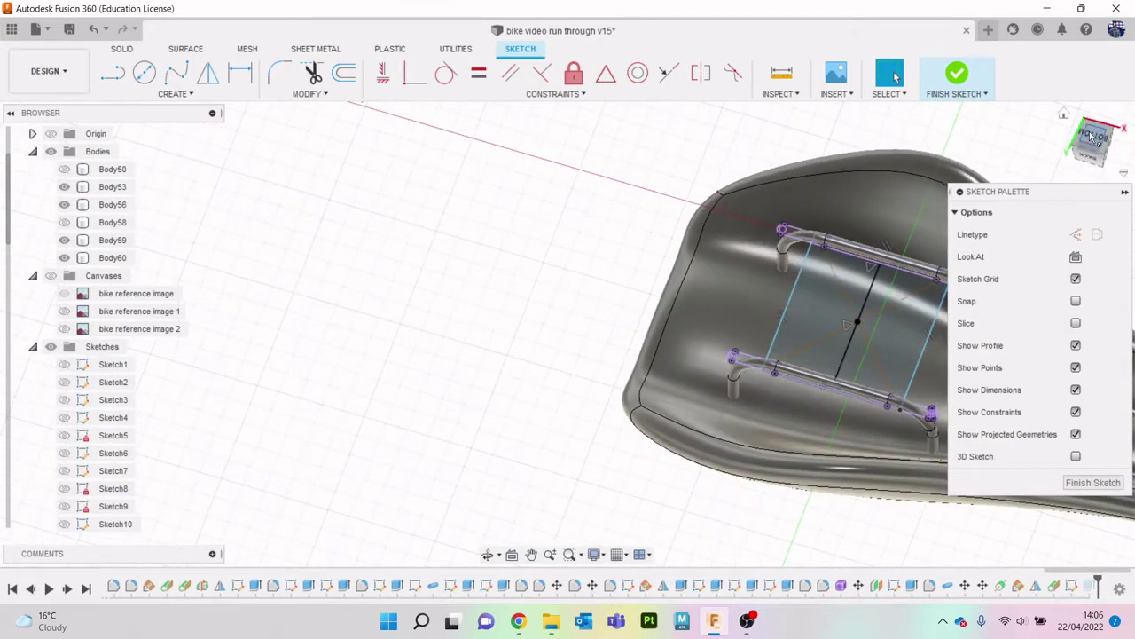
pyautogui.click(1091, 135)
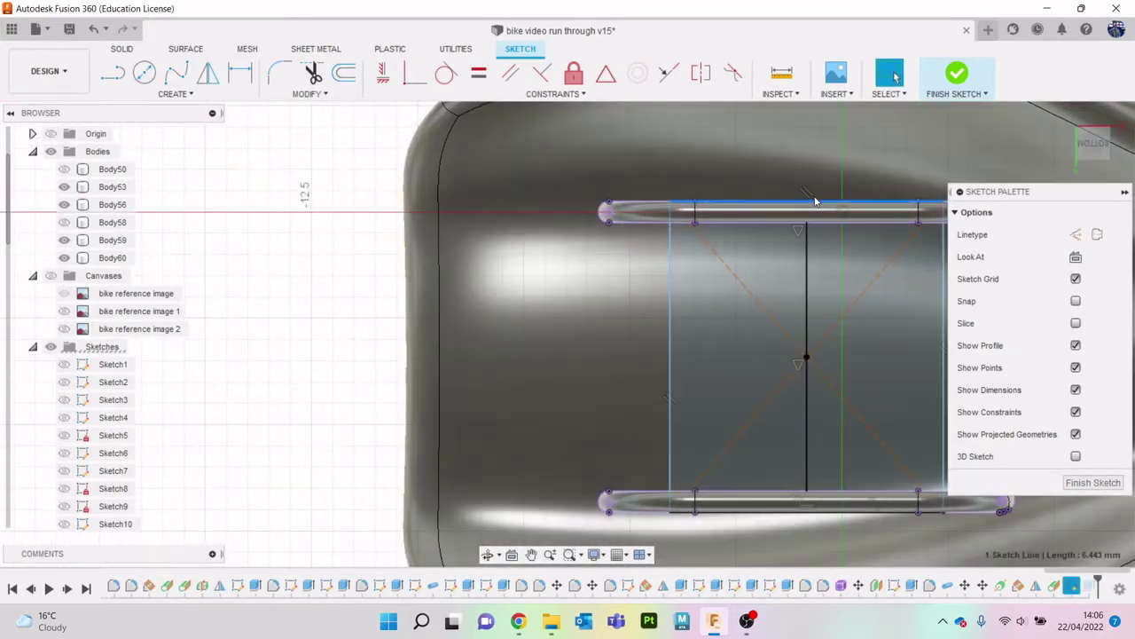
pyautogui.moveTo(769, 199)
pyautogui.mouseDown(button='middle')
pyautogui.moveTo(776, 276)
pyautogui.moveTo(742, 339)
pyautogui.mouseUp(button='middle')
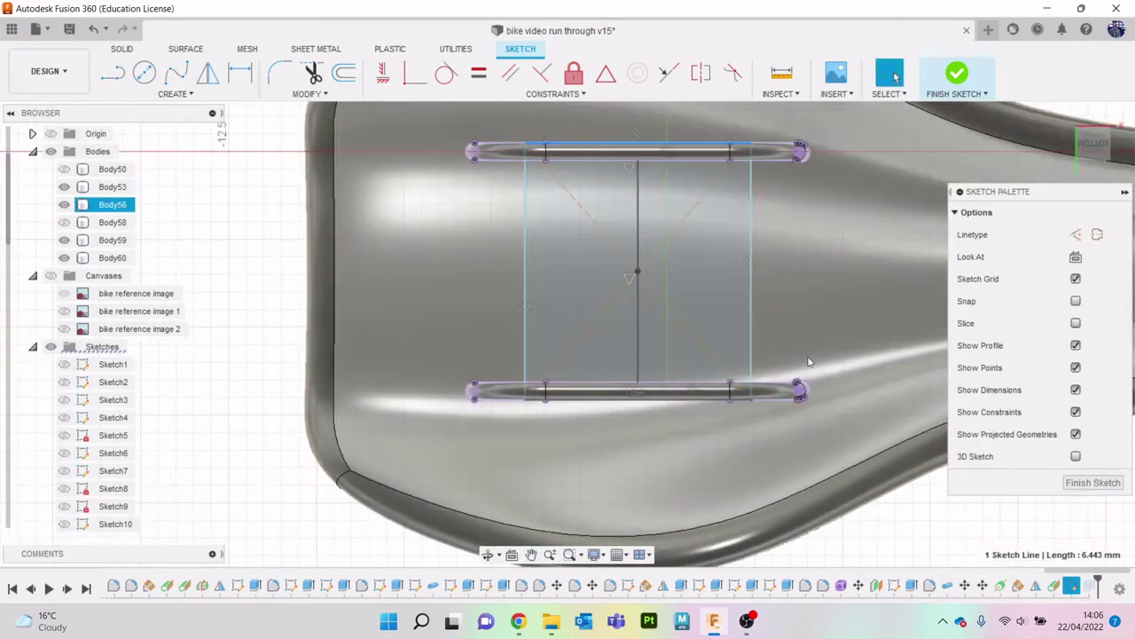
pyautogui.scroll(3, 643, 433)
pyautogui.scroll(2, 635, 424)
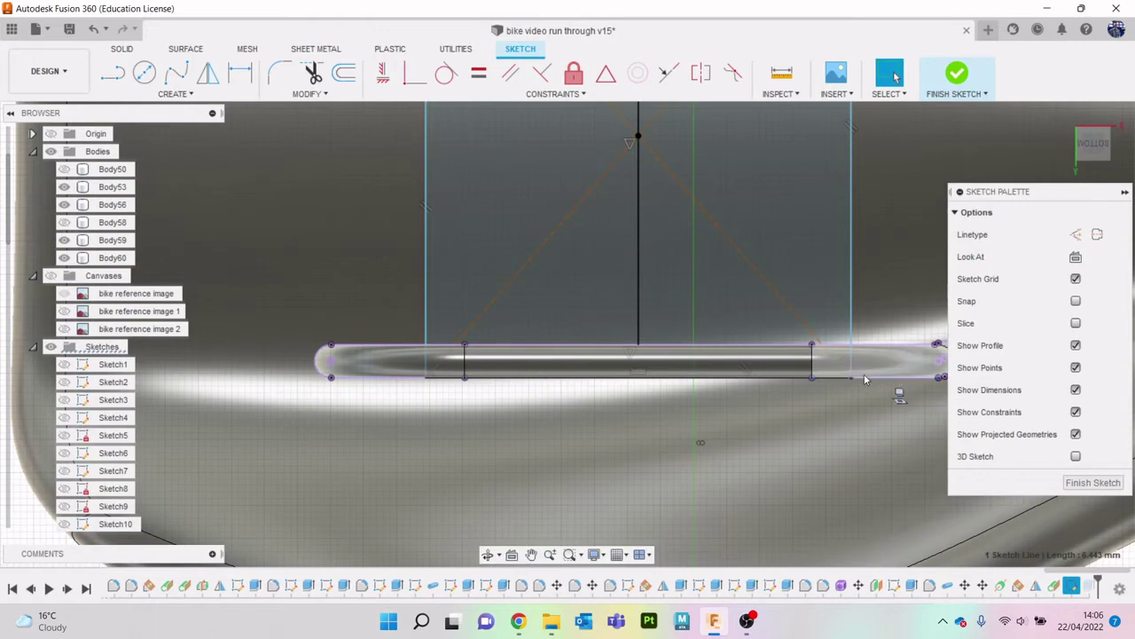
pyautogui.scroll(-2, 859, 383)
pyautogui.scroll(1, 710, 364)
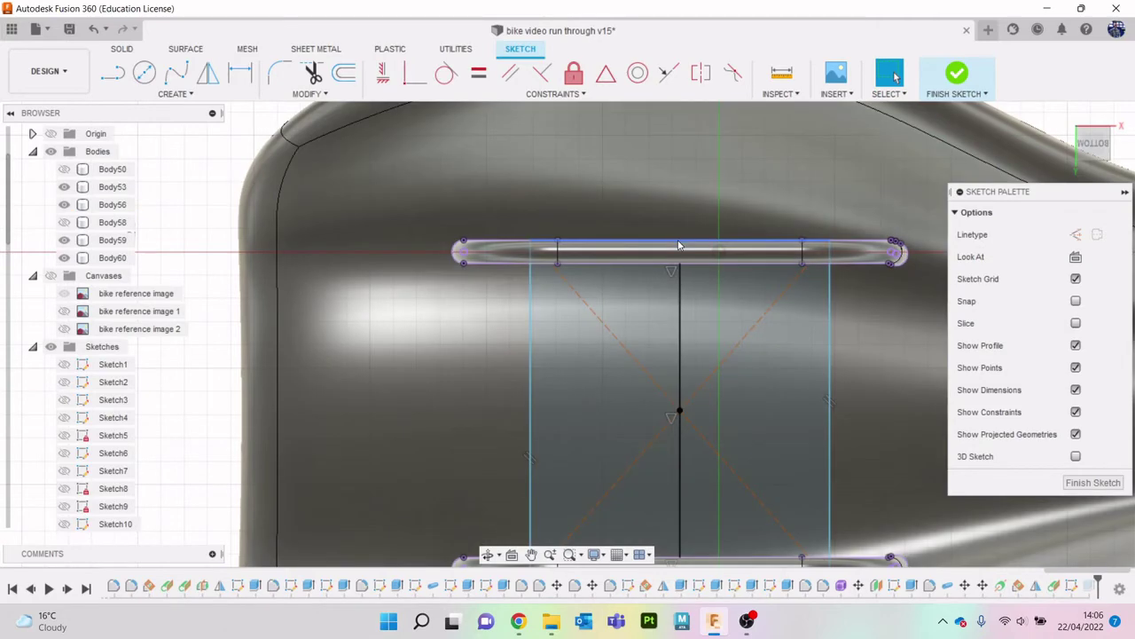
# Select all four edges of the old rectangle and delete them.
pyautogui.click(676, 240)
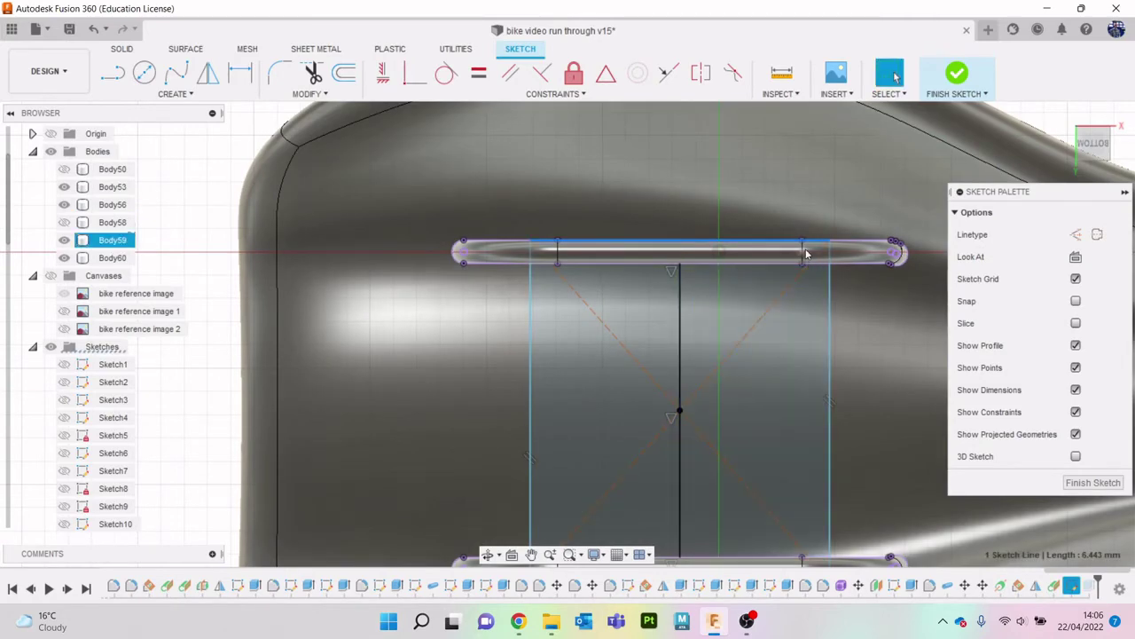
pyautogui.scroll(3, 825, 270)
pyautogui.scroll(-5, 889, 270)
pyautogui.scroll(3, 887, 277)
pyautogui.scroll(1, 878, 266)
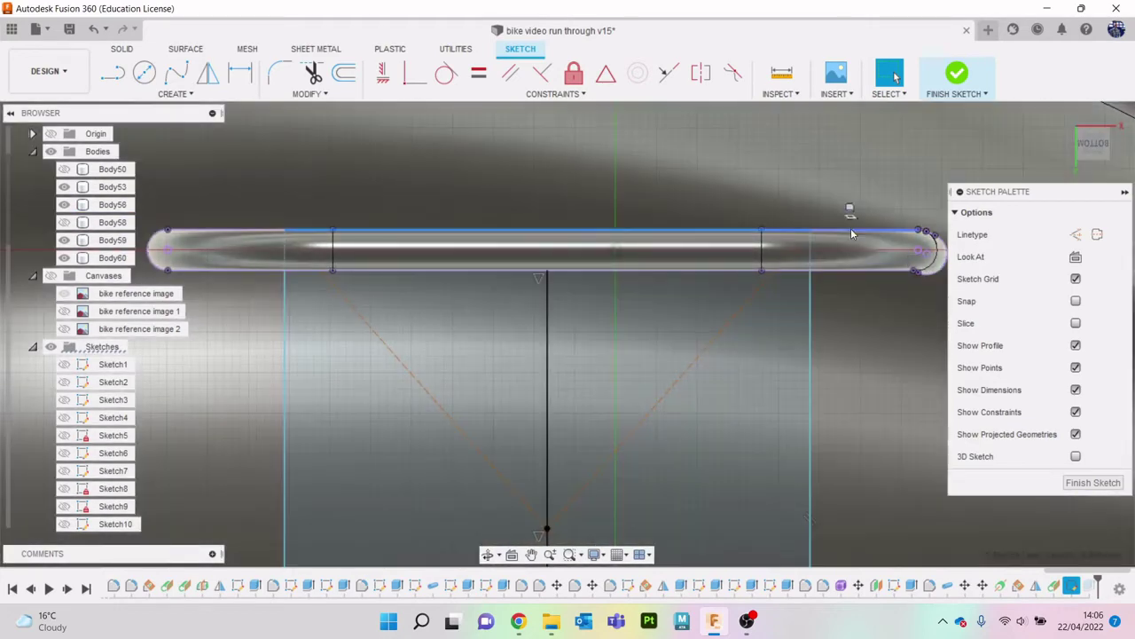
pyautogui.click(851, 233)
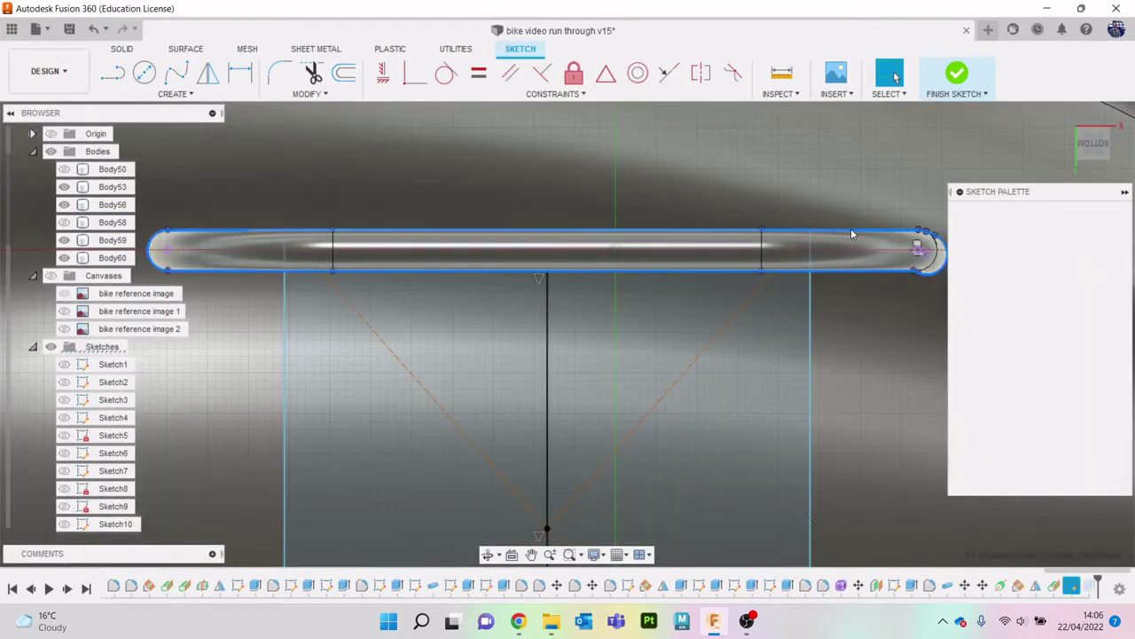
pyautogui.click(804, 151)
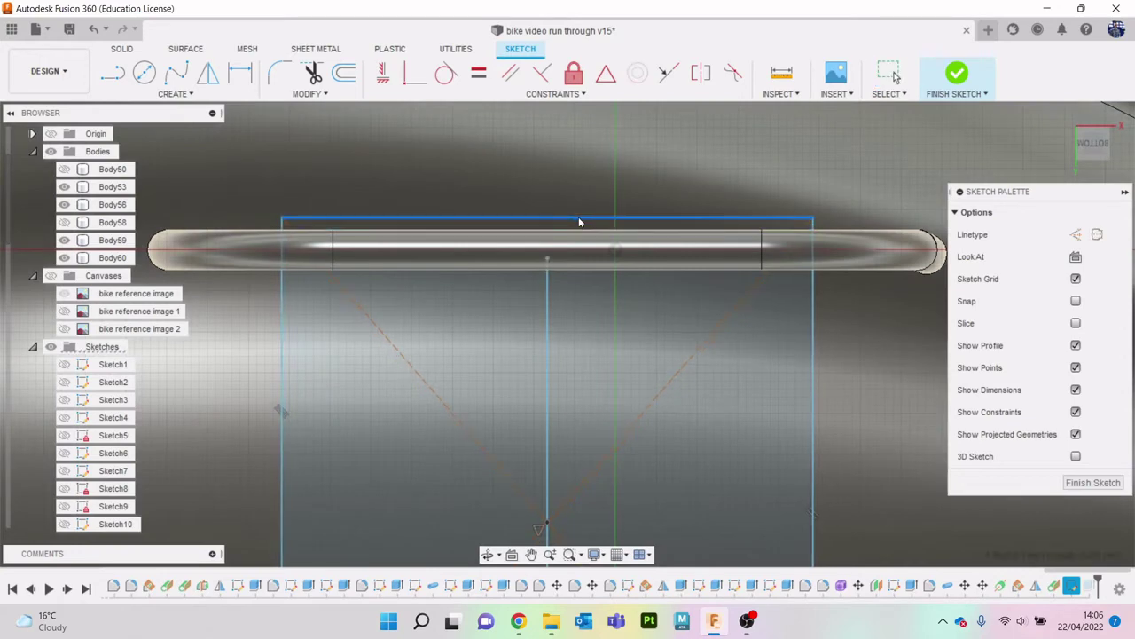
pyautogui.click(623, 303)
pyautogui.scroll(-5, 623, 303)
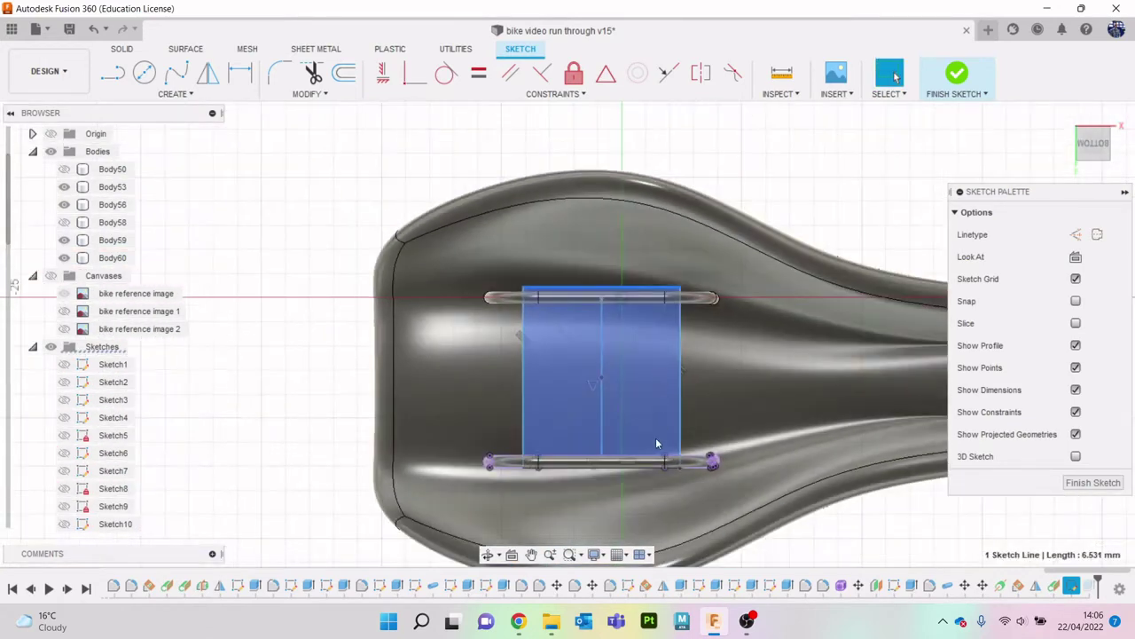
pyautogui.scroll(-3, 625, 324)
pyautogui.scroll(3, 619, 415)
pyautogui.scroll(1, 619, 414)
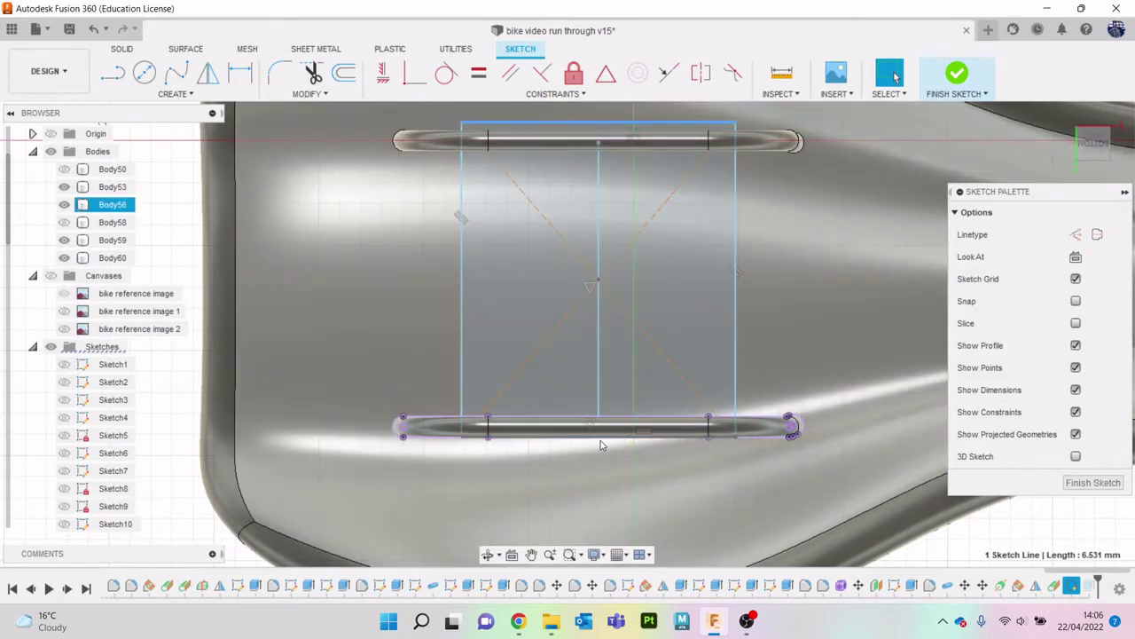
pyautogui.click(599, 444)
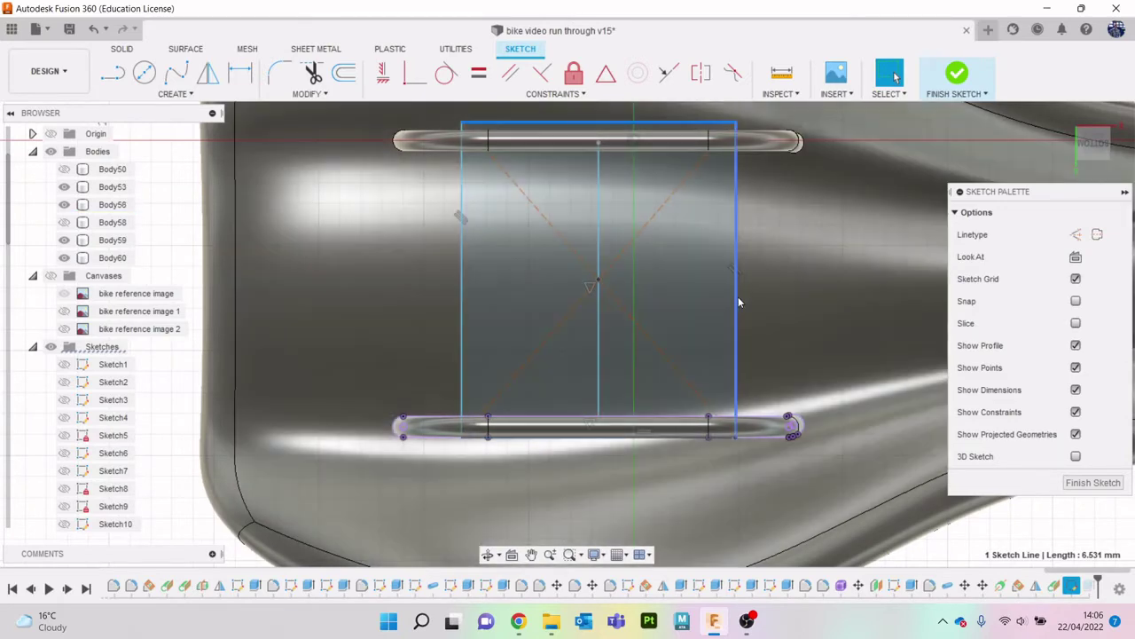
pyautogui.doubleClick(737, 303)
pyautogui.press('Delete')
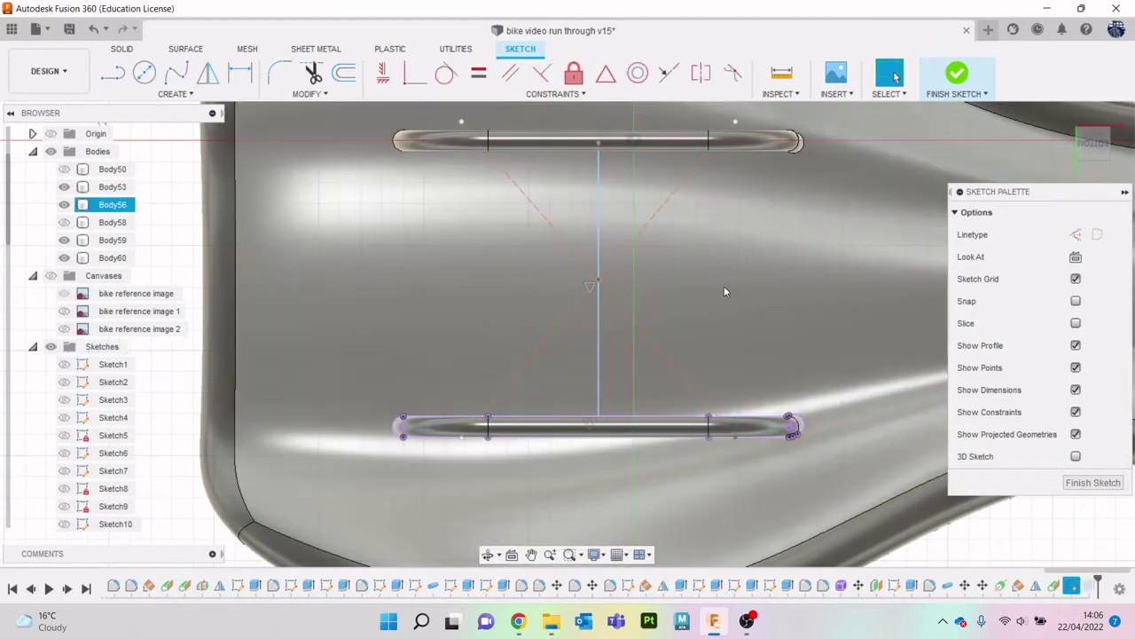
pyautogui.click(393, 262)
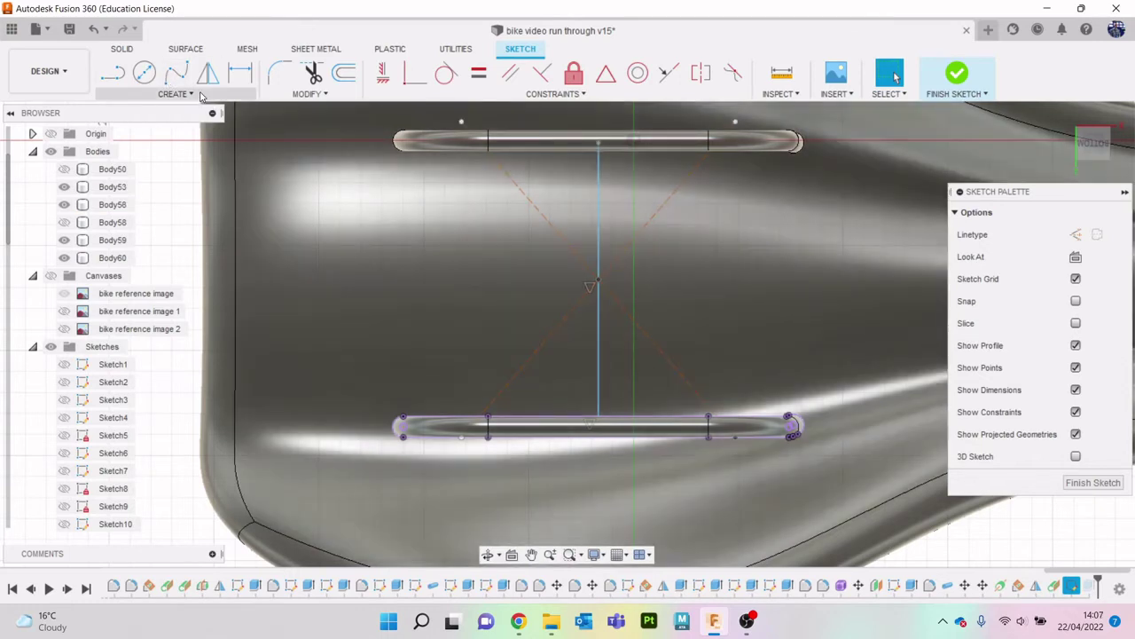
# Draw a centre rectangle from the sketch centre to the lower rail slot.
pyautogui.click(201, 95)
pyautogui.moveTo(131, 126)
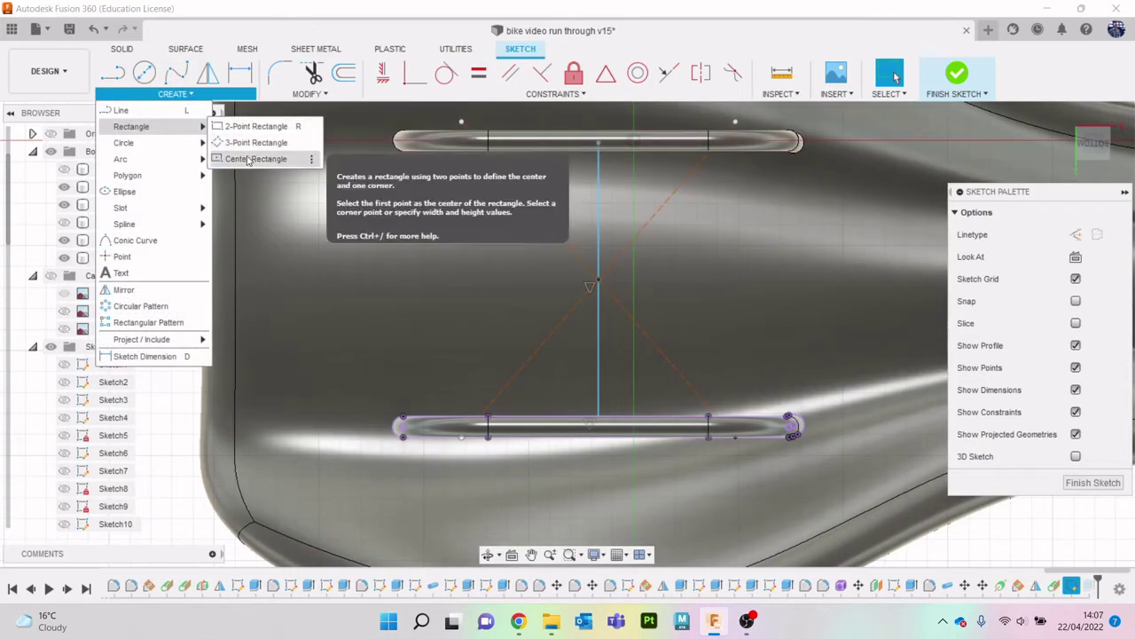
pyautogui.click(249, 160)
pyautogui.click(600, 283)
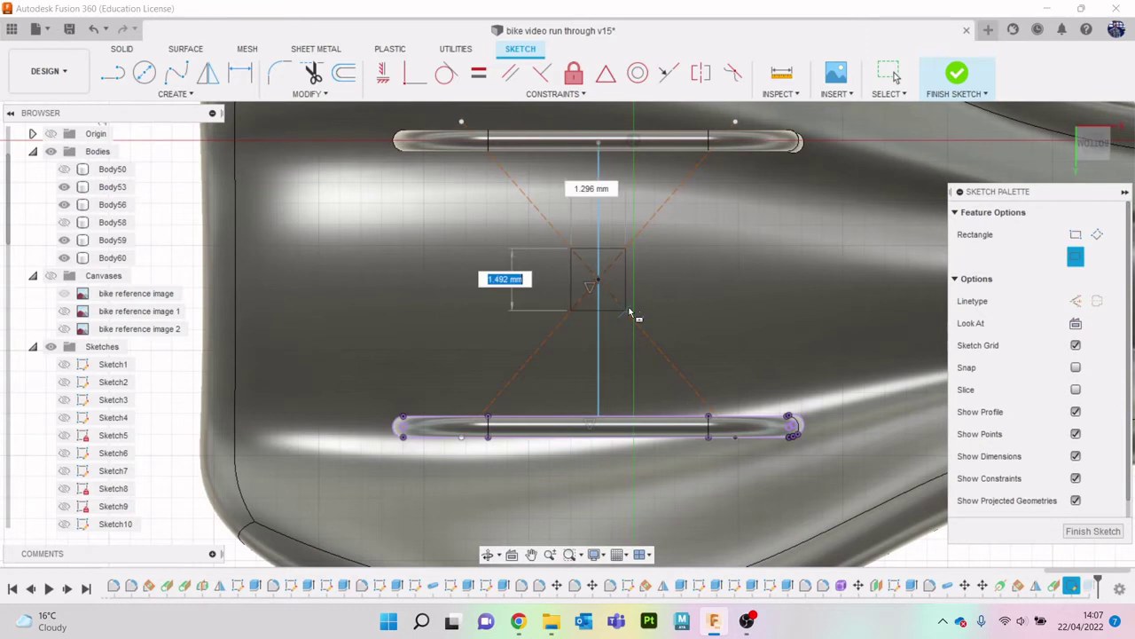
pyautogui.click(710, 455)
pyautogui.scroll(-2, 785, 313)
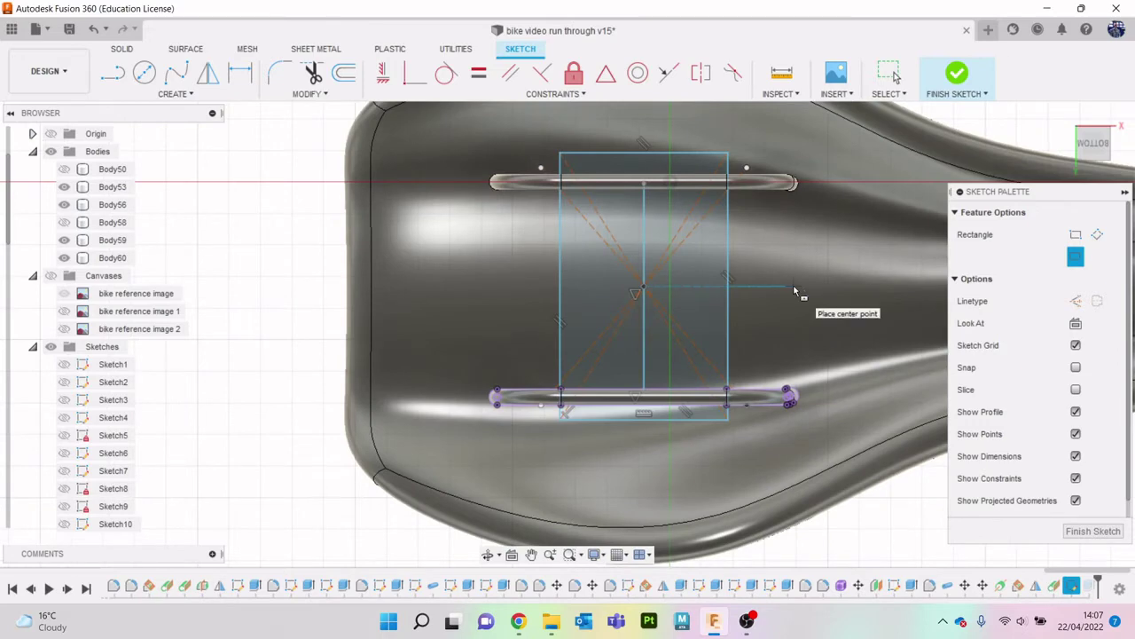
# Extrude three profiles of the centred rectangle to a depth of 0.90 mm.
pyautogui.press('e')
pyautogui.click(697, 280)
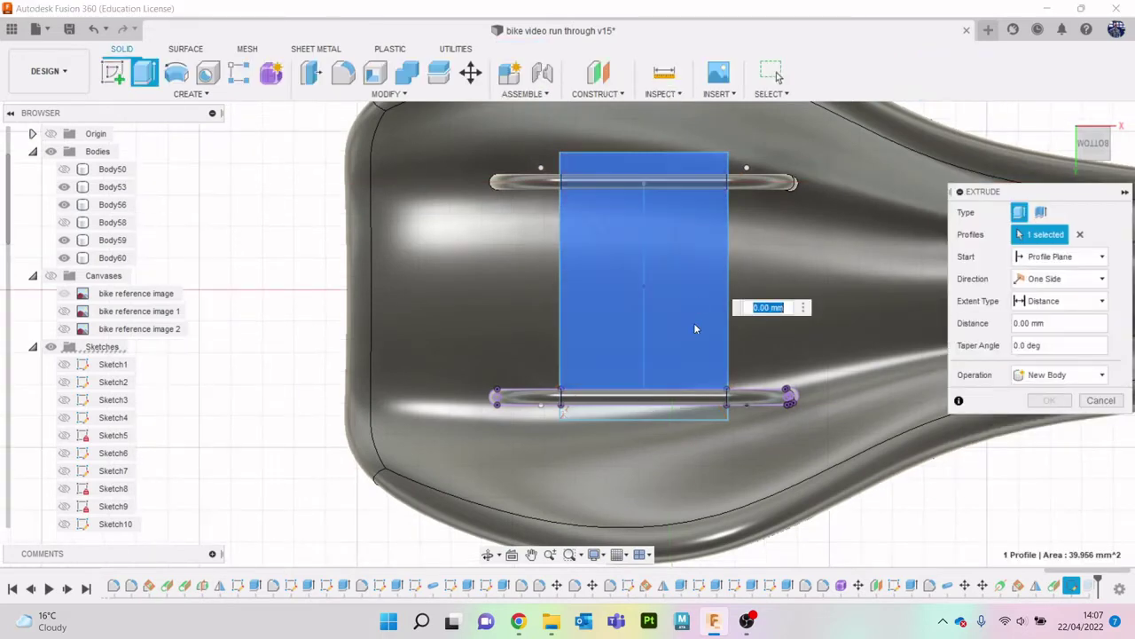
pyautogui.click(668, 404)
pyautogui.keyDown('shift'); pyautogui.moveTo(669, 404); pyautogui.dragTo(674, 417, button='middle'); pyautogui.keyUp('shift')
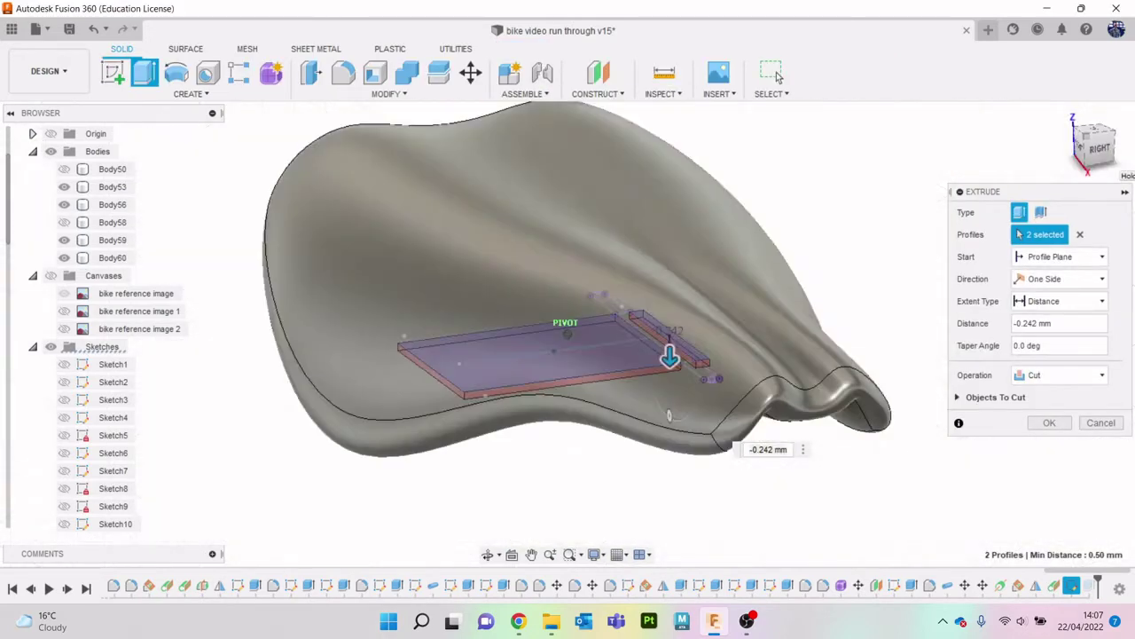
pyautogui.moveTo(1113, 161); pyautogui.dragTo(1104, 156)
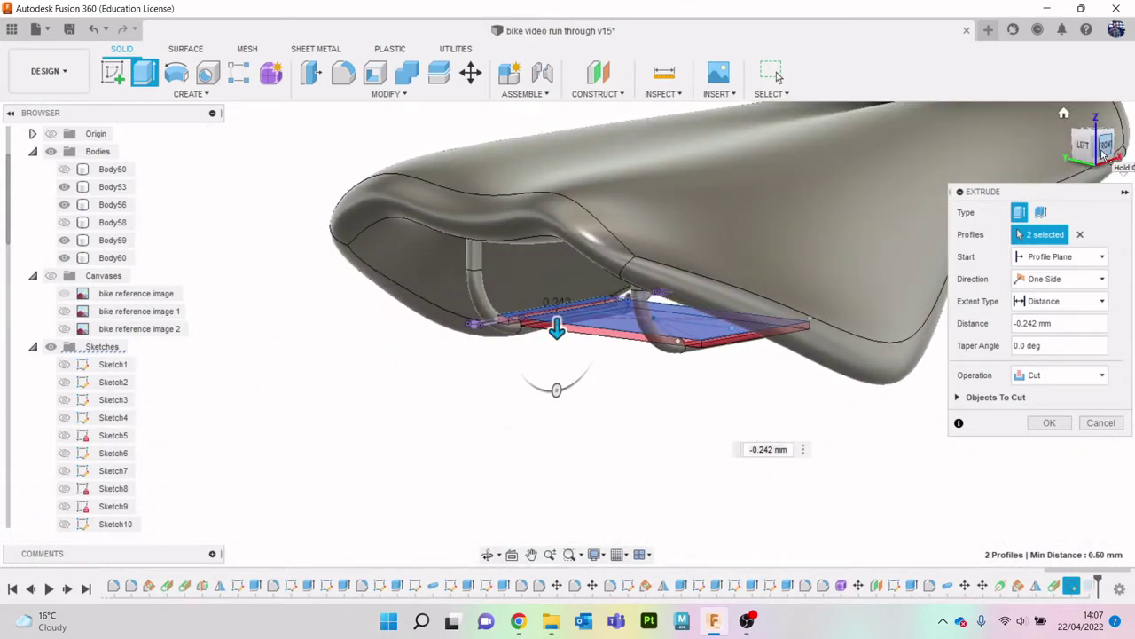
pyautogui.scroll(3, 568, 335)
pyautogui.scroll(3, 550, 336)
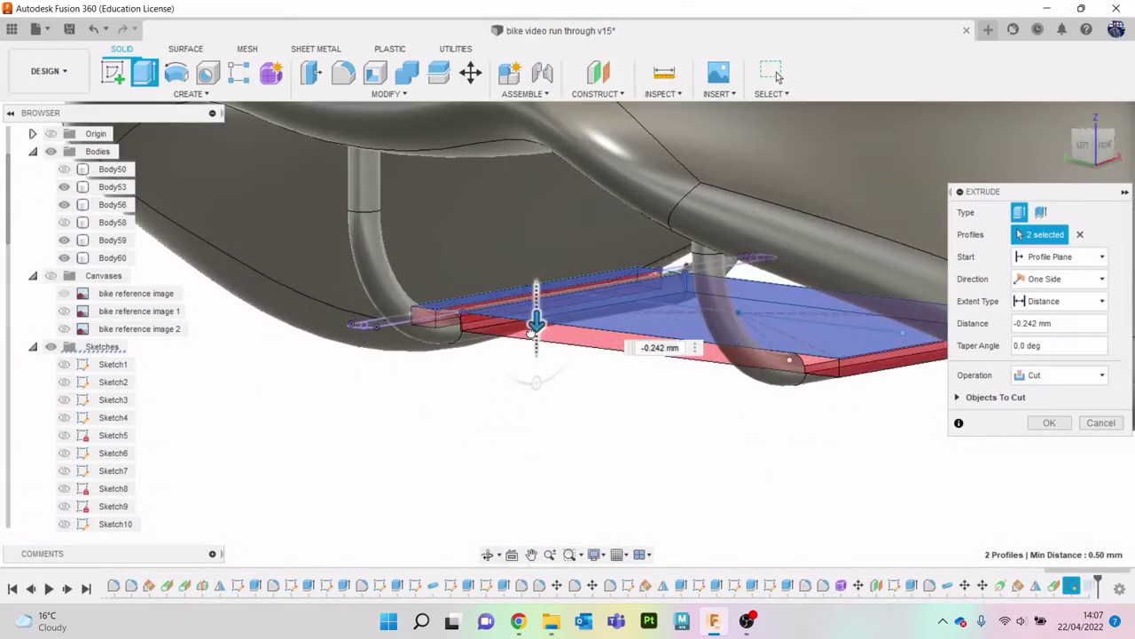
pyautogui.moveTo(536, 328); pyautogui.dragTo(541, 363)
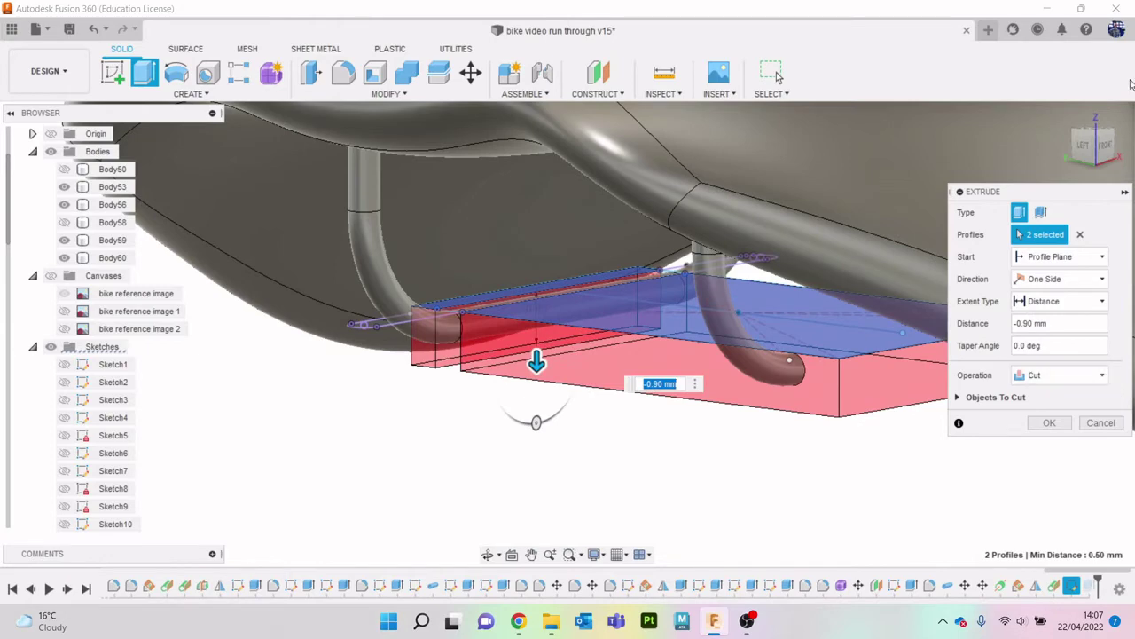
pyautogui.keyDown('shift'); pyautogui.moveTo(568, 334); pyautogui.dragTo(532, 293, button='middle'); pyautogui.keyUp('shift')
pyautogui.keyDown('shift'); pyautogui.moveTo(567, 334); pyautogui.dragTo(562, 390, button='middle'); pyautogui.keyUp('shift')
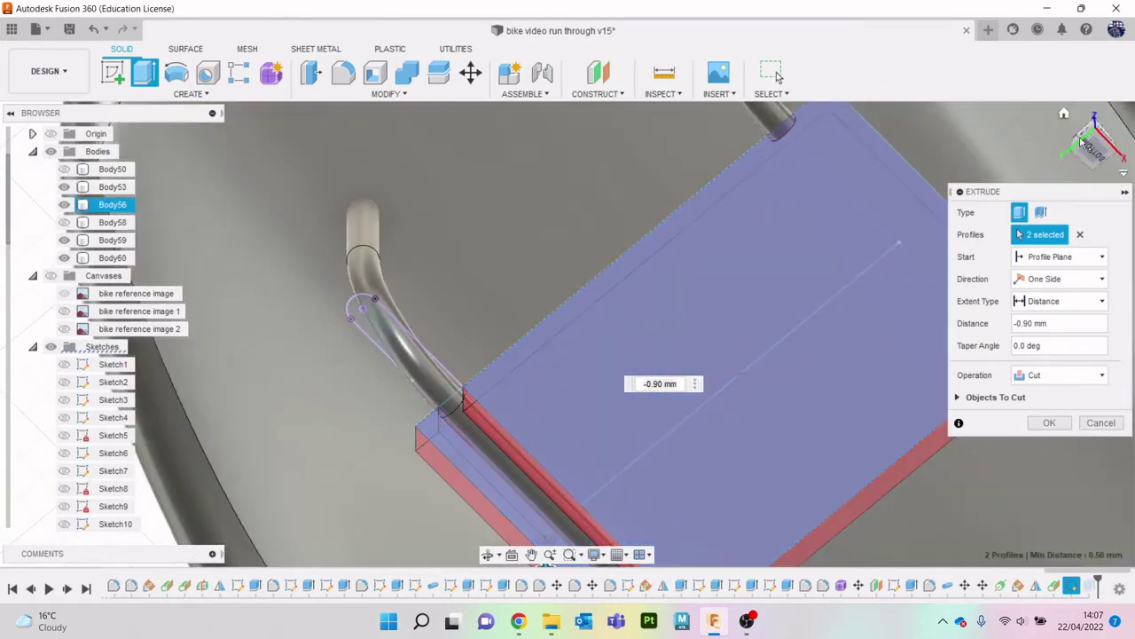
pyautogui.click(1083, 142)
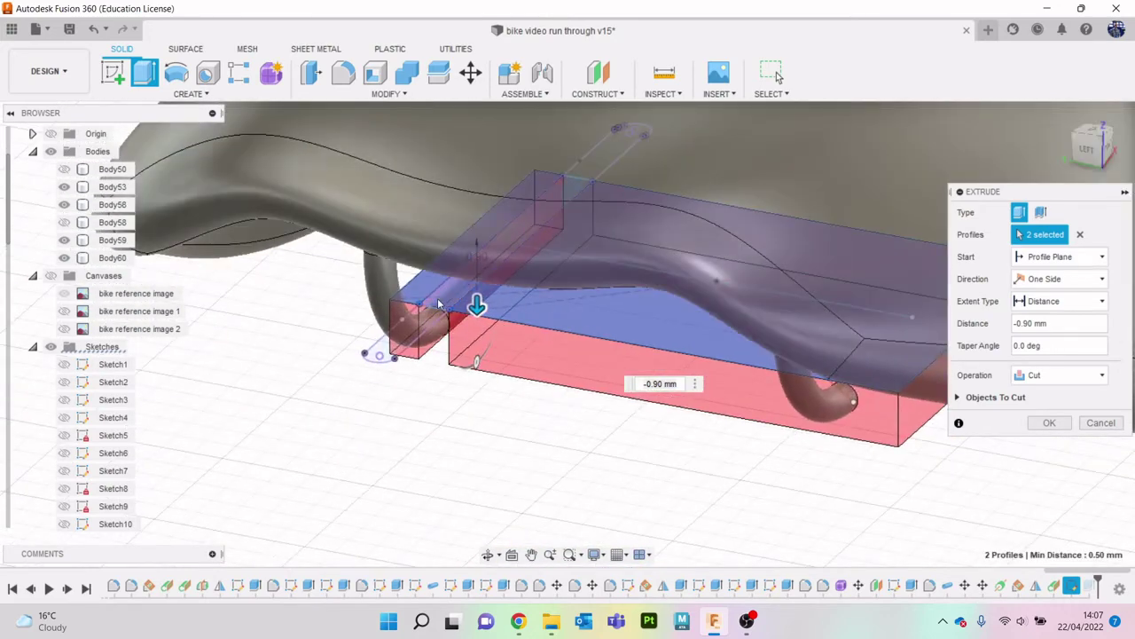
pyautogui.click(439, 304)
pyautogui.scroll(-3, 834, 222)
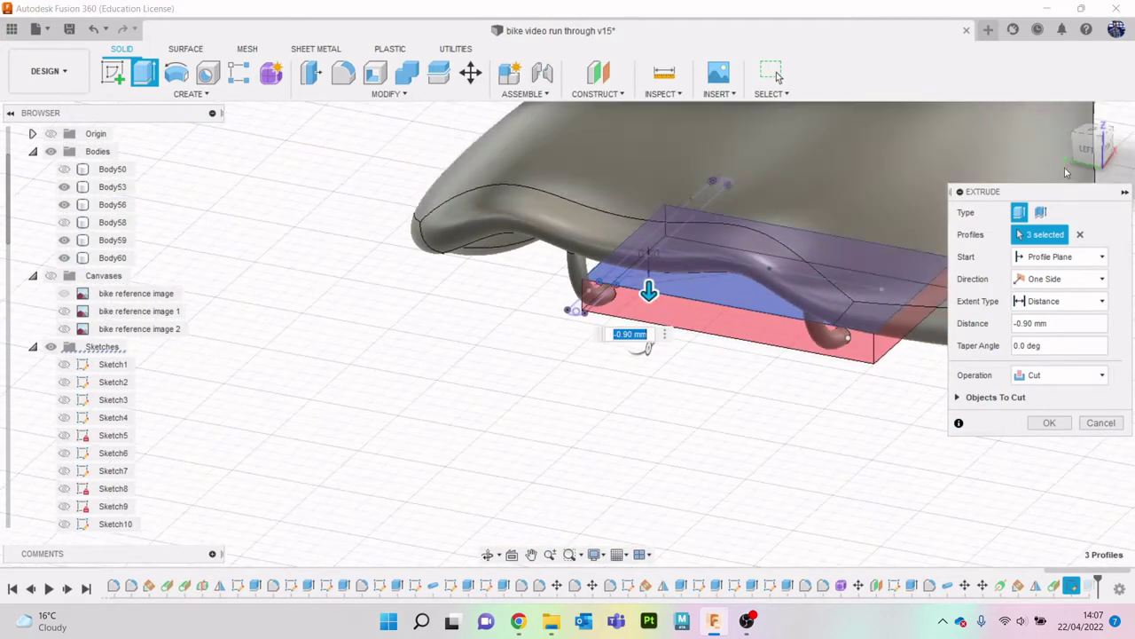
pyautogui.click(1098, 151)
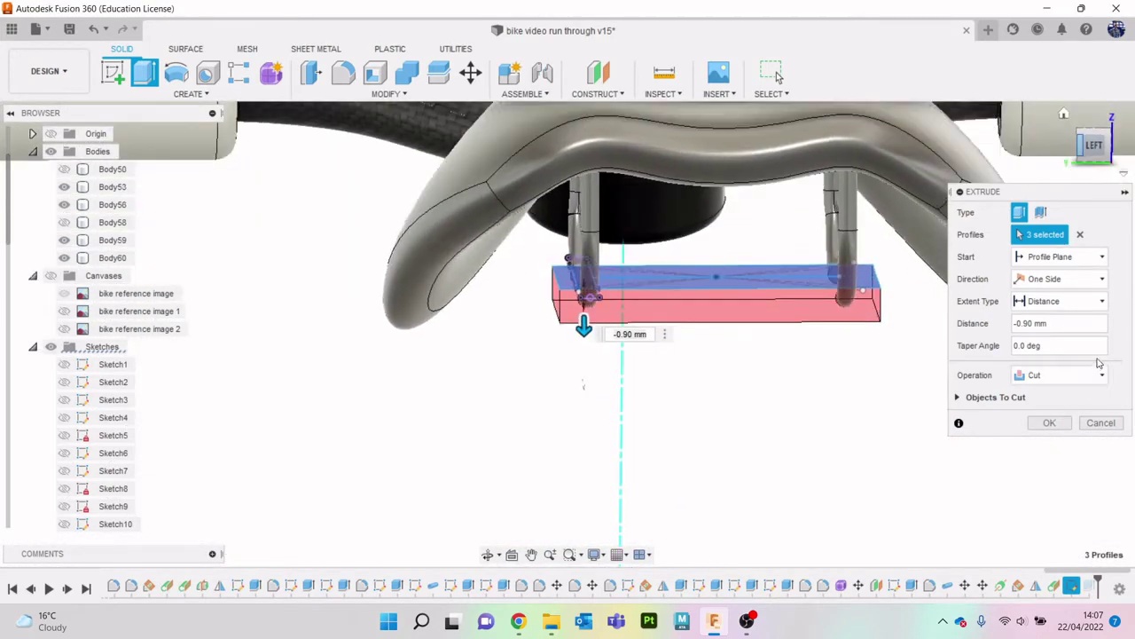
# Make the extrusion two-sided as a New Body and confirm, creating Body62.
pyautogui.click(1060, 279)
pyautogui.click(1047, 313)
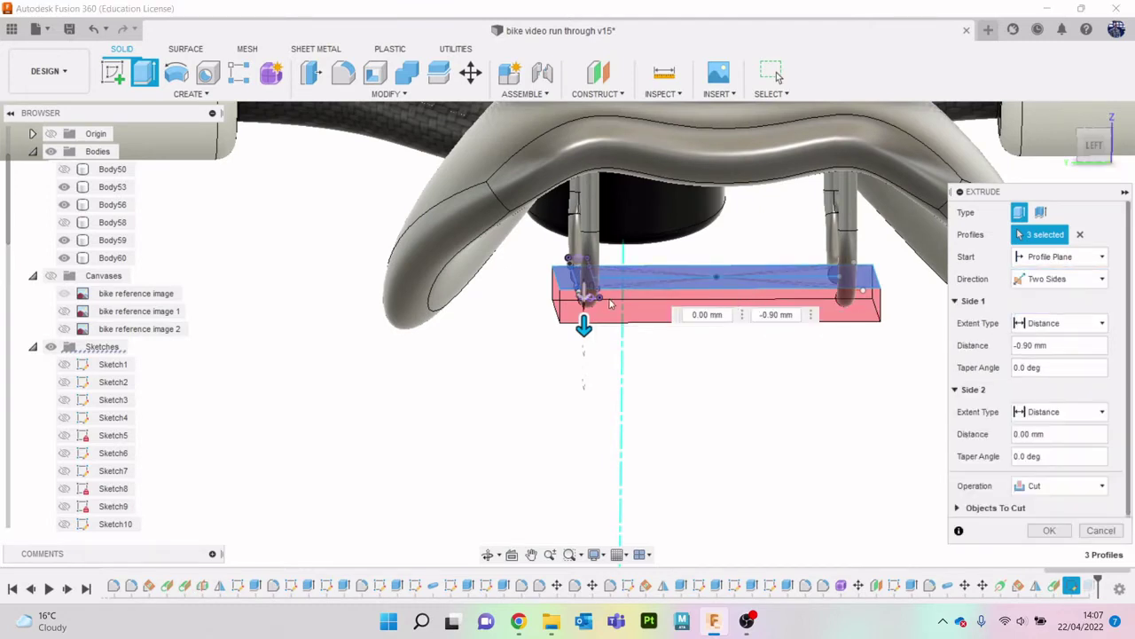
pyautogui.moveTo(581, 300); pyautogui.dragTo(583, 255)
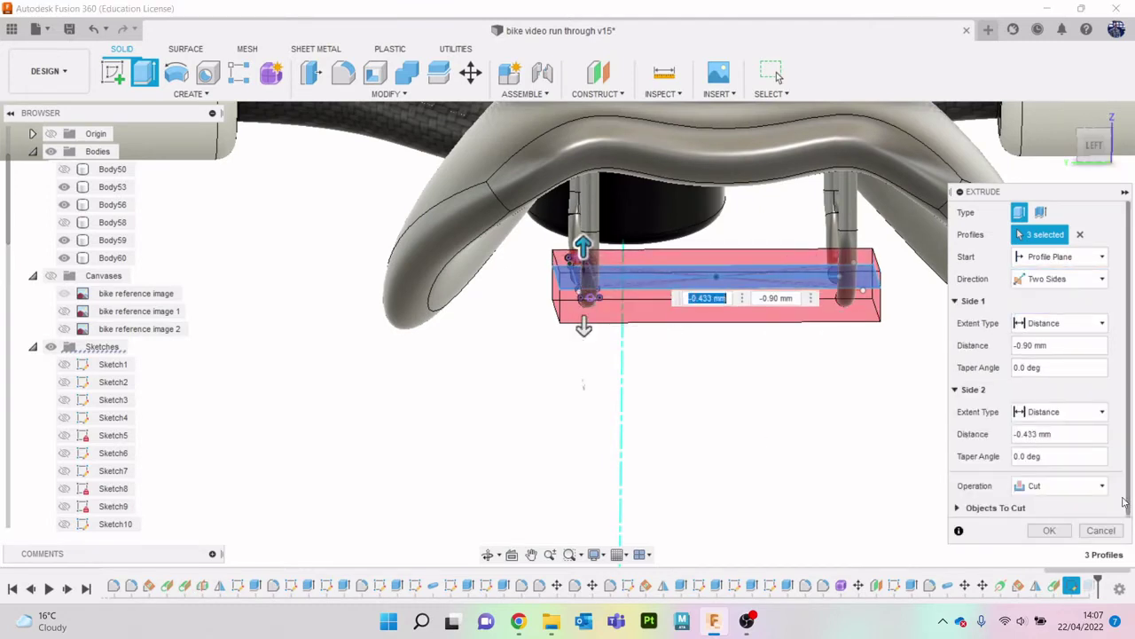
pyautogui.click(1061, 488)
pyautogui.click(1055, 554)
pyautogui.click(1052, 509)
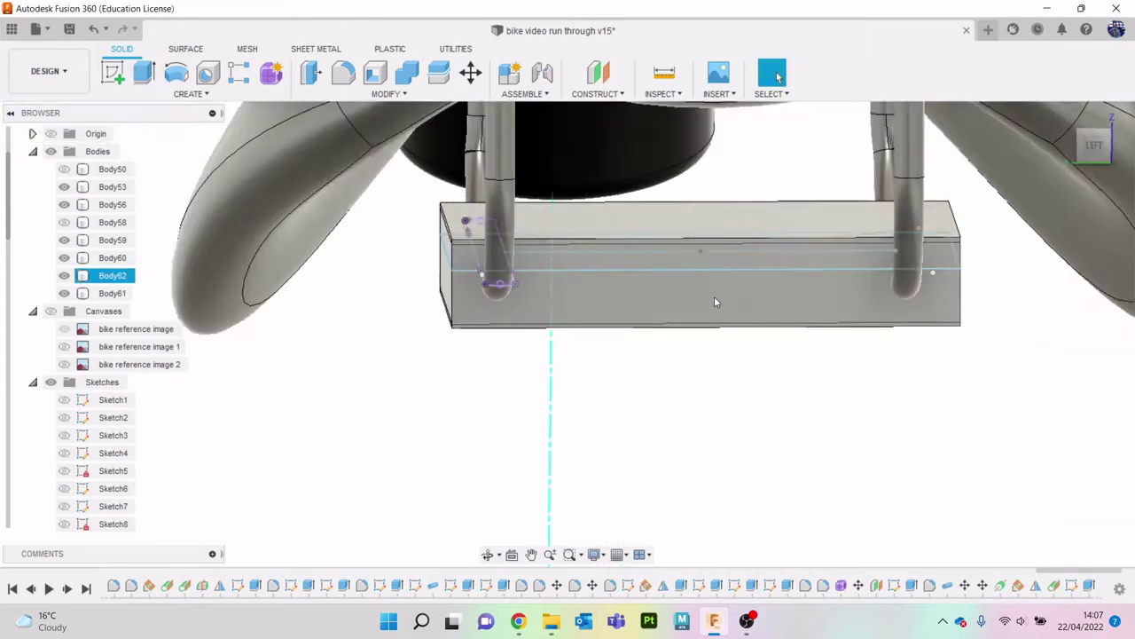
pyautogui.scroll(3, 652, 269)
pyautogui.scroll(-4, 653, 270)
pyautogui.click(653, 270)
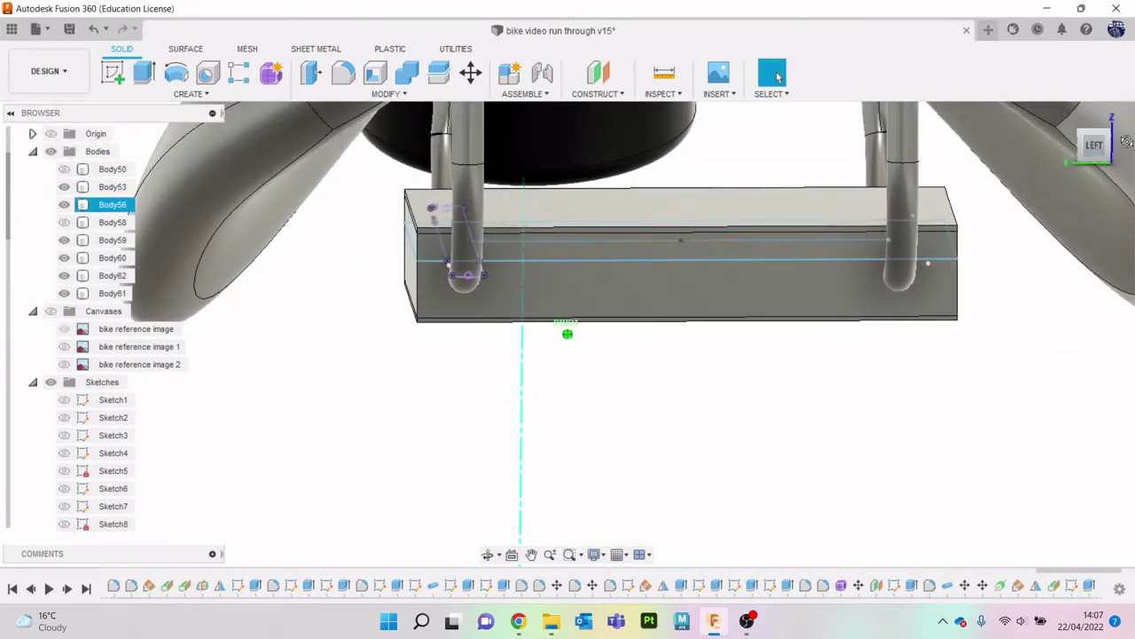
pyautogui.moveTo(567, 334)
pyautogui.keyDown('shift'); pyautogui.mouseDown(button='middle')
pyautogui.moveTo(780, 302)
pyautogui.moveTo(980, 248)
pyautogui.moveTo(906, 275)
pyautogui.mouseUp(button='middle'); pyautogui.keyUp('shift')
pyautogui.click(63, 187)
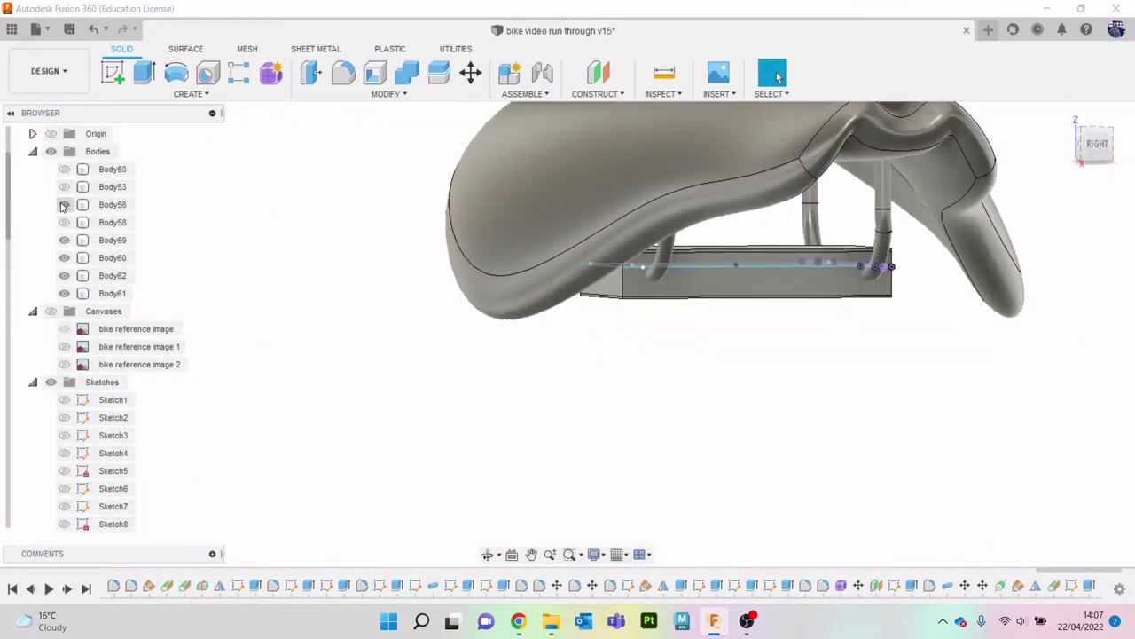
pyautogui.click(63, 205)
pyautogui.scroll(-3, 887, 393)
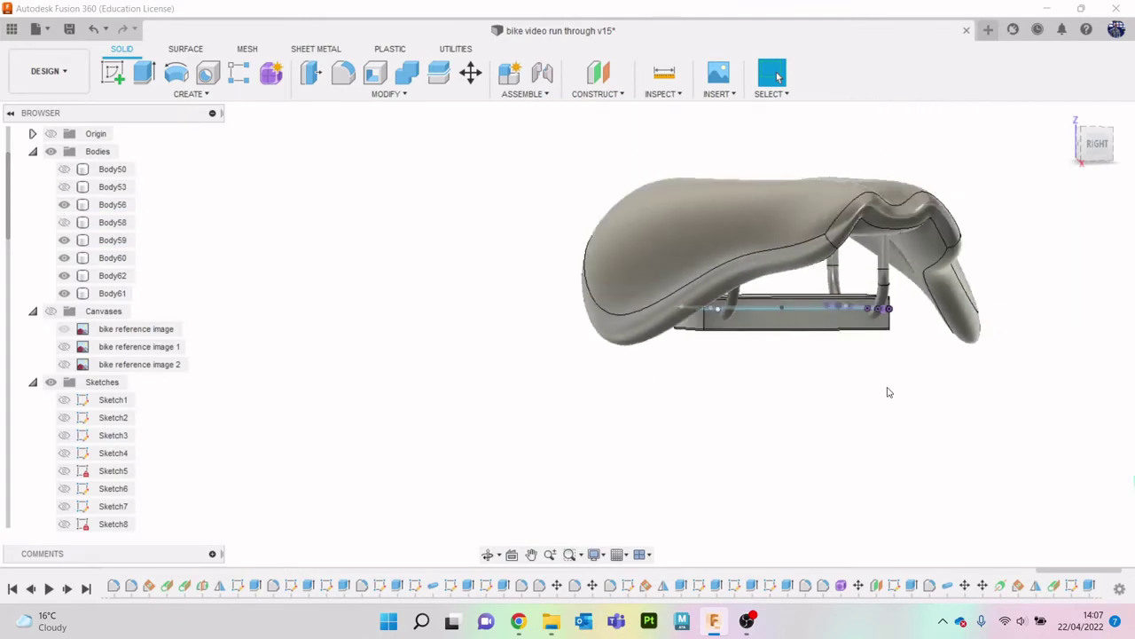
pyautogui.moveTo(1092, 158); pyautogui.dragTo(1047, 152)
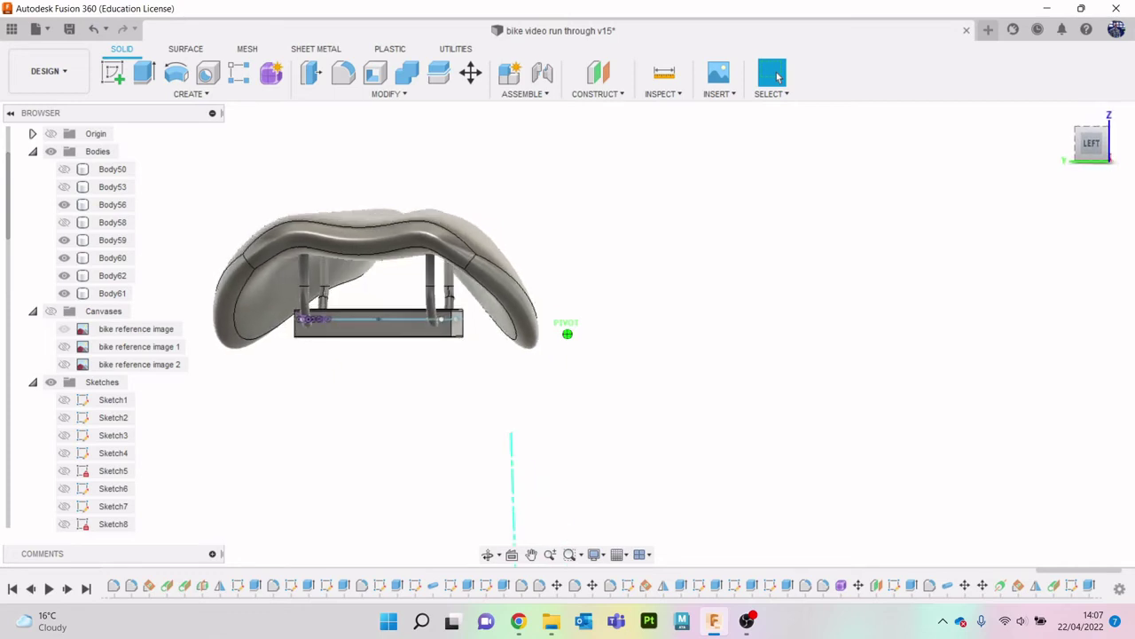
pyautogui.scroll(-1, 177, 415)
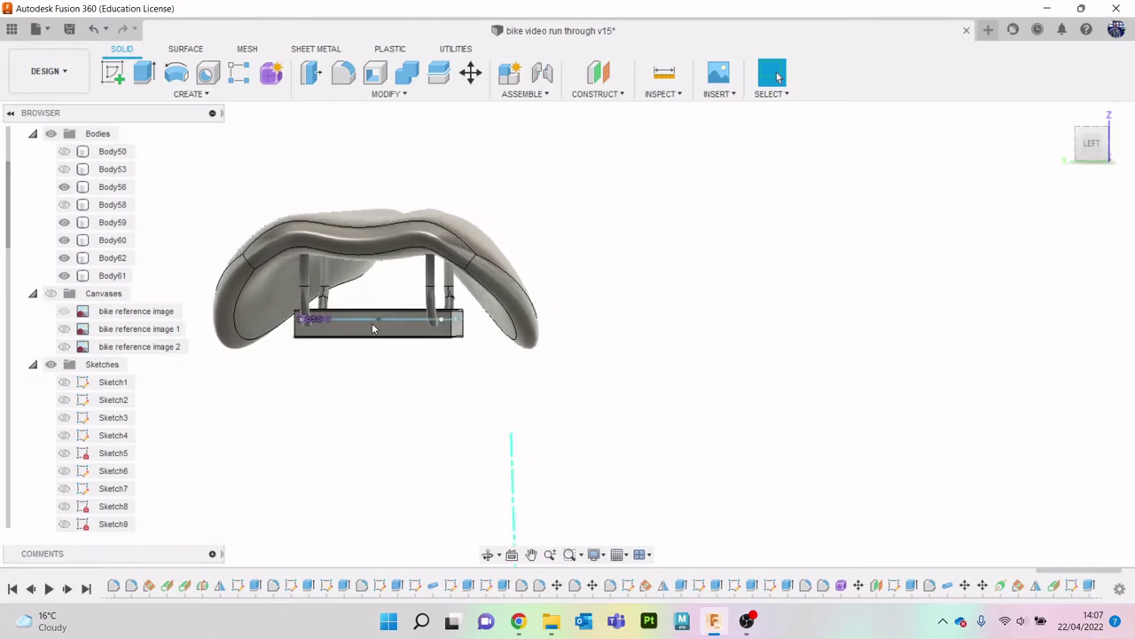
pyautogui.scroll(1, 395, 312)
pyautogui.scroll(-5, 107, 420)
pyautogui.scroll(-2, 107, 430)
pyautogui.scroll(-2, 107, 443)
pyautogui.scroll(-2, 98, 488)
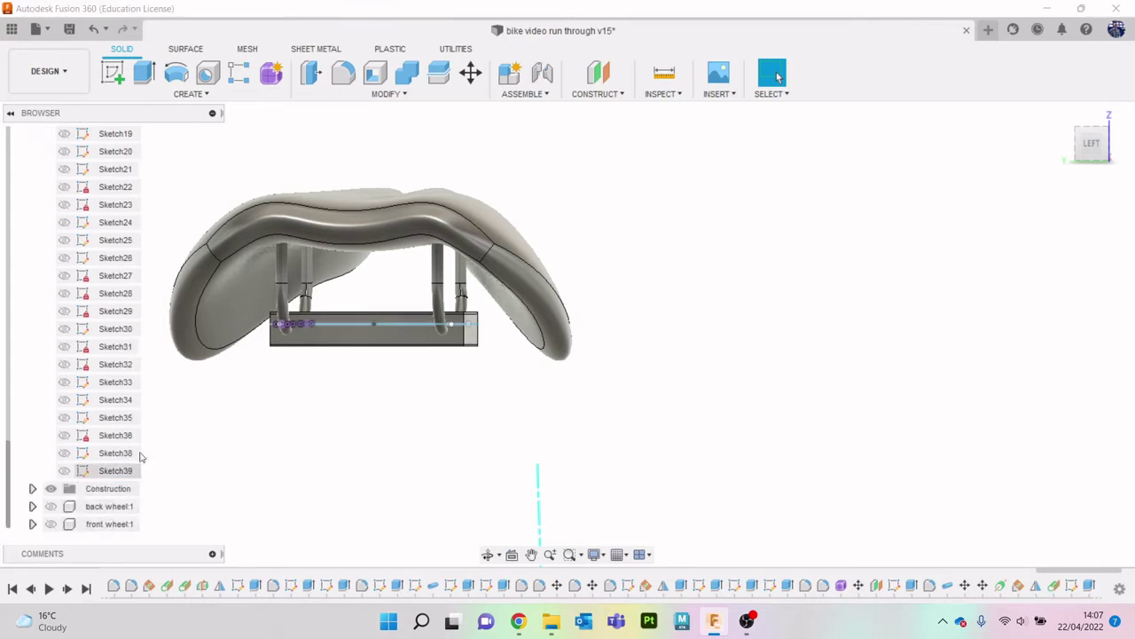
pyautogui.scroll(3, 302, 400)
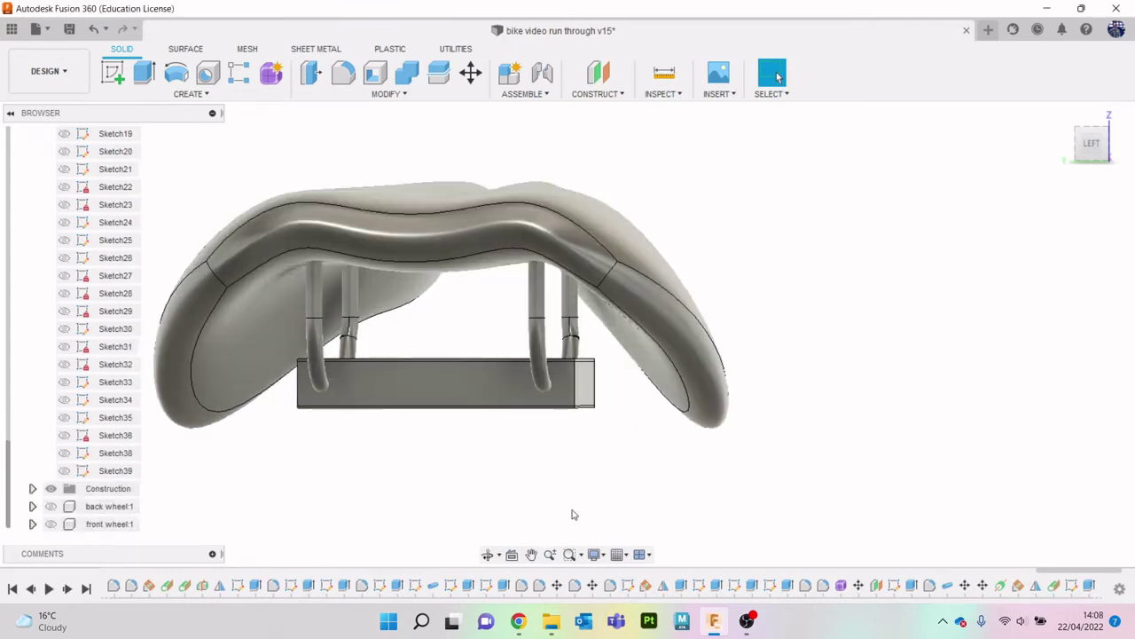
pyautogui.keyDown('shift'); pyautogui.moveTo(565, 322); pyautogui.dragTo(557, 609, button='middle'); pyautogui.keyUp('shift')
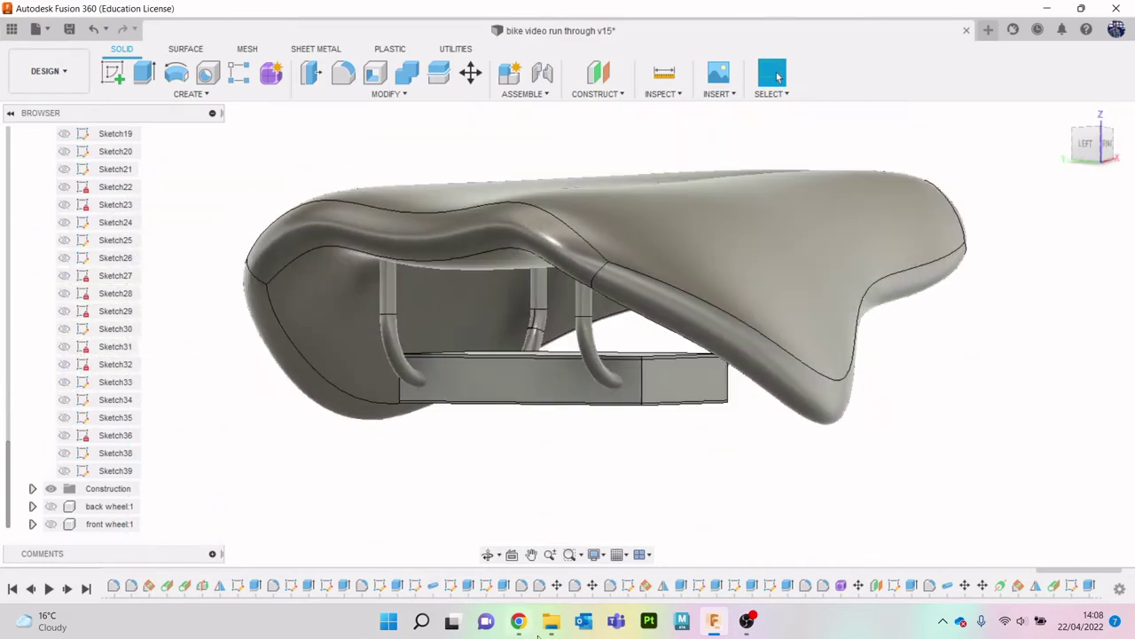
pyautogui.click(518, 621)
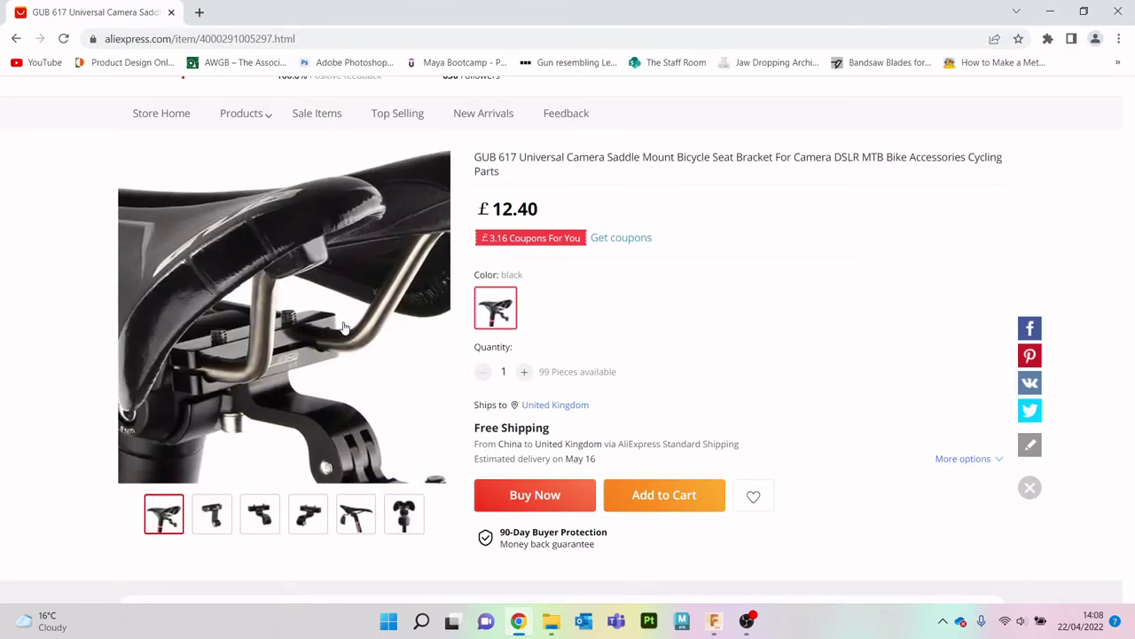
pyautogui.click(1049, 11)
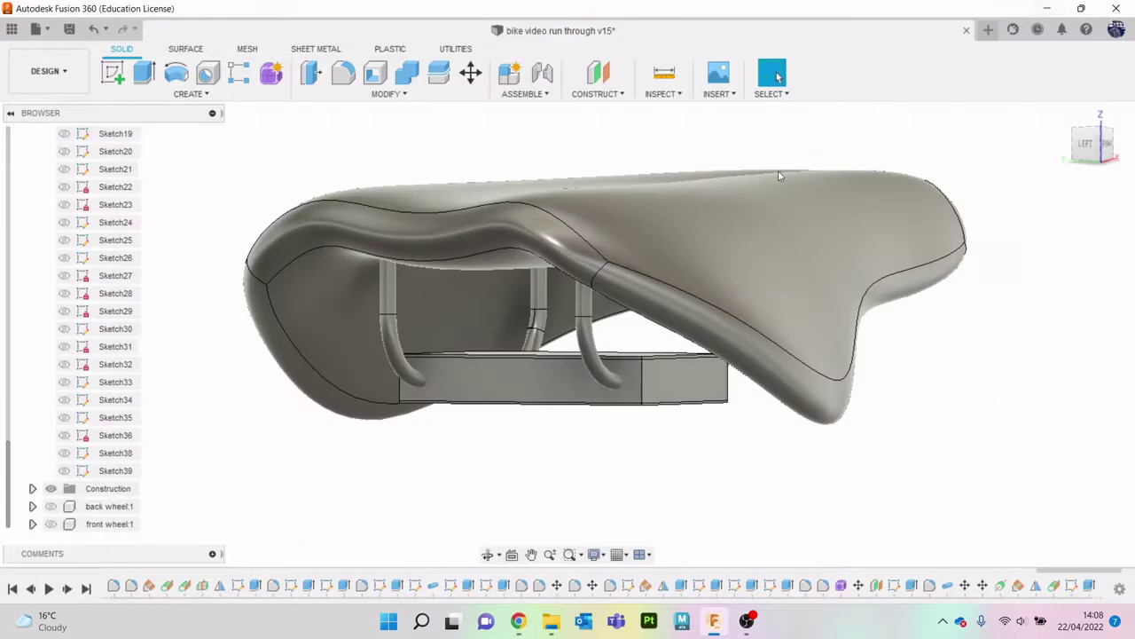
# Combine the rails and clamp block into the saddle body as a Join.
pyautogui.click(401, 75)
pyautogui.click(608, 218)
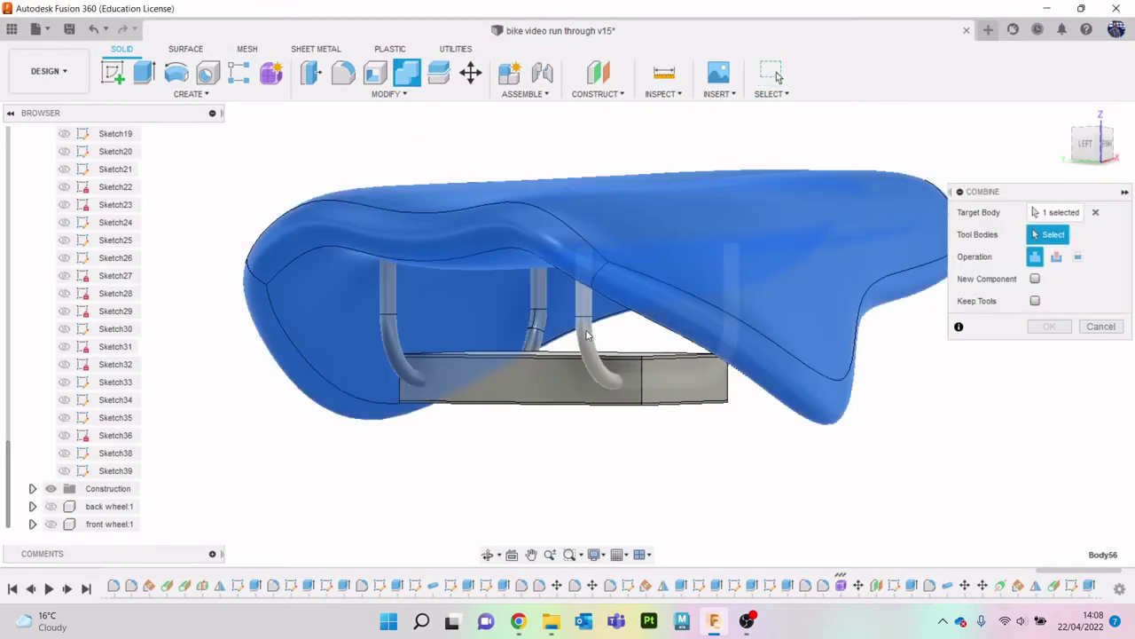
pyautogui.click(541, 334)
pyautogui.click(586, 351)
pyautogui.click(564, 377)
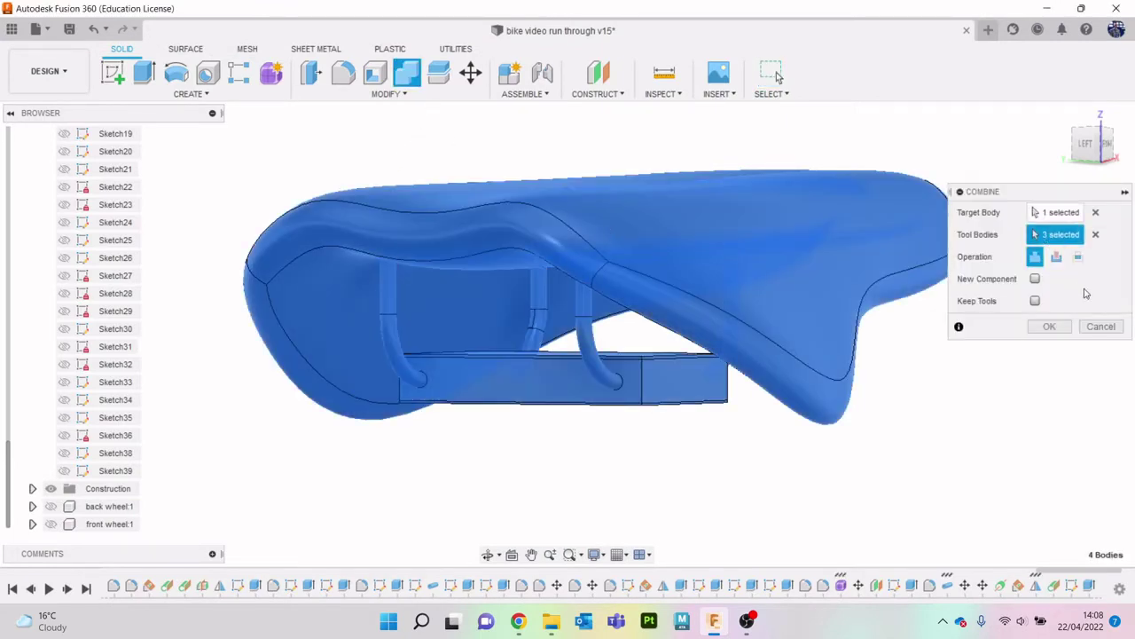
pyautogui.click(1048, 327)
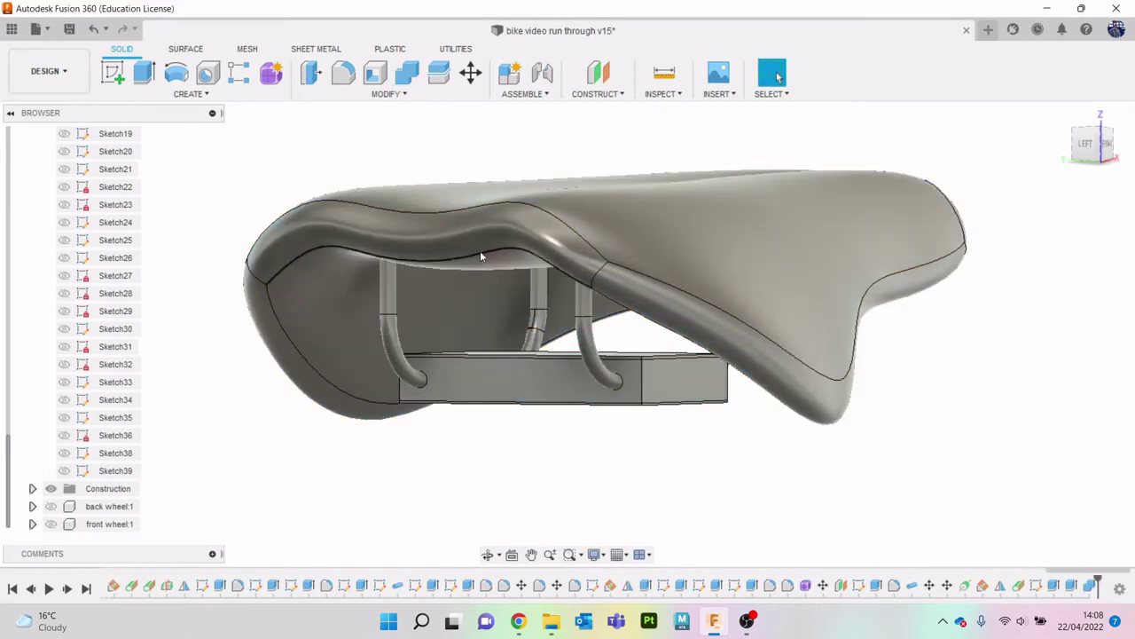
# Collapse the Sketches folder and toggle the saddle Body56 off and back on.
pyautogui.scroll(3, 80, 203)
pyautogui.scroll(3, 63, 197)
pyautogui.scroll(2, 45, 191)
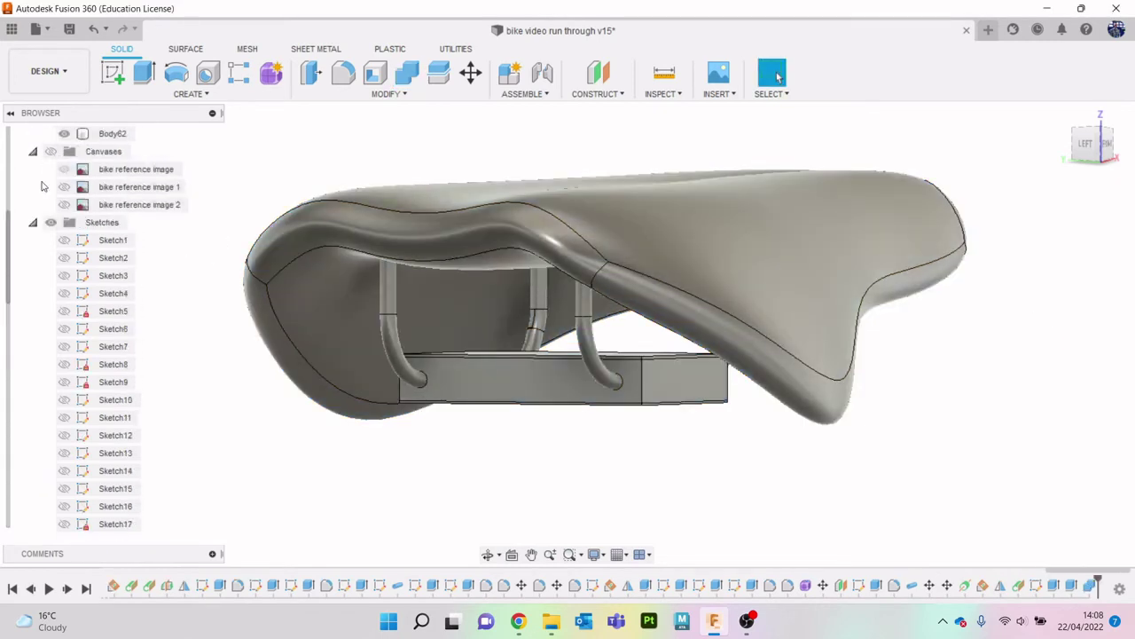
pyautogui.click(33, 223)
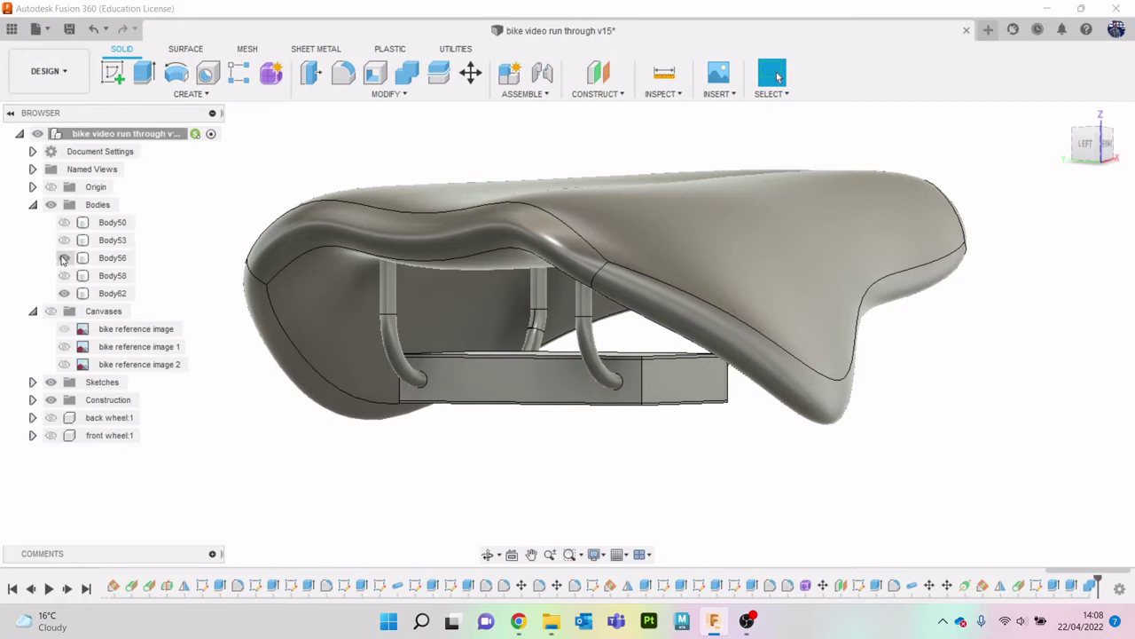
pyautogui.click(63, 258)
pyautogui.click(63, 259)
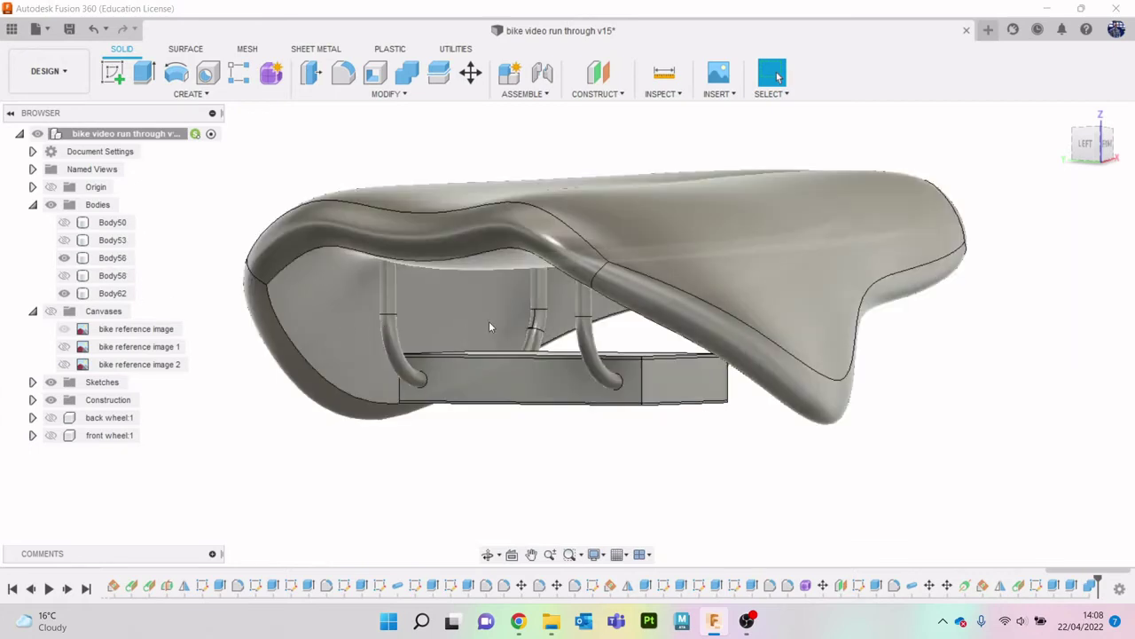
# Start another Combine on the saddle, cancel it, and hide Body56.
pyautogui.click(407, 73)
pyautogui.click(628, 256)
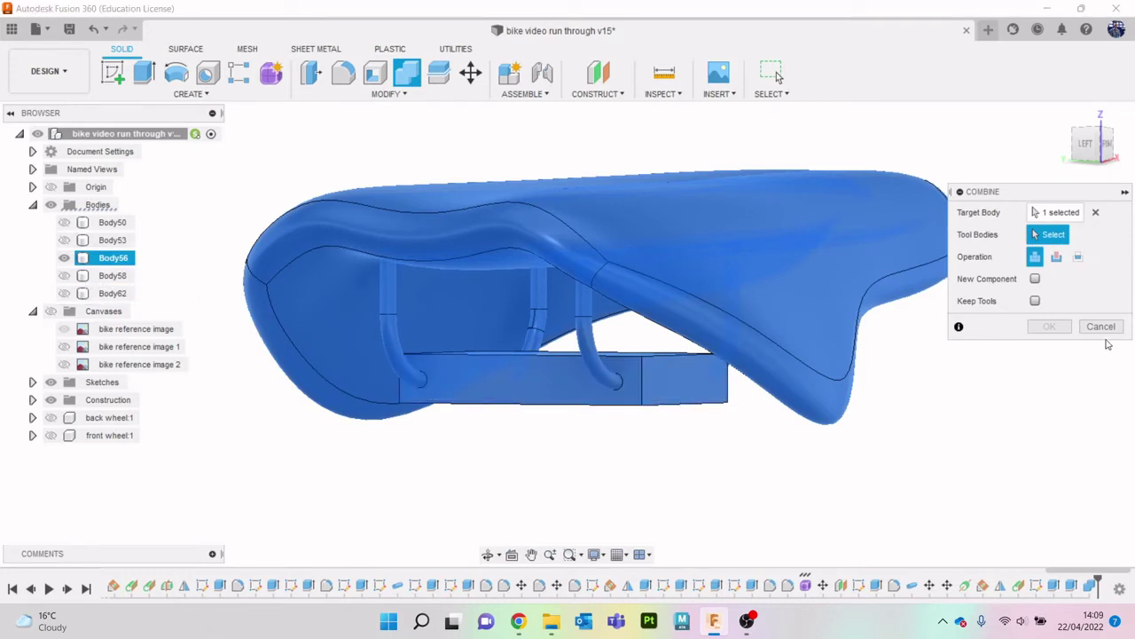
pyautogui.click(1104, 330)
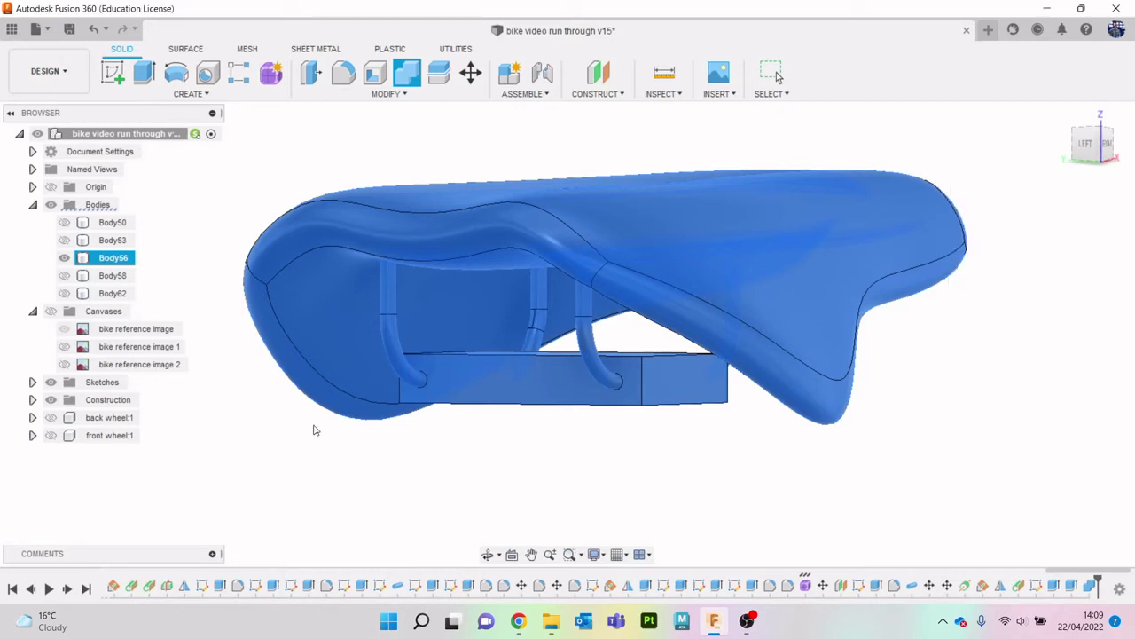
pyautogui.press('Escape')
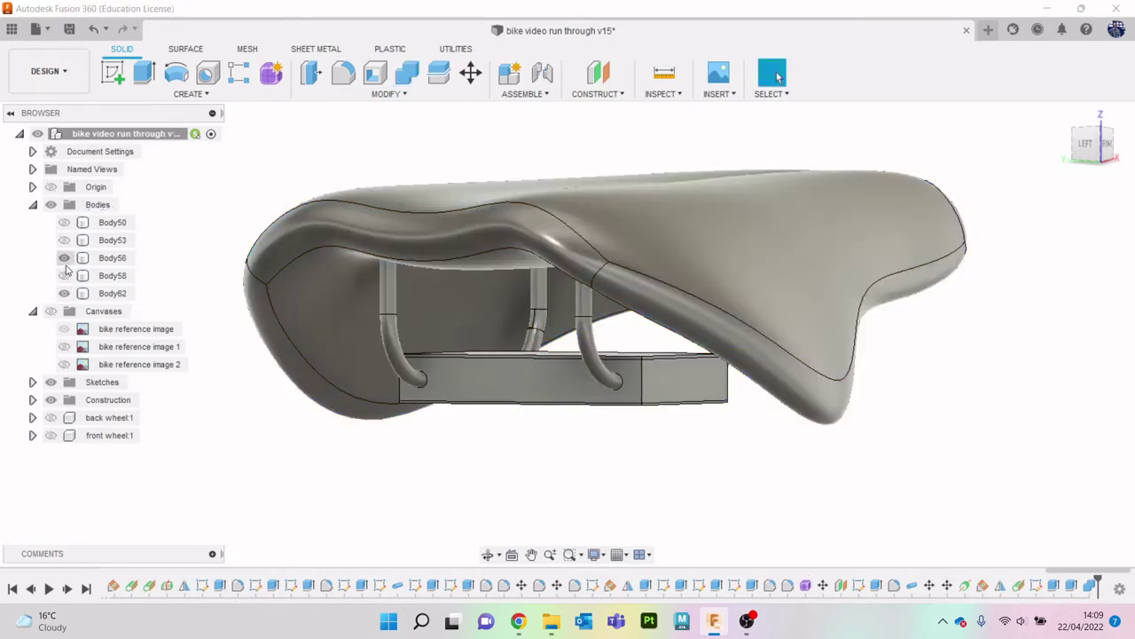
pyautogui.click(64, 259)
# Remove Body62 from the model and show the saddle body again.
pyautogui.rightClick(116, 294)
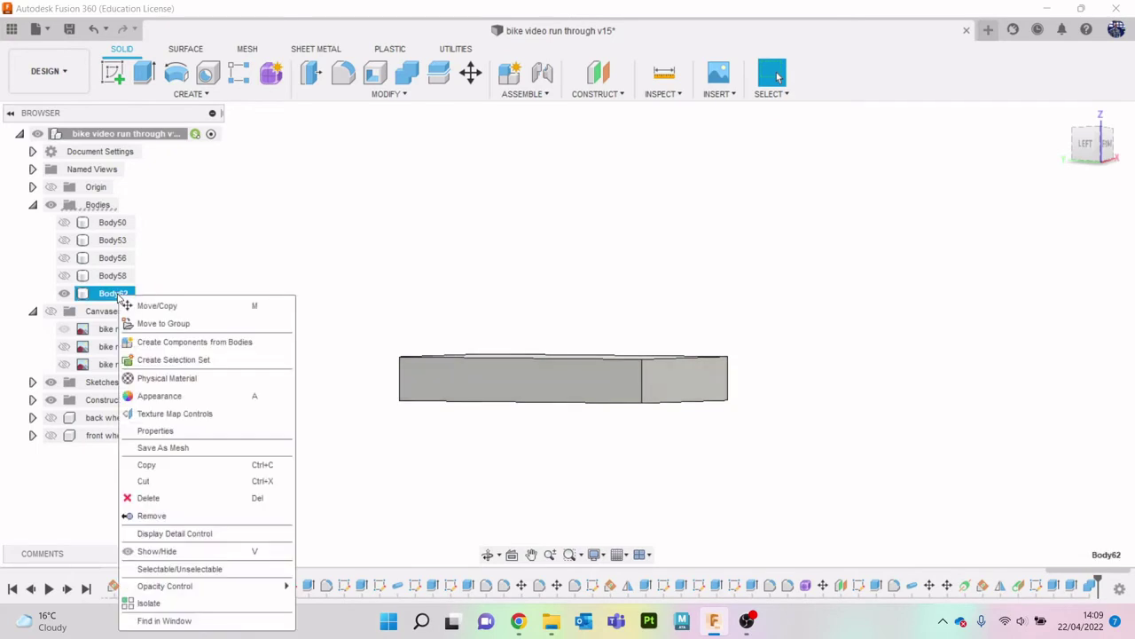
pyautogui.click(151, 515)
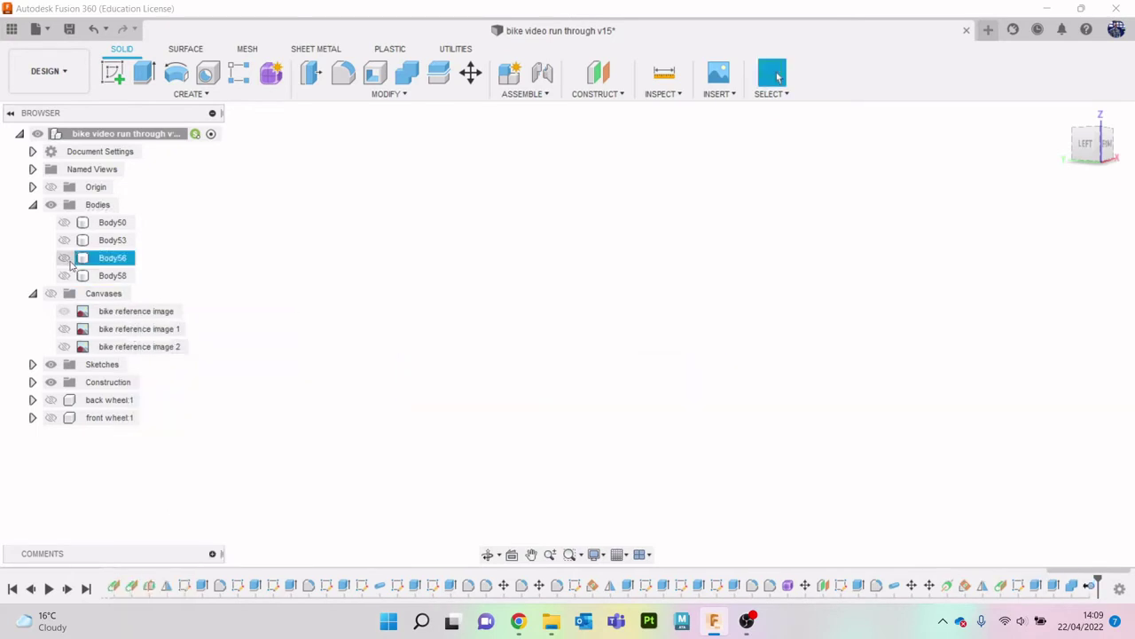
pyautogui.click(65, 259)
# Orbit to inspect the saddle's underside and rails, then check the AliExpress reference in Chrome.
pyautogui.keyDown('shift'); pyautogui.moveTo(567, 334); pyautogui.dragTo(665, 337, button='middle'); pyautogui.keyUp('shift')
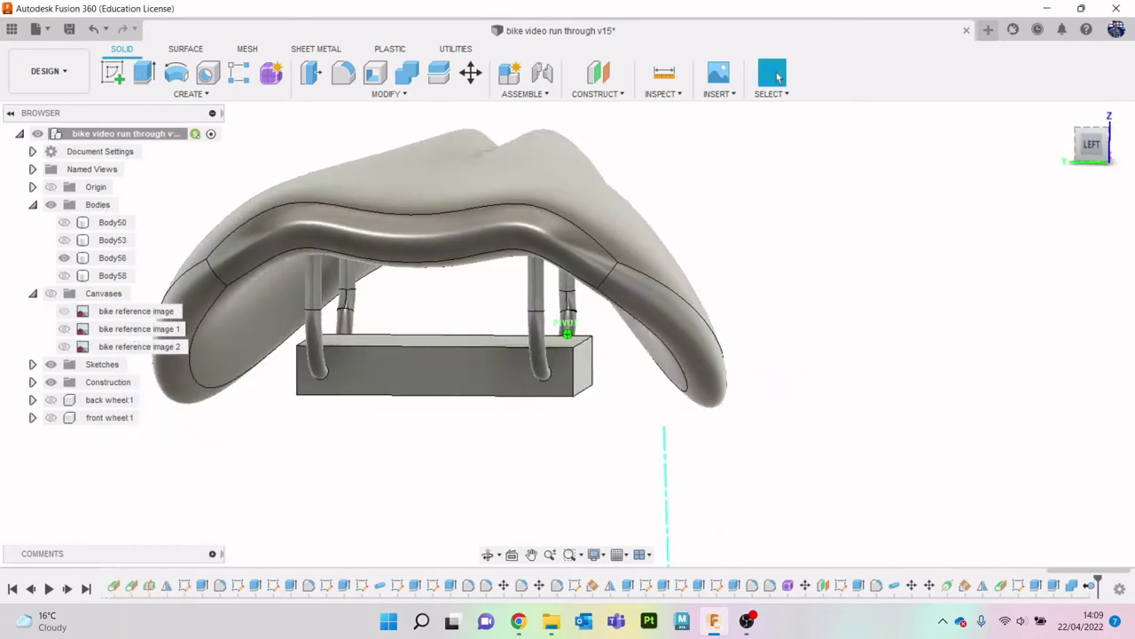
pyautogui.keyDown('shift'); pyautogui.moveTo(568, 333); pyautogui.dragTo(568, 382, button='middle'); pyautogui.keyUp('shift')
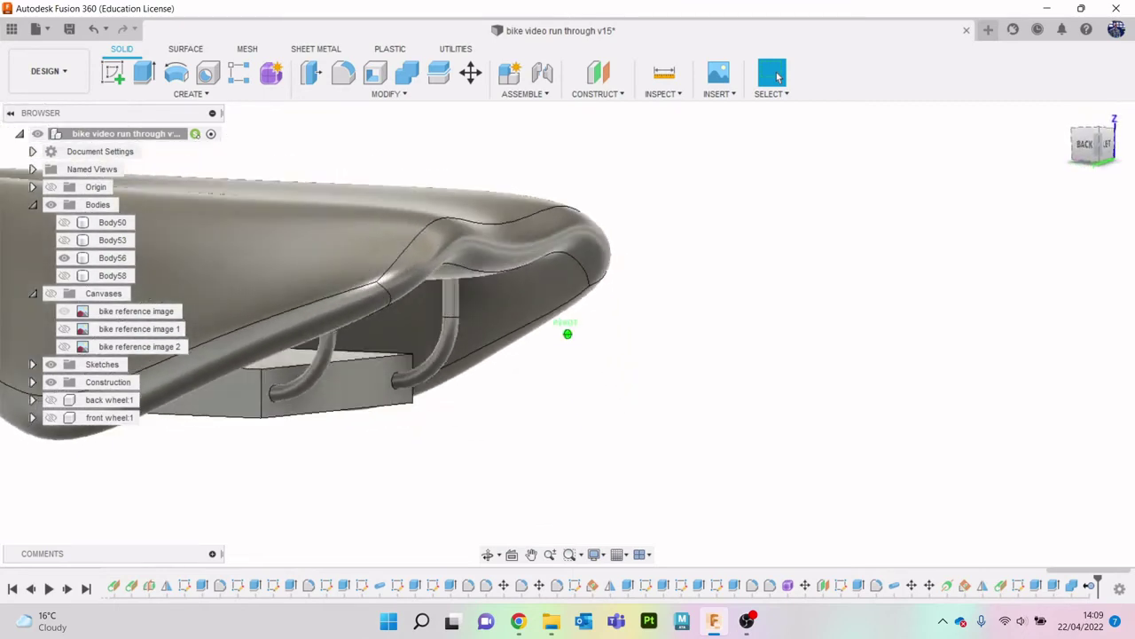
pyautogui.keyDown('shift'); pyautogui.moveTo(568, 333); pyautogui.dragTo(621, 373, button='middle'); pyautogui.keyUp('shift')
pyautogui.keyDown('shift'); pyautogui.moveTo(567, 333); pyautogui.dragTo(585, 341, button='middle'); pyautogui.keyUp('shift')
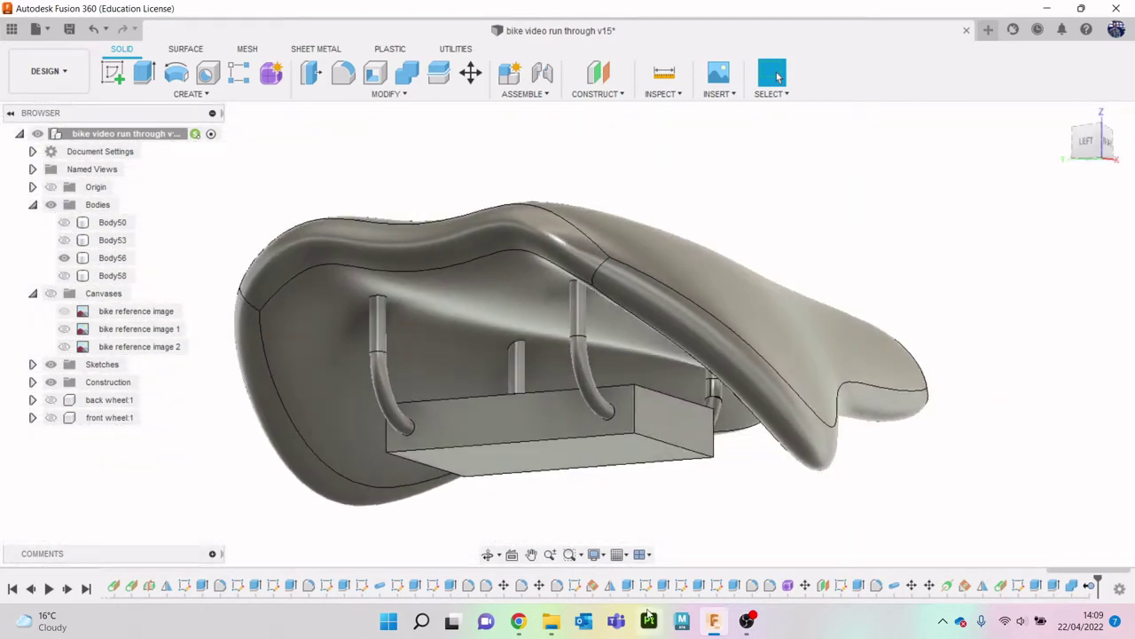
pyautogui.click(520, 621)
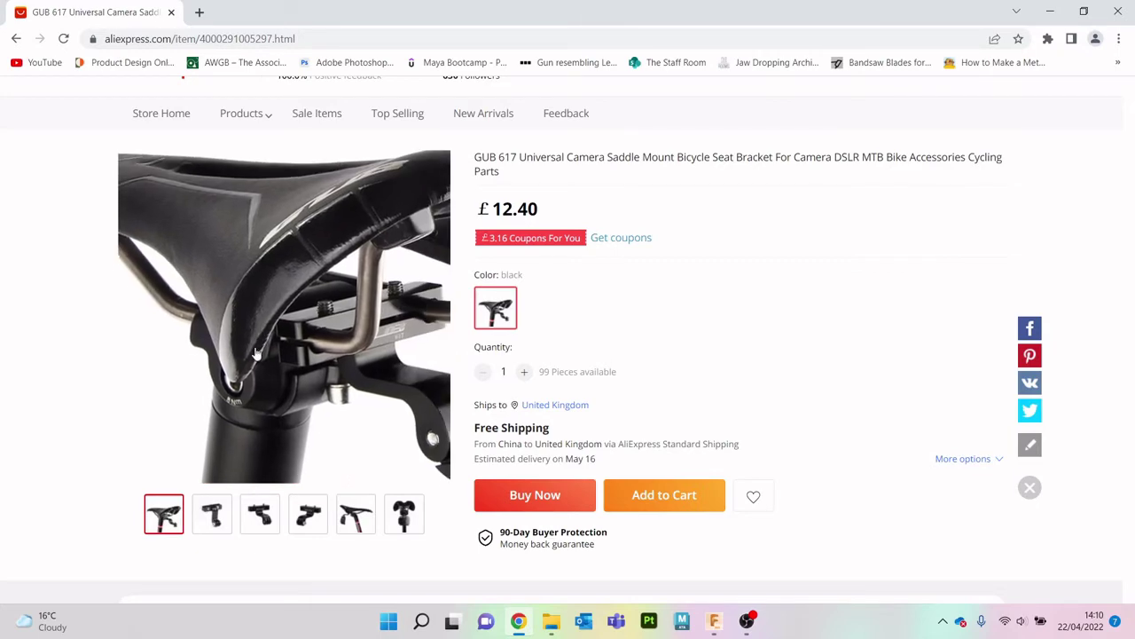
# Fillet the clamp block's four vertical edges with a radius of about 0.48 mm.
pyautogui.click(1081, 7)
pyautogui.click(935, 129)
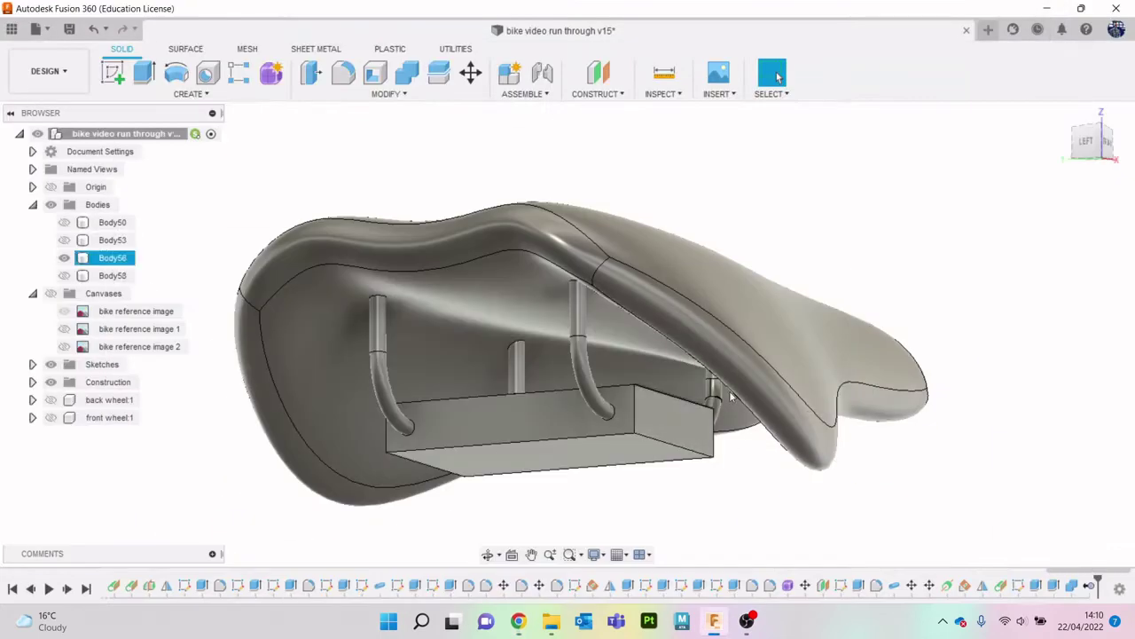
pyautogui.keyDown('shift'); pyautogui.moveTo(567, 333); pyautogui.dragTo(659, 122, button='middle'); pyautogui.keyUp('shift')
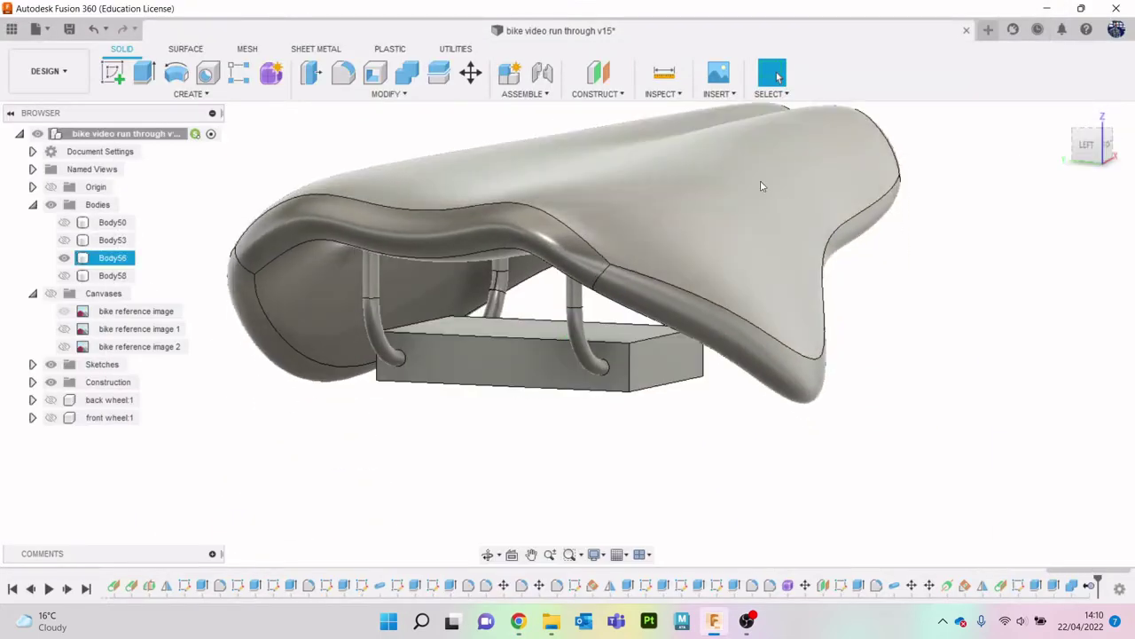
pyautogui.scroll(3, 690, 416)
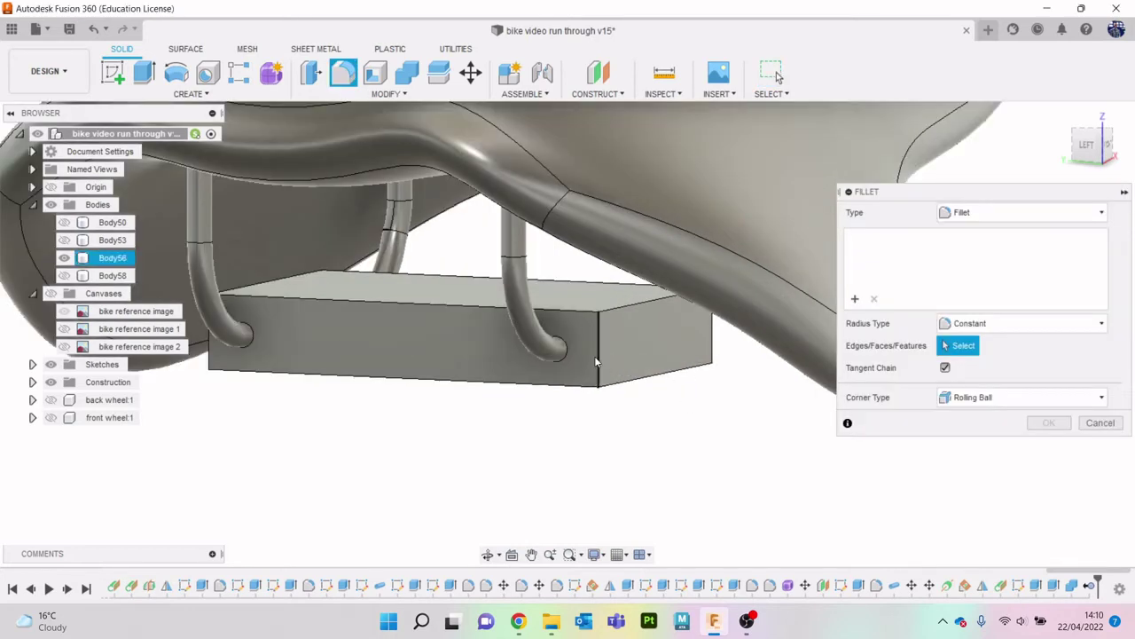
pyautogui.click(596, 355)
pyautogui.click(713, 346)
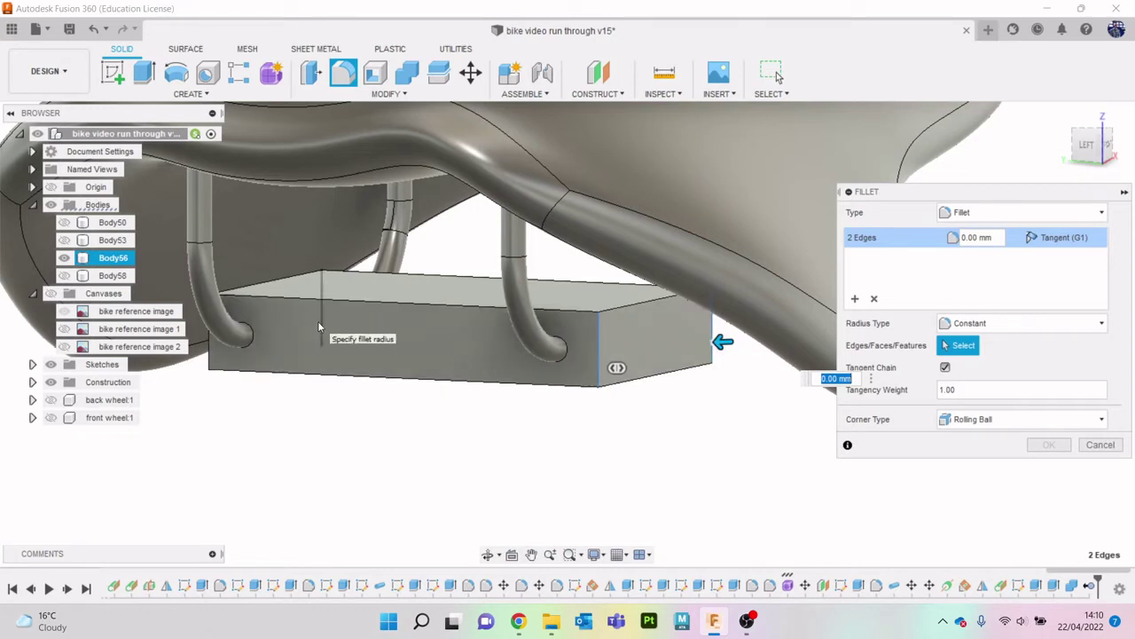
pyautogui.click(320, 327)
pyautogui.click(210, 353)
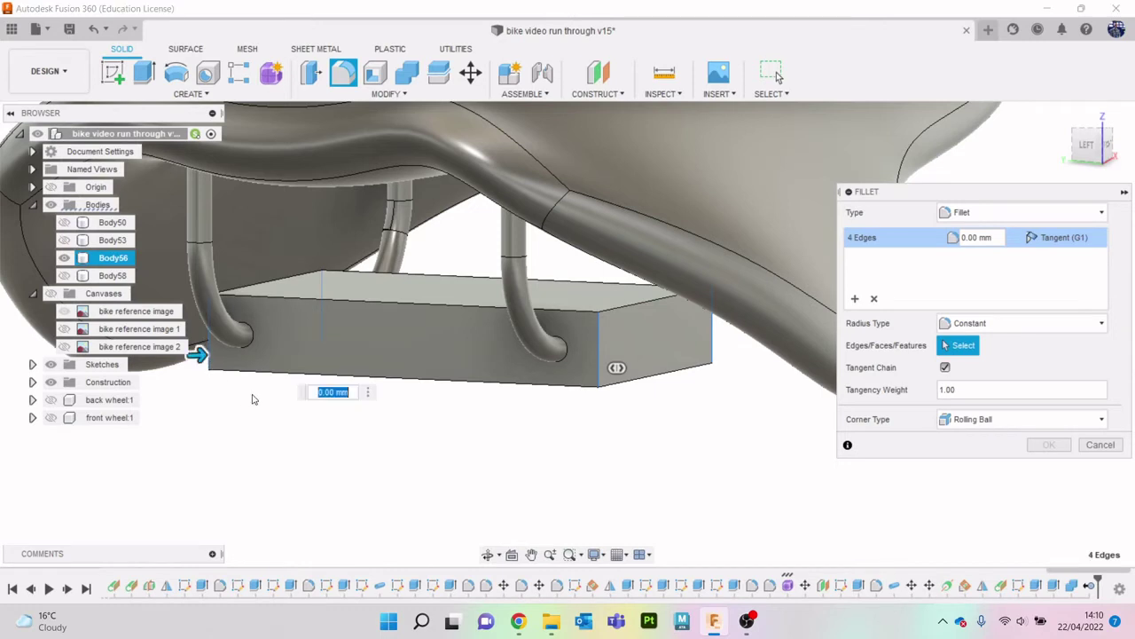
pyautogui.moveTo(199, 355); pyautogui.dragTo(206, 355)
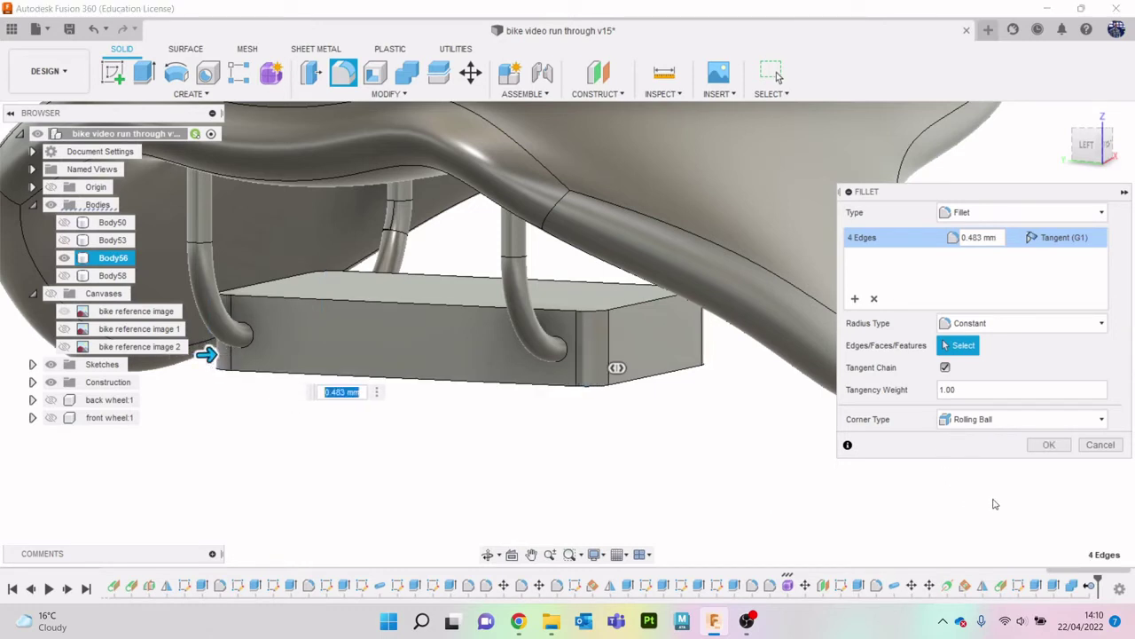
pyautogui.click(1041, 450)
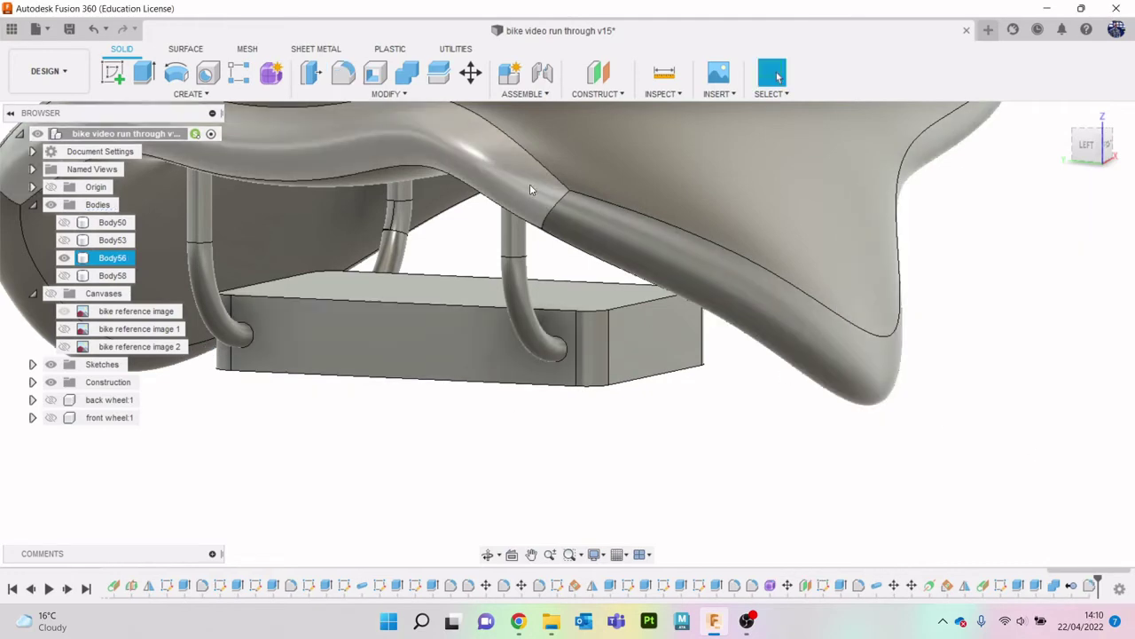
# Fillet the edges of the block's top and bottom faces at 0.295 mm.
pyautogui.click(344, 74)
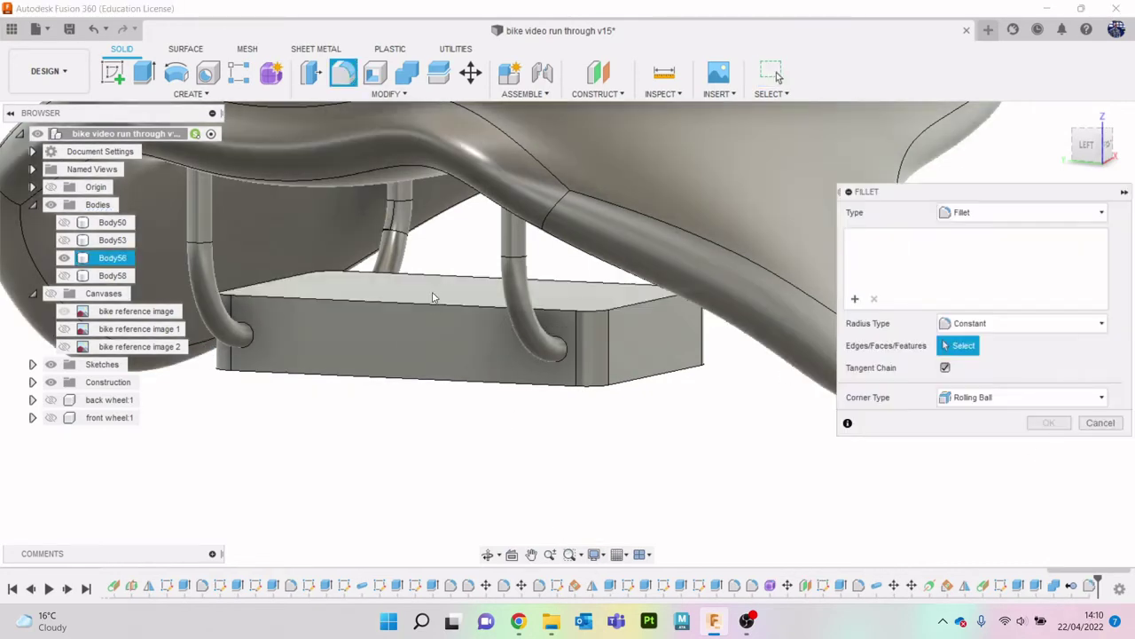
pyautogui.click(432, 296)
pyautogui.keyDown('shift'); pyautogui.moveTo(763, 284); pyautogui.dragTo(732, 443, button='middle'); pyautogui.keyUp('shift')
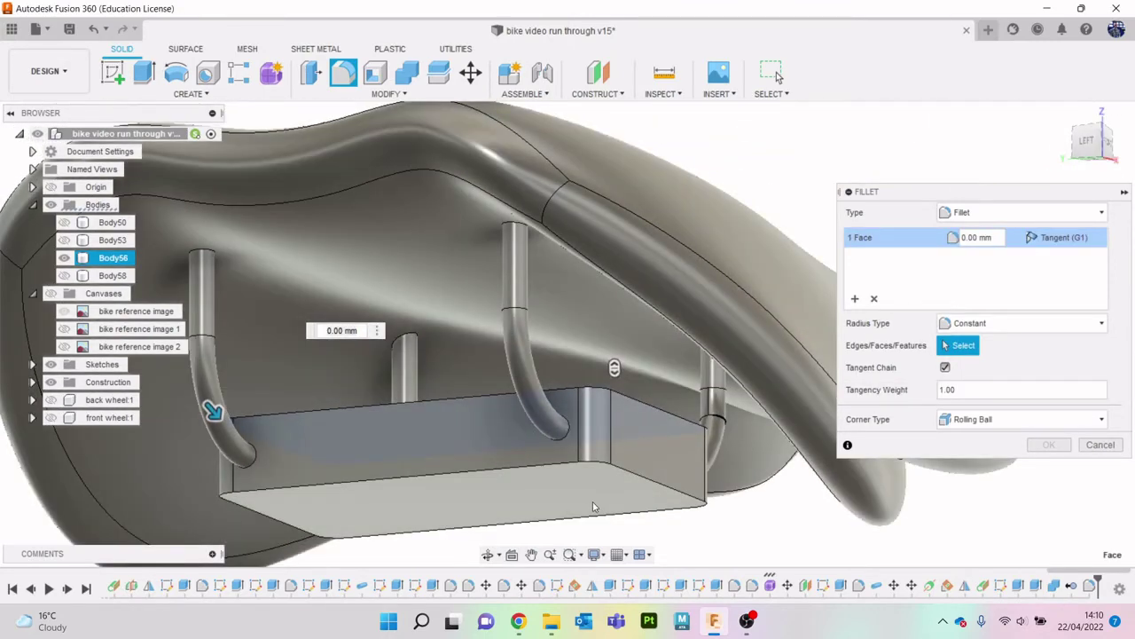
pyautogui.click(520, 486)
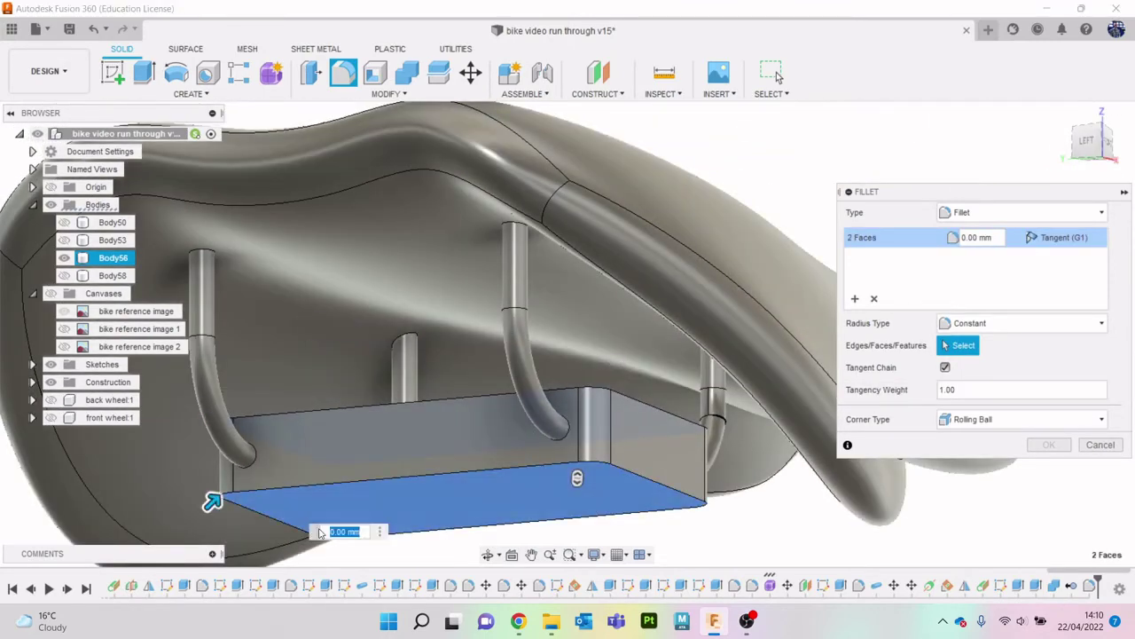
pyautogui.moveTo(213, 501); pyautogui.dragTo(218, 497)
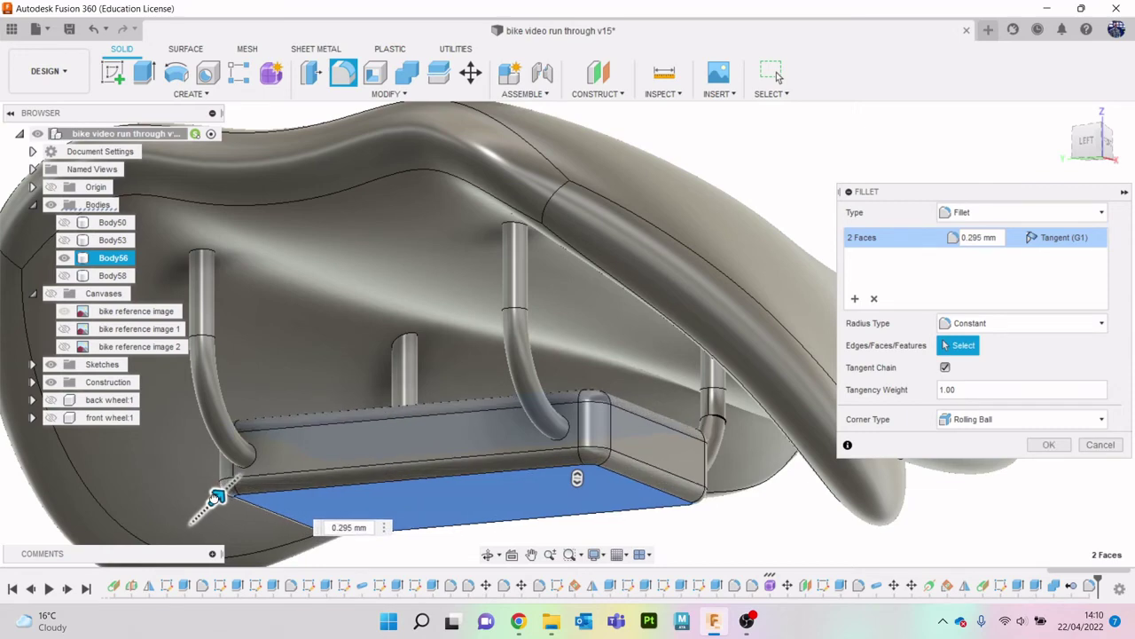
pyautogui.click(1067, 445)
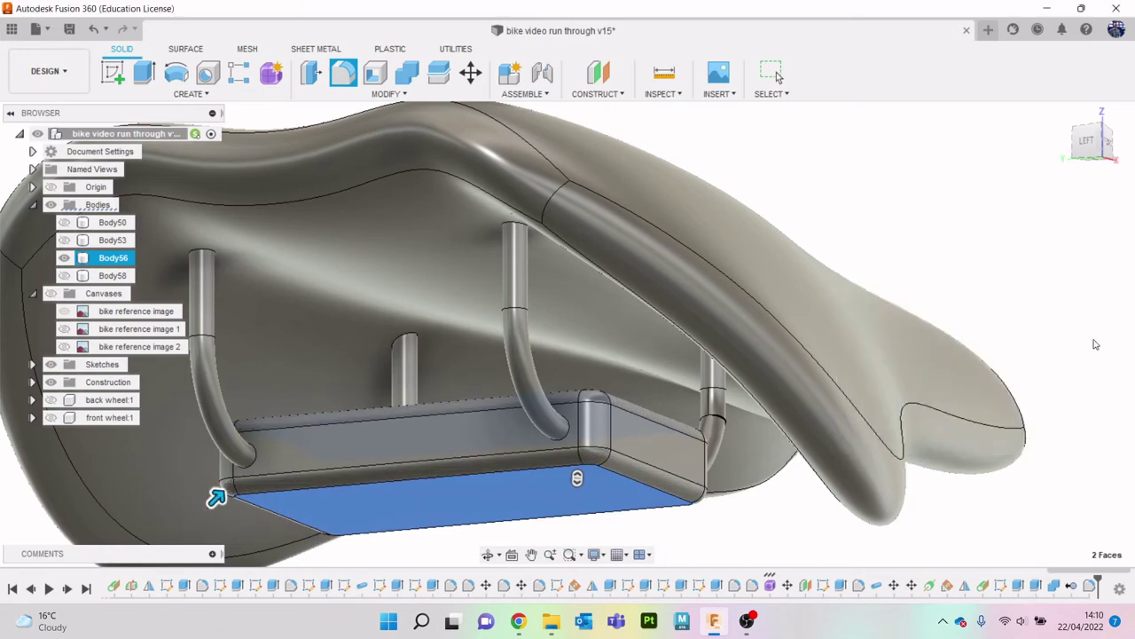
# Show the Body58 block plus the handlebar and frame bodies beside the saddle.
pyautogui.keyDown('shift'); pyautogui.moveTo(568, 333); pyautogui.dragTo(772, 297, button='middle'); pyautogui.keyUp('shift')
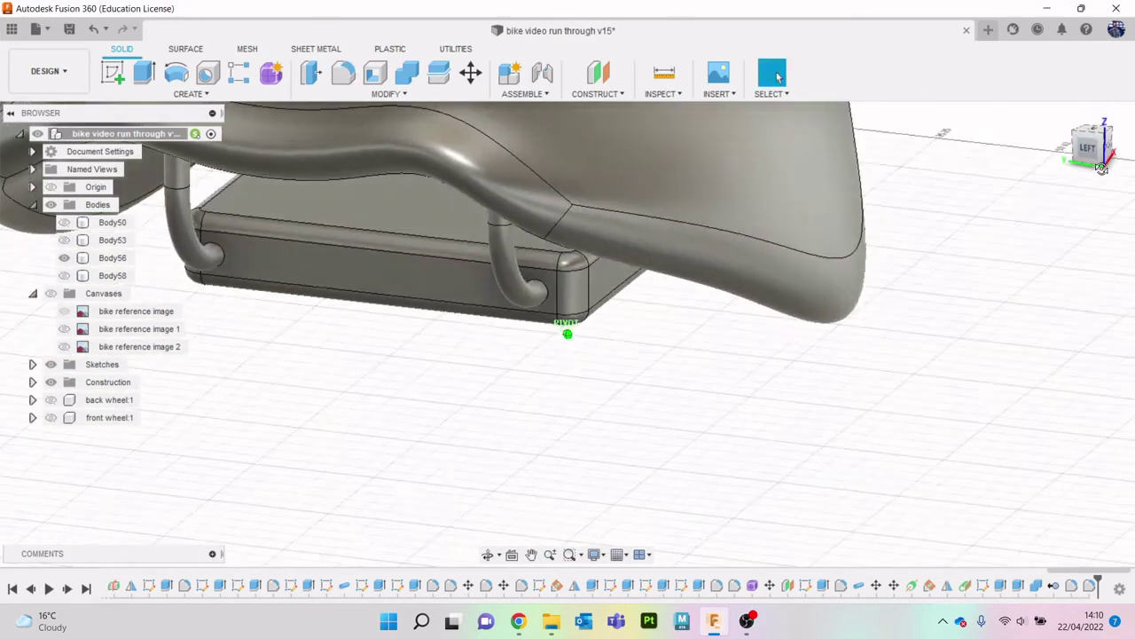
pyautogui.scroll(-4, 771, 297)
pyautogui.moveTo(847, 314); pyautogui.dragTo(546, 355, button='middle')
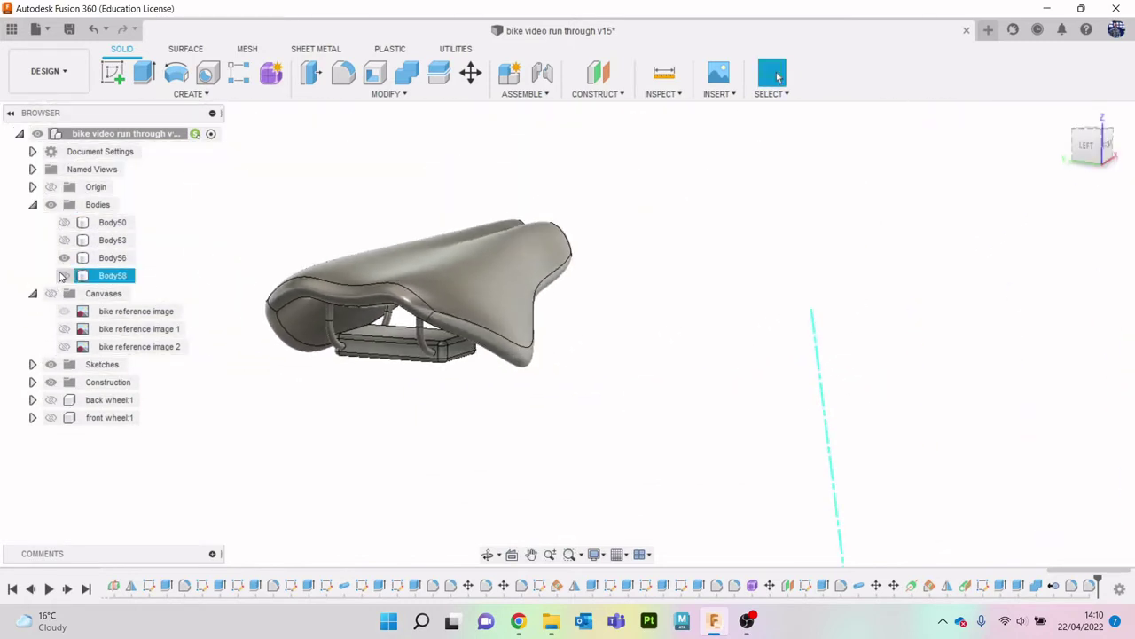
pyautogui.click(62, 276)
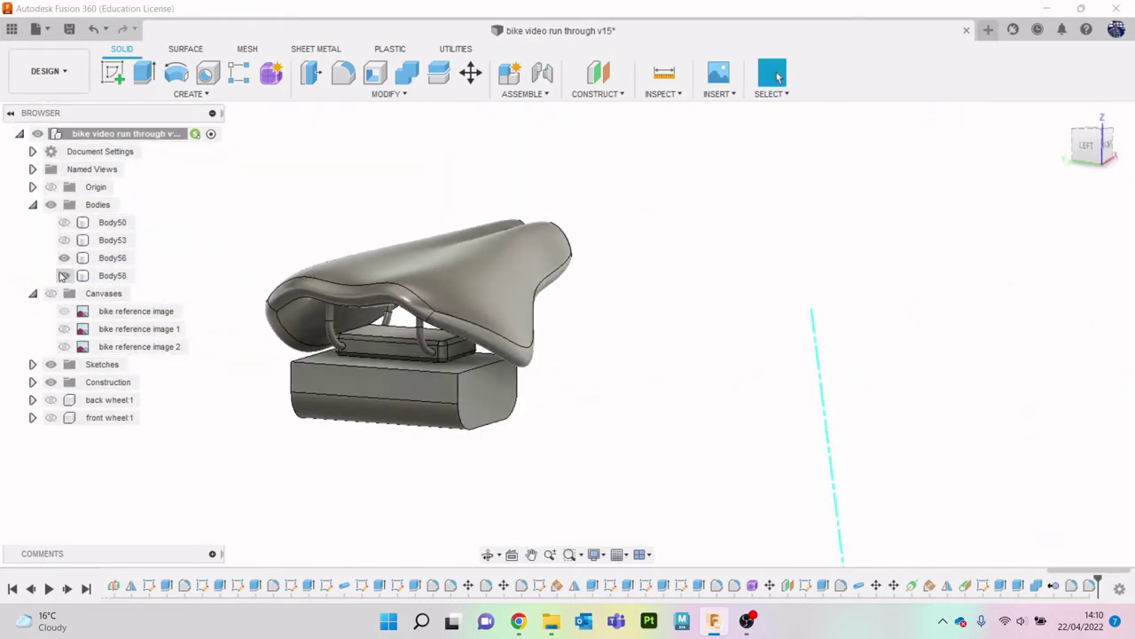
pyautogui.click(62, 276)
pyautogui.click(64, 241)
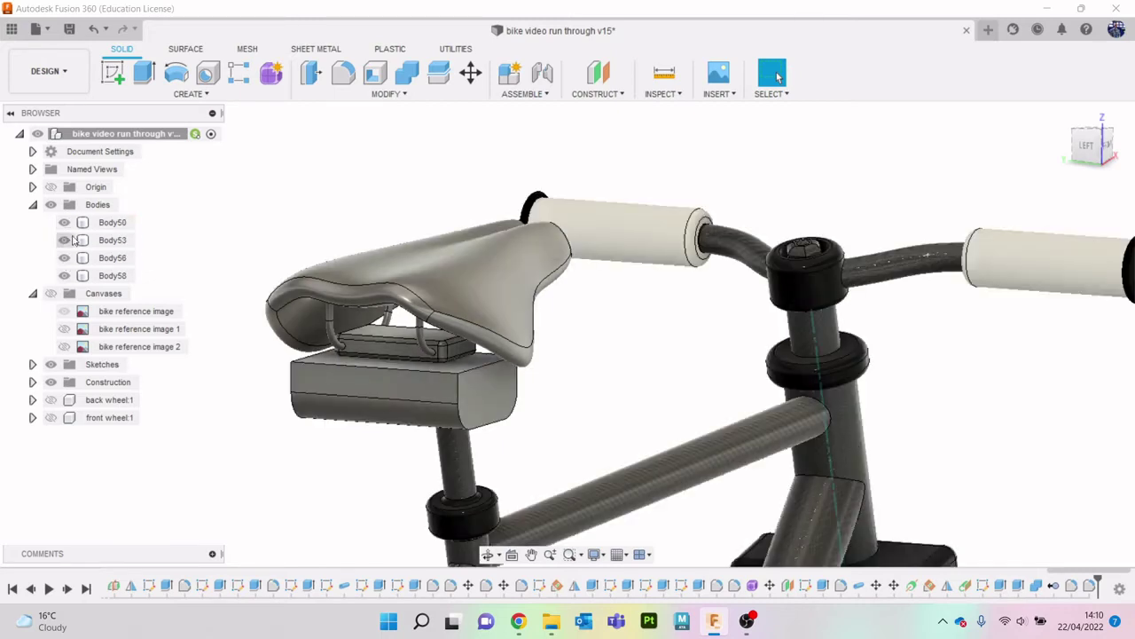
# Remove the Body58 block from the model.
pyautogui.click(113, 276)
pyautogui.click(64, 275)
pyautogui.rightClick(111, 278)
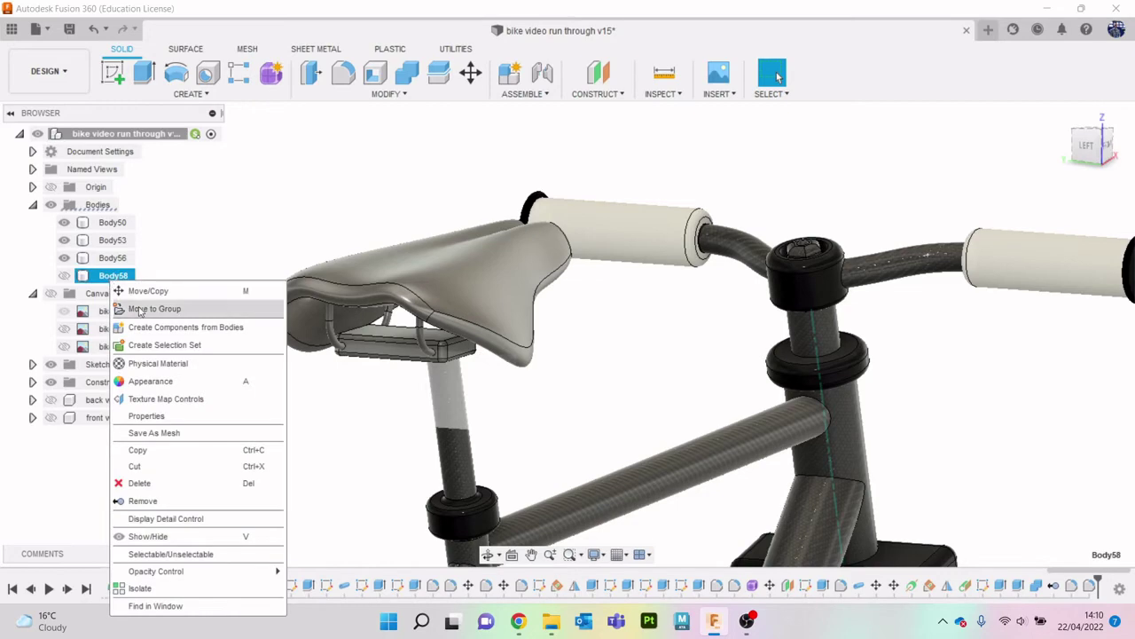
pyautogui.click(188, 506)
# Switch to the front view and orbit to see the seat and frame from below.
pyautogui.click(1098, 138)
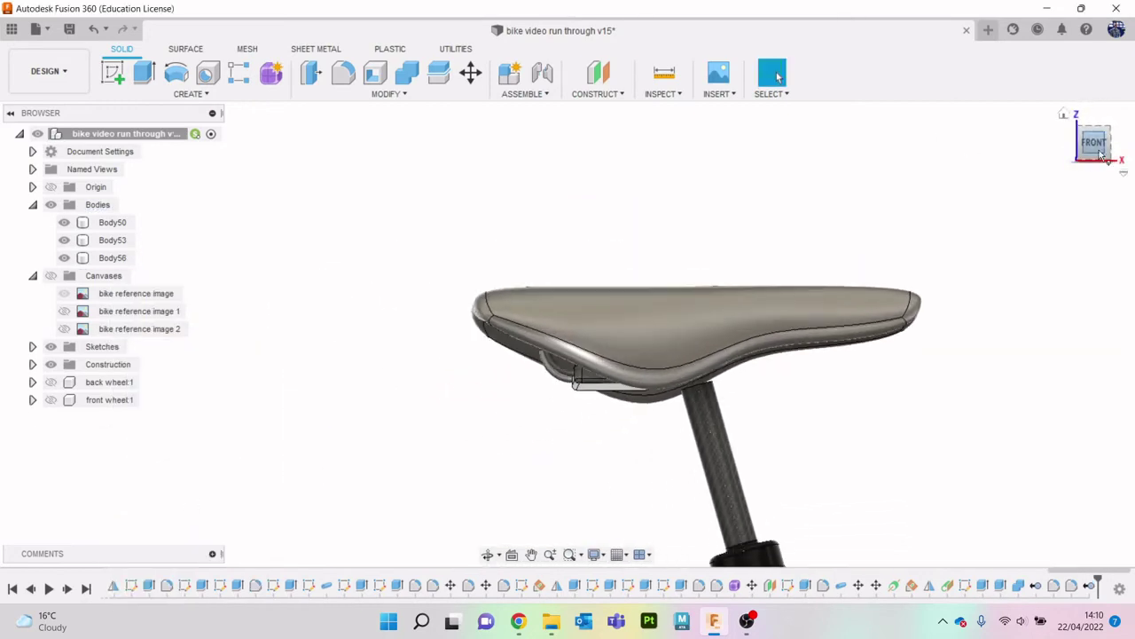
pyautogui.scroll(-3, 925, 393)
pyautogui.scroll(-3, 925, 392)
pyautogui.moveTo(925, 393)
pyautogui.mouseDown(button='middle')
pyautogui.moveTo(770, 357)
pyautogui.moveTo(686, 302)
pyautogui.mouseUp(button='middle')
pyautogui.press('Escape')
pyautogui.scroll(2, 641, 301)
pyautogui.scroll(2, 634, 301)
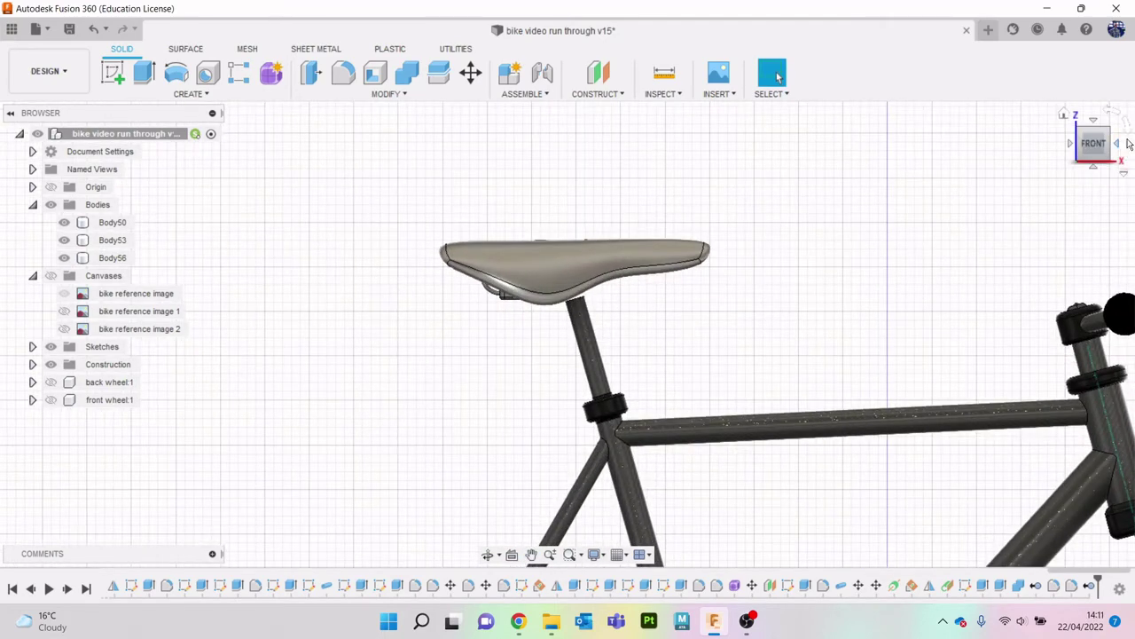
pyautogui.moveTo(568, 330)
pyautogui.keyDown('shift'); pyautogui.mouseDown(button='middle')
pyautogui.moveTo(621, 319)
pyautogui.moveTo(577, 330)
pyautogui.mouseUp(button='middle'); pyautogui.keyUp('shift')
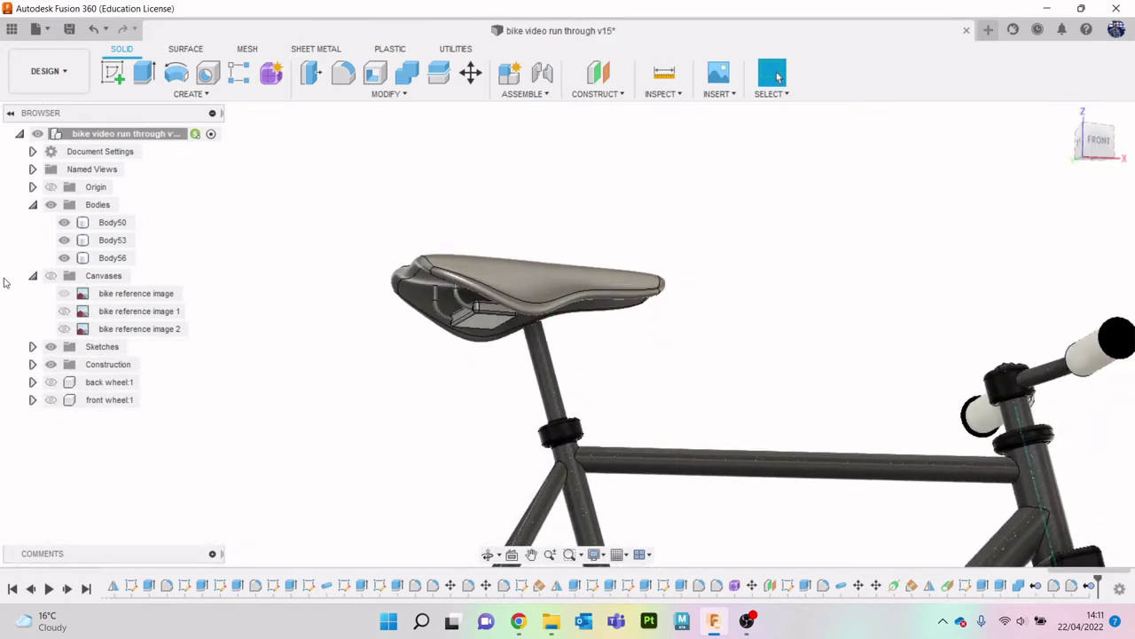
# Use Move/Copy to shift saddle Body56 5.412 mm along the X axis.
pyautogui.click(111, 258)
pyautogui.rightClick(126, 263)
pyautogui.click(147, 272)
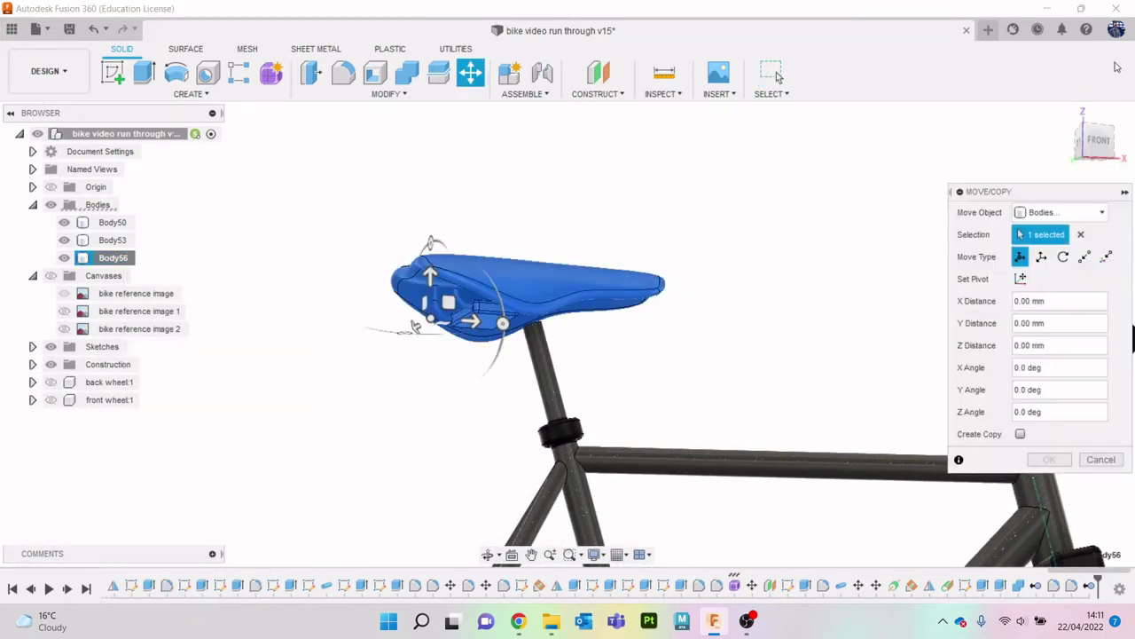
pyautogui.click(1098, 140)
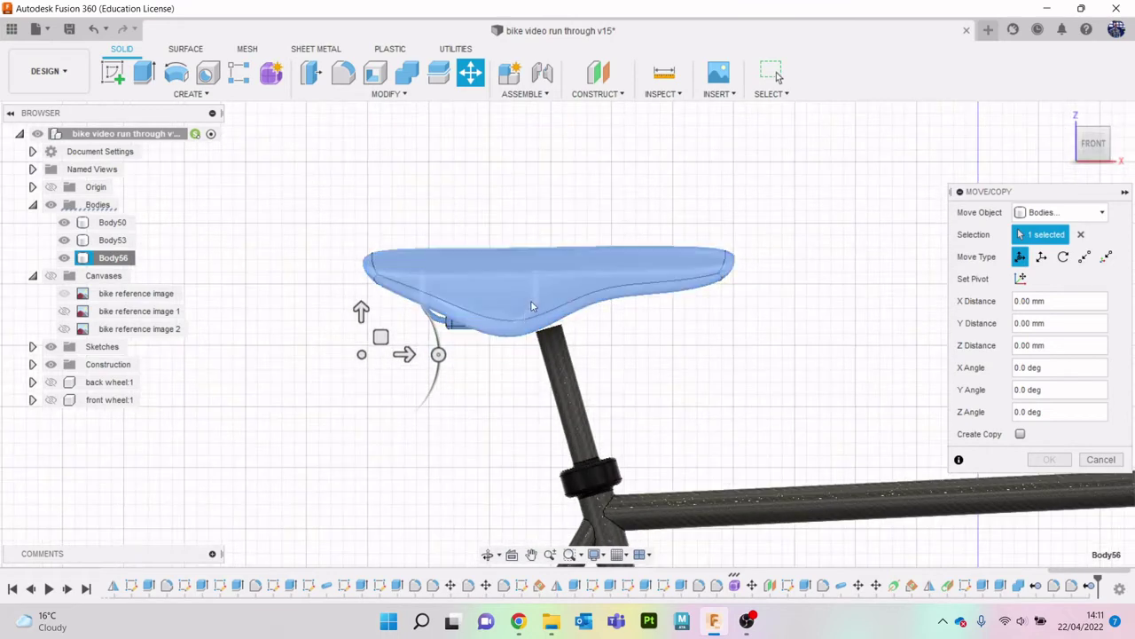
pyautogui.moveTo(403, 349); pyautogui.dragTo(463, 354)
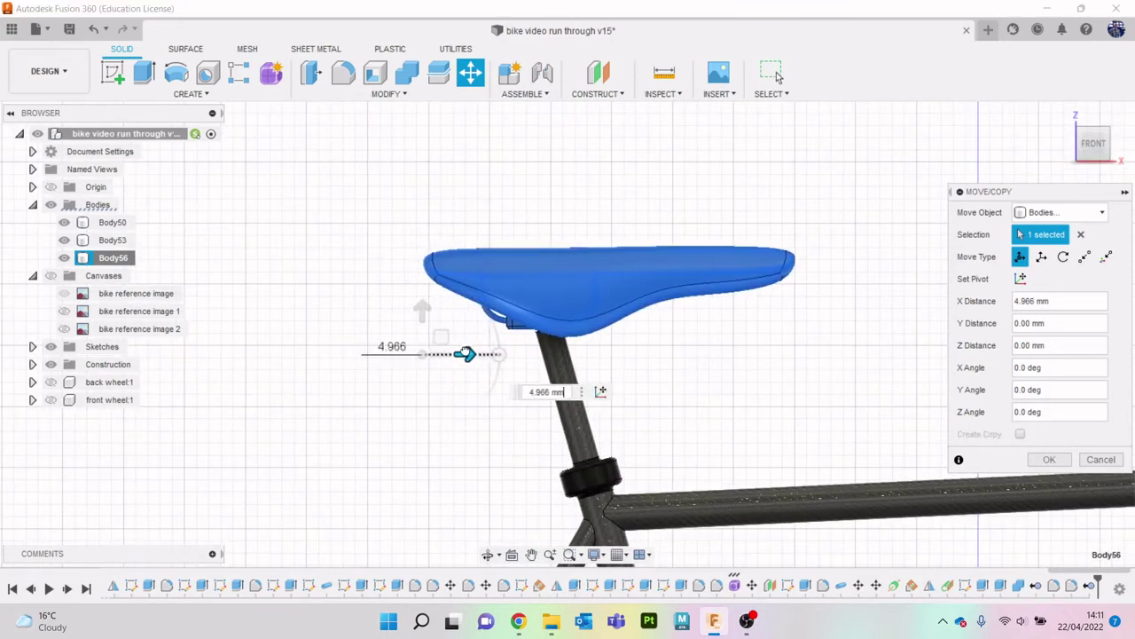
pyautogui.click(1084, 106)
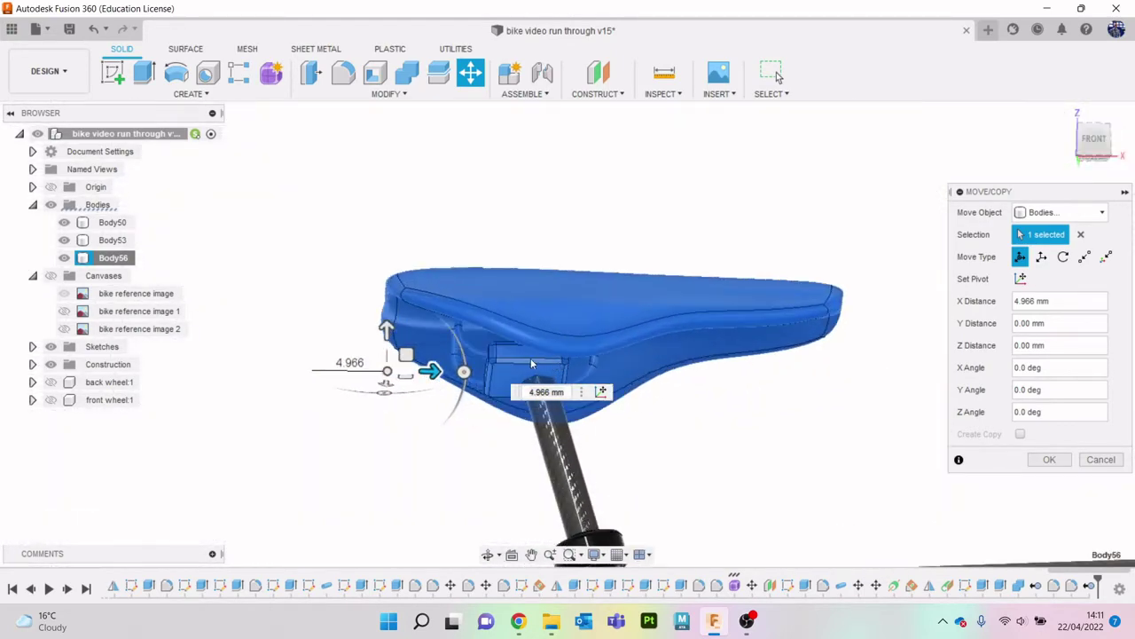
pyautogui.write('5.666')
pyautogui.moveTo(355, 378); pyautogui.dragTo(364, 378)
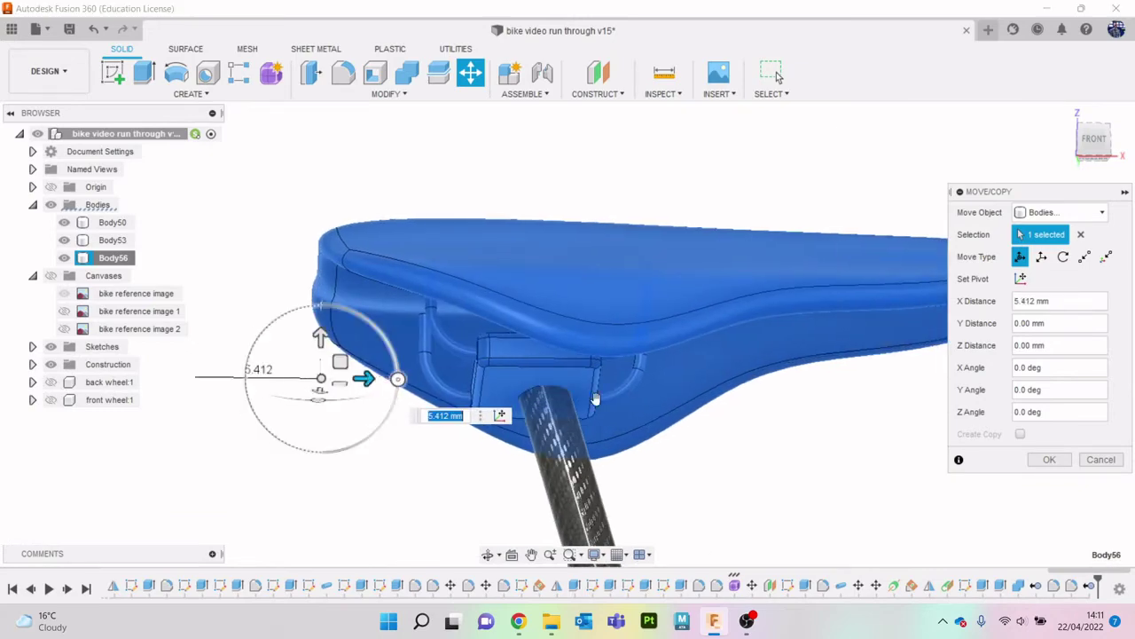
pyautogui.click(1065, 466)
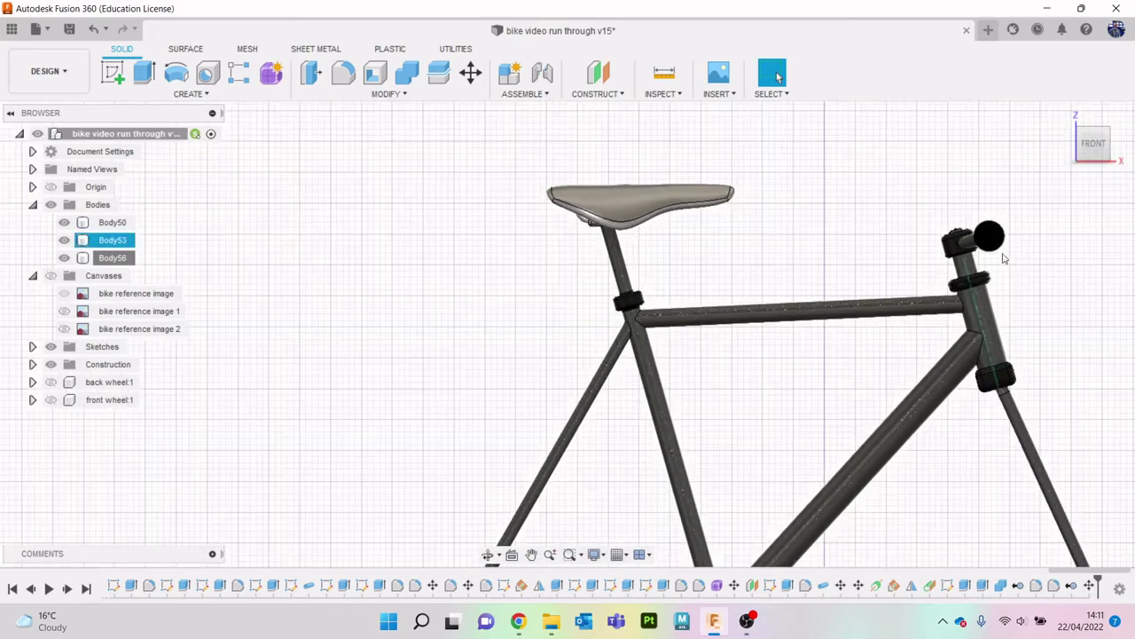
# Remove the stray Body58 from the design.
pyautogui.moveTo(1059, 263); pyautogui.dragTo(826, 213, button='middle')
pyautogui.scroll(2, 593, 203)
pyautogui.scroll(2, 522, 192)
pyautogui.scroll(1, 384, 224)
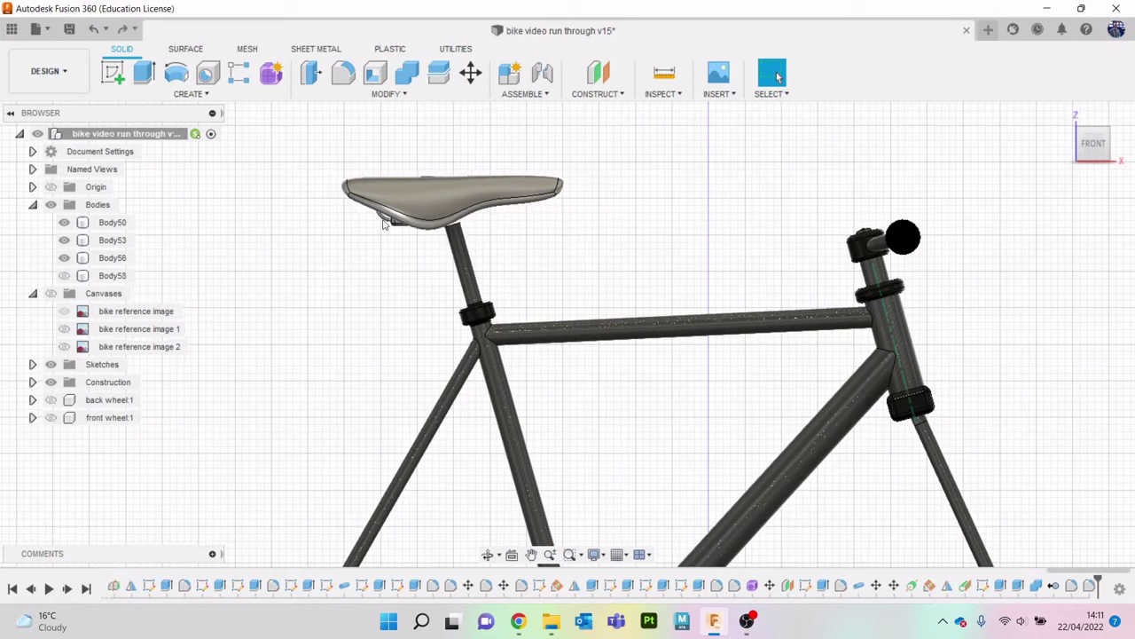
pyautogui.click(63, 275)
pyautogui.rightClick(112, 282)
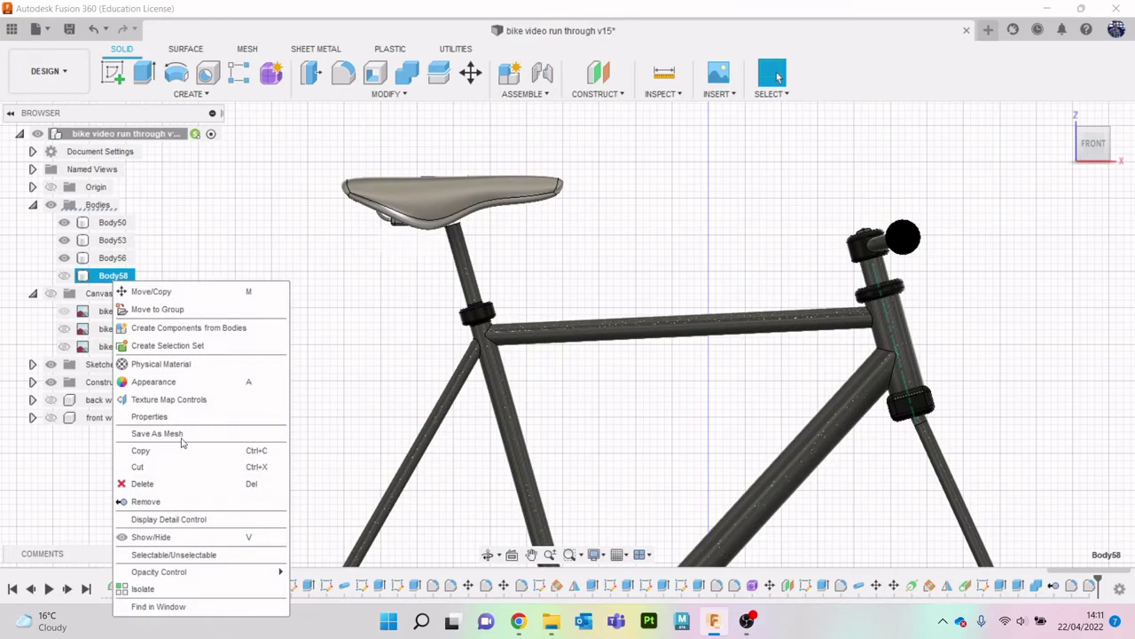
pyautogui.click(142, 502)
# Roll the timeline marker back before the latest features under the saddle.
pyautogui.moveTo(1086, 147)
pyautogui.mouseDown()
pyautogui.moveTo(1088, 116)
pyautogui.moveTo(1091, 142)
pyautogui.mouseUp()
pyautogui.scroll(3, 532, 266)
pyautogui.scroll(3, 594, 250)
pyautogui.scroll(3, 634, 260)
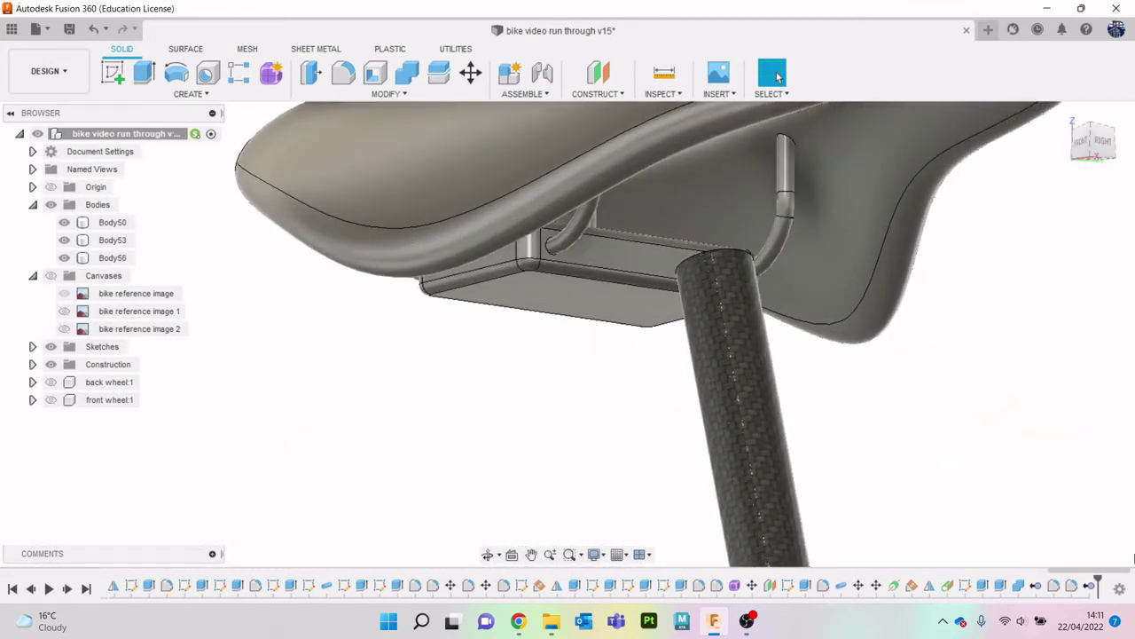
pyautogui.moveTo(1100, 575); pyautogui.dragTo(1044, 585)
# Extrude the clamp block's top face 5.537 mm upward as a Join into the saddle.
pyautogui.click(622, 255)
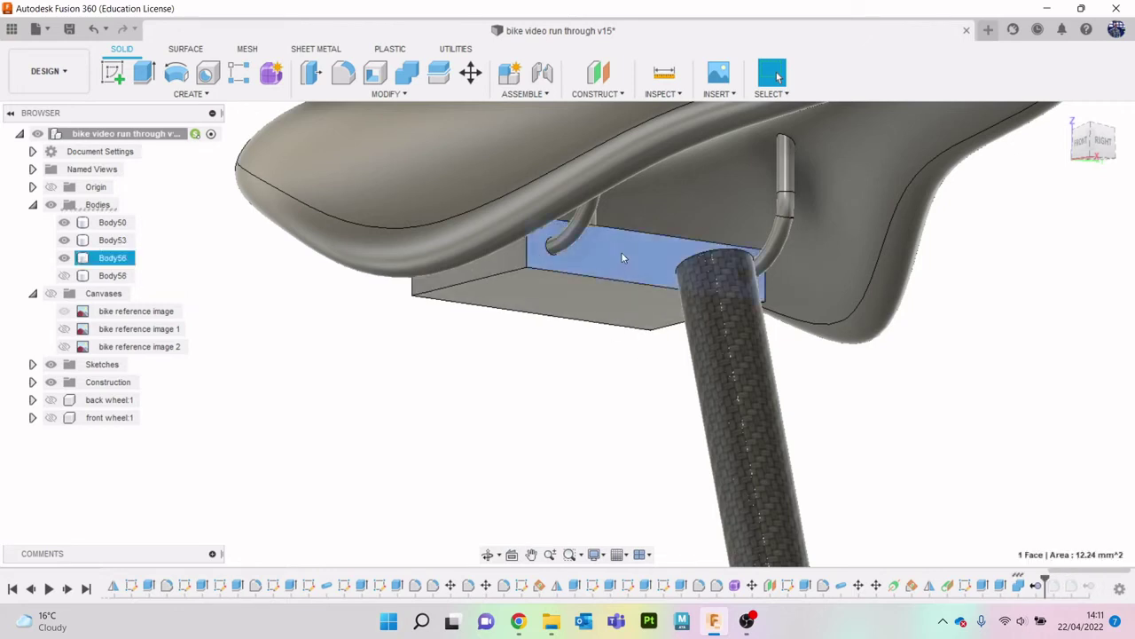
pyautogui.press('e')
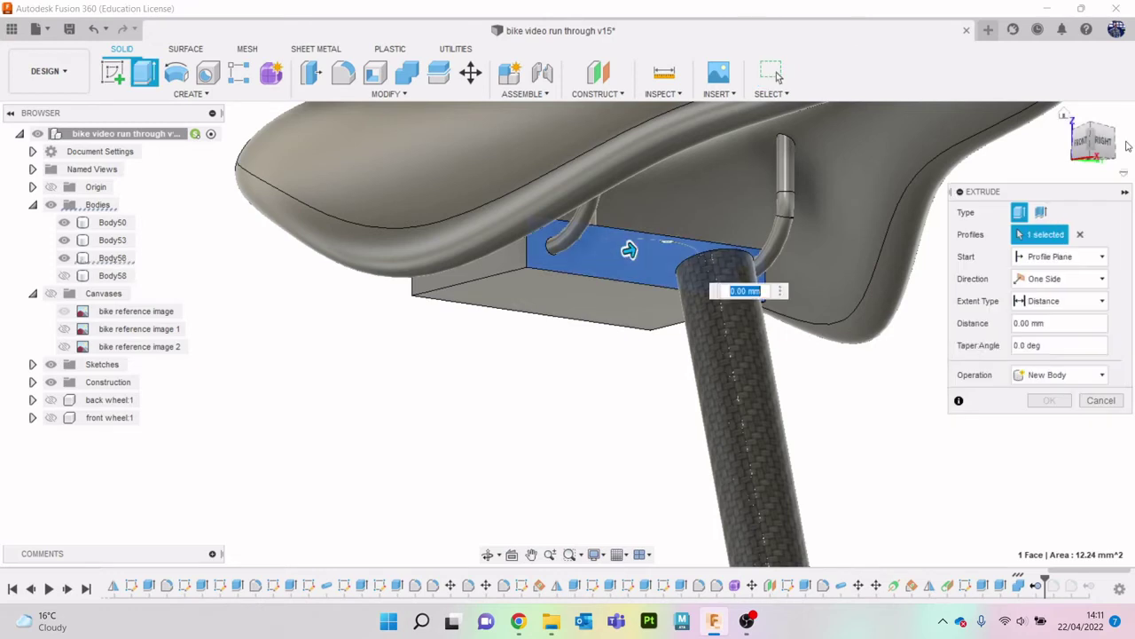
pyautogui.moveTo(626, 244)
pyautogui.mouseDown()
pyautogui.moveTo(729, 240)
pyautogui.moveTo(750, 221)
pyautogui.mouseUp()
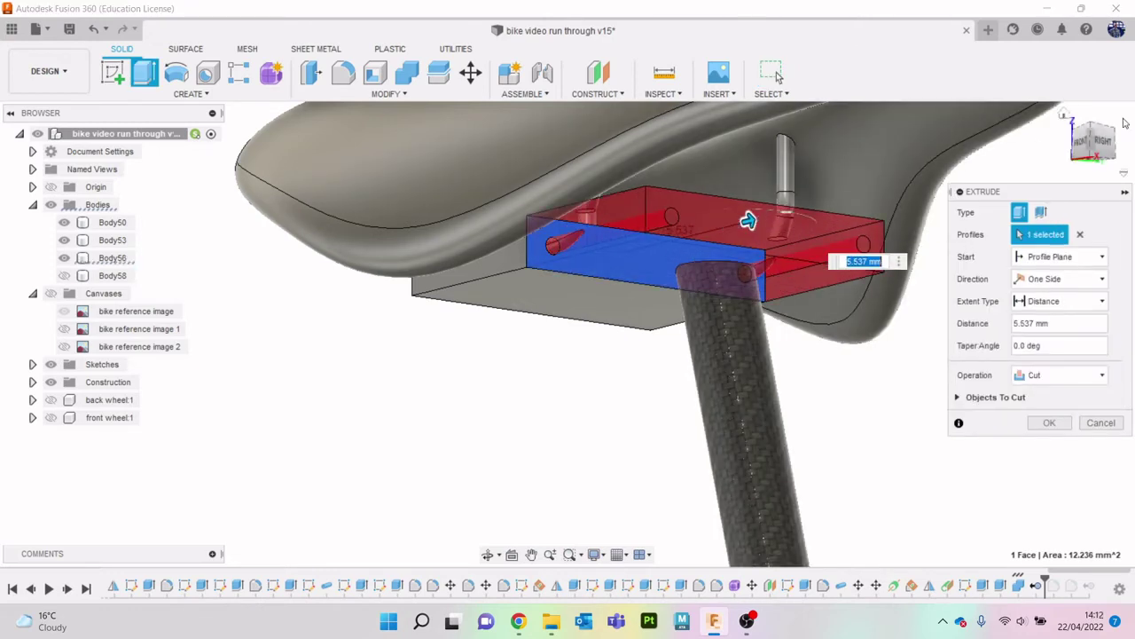
pyautogui.keyDown('shift'); pyautogui.moveTo(566, 329); pyautogui.dragTo(446, 453, button='middle'); pyautogui.keyUp('shift')
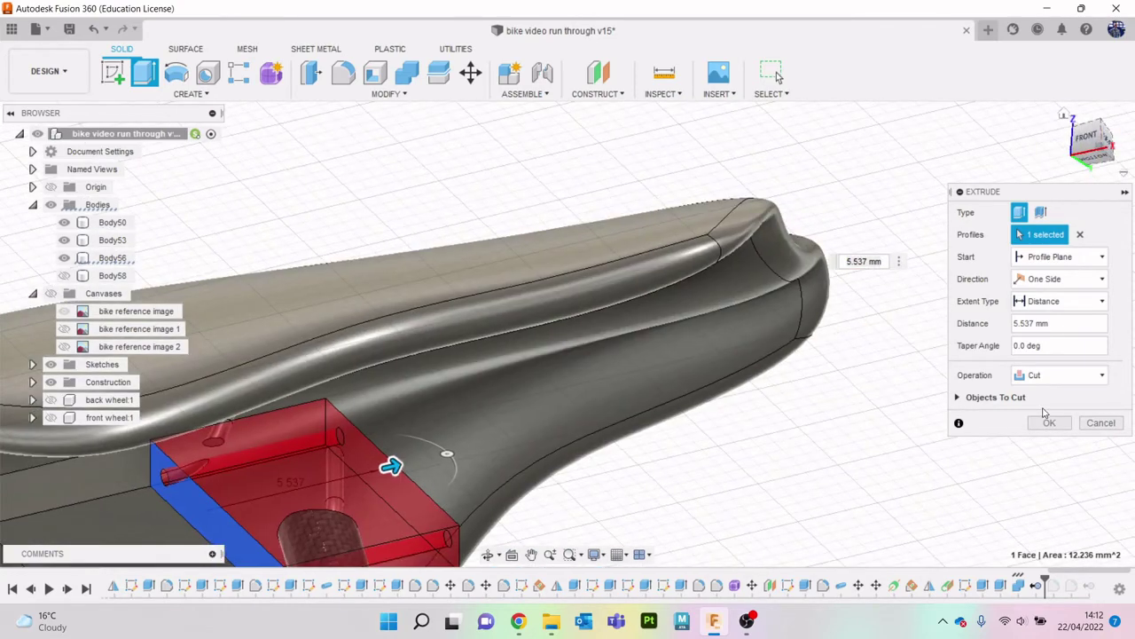
pyautogui.click(1055, 375)
pyautogui.click(1052, 393)
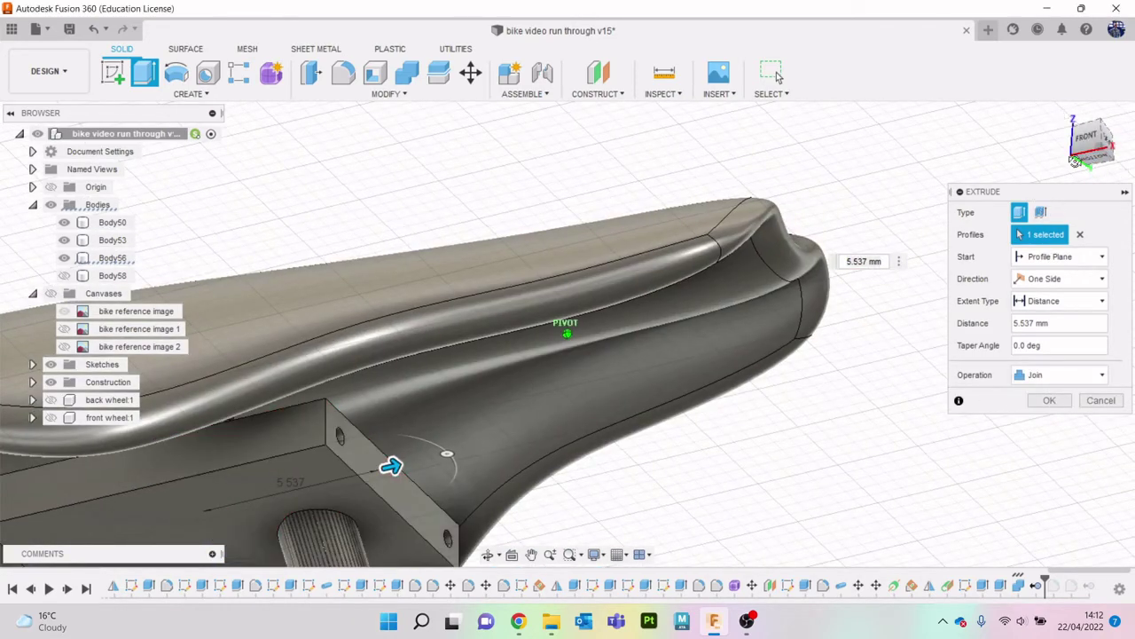
pyautogui.moveTo(391, 465)
pyautogui.keyDown('shift'); pyautogui.mouseDown(button='middle')
pyautogui.moveTo(222, 471)
pyautogui.moveTo(712, 339)
pyautogui.moveTo(608, 372)
pyautogui.moveTo(552, 461)
pyautogui.moveTo(487, 485)
pyautogui.moveTo(401, 441)
pyautogui.mouseUp(button='middle'); pyautogui.keyUp('shift')
pyautogui.scroll(-5, 769, 365)
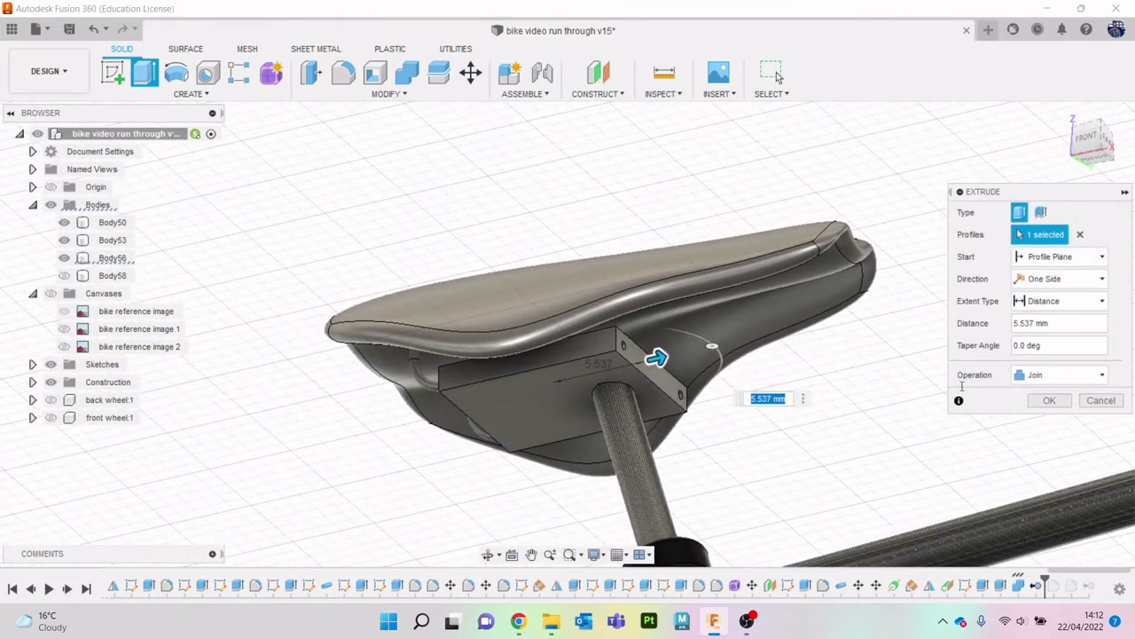
pyautogui.scroll(2, 964, 382)
pyautogui.scroll(3, 925, 397)
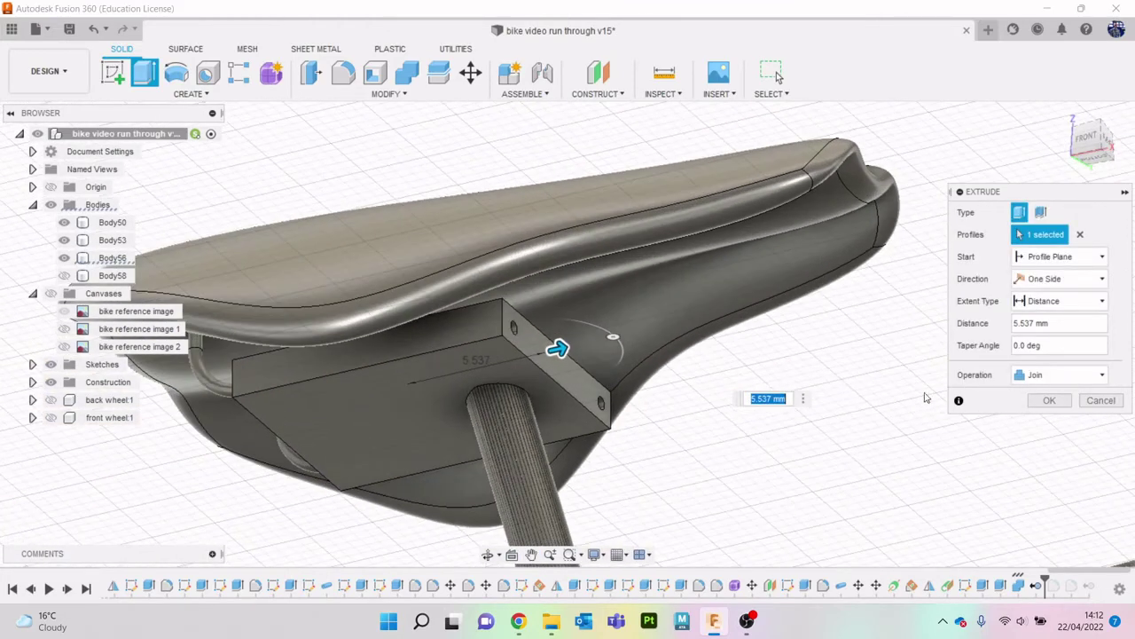
pyautogui.click(1035, 402)
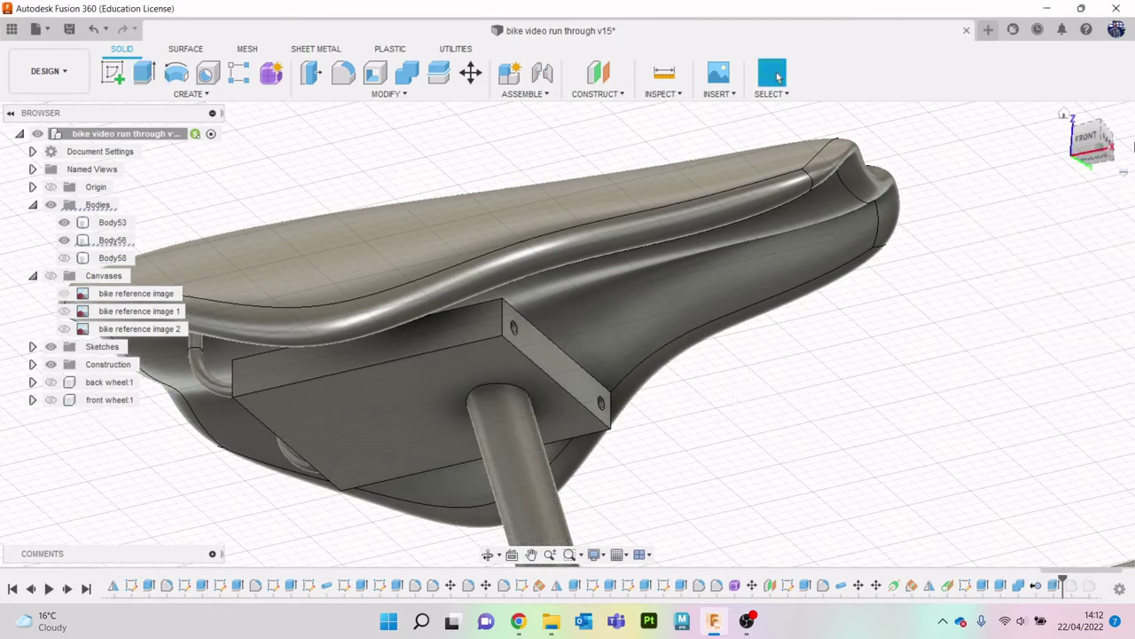
pyautogui.click(1082, 142)
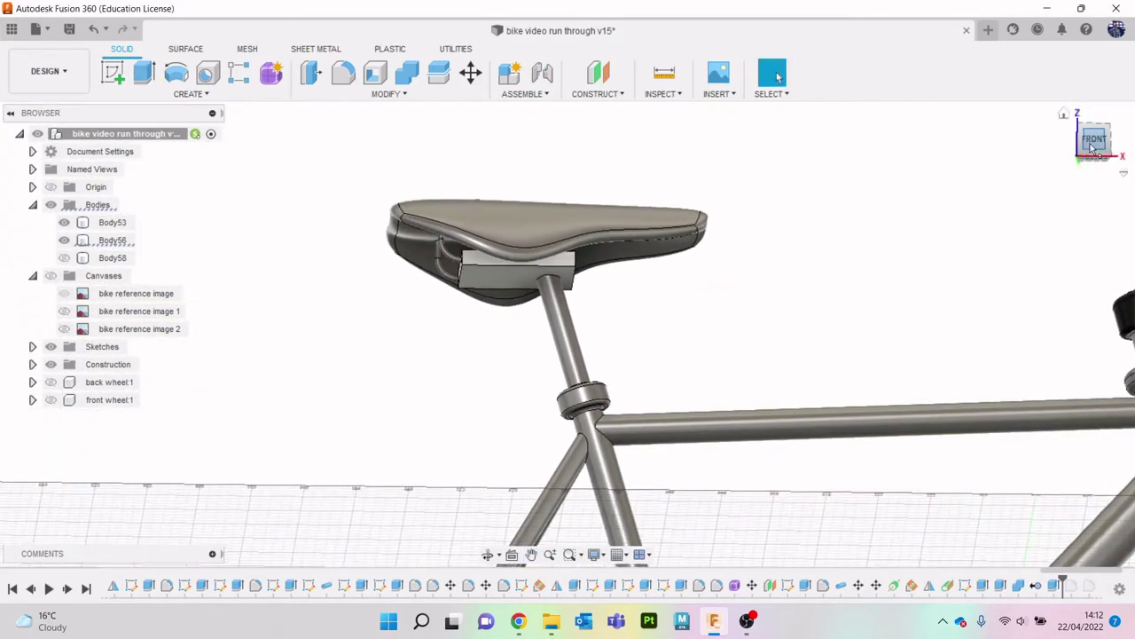
pyautogui.moveTo(568, 333)
pyautogui.keyDown('shift'); pyautogui.mouseDown(button='middle')
pyautogui.moveTo(692, 355)
pyautogui.moveTo(496, 333)
pyautogui.mouseUp(button='middle'); pyautogui.keyUp('shift')
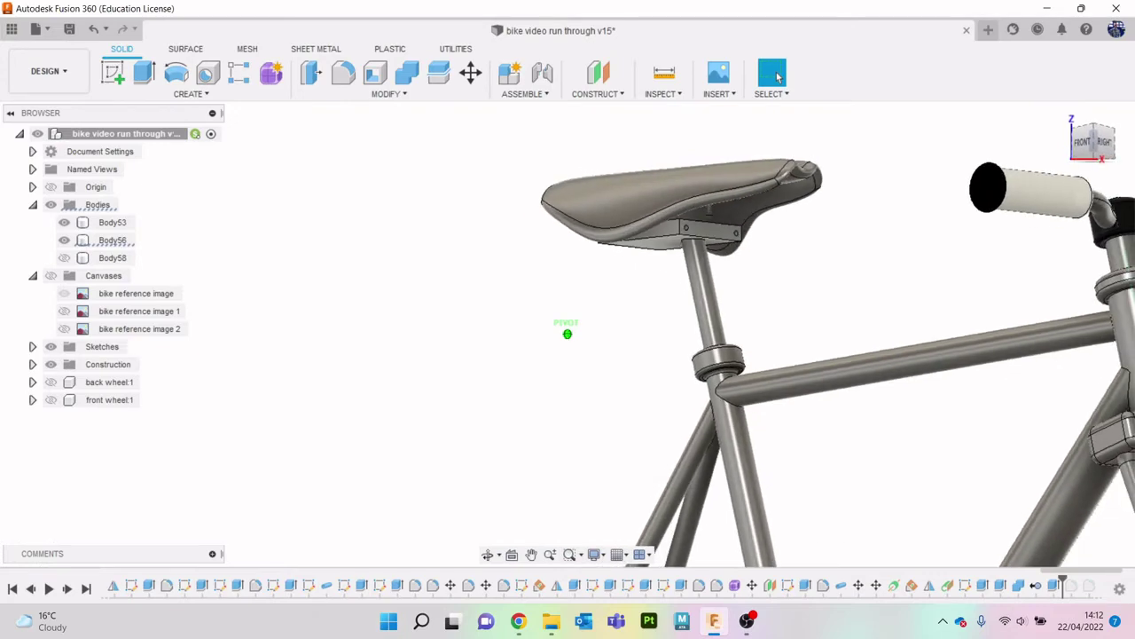
pyautogui.keyDown('shift'); pyautogui.moveTo(496, 333); pyautogui.dragTo(583, 228, button='middle'); pyautogui.keyUp('shift')
pyautogui.scroll(5, 834, 201)
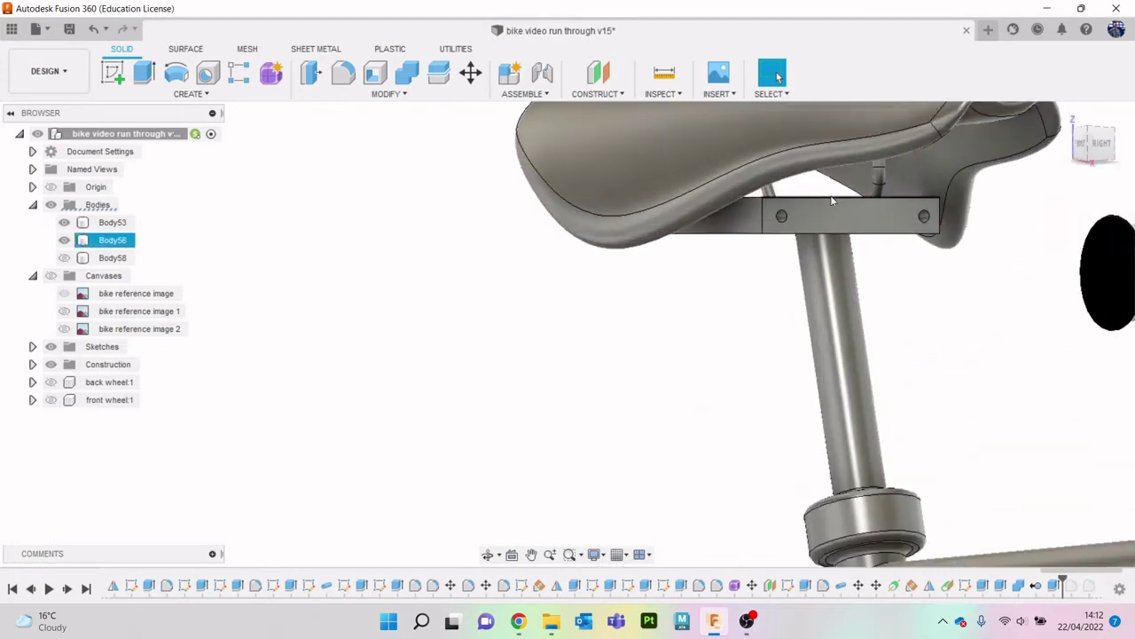
pyautogui.scroll(2, 833, 200)
pyautogui.keyDown('shift'); pyautogui.moveTo(532, 333); pyautogui.dragTo(568, 334, button='middle'); pyautogui.keyUp('shift')
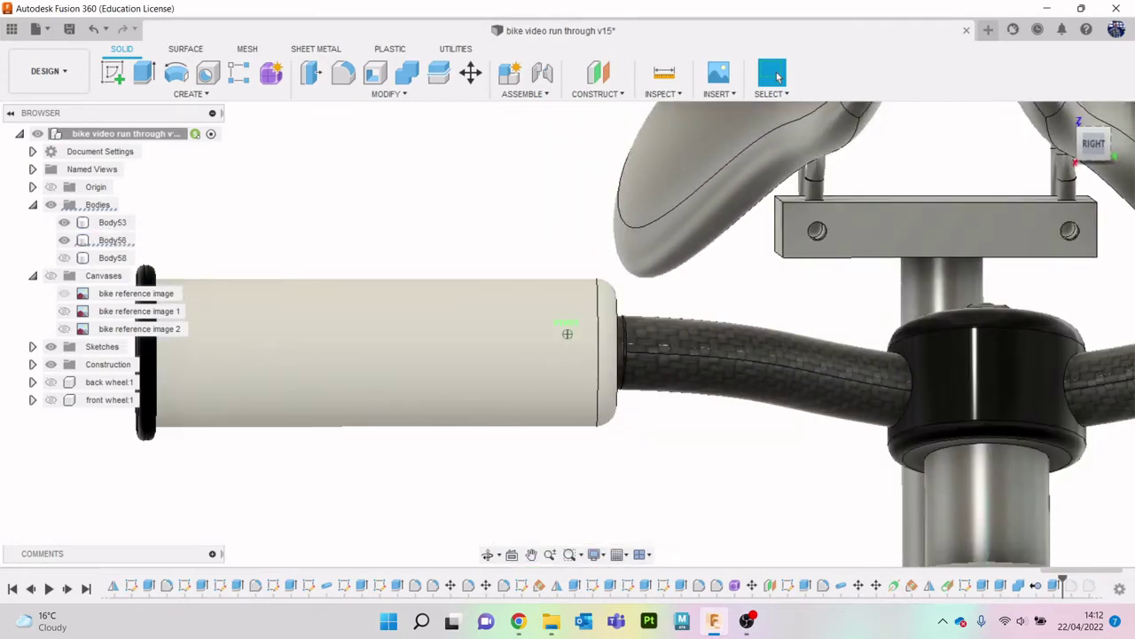
pyautogui.scroll(2, 825, 226)
pyautogui.scroll(2, 825, 226)
pyautogui.scroll(2, 825, 226)
pyautogui.scroll(1, 825, 226)
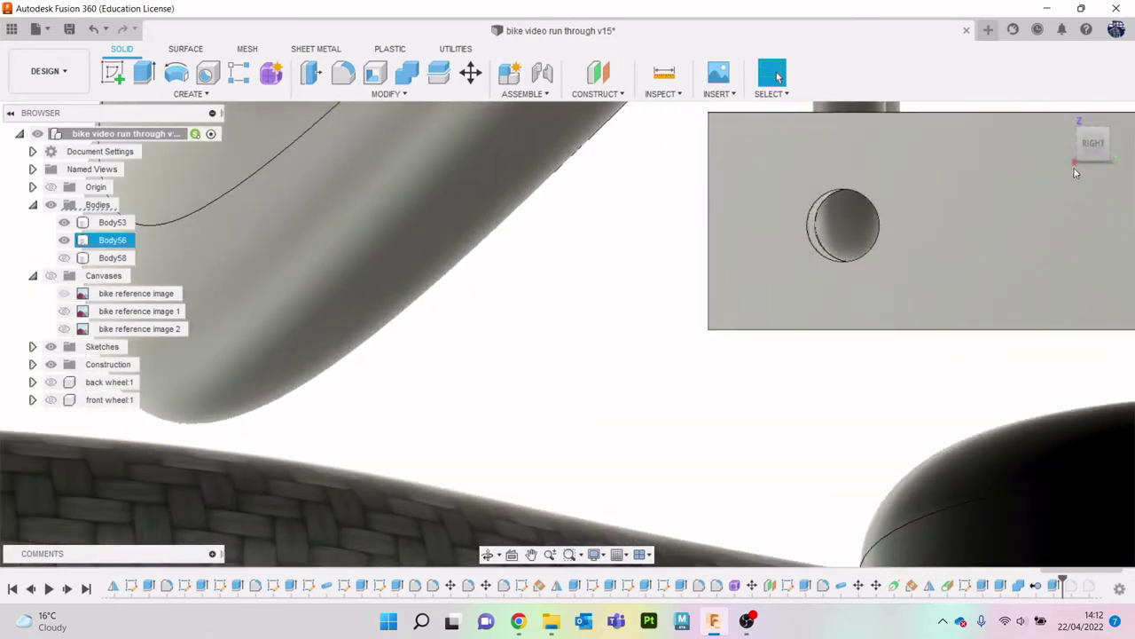
pyautogui.moveTo(1080, 146)
pyautogui.keyDown('shift'); pyautogui.mouseDown(button='middle')
pyautogui.moveTo(1080, 133)
pyautogui.moveTo(800, 355)
pyautogui.mouseUp(button='middle'); pyautogui.keyUp('shift')
pyautogui.moveTo(923, 362)
pyautogui.keyDown('shift'); pyautogui.mouseDown(button='middle')
pyautogui.moveTo(955, 329)
pyautogui.moveTo(733, 307)
pyautogui.moveTo(770, 285)
pyautogui.mouseUp(button='middle'); pyautogui.keyUp('shift')
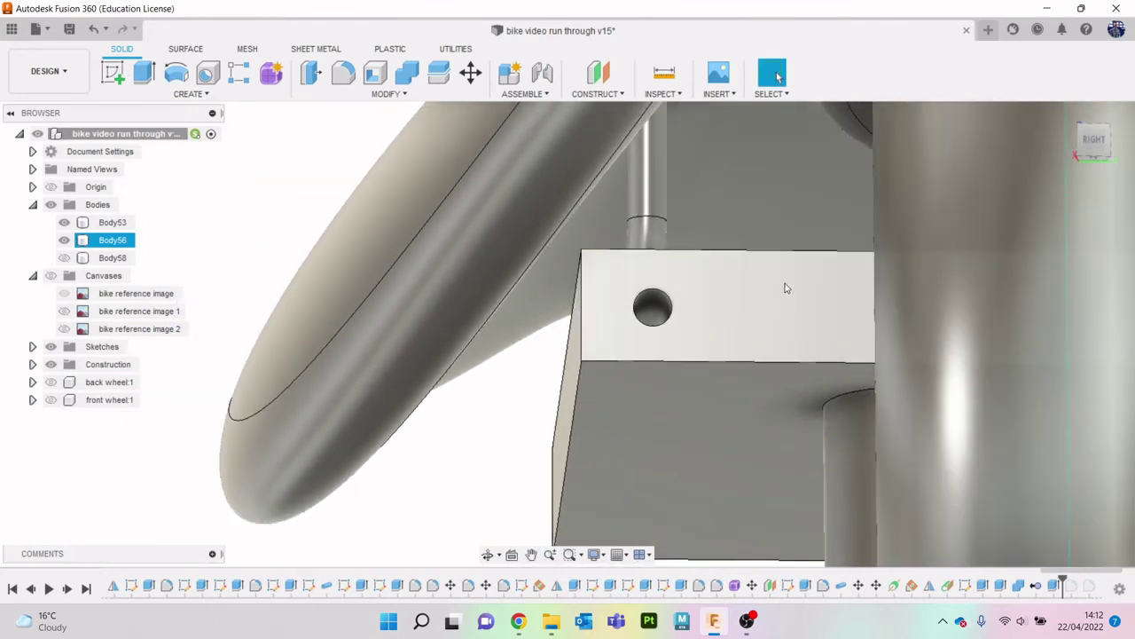
pyautogui.press('s')
# Sketch on the clamp's side face and extrude both bolt-hole circle profiles a short distance.
pyautogui.click(737, 289)
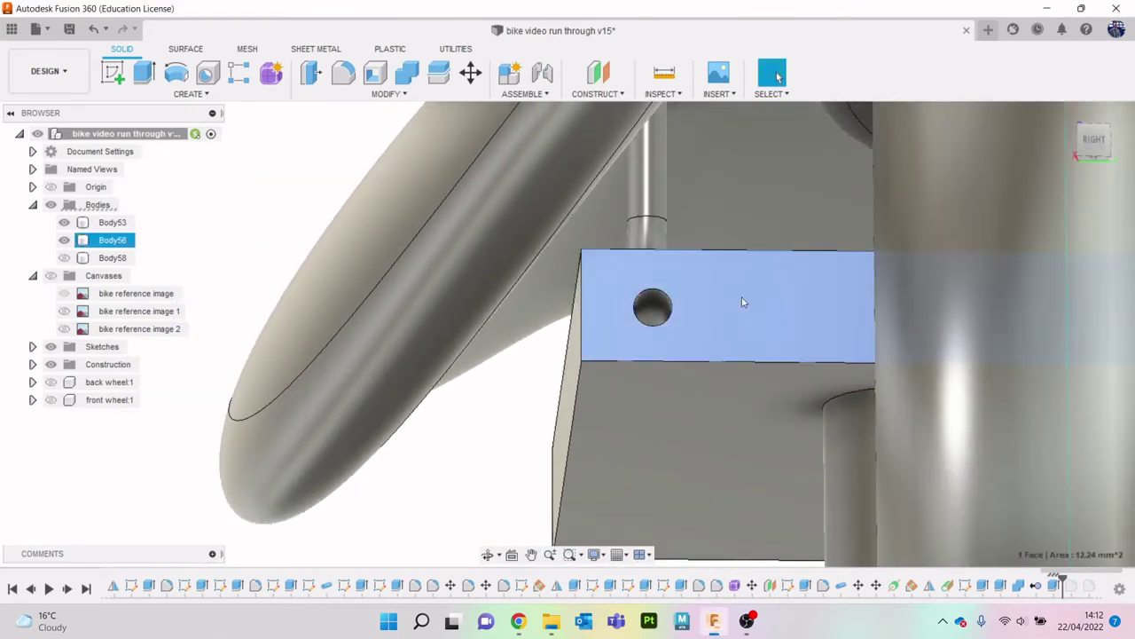
pyautogui.click(112, 72)
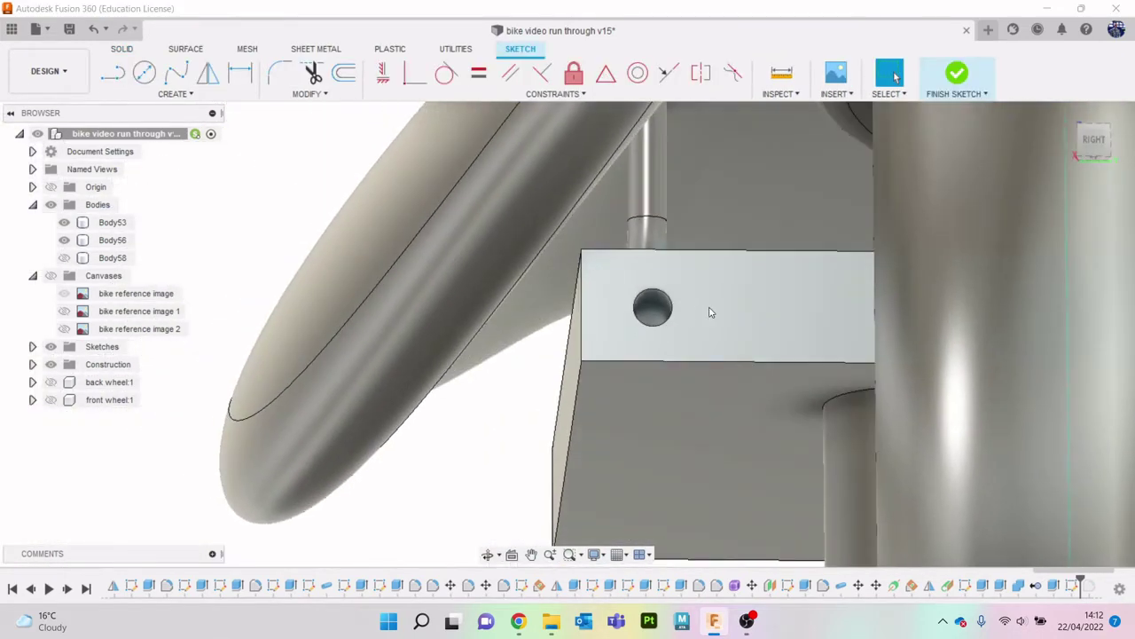
pyautogui.press('e')
pyautogui.moveTo(729, 318); pyautogui.dragTo(342, 278, button='middle')
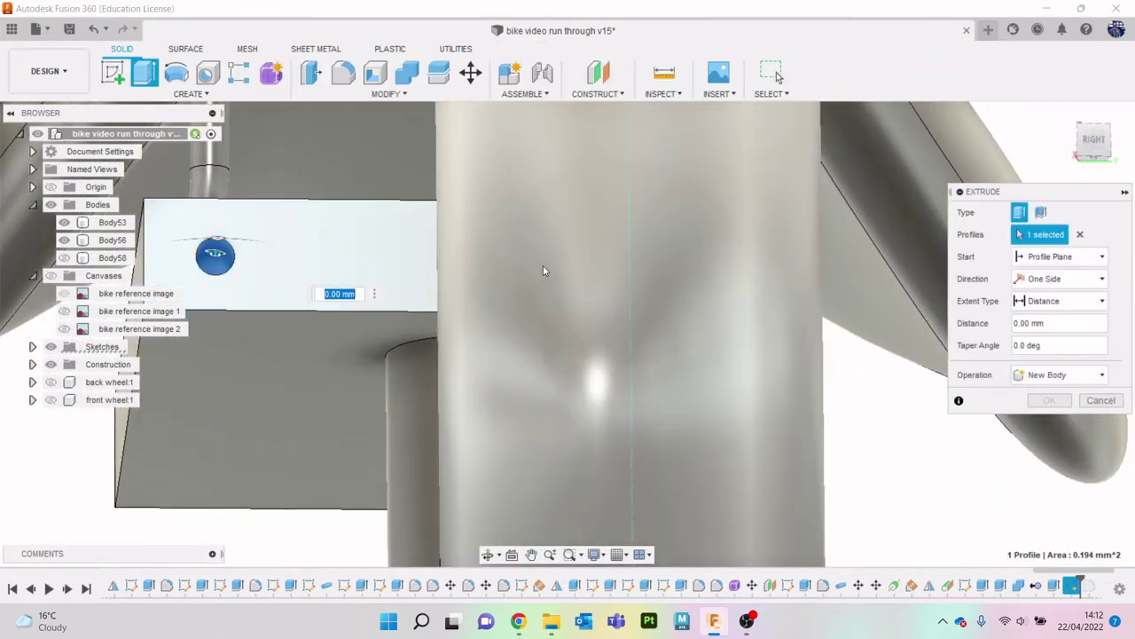
pyautogui.click(1086, 157)
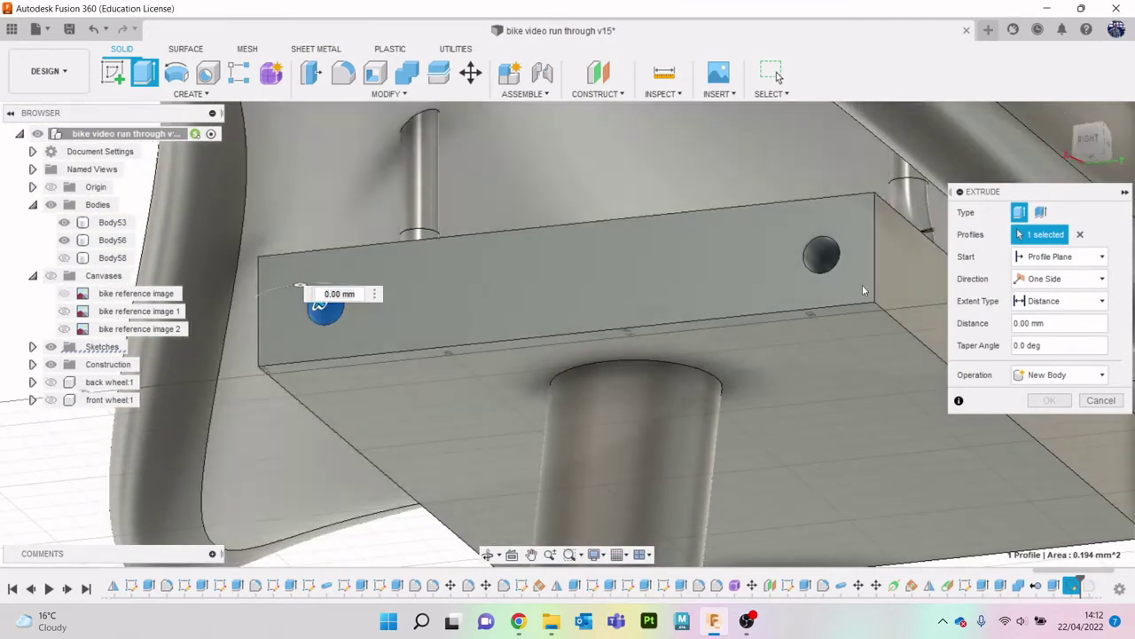
pyautogui.click(759, 284)
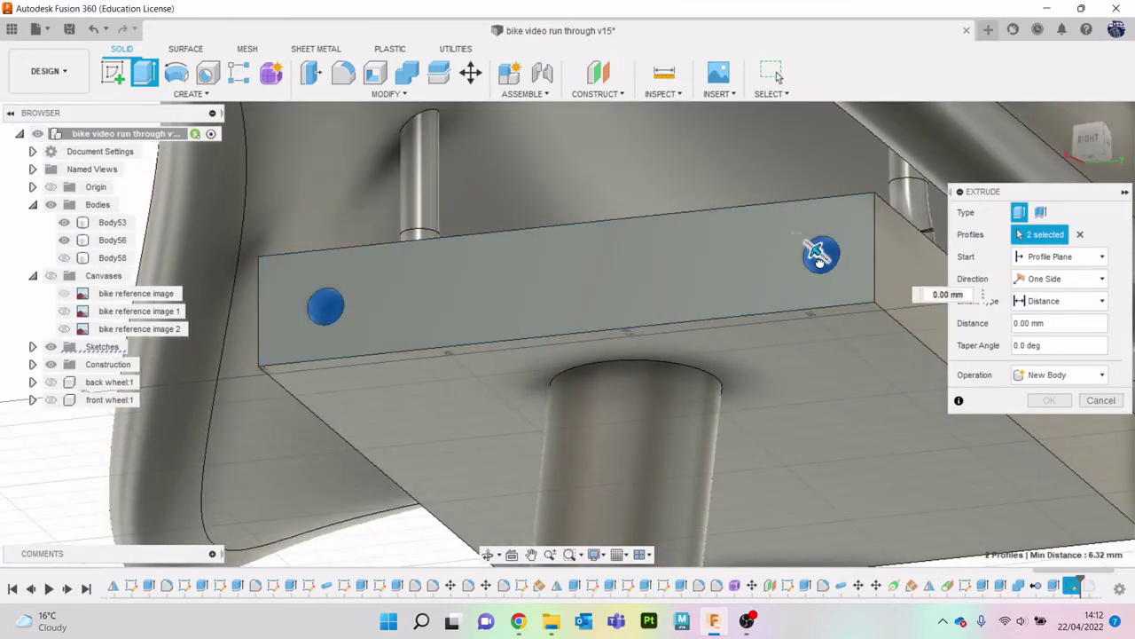
pyautogui.moveTo(835, 279); pyautogui.dragTo(852, 278)
pyautogui.click(1047, 401)
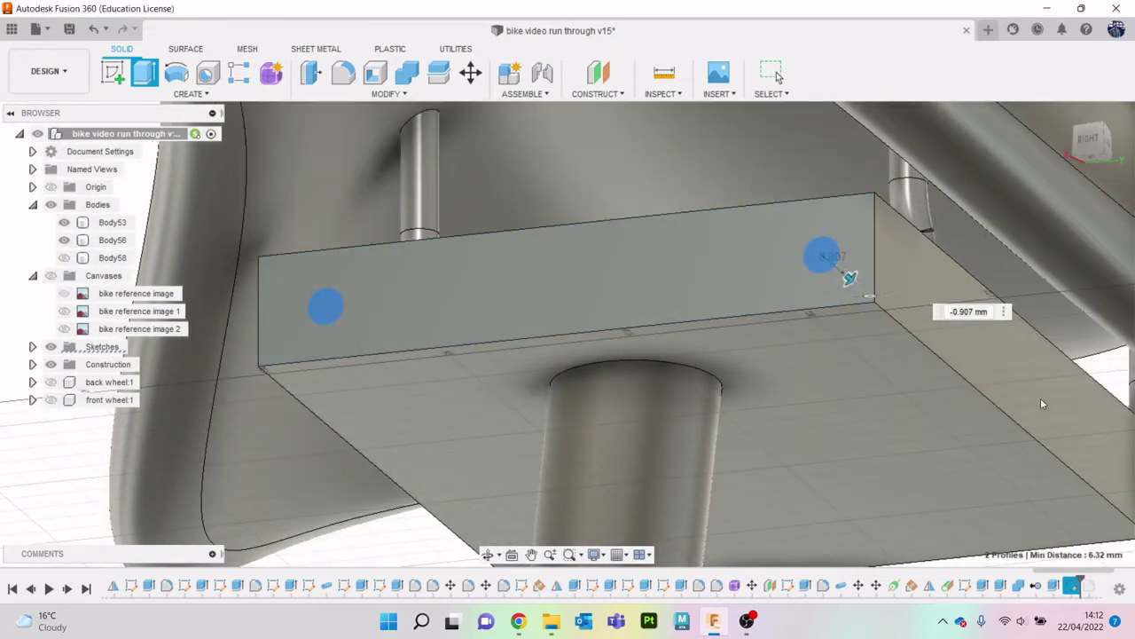
# Drag the timeline marker to the end to restore the full design history.
pyautogui.keyDown('shift'); pyautogui.moveTo(895, 324); pyautogui.dragTo(835, 330, button='middle'); pyautogui.keyUp('shift')
pyautogui.click(1073, 157)
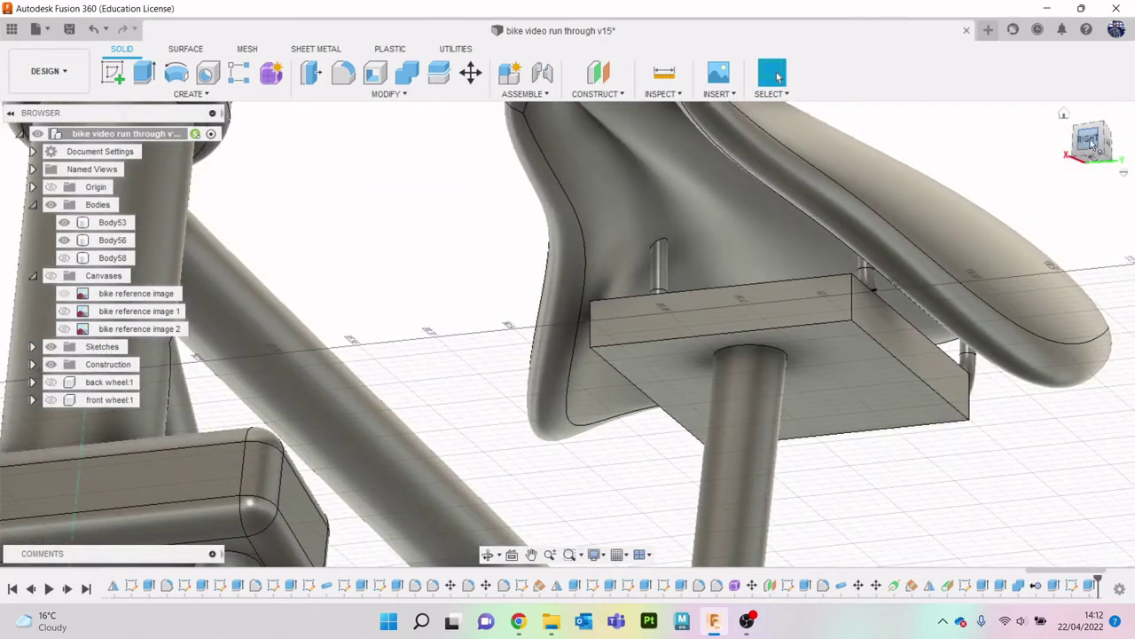
pyautogui.moveTo(568, 329)
pyautogui.keyDown('shift'); pyautogui.mouseDown(button='middle')
pyautogui.moveTo(749, 395)
pyautogui.moveTo(675, 304)
pyautogui.mouseUp(button='middle'); pyautogui.keyUp('shift')
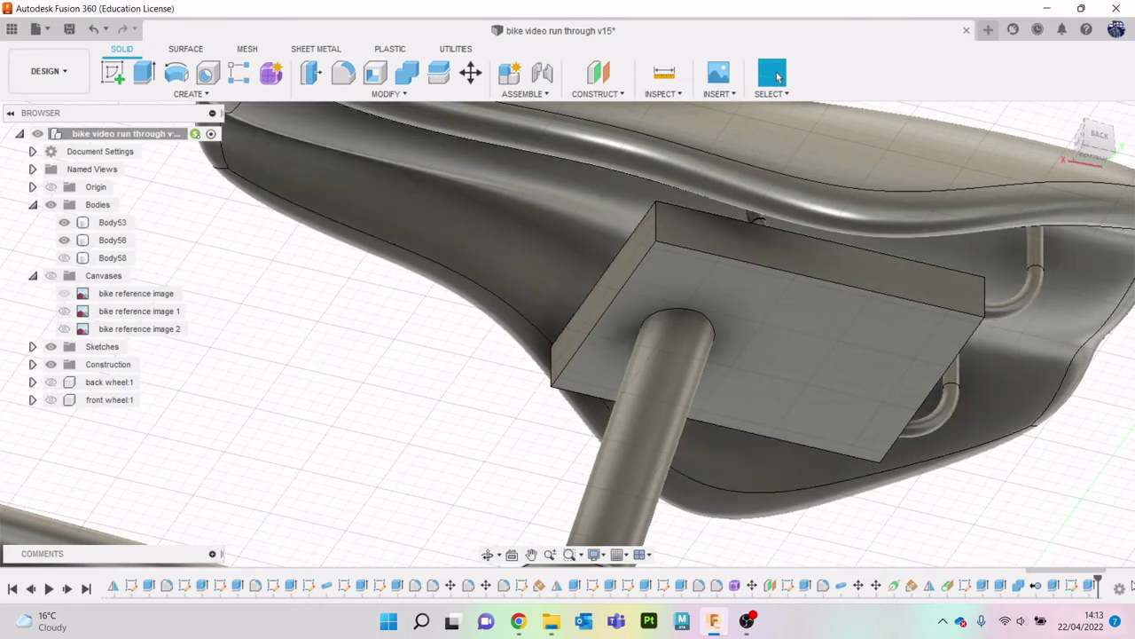
pyautogui.moveTo(1099, 577); pyautogui.dragTo(1132, 574)
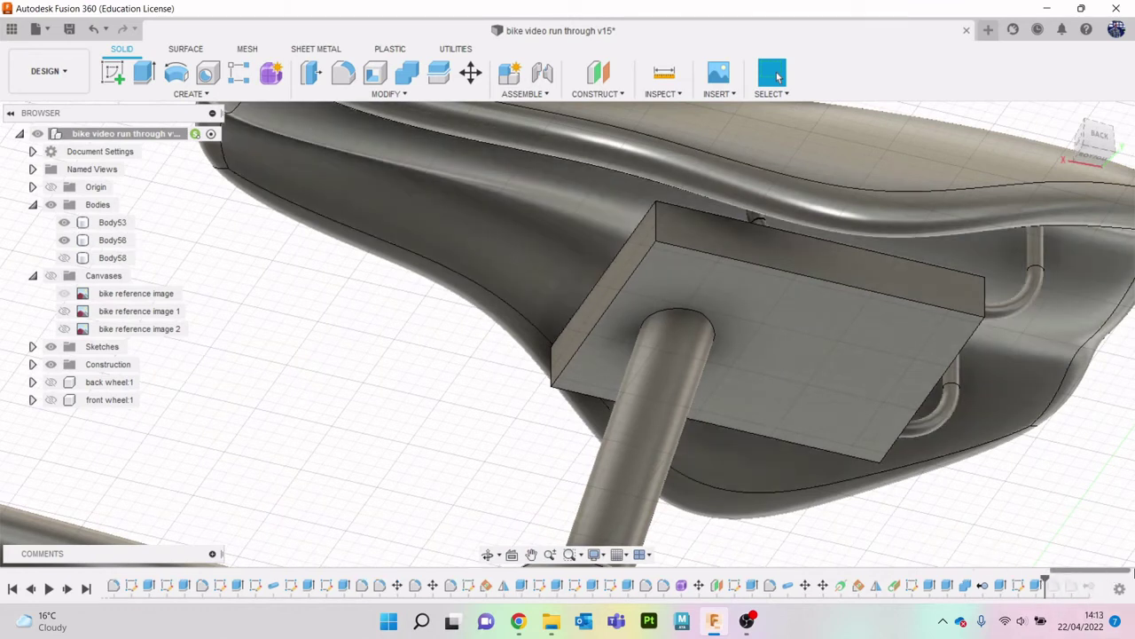
pyautogui.moveTo(1050, 585); pyautogui.dragTo(1080, 578)
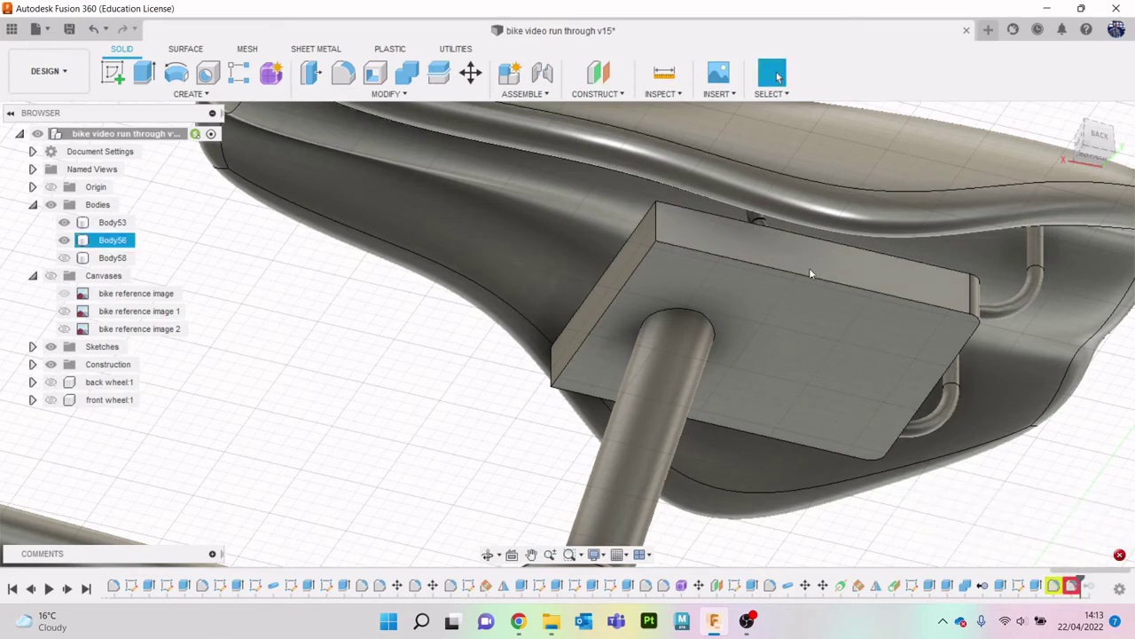
# Edit Fillet24 to add the block's right vertical edge and lower edge.
pyautogui.keyDown('shift'); pyautogui.moveTo(565, 333); pyautogui.dragTo(1133, 432, button='middle'); pyautogui.keyUp('shift')
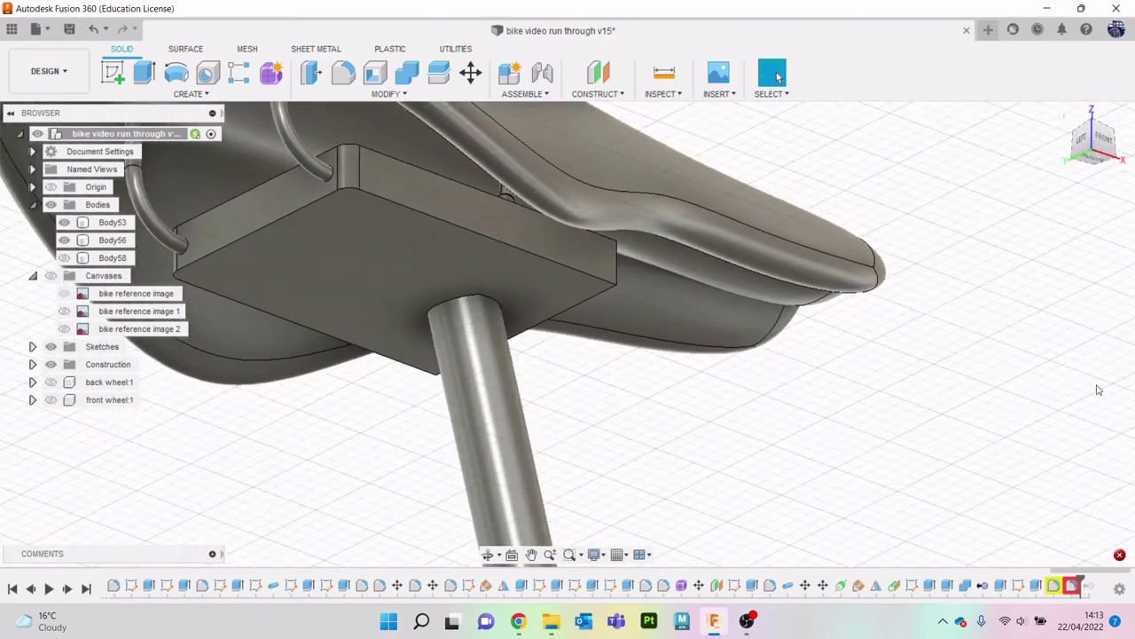
pyautogui.rightClick(1055, 587)
pyautogui.click(1029, 433)
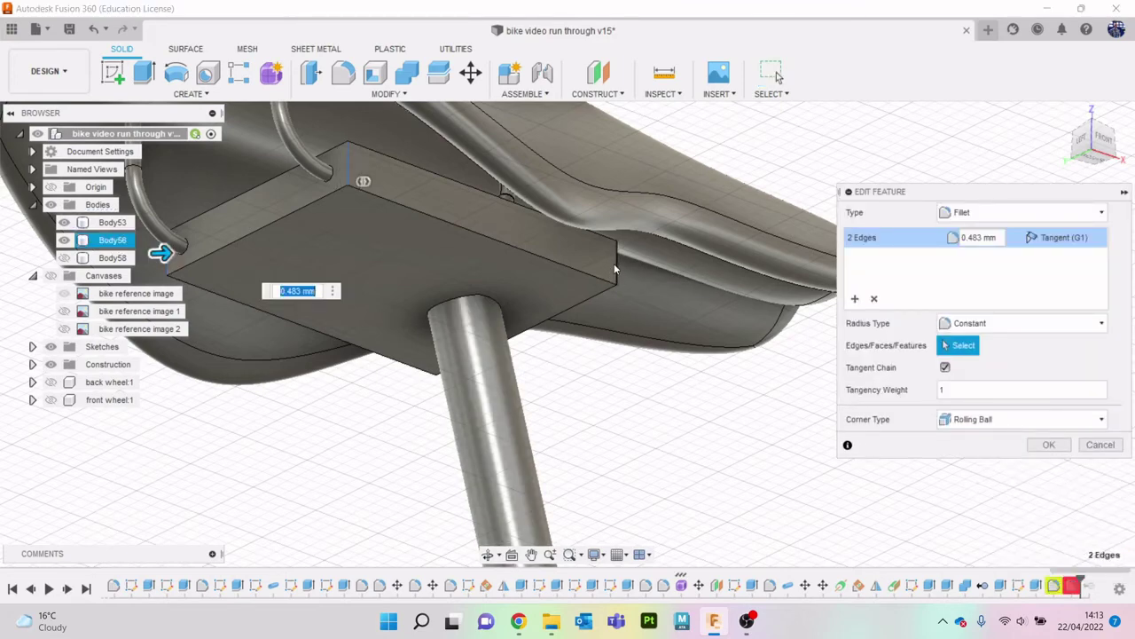
pyautogui.click(613, 263)
pyautogui.keyDown('shift'); pyautogui.moveTo(562, 322); pyautogui.dragTo(413, 351, button='middle'); pyautogui.keyUp('shift')
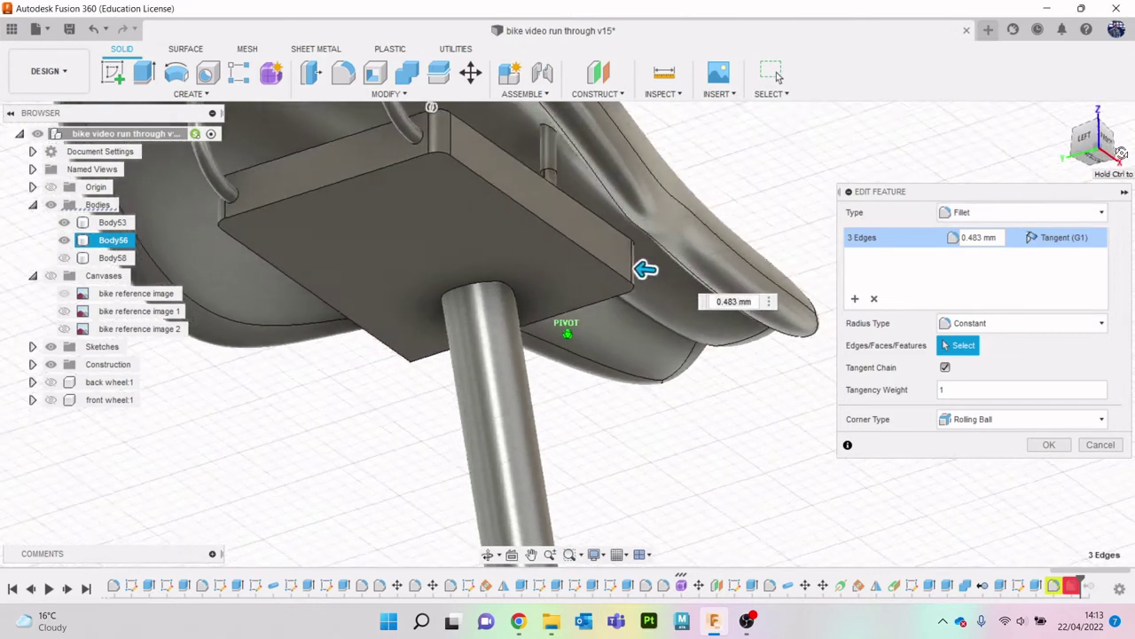
pyautogui.click(413, 351)
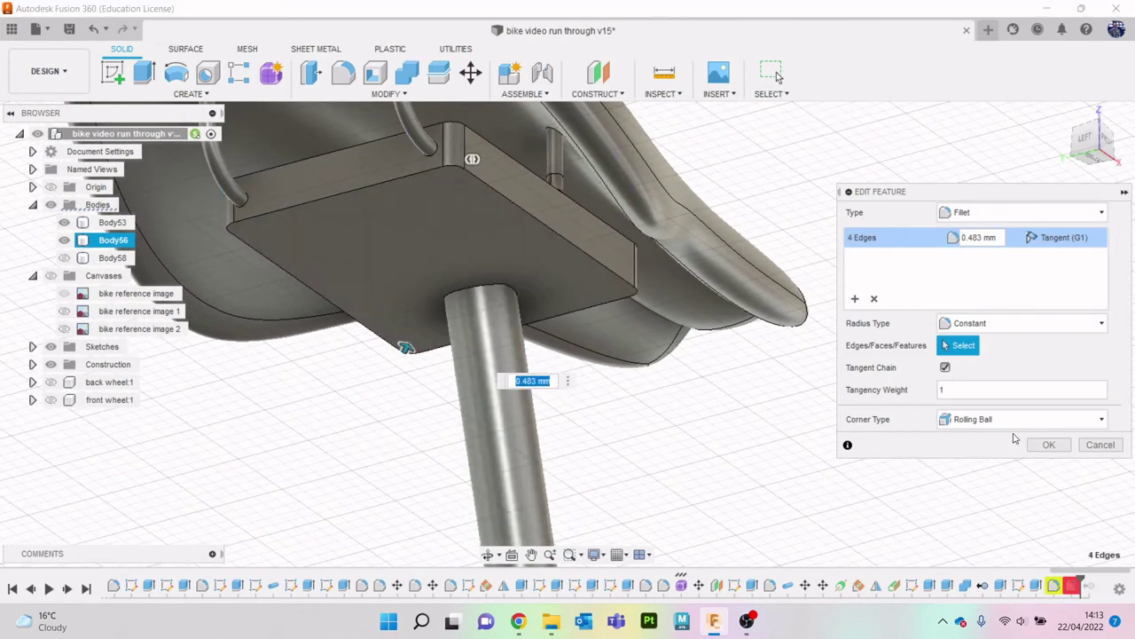
pyautogui.click(1044, 446)
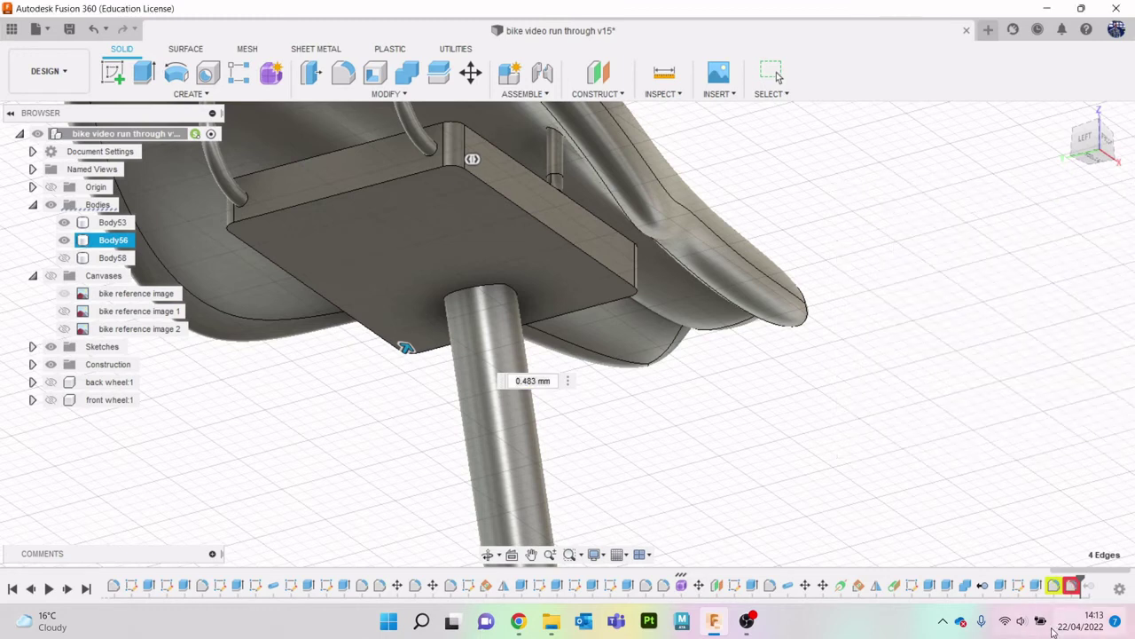
# Reopen the failing Fillet25 to review its error, then cancel the edit.
pyautogui.rightClick(1072, 586)
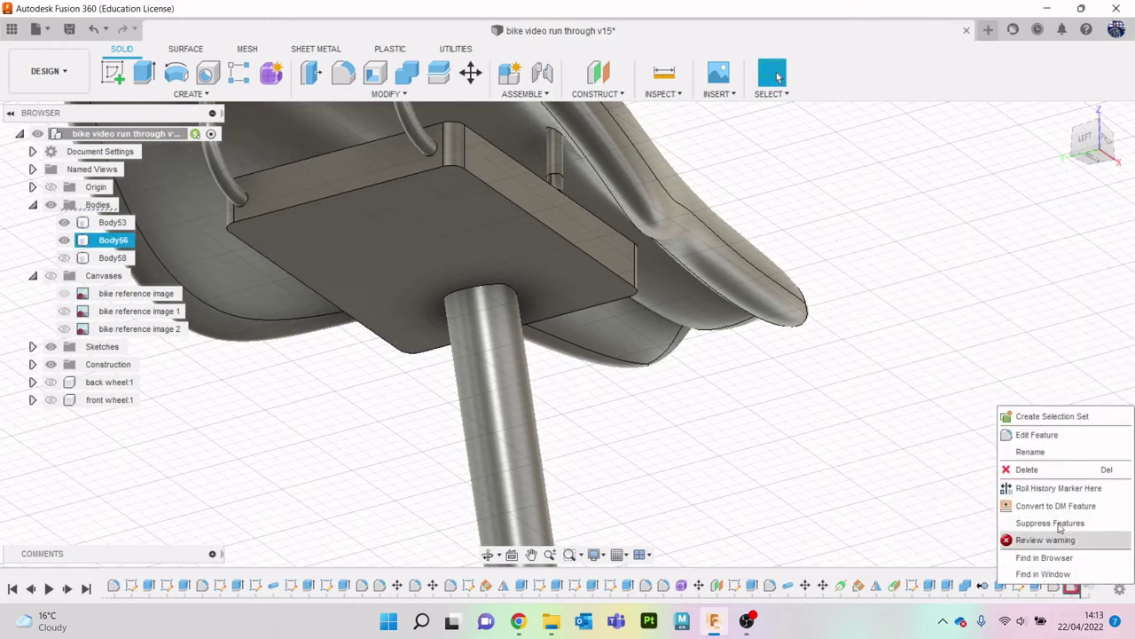
pyautogui.click(1066, 440)
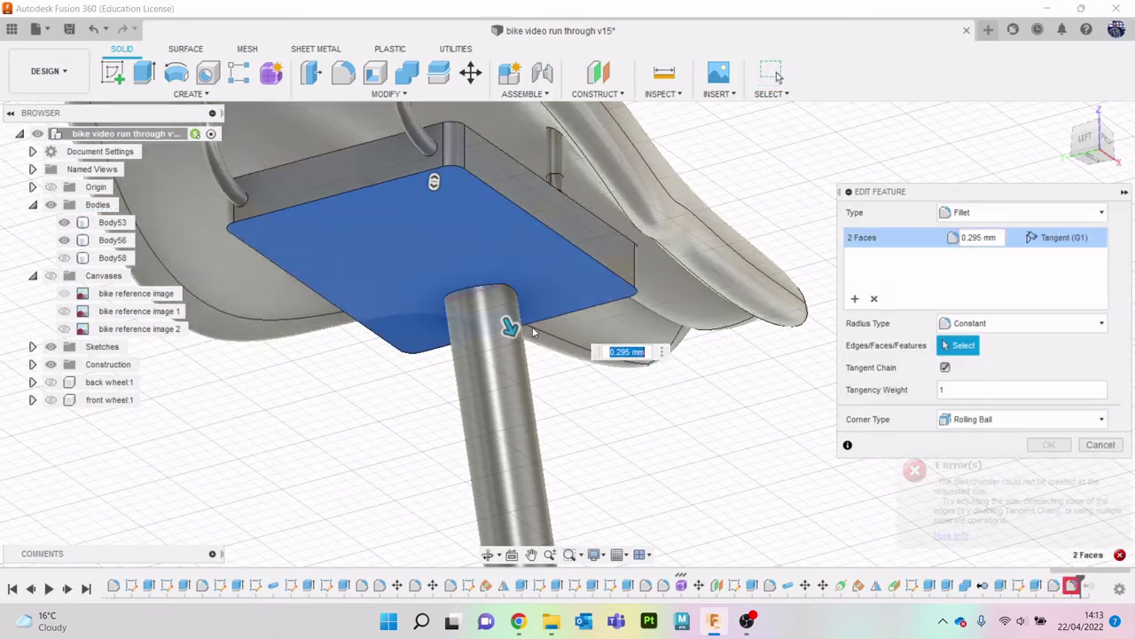
pyautogui.moveTo(1089, 155); pyautogui.dragTo(1095, 169)
pyautogui.scroll(-5, 734, 451)
pyautogui.moveTo(734, 451); pyautogui.dragTo(597, 290, button='middle')
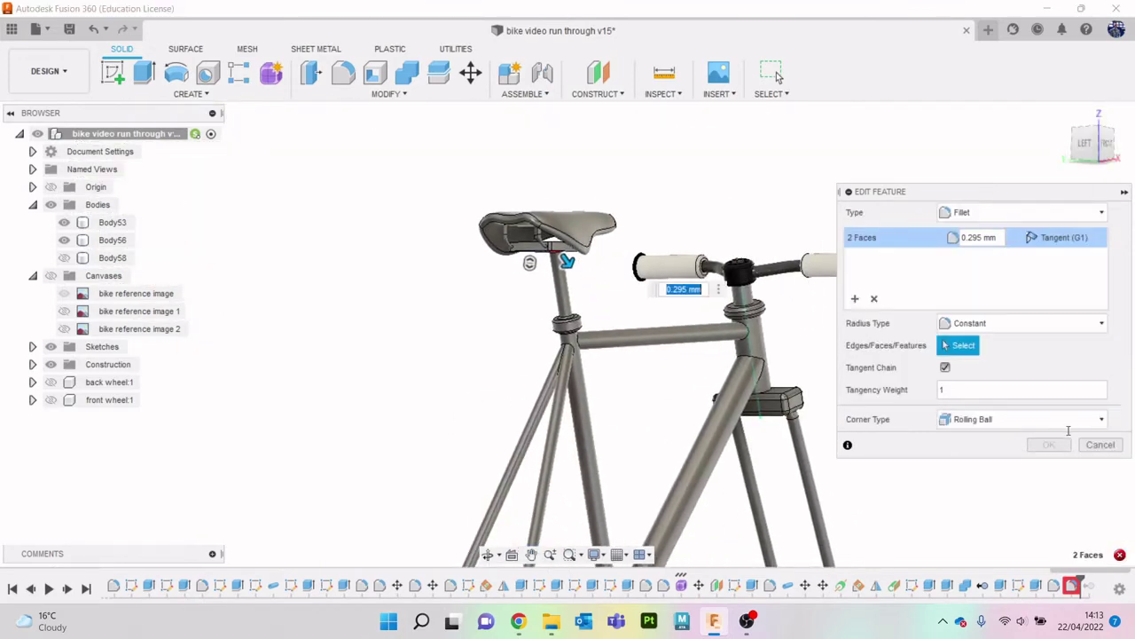
pyautogui.press('Escape')
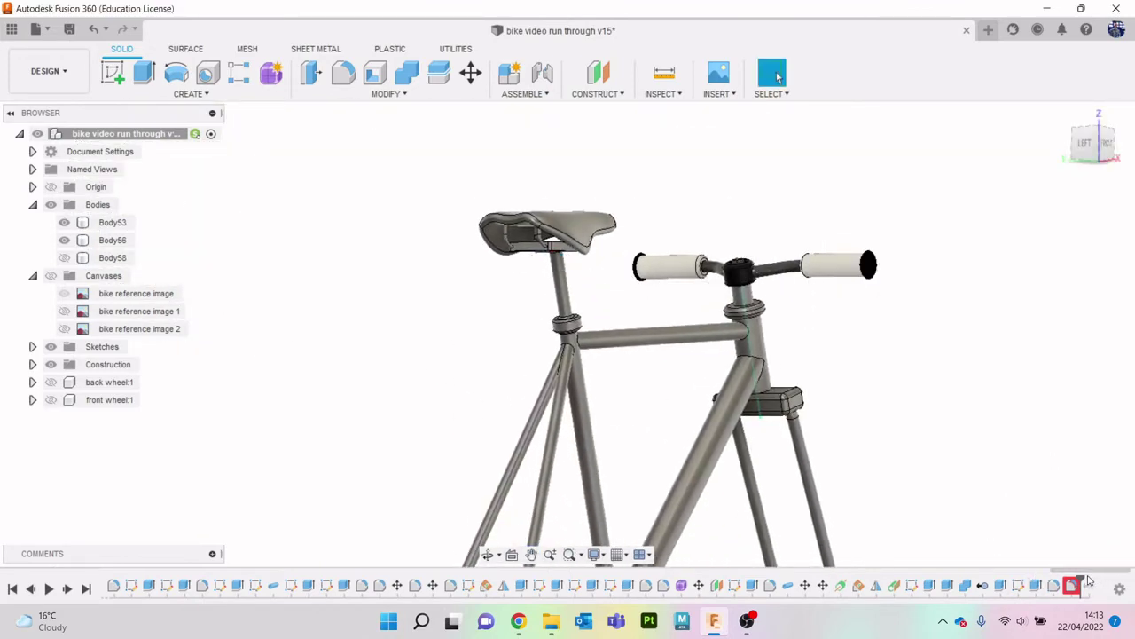
# Edit Extrude35 so its operation creates a New Body instead of joining.
pyautogui.rightClick(1041, 588)
pyautogui.click(1063, 434)
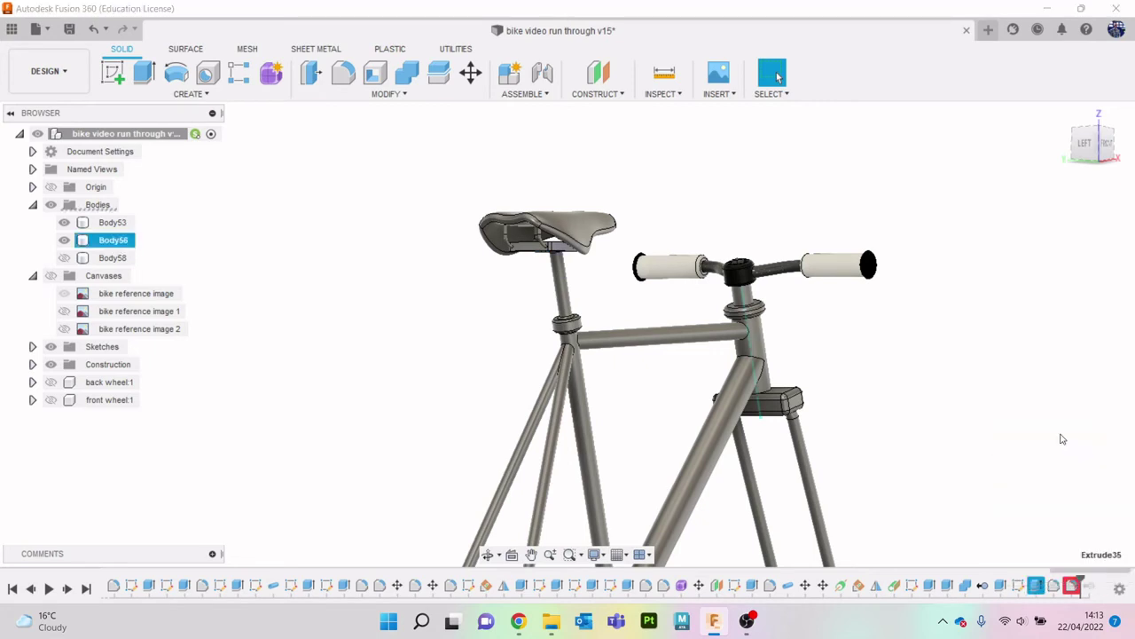
pyautogui.scroll(2, 621, 312)
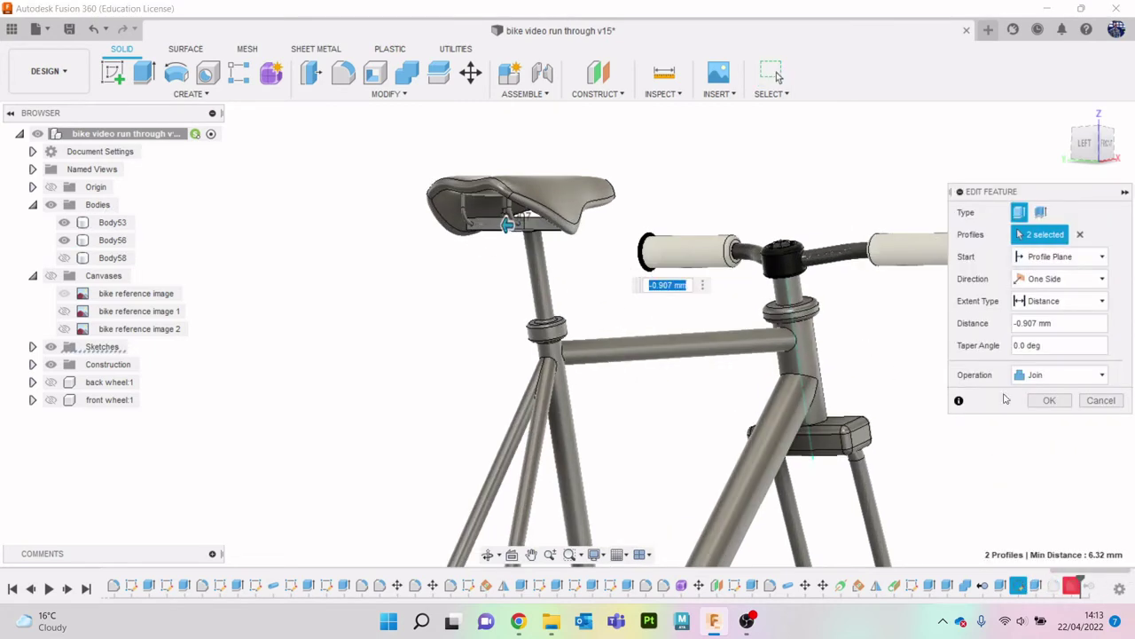
pyautogui.click(1049, 375)
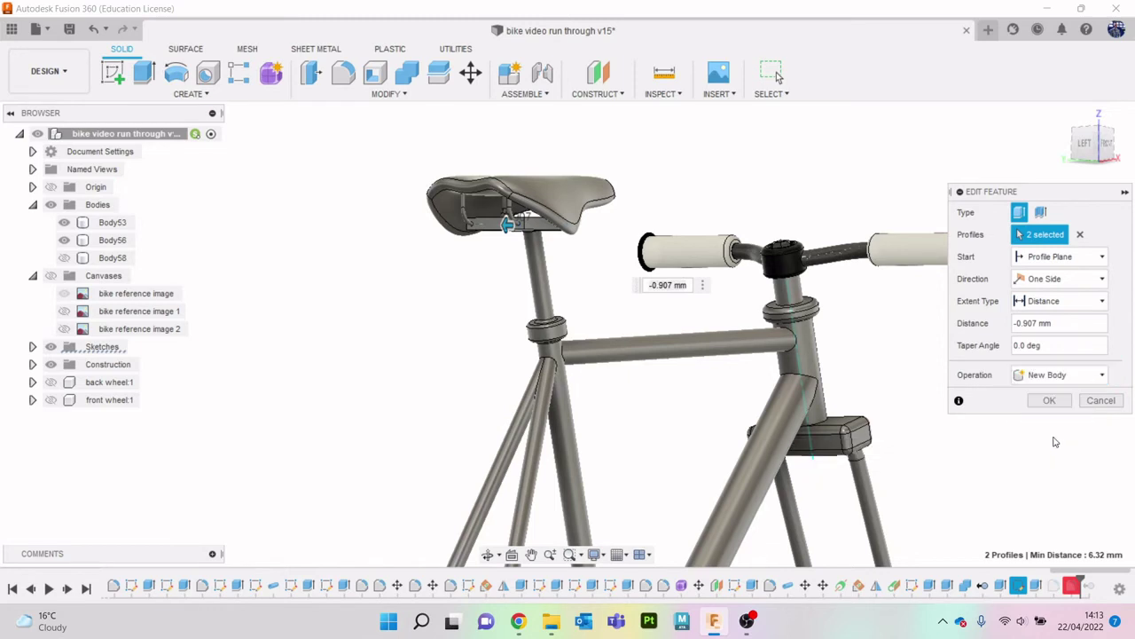
pyautogui.click(1049, 402)
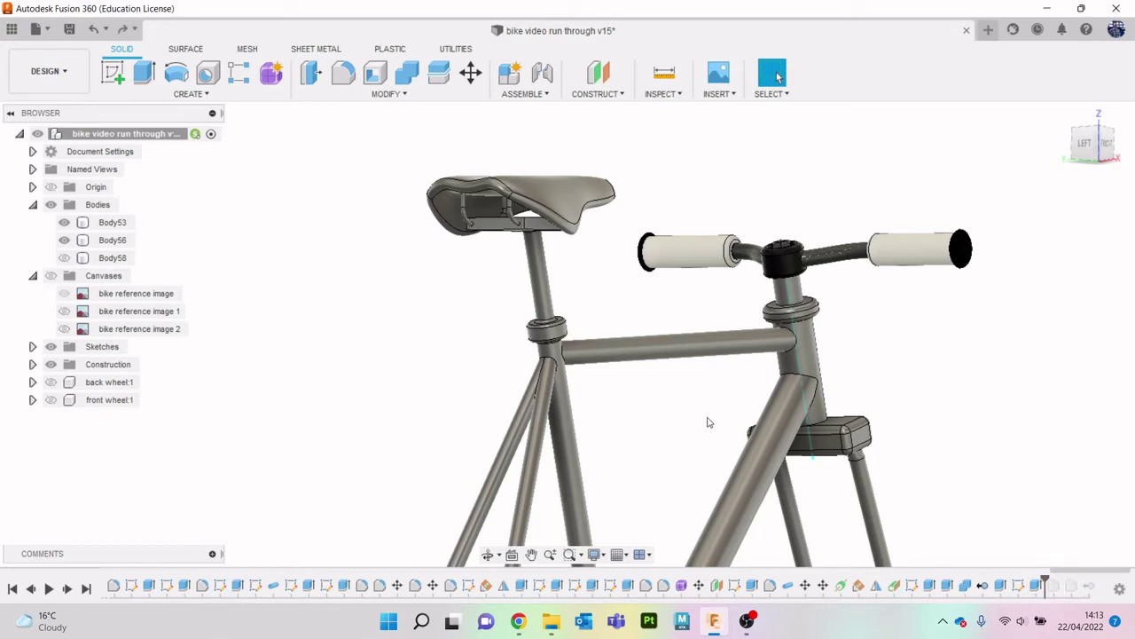
pyautogui.hotkey('ctrl', 'z')
pyautogui.hotkey('ctrl', 'z')
pyautogui.hotkey('ctrl', 'z')
pyautogui.hotkey('ctrl', 'z')
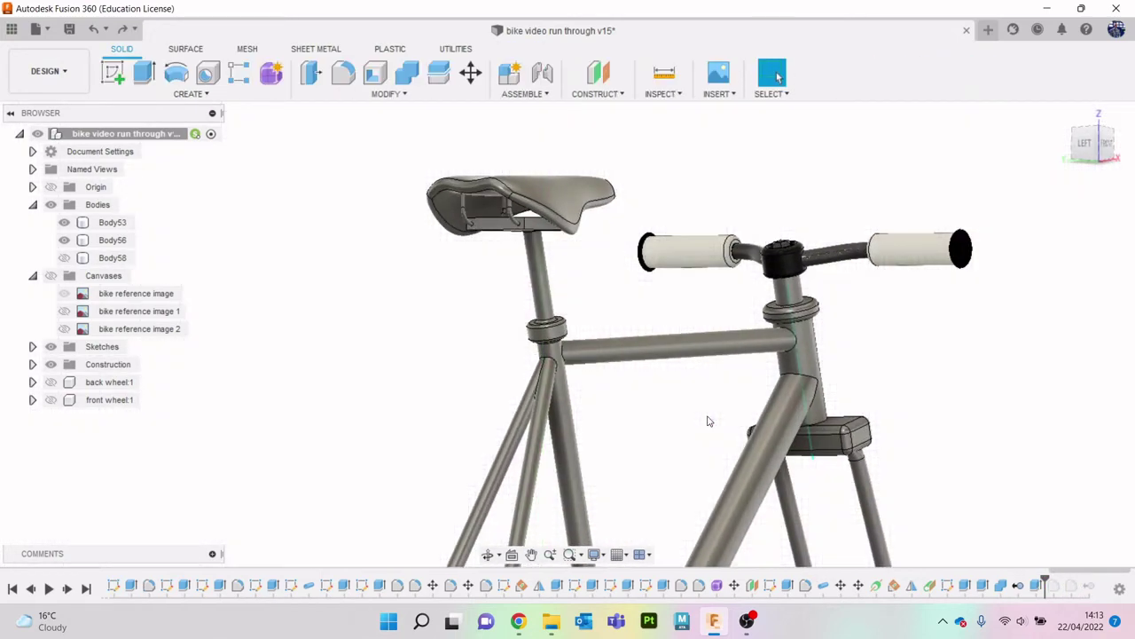
pyautogui.hotkey('ctrl', 'z')
# Hide the Body53 handlebar grips and orbit to a front-right view of the seat post.
pyautogui.scroll(-2, 594, 293)
pyautogui.scroll(2, 598, 293)
pyautogui.scroll(3, 598, 292)
pyautogui.click(64, 239)
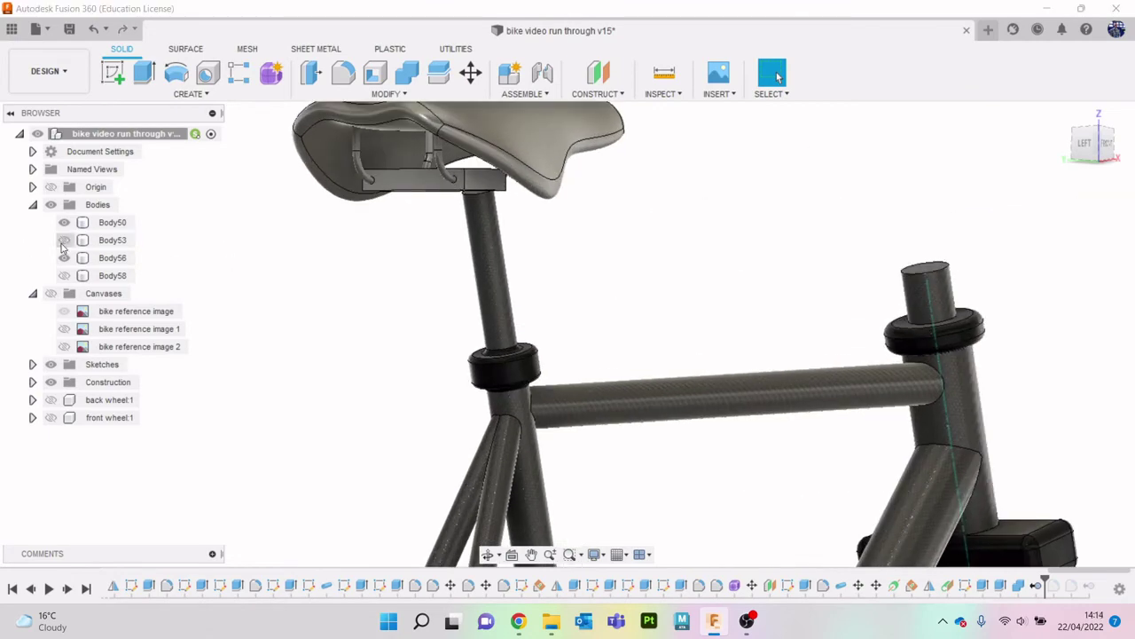
pyautogui.click(64, 222)
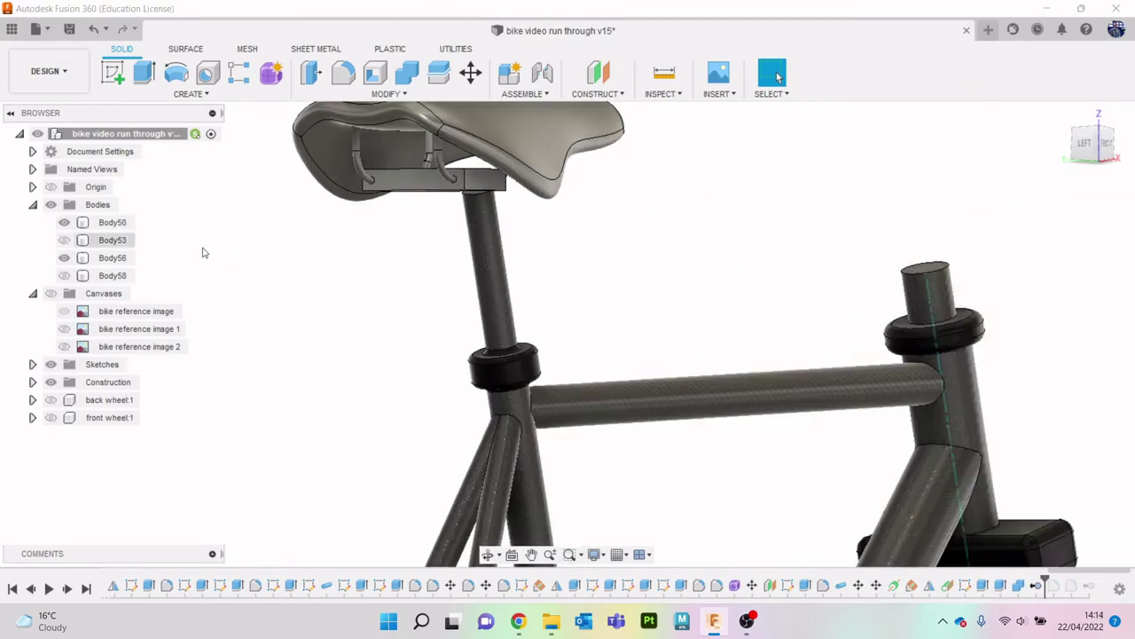
pyautogui.moveTo(1100, 142); pyautogui.dragTo(1040, 163)
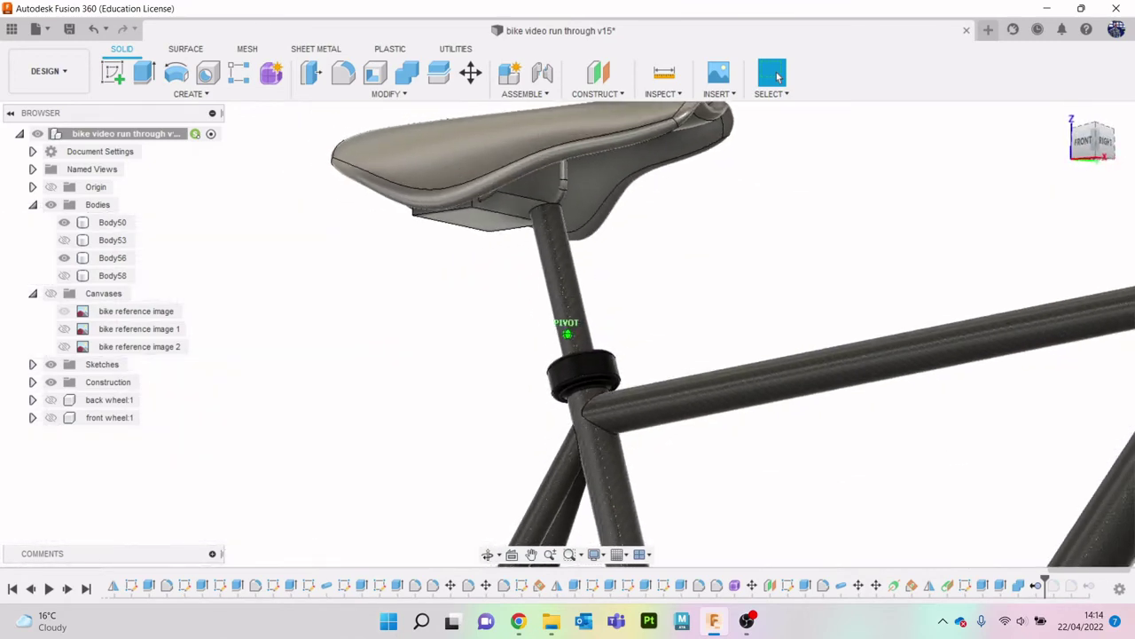
pyautogui.scroll(3, 781, 284)
pyautogui.scroll(5, 609, 293)
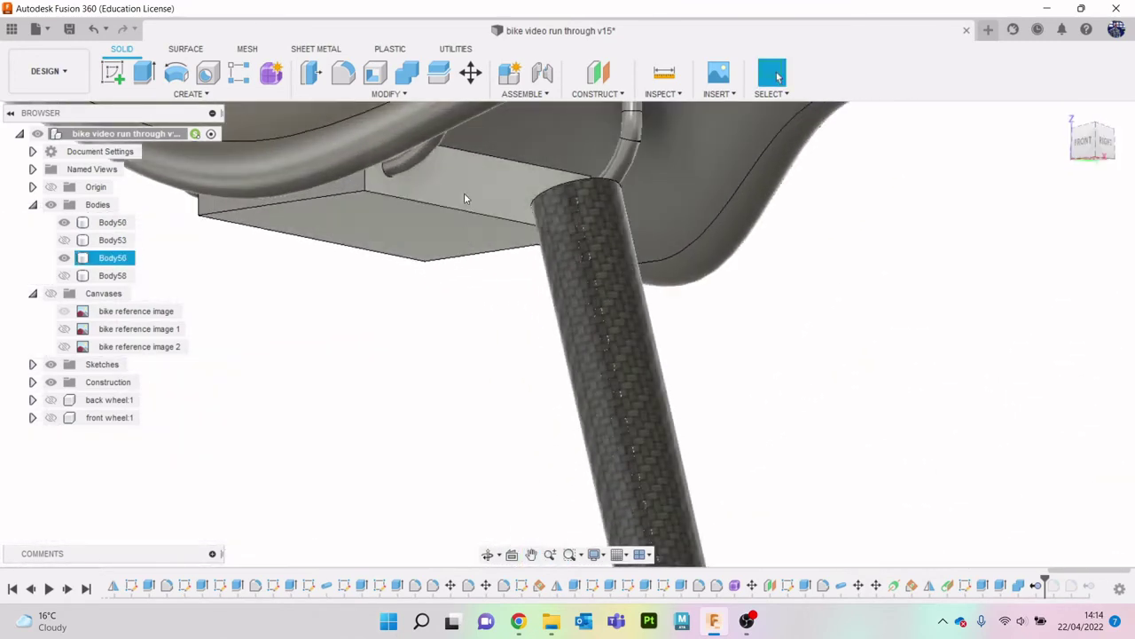
# Extend the clamp block's side face with a 4.559 mm joined extrusion.
pyautogui.click(464, 197)
pyautogui.press('e')
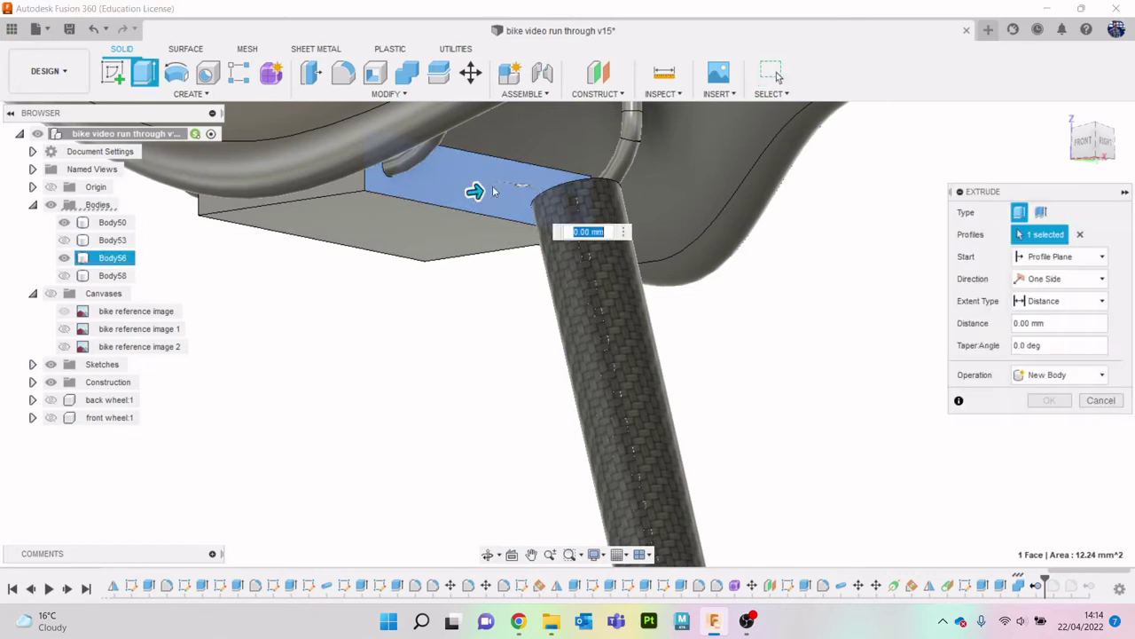
pyautogui.moveTo(560, 194); pyautogui.dragTo(624, 195)
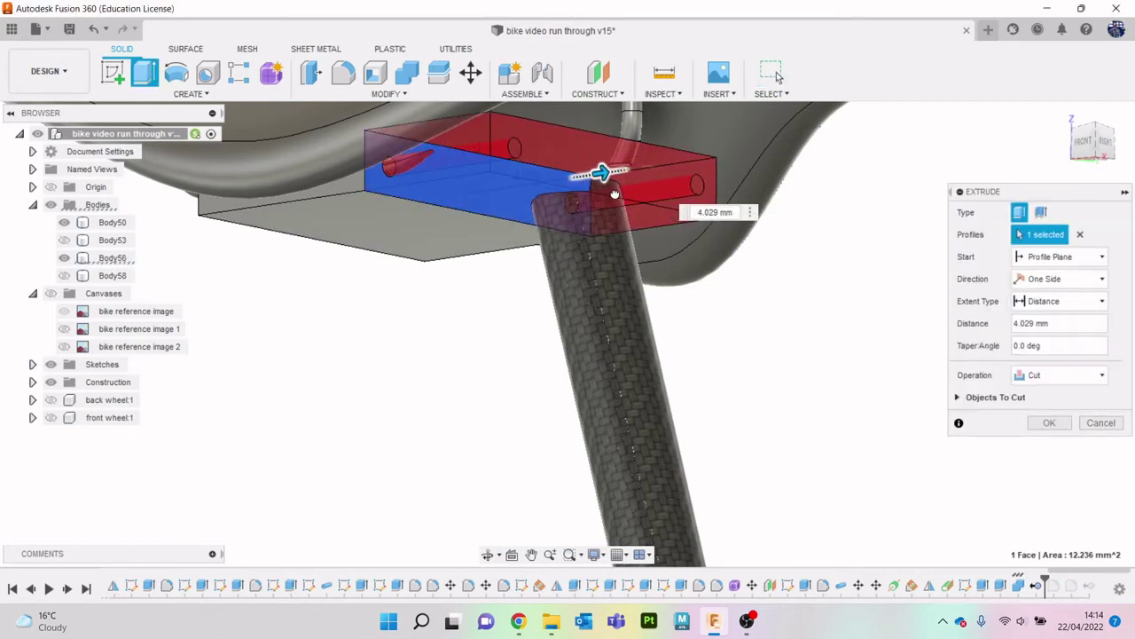
pyautogui.keyDown('shift'); pyautogui.moveTo(568, 325); pyautogui.dragTo(53, 232, button='middle'); pyautogui.keyUp('shift')
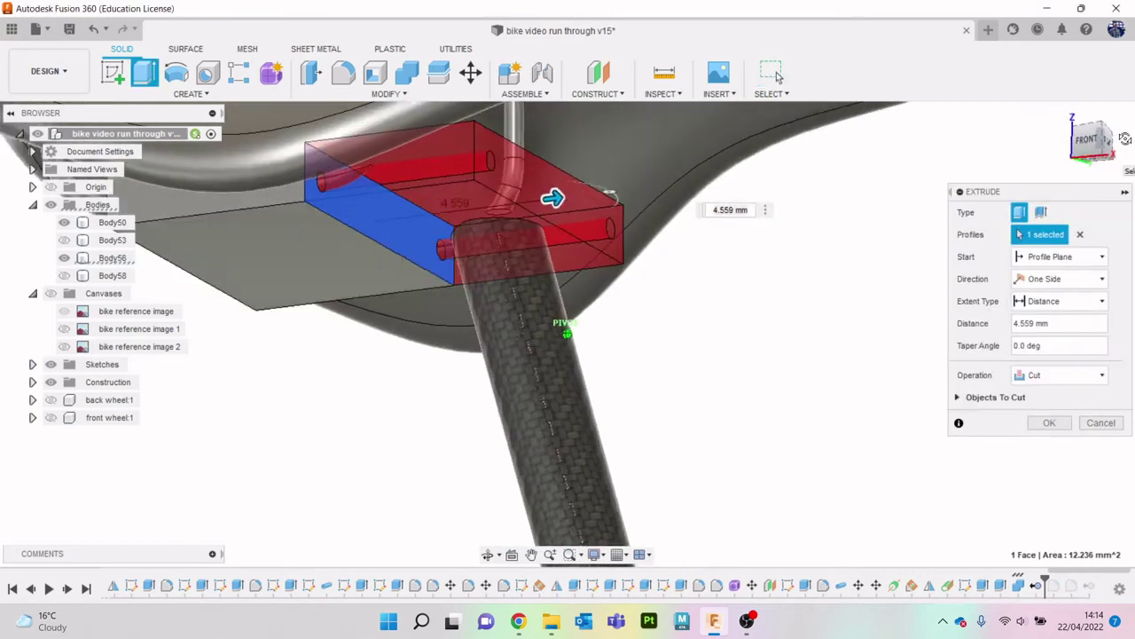
pyautogui.click(67, 228)
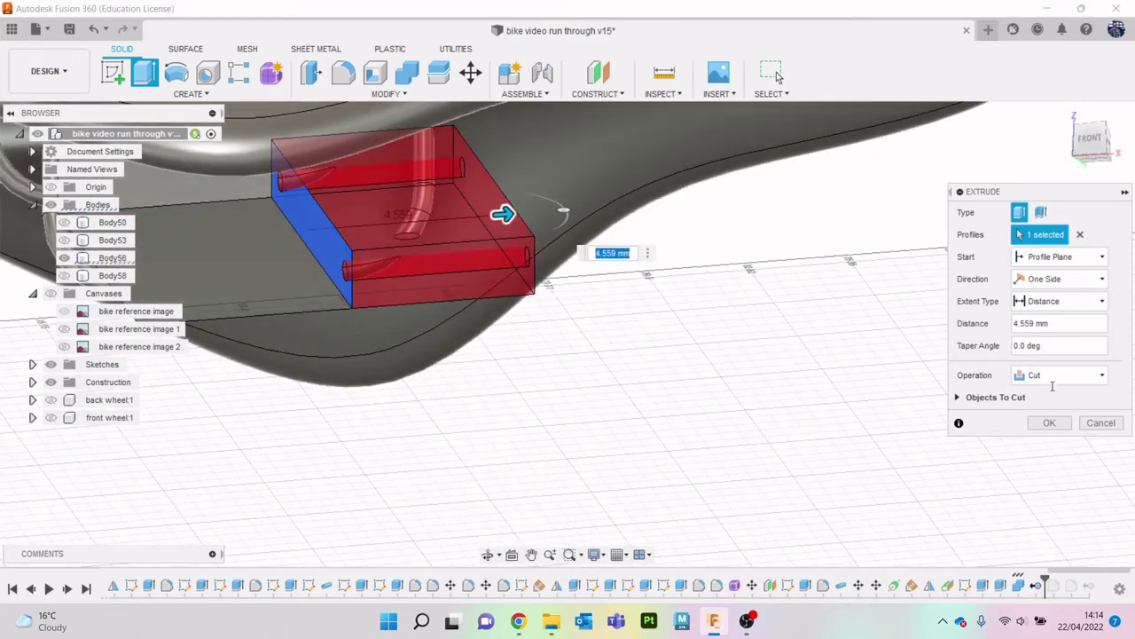
pyautogui.click(1053, 377)
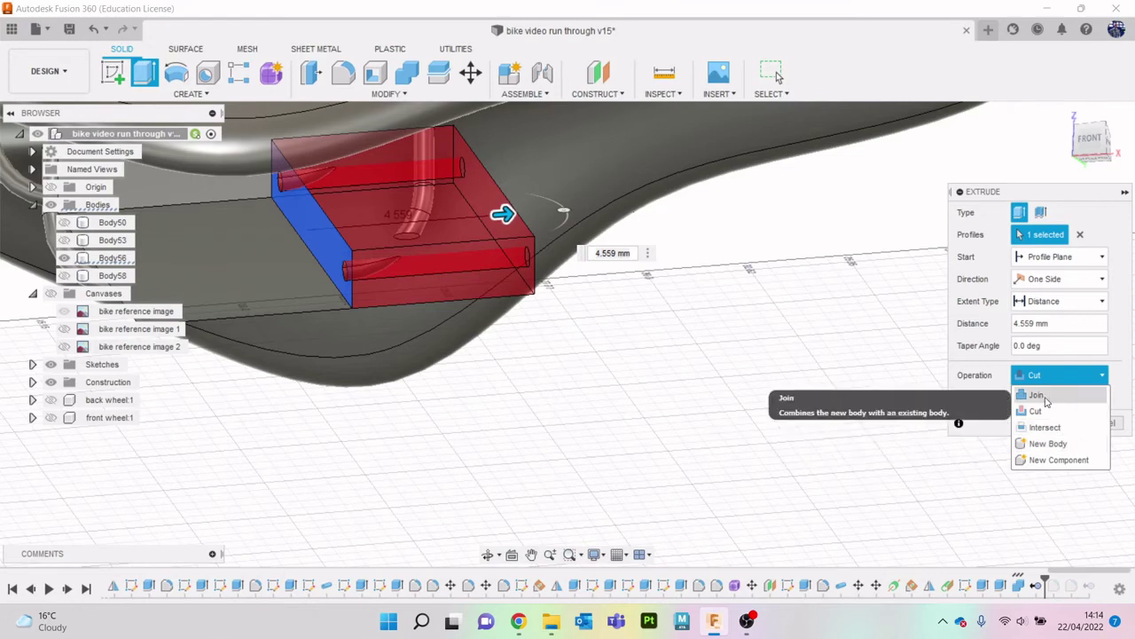
pyautogui.click(1036, 395)
pyautogui.click(1047, 400)
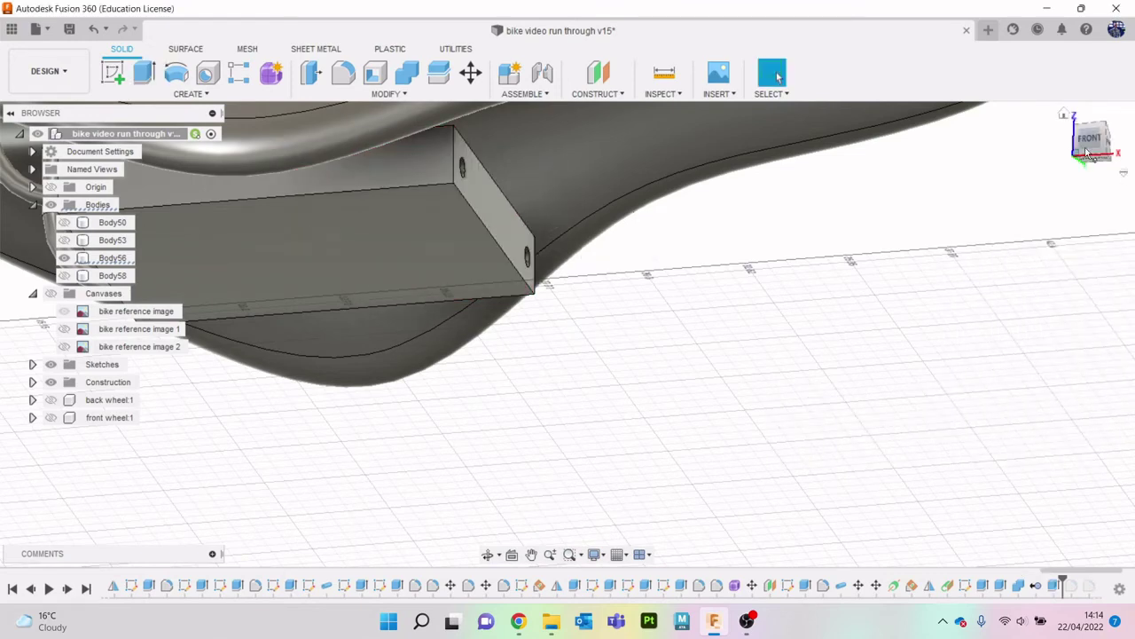
# Sketch on the block's side face and extrude both circles to fill the round holes.
pyautogui.moveTo(798, 417)
pyautogui.keyDown('shift'); pyautogui.mouseDown(button='middle')
pyautogui.moveTo(621, 382)
pyautogui.moveTo(934, 288)
pyautogui.mouseUp(button='middle'); pyautogui.keyUp('shift')
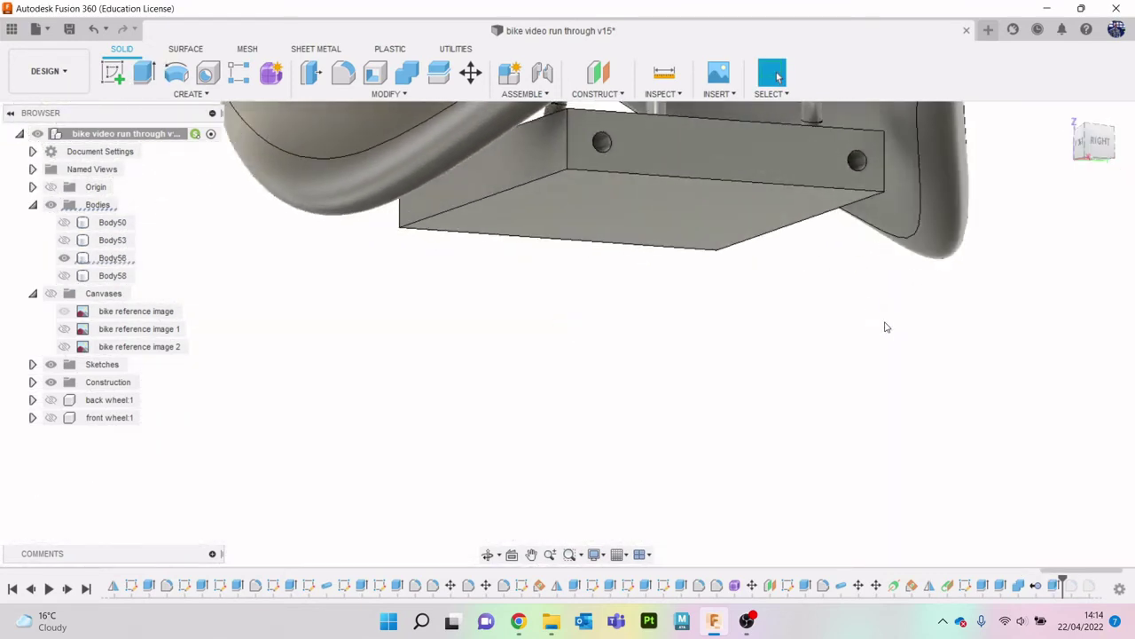
pyautogui.click(118, 76)
pyautogui.click(751, 144)
pyautogui.press('e')
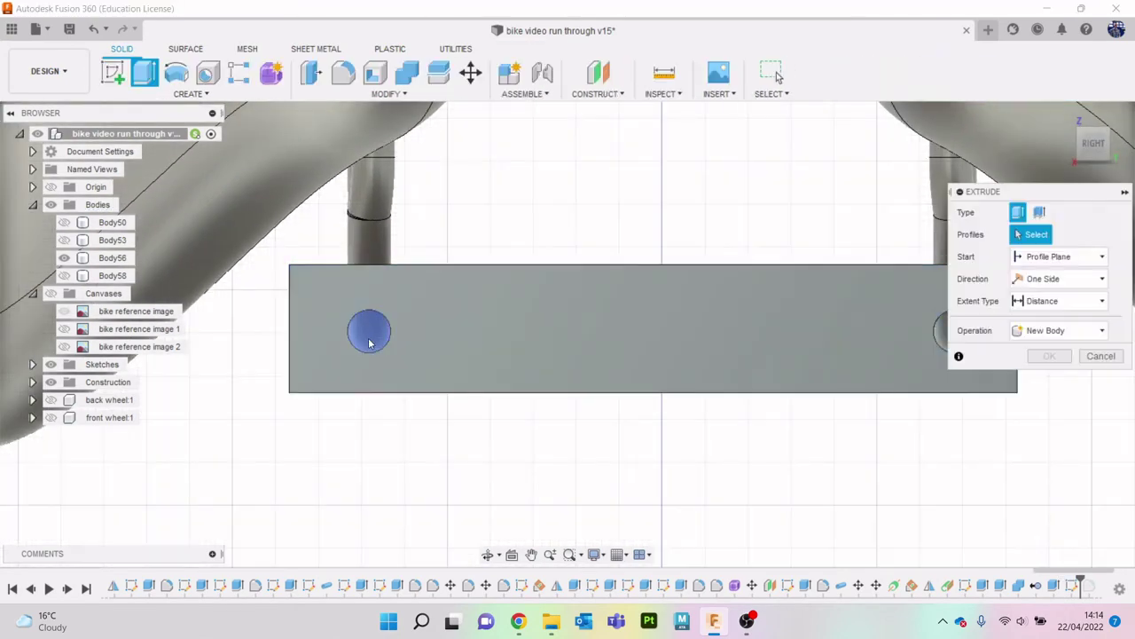
pyautogui.click(603, 341)
pyautogui.moveTo(994, 341)
pyautogui.mouseDown(button='middle')
pyautogui.moveTo(861, 342)
pyautogui.moveTo(803, 326)
pyautogui.mouseUp(button='middle')
pyautogui.click(820, 335)
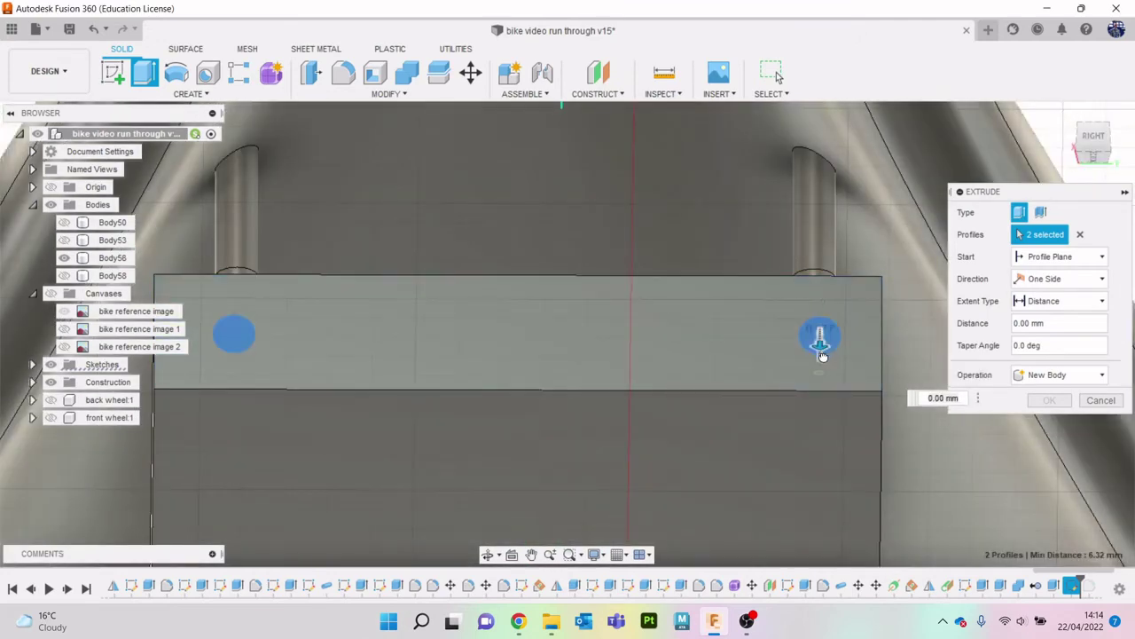
pyautogui.click(1044, 404)
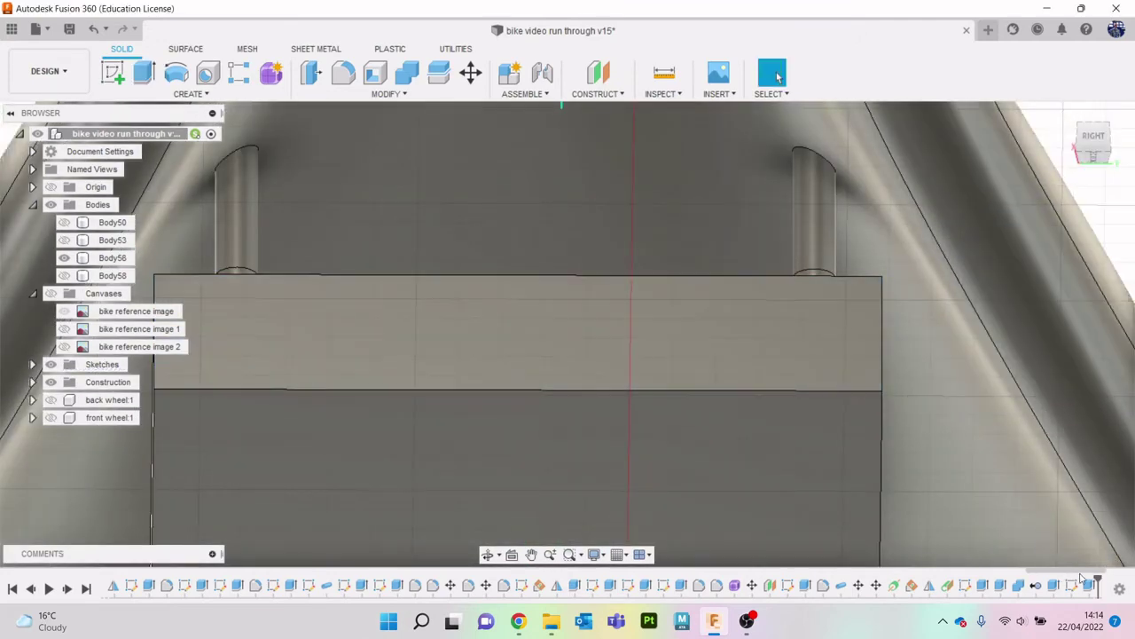
pyautogui.moveTo(1080, 573)
pyautogui.mouseDown()
pyautogui.moveTo(1113, 573)
pyautogui.moveTo(1104, 581)
pyautogui.mouseUp()
pyautogui.rightClick(1053, 585)
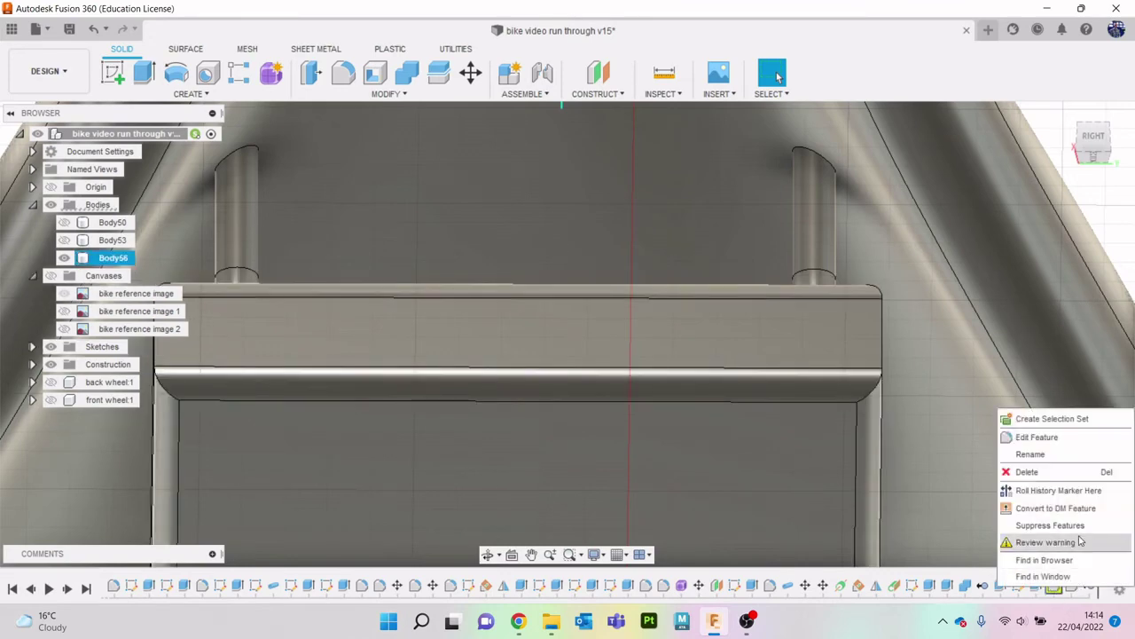
pyautogui.click(1052, 444)
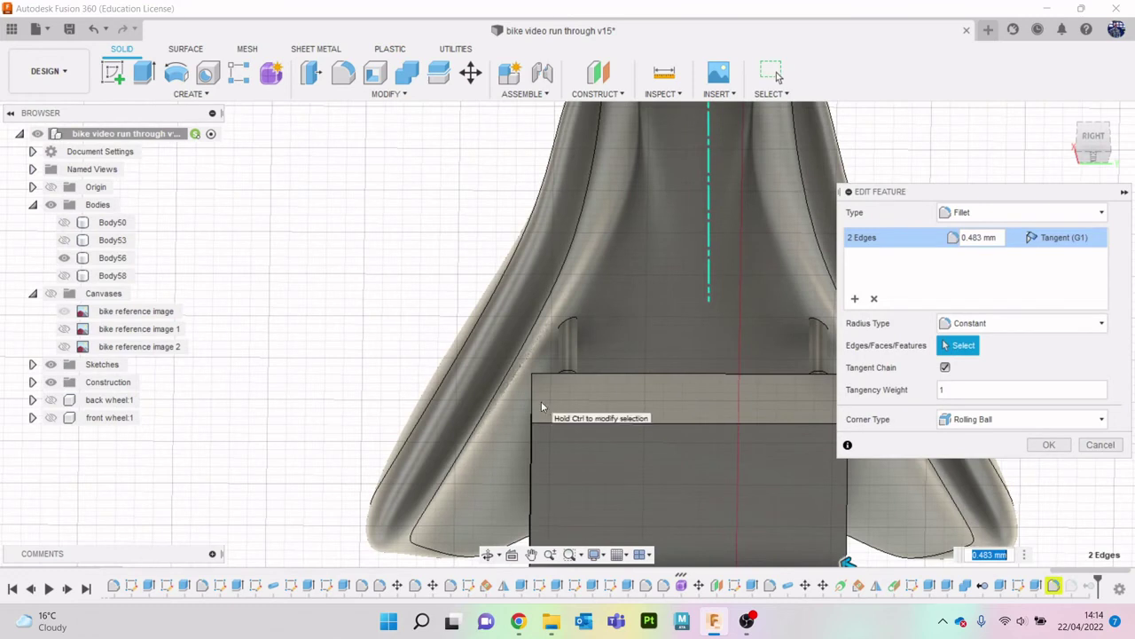
pyautogui.click(541, 404)
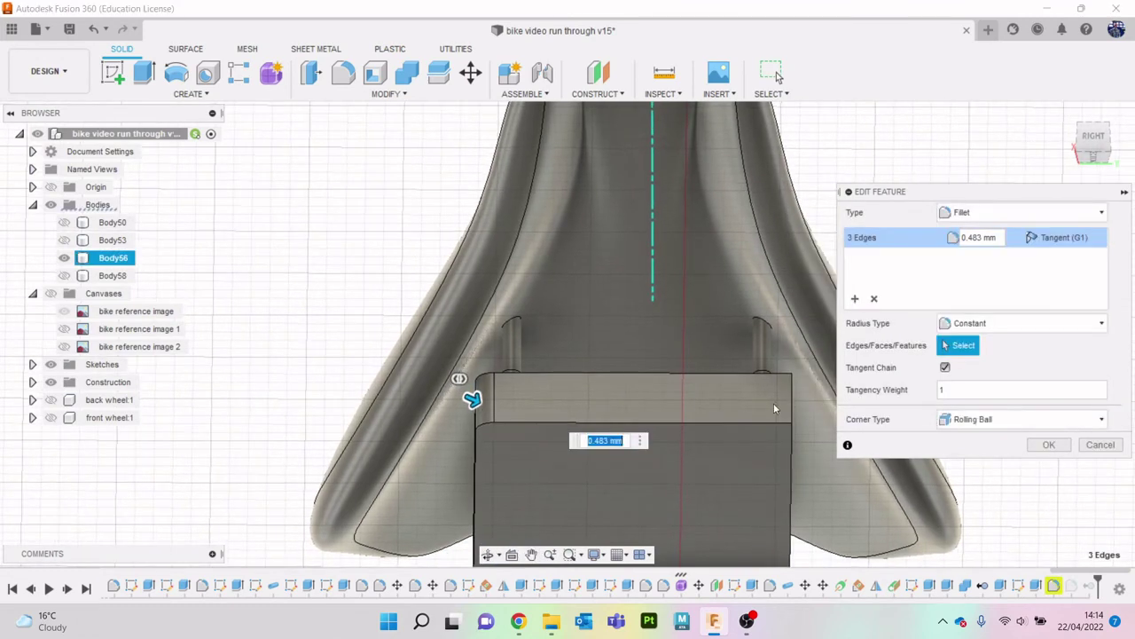
pyautogui.click(790, 406)
pyautogui.click(1046, 444)
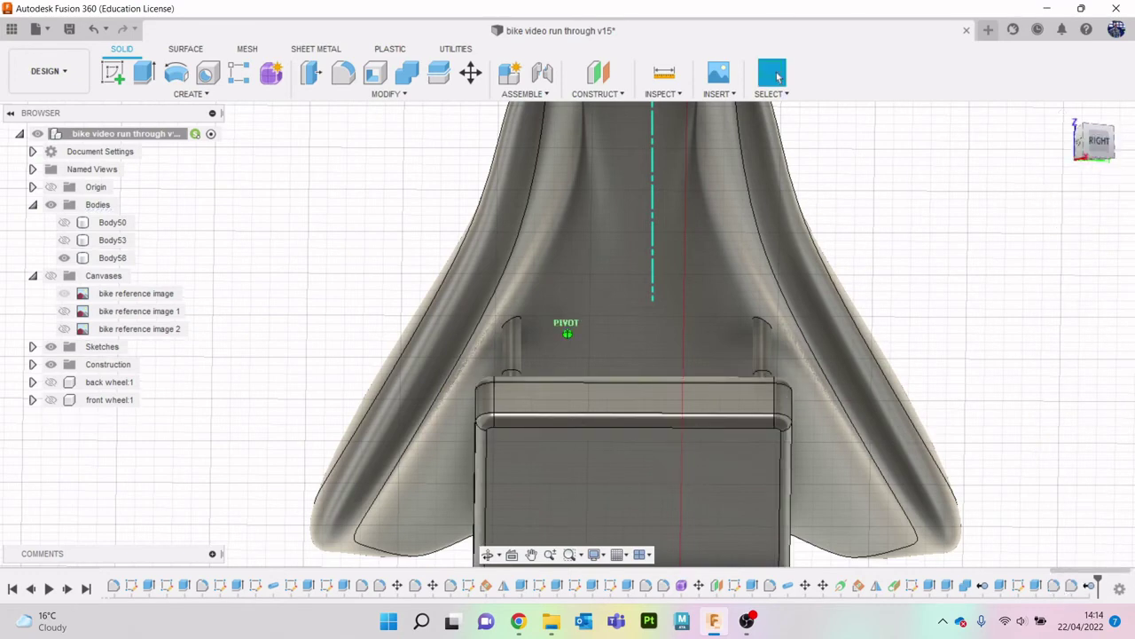
pyautogui.moveTo(1094, 144); pyautogui.dragTo(1056, 151)
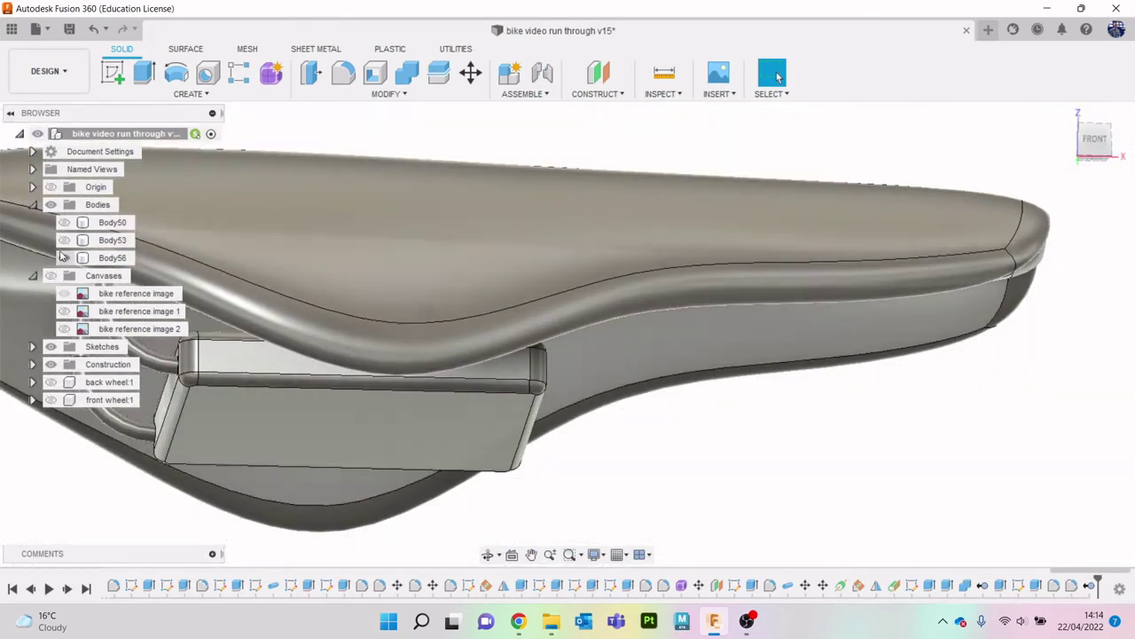
# Show the Body56 saddle and Body53 handlebar stem, viewed from the front.
pyautogui.click(64, 257)
pyautogui.scroll(-3, 448, 474)
pyautogui.scroll(3, 464, 337)
pyautogui.scroll(2, 380, 355)
pyautogui.scroll(2, 748, 270)
pyautogui.scroll(-3, 748, 270)
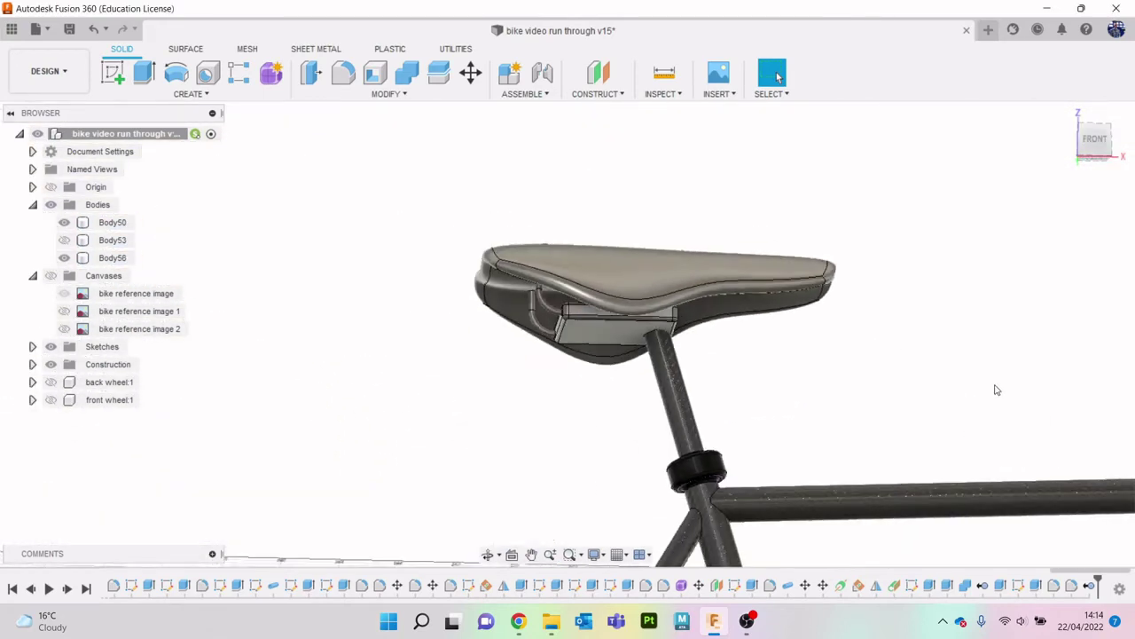
pyautogui.scroll(-2, 994, 387)
pyautogui.scroll(2, 750, 227)
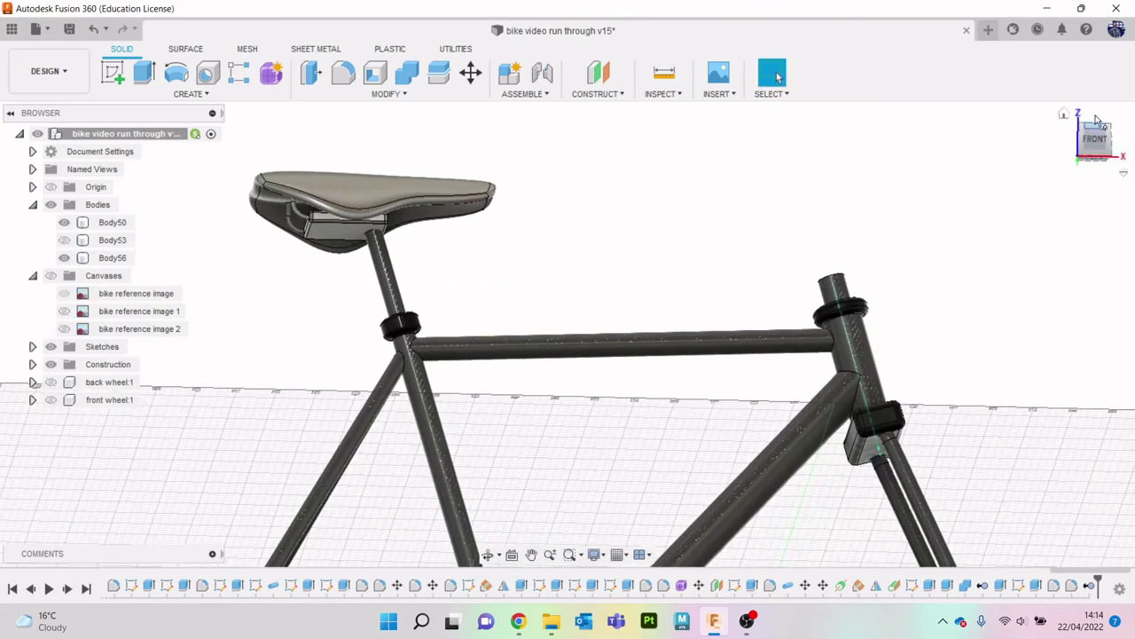
pyautogui.click(1100, 145)
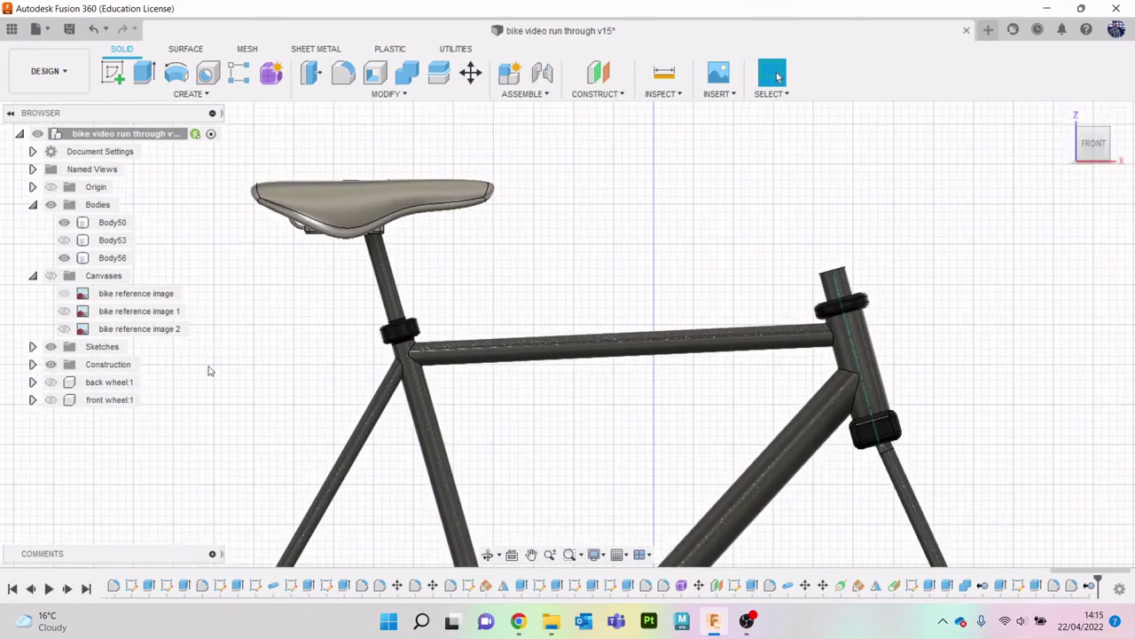
pyautogui.click(64, 239)
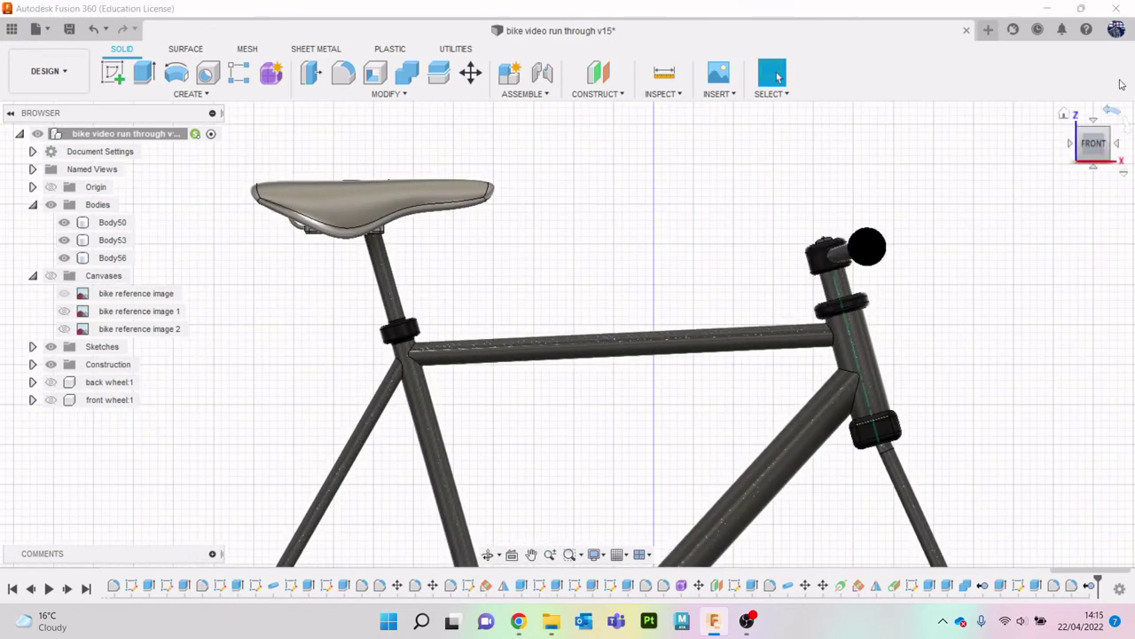
pyautogui.moveTo(1100, 144); pyautogui.dragTo(666, 219)
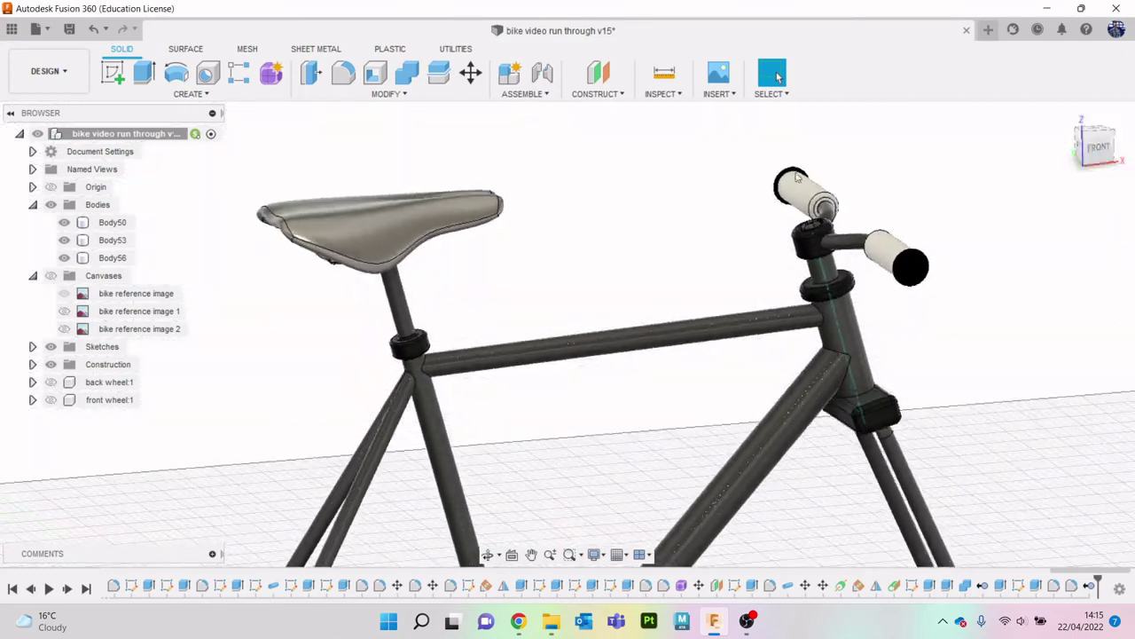
pyautogui.scroll(2, 399, 305)
pyautogui.click(1098, 146)
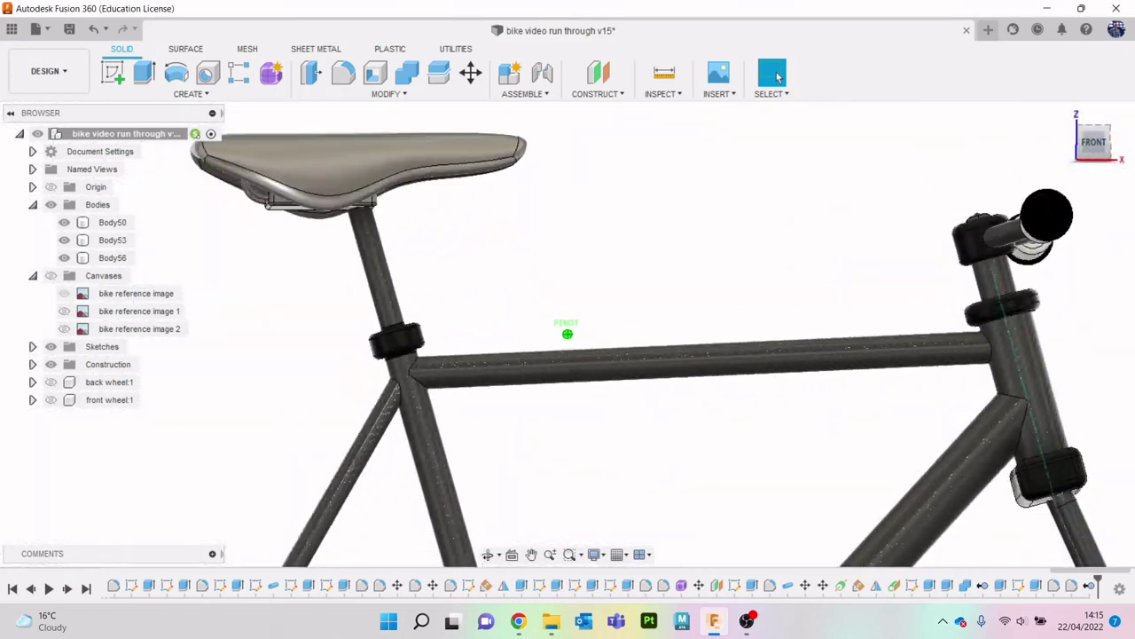
pyautogui.scroll(2, 603, 286)
pyautogui.scroll(2, 311, 240)
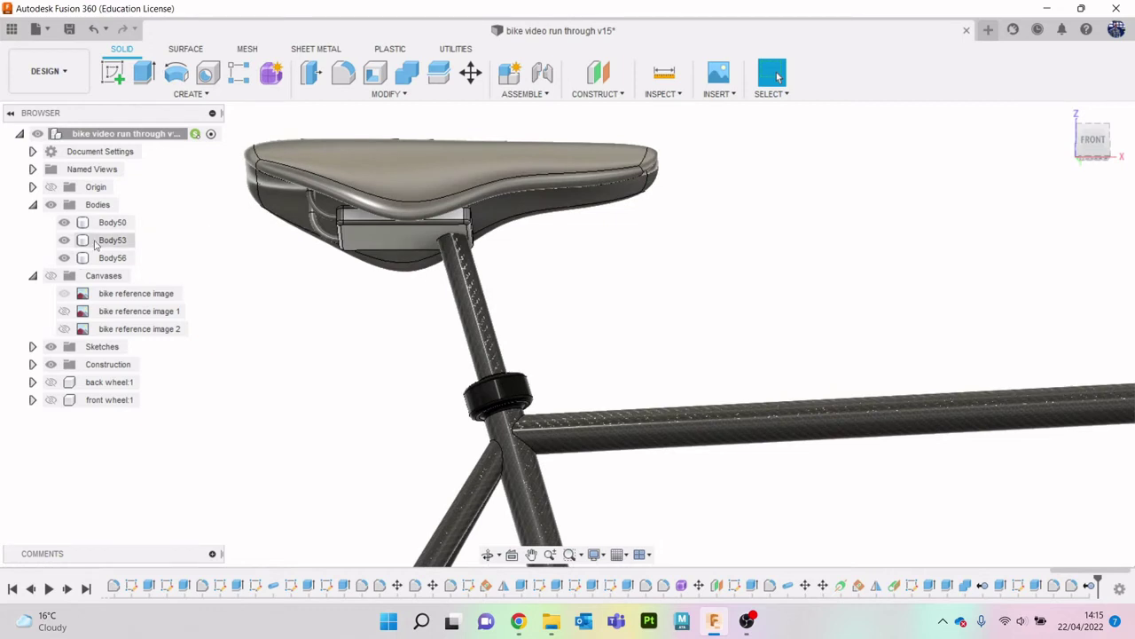
# Move the Body56 saddle 0.818 mm along X, then bring up the AliExpress seat-mount page.
pyautogui.rightClick(125, 259)
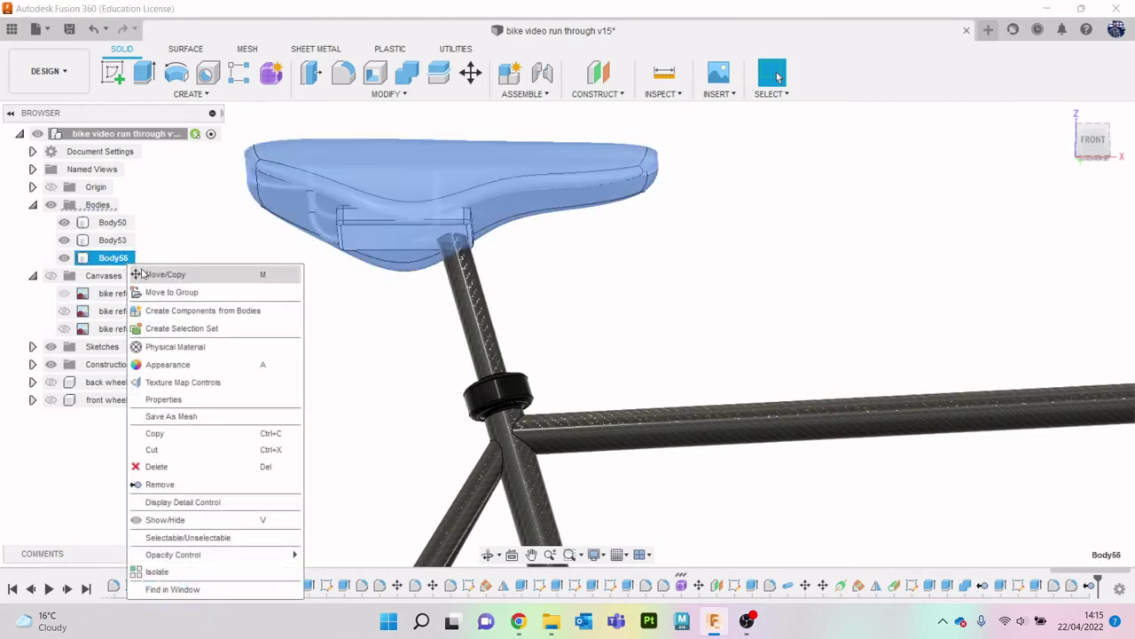
pyautogui.click(145, 270)
pyautogui.moveTo(282, 237); pyautogui.dragTo(294, 238)
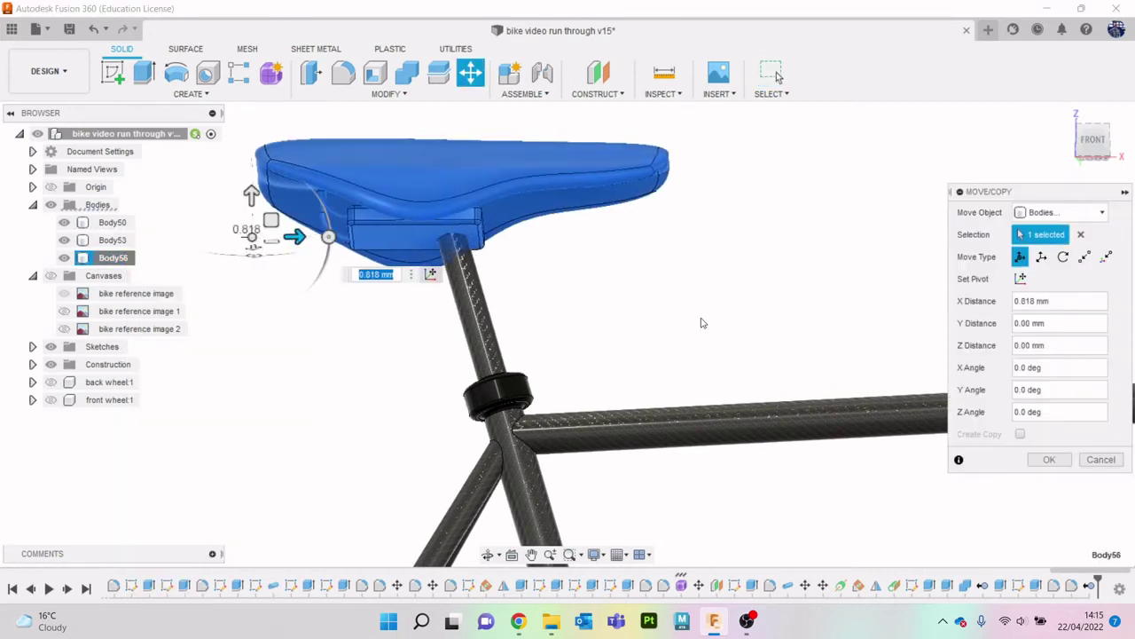
pyautogui.click(1068, 460)
pyautogui.moveTo(701, 278); pyautogui.dragTo(734, 301, button='middle')
pyautogui.keyDown('shift'); pyautogui.moveTo(568, 333); pyautogui.dragTo(675, 319, button='middle'); pyautogui.keyUp('shift')
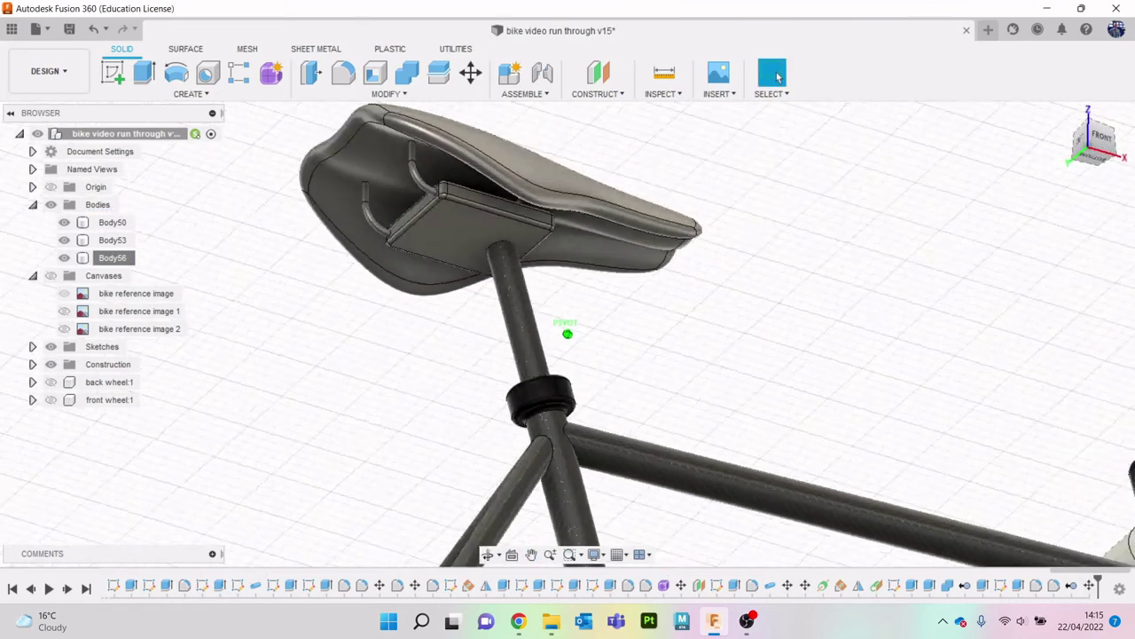
pyautogui.keyDown('shift'); pyautogui.moveTo(567, 333); pyautogui.dragTo(779, 484, button='middle'); pyautogui.keyUp('shift')
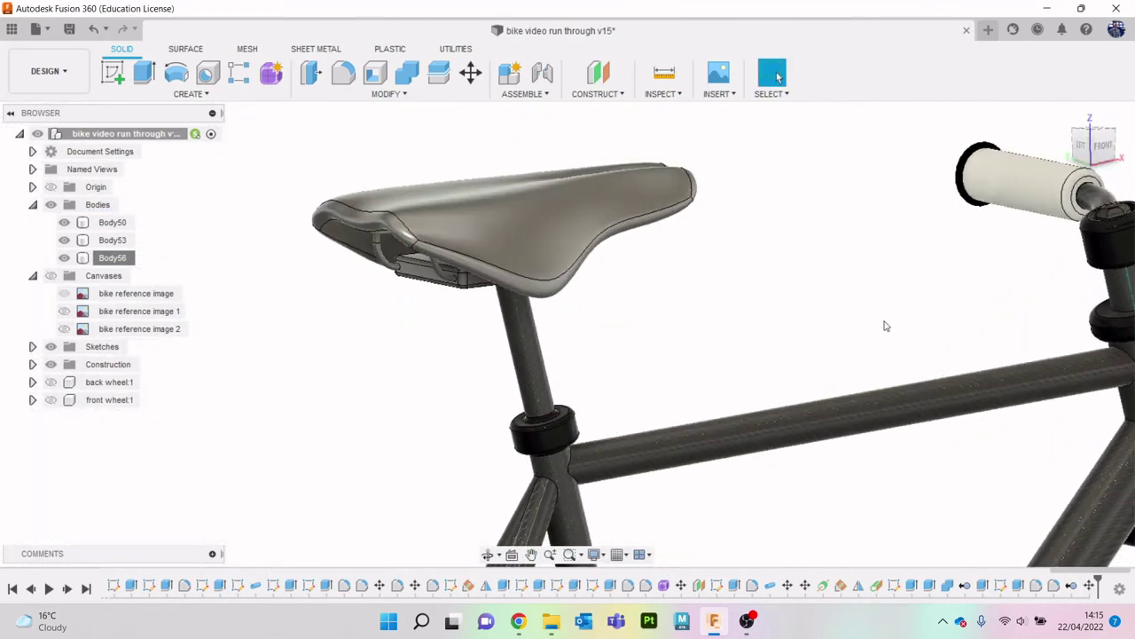
pyautogui.click(522, 625)
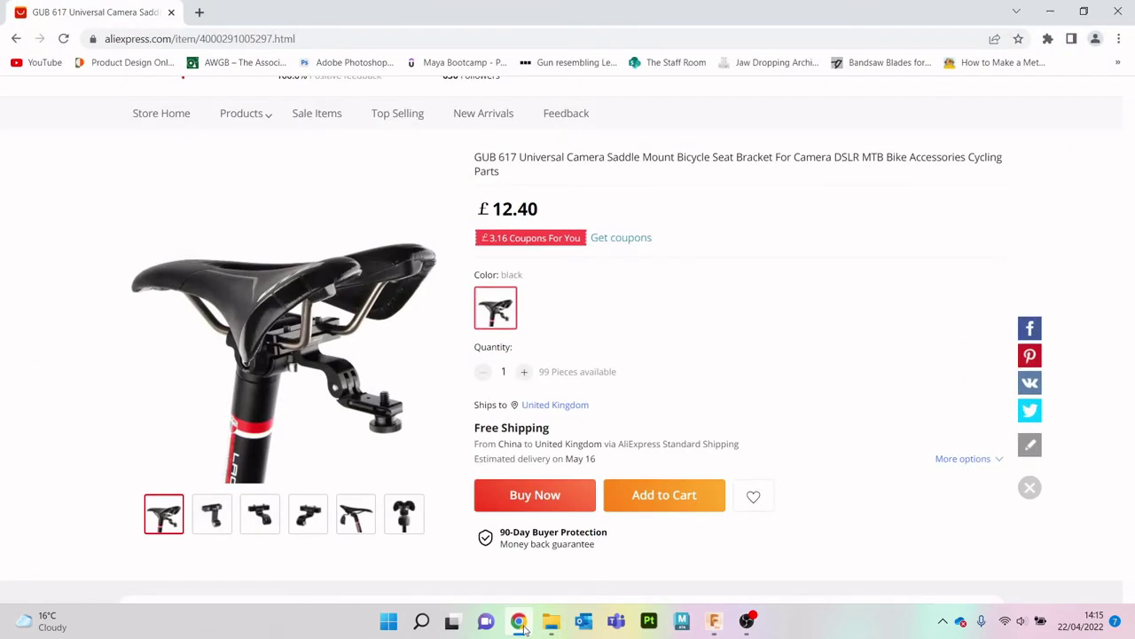
# Back in Fusion 360, browse the Fabric and Leather appearance categories.
pyautogui.click(522, 625)
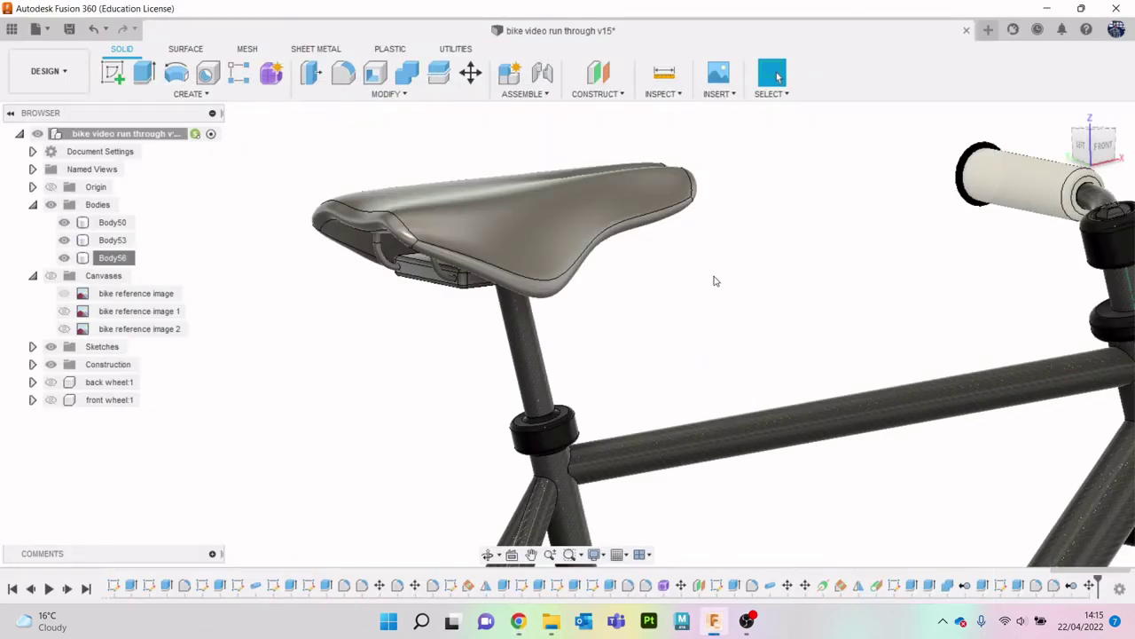
pyautogui.press('a')
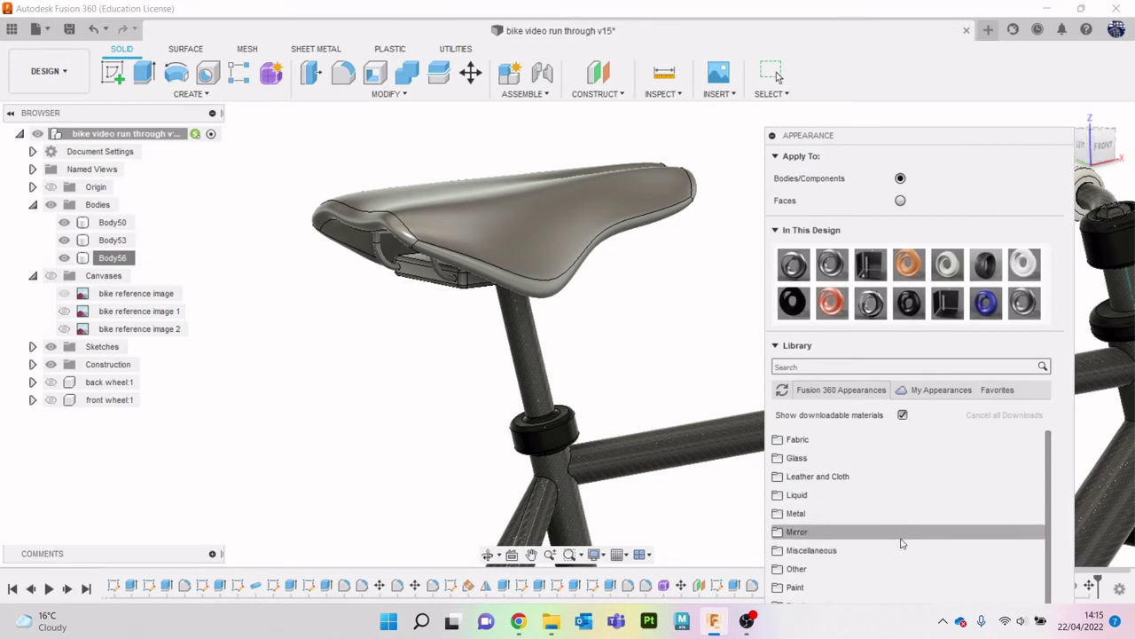
pyautogui.click(817, 441)
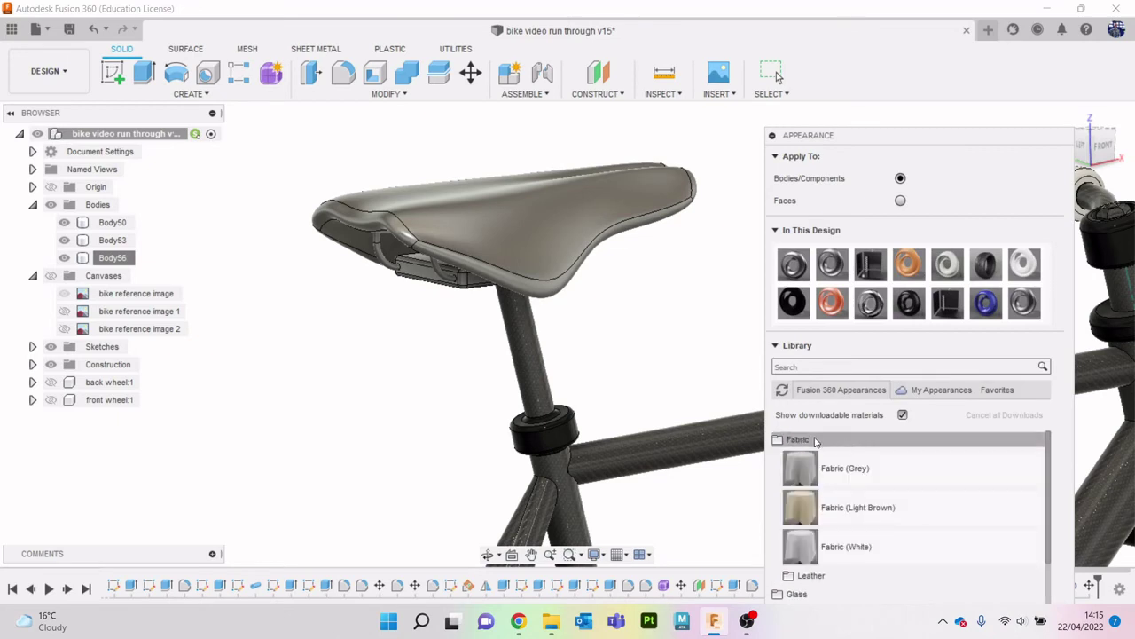
pyautogui.scroll(-2, 887, 497)
pyautogui.scroll(2, 907, 517)
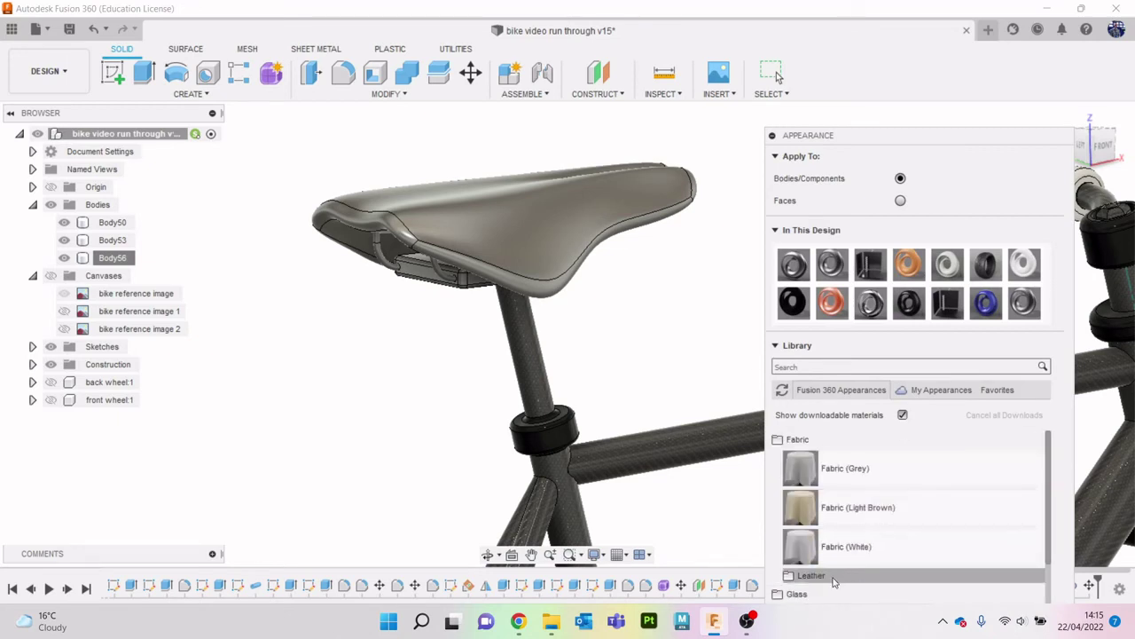
pyautogui.click(834, 577)
pyautogui.scroll(-2, 869, 537)
pyautogui.scroll(2, 870, 536)
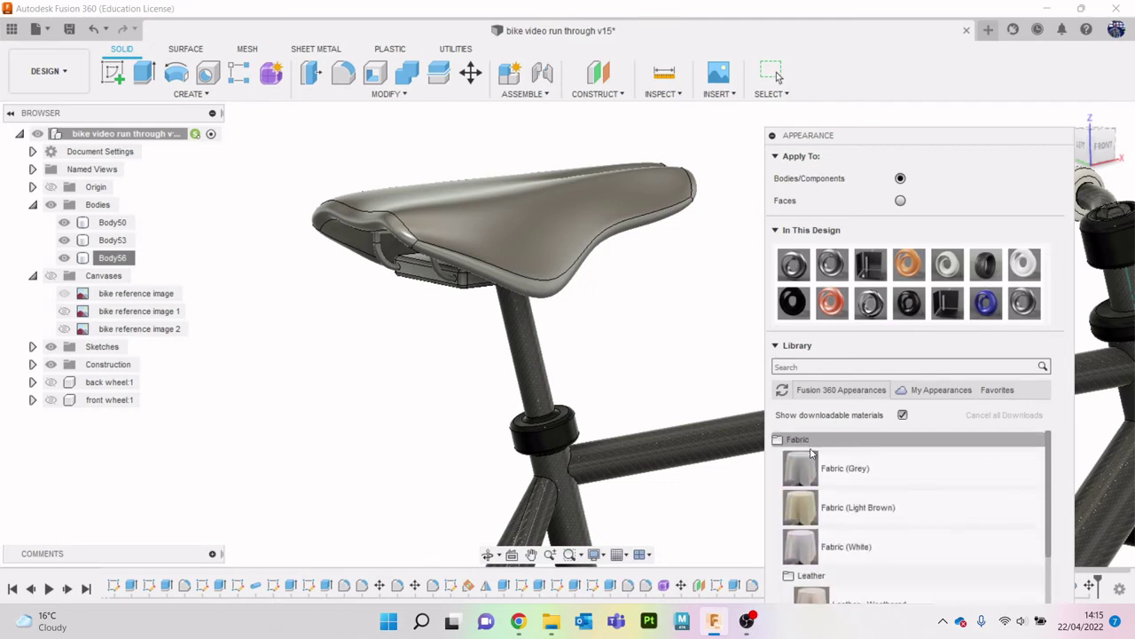
pyautogui.click(809, 440)
# Search 'rubber', try Rubber - Soft on the saddle, then undo it.
pyautogui.click(819, 367)
pyautogui.write('rubber')
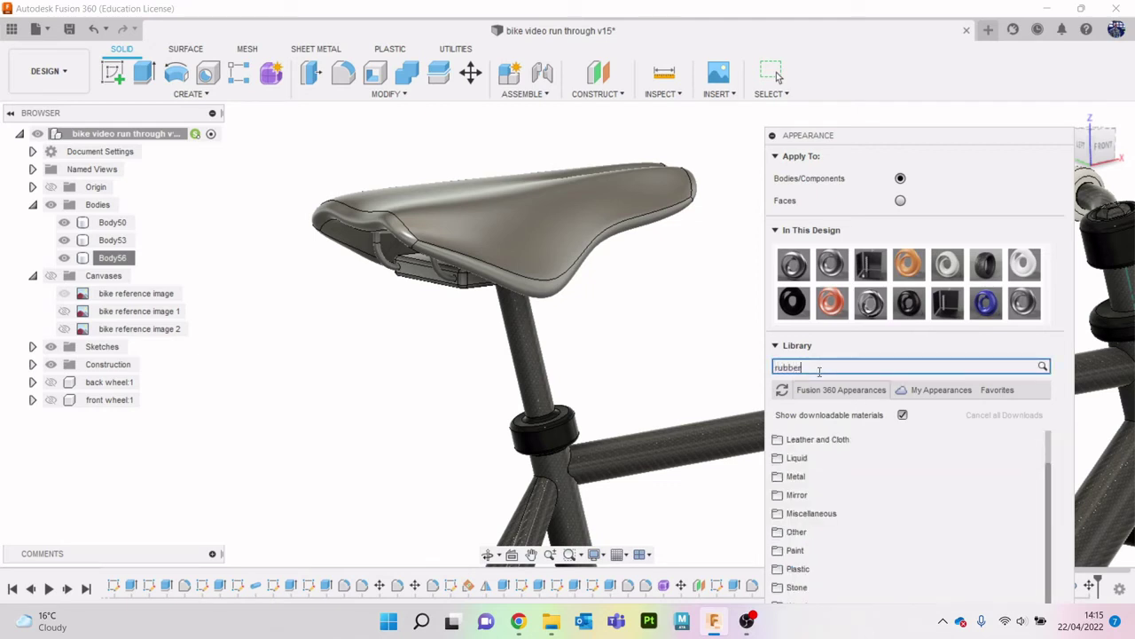
pyautogui.press('Return')
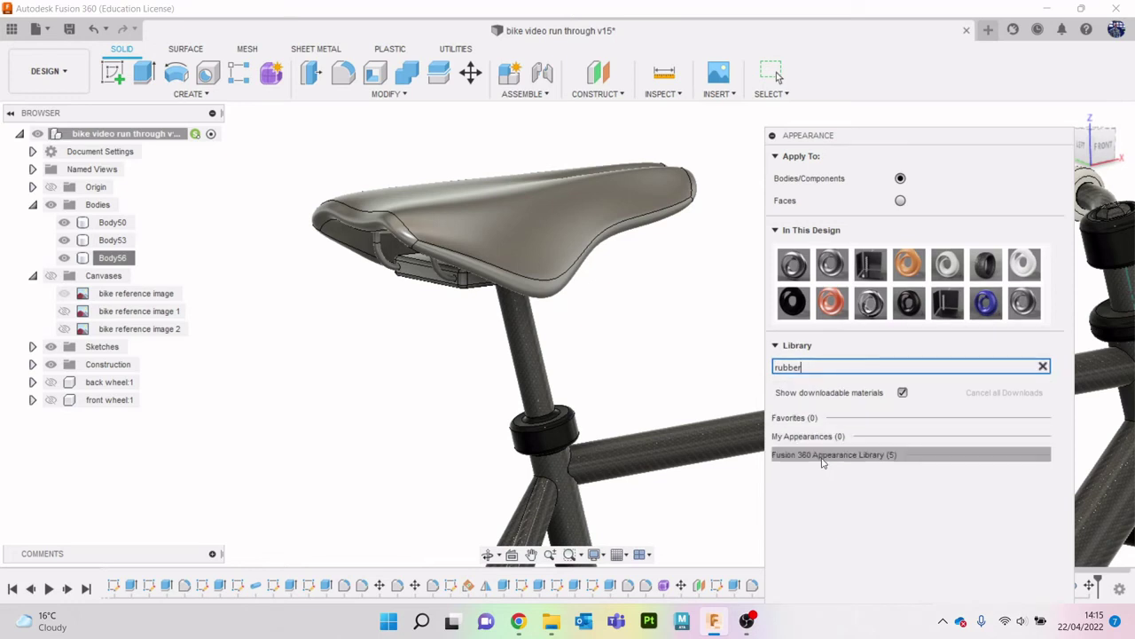
pyautogui.click(796, 454)
pyautogui.scroll(-2, 885, 496)
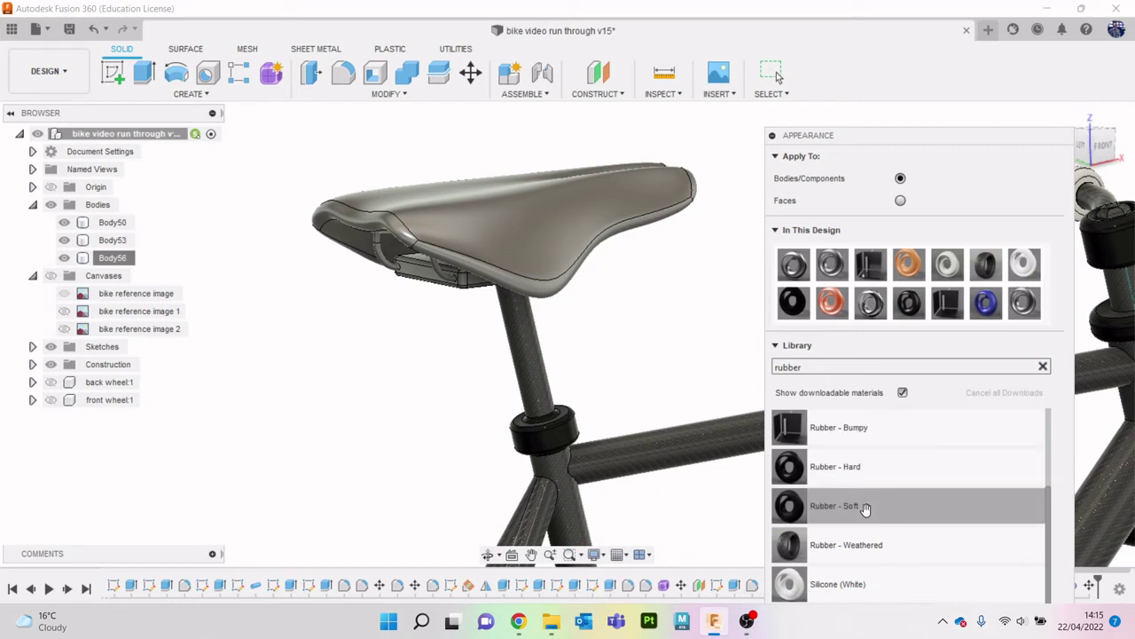
pyautogui.moveTo(862, 511); pyautogui.dragTo(532, 233)
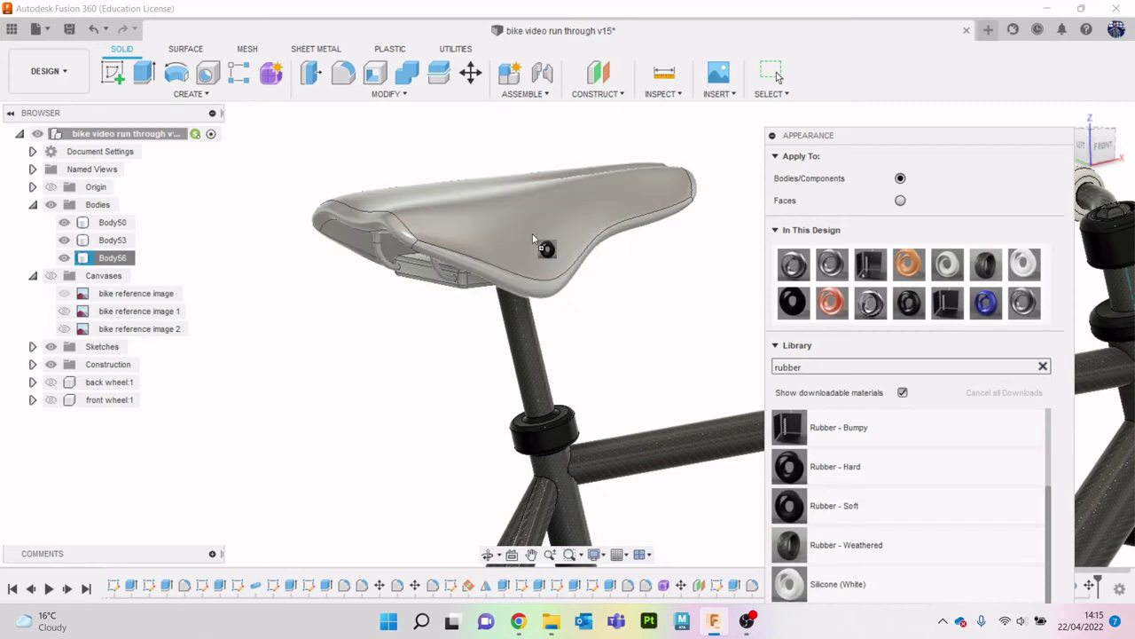
pyautogui.scroll(2, 405, 300)
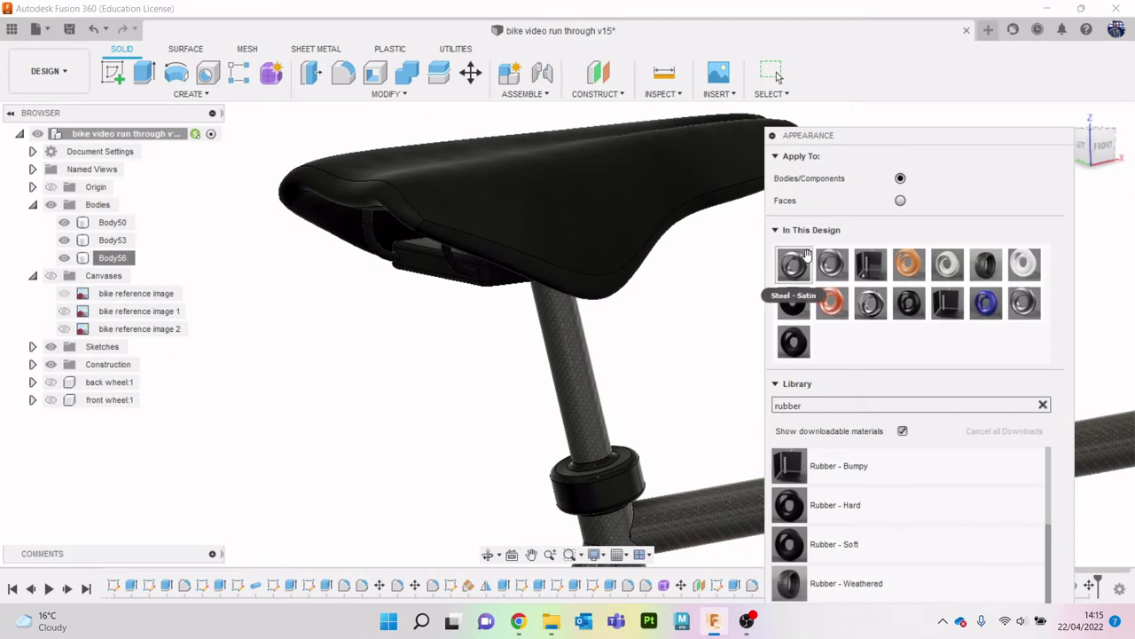
pyautogui.press('Escape')
pyautogui.hotkey('ctrl', 'z')
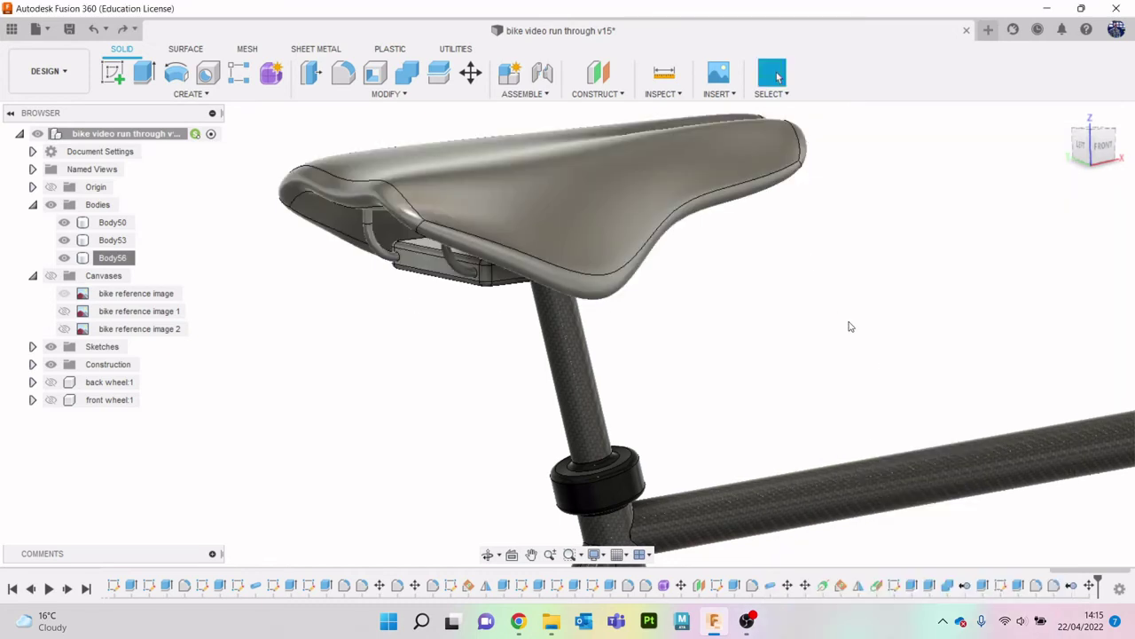
# Apply a light grey Aluminum appearance to the whole saddle.
pyautogui.press('a')
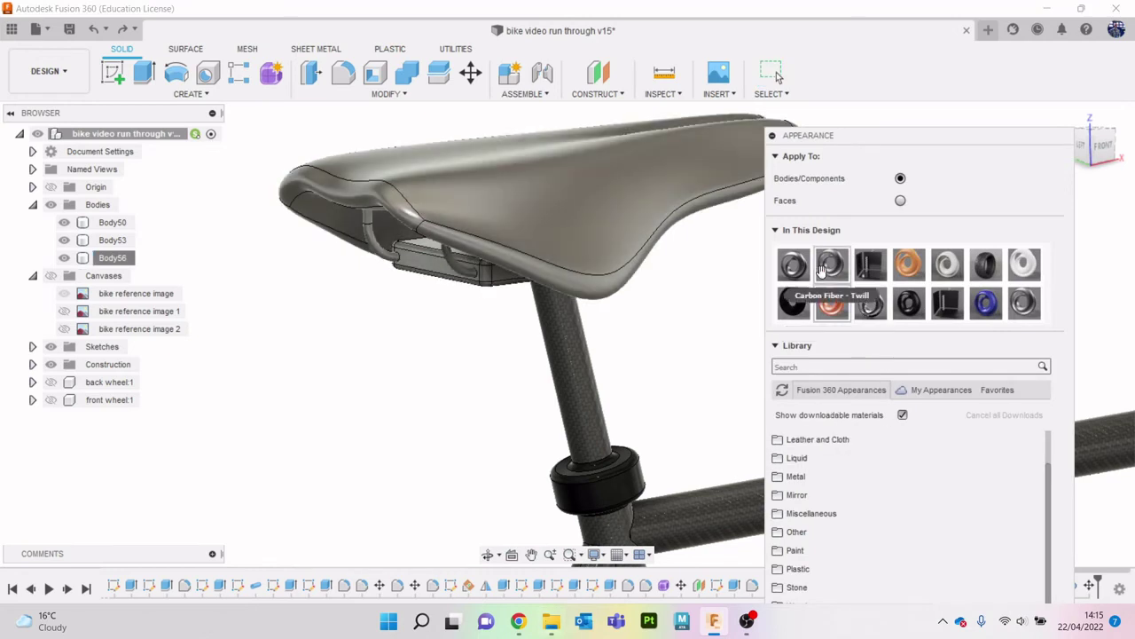
pyautogui.click(852, 476)
pyautogui.click(826, 495)
pyautogui.scroll(-2, 932, 542)
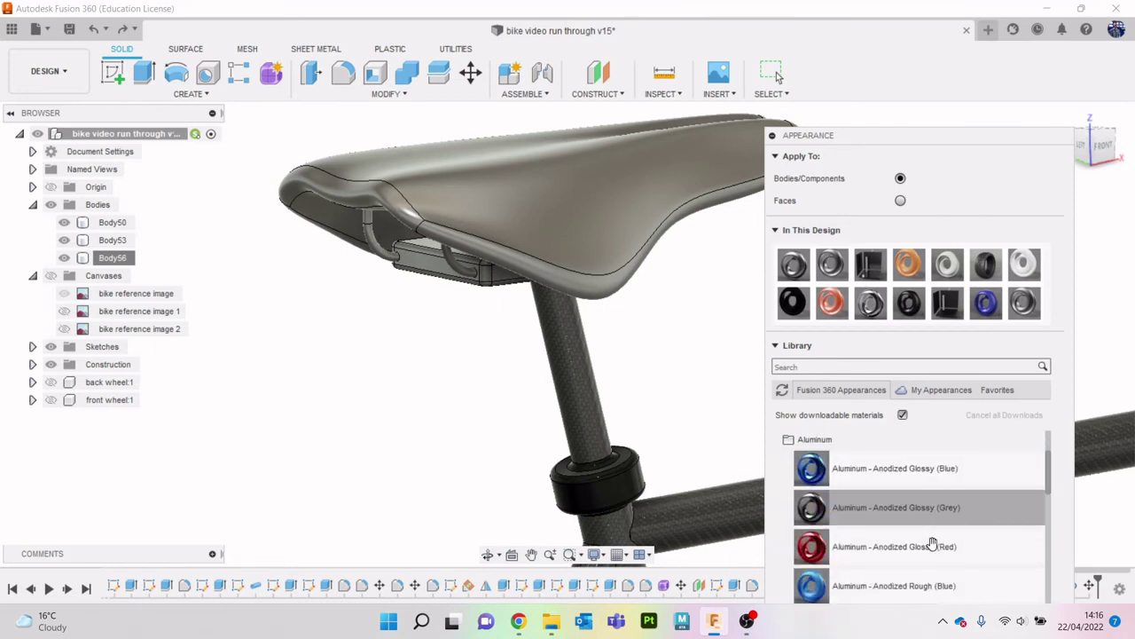
pyautogui.scroll(-5, 931, 542)
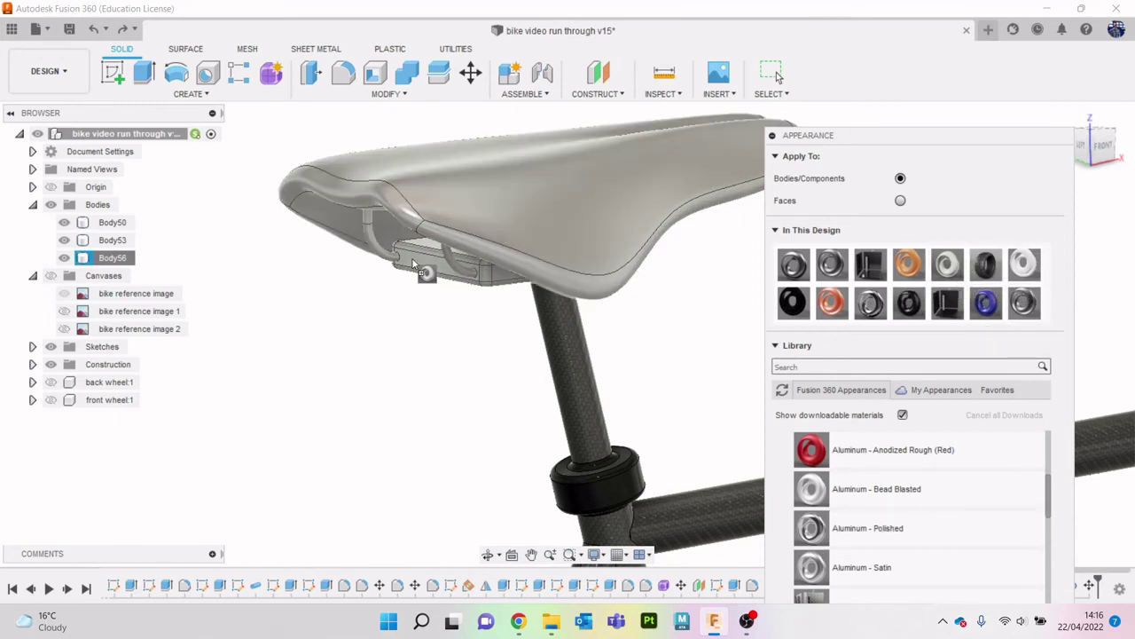
pyautogui.moveTo(954, 262); pyautogui.dragTo(425, 263)
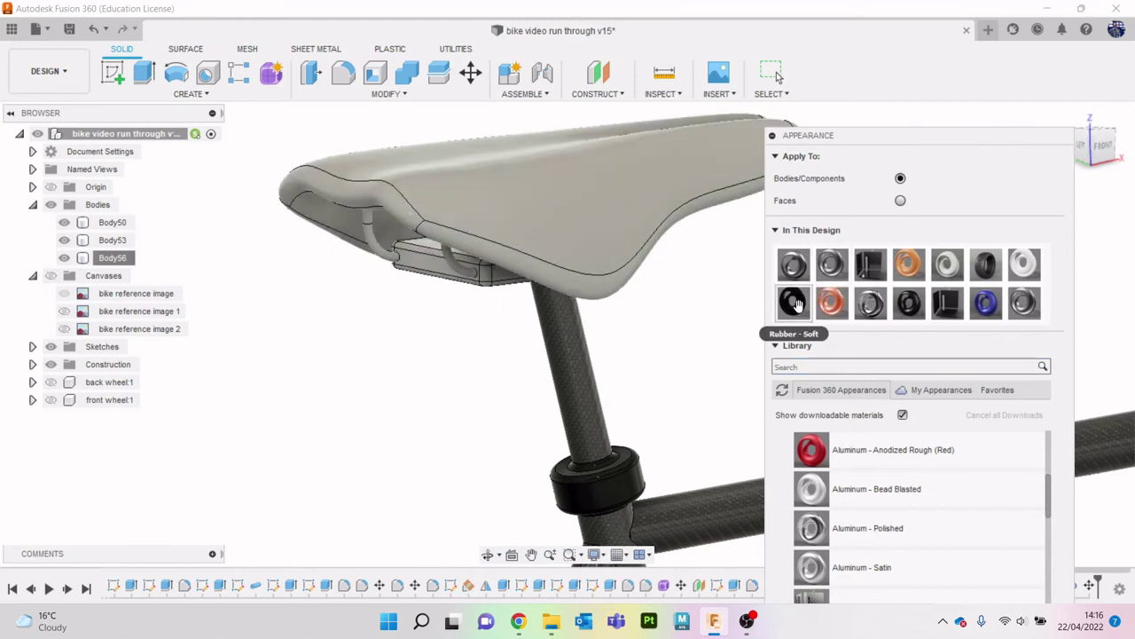
# Paint the saddle's top, edge and front faces black, face by face.
pyautogui.click(900, 201)
pyautogui.moveTo(793, 302); pyautogui.dragTo(541, 197)
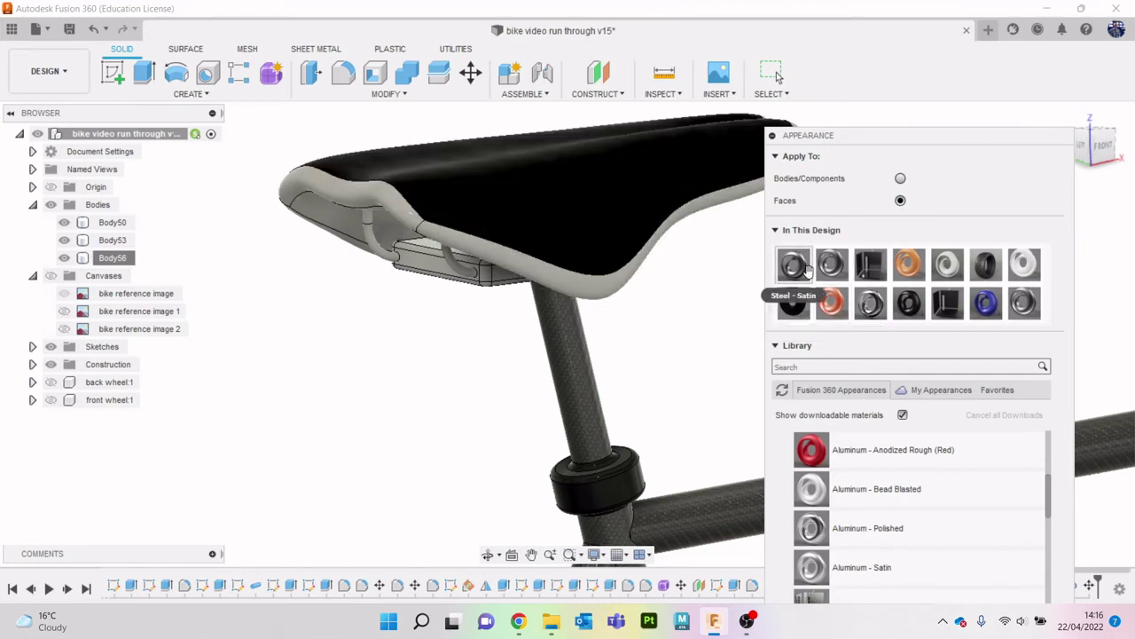
pyautogui.moveTo(793, 302)
pyautogui.mouseDown()
pyautogui.moveTo(574, 292)
pyautogui.moveTo(422, 227)
pyautogui.mouseUp()
pyautogui.scroll(3, 574, 293)
pyautogui.moveTo(793, 302)
pyautogui.mouseDown()
pyautogui.moveTo(434, 284)
pyautogui.moveTo(443, 302)
pyautogui.mouseUp()
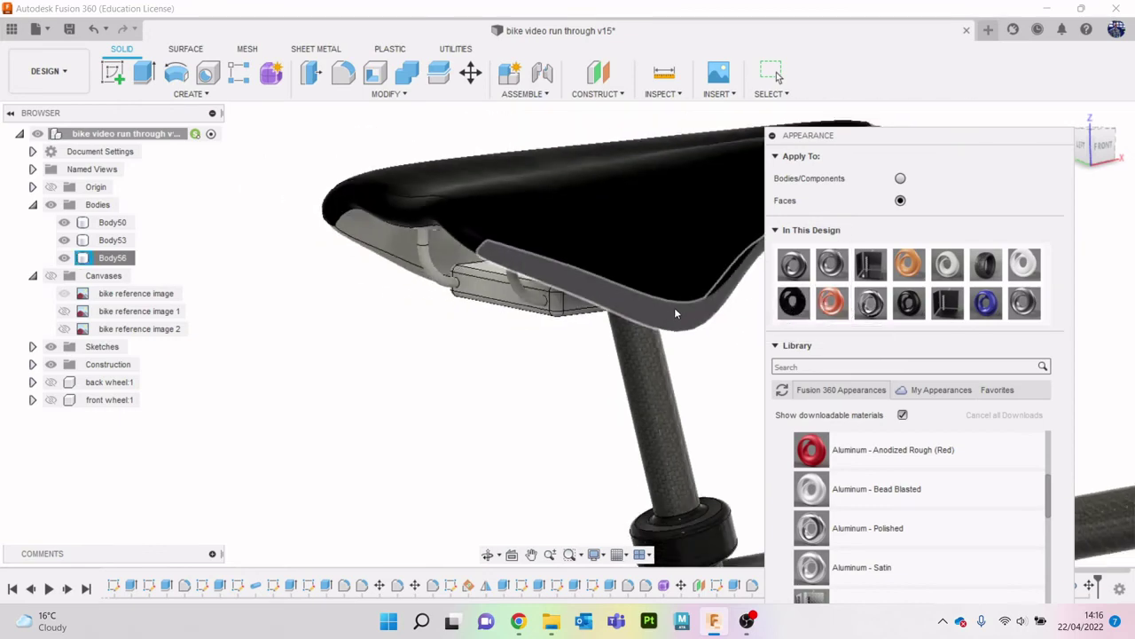
pyautogui.scroll(-5, 497, 337)
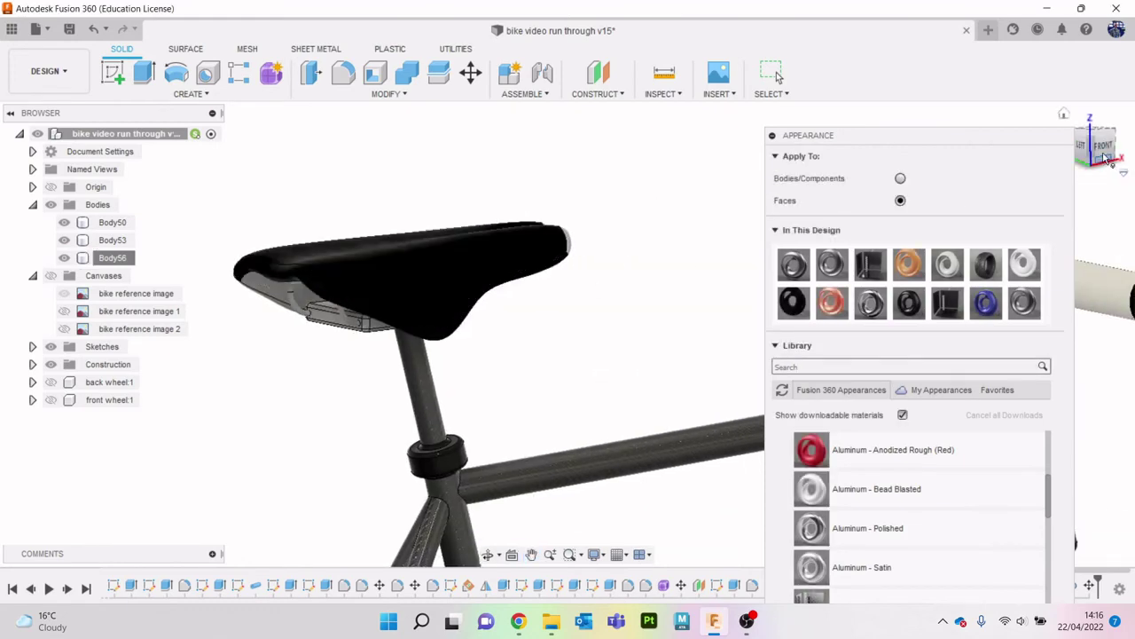
# From the seat's right side, paint its front lobe face black.
pyautogui.keyDown('shift'); pyautogui.moveTo(568, 329); pyautogui.dragTo(674, 227, button='middle'); pyautogui.keyUp('shift')
pyautogui.scroll(2, 674, 227)
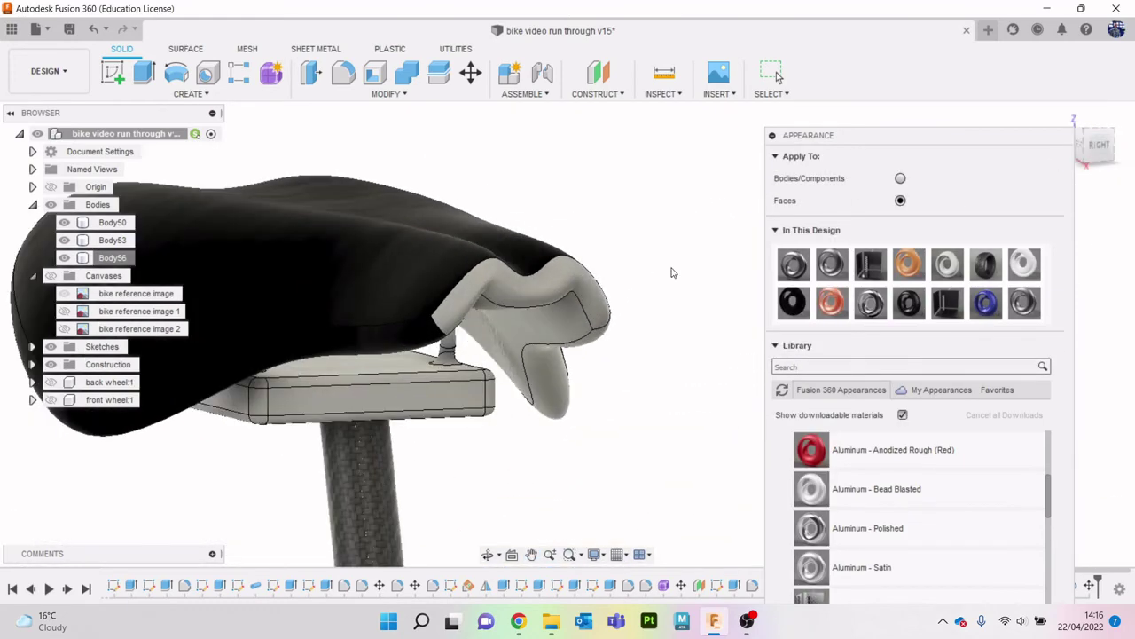
pyautogui.moveTo(781, 318); pyautogui.dragTo(671, 401)
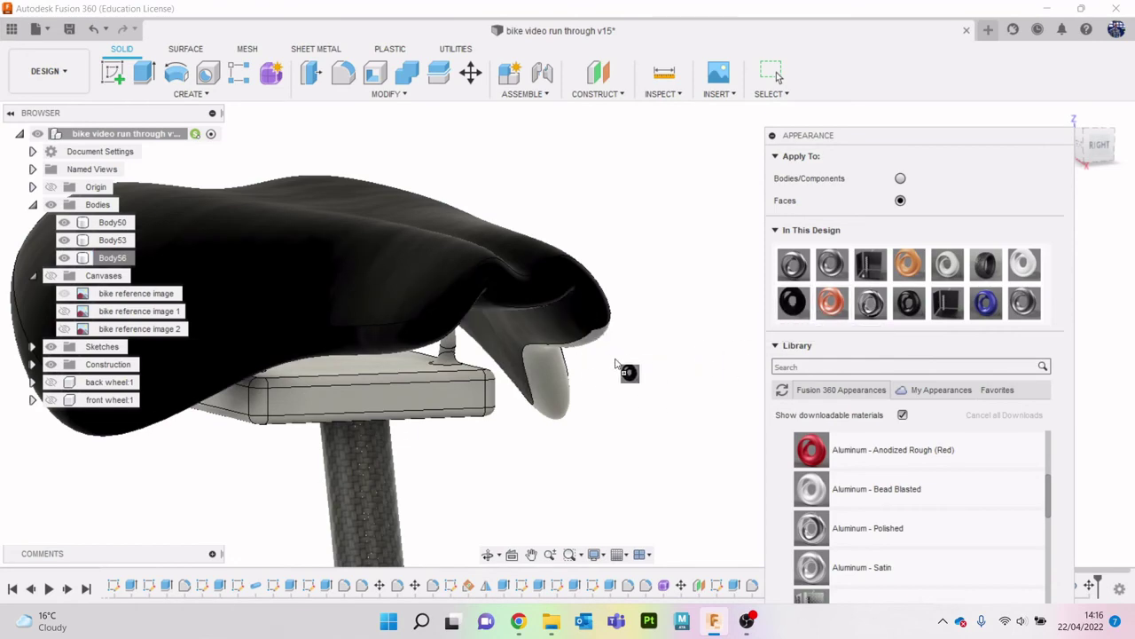
pyautogui.moveTo(799, 308); pyautogui.dragTo(559, 377)
pyautogui.moveTo(571, 329)
pyautogui.keyDown('shift'); pyautogui.mouseDown(button='middle')
pyautogui.moveTo(554, 311)
pyautogui.moveTo(568, 334)
pyautogui.mouseUp(button='middle'); pyautogui.keyUp('shift')
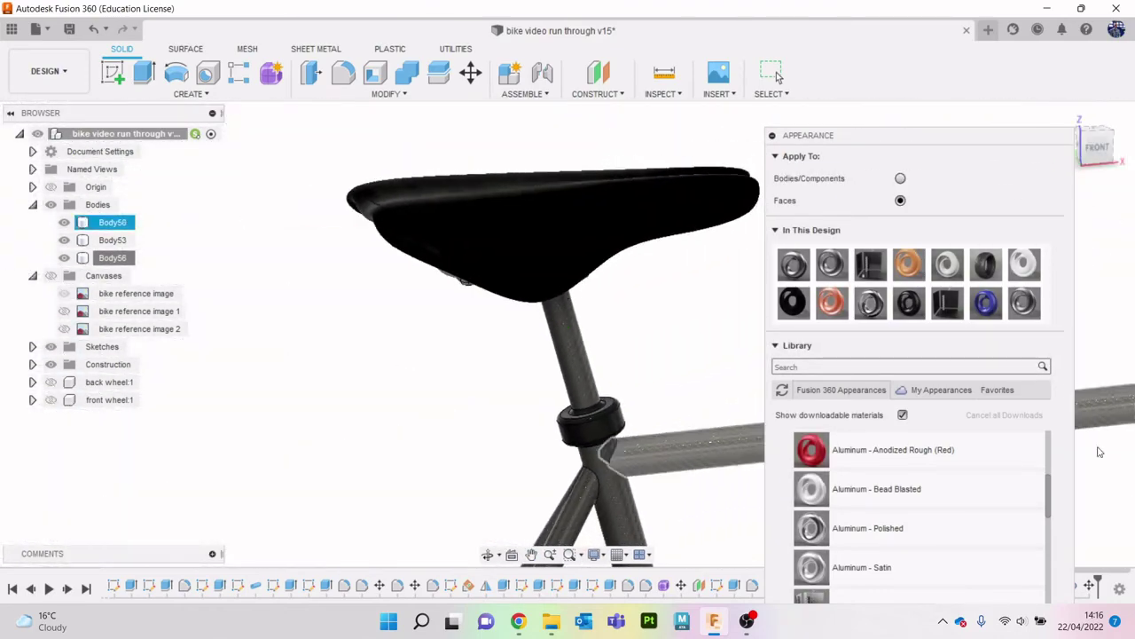
# Close the appearance settings and centre the whole bike frame in view.
pyautogui.moveTo(938, 138); pyautogui.dragTo(879, 43)
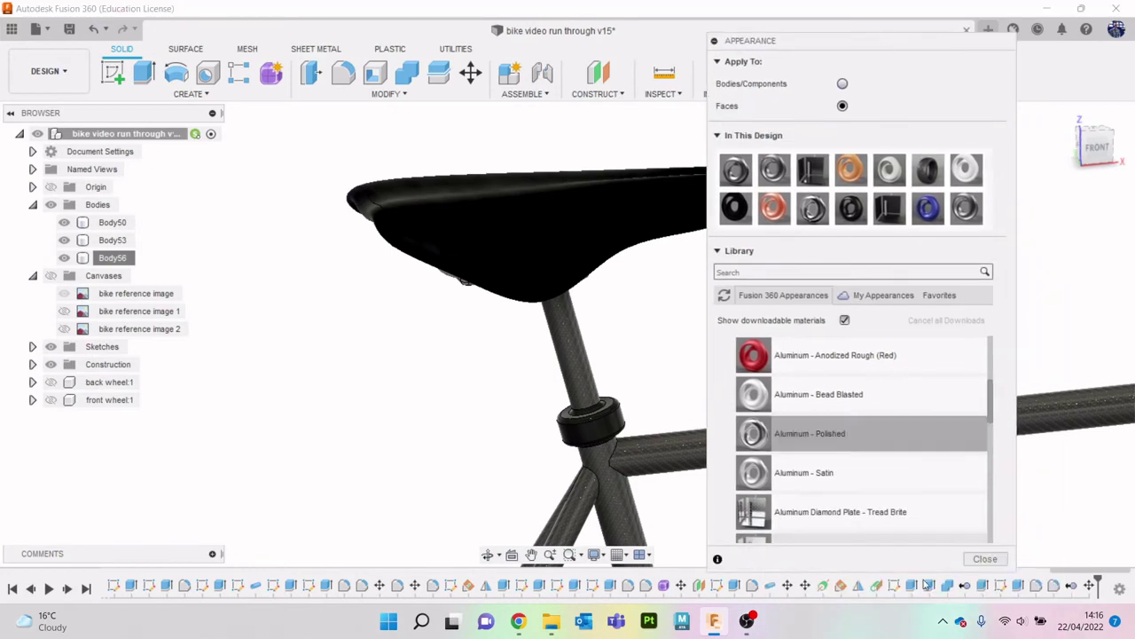
pyautogui.click(985, 558)
pyautogui.scroll(-5, 953, 471)
pyautogui.moveTo(876, 410); pyautogui.dragTo(523, 301)
pyautogui.press('Escape')
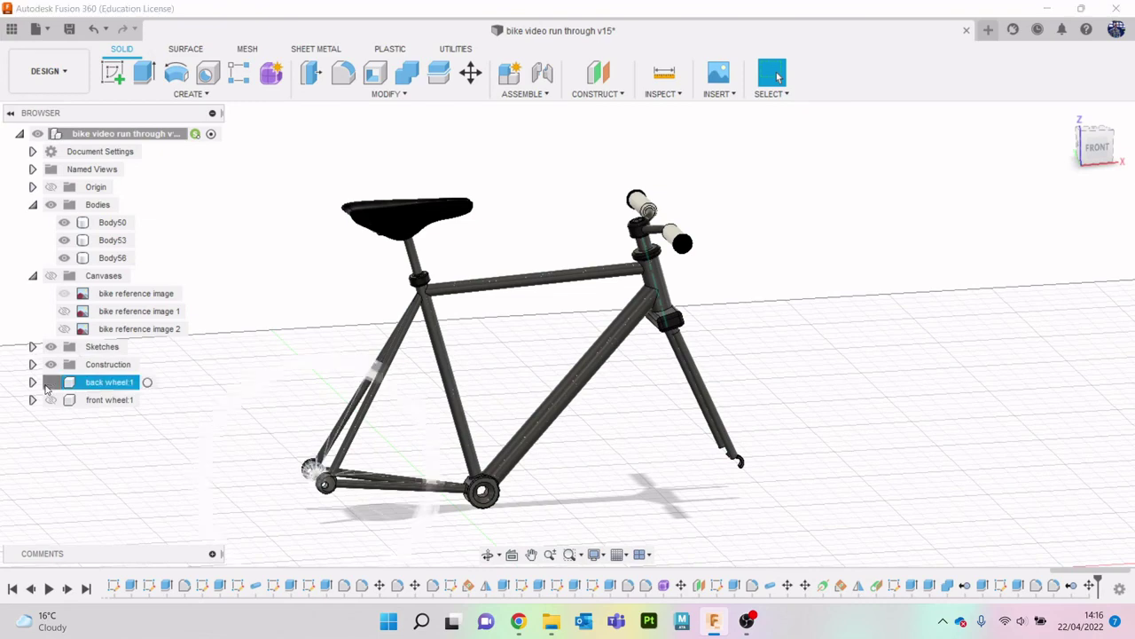
# Make the back and front wheels visible again.
pyautogui.click(51, 381)
pyautogui.scroll(-2, 300, 348)
pyautogui.scroll(-1, 337, 297)
# Save the bike design as a new version.
pyautogui.click(80, 33)
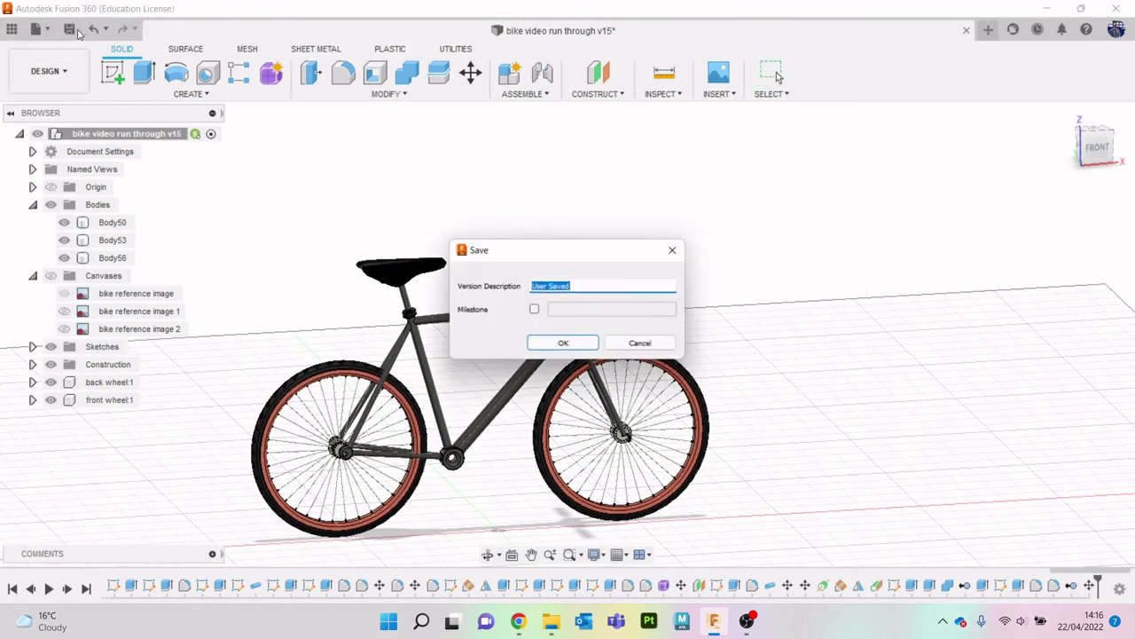
pyautogui.click(559, 342)
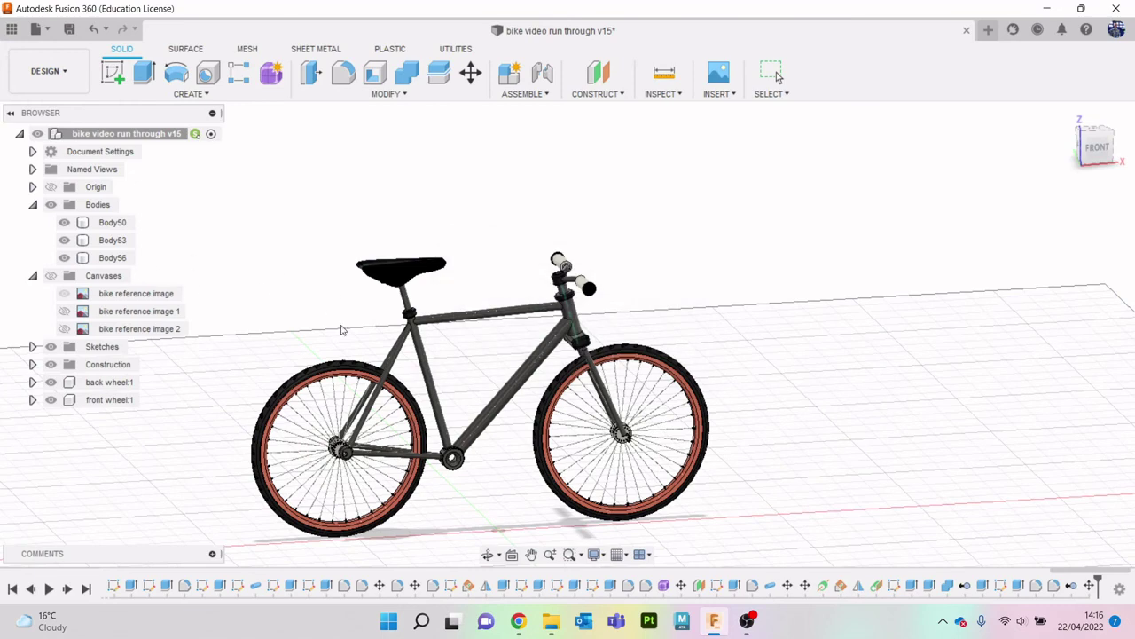
pyautogui.scroll(3, 112, 400)
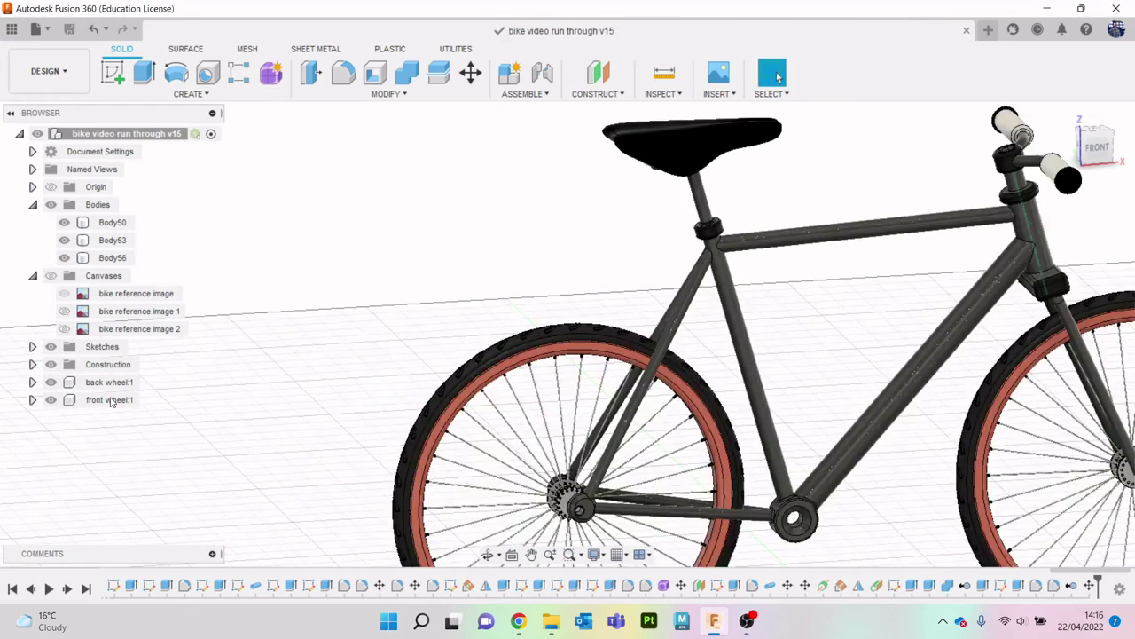
pyautogui.scroll(-1, 112, 400)
pyautogui.scroll(-1, 222, 423)
pyautogui.click(107, 226)
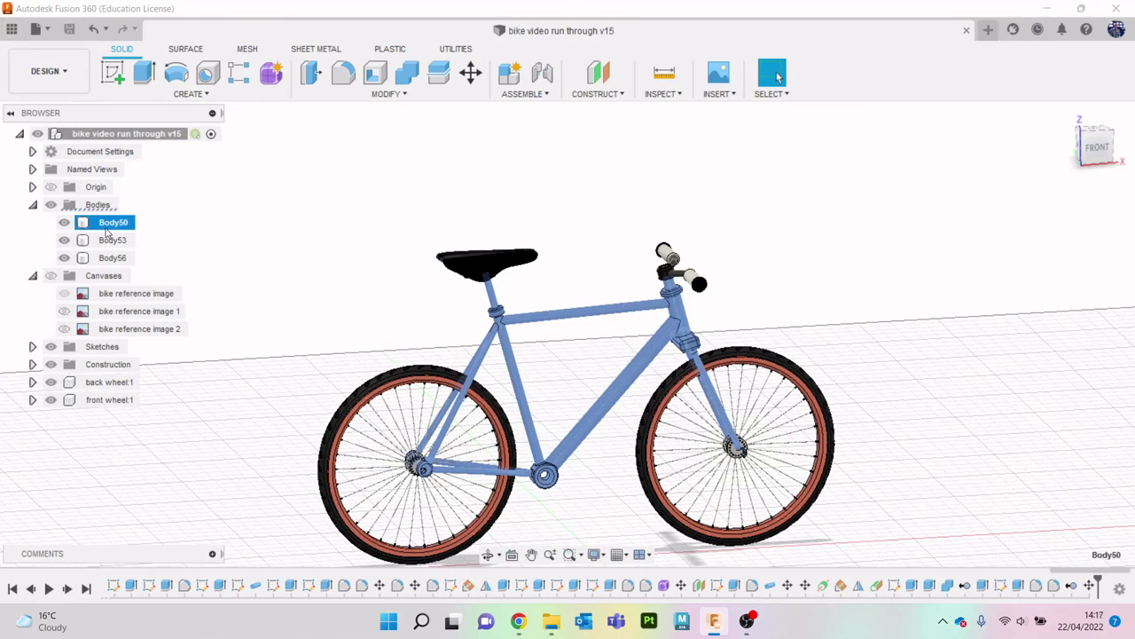
# Turn the frame body into a component named 'bike frame'.
pyautogui.rightClick(107, 231)
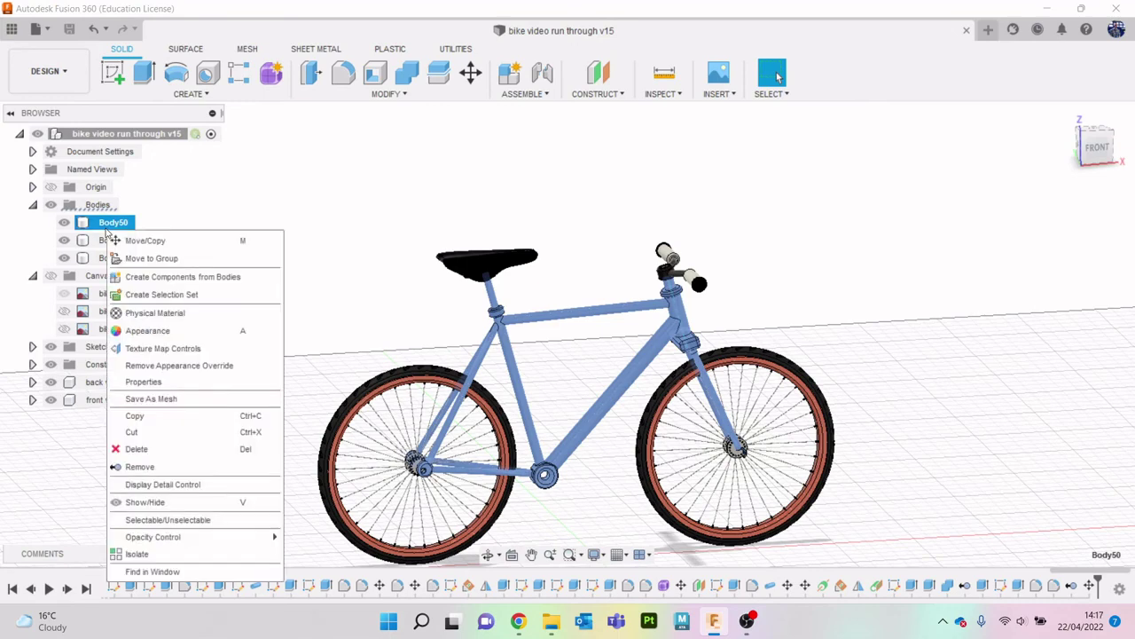
pyautogui.click(166, 282)
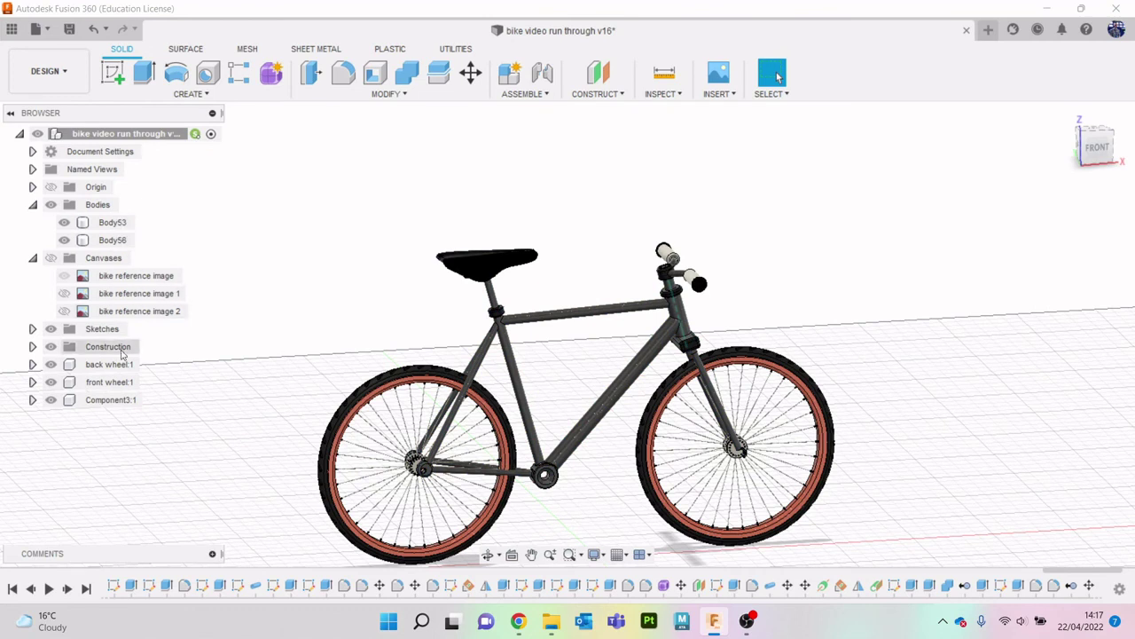
pyautogui.click(117, 400)
pyautogui.doubleClick(121, 400)
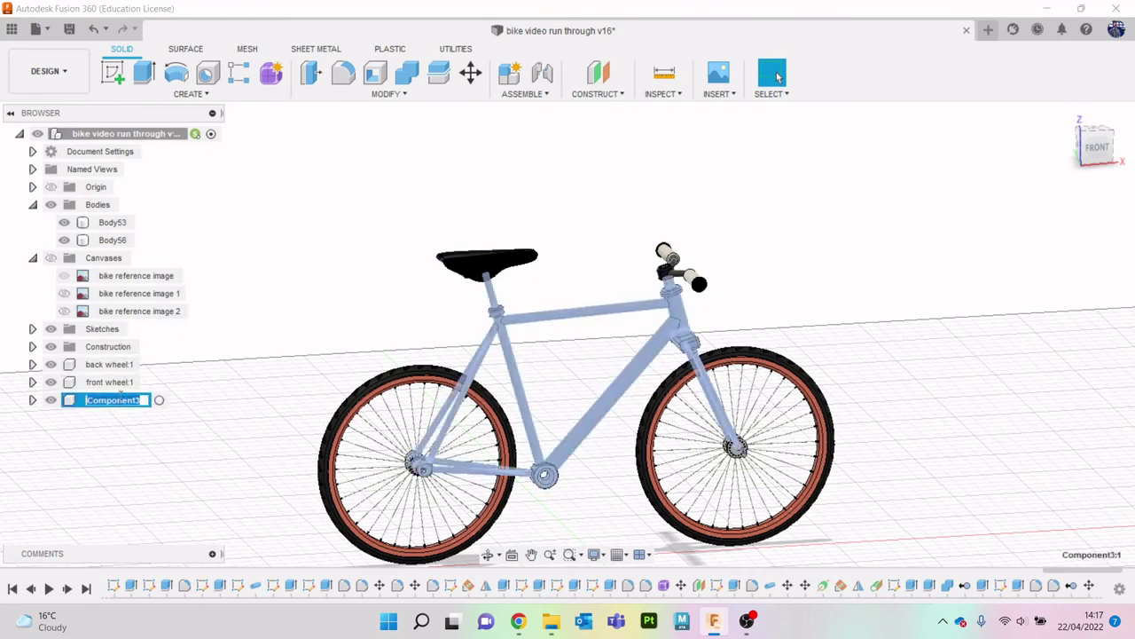
pyautogui.write('bike frame')
pyautogui.press('Return')
# Turn handlebar body Body53 into a component named 'handle bars'.
pyautogui.click(112, 229)
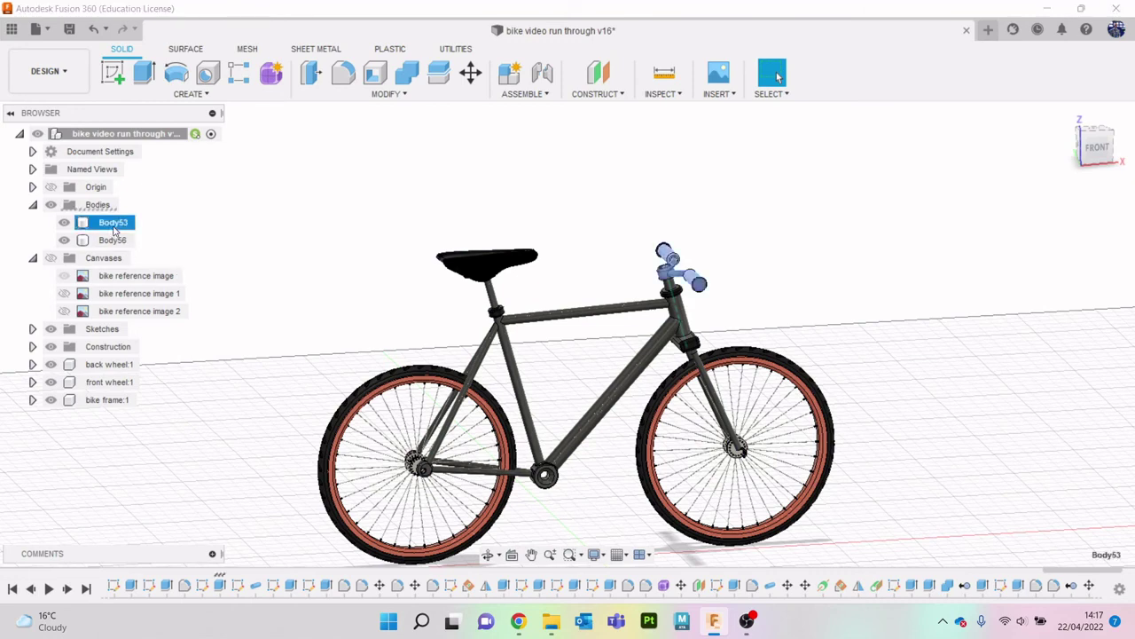
pyautogui.rightClick(113, 228)
pyautogui.click(162, 273)
pyautogui.doubleClick(120, 400)
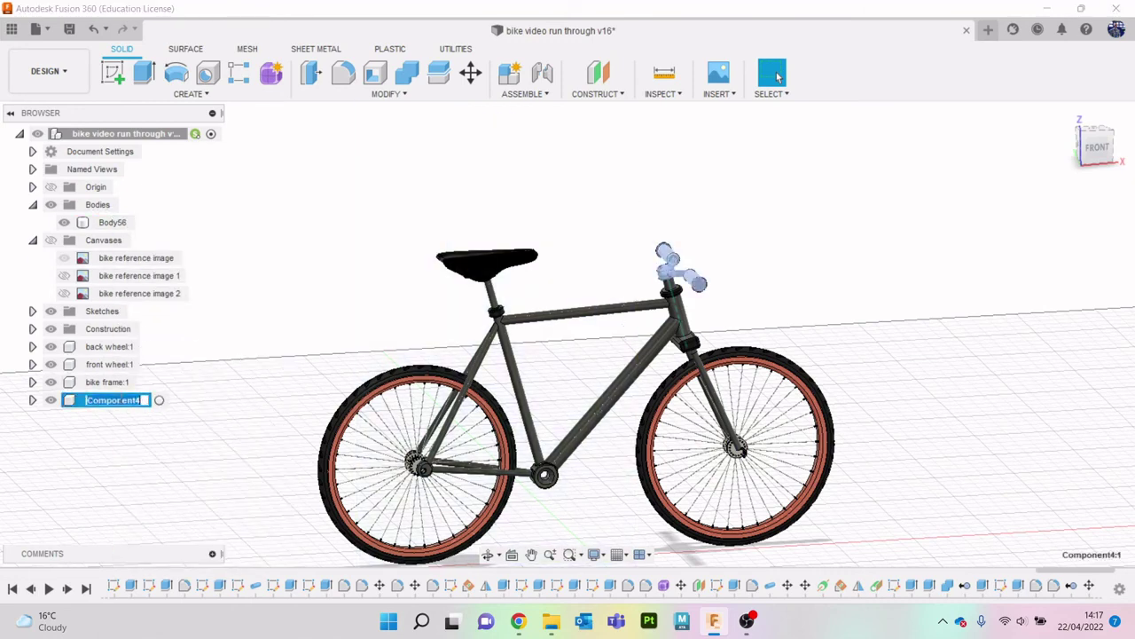
pyautogui.write('handle bars')
pyautogui.press('Return')
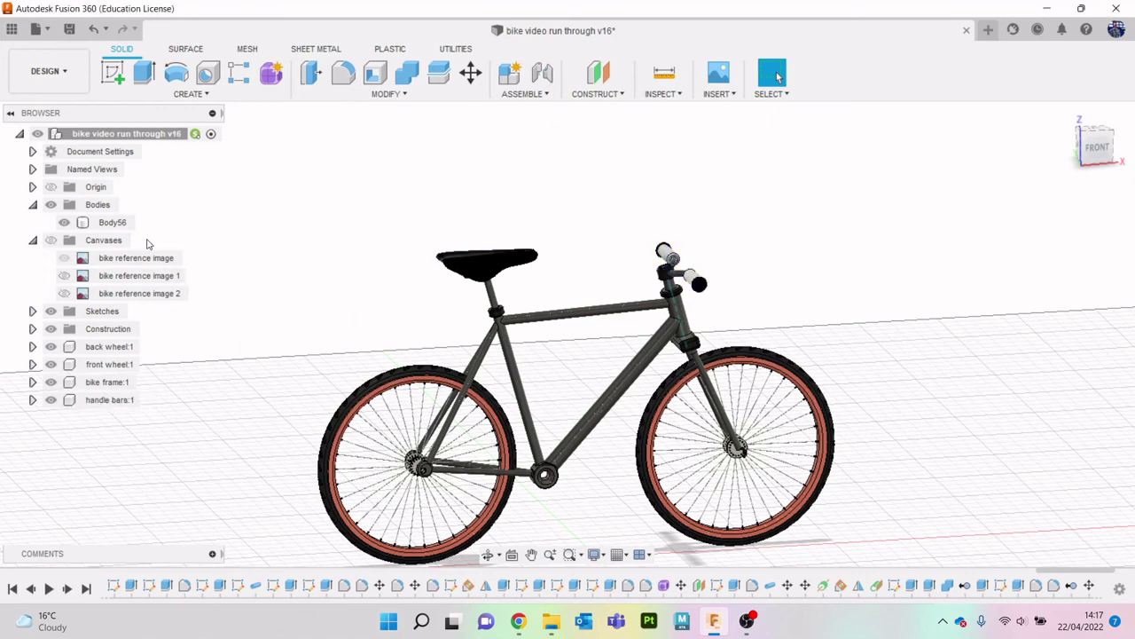
# Turn seat body Body56 into a component named 'bike seat'.
pyautogui.doubleClick(112, 223)
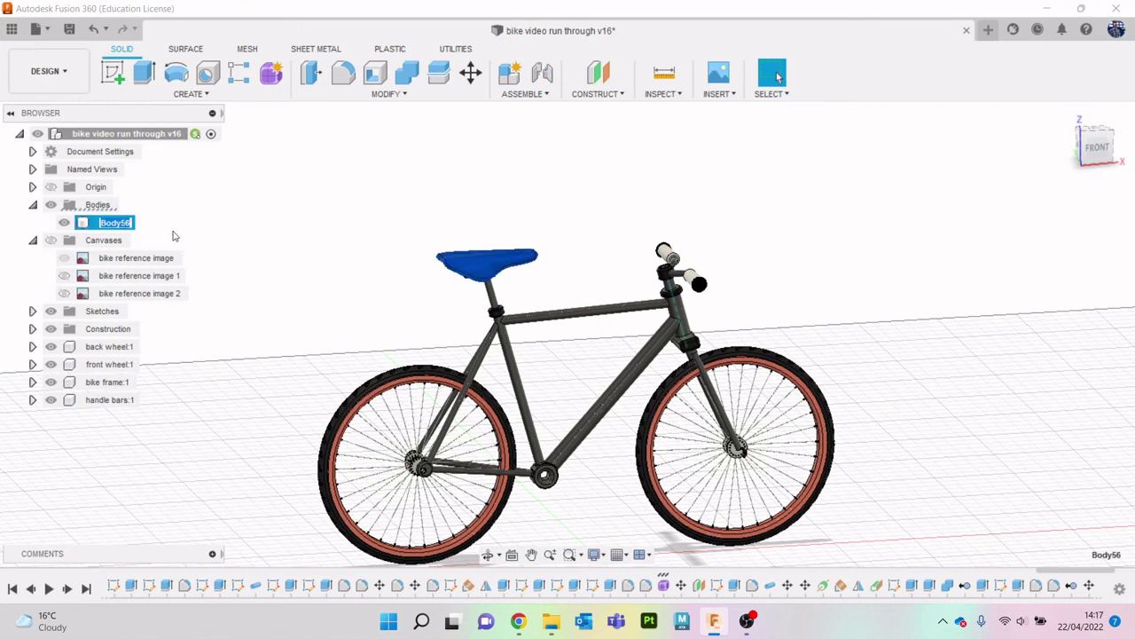
pyautogui.rightClick(80, 222)
pyautogui.click(183, 269)
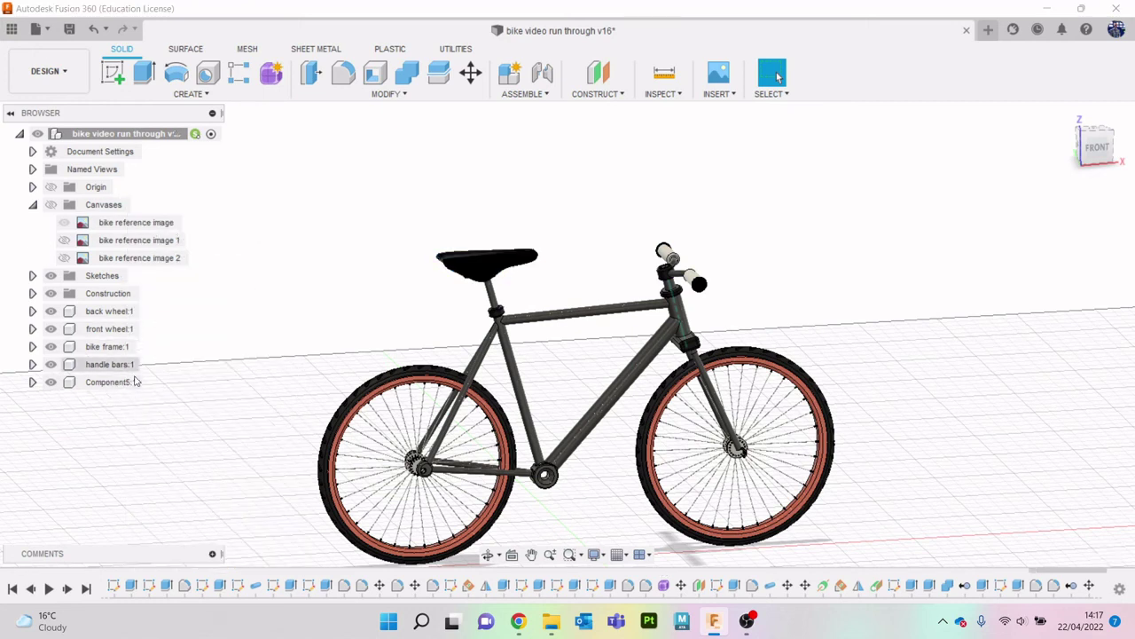
pyautogui.doubleClick(118, 381)
pyautogui.write('bike seat')
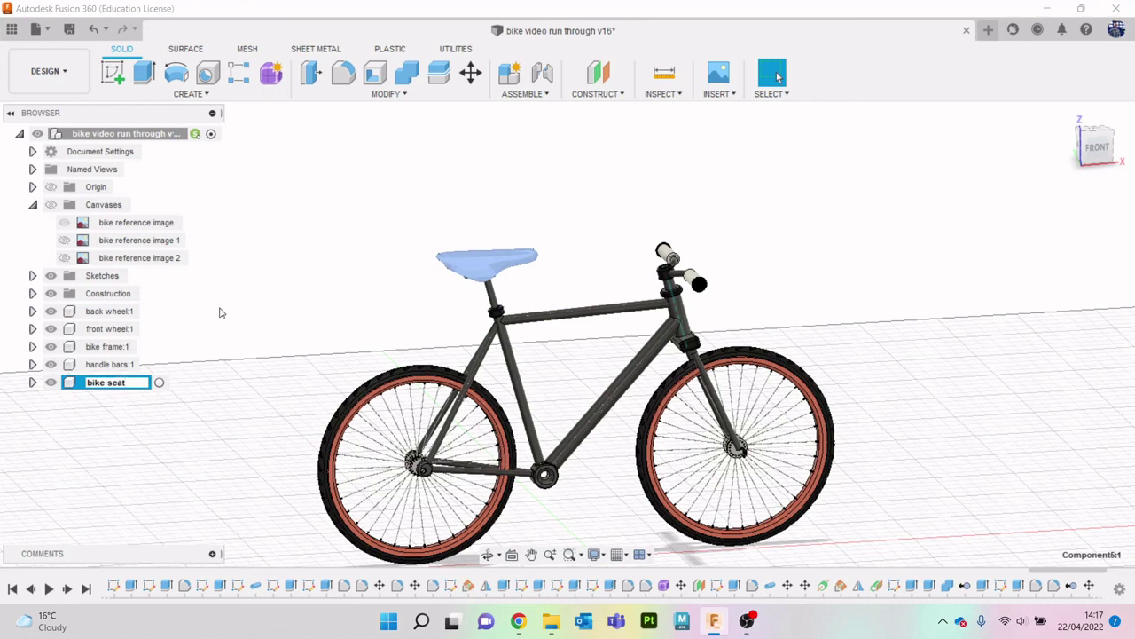
pyautogui.click(224, 313)
pyautogui.scroll(-1, 248, 299)
pyautogui.scroll(-1, 399, 319)
pyautogui.scroll(-1, 510, 333)
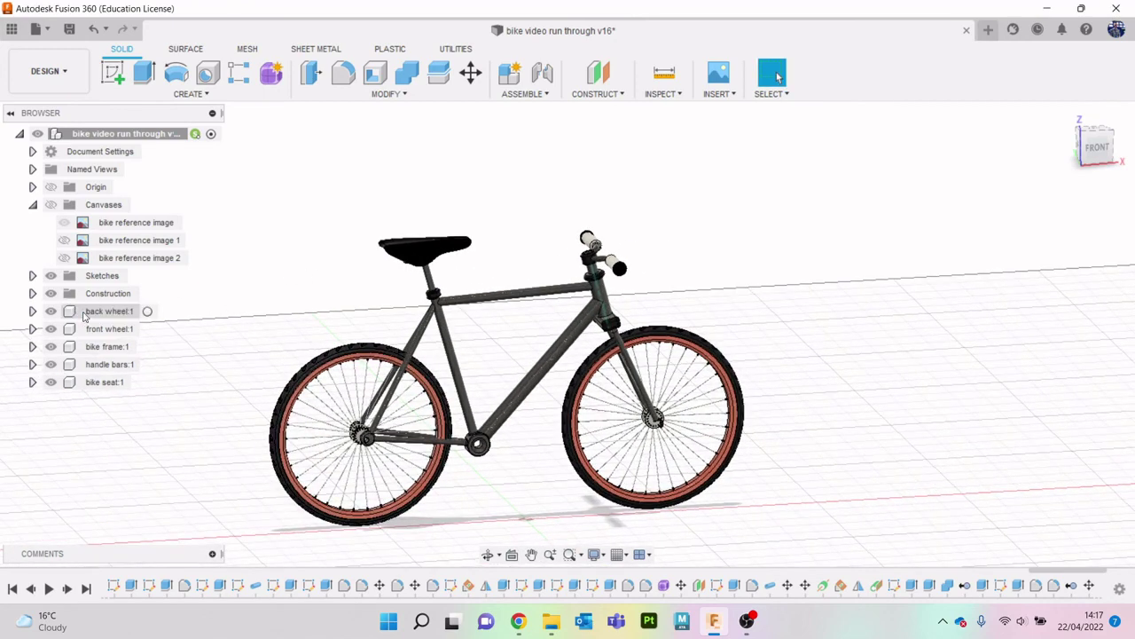
# Activate the front wheel, bike frame, handle bars and bike seat in turn, then the whole assembly.
pyautogui.click(125, 311)
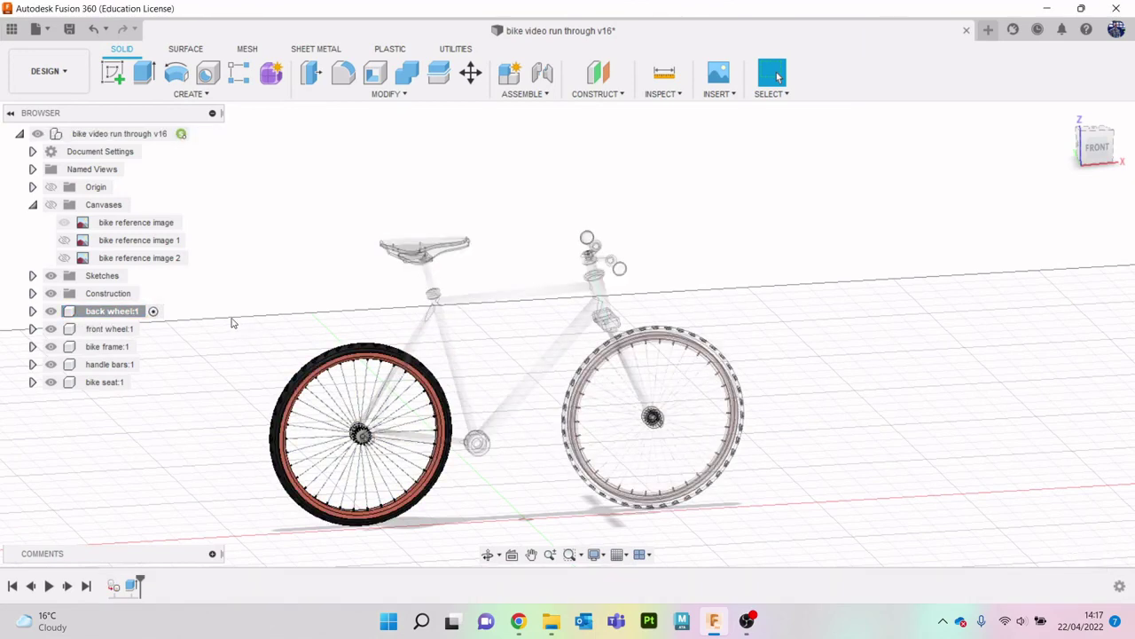
pyautogui.click(124, 329)
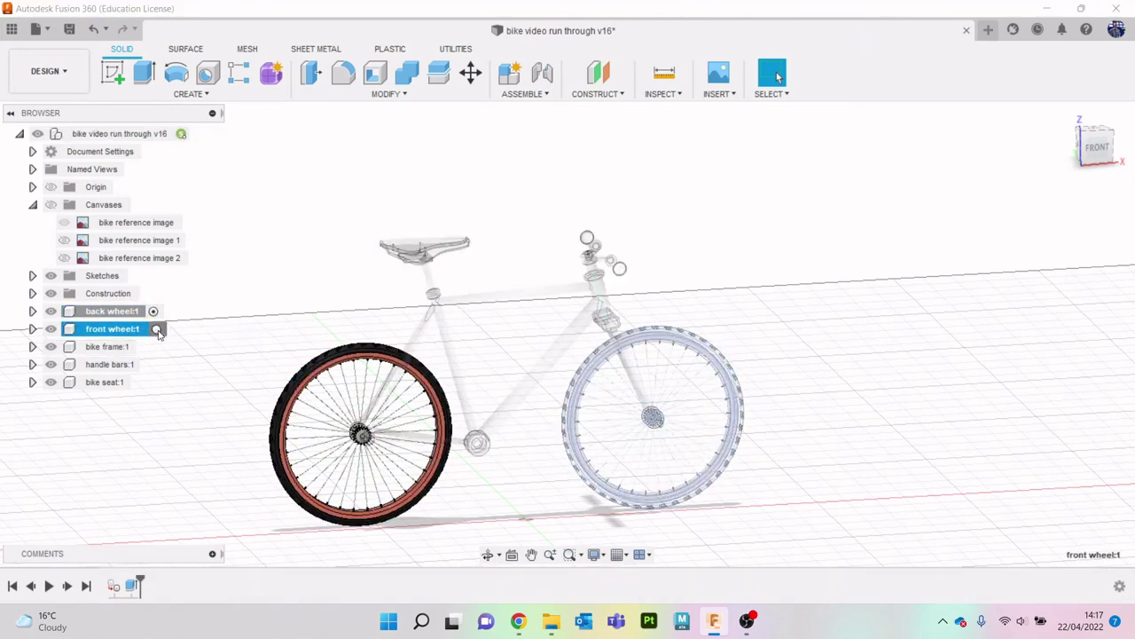
pyautogui.click(155, 329)
pyautogui.click(116, 347)
pyautogui.click(150, 347)
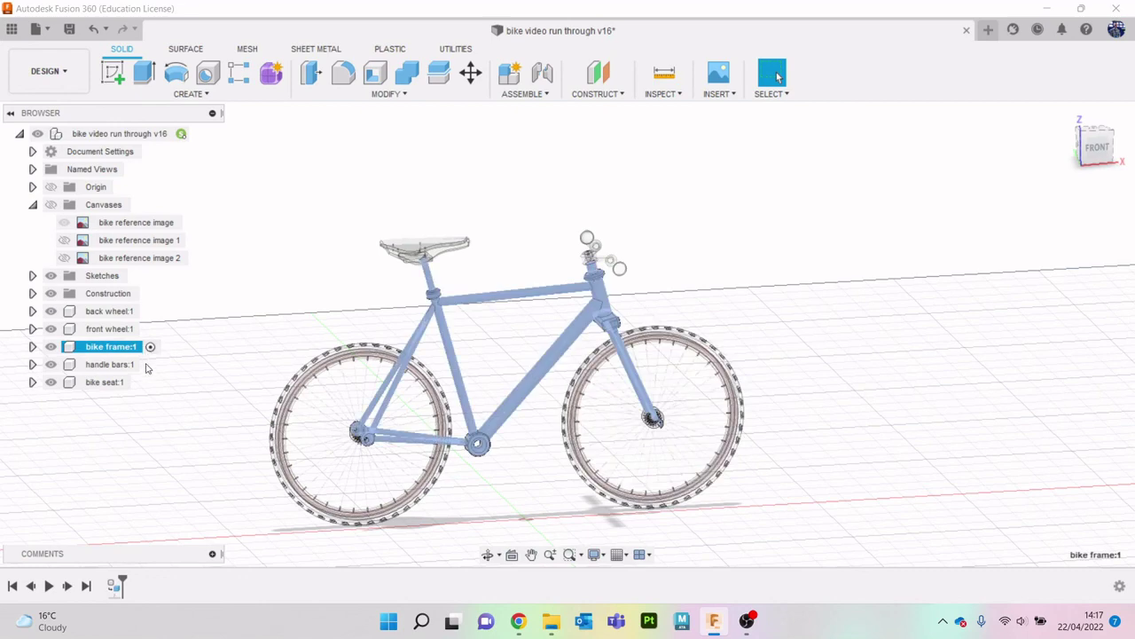
pyautogui.click(147, 364)
pyautogui.click(125, 382)
pyautogui.click(143, 382)
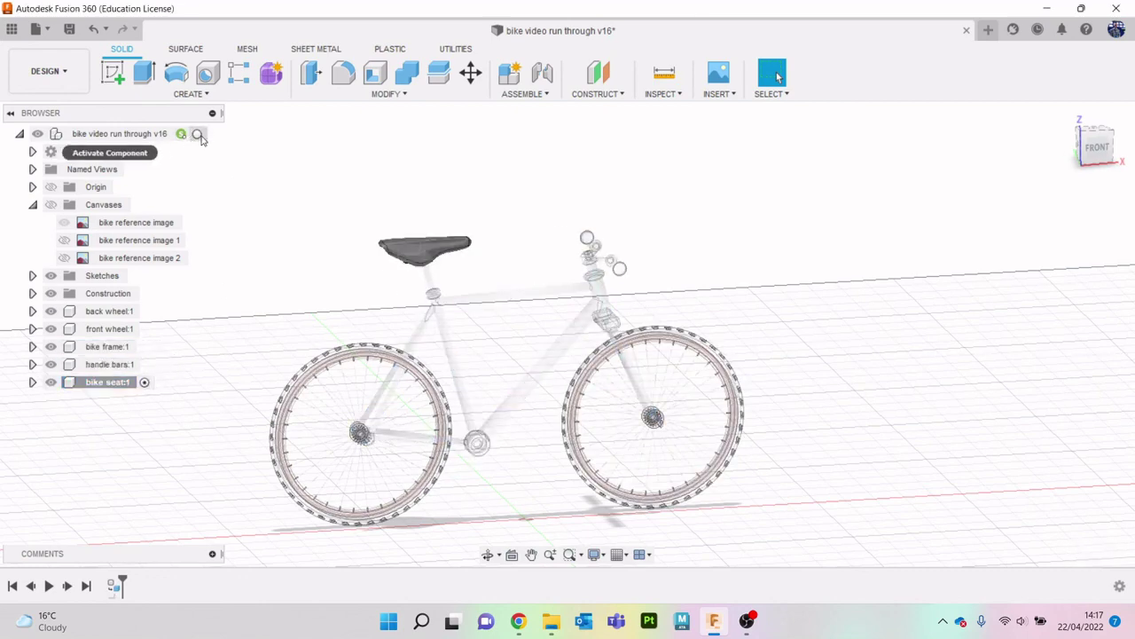
pyautogui.click(193, 134)
pyautogui.click(47, 71)
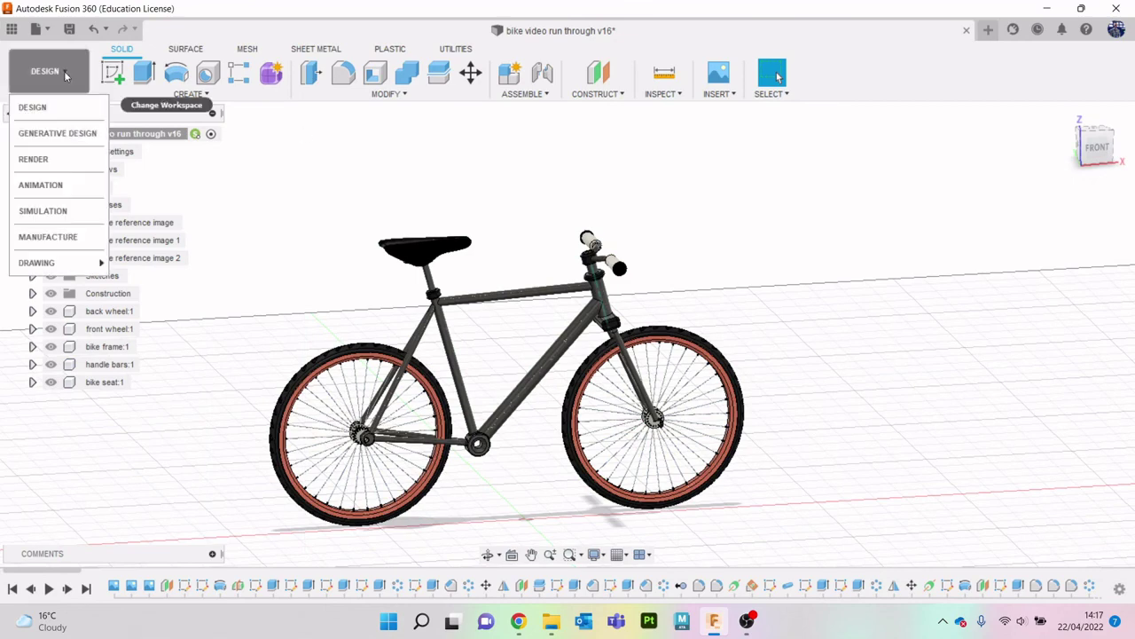
# Switch to the Render workspace and orbit the finished bike from its front view.
pyautogui.click(66, 167)
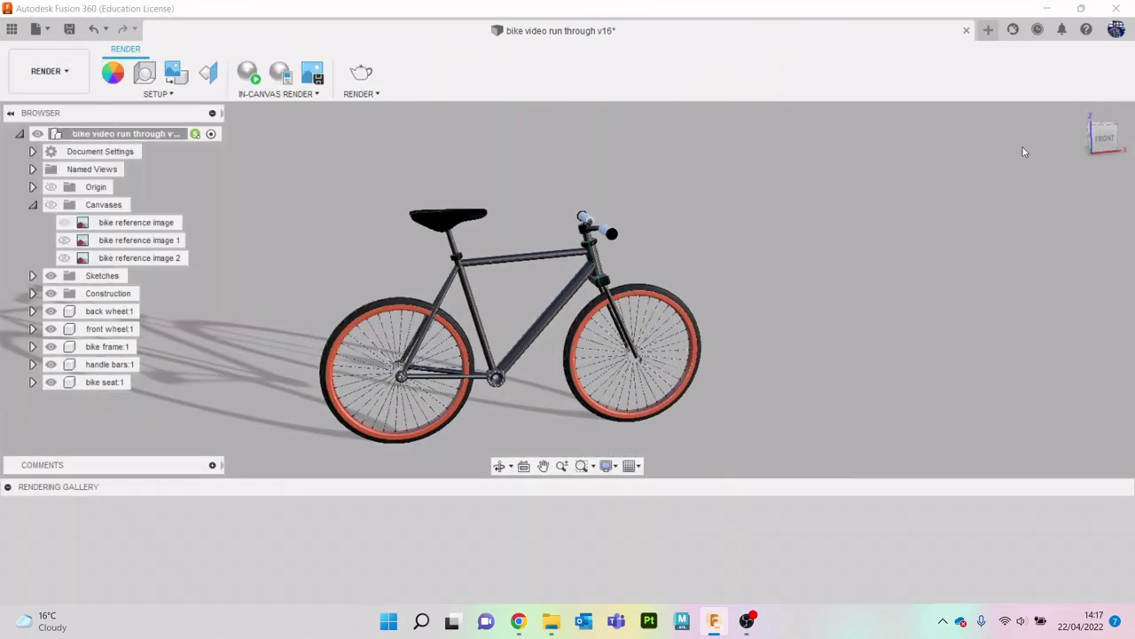
pyautogui.moveTo(1093, 153); pyautogui.dragTo(1111, 147)
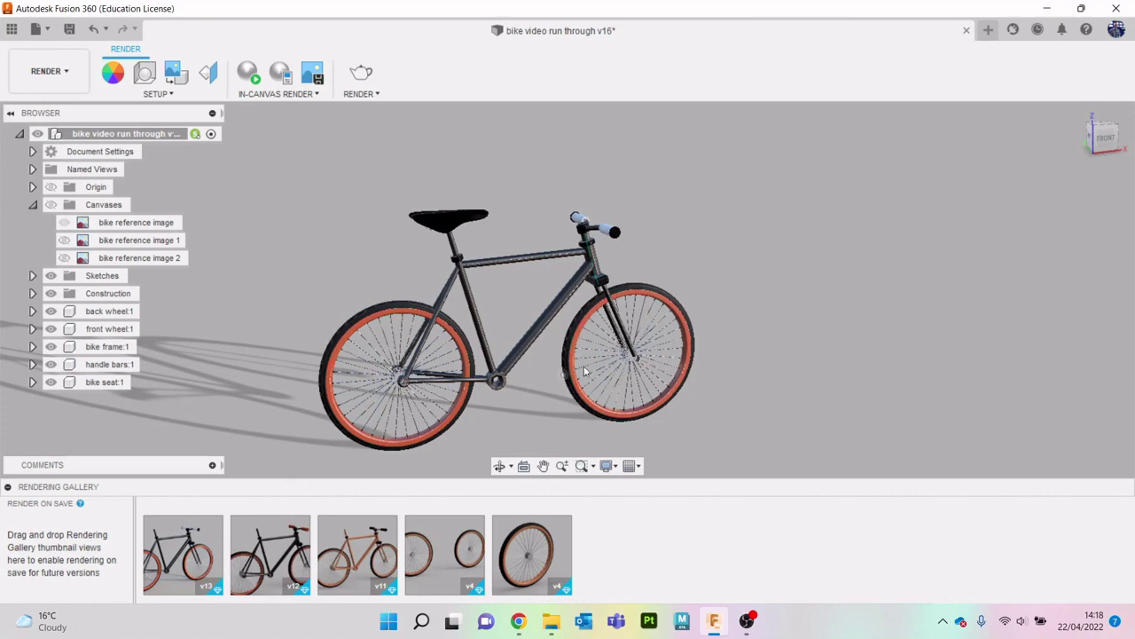
pyautogui.click(1105, 140)
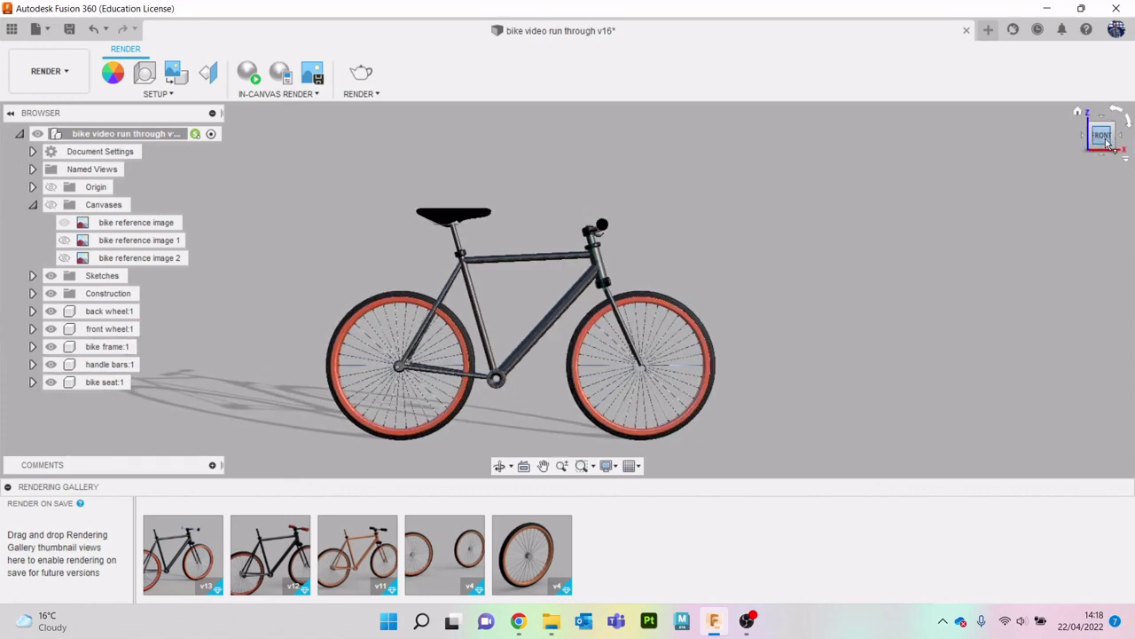
pyautogui.moveTo(565, 282)
pyautogui.keyDown('shift'); pyautogui.mouseDown(button='middle')
pyautogui.moveTo(497, 373)
pyautogui.moveTo(496, 266)
pyautogui.moveTo(573, 213)
pyautogui.moveTo(573, 196)
pyautogui.mouseUp(button='middle'); pyautogui.keyUp('shift')
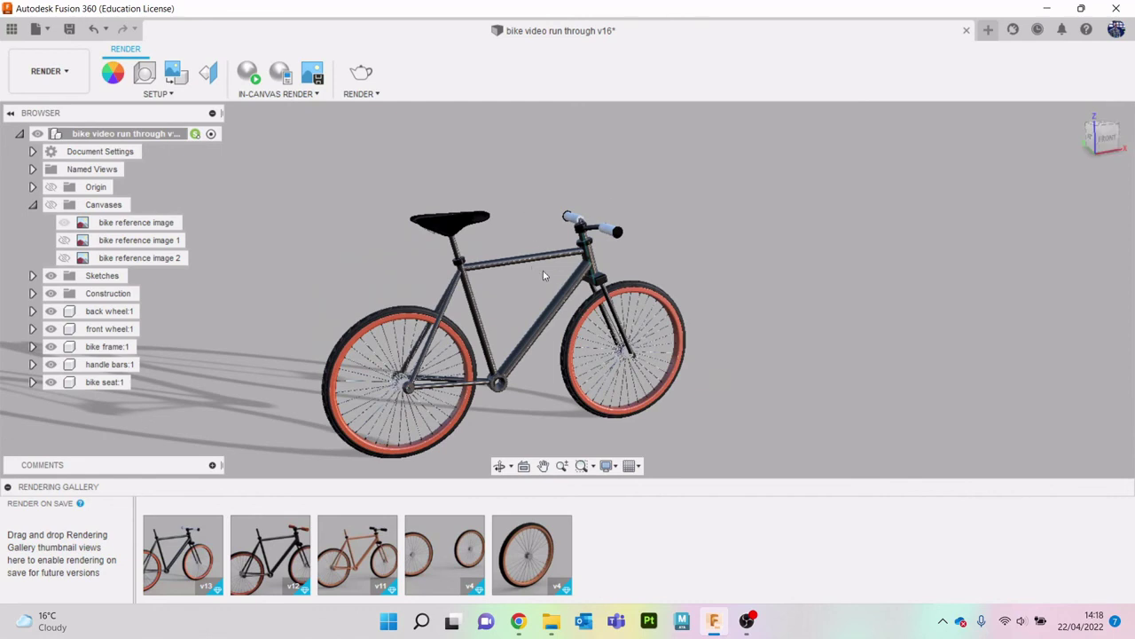